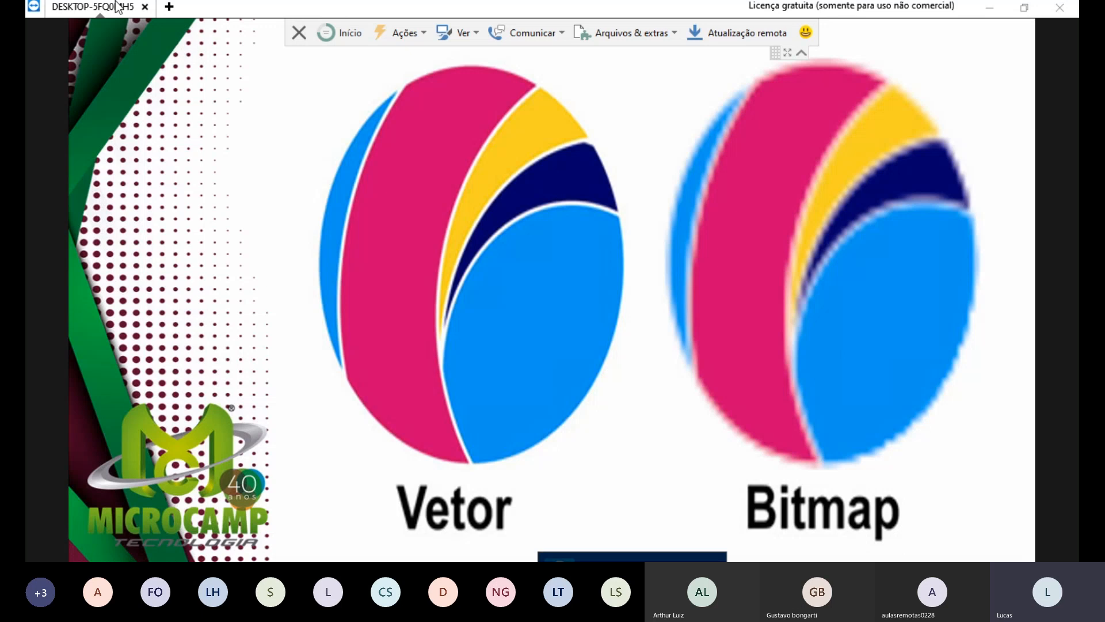
# Step: Advance to the 'Como baixar o Illustrator' slide and leave the slideshow
pyautogui.click(940, 286)
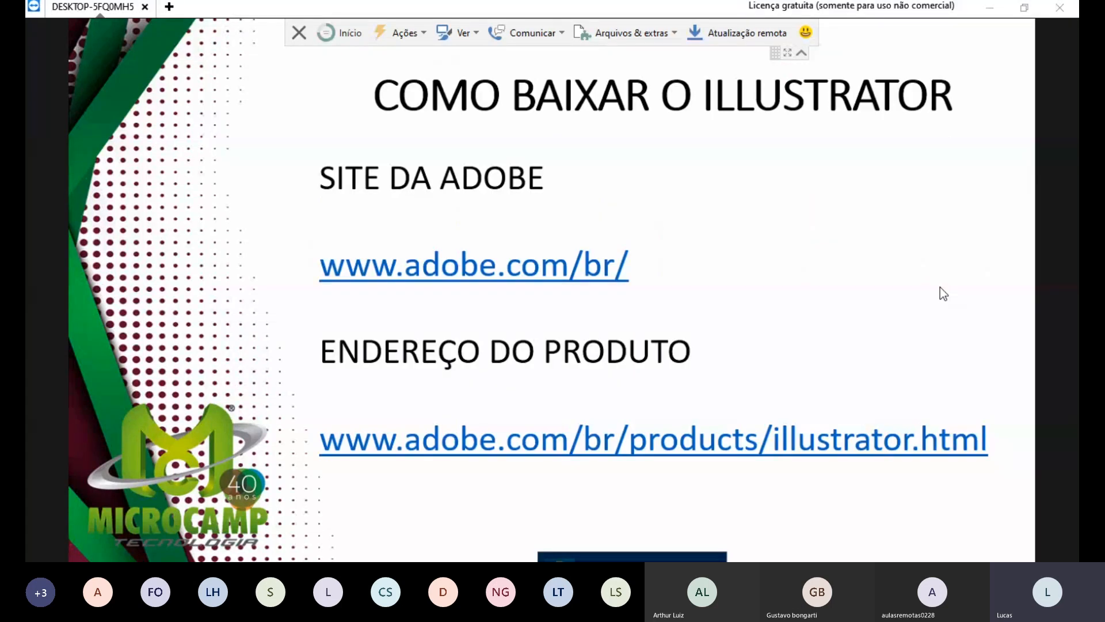
pyautogui.hotkey('alt', 'Tab')
# Step: In a new Edge tab, go to google.com.br and search for 'adobe illustrator'
pyautogui.press('super+d')
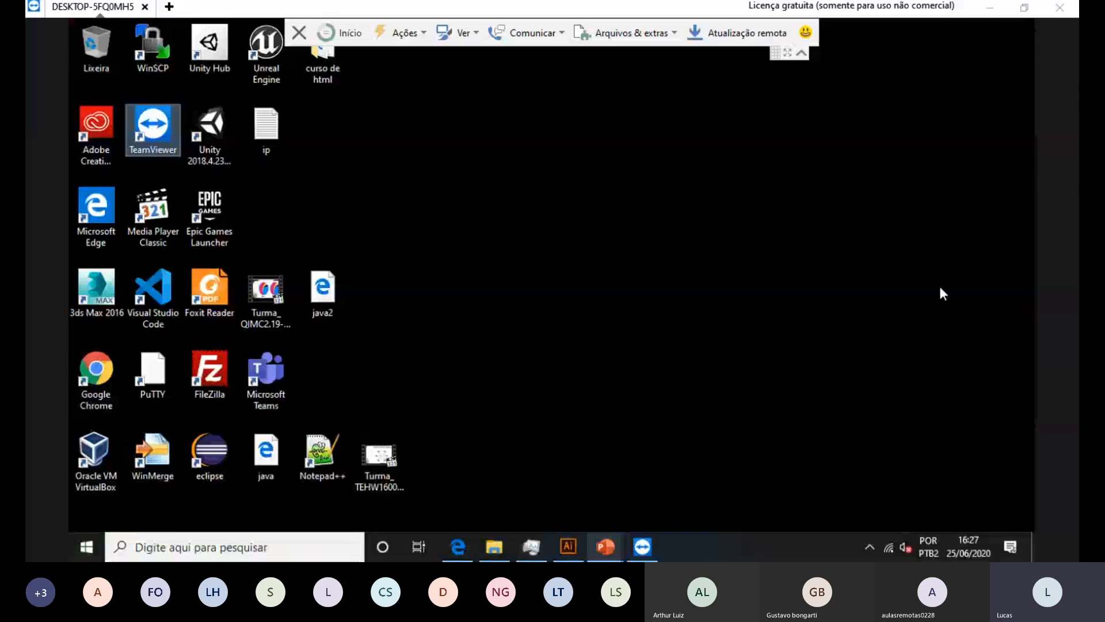
pyautogui.hotkey('alt', 'Tab')
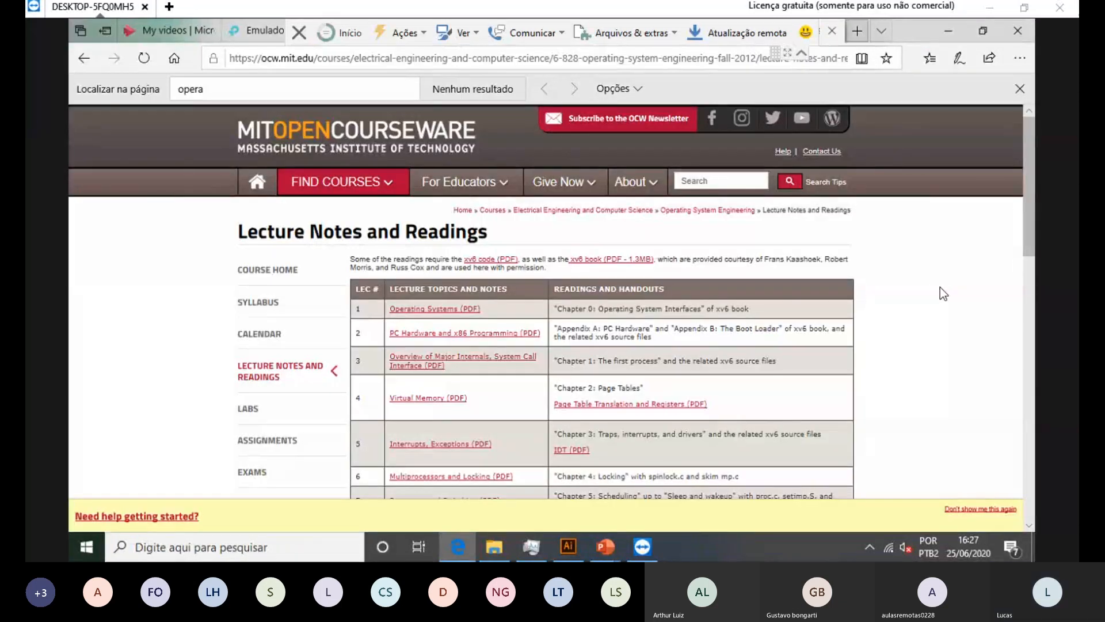
pyautogui.hotkey('ctrl', 't')
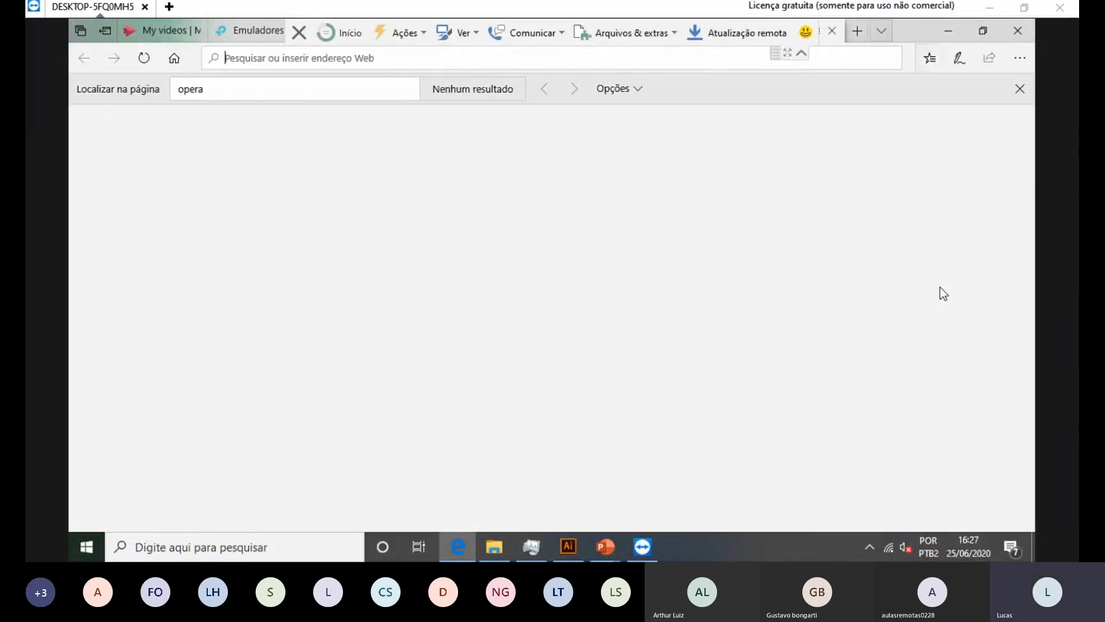
pyautogui.write('google.com.br/')
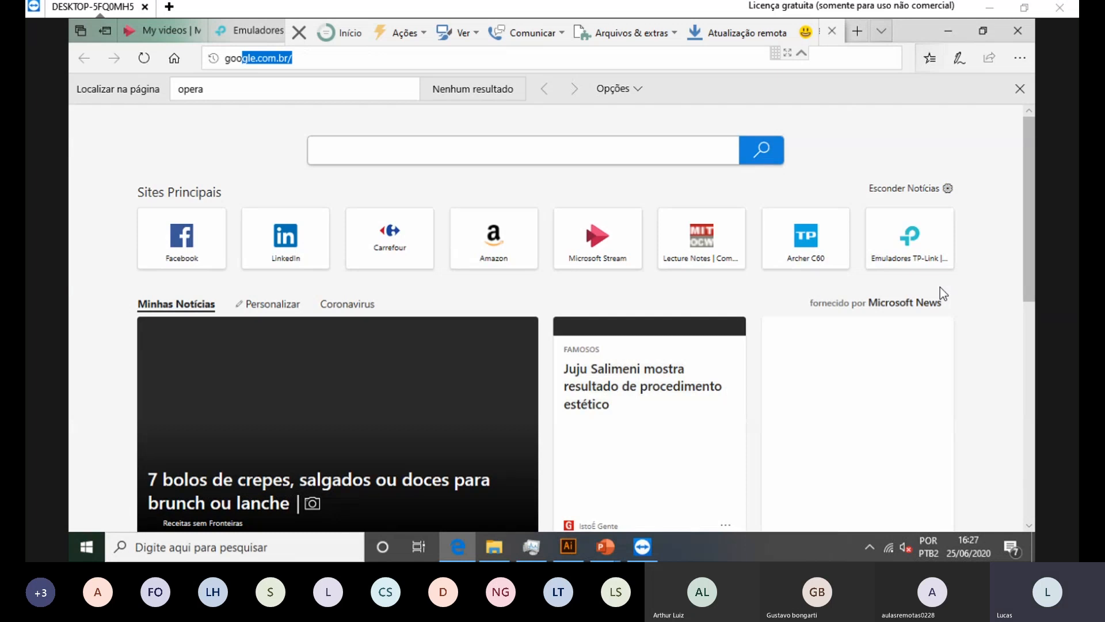
pyautogui.press('Return')
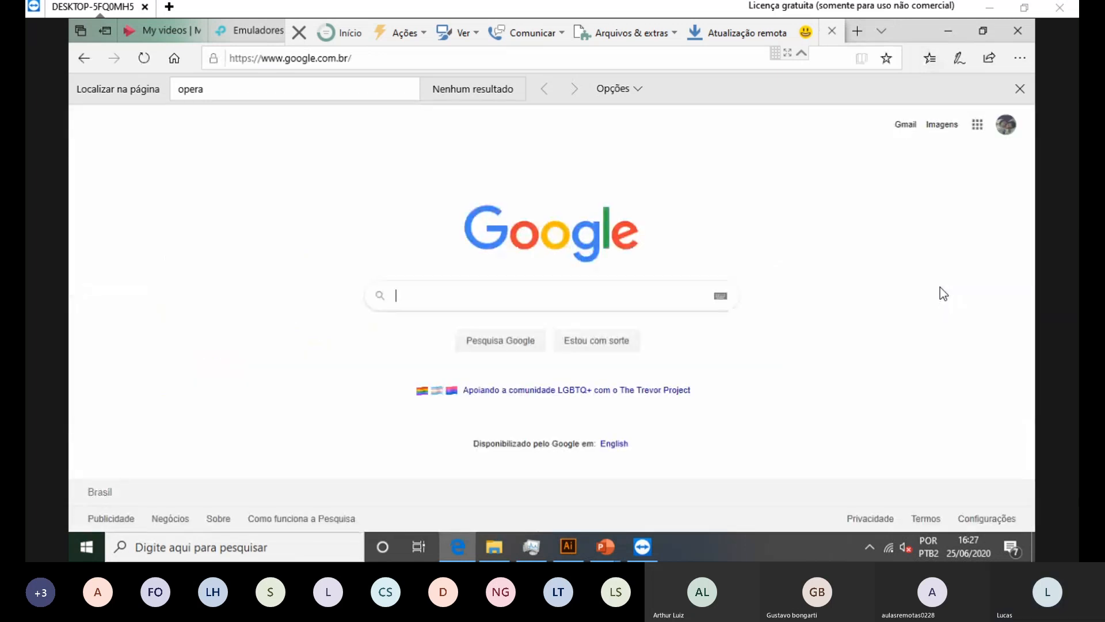
pyautogui.write('adobe')
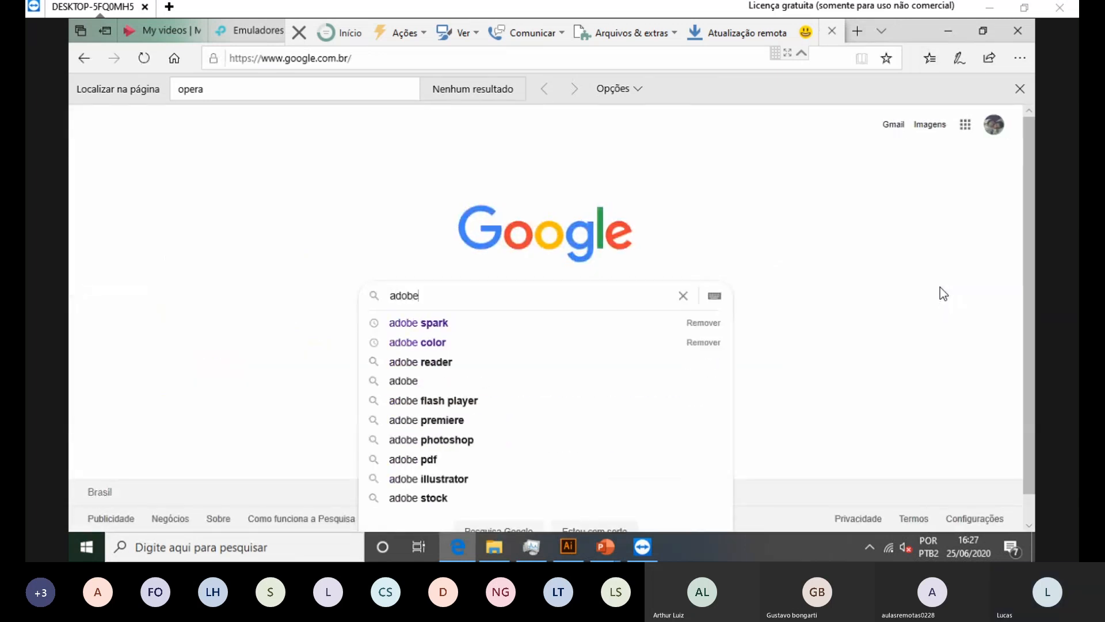
pyautogui.write(' il')
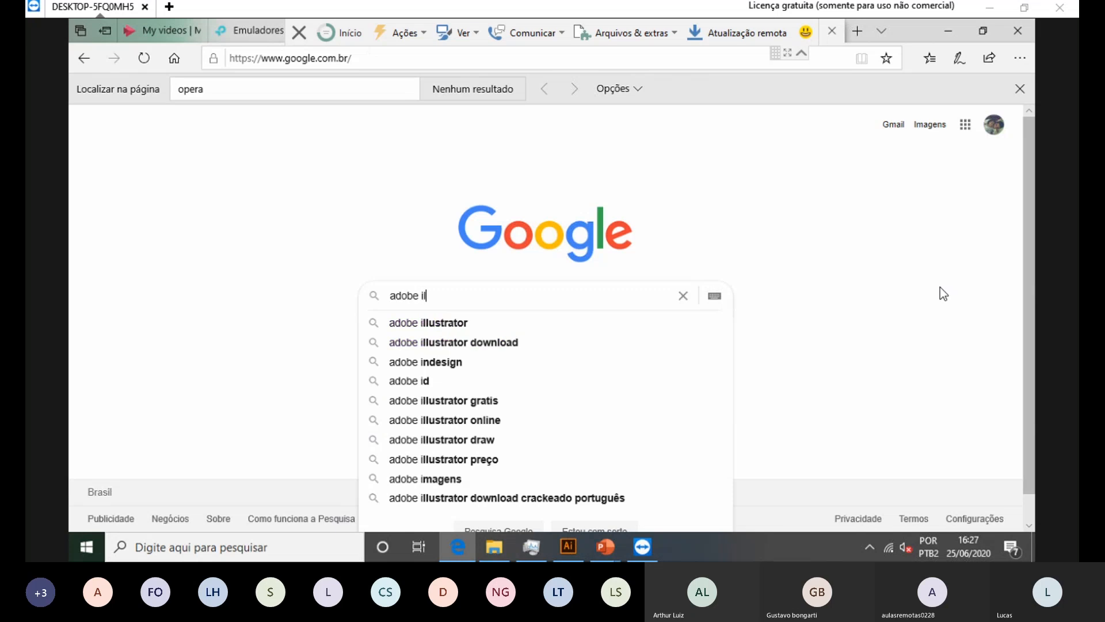
pyautogui.write('lust')
pyautogui.press('Down')
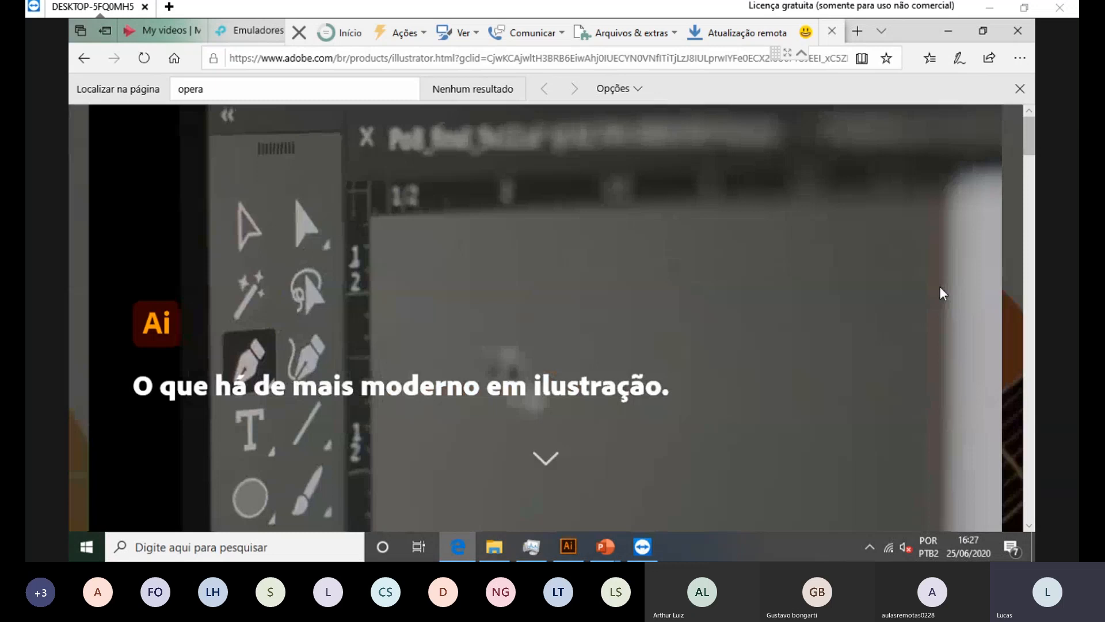
# Step: Scroll down through Adobe's Illustrator product page
pyautogui.scroll(-5, 940, 287)
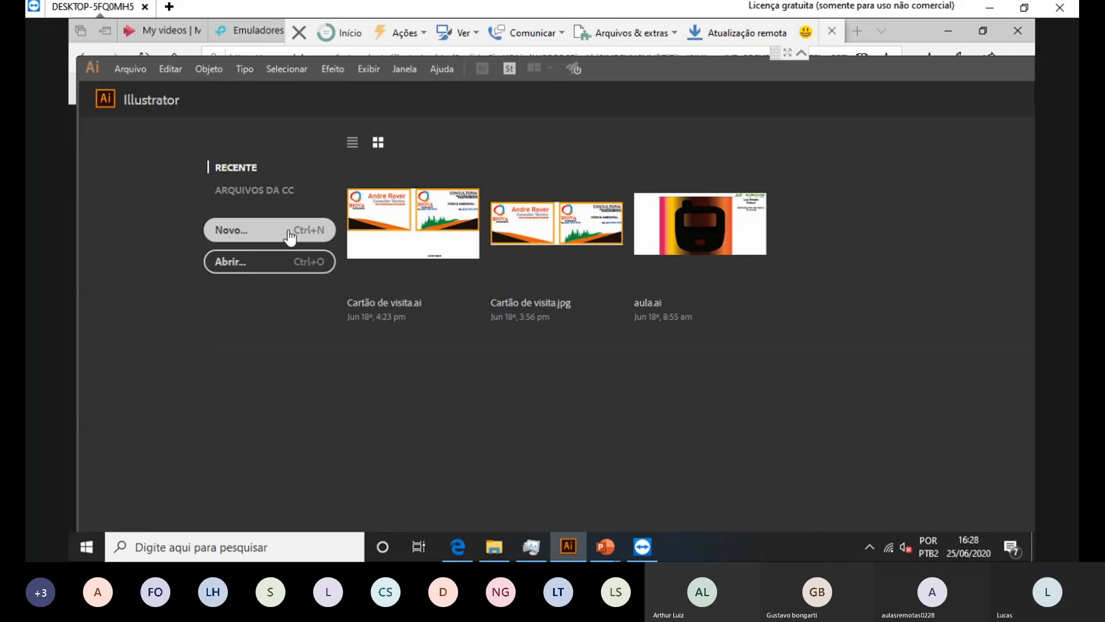
# Step: Choose Novo... on the Illustrator start screen to begin a new document
pyautogui.click(400, 239)
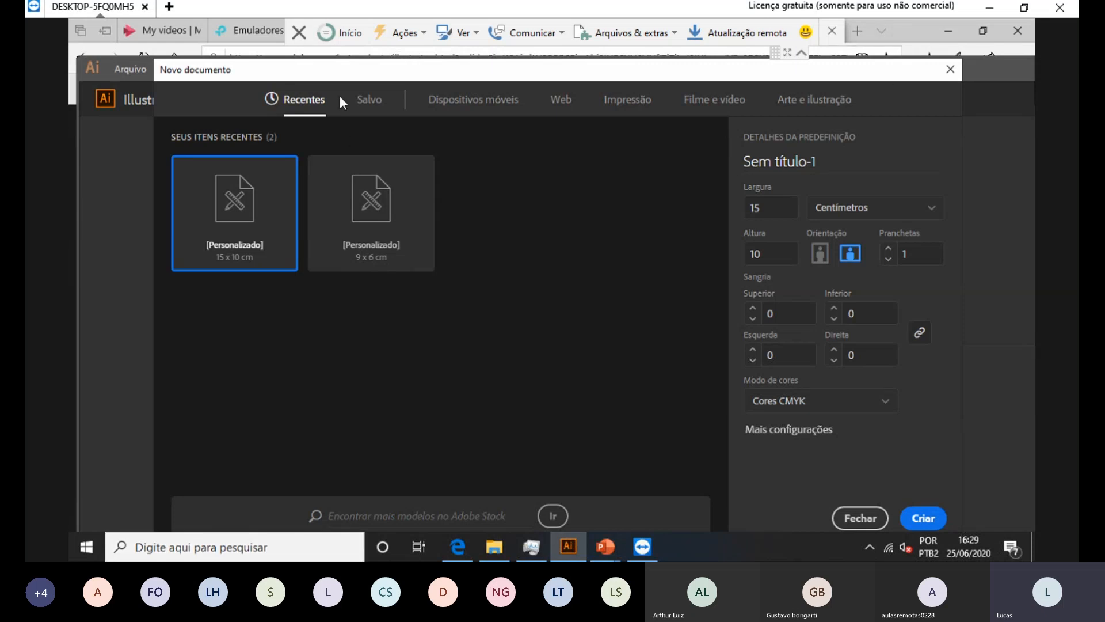
# Step: Browse the Saved, Mobile, Web, Print, Film and Art preset categories, then apply A4 and select the document name
pyautogui.click(374, 102)
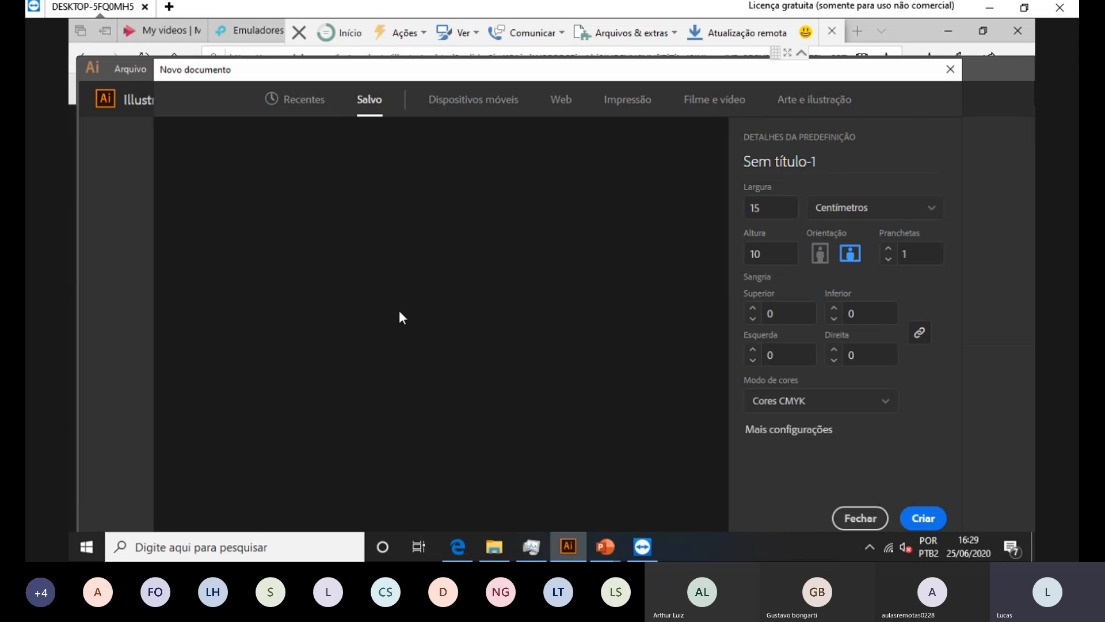
pyautogui.click(438, 103)
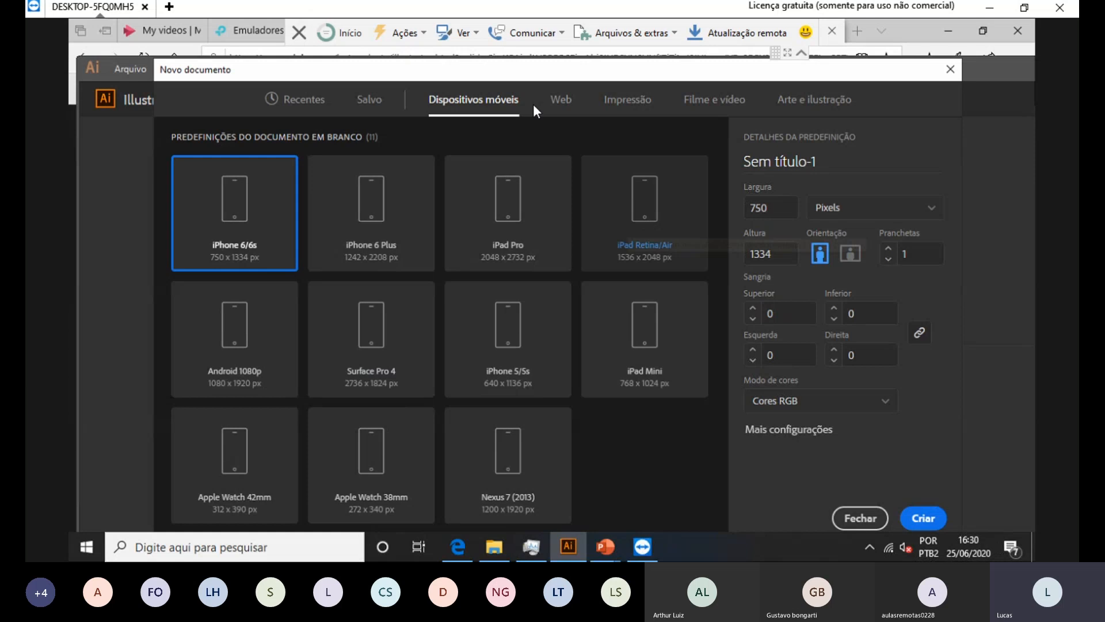
pyautogui.click(562, 100)
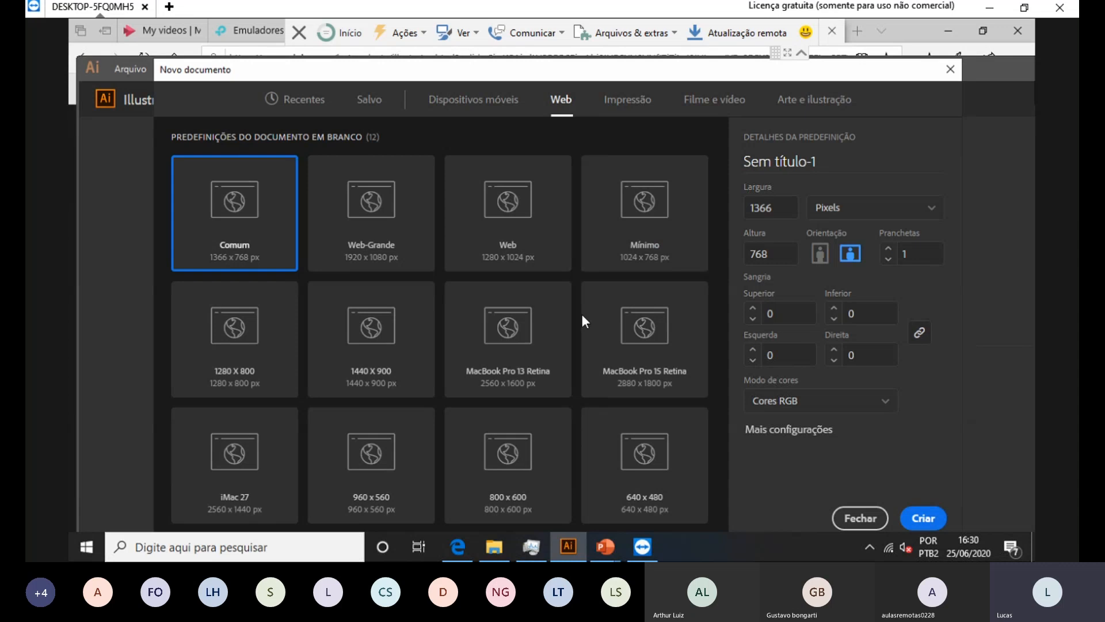
pyautogui.click(622, 102)
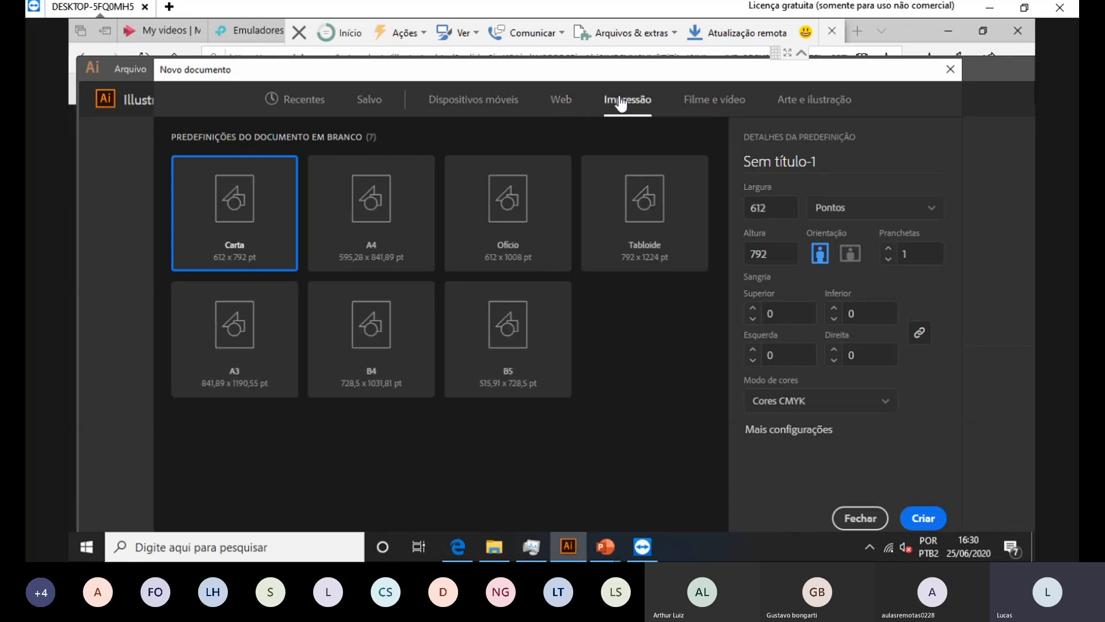
pyautogui.click(714, 101)
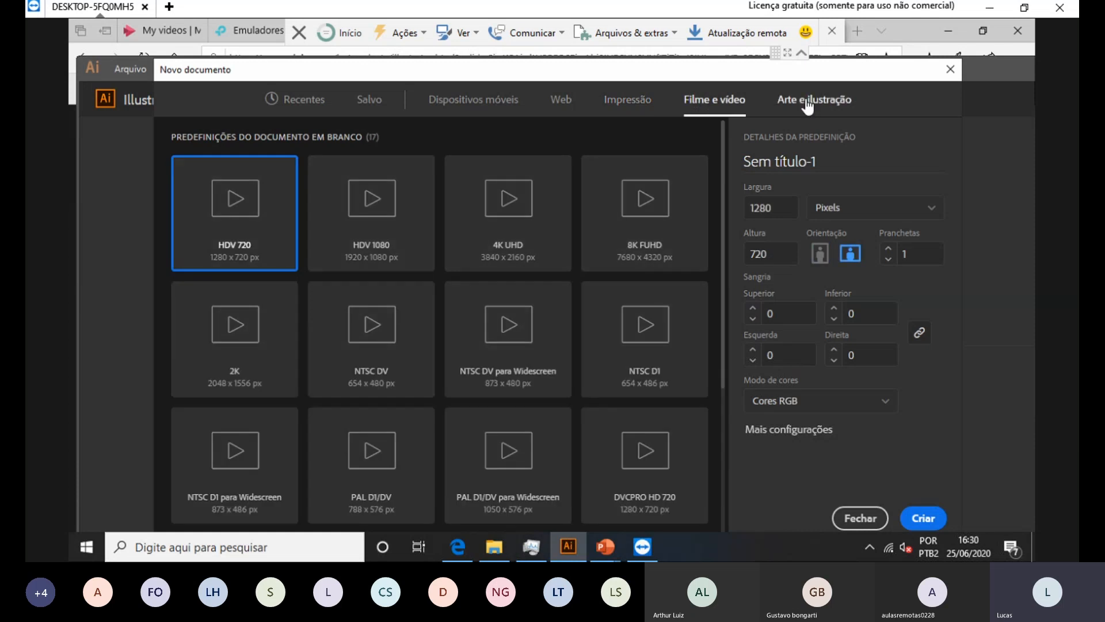
pyautogui.click(808, 104)
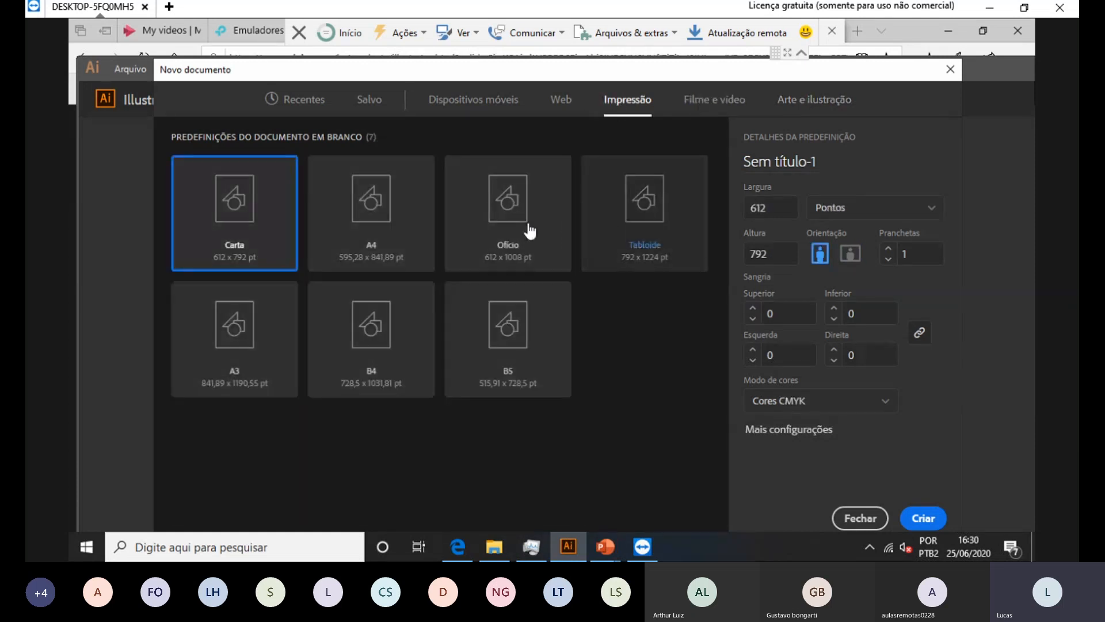
pyautogui.click(383, 216)
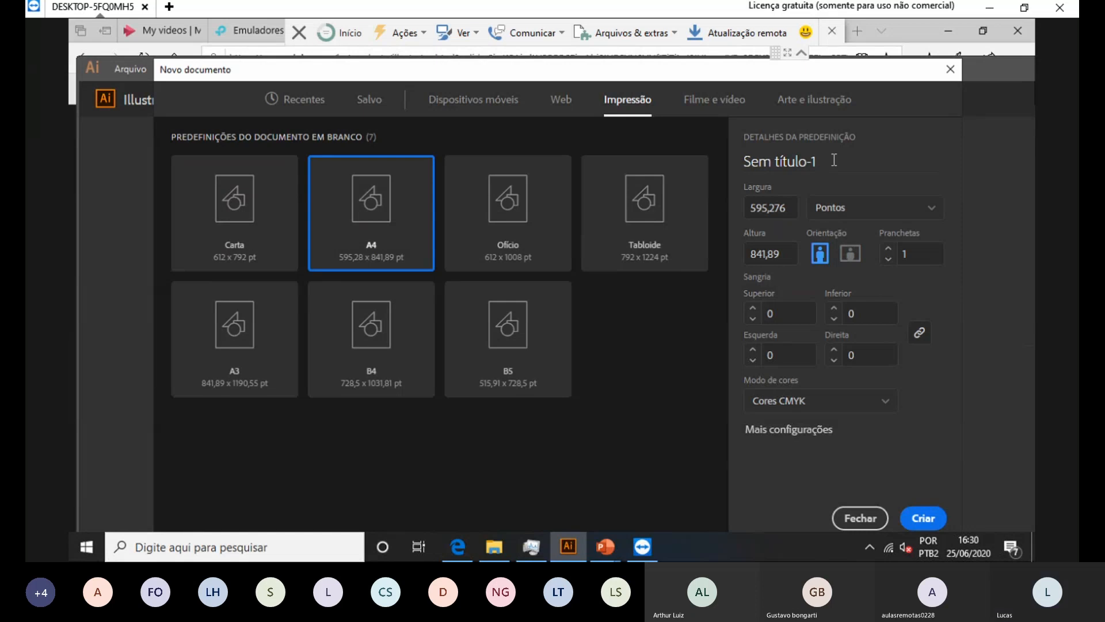
pyautogui.moveTo(834, 162); pyautogui.dragTo(555, 175)
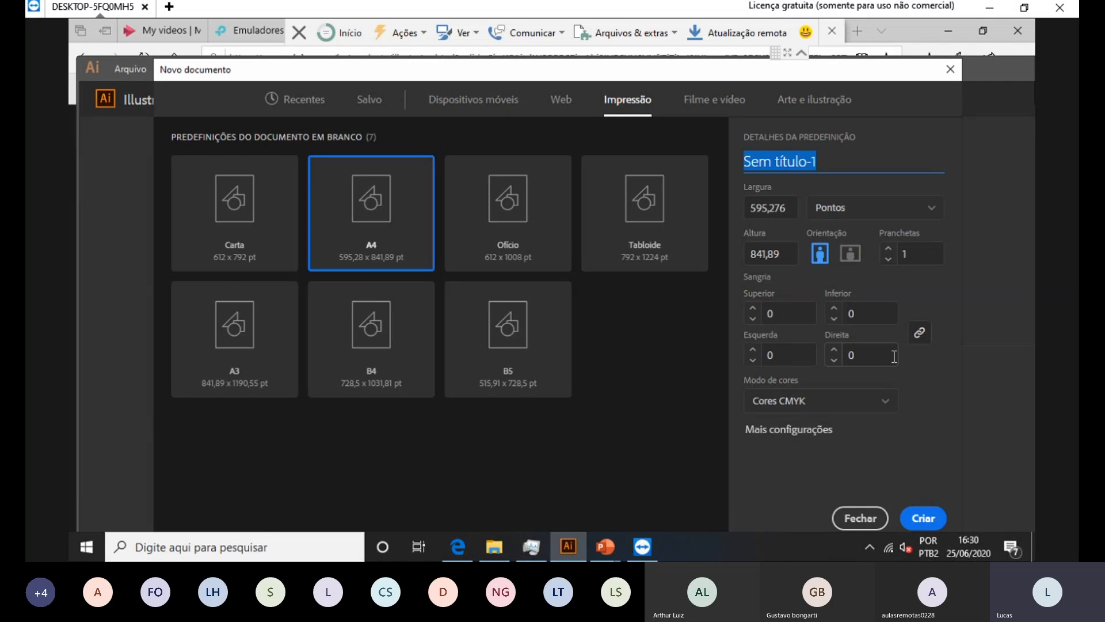
# Step: Name the document 'Aula' and set its units to centimetres
pyautogui.write('Aula')
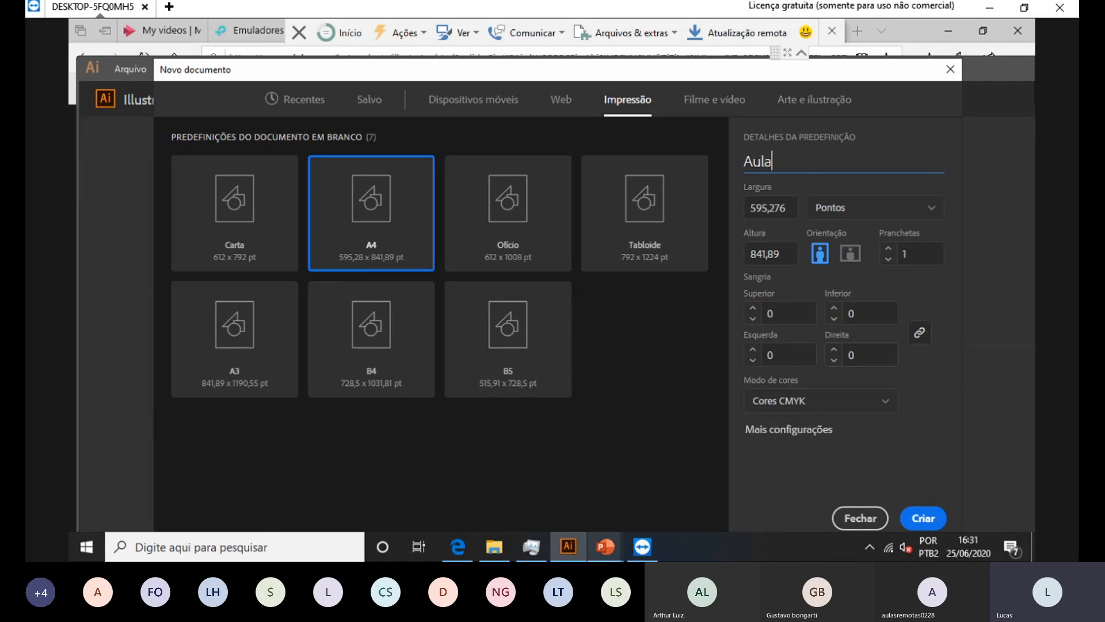
pyautogui.moveTo(604, 546)
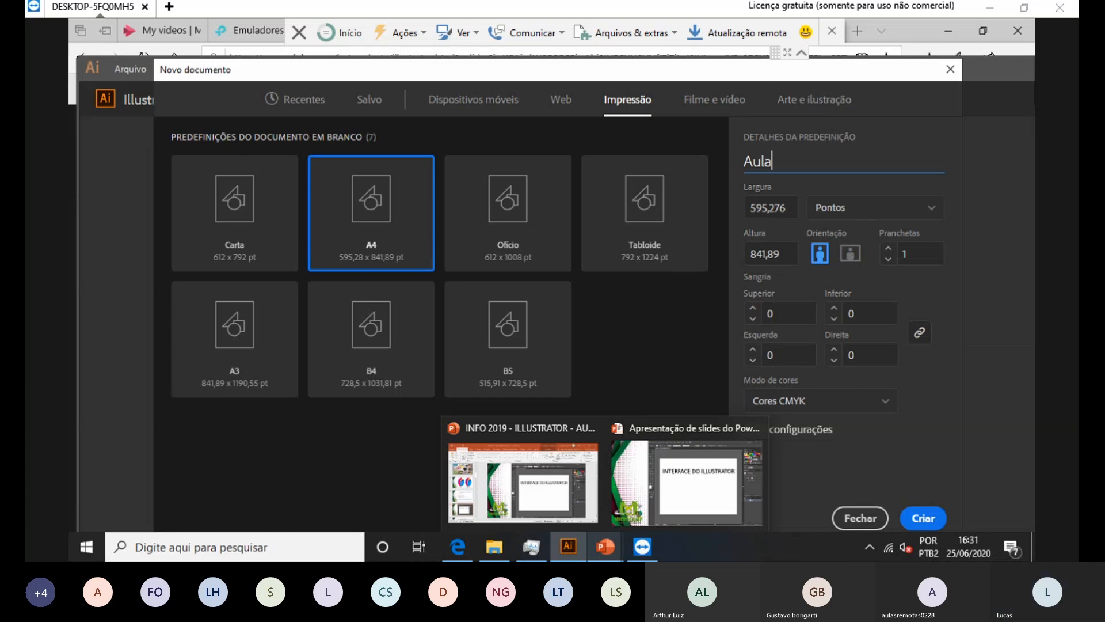
pyautogui.click(834, 218)
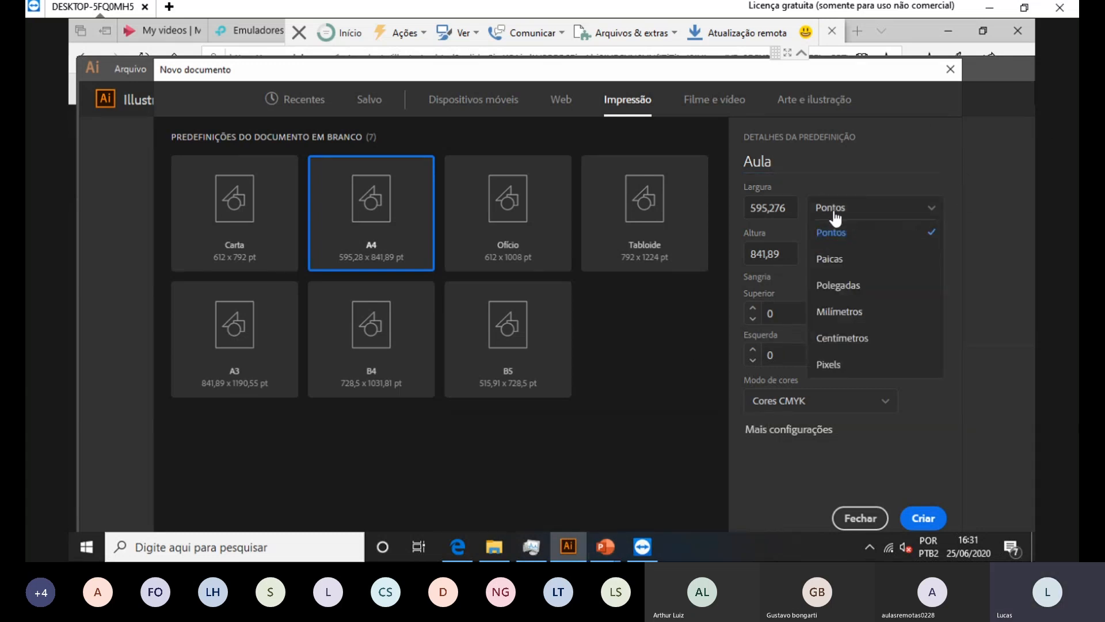
pyautogui.click(853, 345)
pyautogui.click(865, 213)
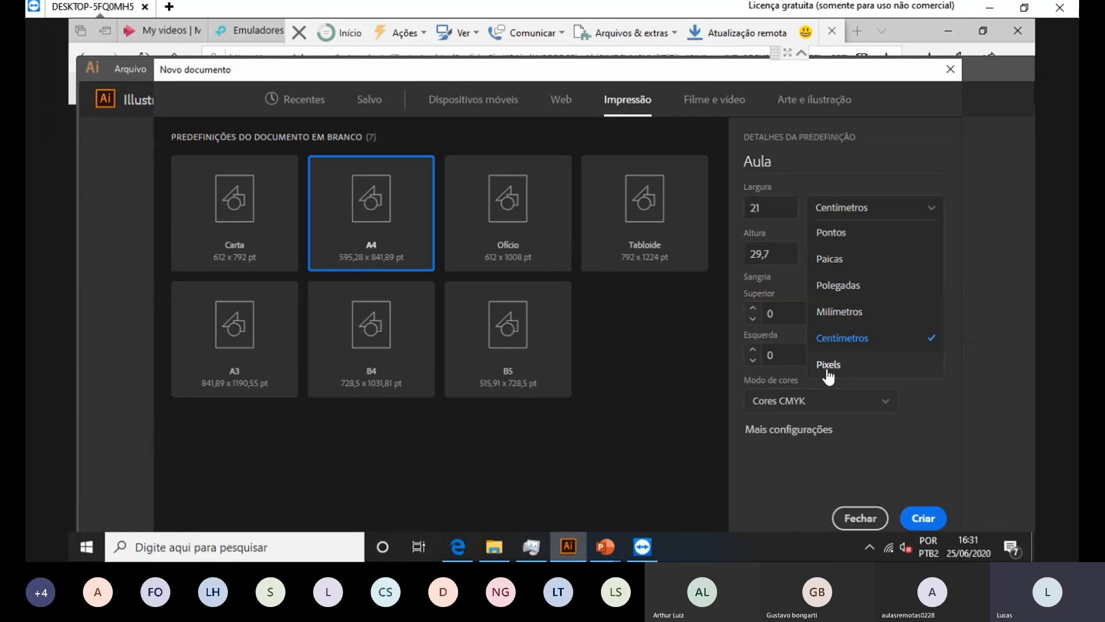
pyautogui.click(862, 338)
# Step: Set the document width and height to 20 × 20 cm
pyautogui.click(778, 208)
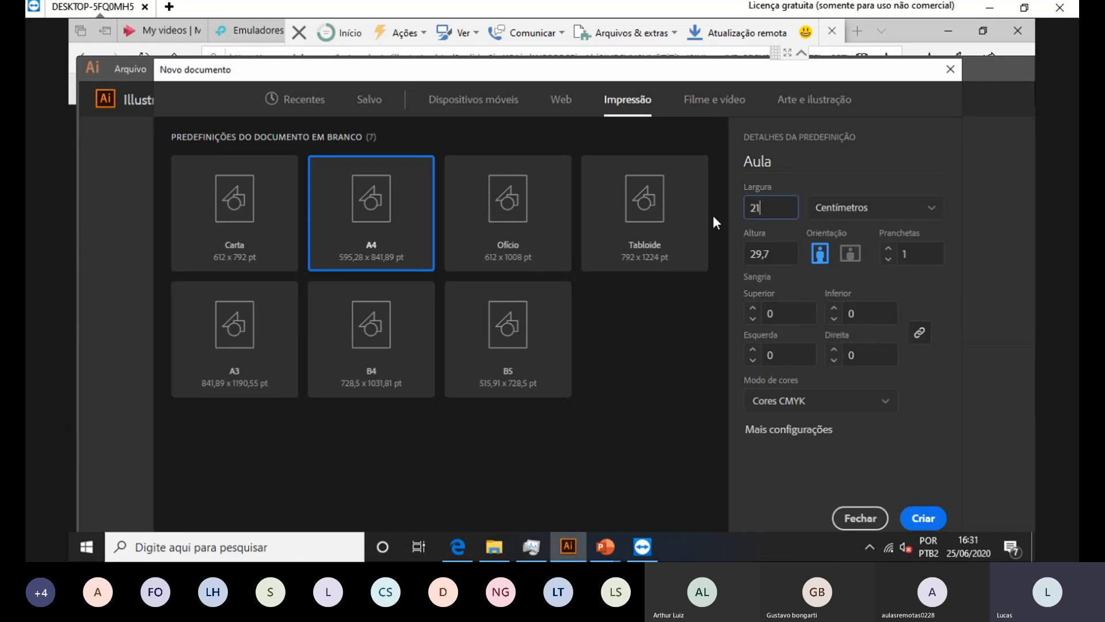
pyautogui.press('Tab')
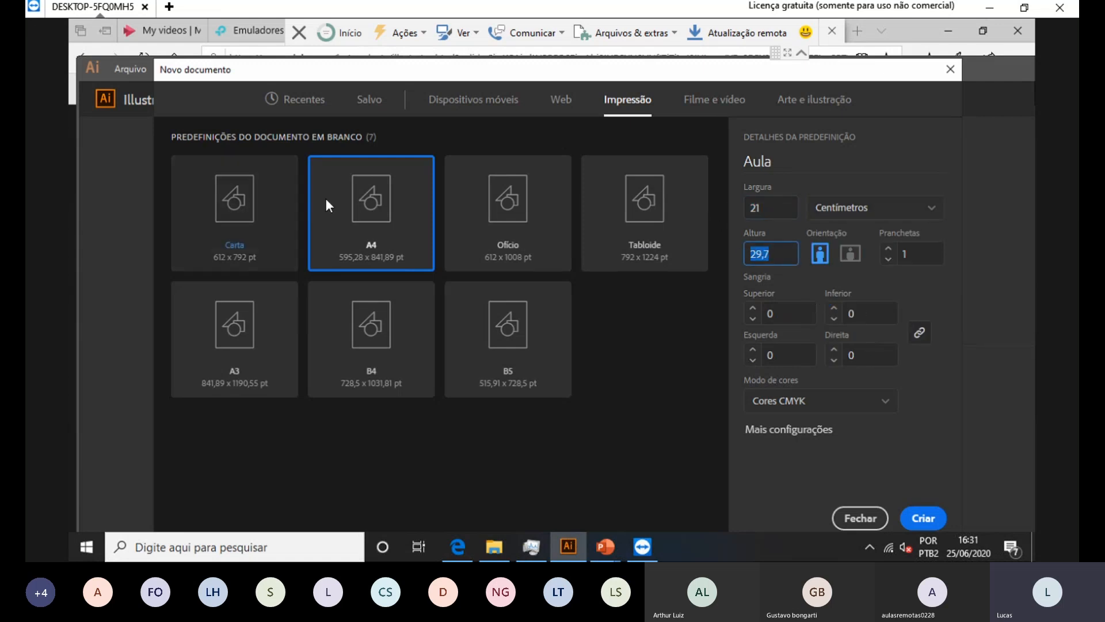
pyautogui.click(771, 205)
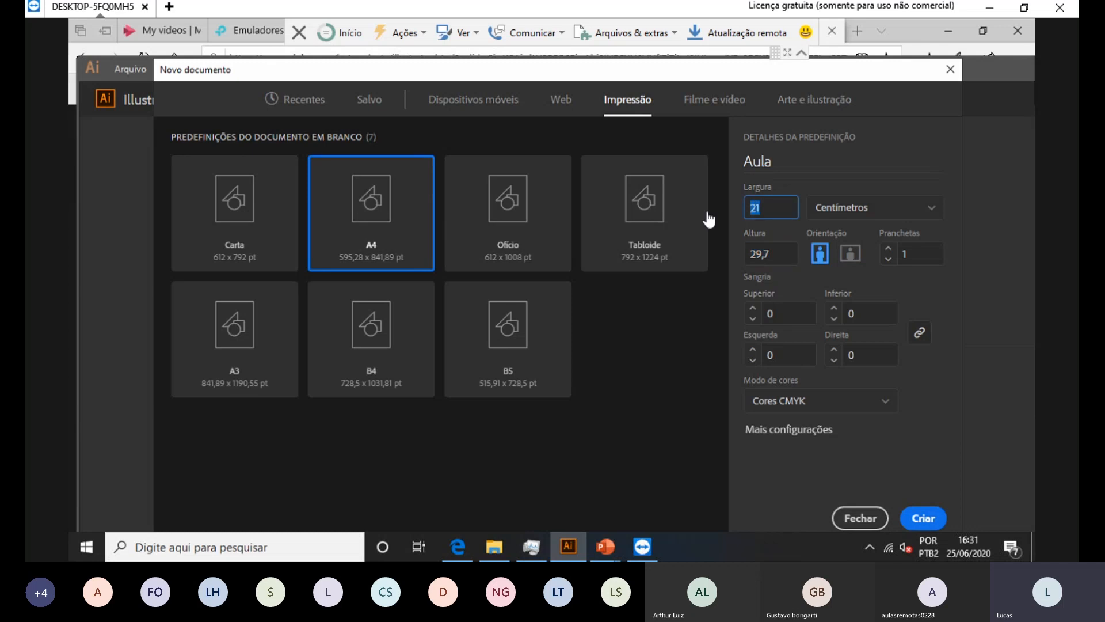
pyautogui.write('2100')
pyautogui.press('Tab')
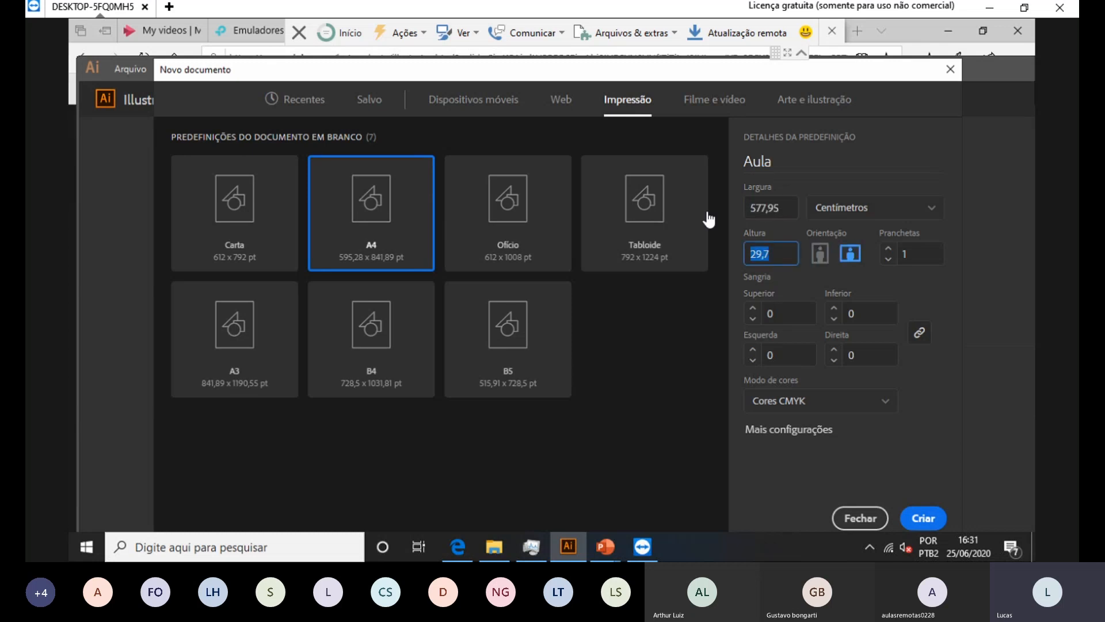
pyautogui.hotkey('shift', 'Tab')
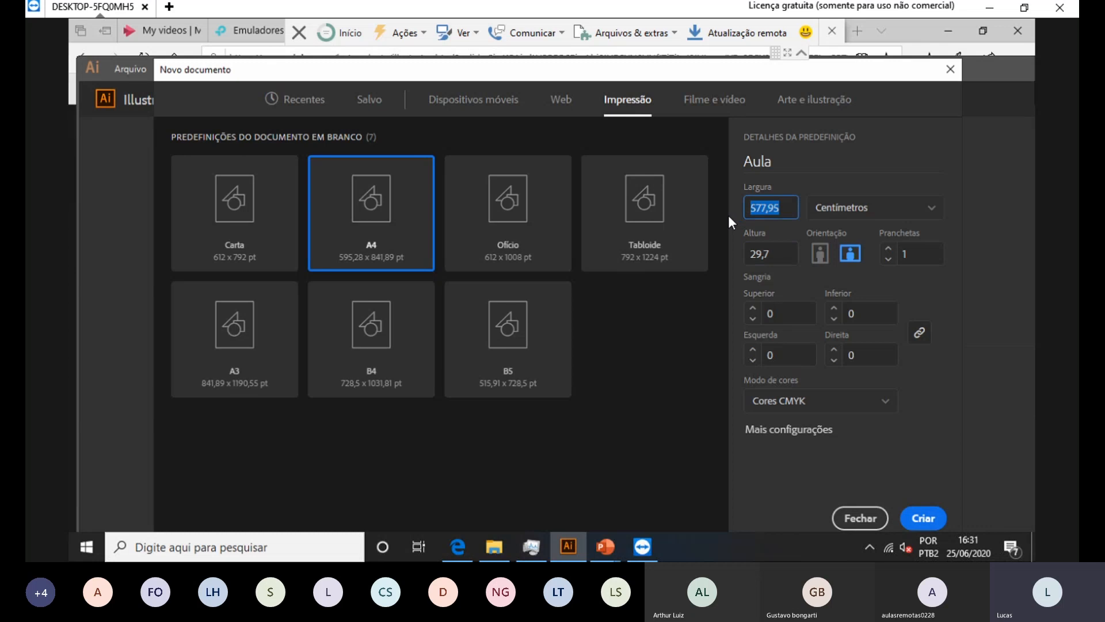
pyautogui.write('20')
pyautogui.press('Tab')
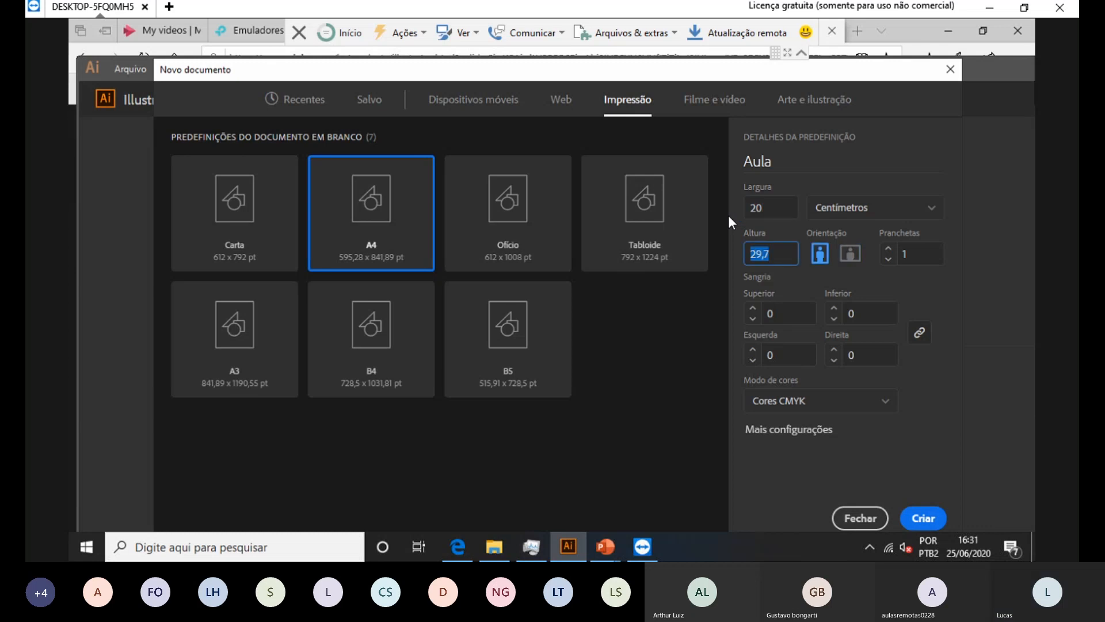
pyautogui.write('20')
pyautogui.press('BackSpace')
pyautogui.press('BackSpace')
pyautogui.press('BackSpace')
pyautogui.press('BackSpace')
pyautogui.press('BackSpace')
pyautogui.press('BackSpace')
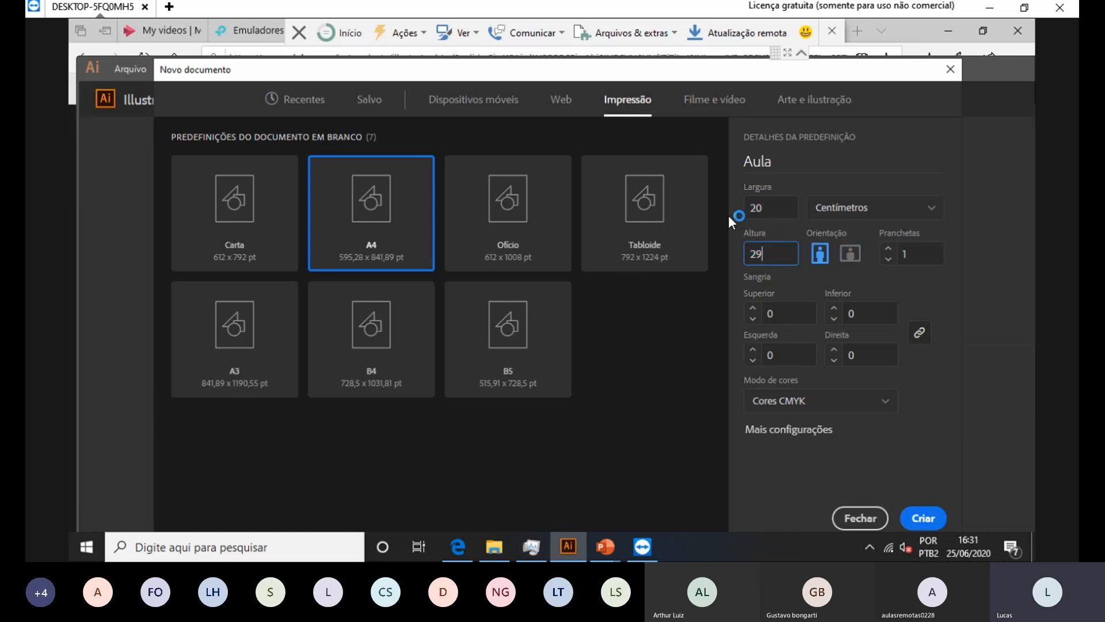
pyautogui.write('20')
pyautogui.click(891, 289)
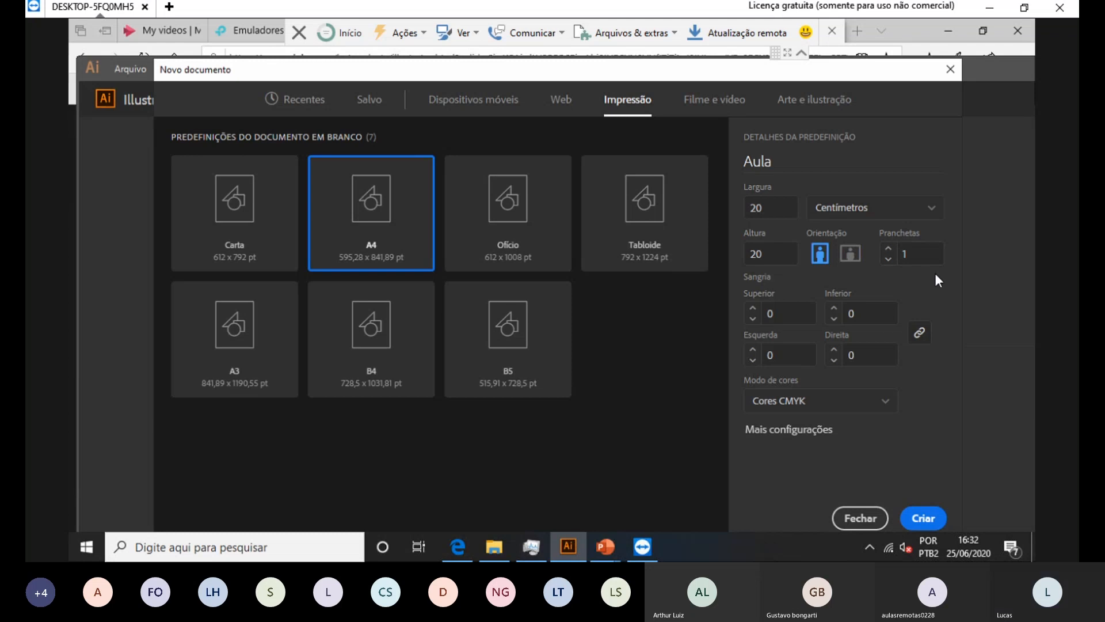
# Step: Try RGB colour mode, switch back to CMYK, and create the document
pyautogui.click(883, 401)
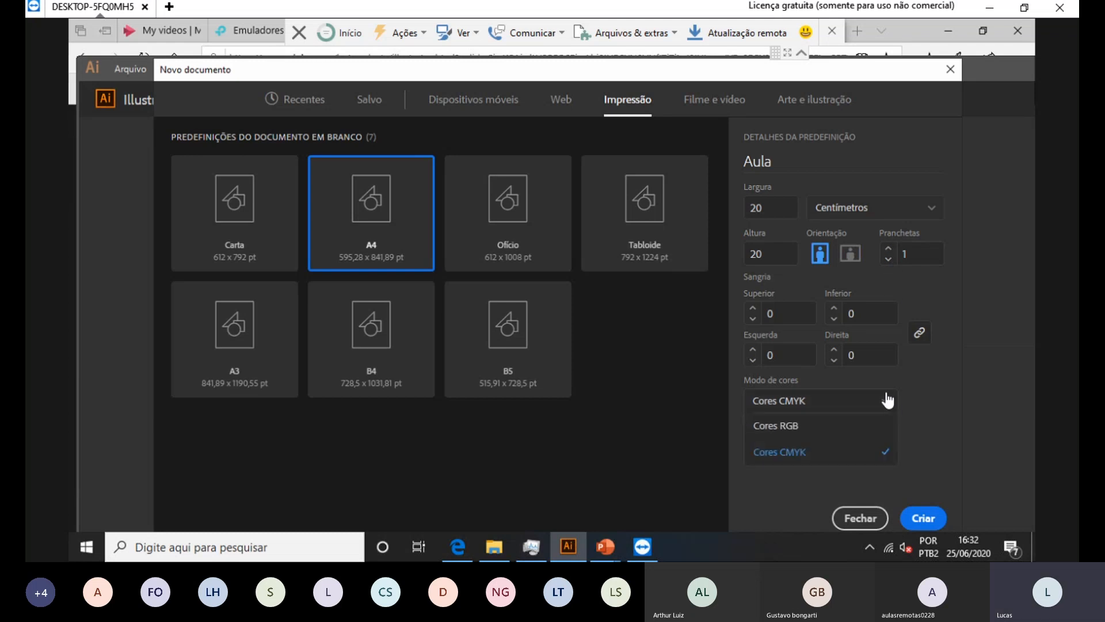
pyautogui.click(785, 429)
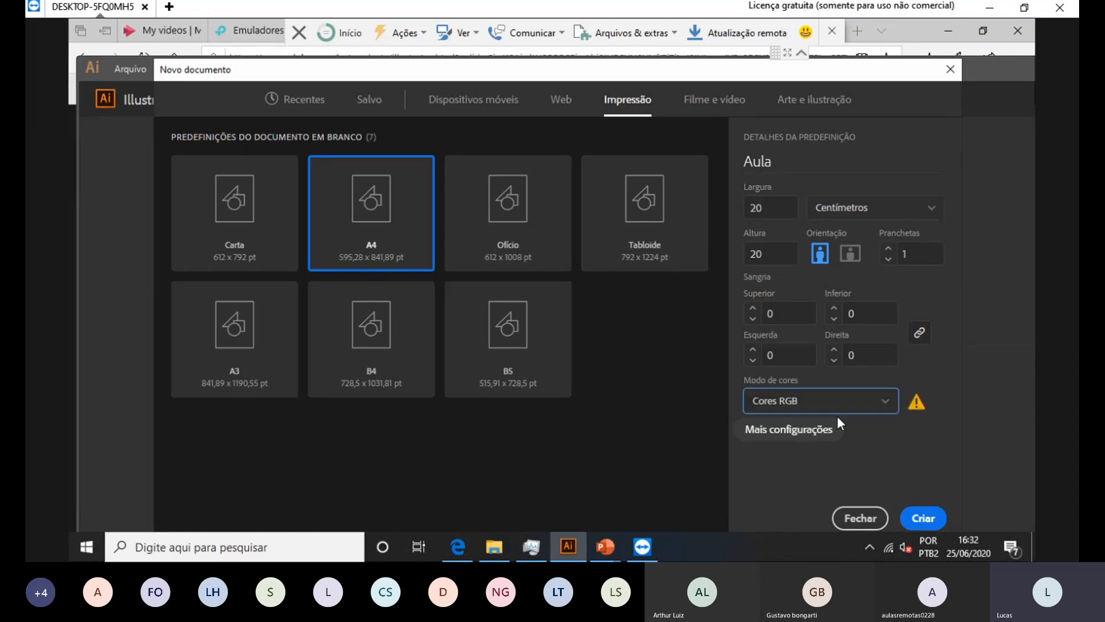
pyautogui.click(859, 403)
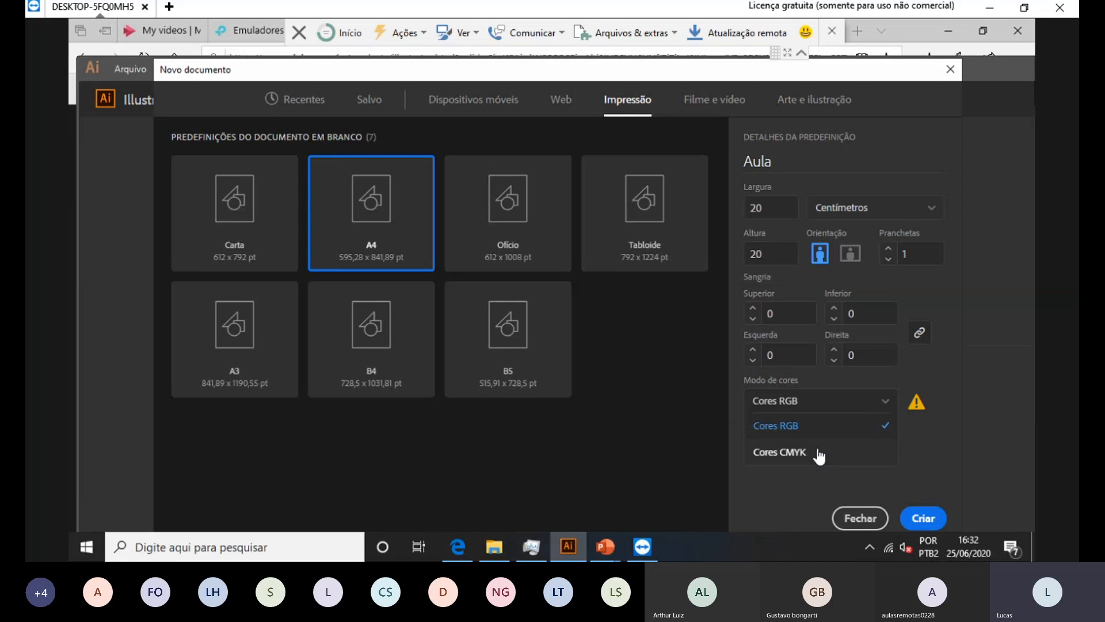
pyautogui.click(823, 452)
pyautogui.click(943, 518)
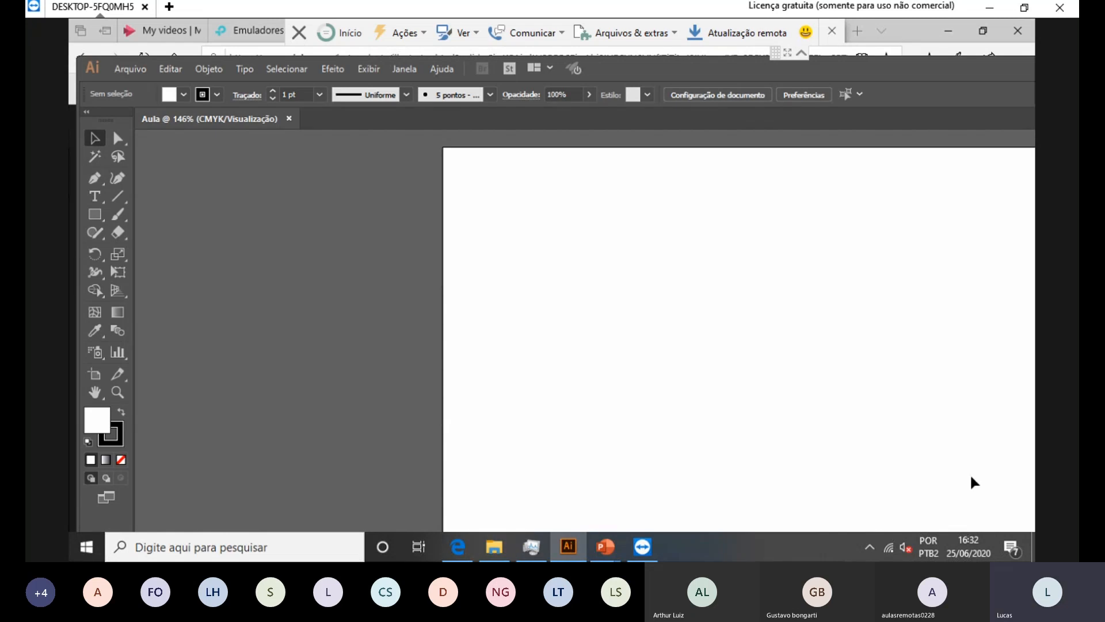
# Step: Maximize the Illustrator window and fit the whole artboard in view with Ctrl+0
pyautogui.moveTo(698, 68); pyautogui.dragTo(419, 86)
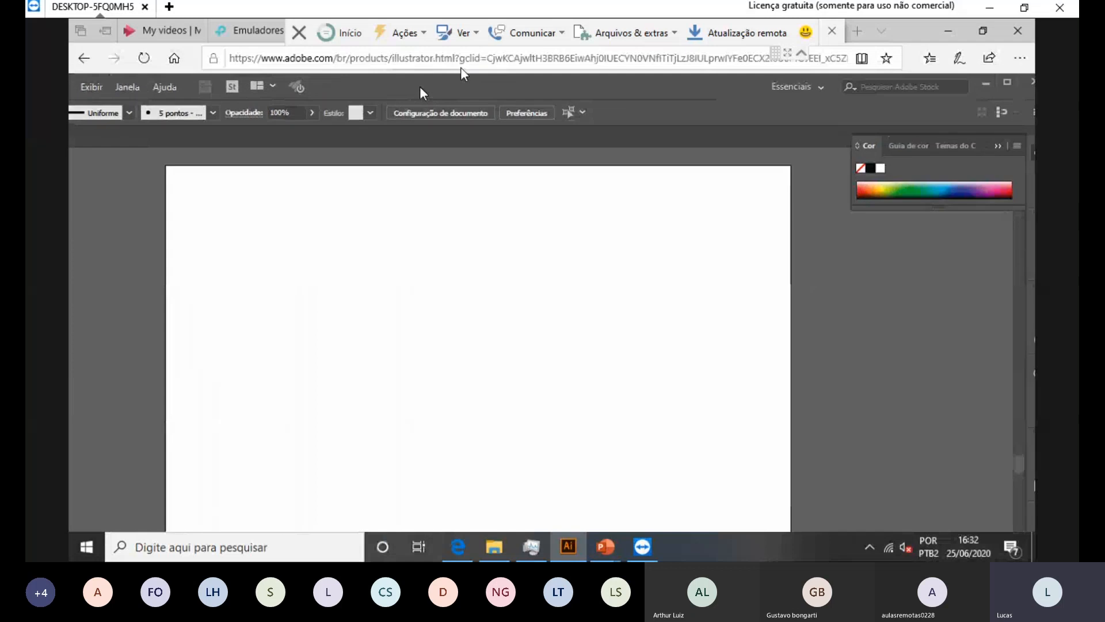
pyautogui.click(1007, 83)
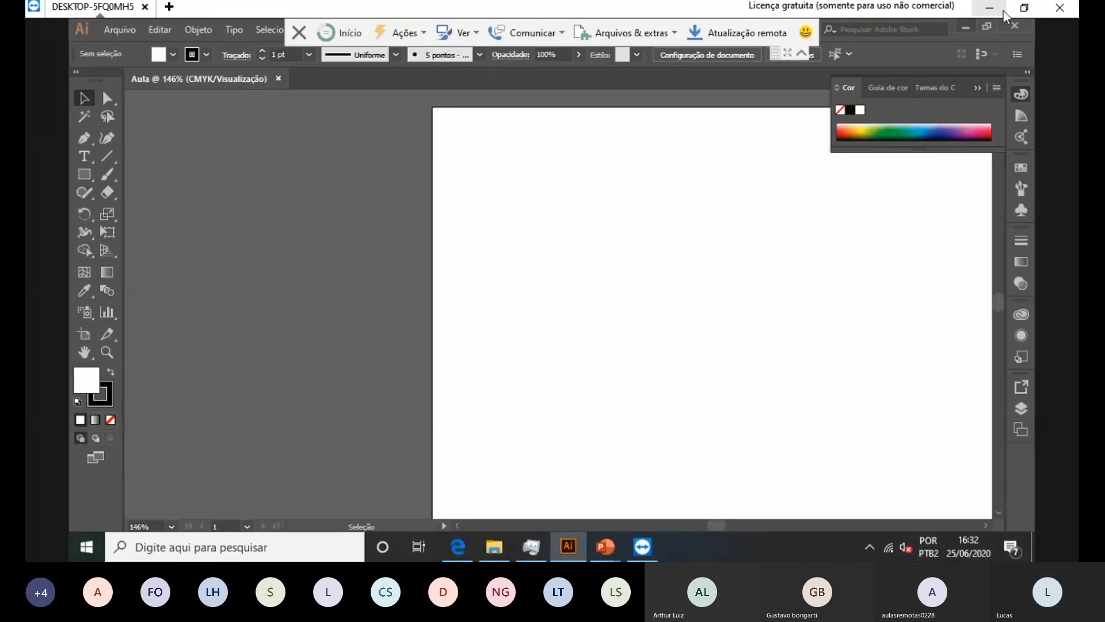
pyautogui.click(122, 33)
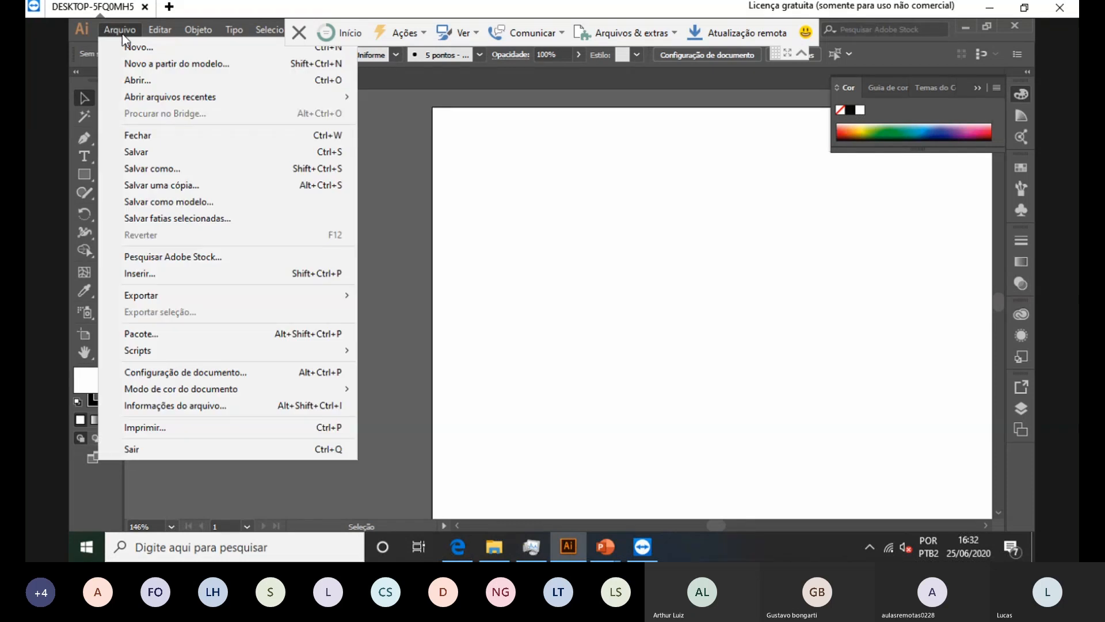
pyautogui.click(122, 34)
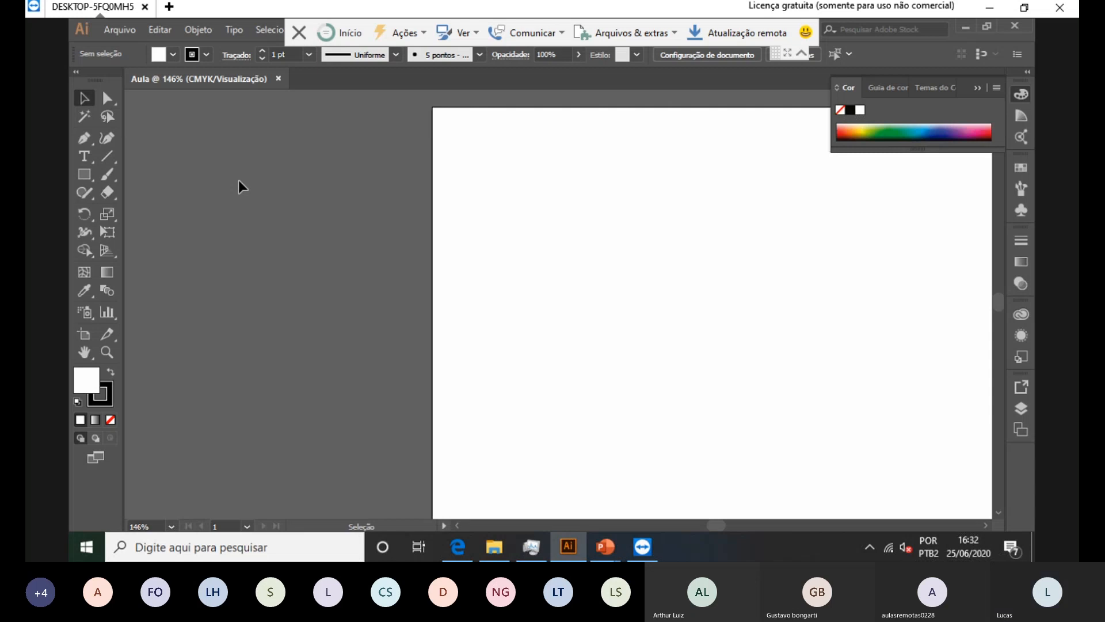
pyautogui.hotkey('ctrl', '0')
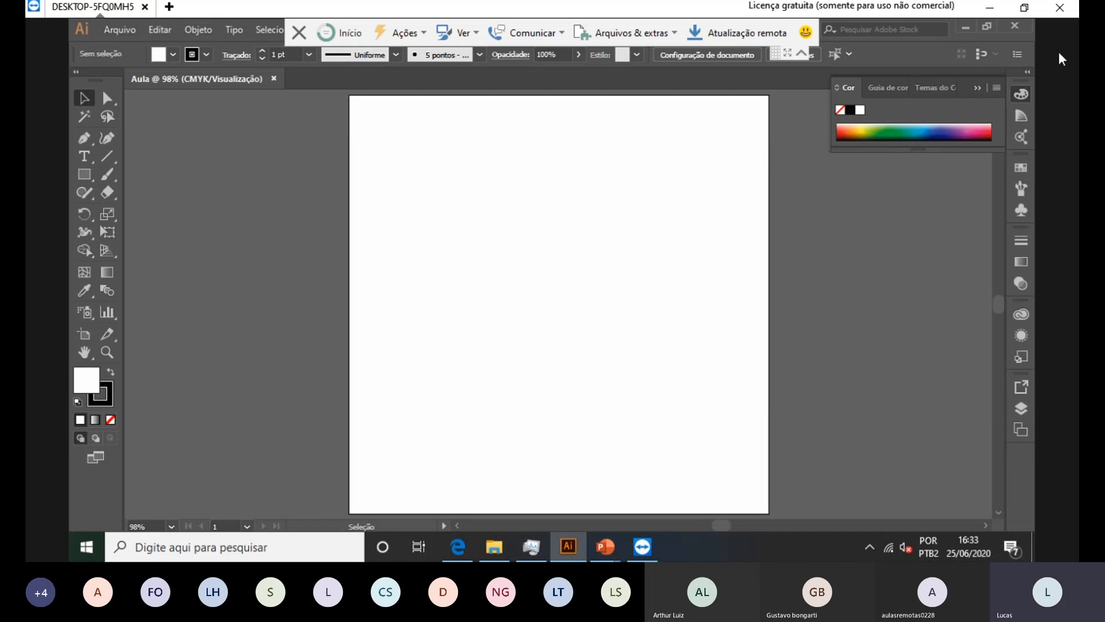
# Step: Restore the Illustrator window to a smaller, narrower size and move it right
pyautogui.click(990, 28)
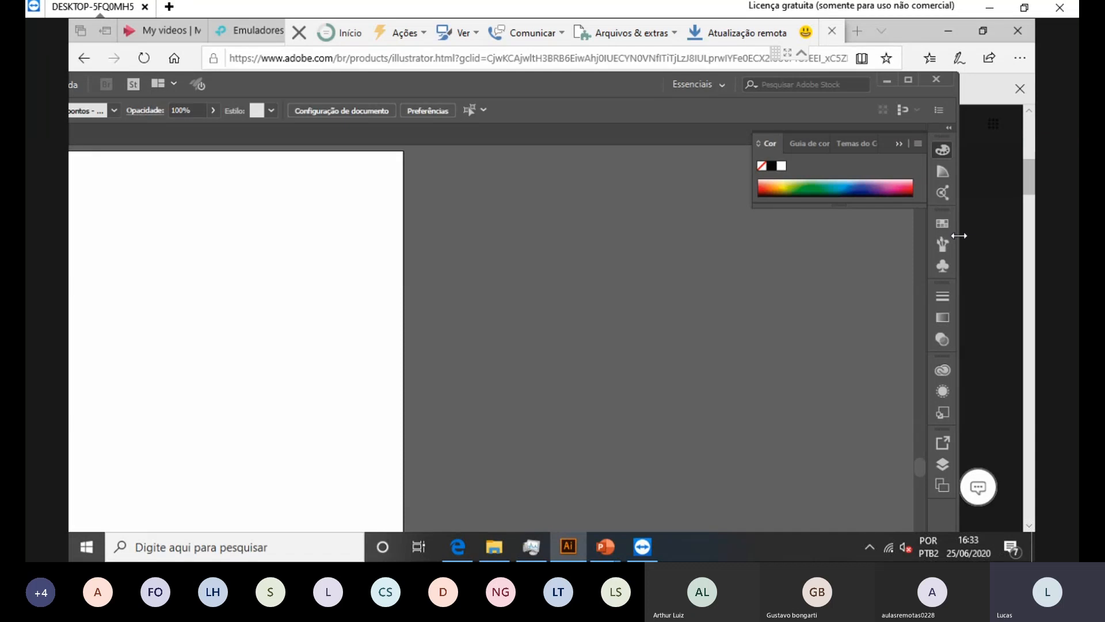
pyautogui.moveTo(960, 251); pyautogui.dragTo(596, 287)
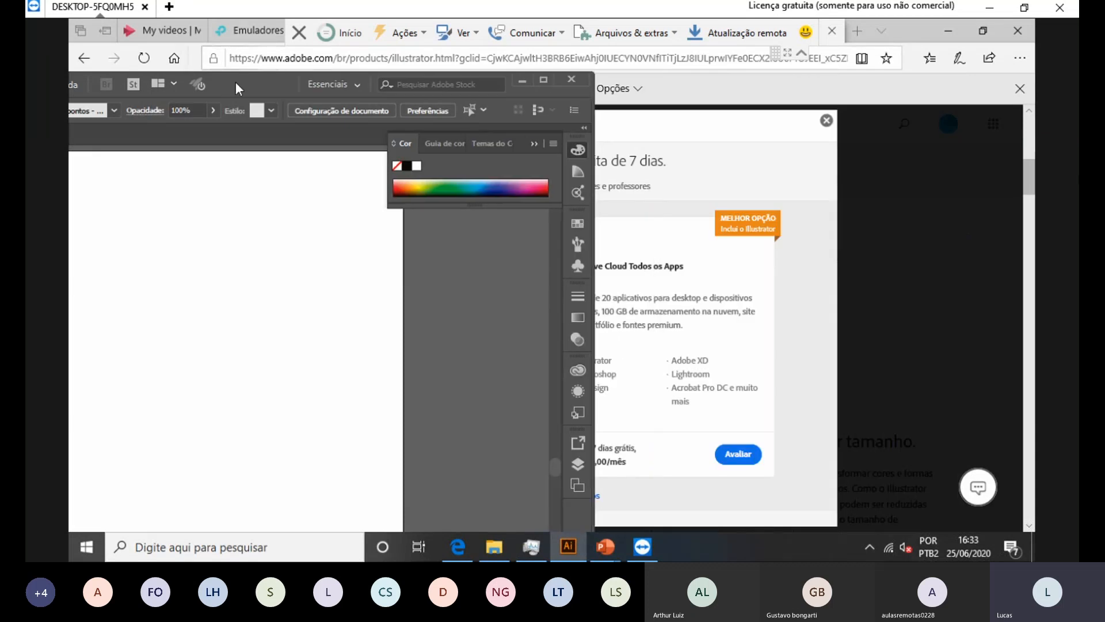
pyautogui.moveTo(236, 84); pyautogui.dragTo(666, 60)
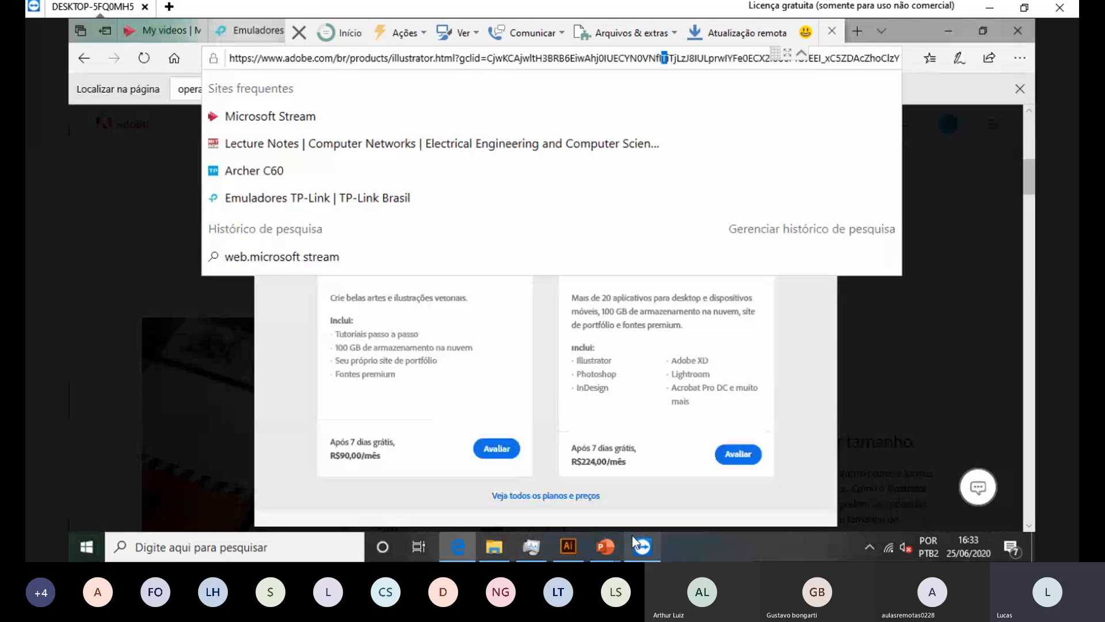
pyautogui.click(578, 548)
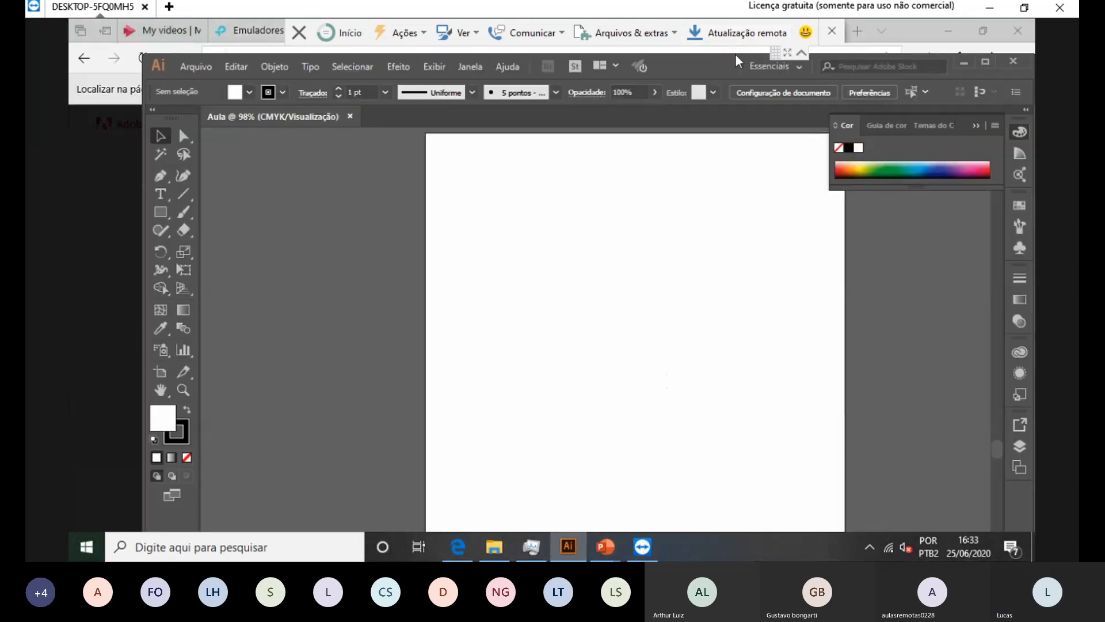
# Step: Reposition the Illustrator window to the left and widen it from its left edge
pyautogui.moveTo(732, 61); pyautogui.dragTo(839, 48)
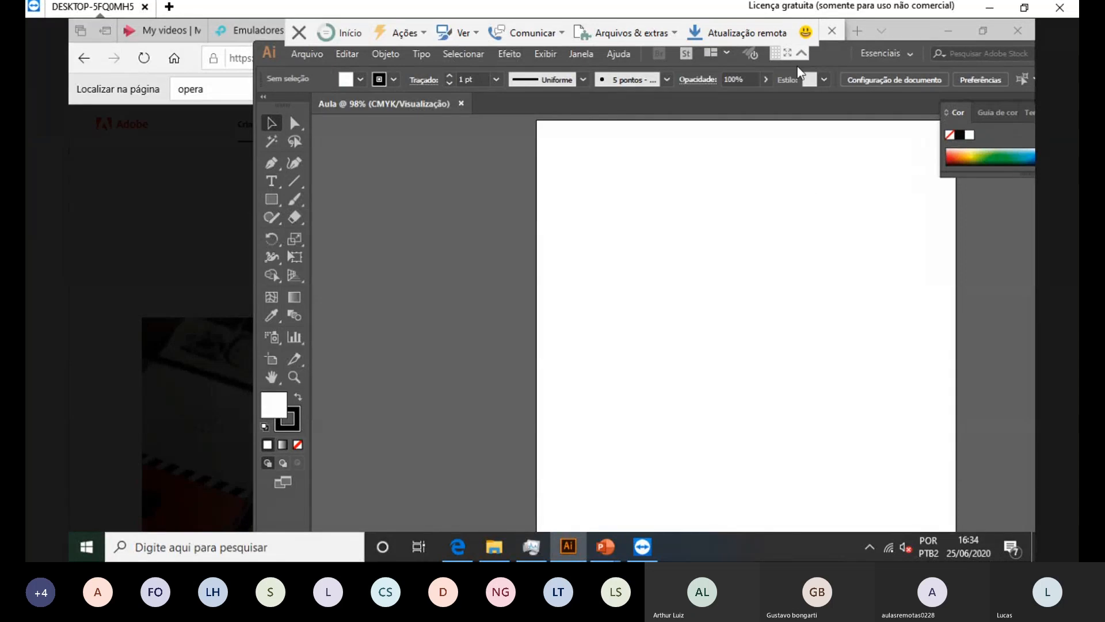
pyautogui.moveTo(808, 56); pyautogui.dragTo(691, 70)
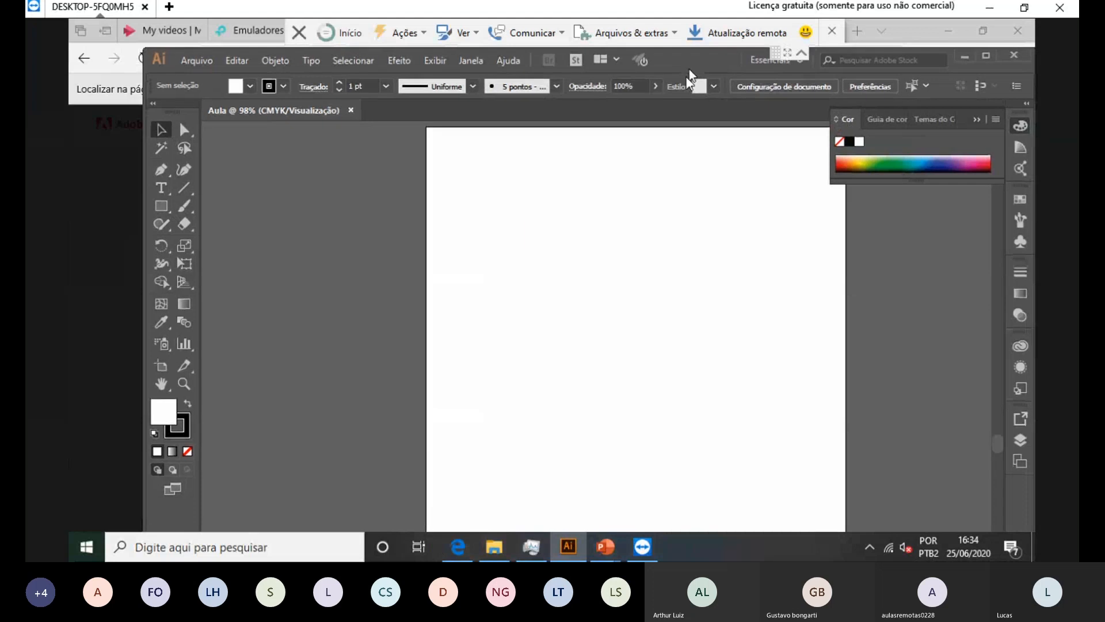
pyautogui.moveTo(145, 280); pyautogui.dragTo(49, 282)
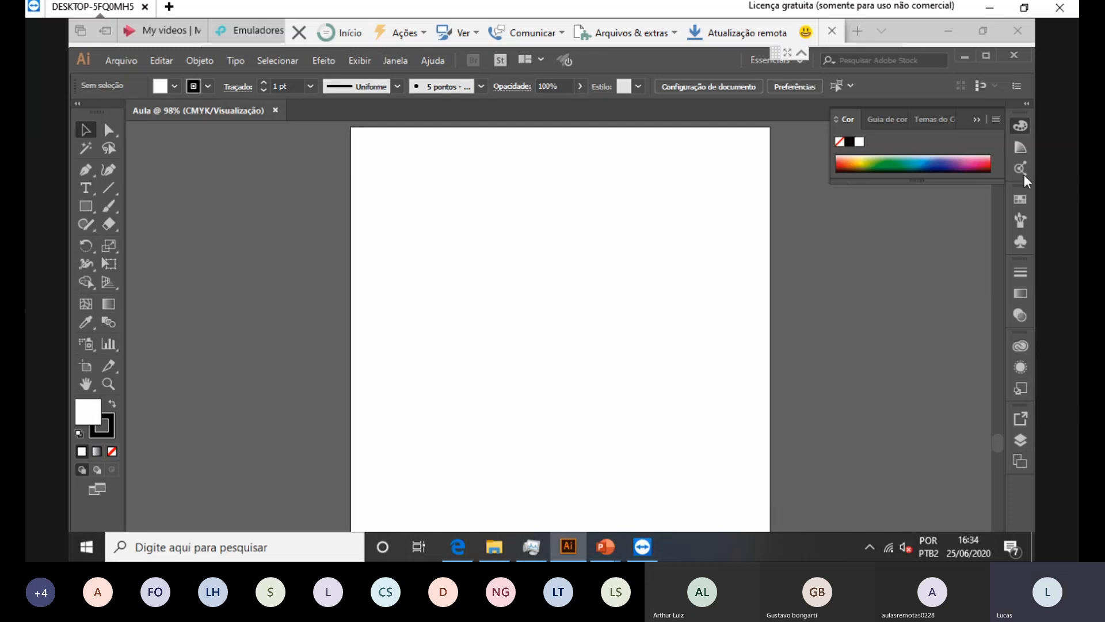
# Step: Show the Guia de cores and Amostras panels, then open the shape tools flyout
pyautogui.click(1019, 144)
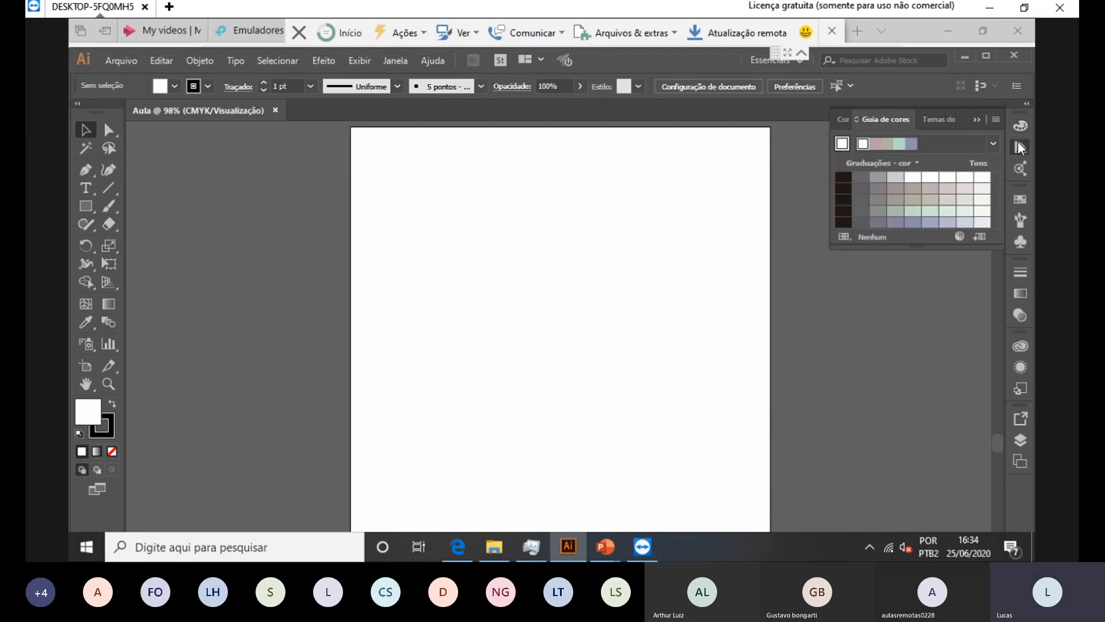
pyautogui.click(1019, 198)
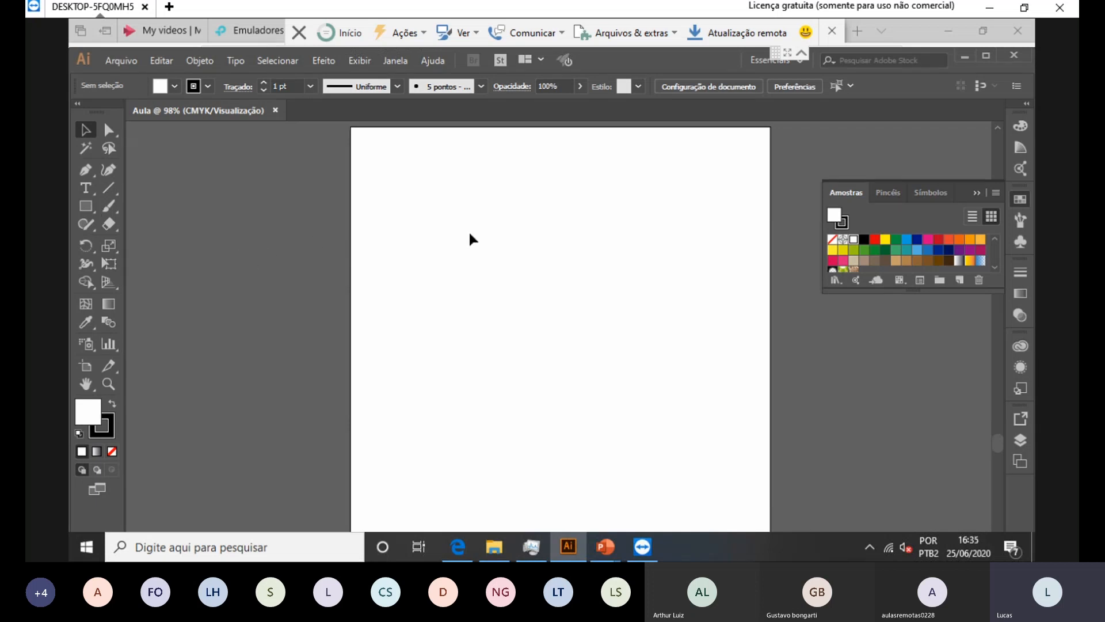
pyautogui.click(88, 205)
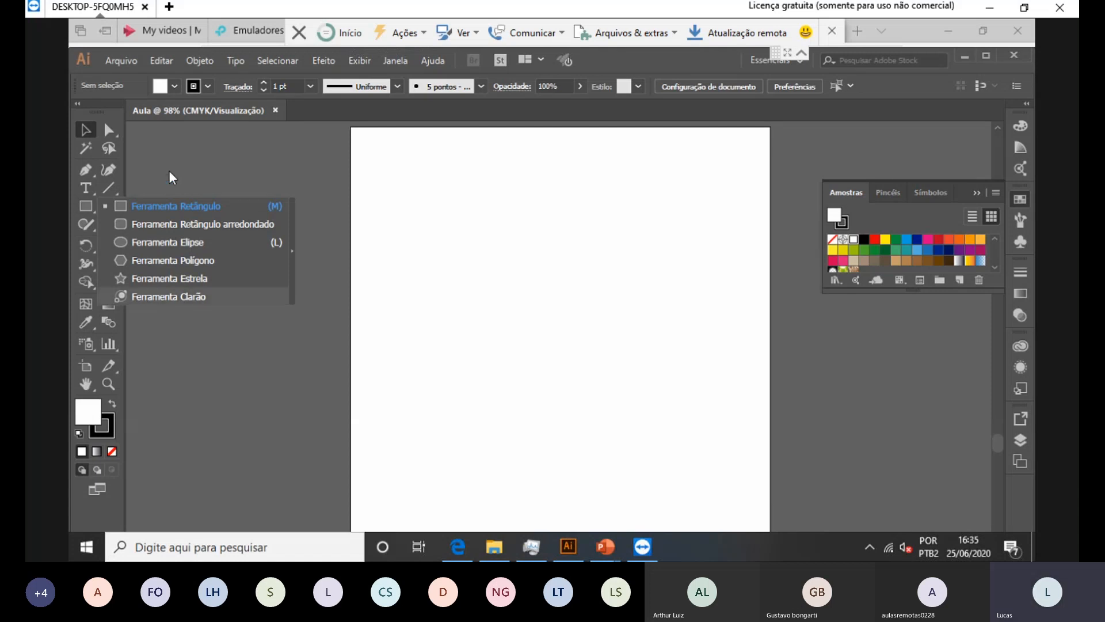
# Step: Draw a wide green-filled rectangle near the artboard top, cancelling the Rectangle size dialog
pyautogui.click(166, 212)
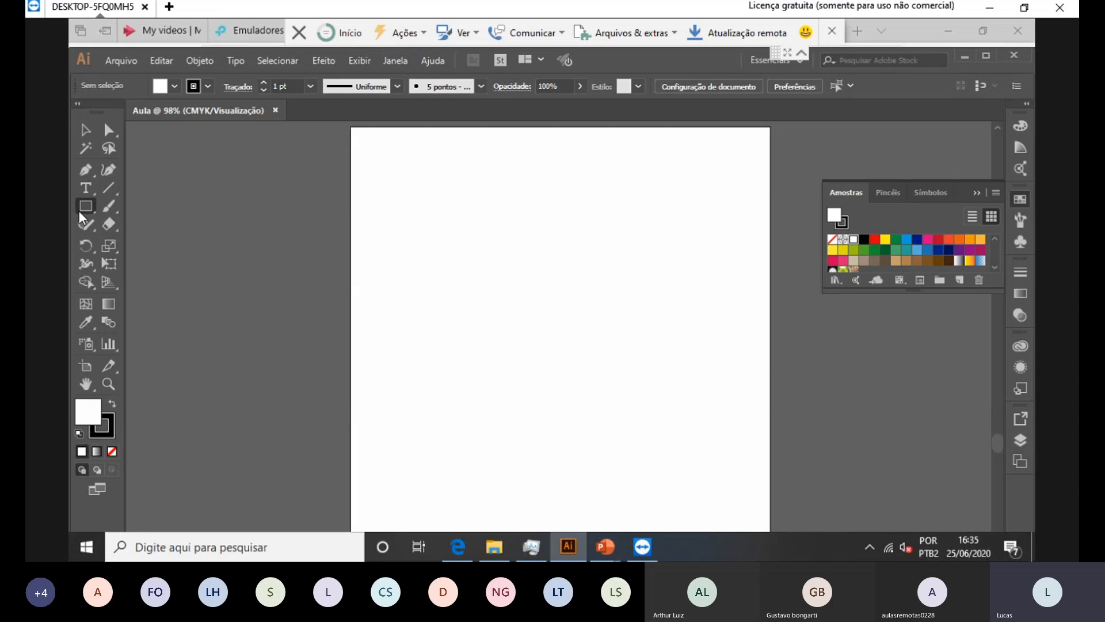
pyautogui.moveTo(384, 200)
pyautogui.mouseDown()
pyautogui.moveTo(388, 219)
pyautogui.moveTo(684, 382)
pyautogui.moveTo(718, 370)
pyautogui.mouseUp()
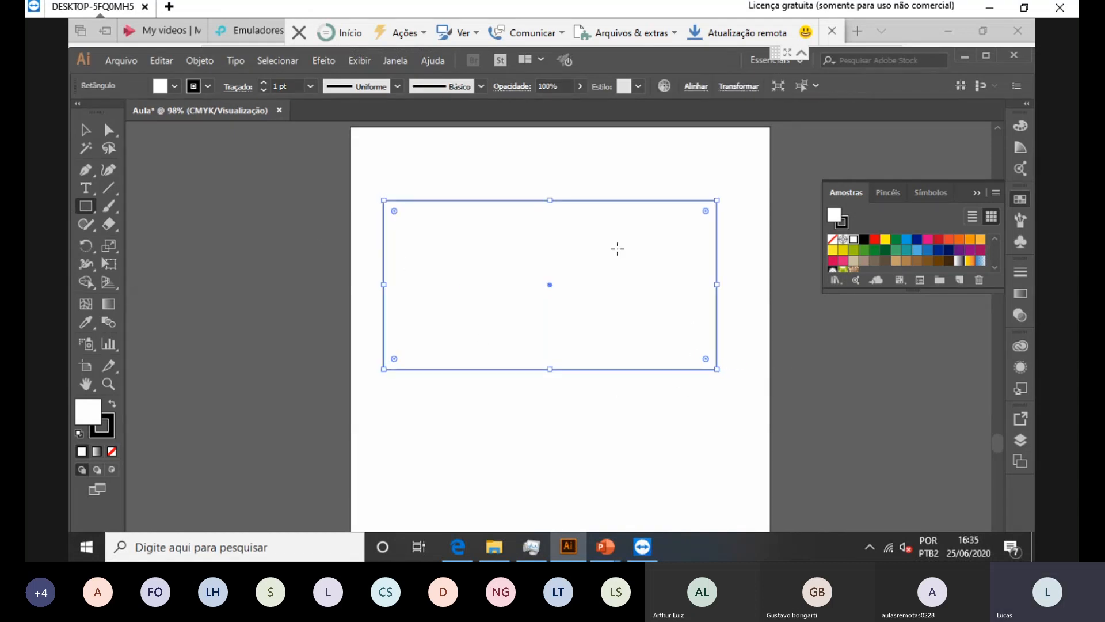
pyautogui.click(172, 87)
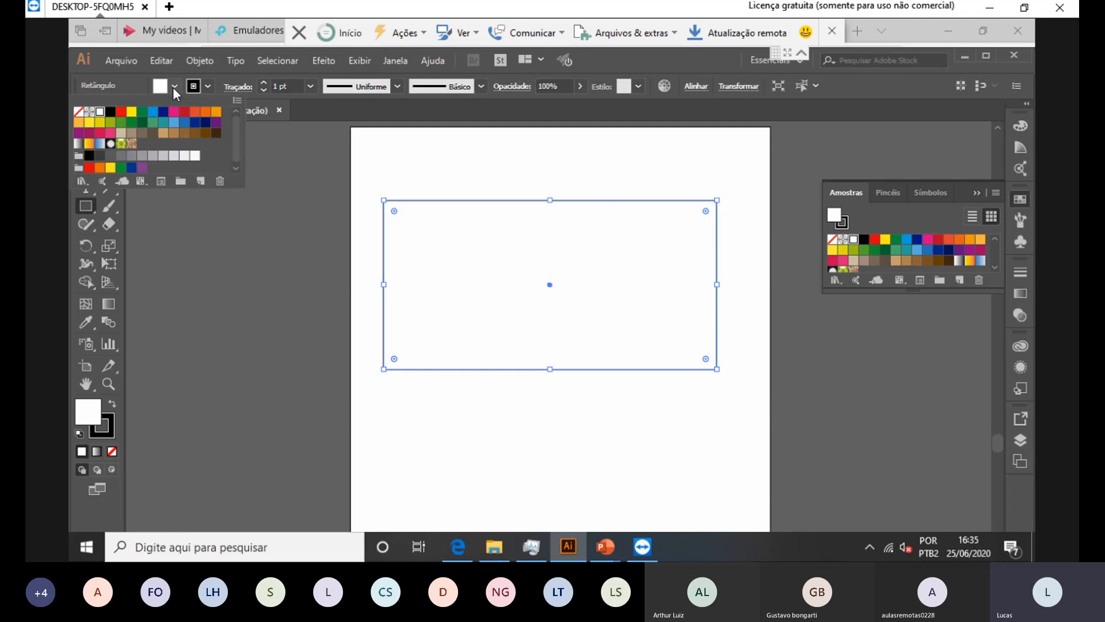
pyautogui.click(142, 111)
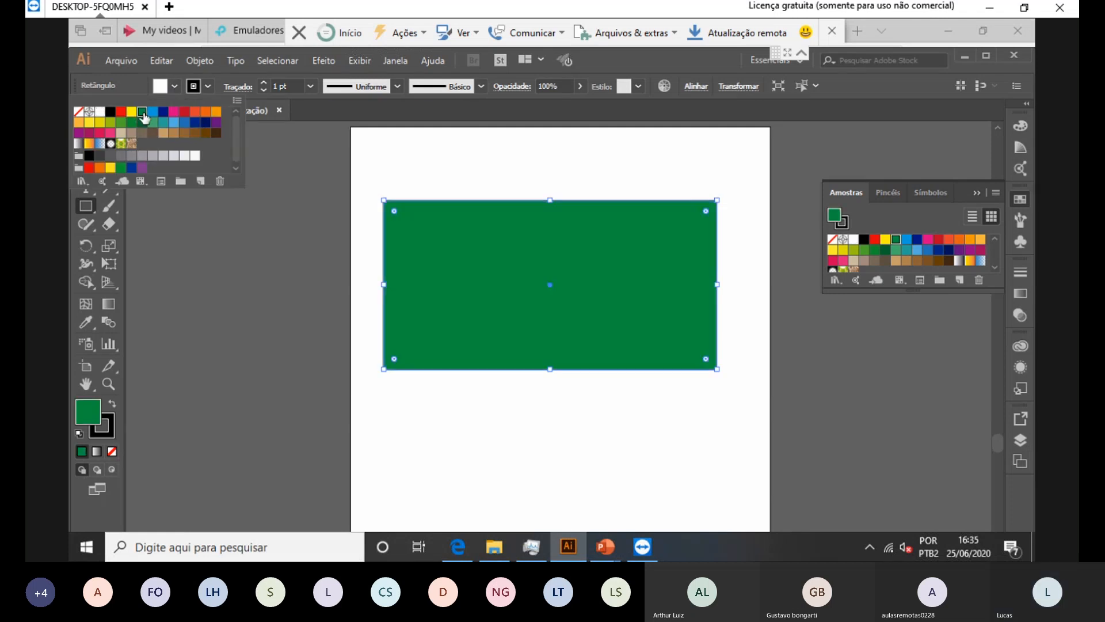
pyautogui.click(259, 358)
pyautogui.click(430, 416)
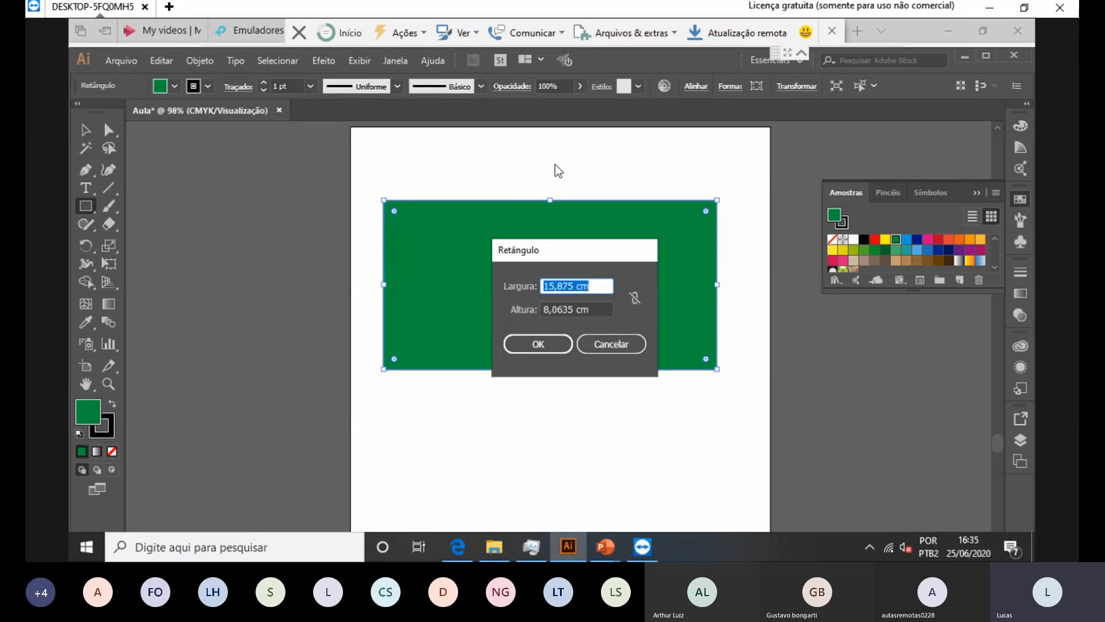
pyautogui.click(608, 347)
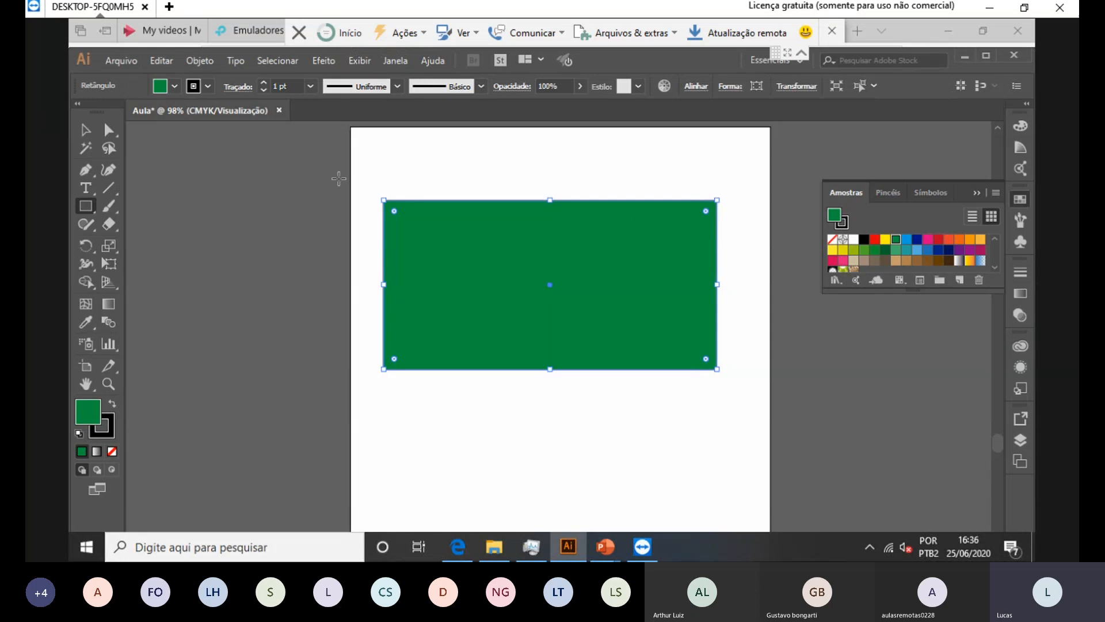
# Step: Open the fill's Color Picker and move it off the rectangle
pyautogui.click(176, 87)
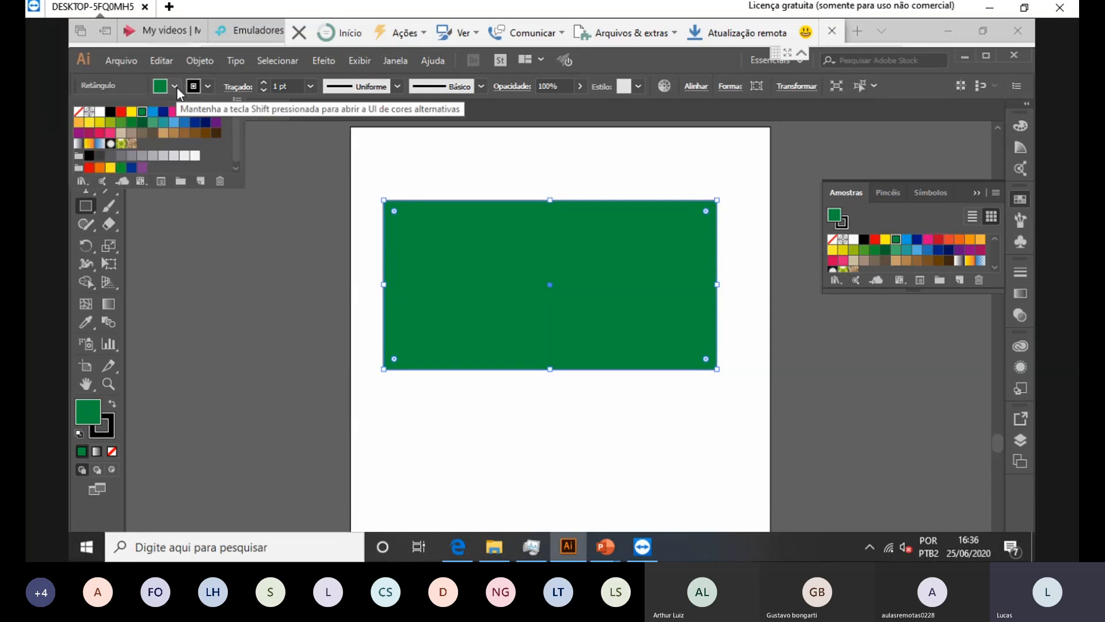
pyautogui.click(178, 87)
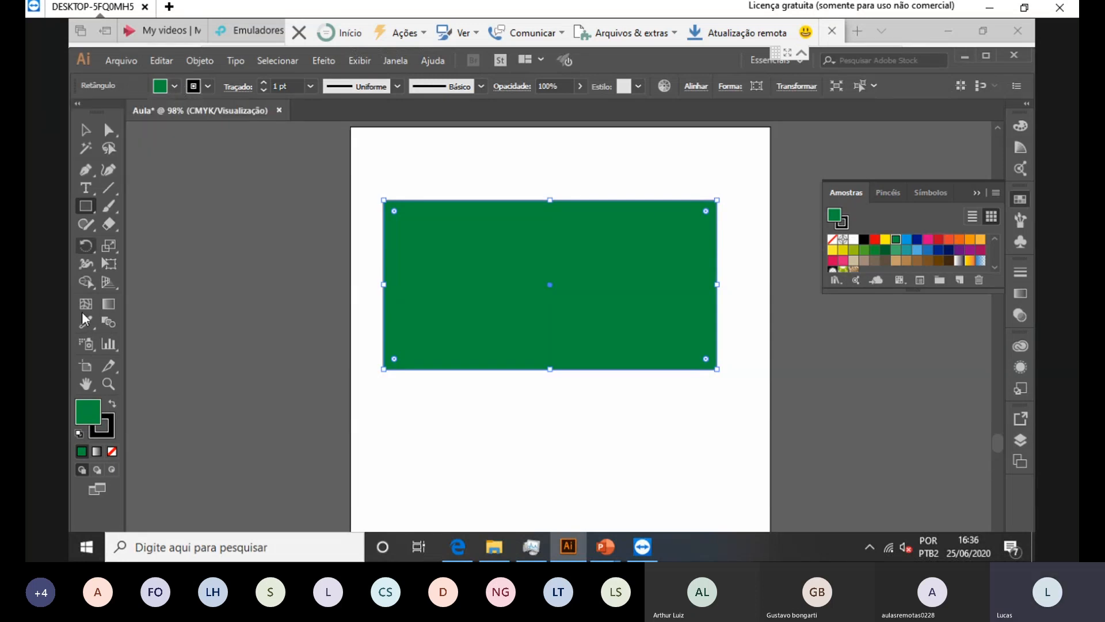
pyautogui.doubleClick(87, 413)
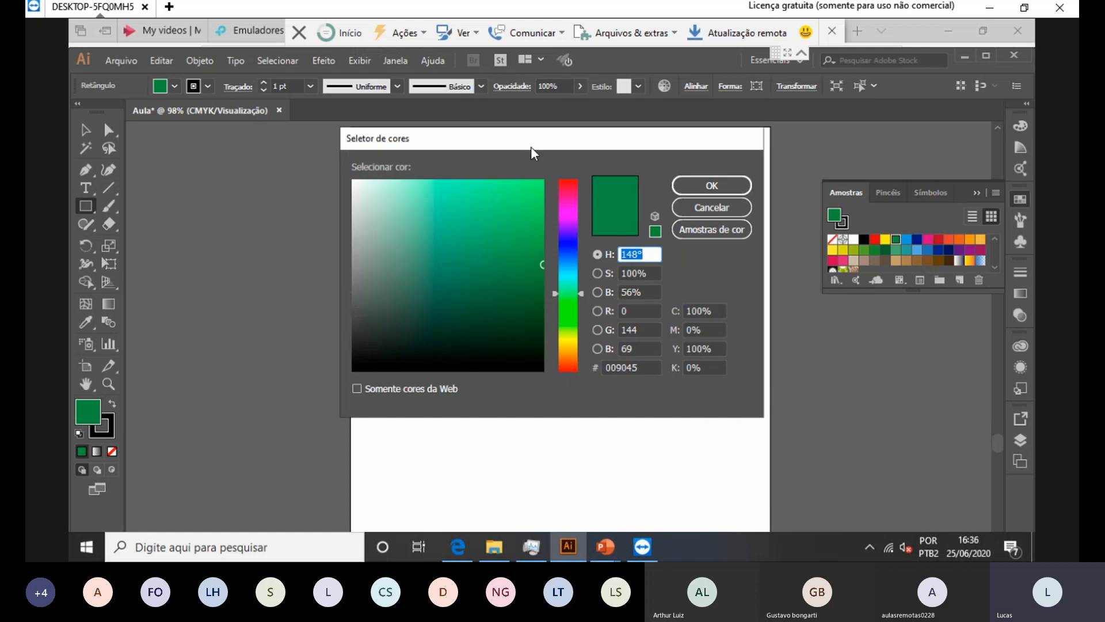
pyautogui.moveTo(531, 146); pyautogui.dragTo(737, 173)
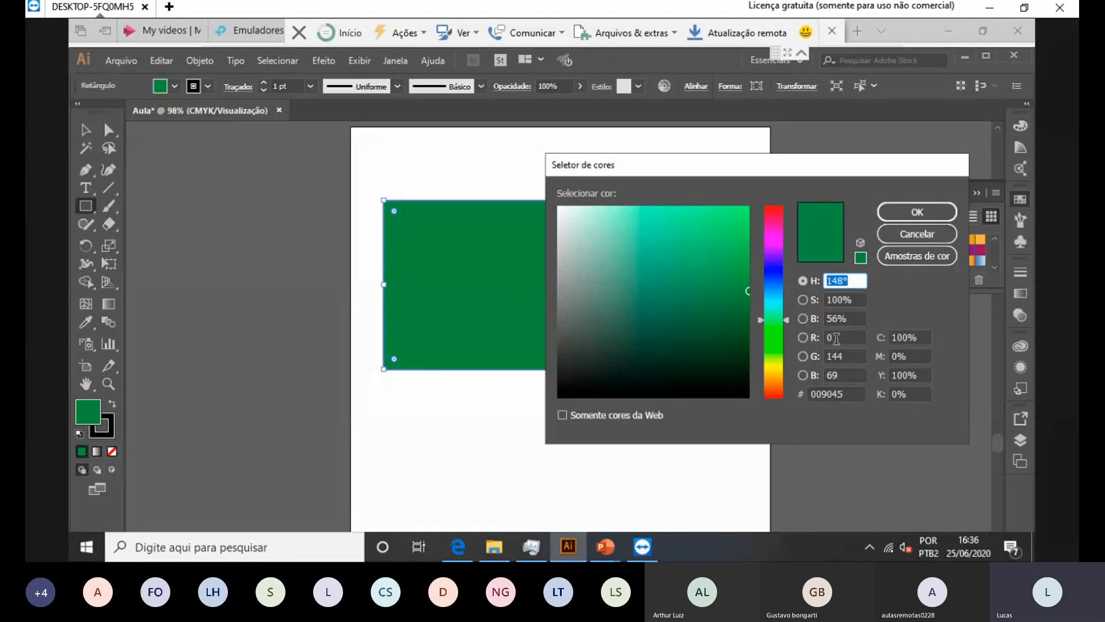
# Step: Pick trial colours in the picker, then enter CMYK 100, 0, 0, 0 for blue
pyautogui.moveTo(836, 338); pyautogui.dragTo(798, 344)
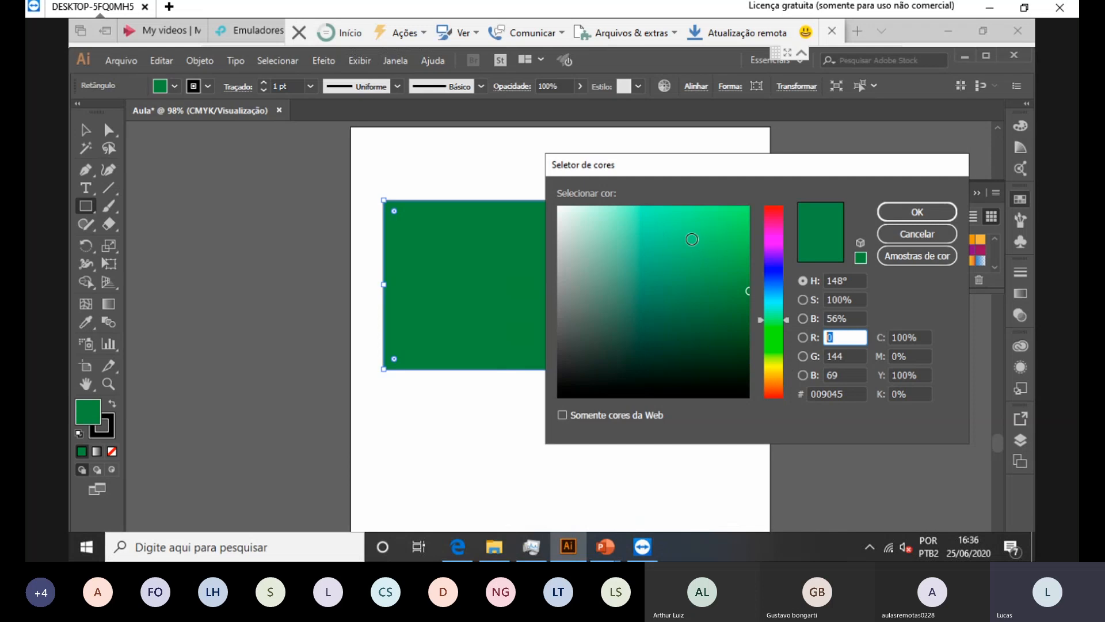
pyautogui.click(703, 238)
pyautogui.moveTo(703, 238); pyautogui.dragTo(595, 397)
pyautogui.click(917, 336)
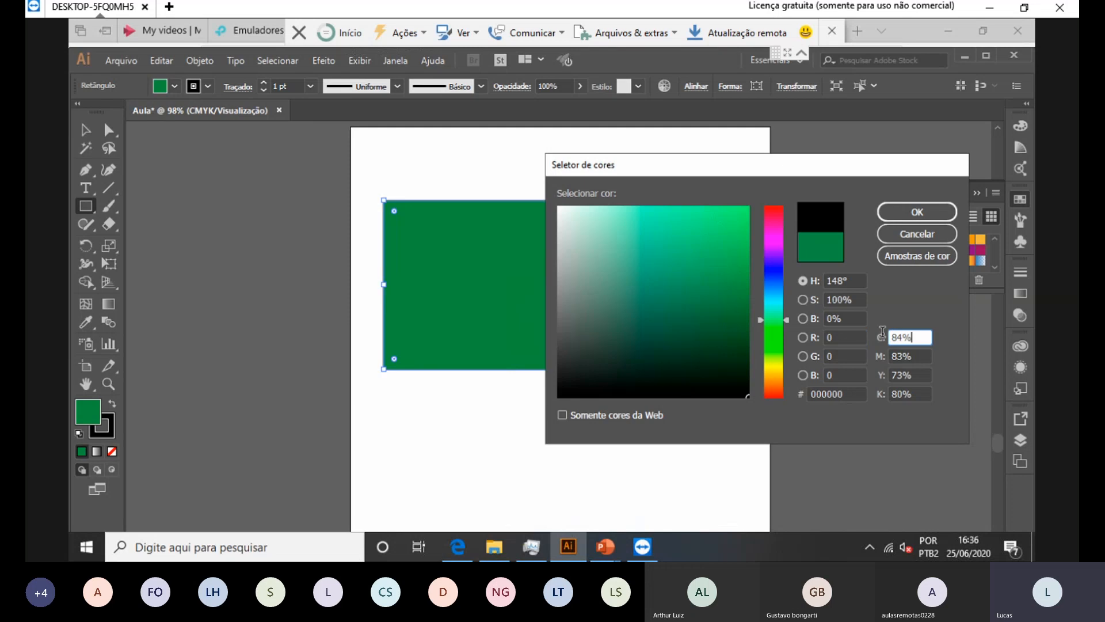
pyautogui.write('100')
pyautogui.press('Tab')
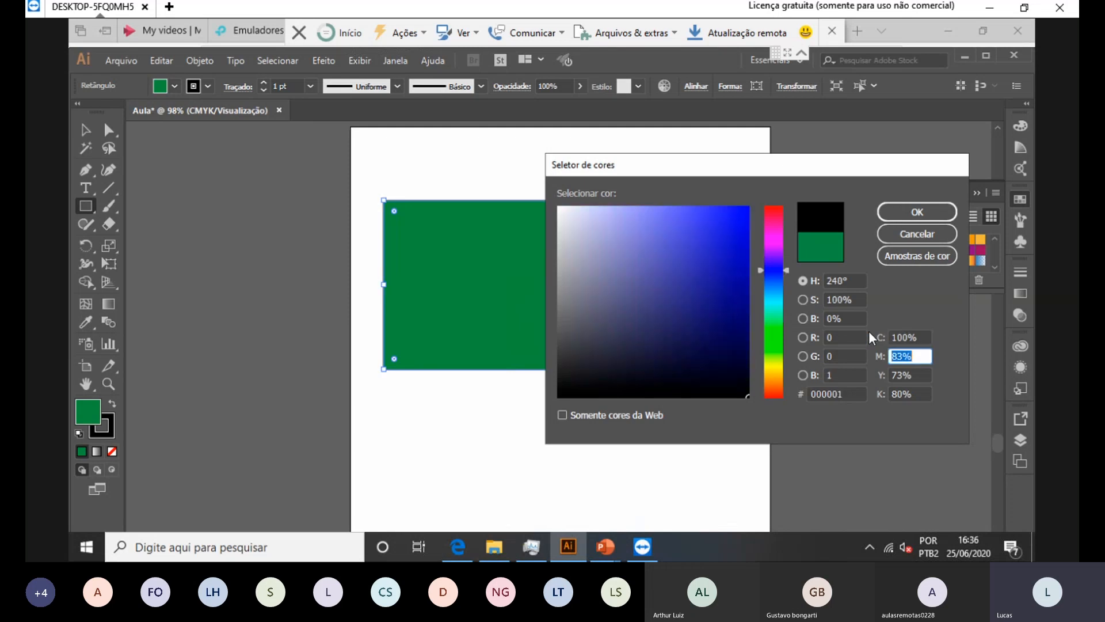
pyautogui.write('0')
pyautogui.press('Tab')
pyautogui.write('0')
pyautogui.press('Tab')
pyautogui.write('0')
pyautogui.press('Tab')
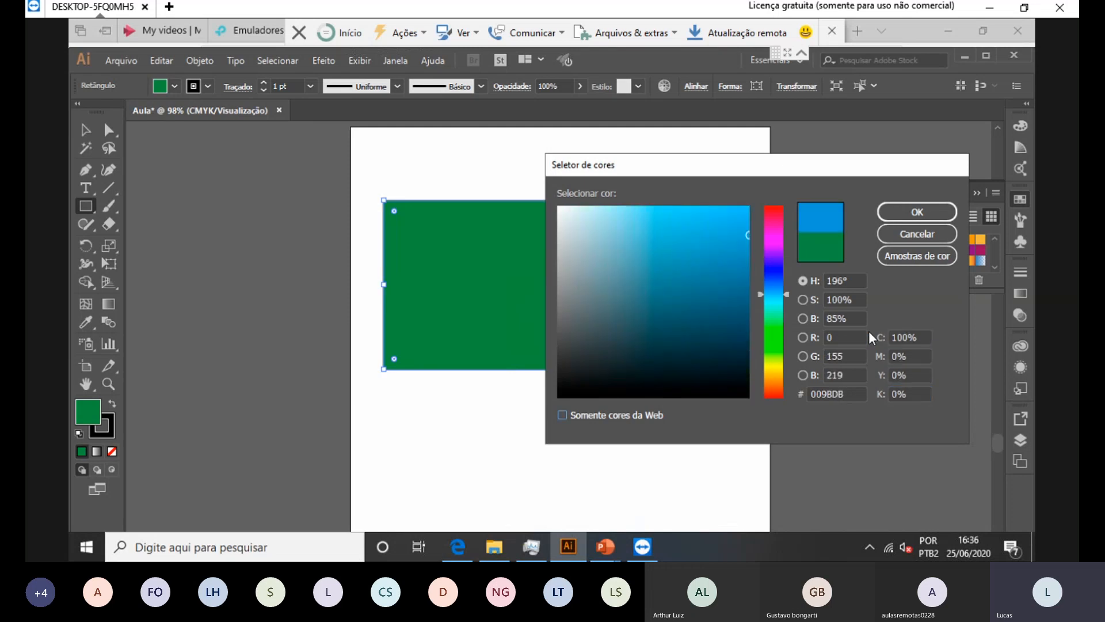
# Step: Try CMYK magenta at 100, then yellow at 100 instead
pyautogui.click(925, 338)
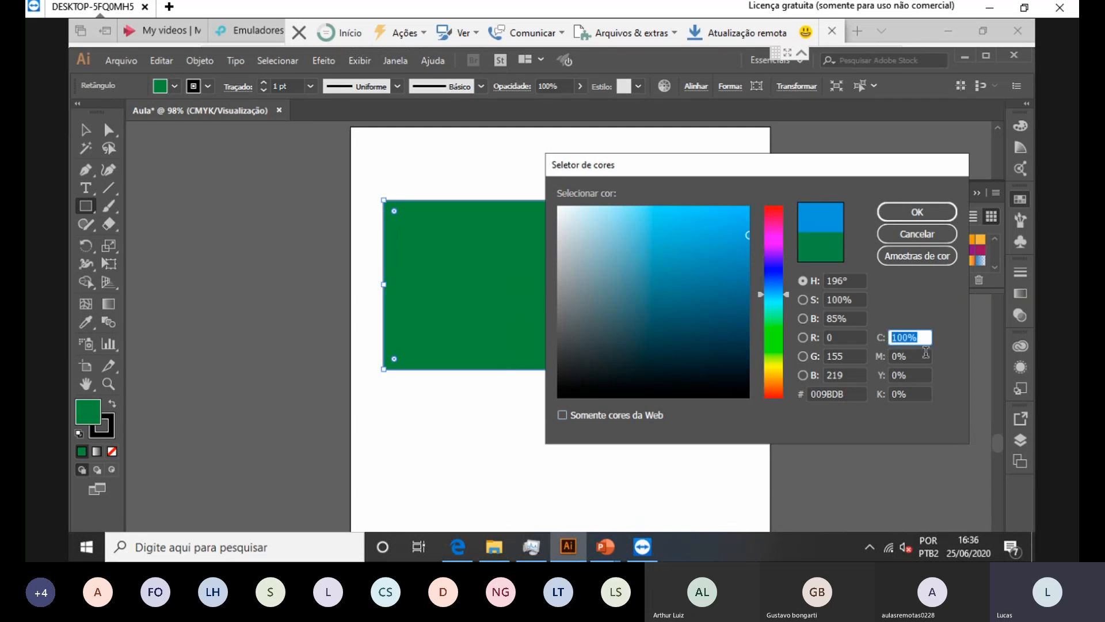
pyautogui.write('0')
pyautogui.press('Tab')
pyautogui.write('100')
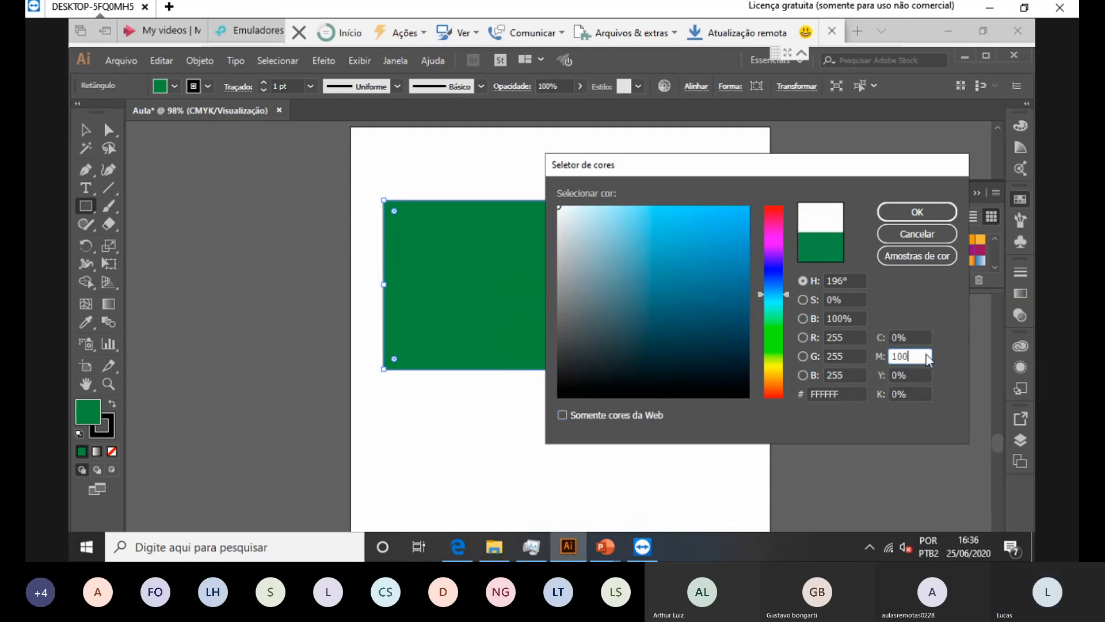
pyautogui.press('Tab')
pyautogui.click(926, 352)
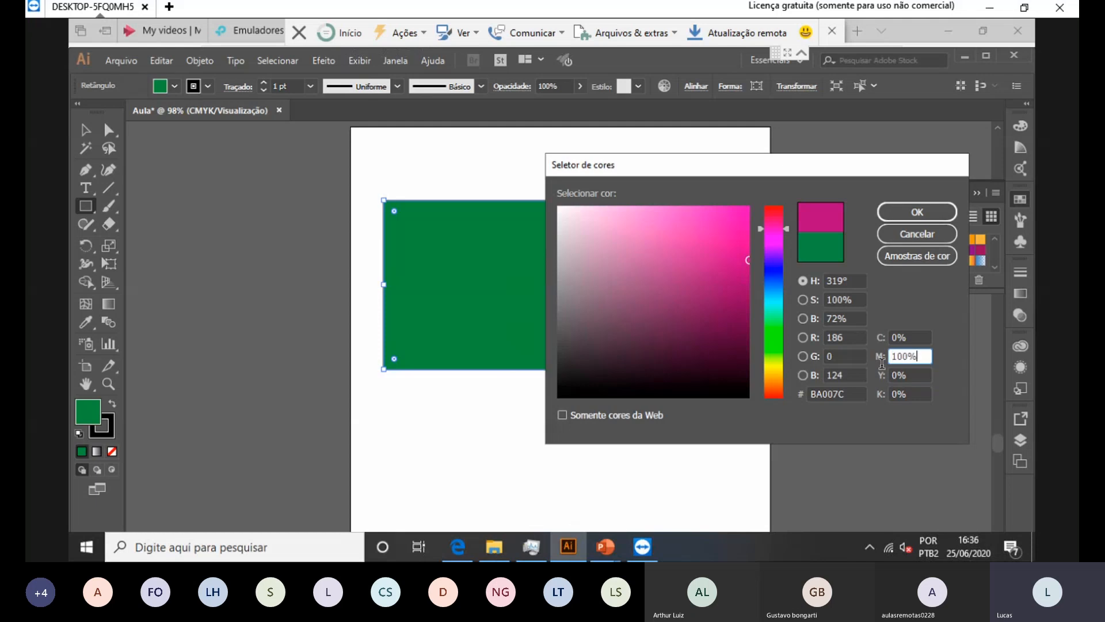
pyautogui.write('0')
pyautogui.press('Tab')
pyautogui.write('10')
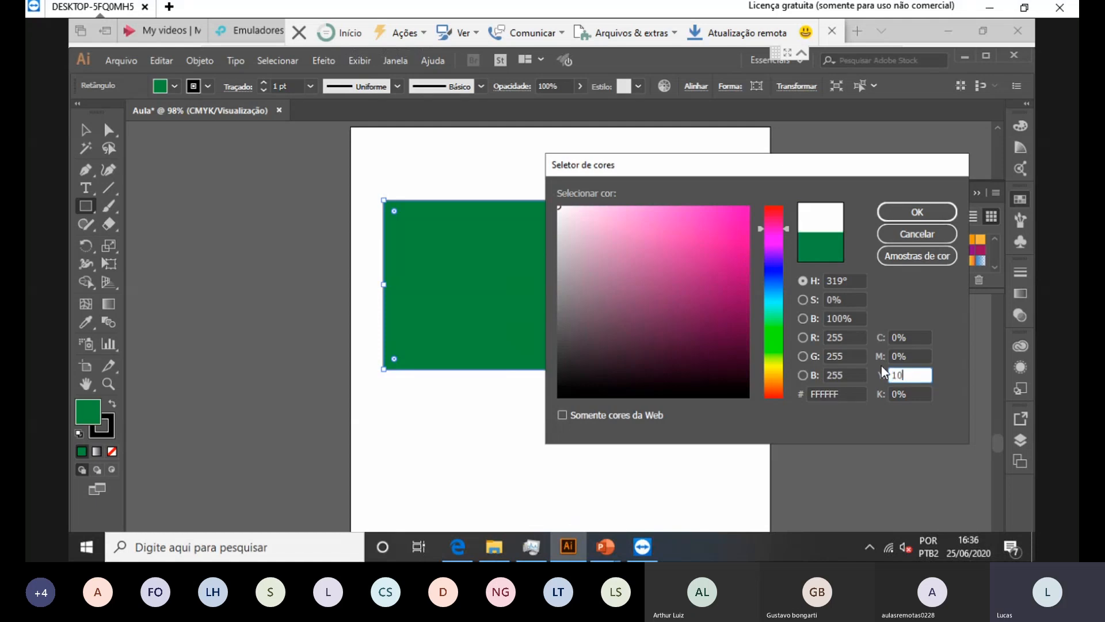
pyautogui.write('0')
pyautogui.press('Tab')
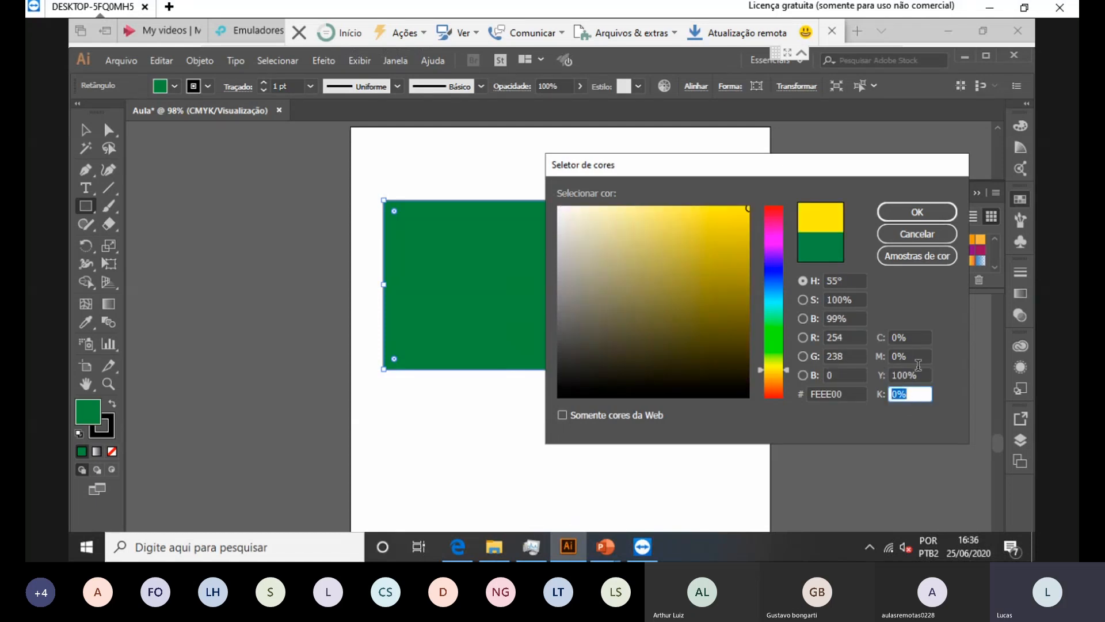
# Step: Reset yellow to 0 and set black to 100 in the CMYK fields
pyautogui.hotkey('shift', 'Tab')
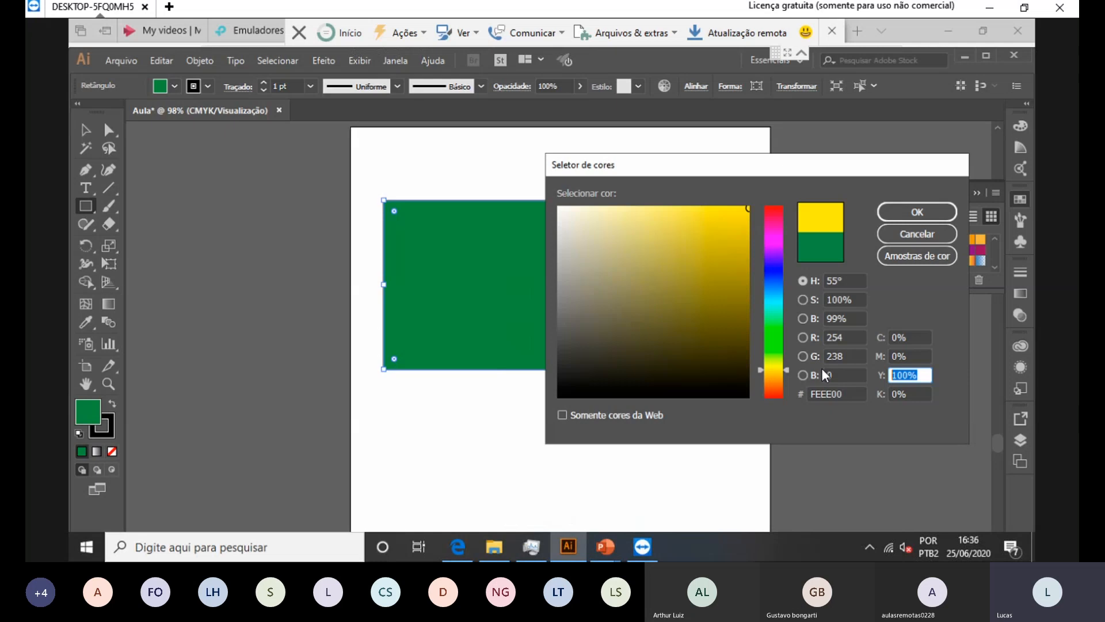
pyautogui.write('0')
pyautogui.press('Tab')
pyautogui.write('100')
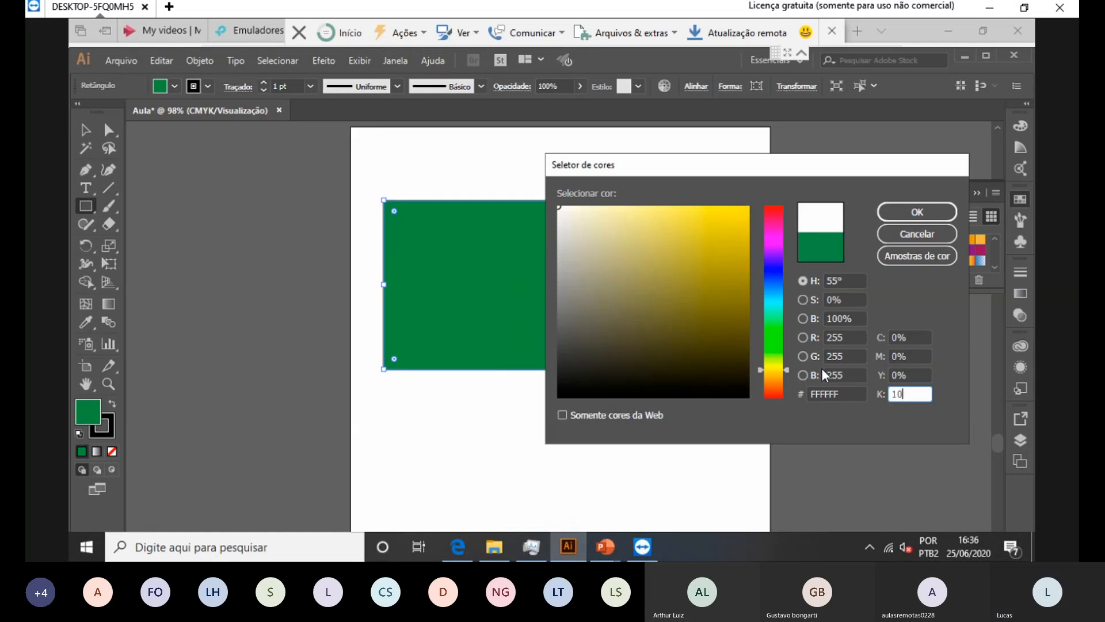
pyautogui.press('Tab')
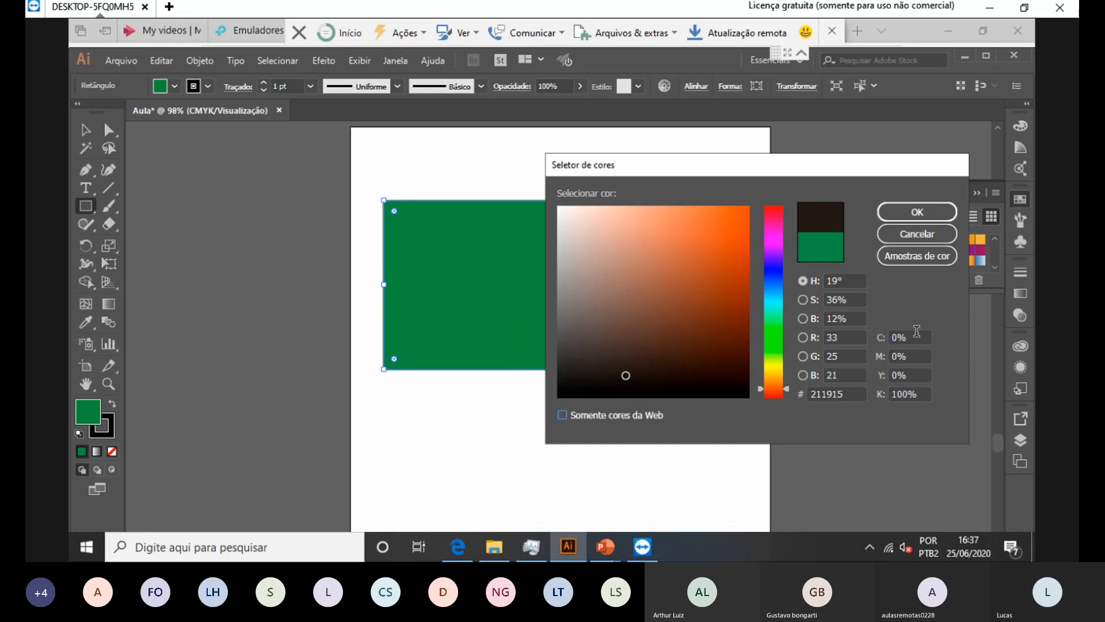
# Step: Check the RGB values, then enter hex dddddd for a light grey fill
pyautogui.click(848, 337)
pyautogui.press('Tab')
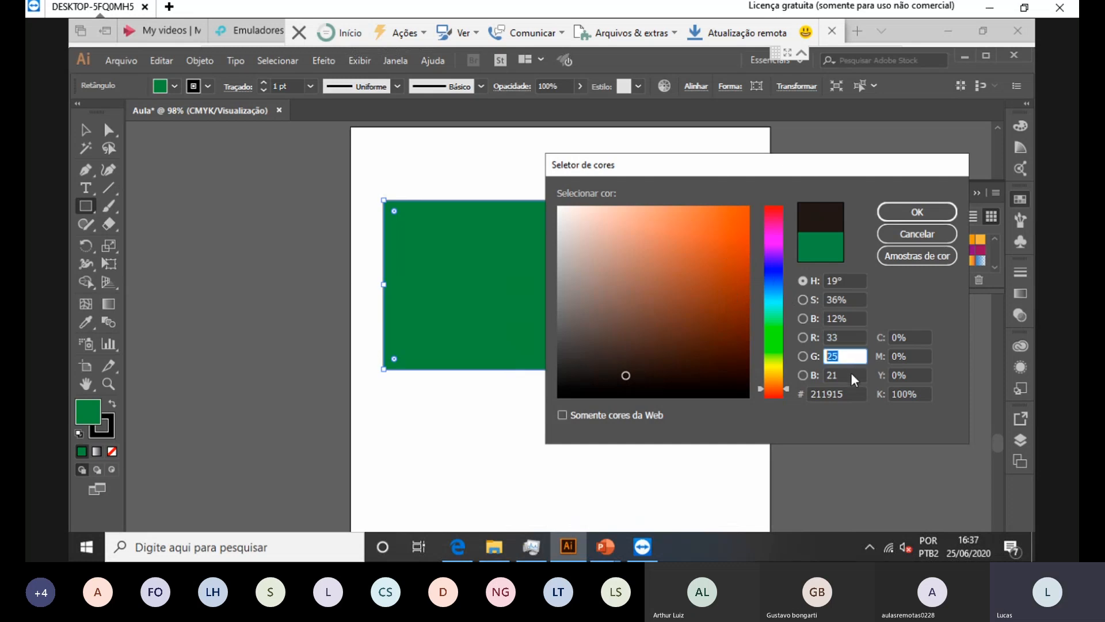
pyautogui.press('Tab')
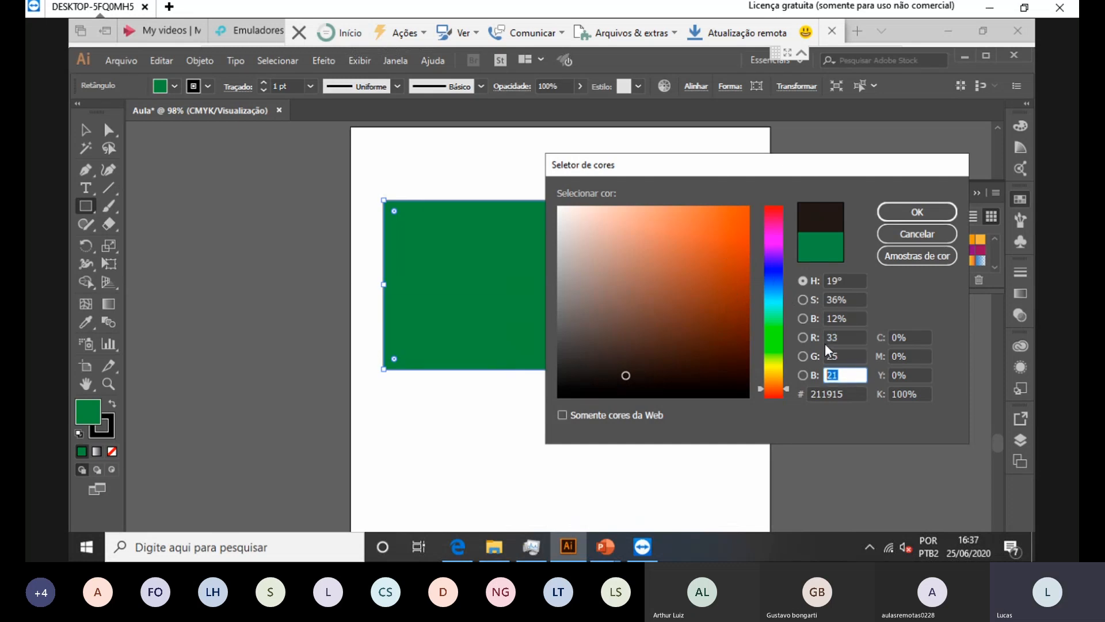
pyautogui.click(853, 394)
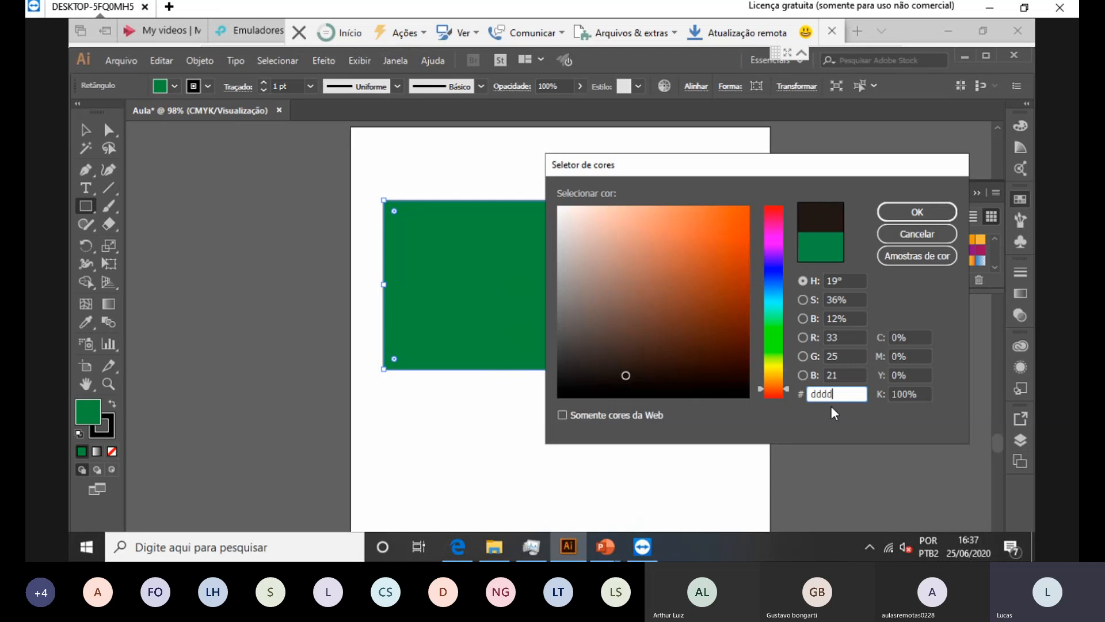
pyautogui.write('dddddd')
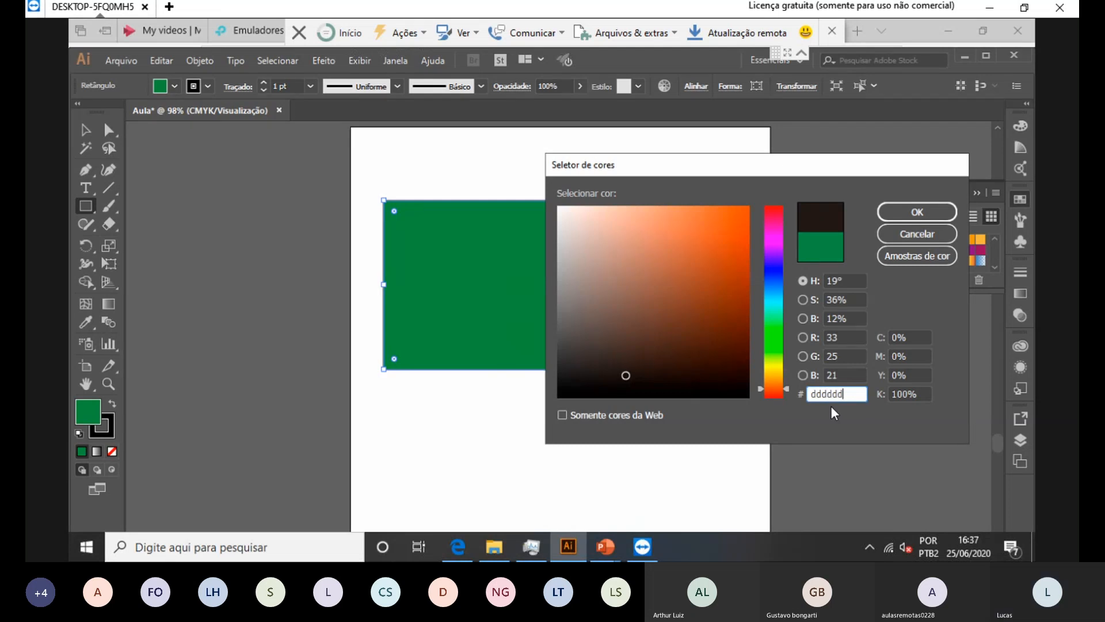
pyautogui.press('Tab')
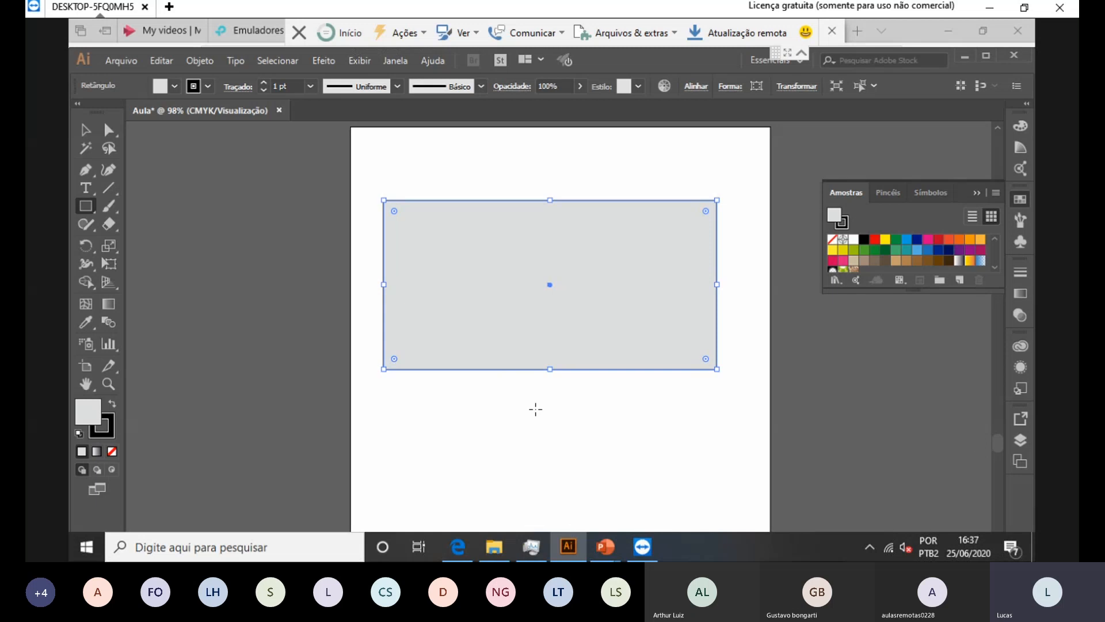
# Step: Reopen the fill's Color Picker, then show the desktop with Win+D to reach Notepad++
pyautogui.moveTo(568, 546)
pyautogui.doubleClick(84, 409)
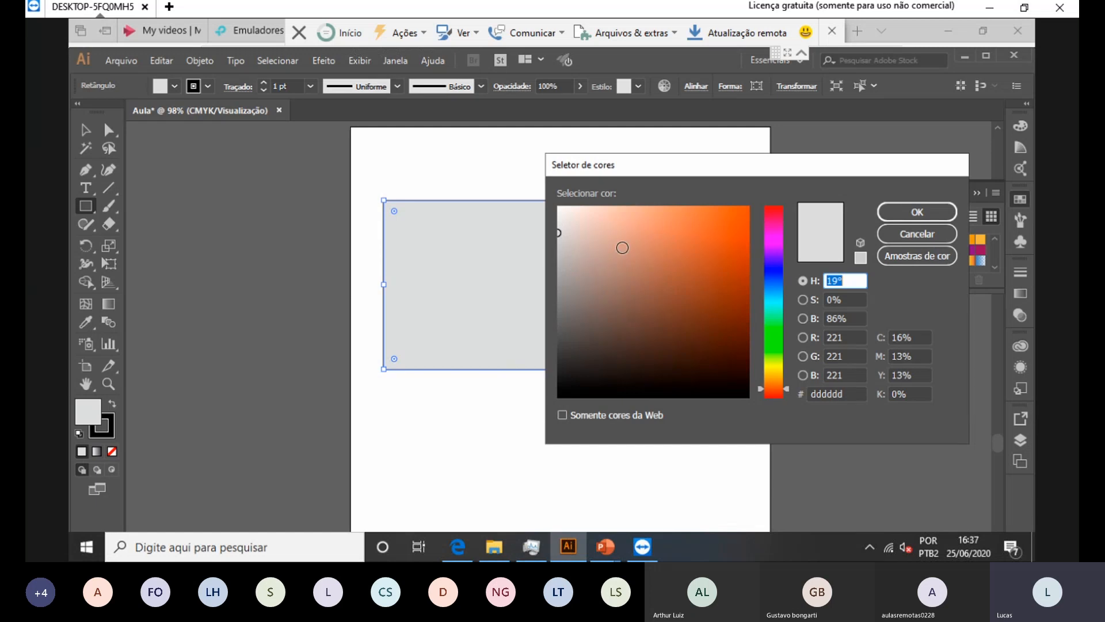
pyautogui.press('super+d')
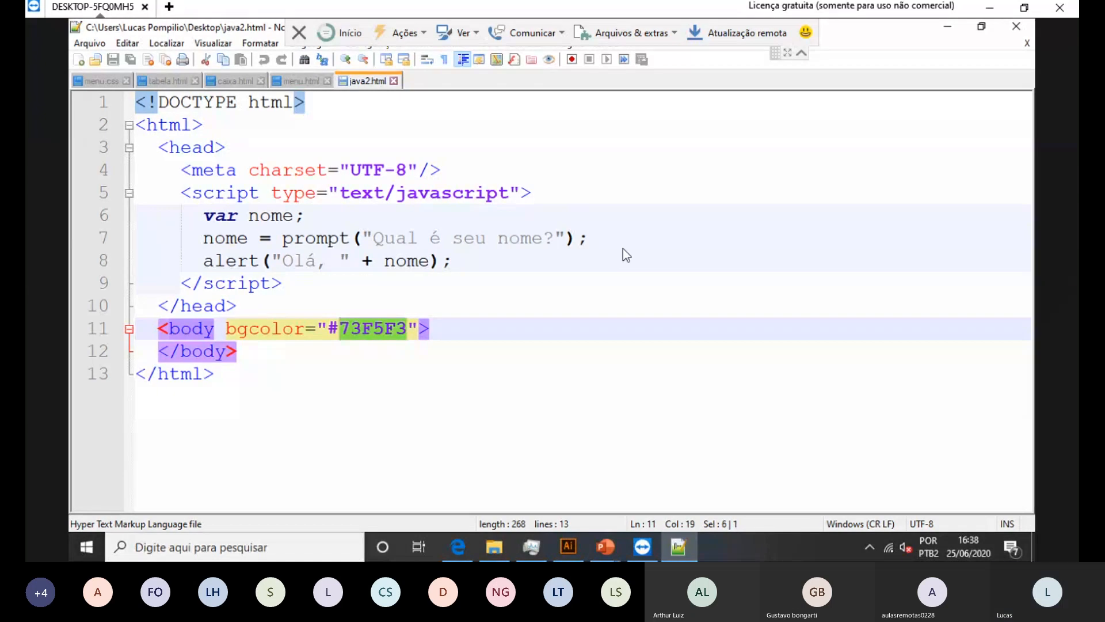
# Step: Replace bgcolor 73F5F3 with red in java2.html, save, and open the page from the desktop
pyautogui.write('red')
pyautogui.press('Escape')
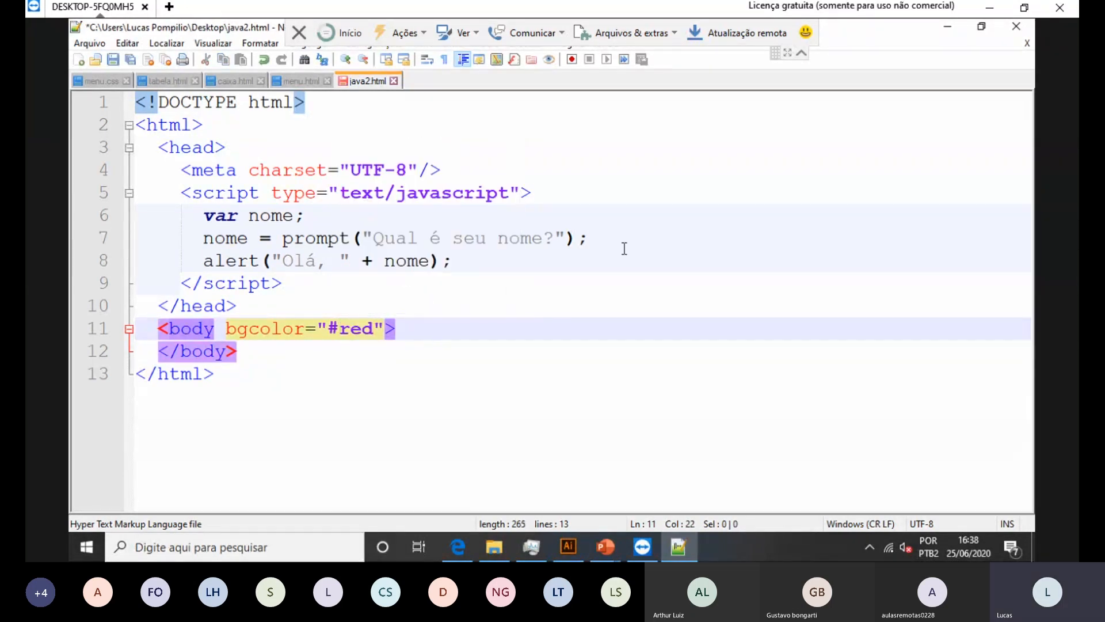
pyautogui.hotkey('ctrl', 's')
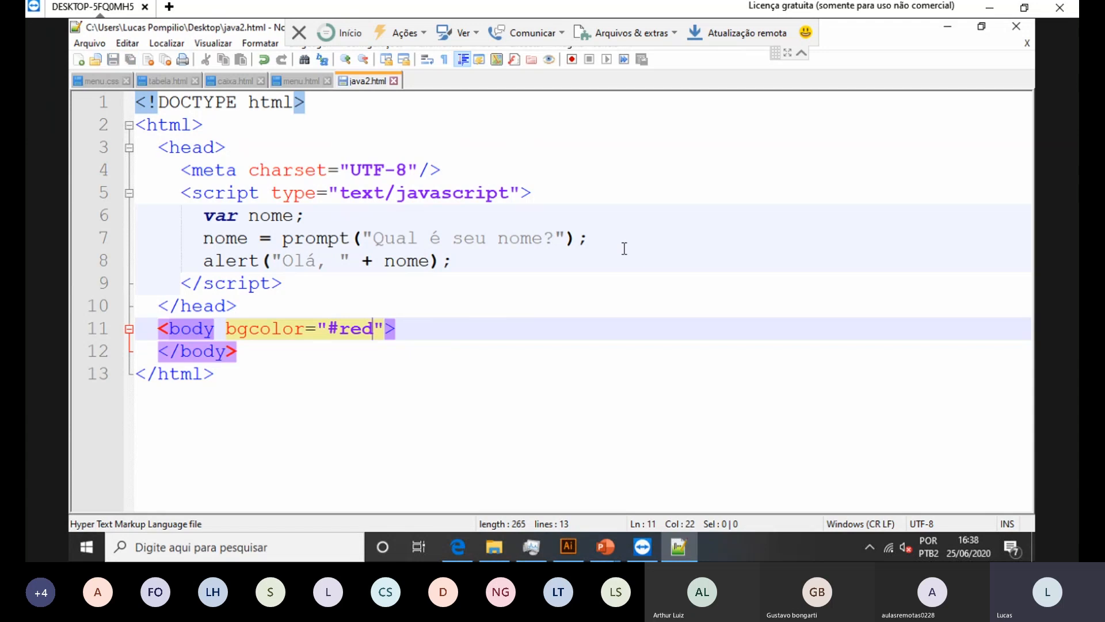
pyautogui.press('super+d')
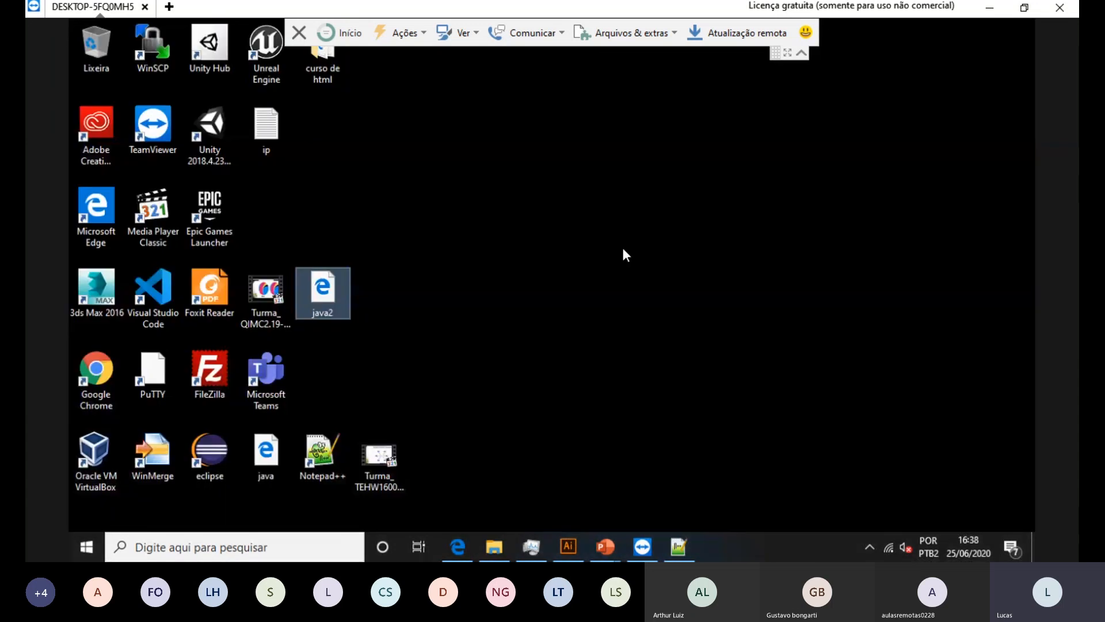
pyautogui.press('Return')
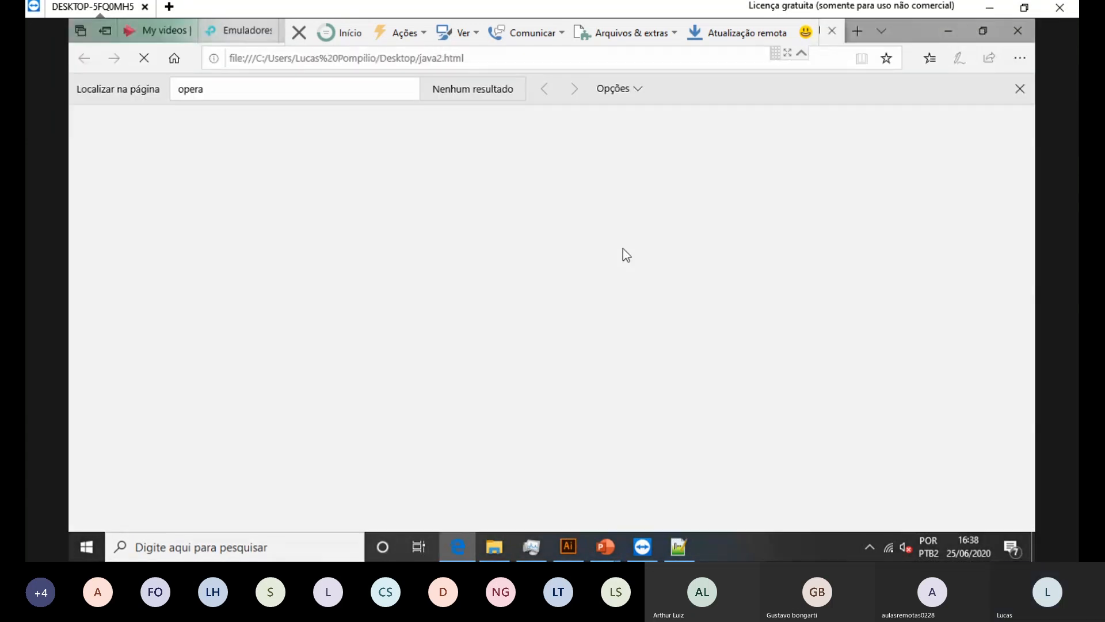
# Step: Enter a name at java2.html's prompt, dismiss the greeting, and return to Notepad++
pyautogui.write('lucas')
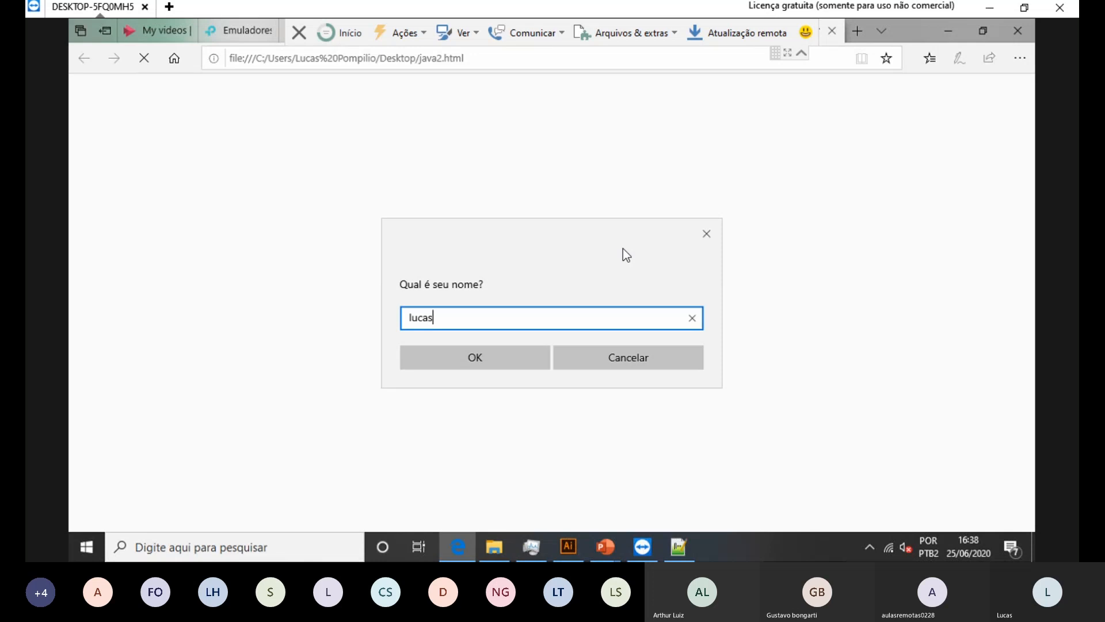
pyautogui.press('Return')
pyautogui.press('Return')
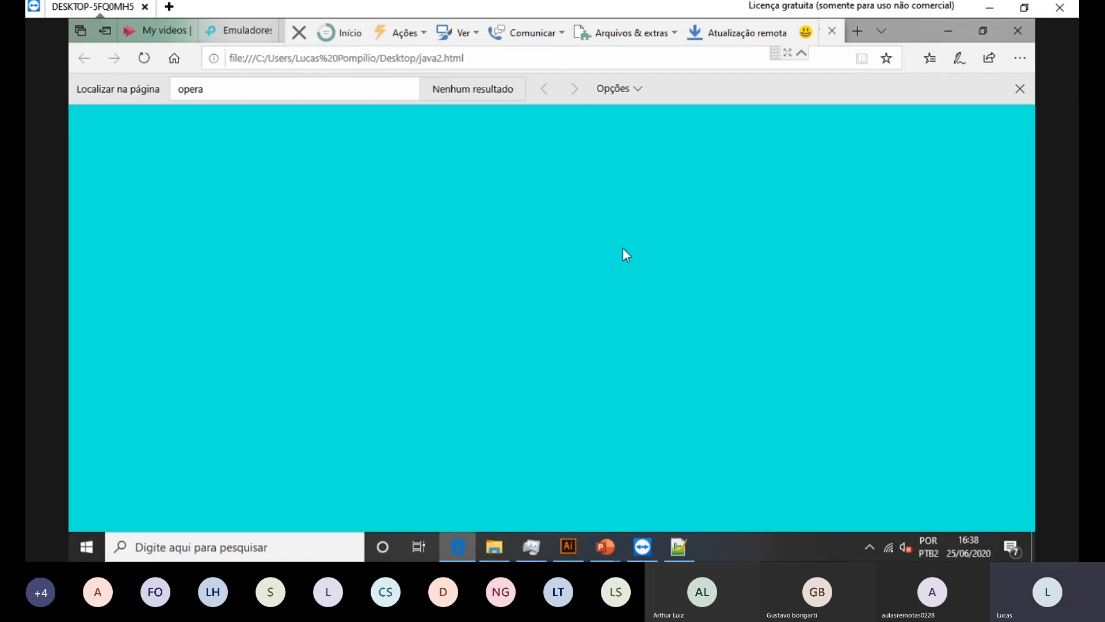
pyautogui.hotkey('alt', 'Tab')
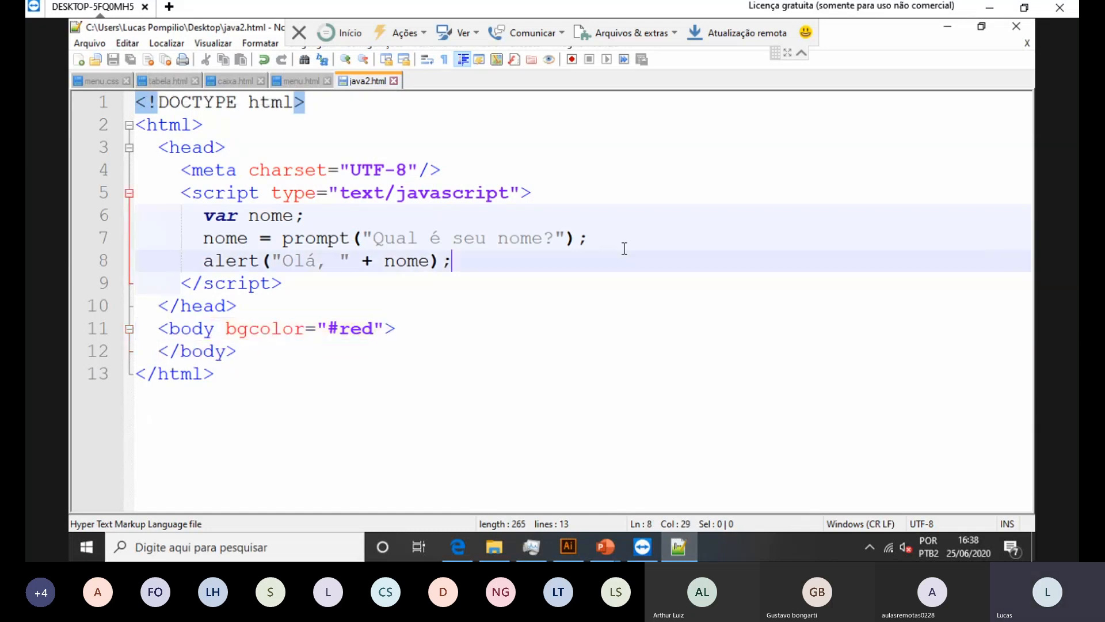
# Step: Remove the # before red in bgcolor, save, and reload the page in Edge
pyautogui.hotkey('shift', 'Left')
pyautogui.hotkey('shift', 'Left')
pyautogui.hotkey('shift', 'Left')
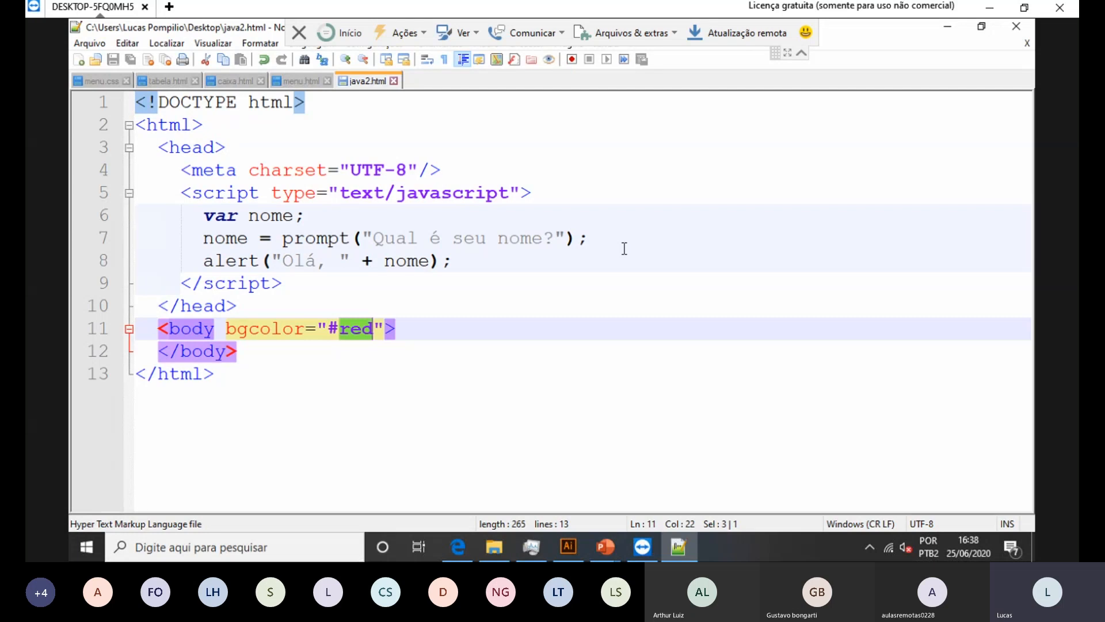
pyautogui.press('Left')
pyautogui.press('BackSpace')
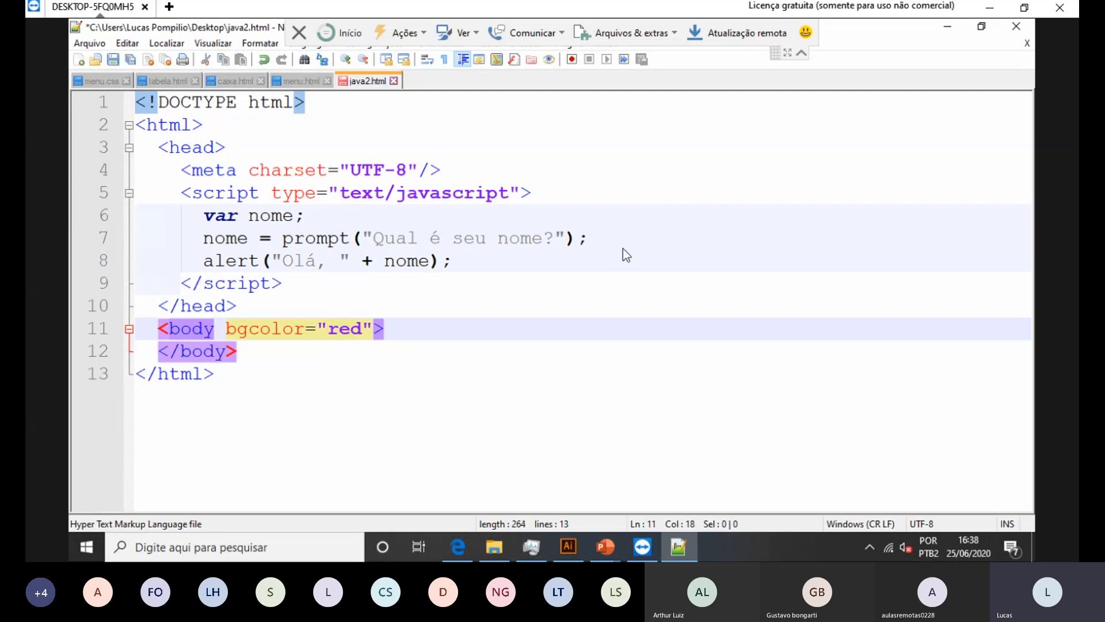
pyautogui.hotkey('ctrl', 's')
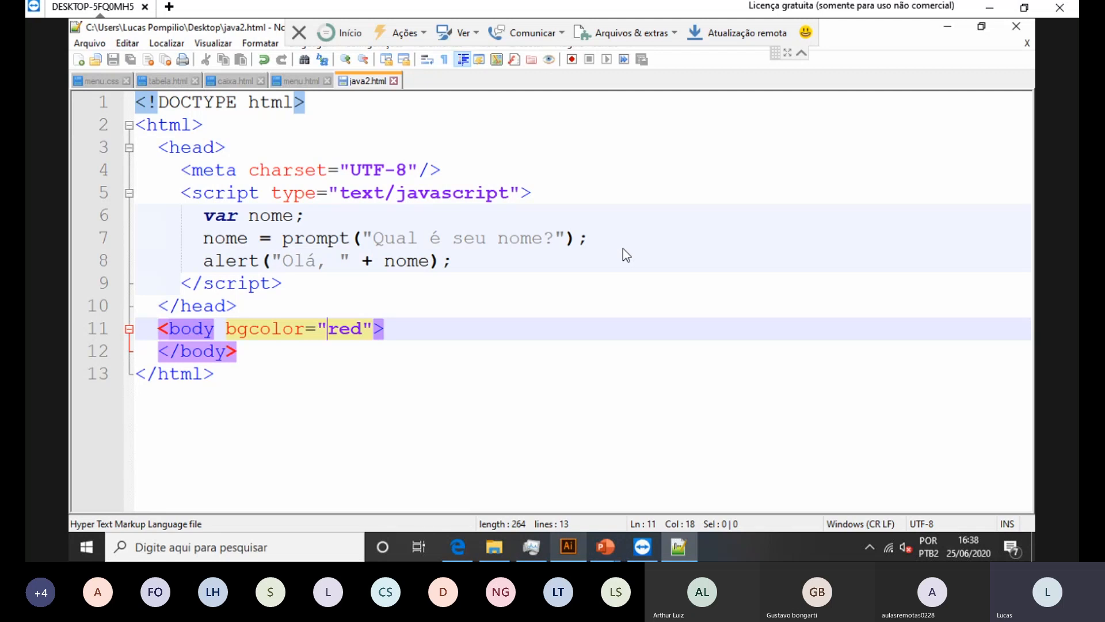
pyautogui.hotkey('alt', 'Tab')
pyautogui.hotkey('ctrl', 'l')
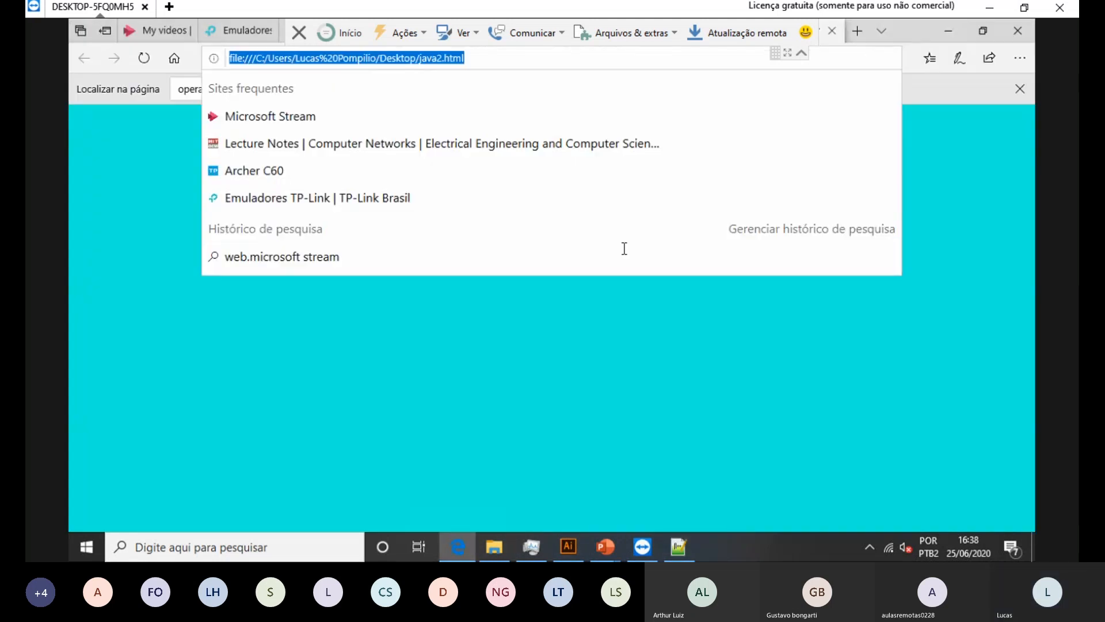
pyautogui.press('Return')
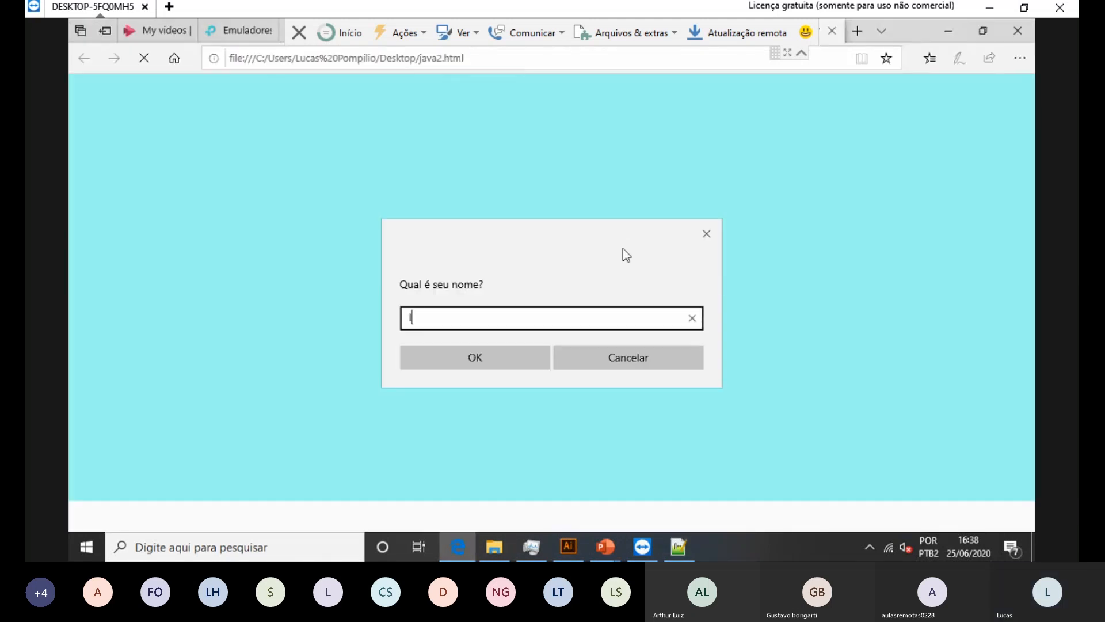
pyautogui.press('Return')
pyautogui.press('Return')
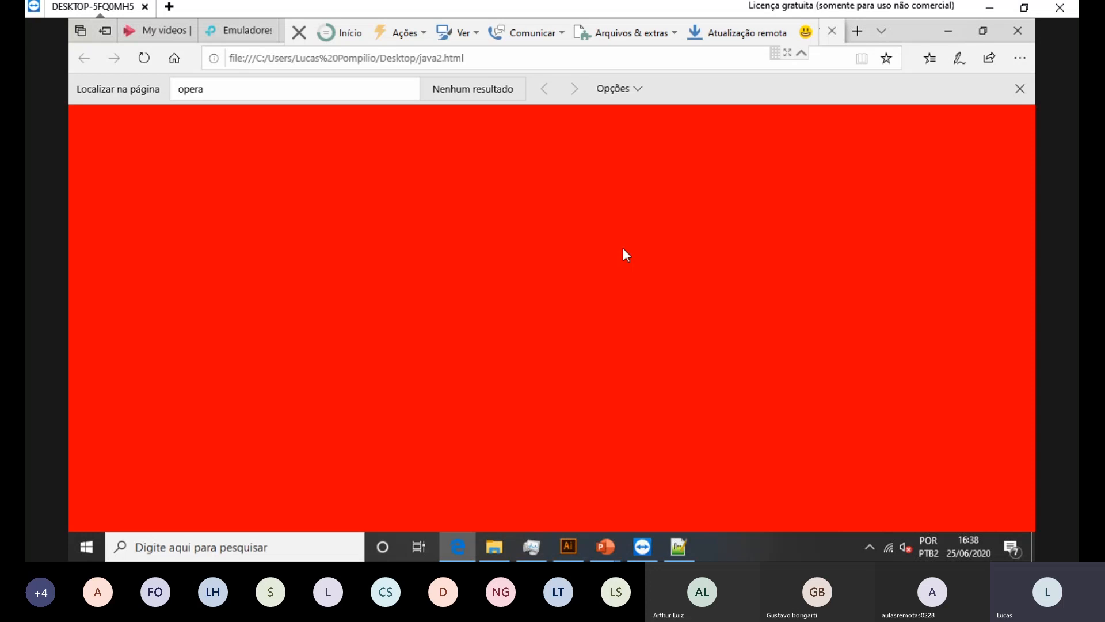
# Step: Change bgcolor to #dddddd, save, and reload Edge, answering the name prompt
pyautogui.hotkey('alt', 'Tab')
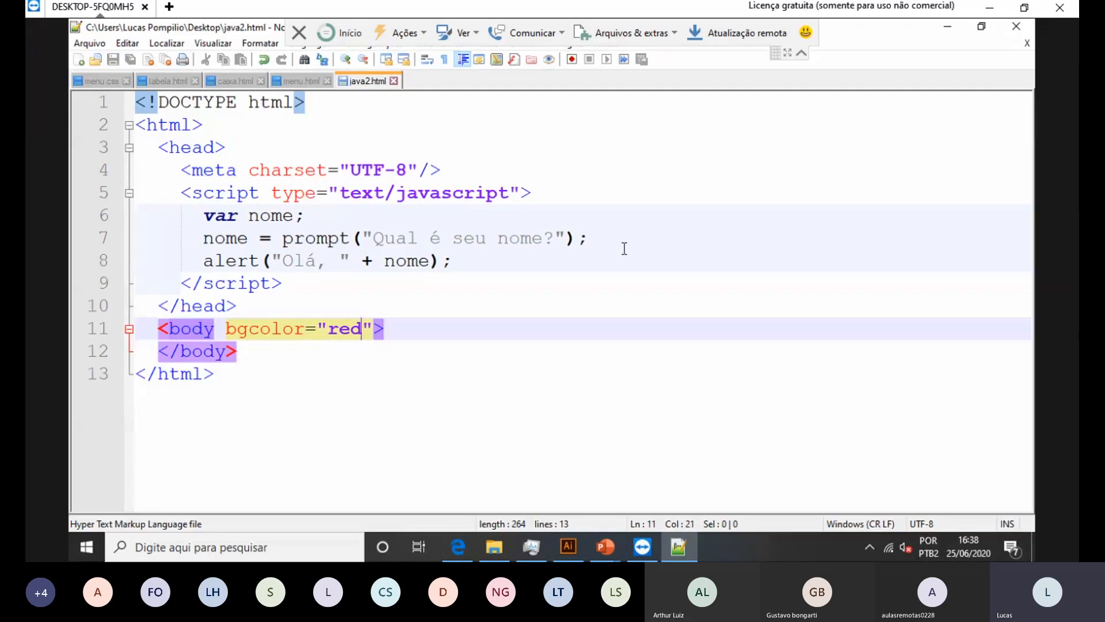
pyautogui.press('BackSpace')
pyautogui.press('BackSpace')
pyautogui.press('BackSpace')
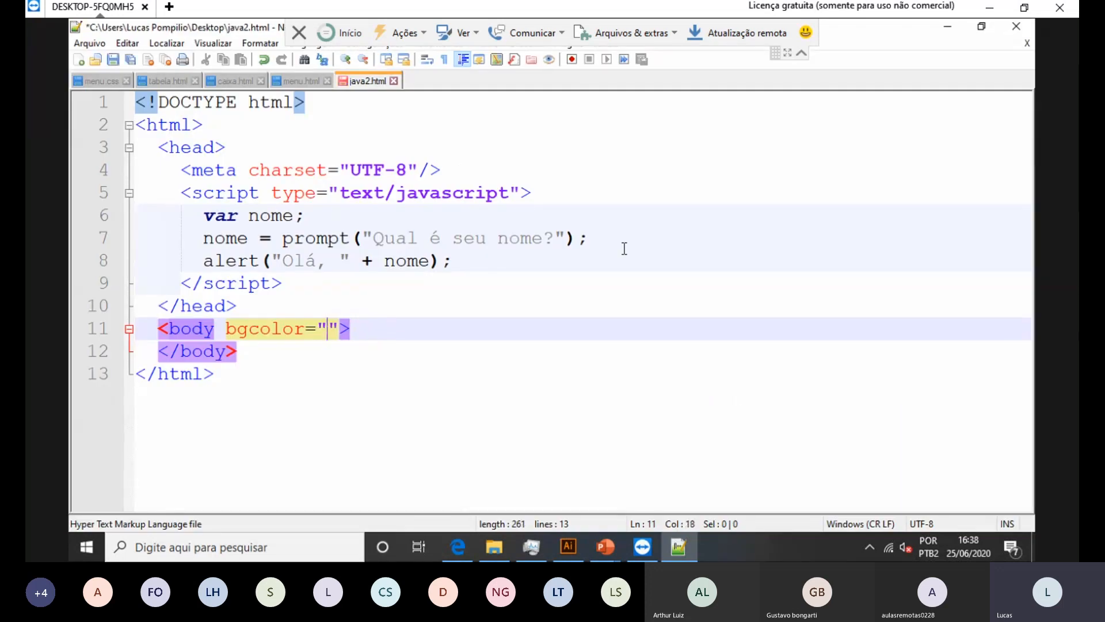
pyautogui.write('#')
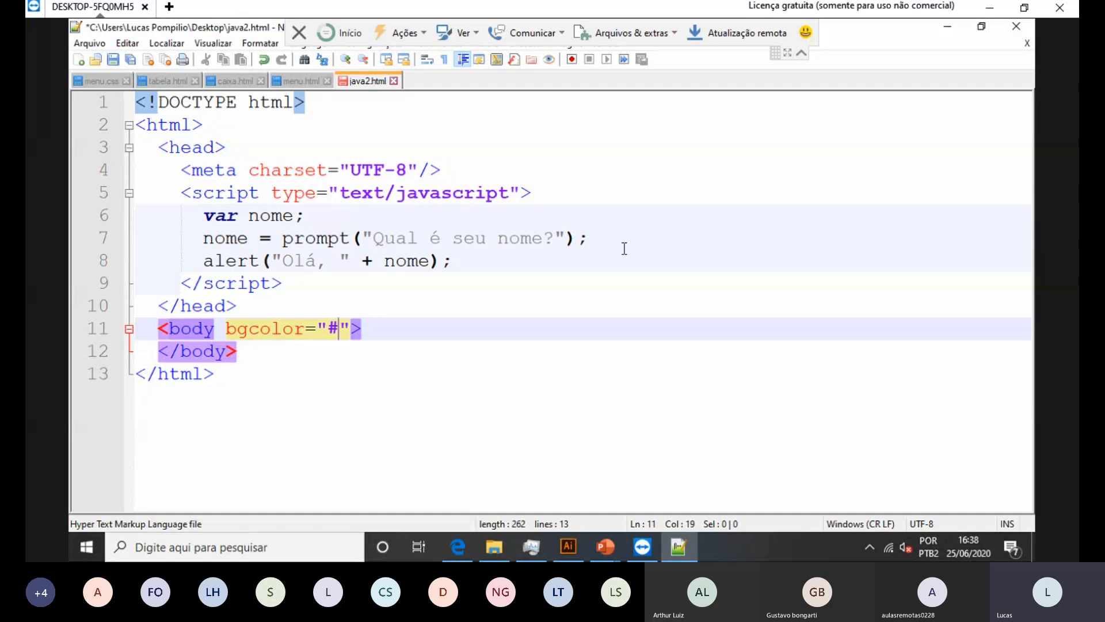
pyautogui.write('d')
pyautogui.write('ddddd')
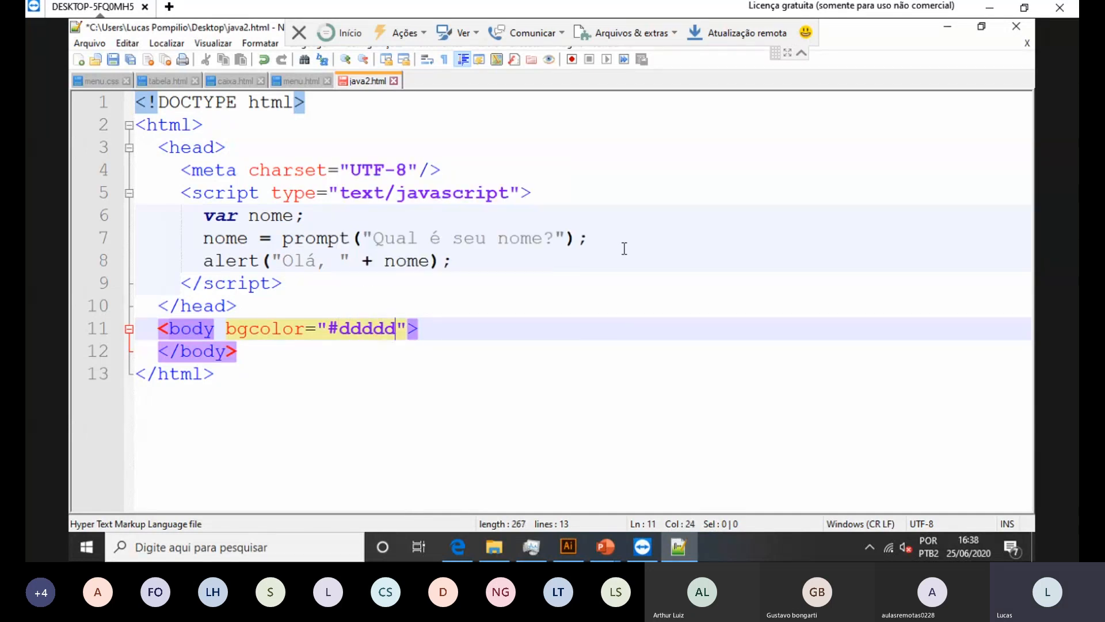
pyautogui.hotkey('ctrl', 's')
pyautogui.hotkey('alt', 'Tab')
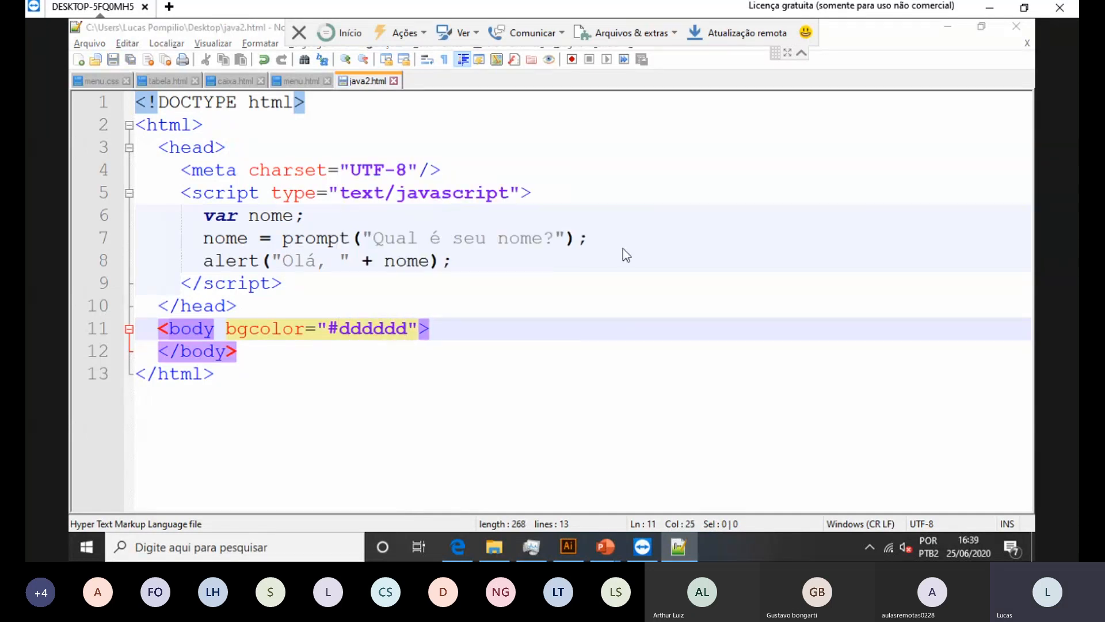
pyautogui.press('F5')
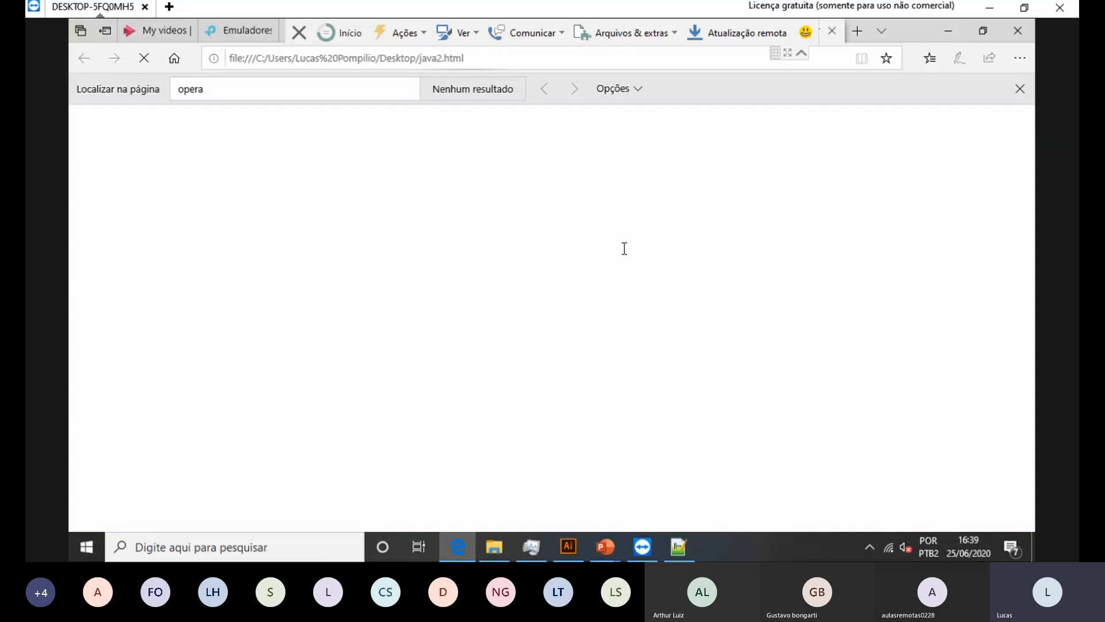
pyautogui.write('lucas')
pyautogui.press('Return')
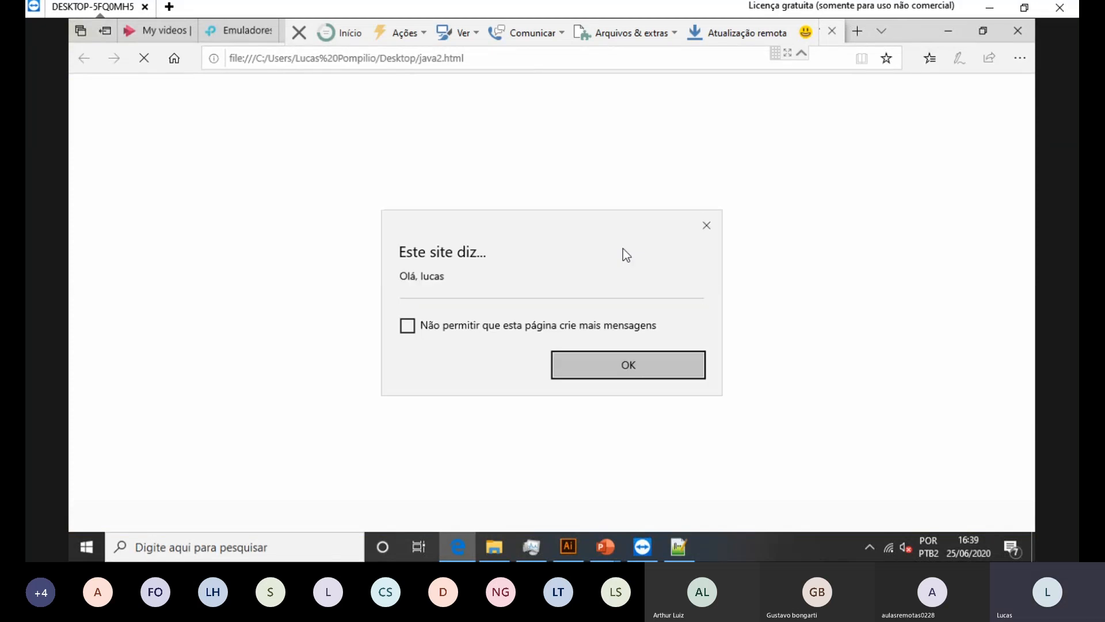
pyautogui.press('Return')
pyautogui.hotkey('ctrl', 'f')
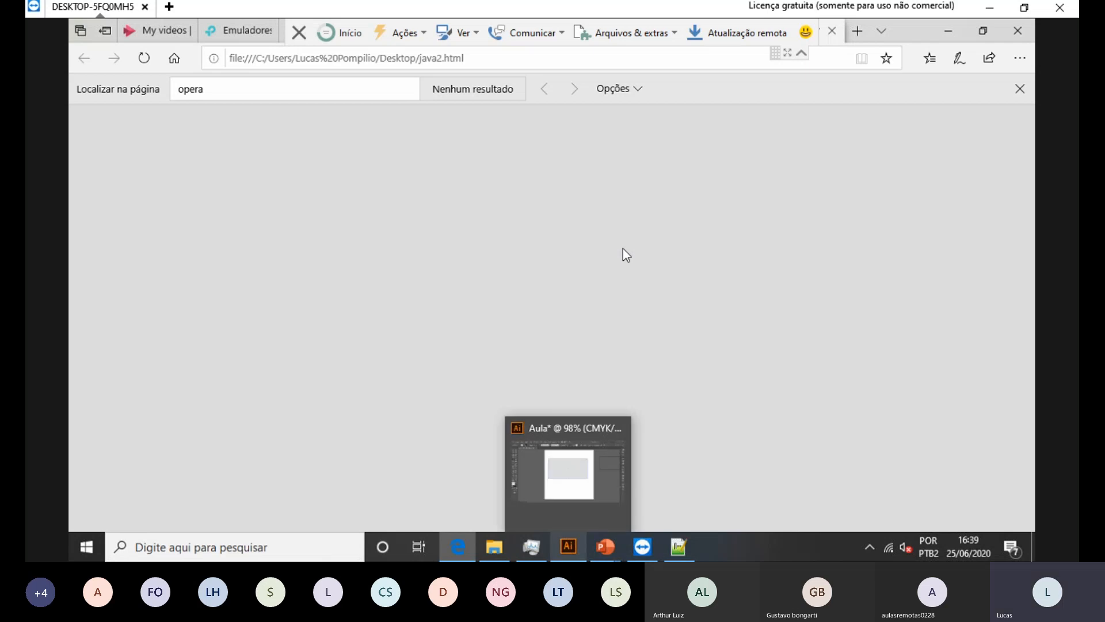
# Step: Return to Illustrator and confirm the dddddd fill with OK in the Color Picker
pyautogui.click(642, 547)
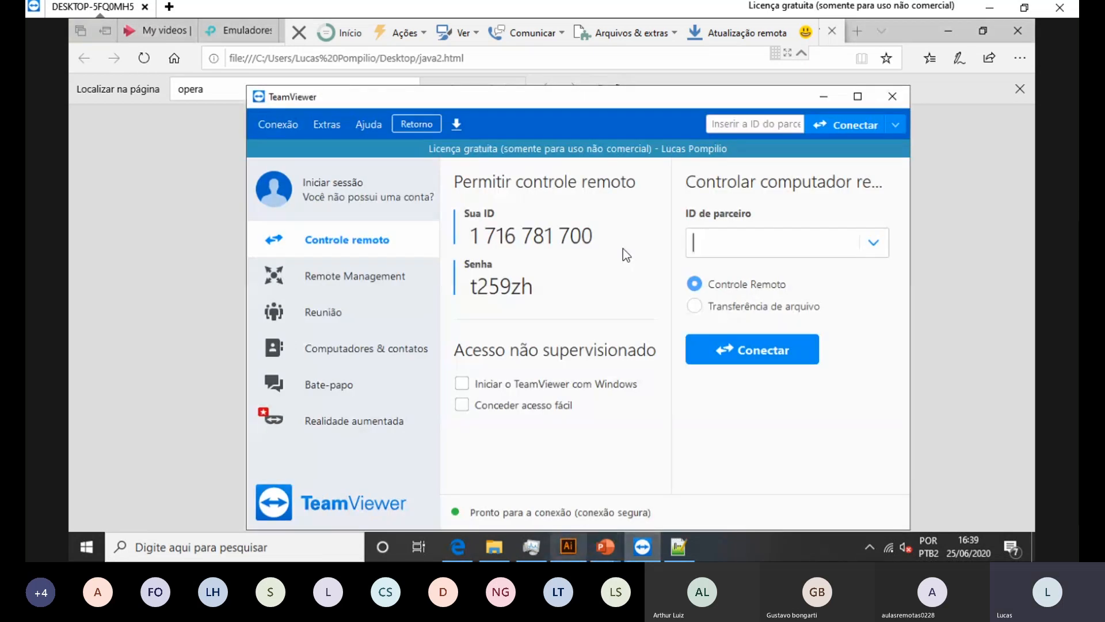
pyautogui.hotkey('alt', 'Tab')
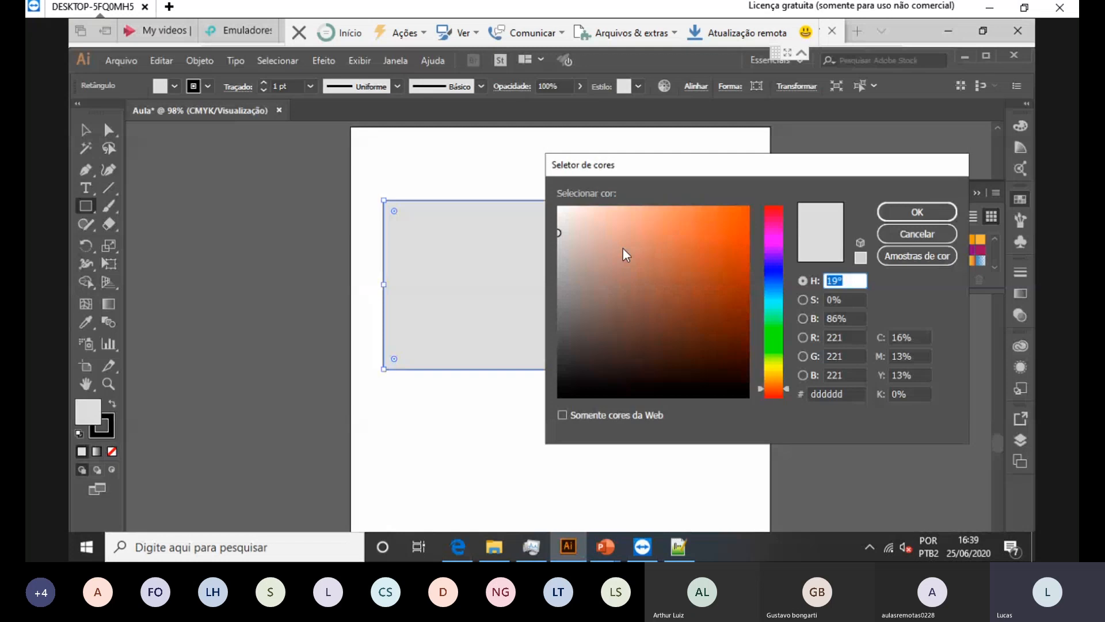
pyautogui.click(917, 214)
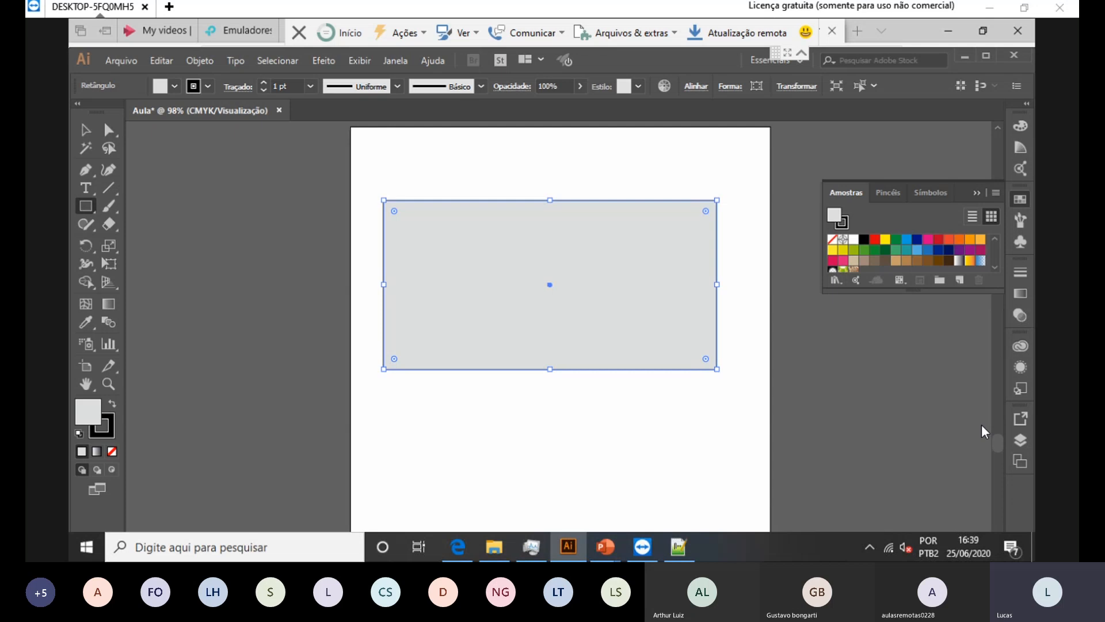
# Step: With the Selection tool, stretch the grey rectangle's bottom edge down and shift it up and right
pyautogui.click(85, 129)
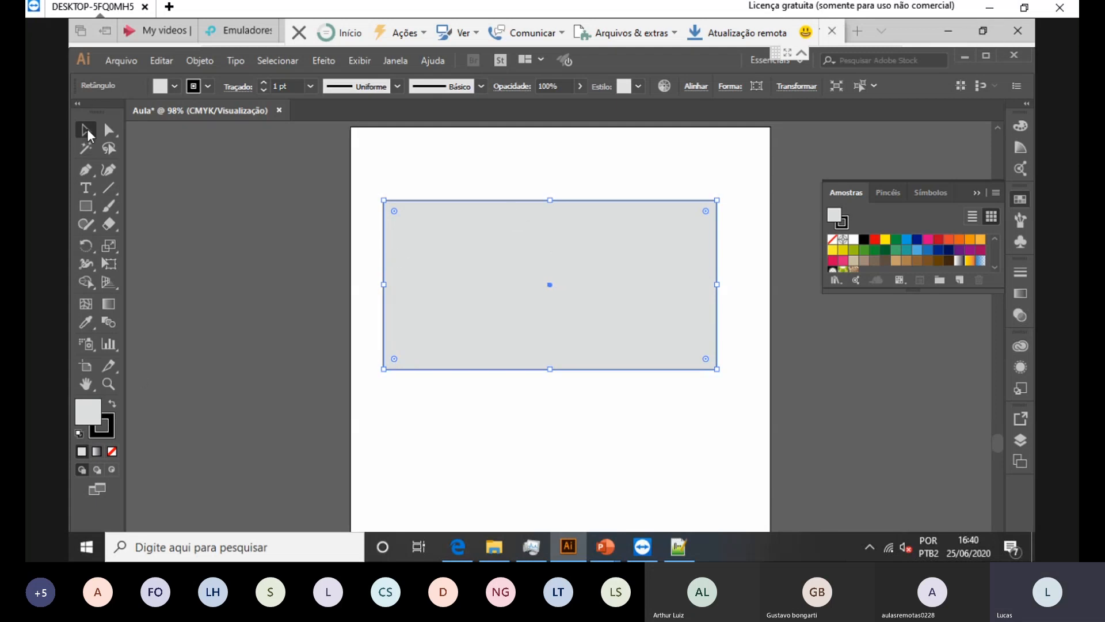
pyautogui.moveTo(567, 285); pyautogui.dragTo(568, 241)
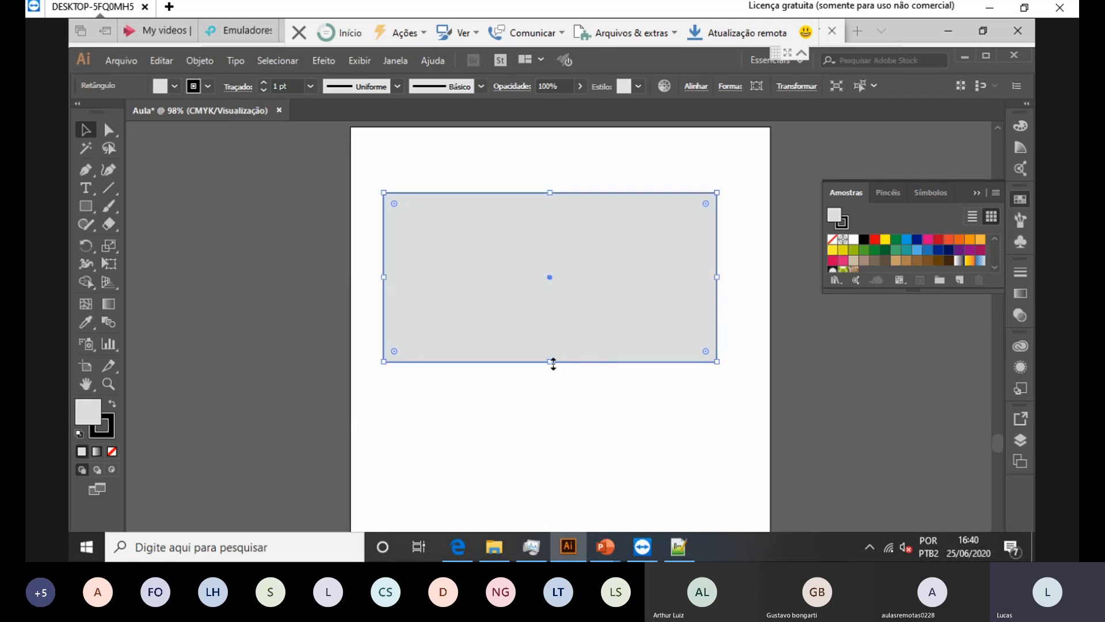
pyautogui.moveTo(551, 362); pyautogui.dragTo(553, 417)
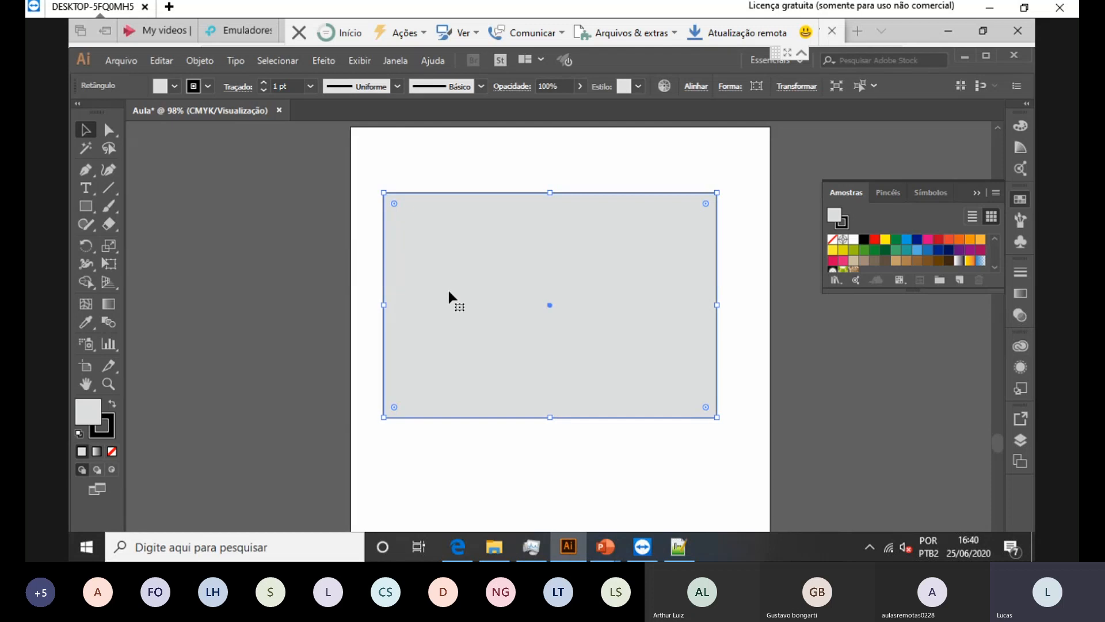
pyautogui.moveTo(486, 272); pyautogui.dragTo(523, 272)
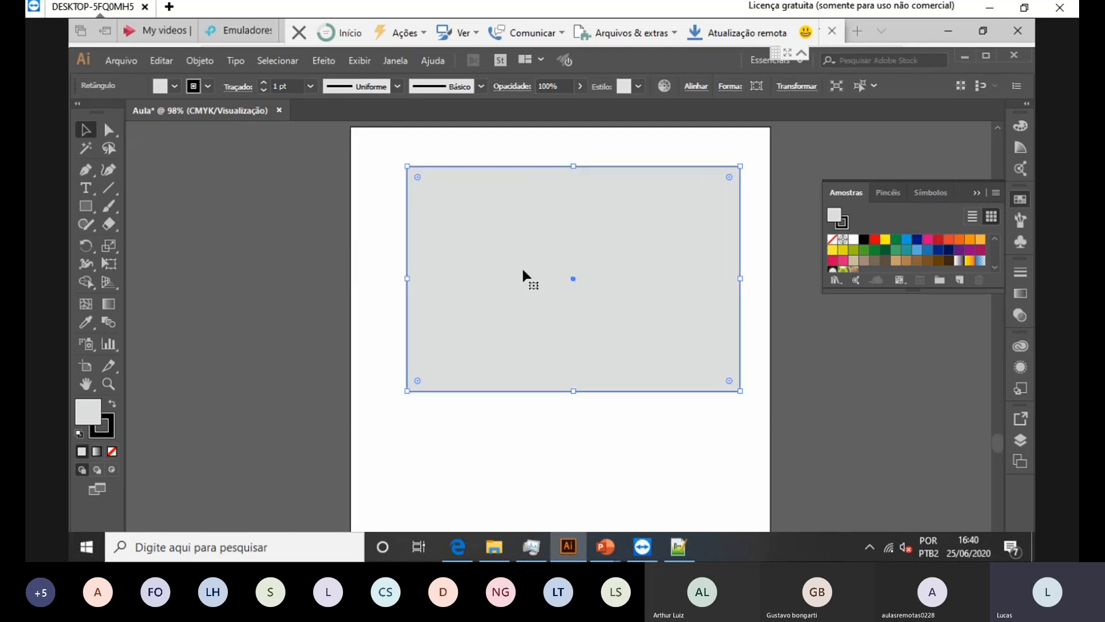
pyautogui.click(109, 130)
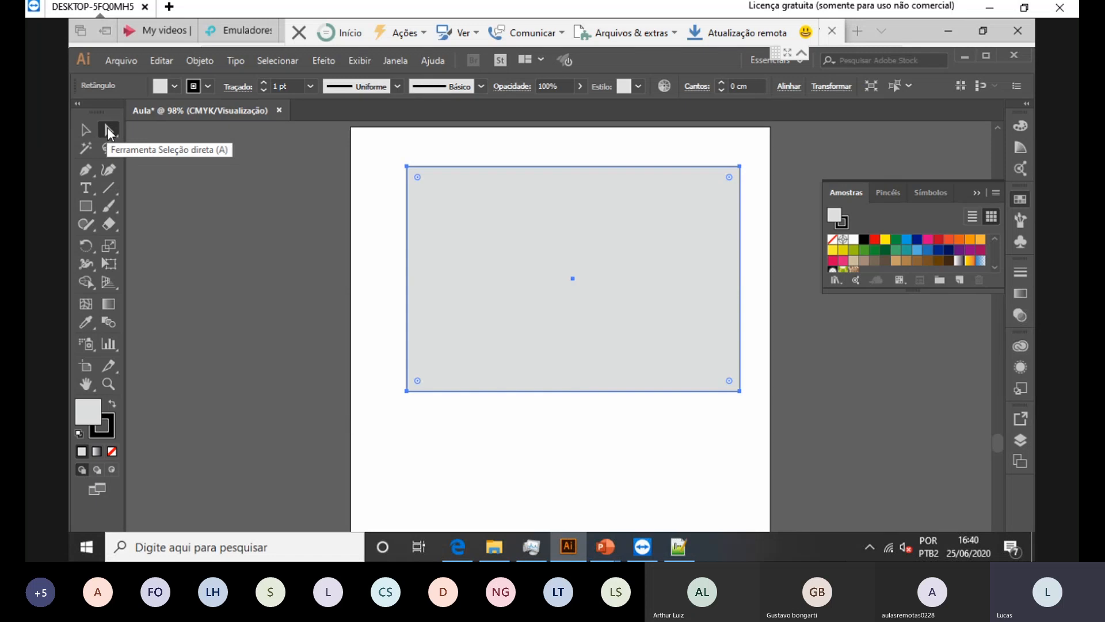
# Step: Drag the top-left anchor to form a triangle and make its top-right point smooth
pyautogui.moveTo(409, 168); pyautogui.dragTo(574, 280)
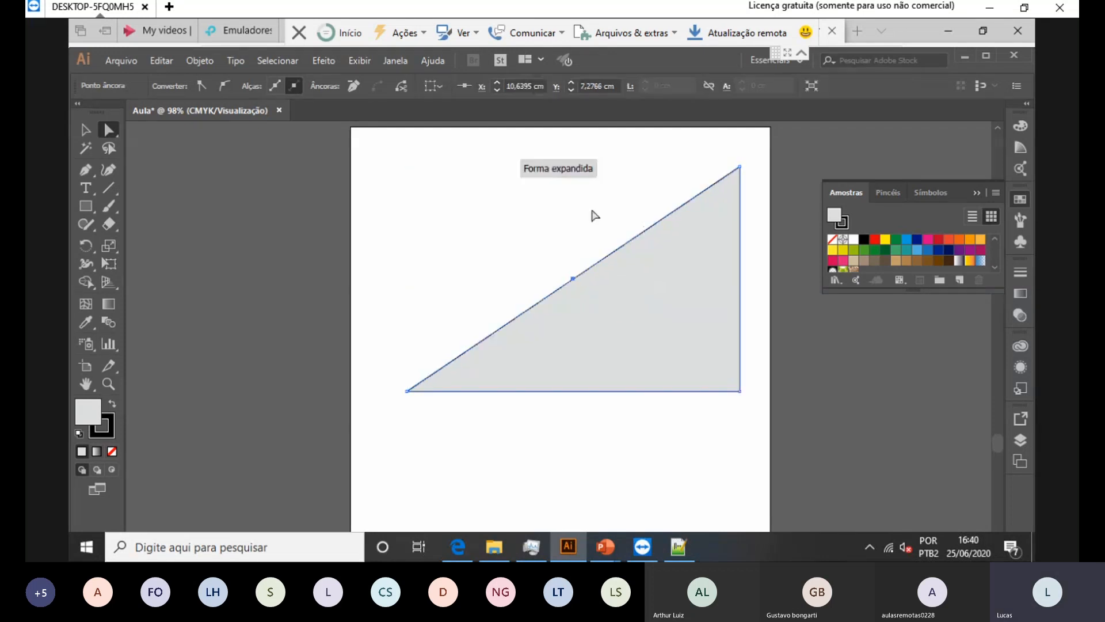
pyautogui.click(691, 324)
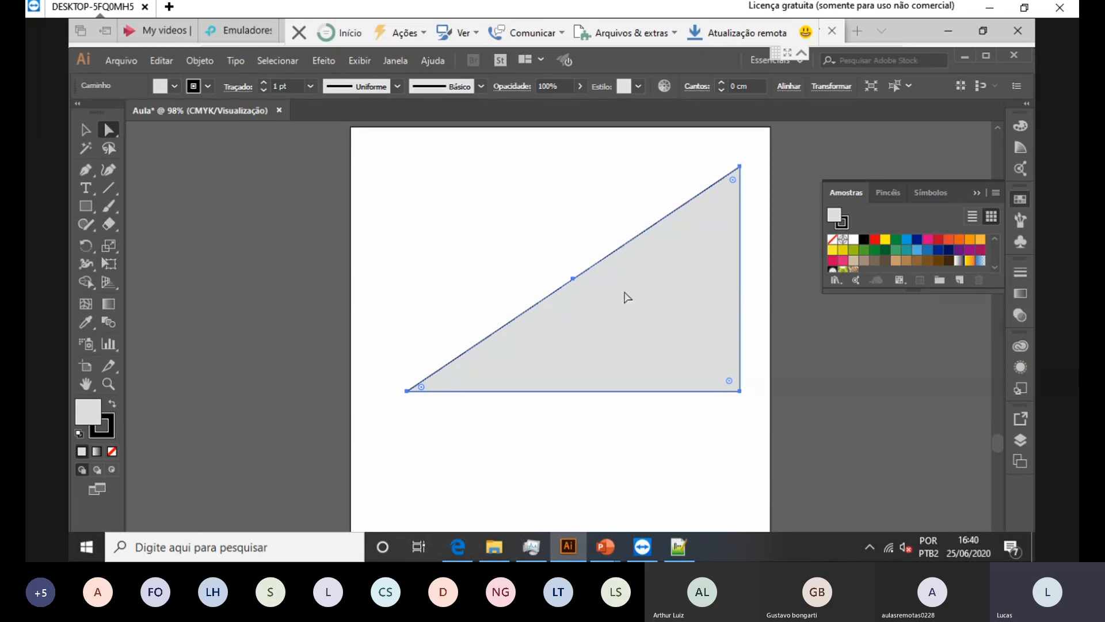
pyautogui.click(741, 167)
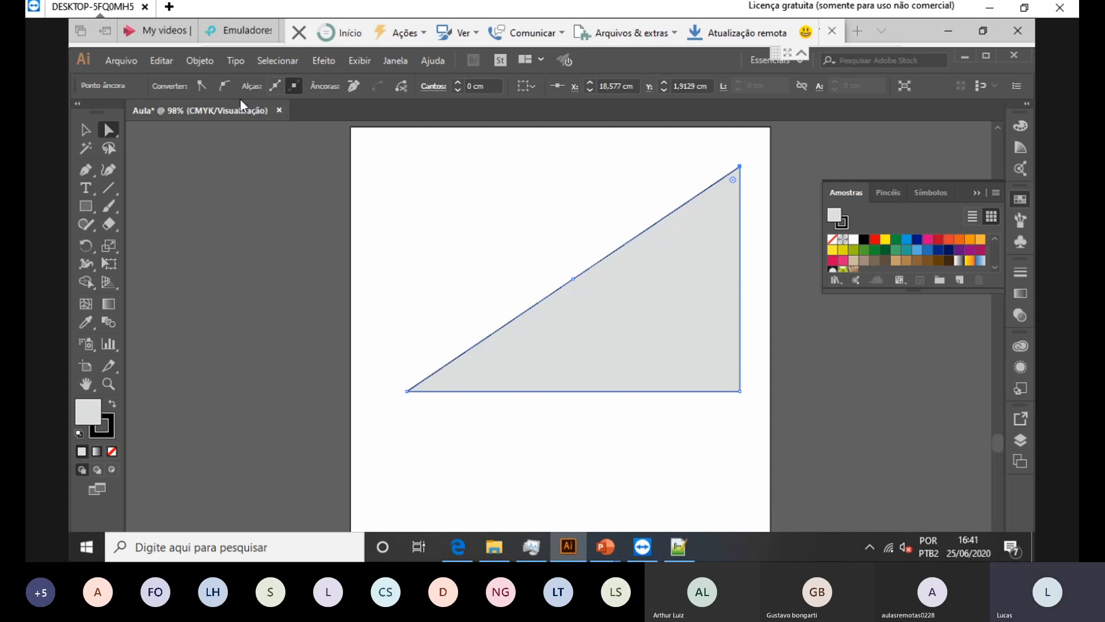
pyautogui.click(224, 88)
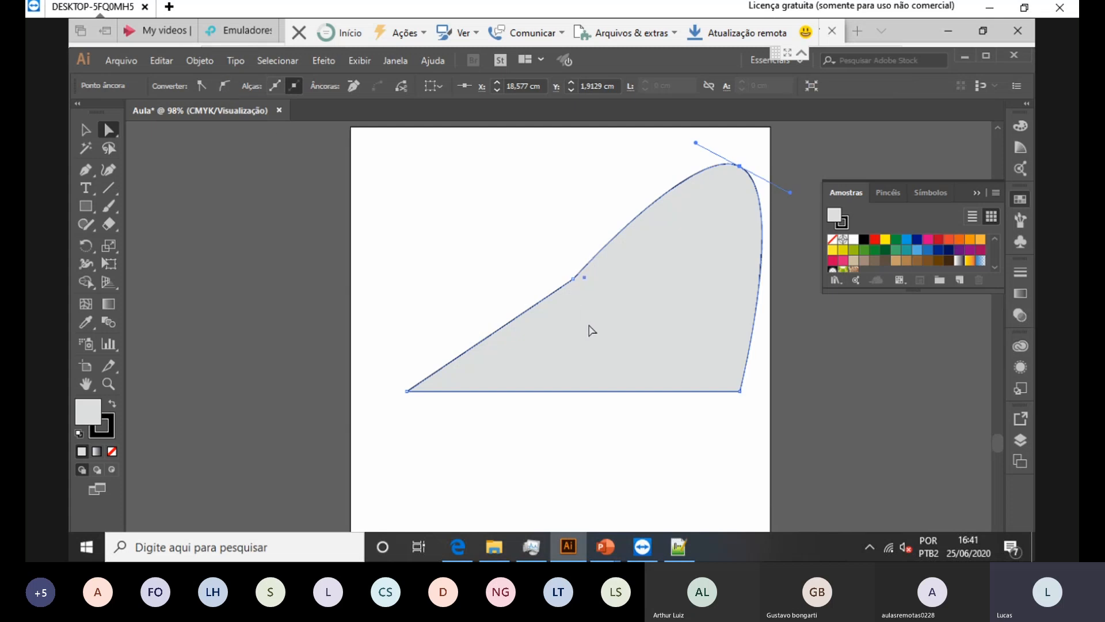
# Step: Round the bottom-right corner into a large curve and move the leaf left
pyautogui.click(740, 392)
pyautogui.click(741, 392)
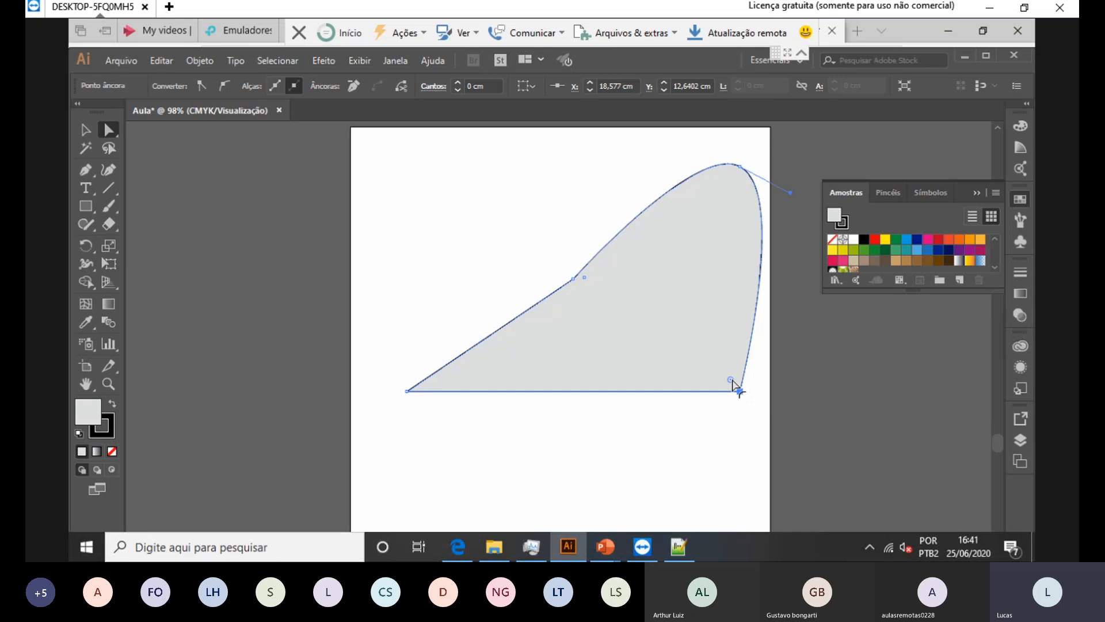
pyautogui.moveTo(731, 381); pyautogui.dragTo(608, 246)
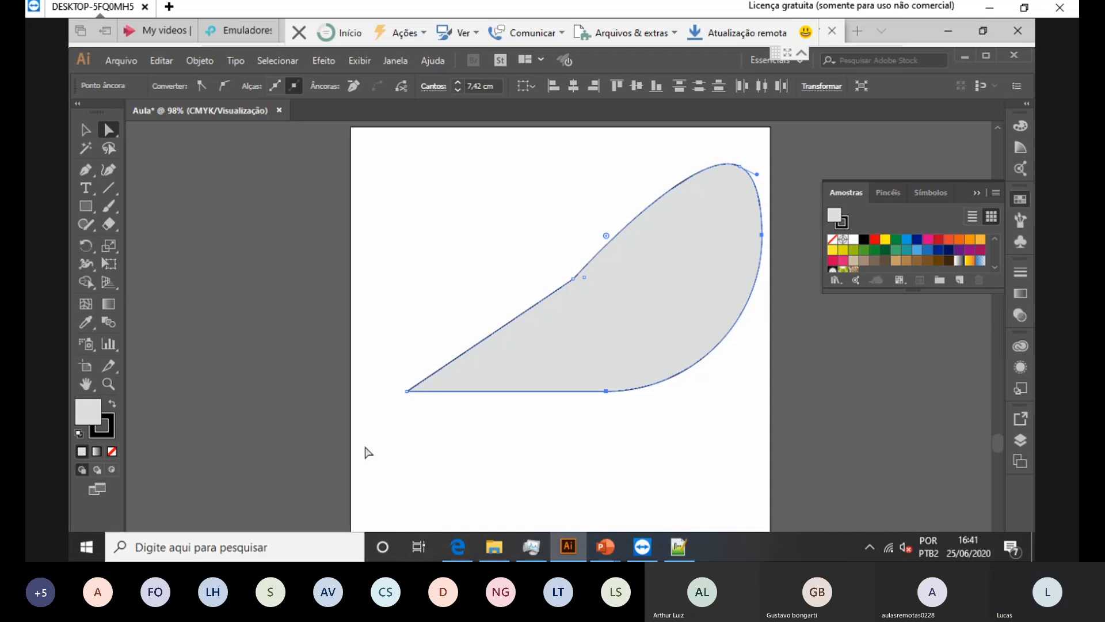
pyautogui.moveTo(673, 301); pyautogui.dragTo(587, 304)
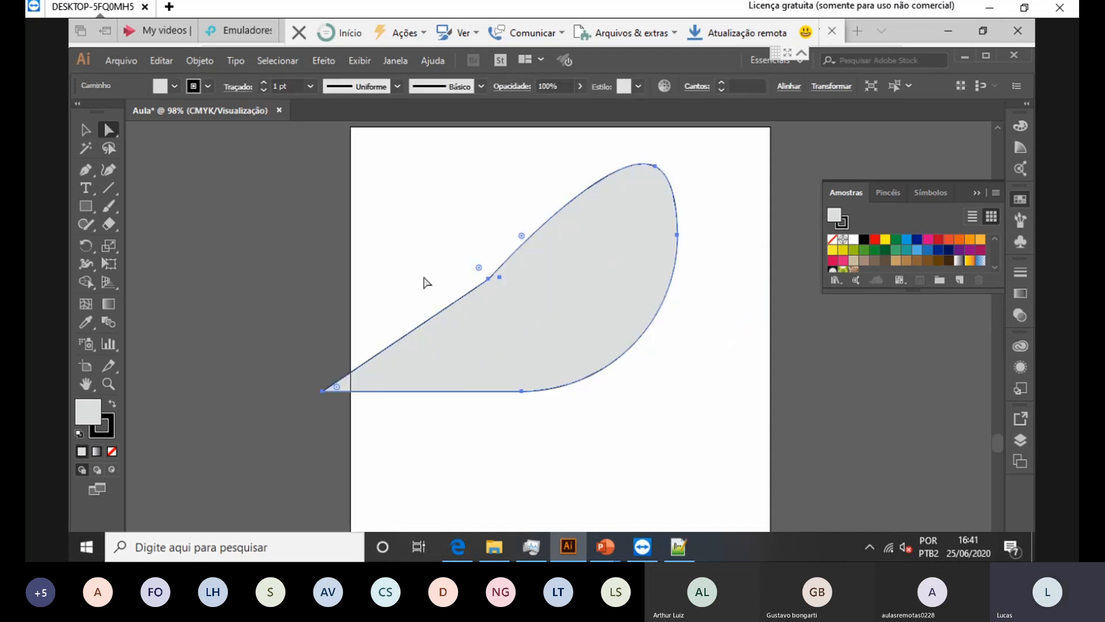
# Step: Delete the leaf and pen-draw a closed six-point heart outline, then select its top-left peak
pyautogui.press('Delete')
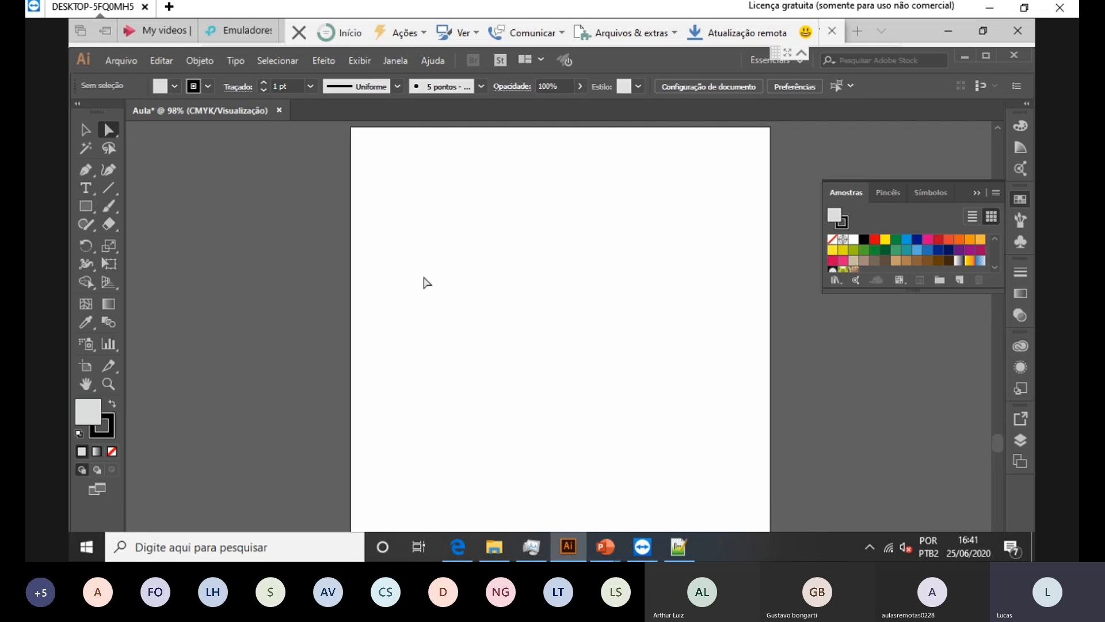
pyautogui.press('p')
pyautogui.click(534, 374)
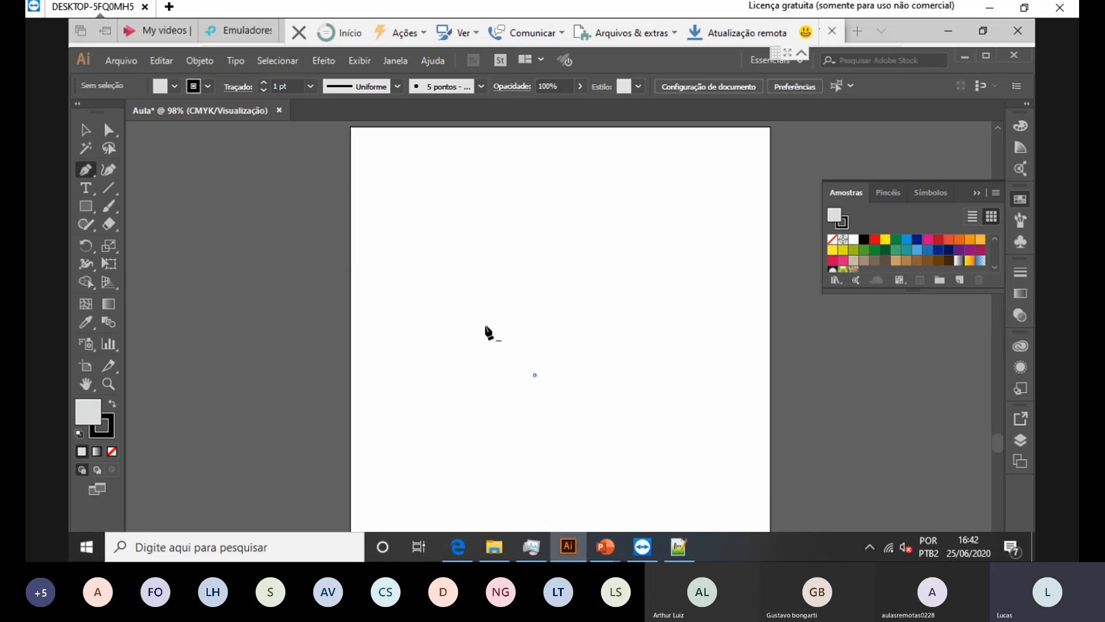
pyautogui.click(454, 242)
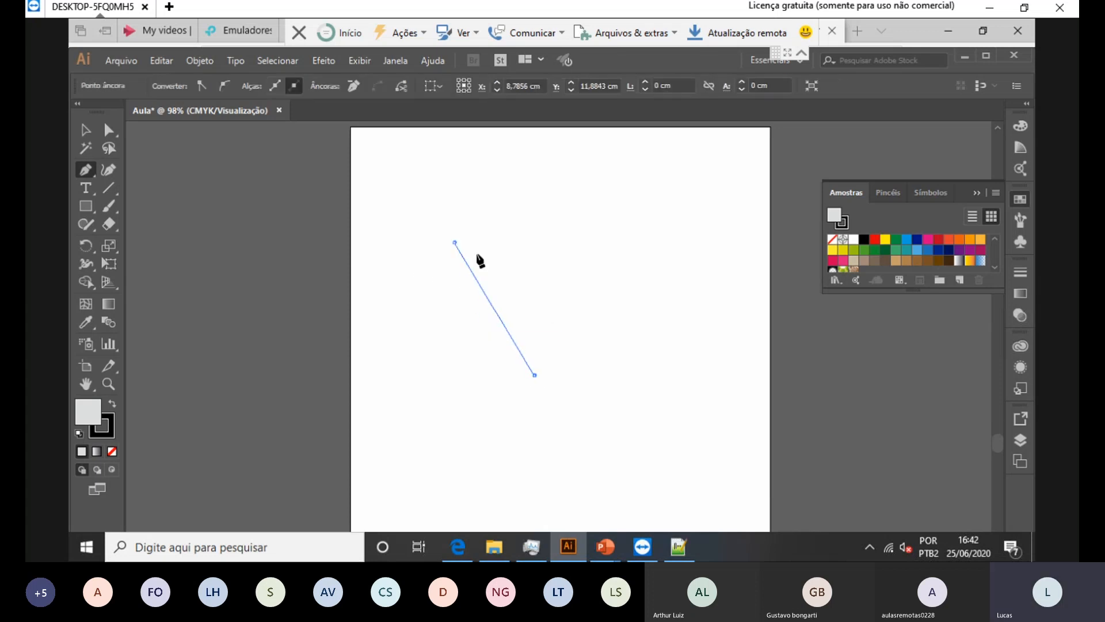
pyautogui.click(494, 179)
pyautogui.click(525, 225)
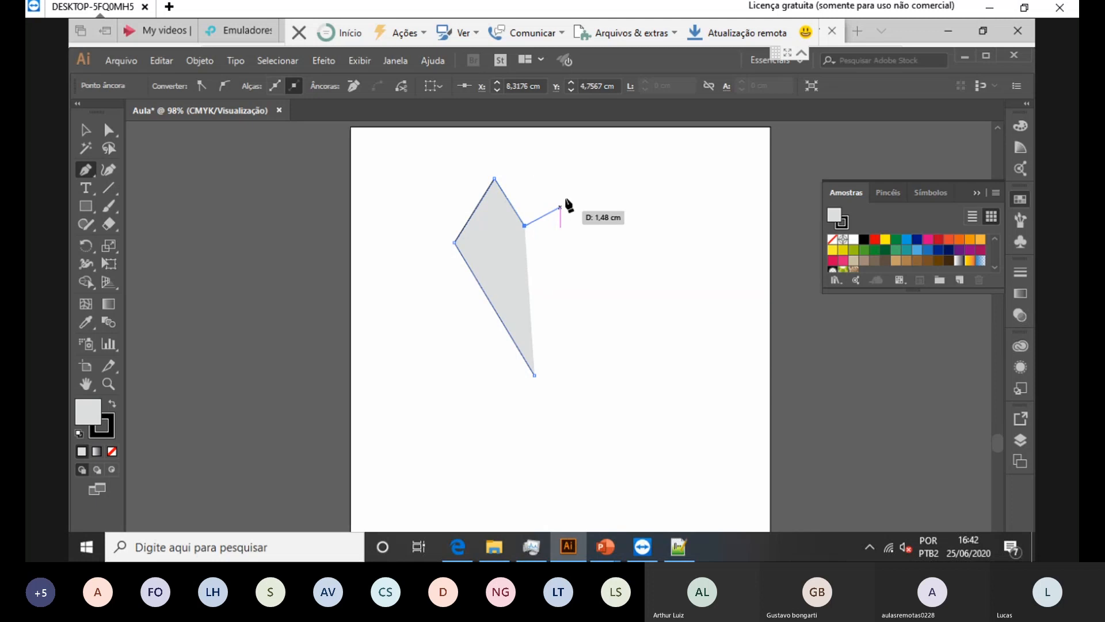
pyautogui.click(560, 178)
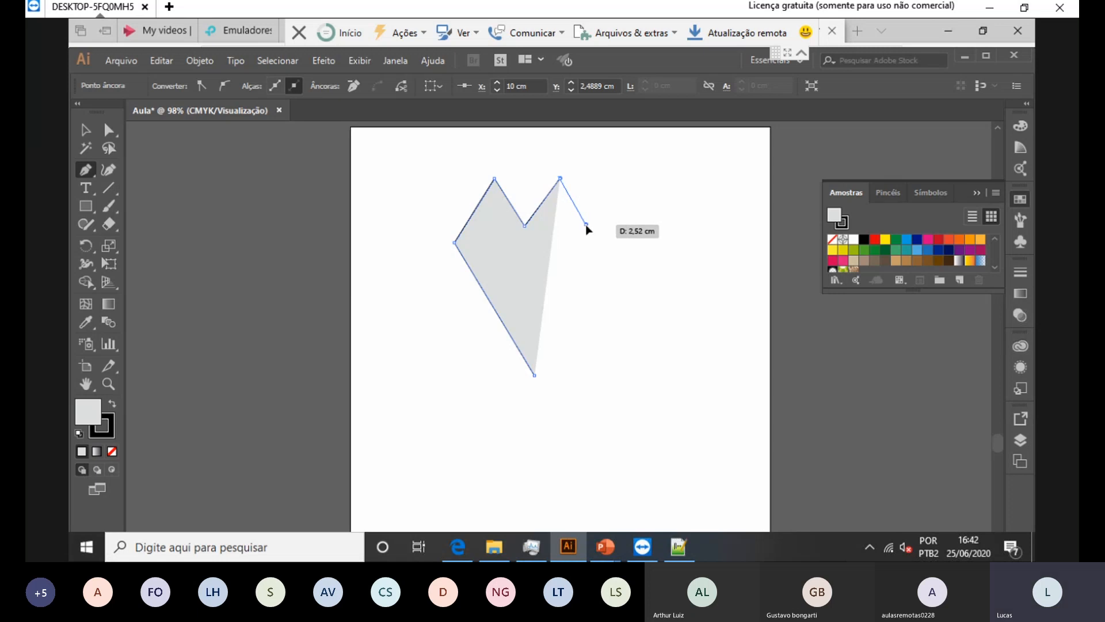
pyautogui.click(585, 224)
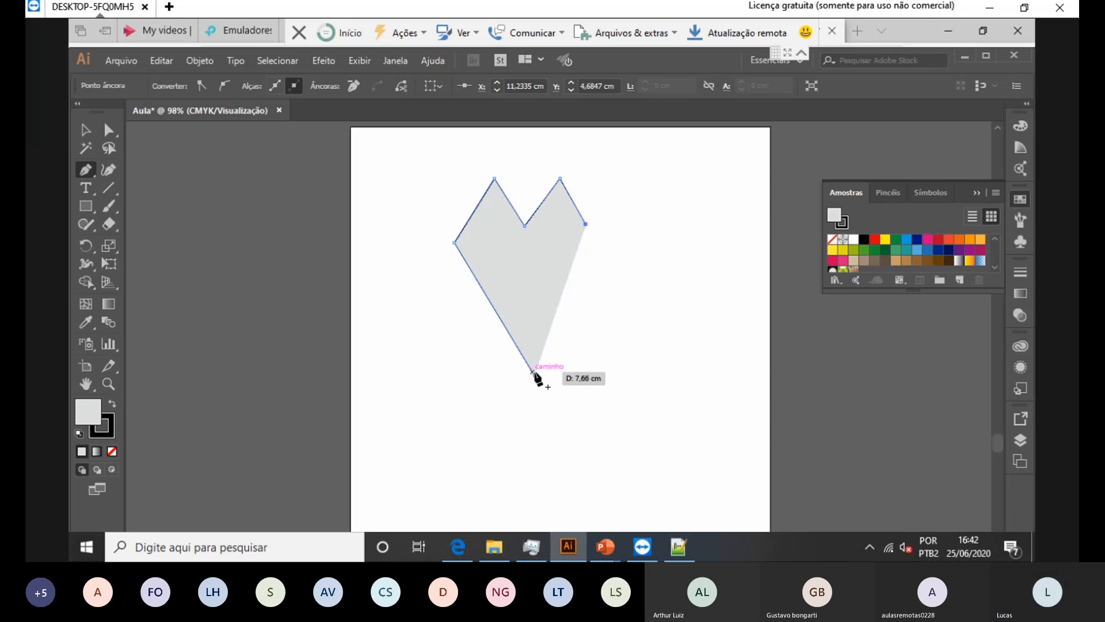
pyautogui.click(534, 374)
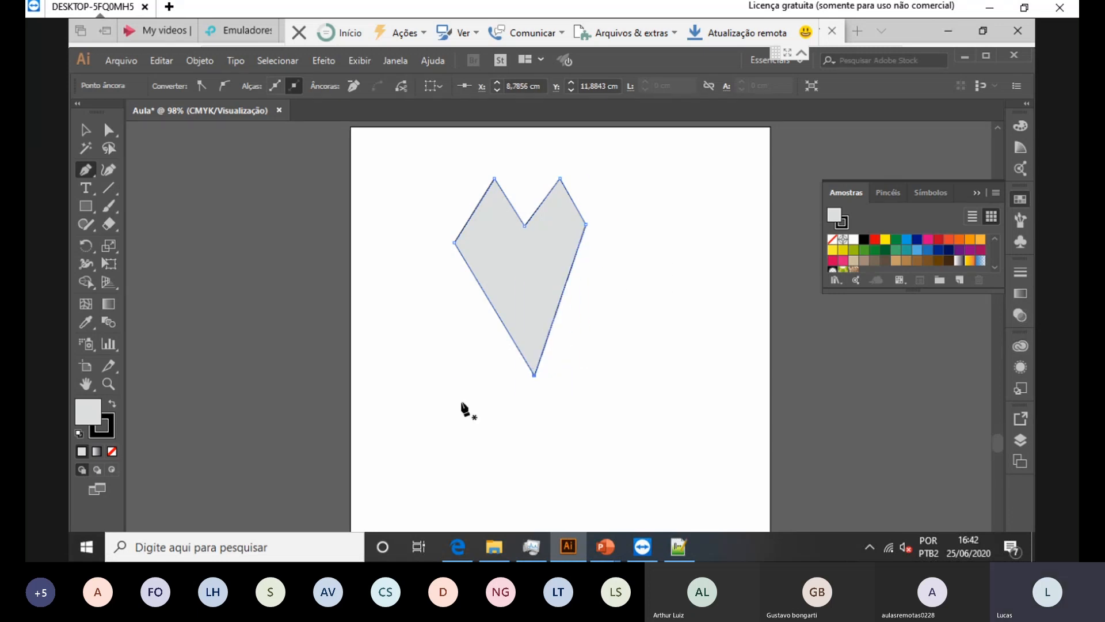
pyautogui.click(105, 129)
pyautogui.click(494, 178)
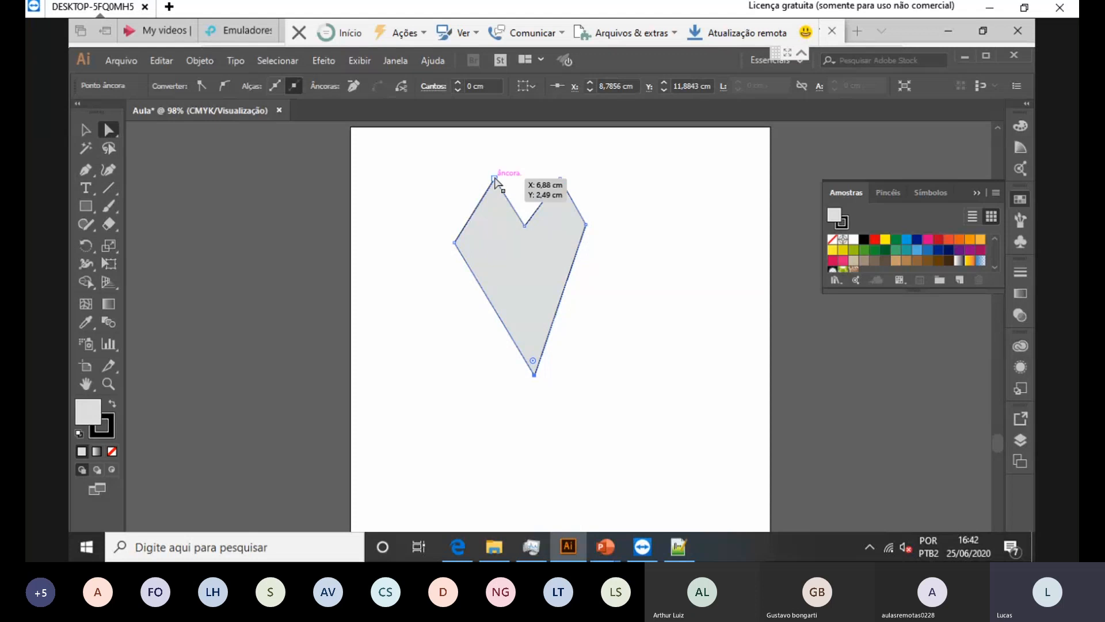
pyautogui.click(560, 178)
pyautogui.click(224, 86)
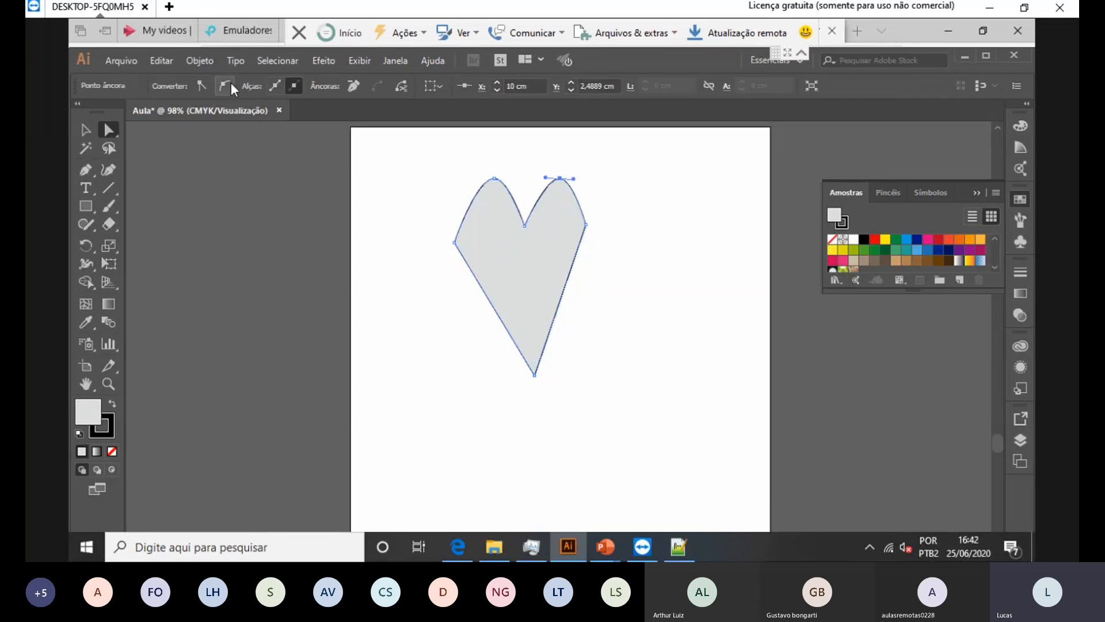
pyautogui.click(585, 224)
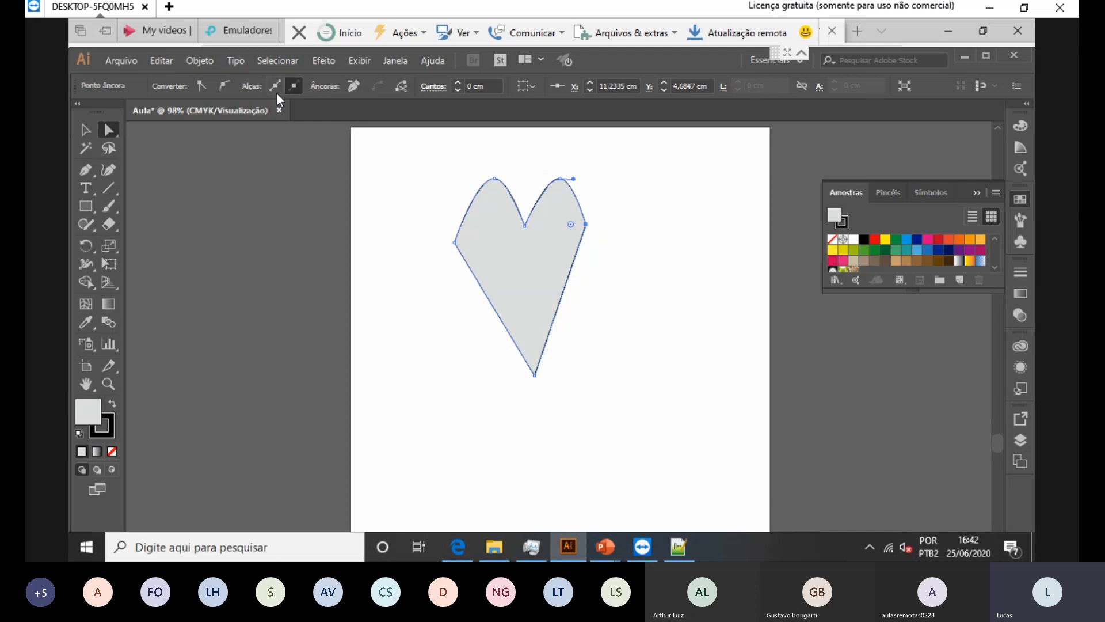
pyautogui.click(224, 86)
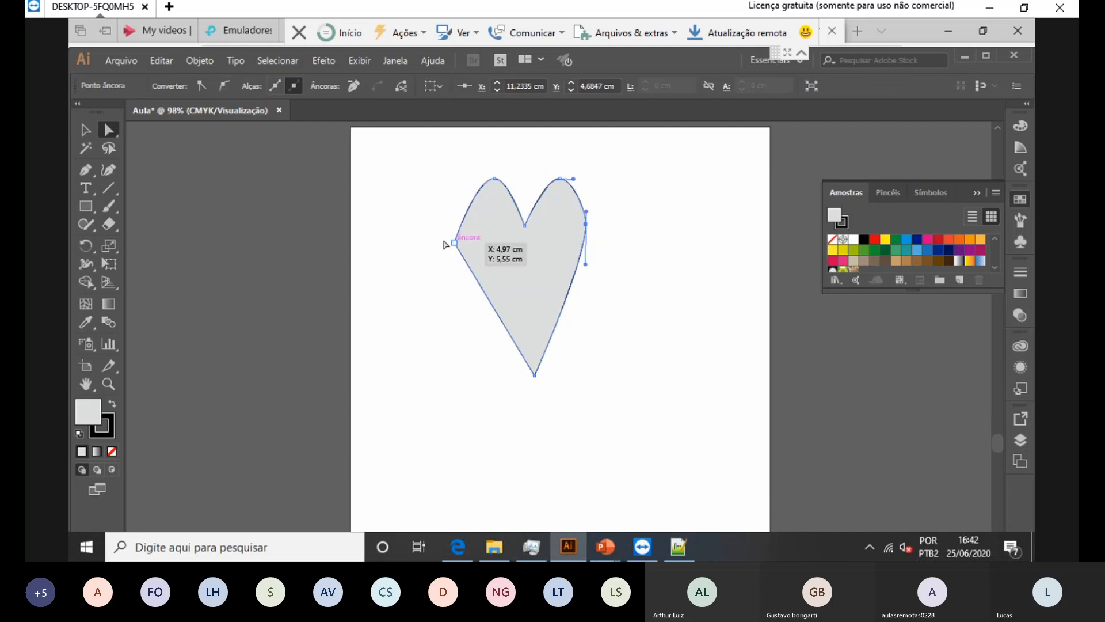
pyautogui.click(454, 242)
pyautogui.click(224, 86)
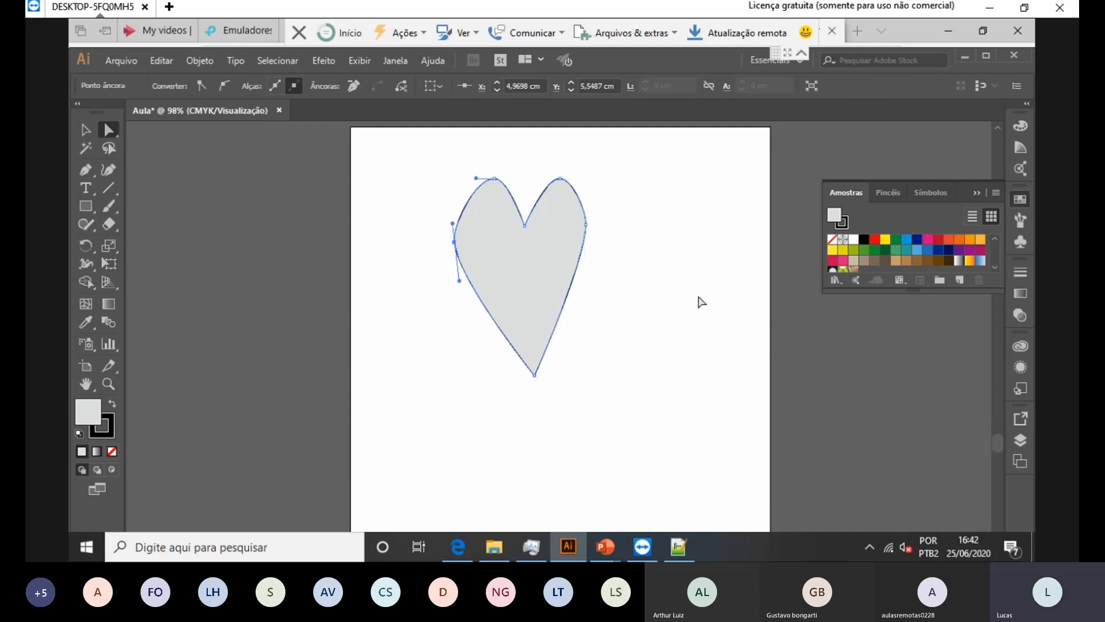
pyautogui.click(665, 252)
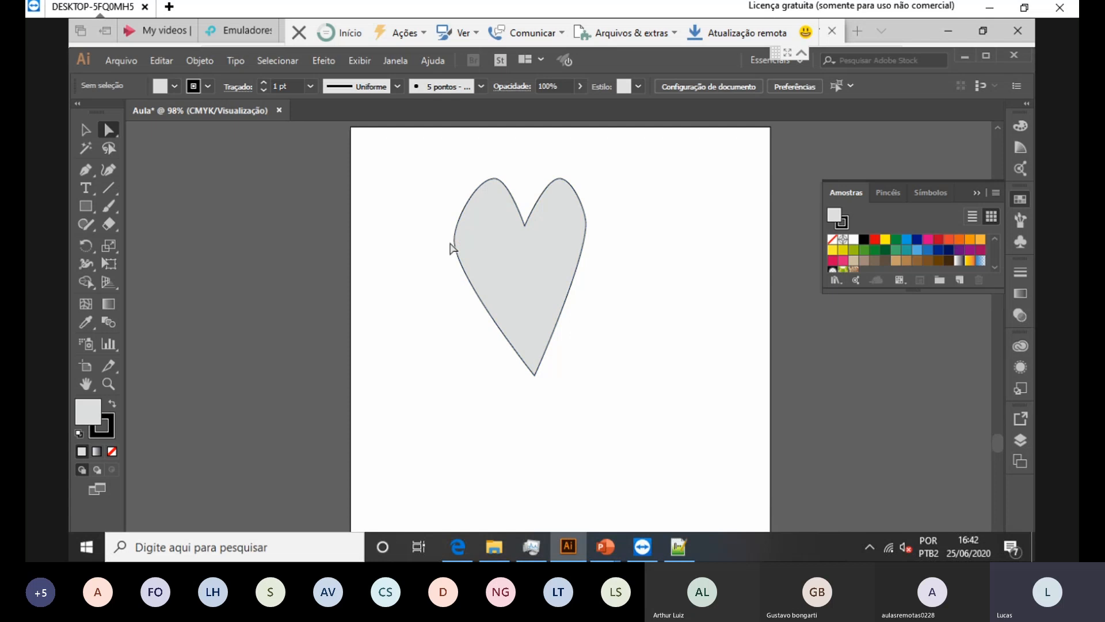
# Step: In File Explorer's Imagens folder, select the logo file and move the window aside
pyautogui.click(496, 546)
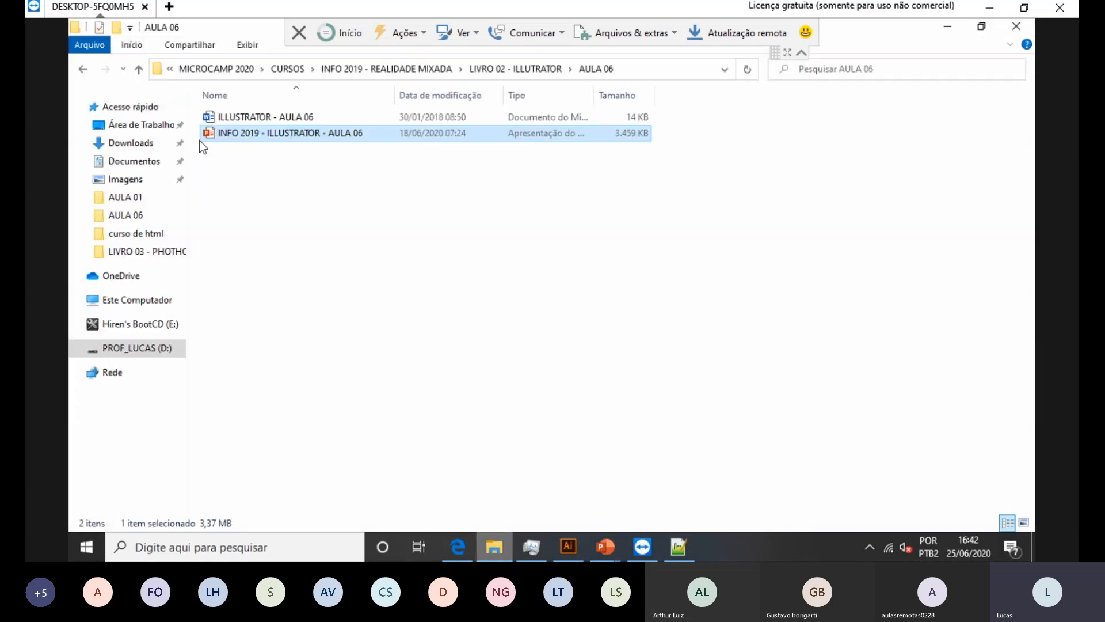
pyautogui.click(131, 180)
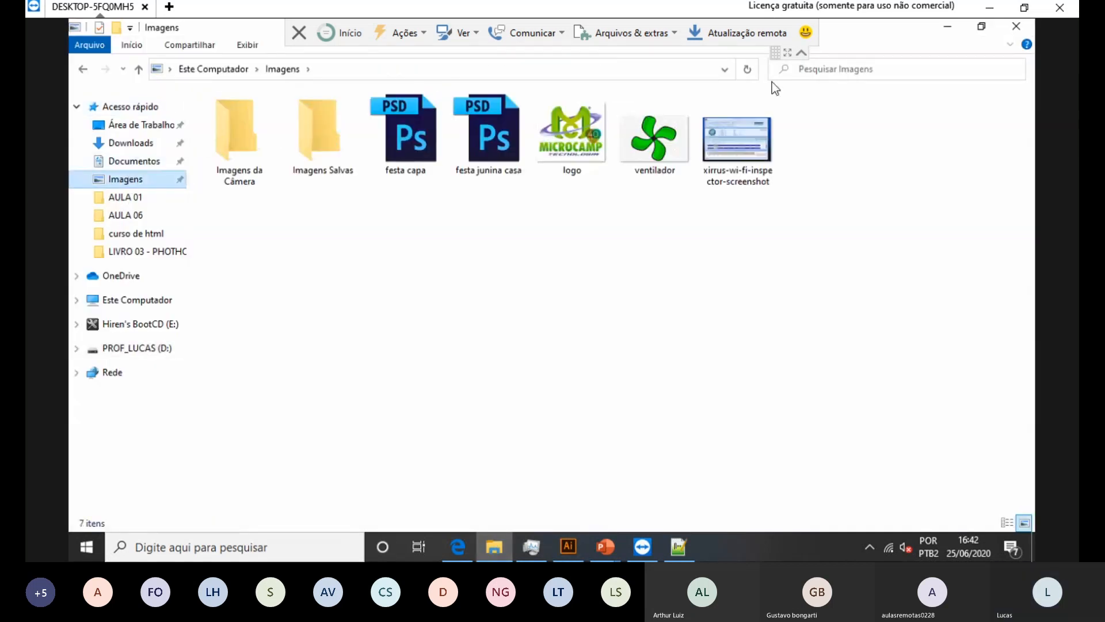
pyautogui.click(553, 105)
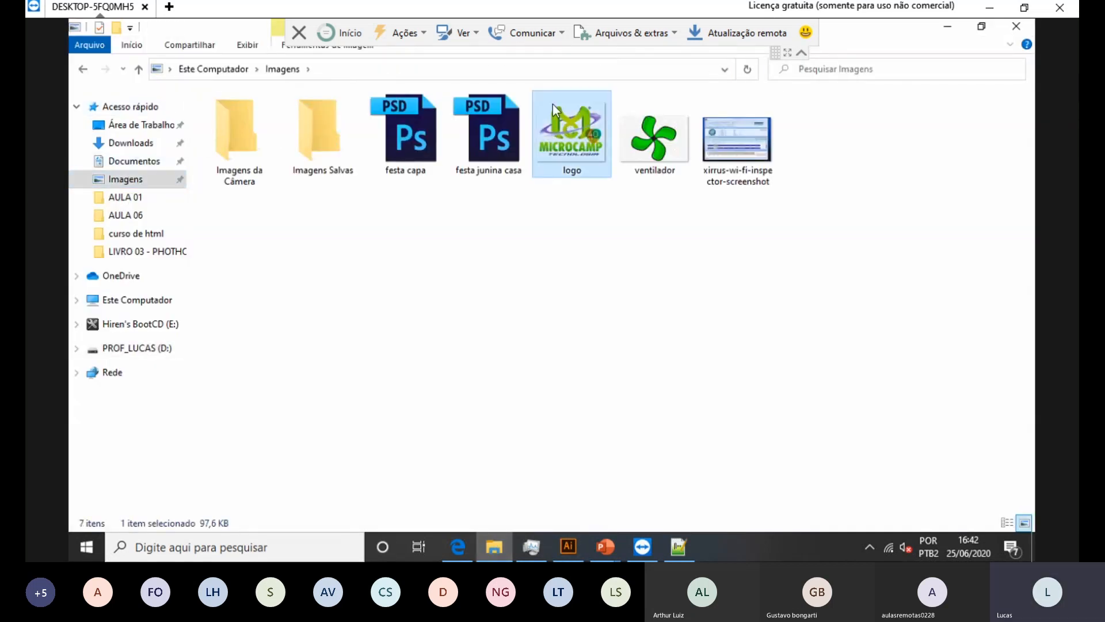
pyautogui.doubleClick(637, 1)
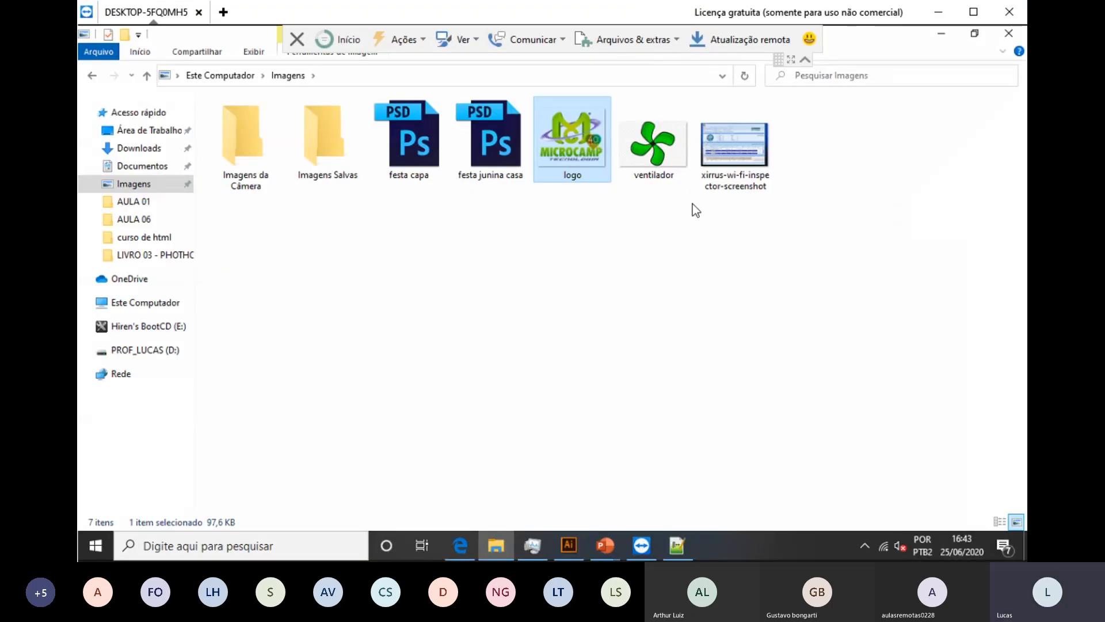
pyautogui.moveTo(599, 33); pyautogui.dragTo(242, 138)
# Step: Drop logo.png onto the artboard and position it below the heart
pyautogui.moveTo(475, 236); pyautogui.dragTo(659, 369)
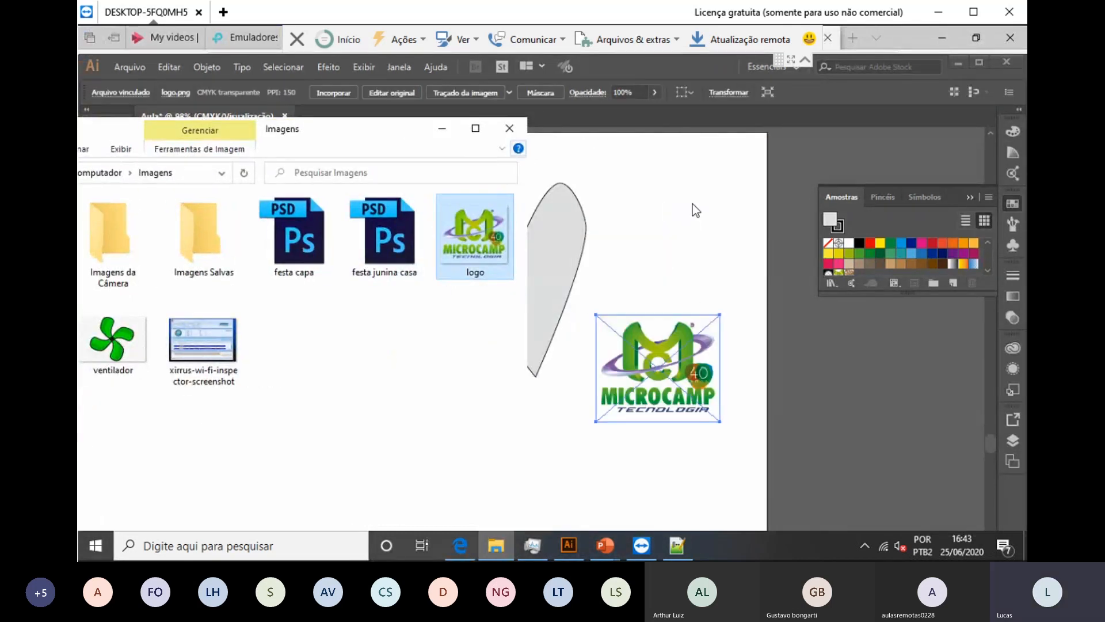
pyautogui.click(442, 129)
pyautogui.moveTo(697, 349); pyautogui.dragTo(564, 420)
pyautogui.click(693, 205)
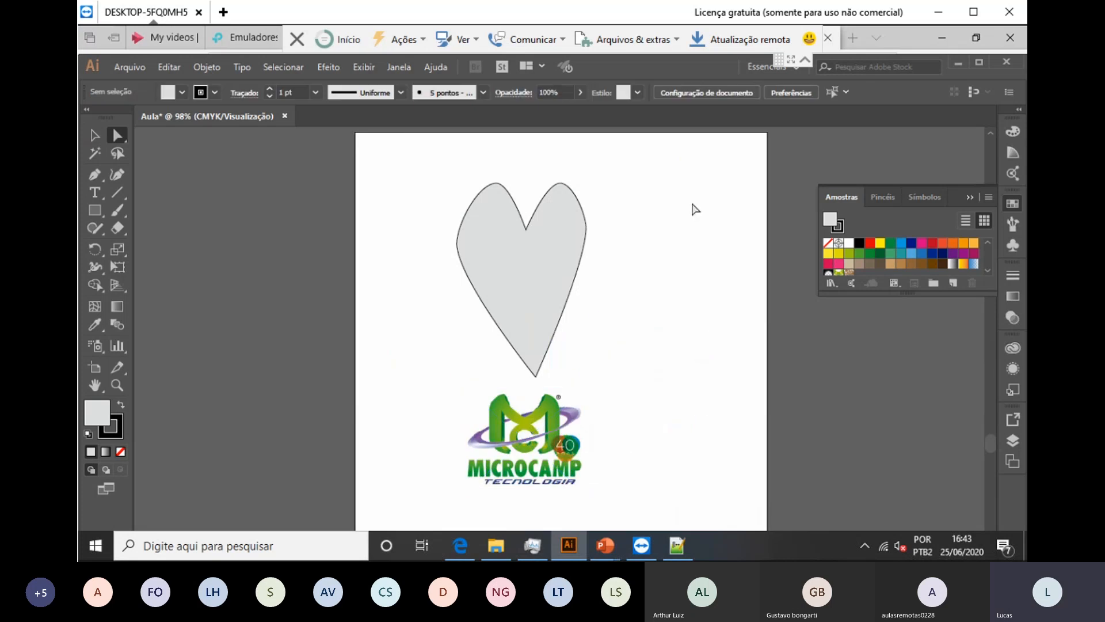
# Step: Zoom to 300% on the Microcamp logo and scroll it into view, with the Pen tool active
pyautogui.scroll(-2, 561, 328)
pyautogui.scroll(-1, 695, 209)
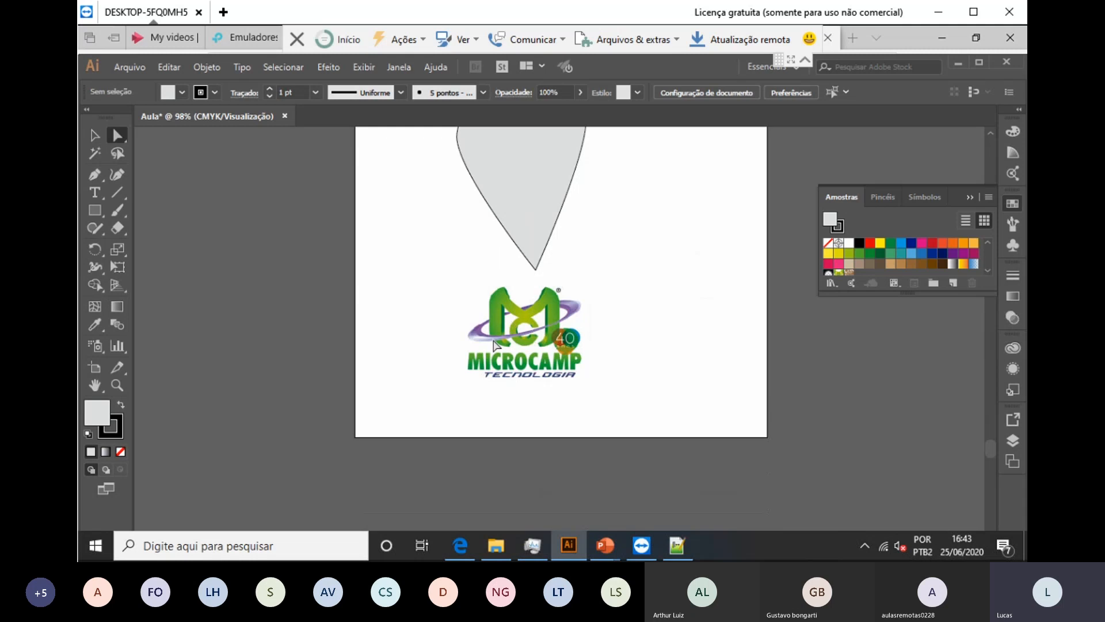
pyautogui.hotkey('ctrl', '+')
pyautogui.hotkey('ctrl', '+')
pyautogui.hotkey('ctrl', '+')
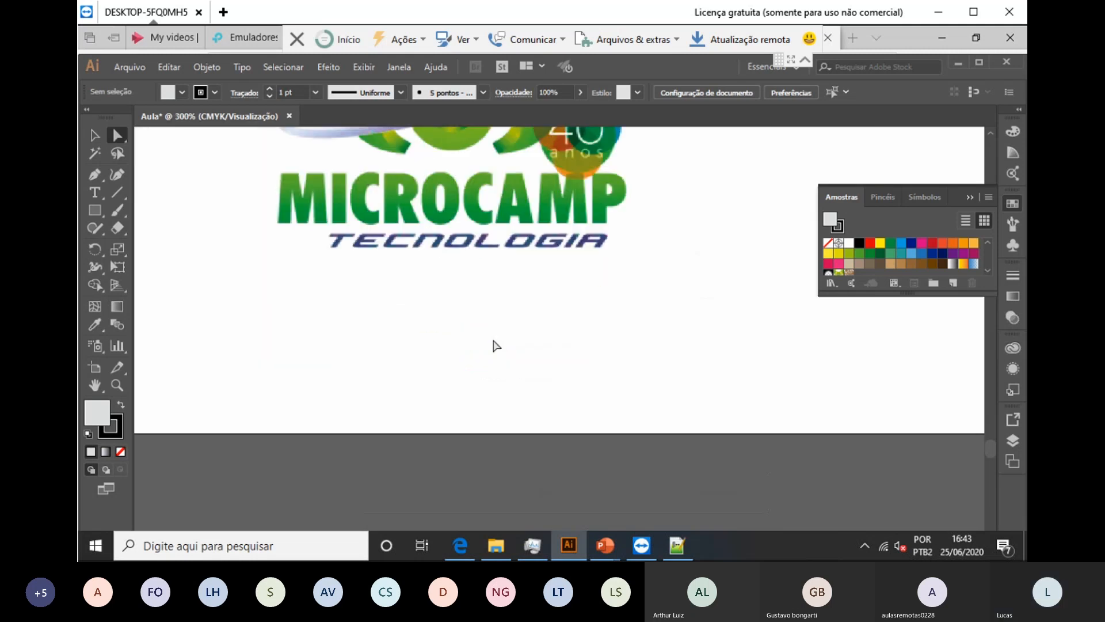
pyautogui.scroll(10, 441, 268)
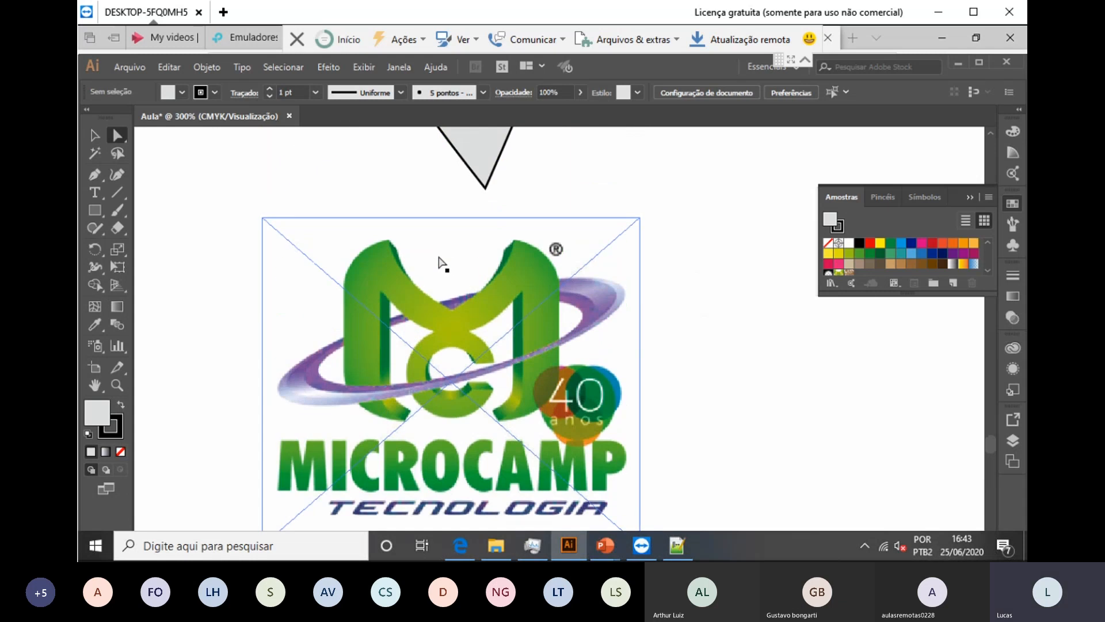
pyautogui.scroll(-1, 441, 263)
pyautogui.press('p')
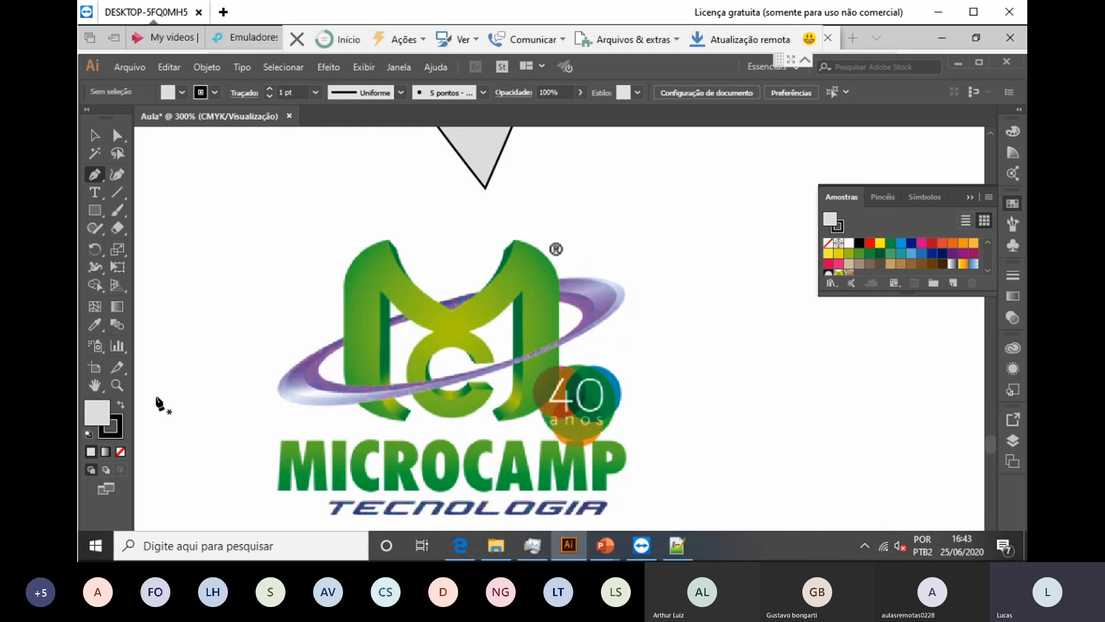
# Step: Place Pen anchors around the logo's M to trace it as a grey-filled outline path
pyautogui.moveTo(406, 419); pyautogui.dragTo(421, 327)
pyautogui.click(389, 302)
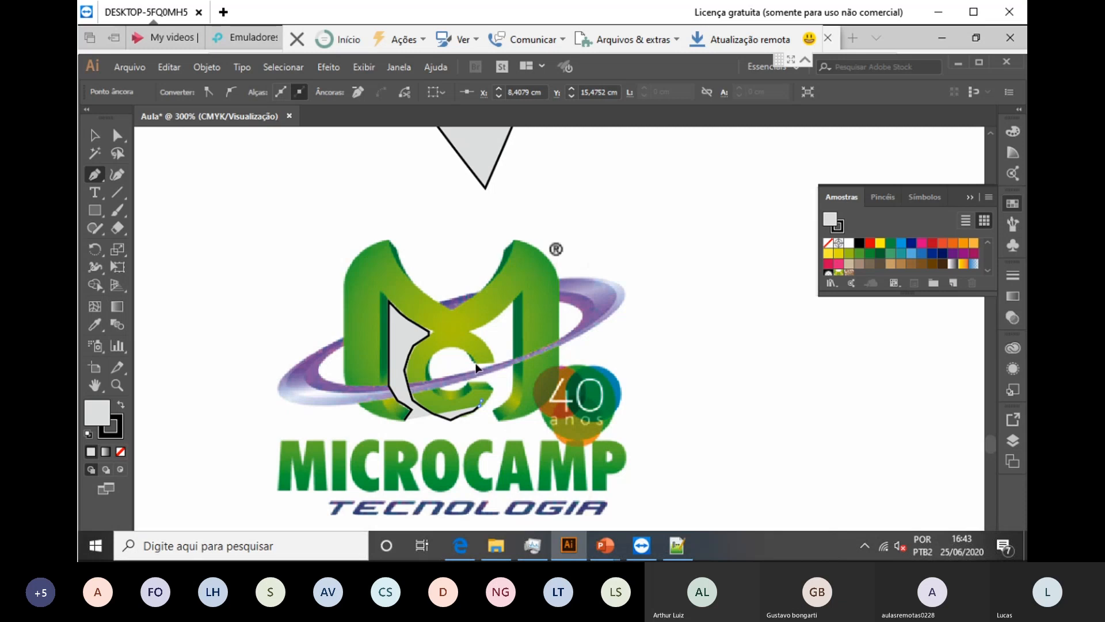
pyautogui.click(487, 397)
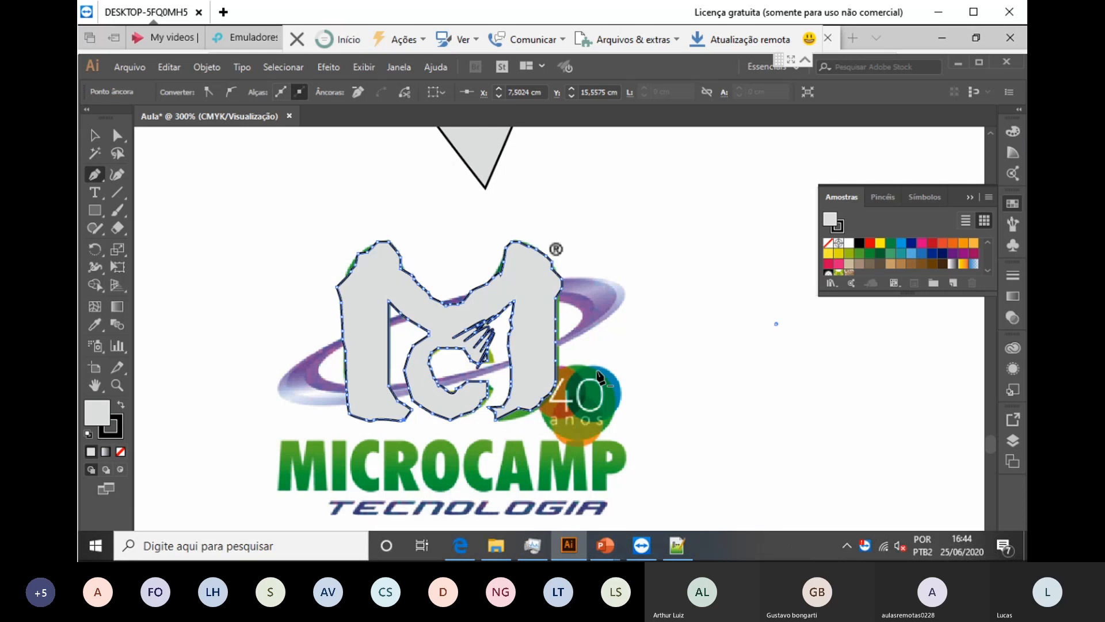
# Step: Undo the stray path segment and drag the traced M off the logo to the right
pyautogui.click(698, 324)
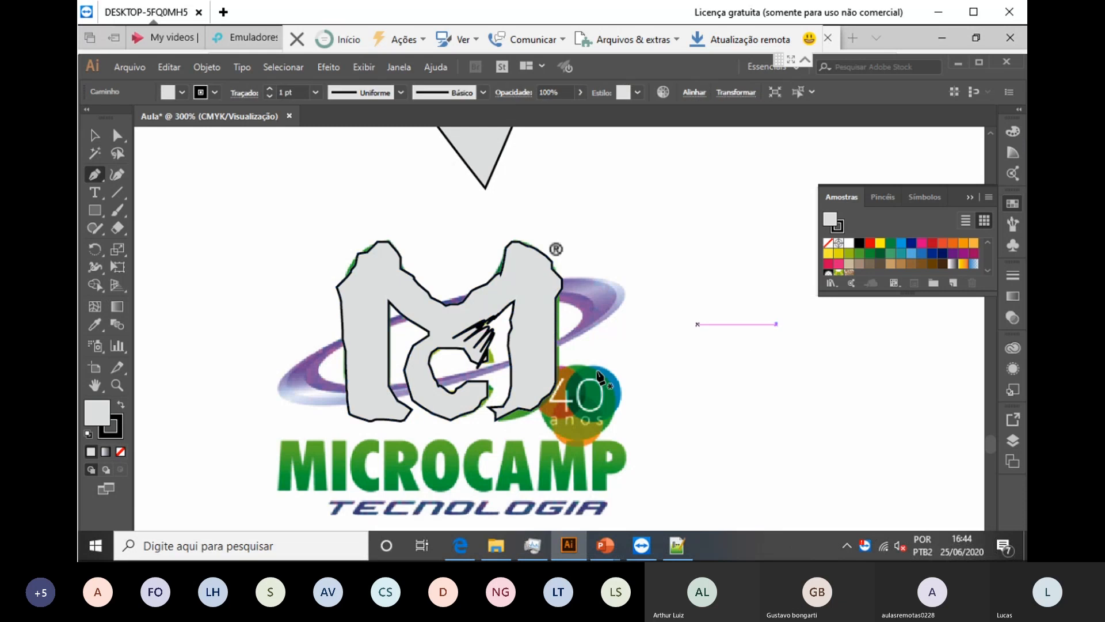
pyautogui.hotkey('ctrl', 'z')
pyautogui.press('v')
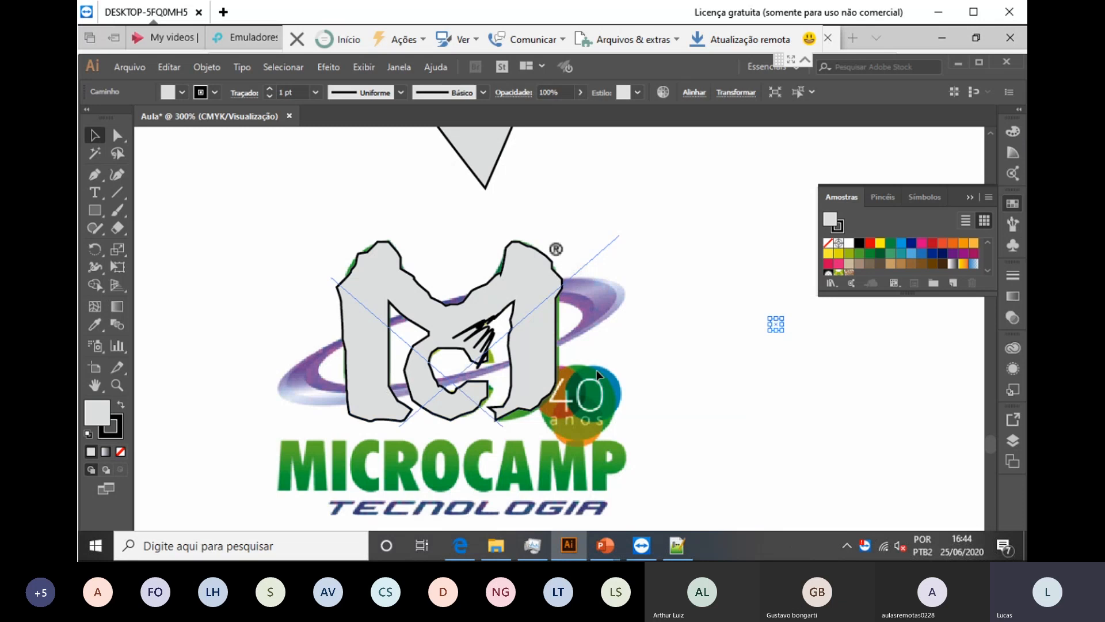
pyautogui.moveTo(529, 294); pyautogui.dragTo(552, 300)
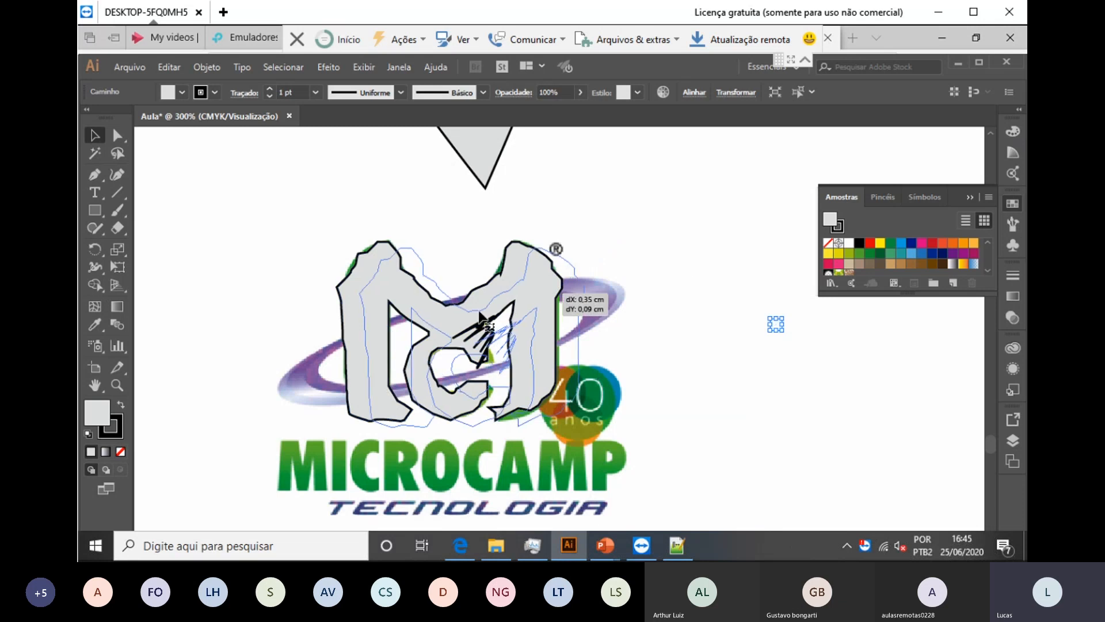
pyautogui.moveTo(620, 295); pyautogui.dragTo(622, 406)
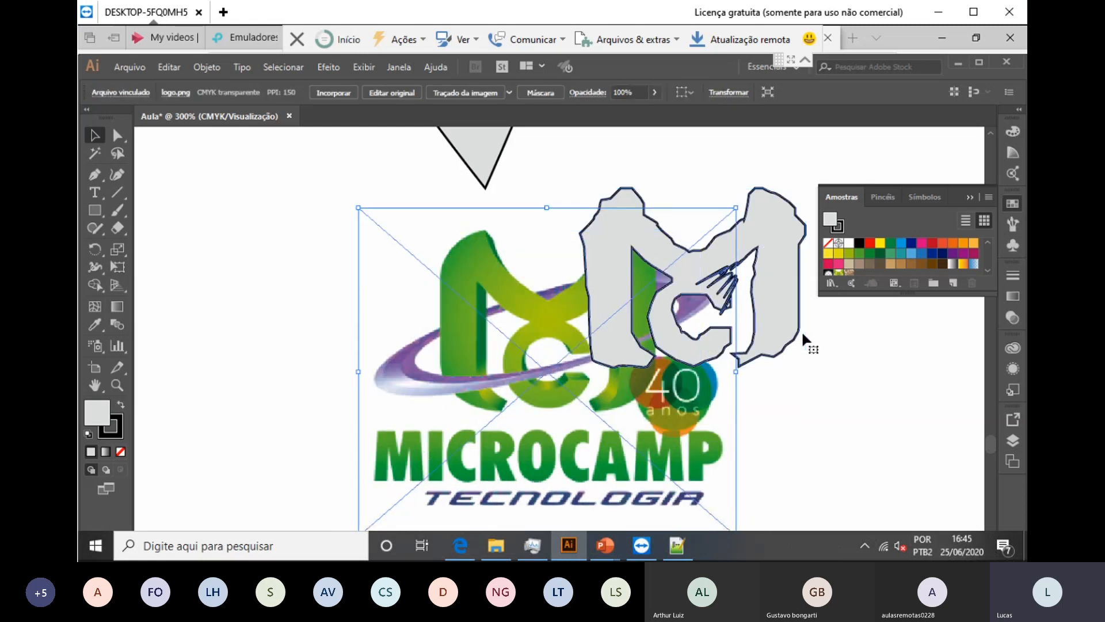
pyautogui.moveTo(782, 254); pyautogui.dragTo(827, 328)
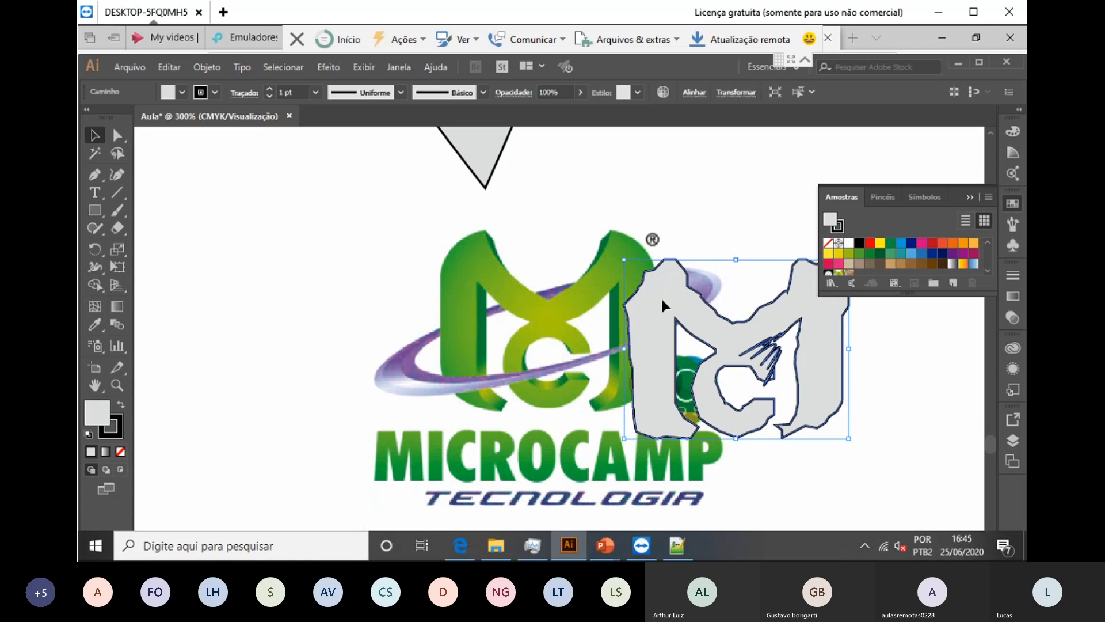
# Step: Reposition the logo image and the traced M so they sit side by side
pyautogui.click(329, 266)
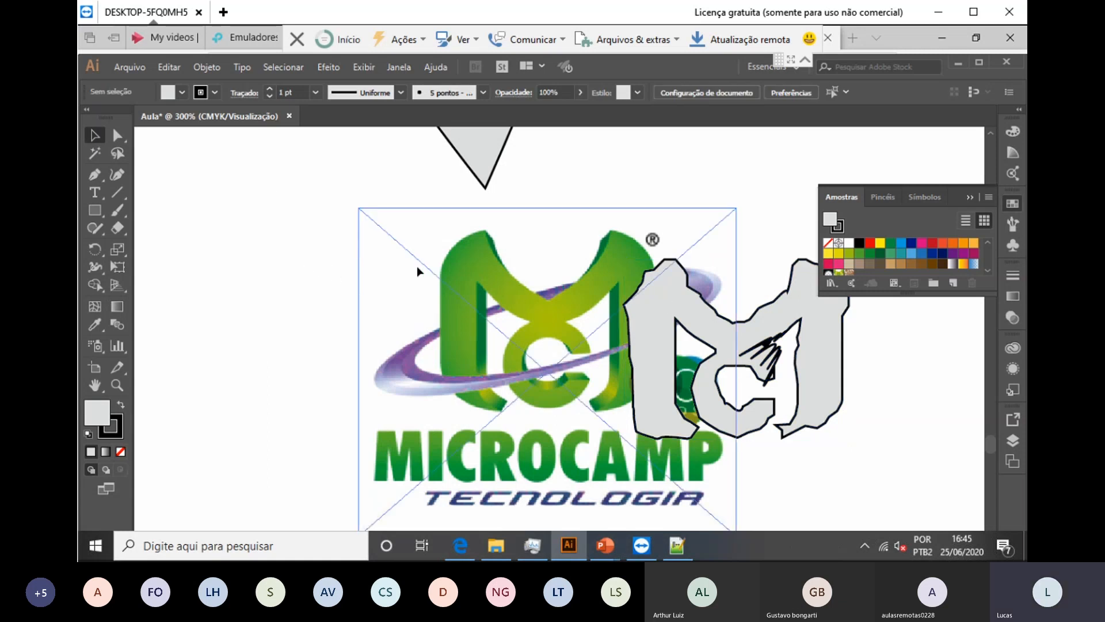
pyautogui.moveTo(419, 271); pyautogui.dragTo(392, 277)
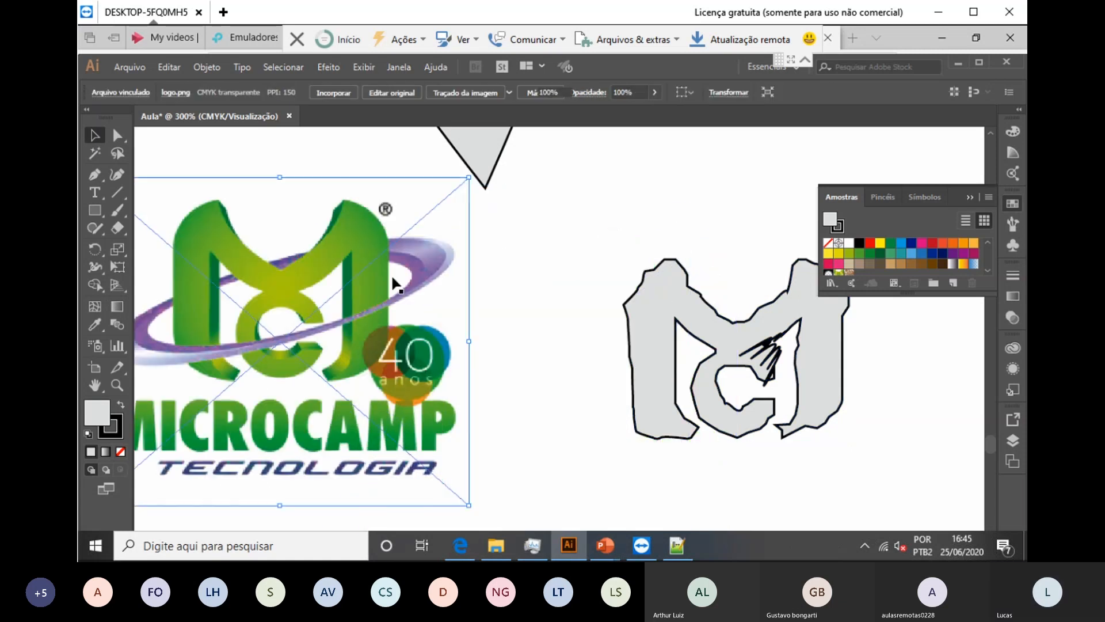
pyautogui.click(518, 328)
pyautogui.moveTo(676, 385); pyautogui.dragTo(593, 361)
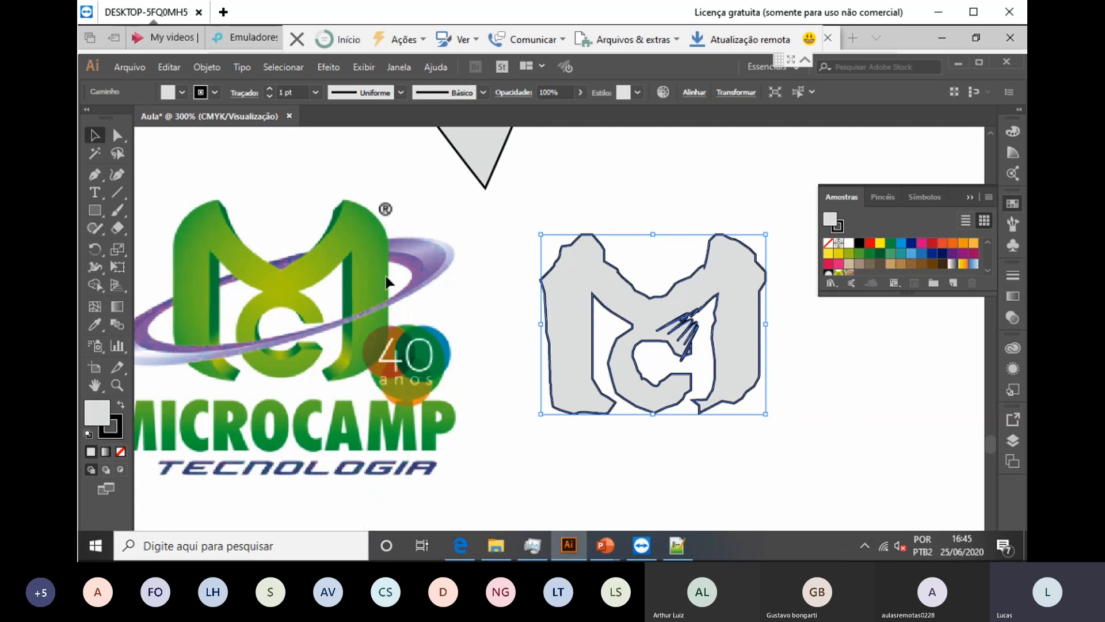
pyautogui.moveTo(396, 285); pyautogui.dragTo(445, 318)
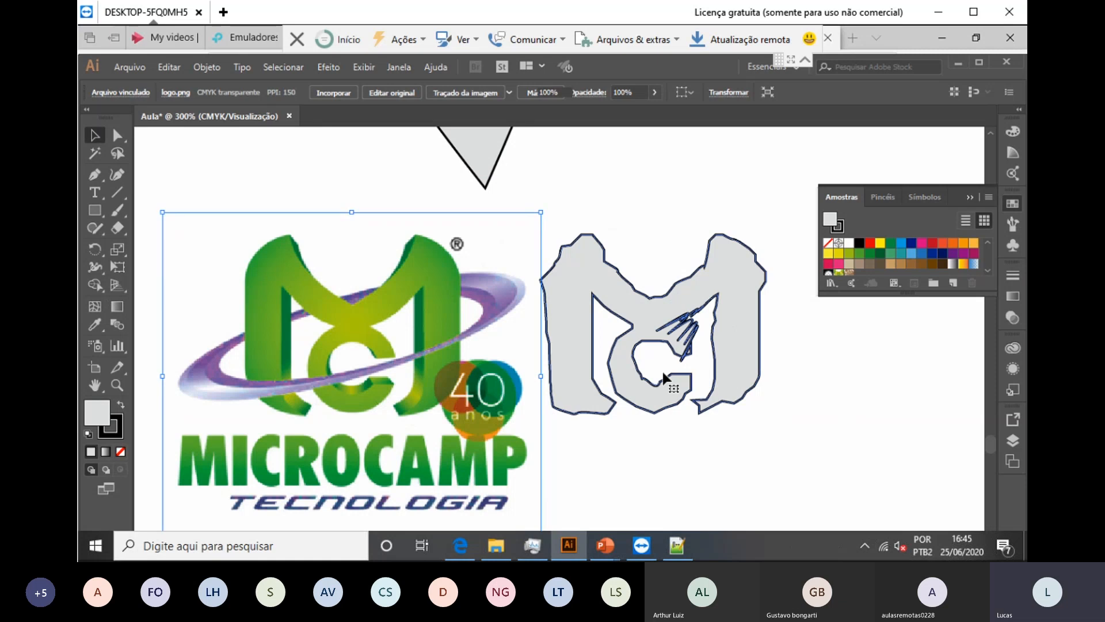
pyautogui.click(665, 378)
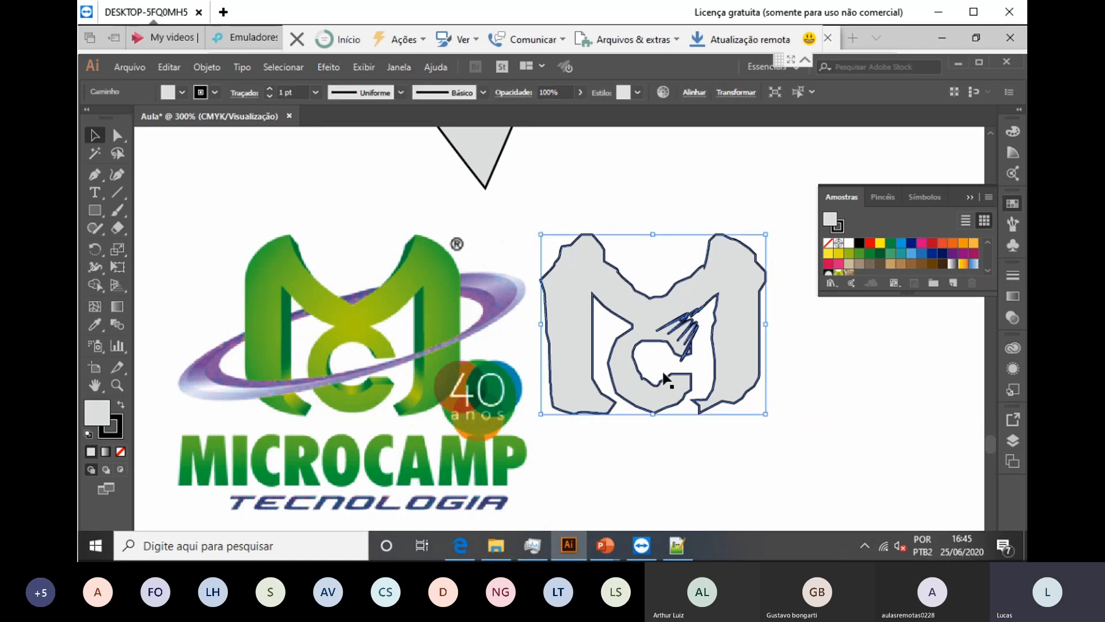
# Step: Delete the traced M outline and zoom out to view the whole artboard
pyautogui.press('Delete')
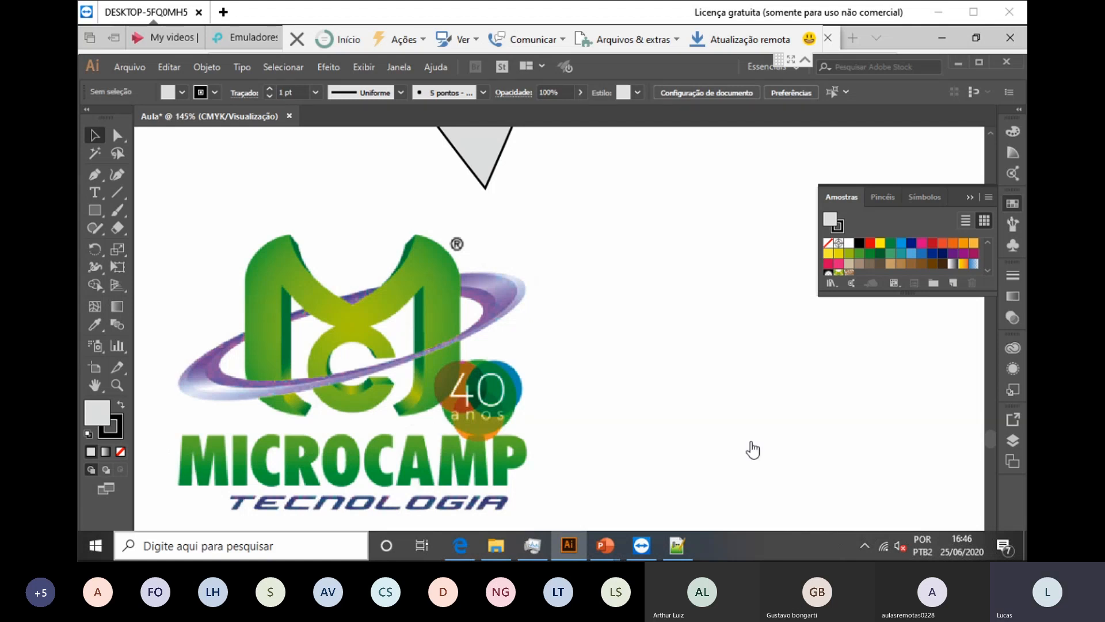
pyautogui.hotkey('ctrl', '0')
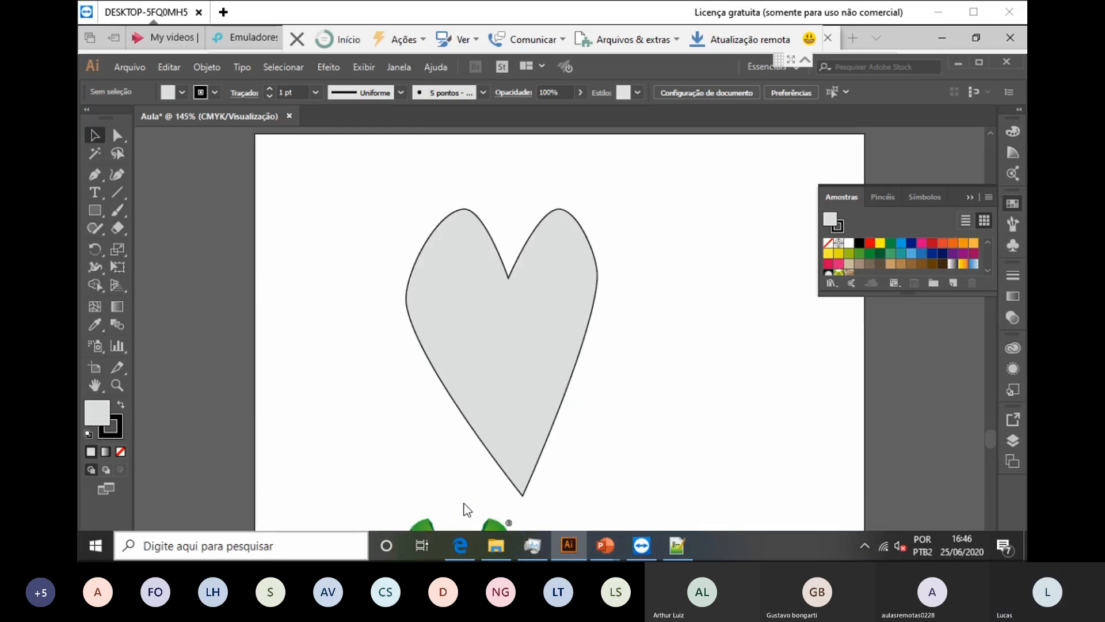
# Step: Delete the Microcamp logo and type 'Curso de Informática - Illustrator' below the heart
pyautogui.scroll(-3, 309, 528)
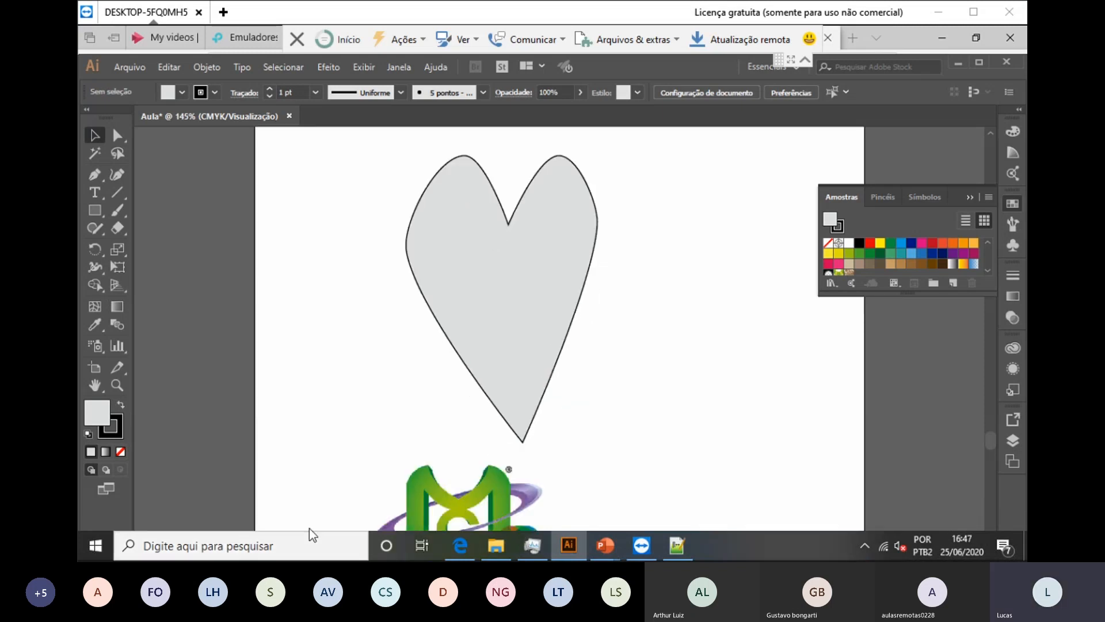
pyautogui.press('Delete')
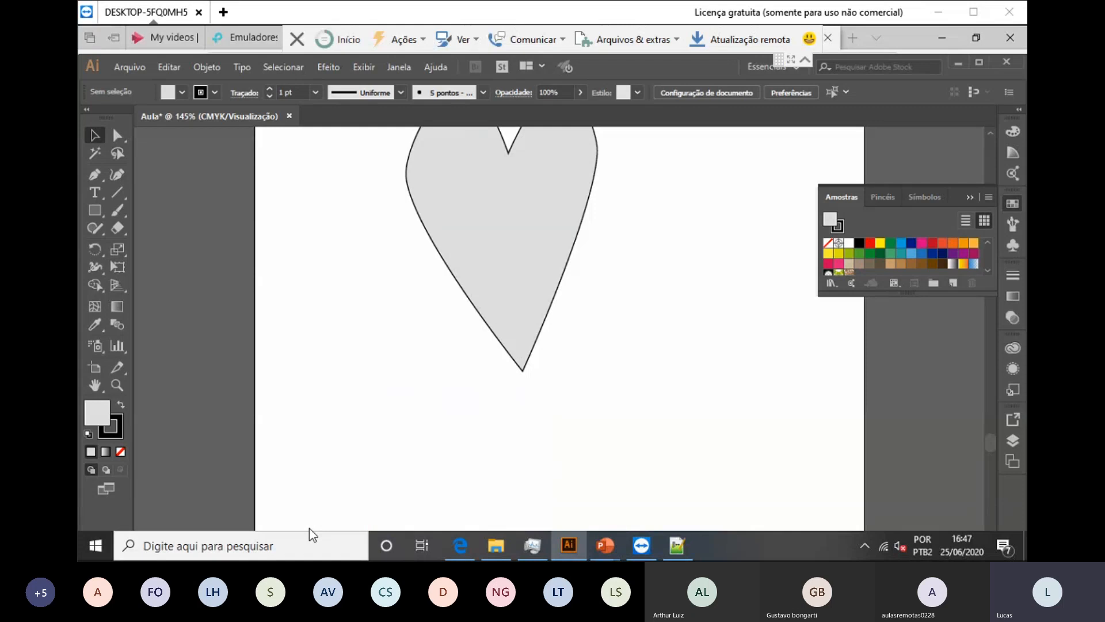
pyautogui.press('t')
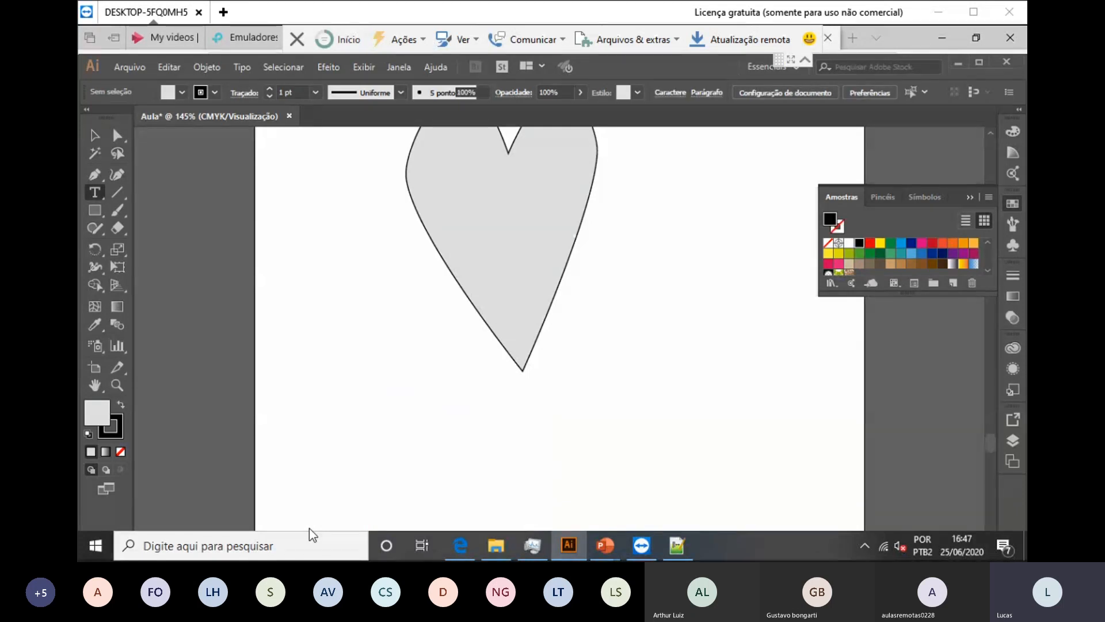
pyautogui.click(336, 413)
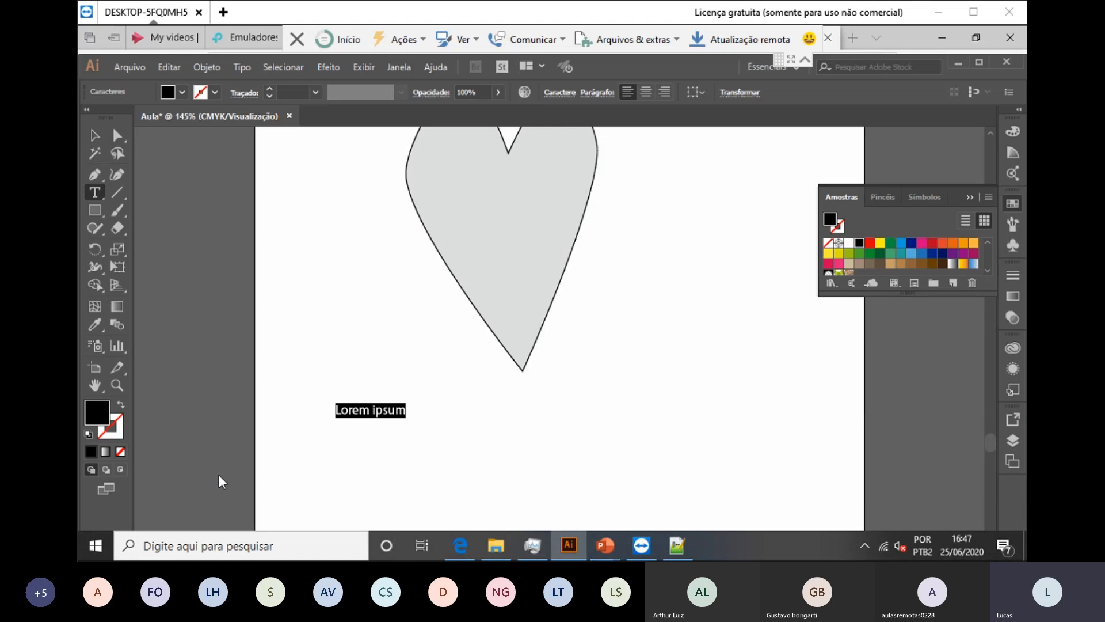
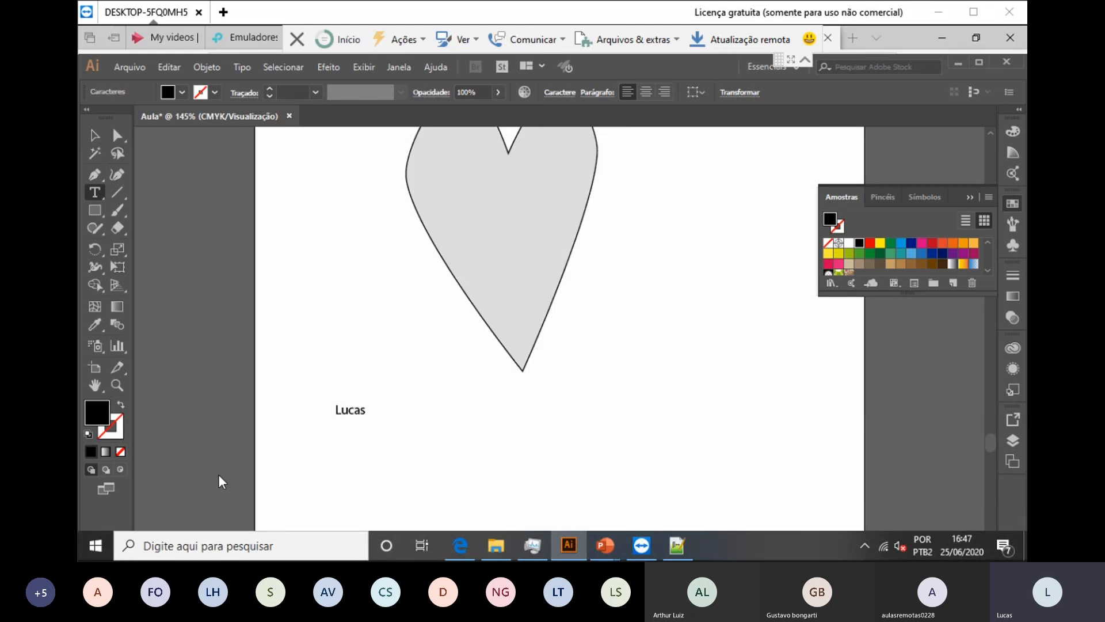
pyautogui.write('Curso de')
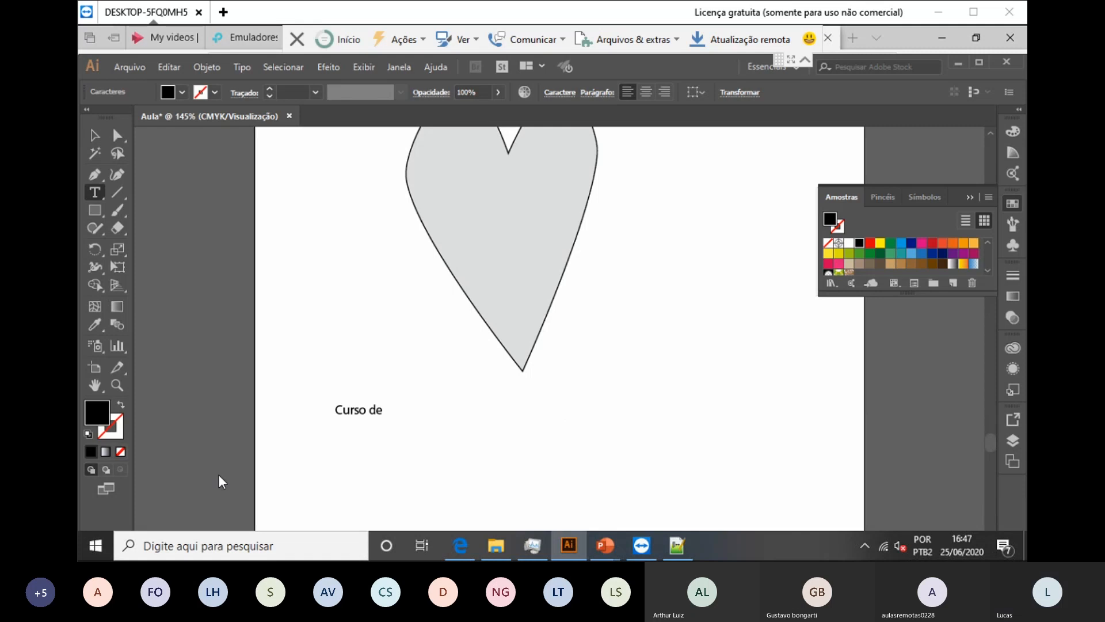
pyautogui.write(' Informá')
pyautogui.write('tica - Illustr')
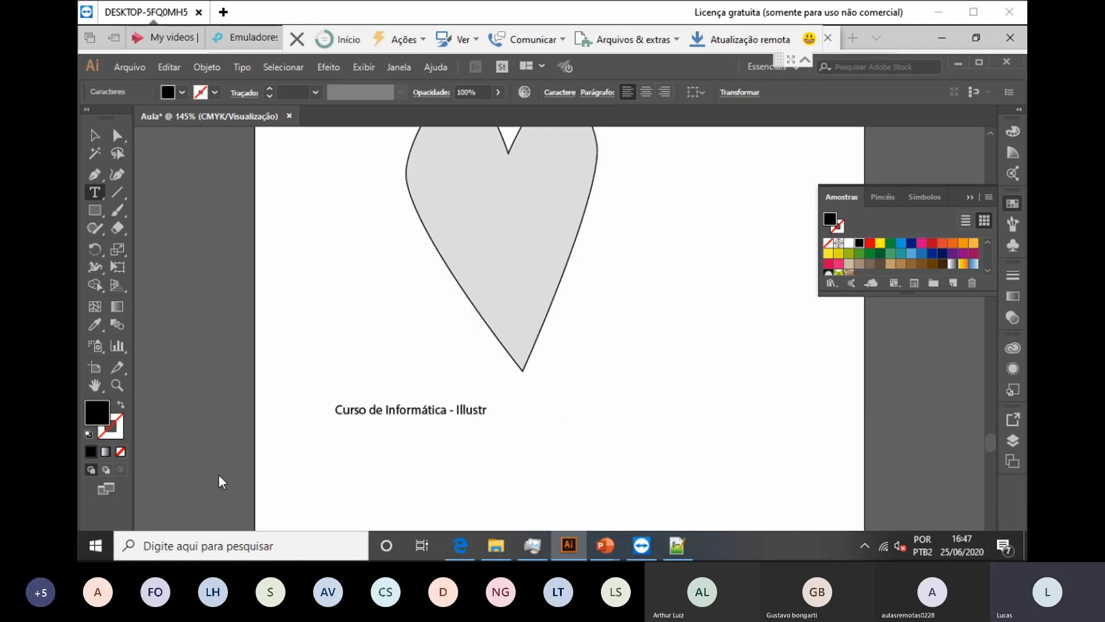
pyautogui.write('ator')
# Step: Move the caption under the leaf shape, undoing the accidental flip
pyautogui.click(95, 134)
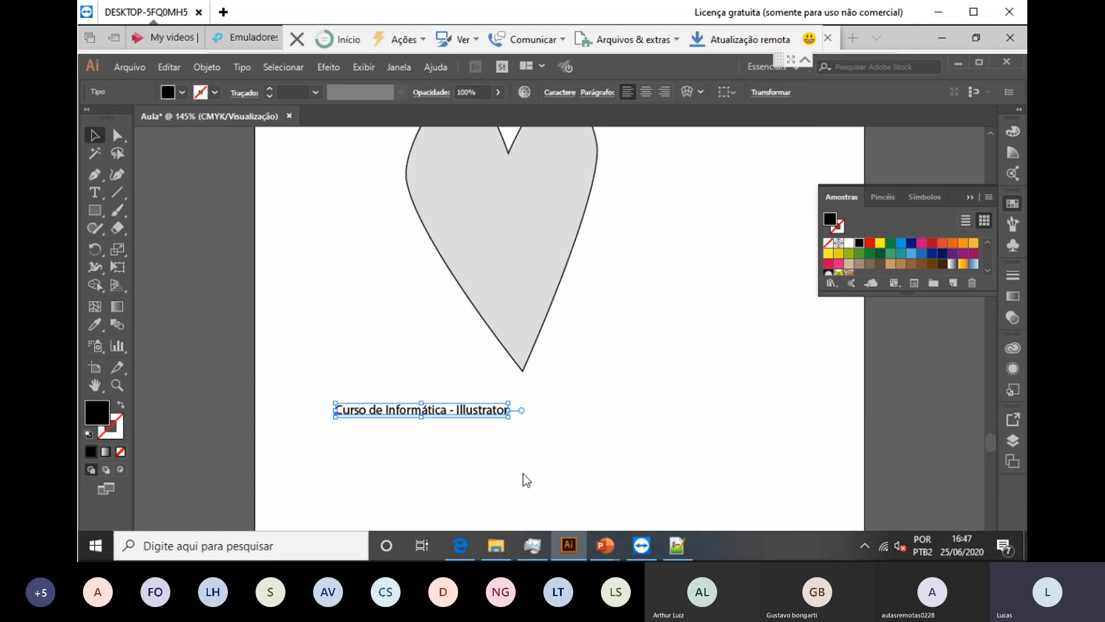
pyautogui.moveTo(423, 411); pyautogui.dragTo(520, 407)
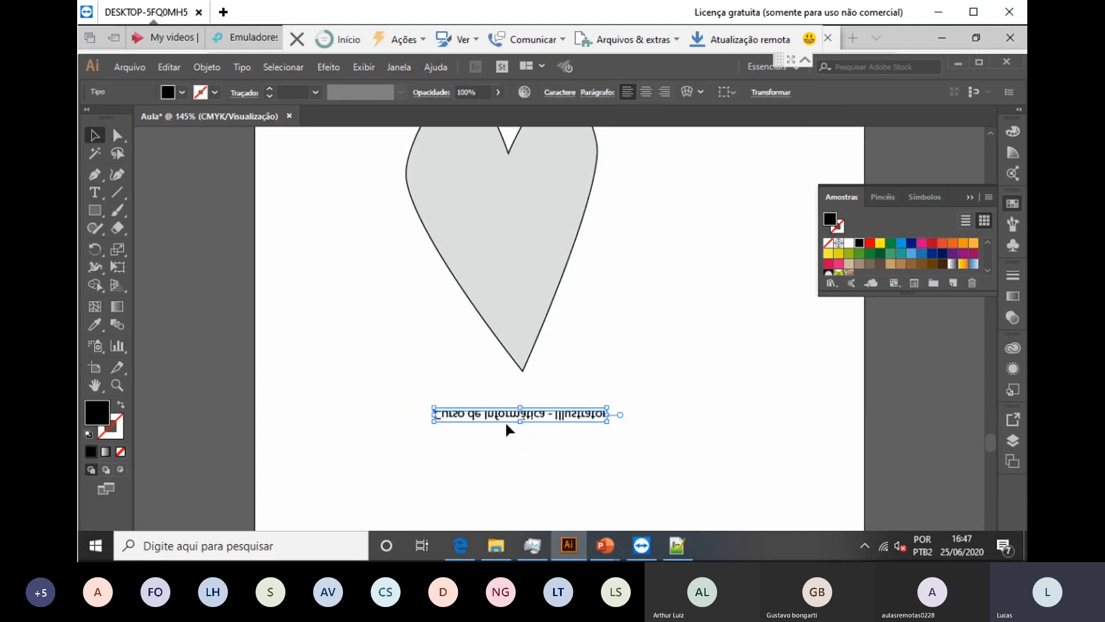
pyautogui.hotkey('ctrl', 'z')
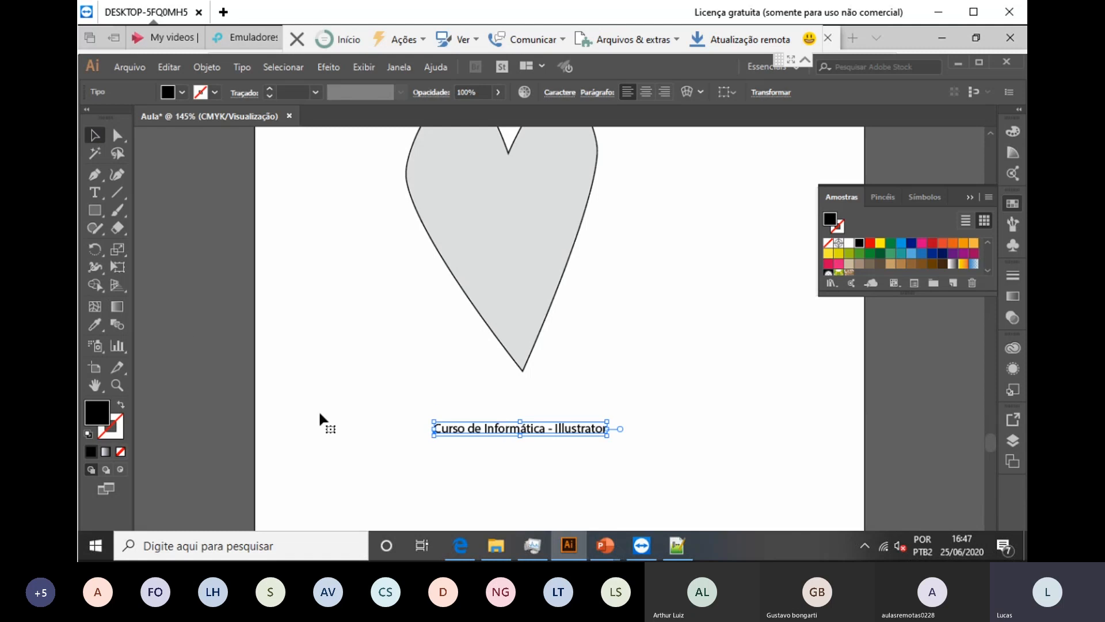
pyautogui.click(95, 194)
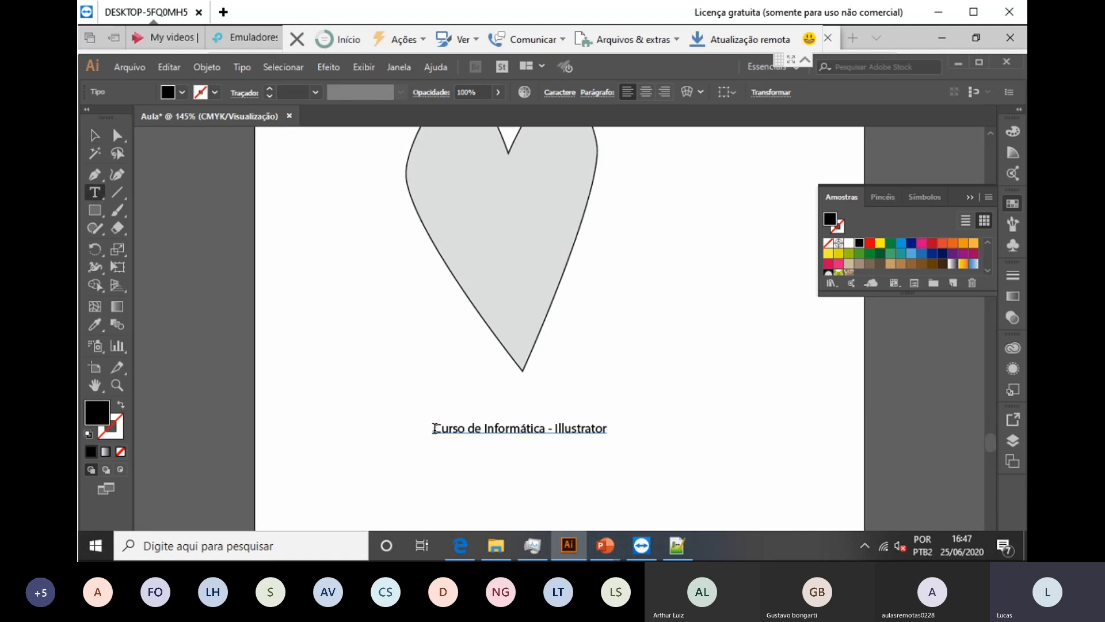
# Step: Select the caption text and apply the Poor Richard font
pyautogui.moveTo(435, 429); pyautogui.dragTo(628, 428)
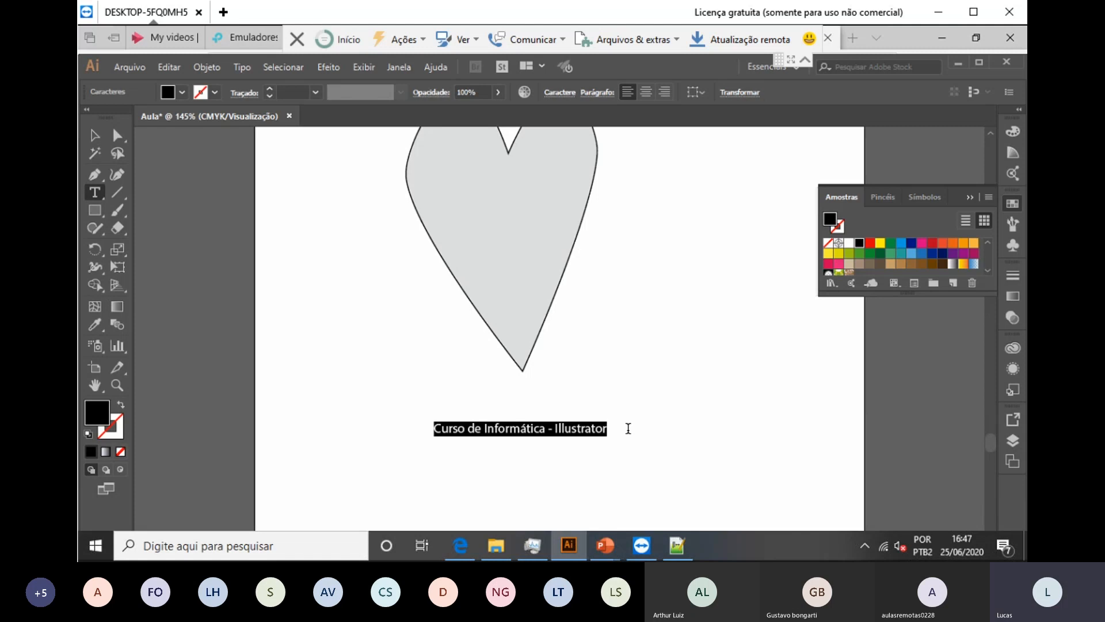
pyautogui.click(557, 93)
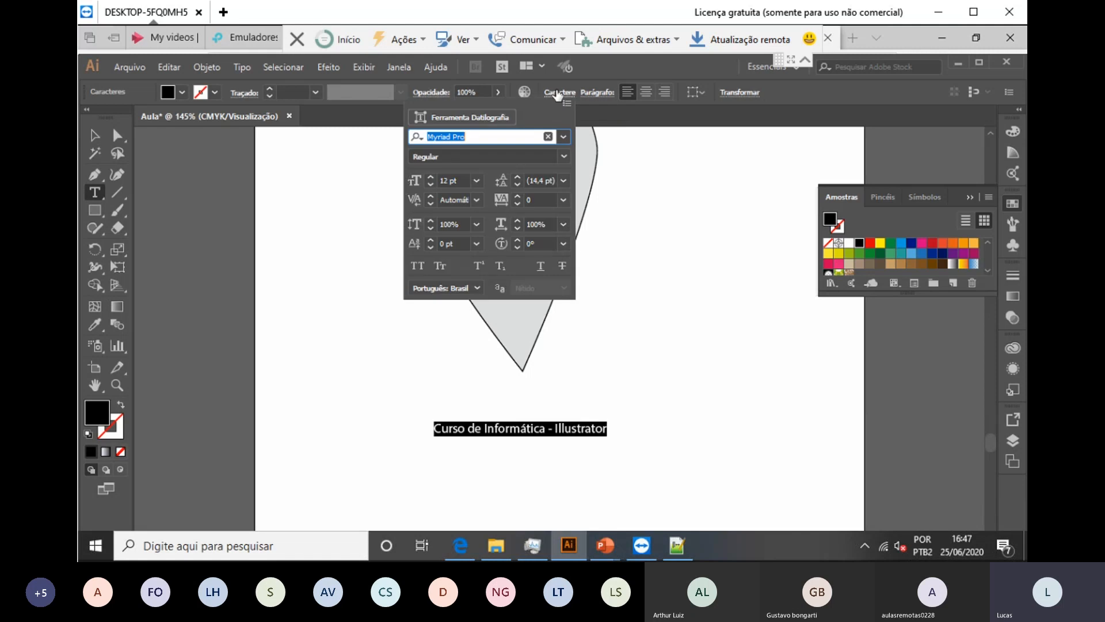
pyautogui.click(564, 137)
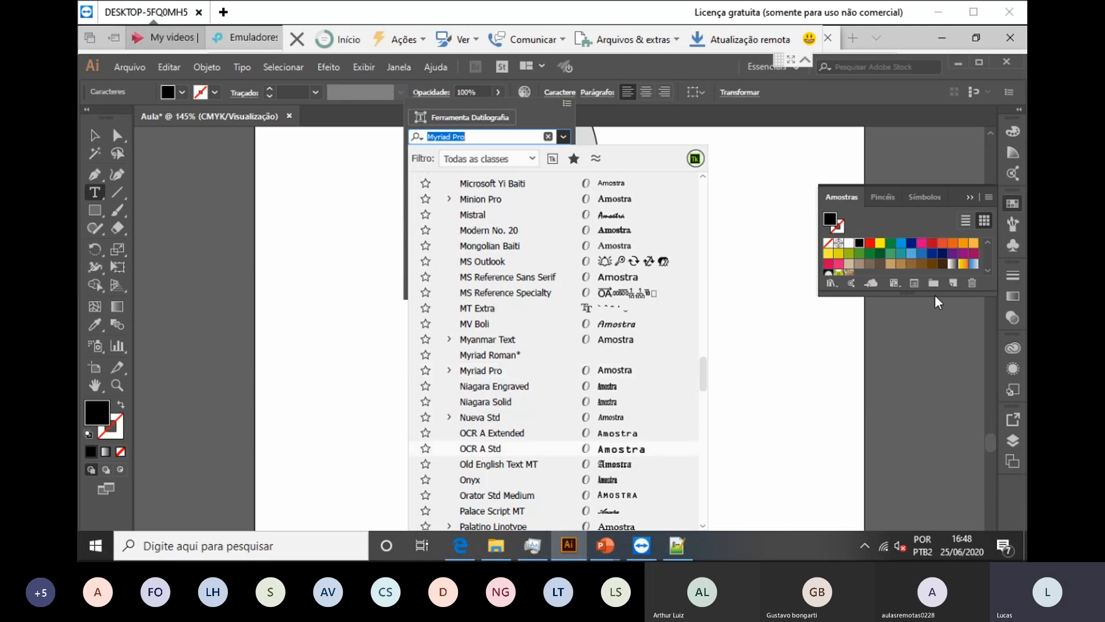
pyautogui.scroll(-14, 518, 293)
pyautogui.scroll(-4, 557, 276)
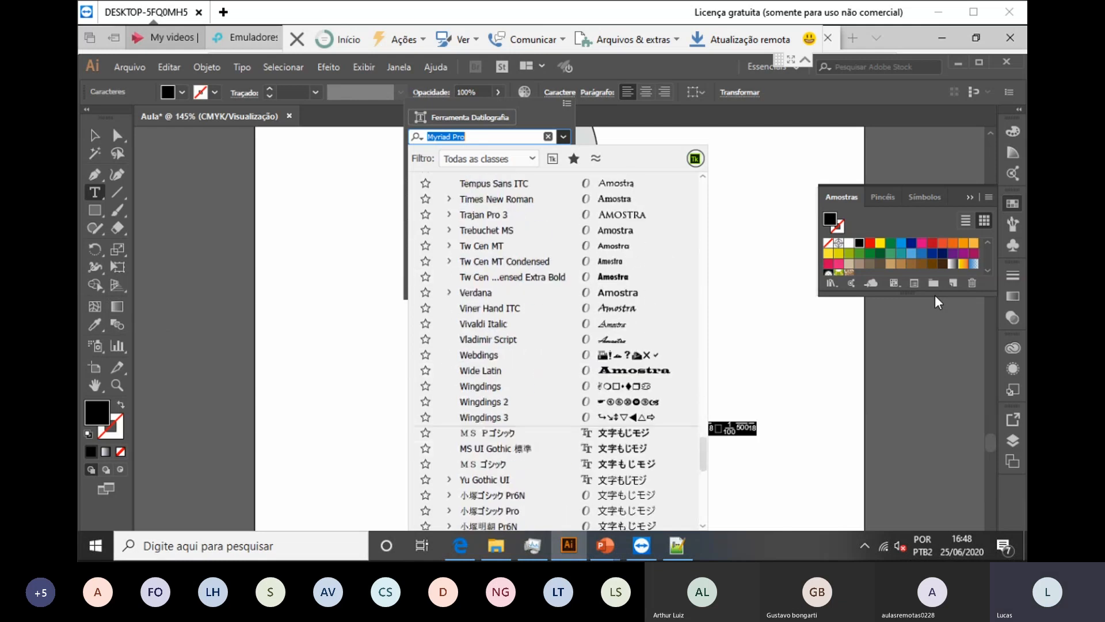
pyautogui.scroll(-5, 558, 277)
pyautogui.scroll(5, 558, 276)
pyautogui.scroll(8, 558, 277)
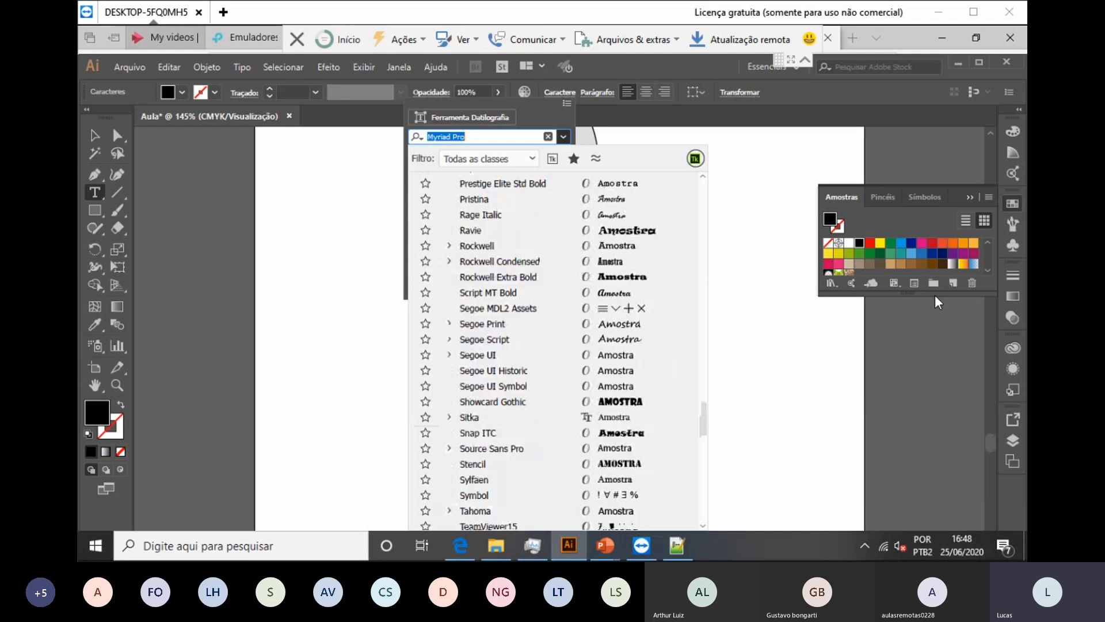
pyautogui.click(506, 293)
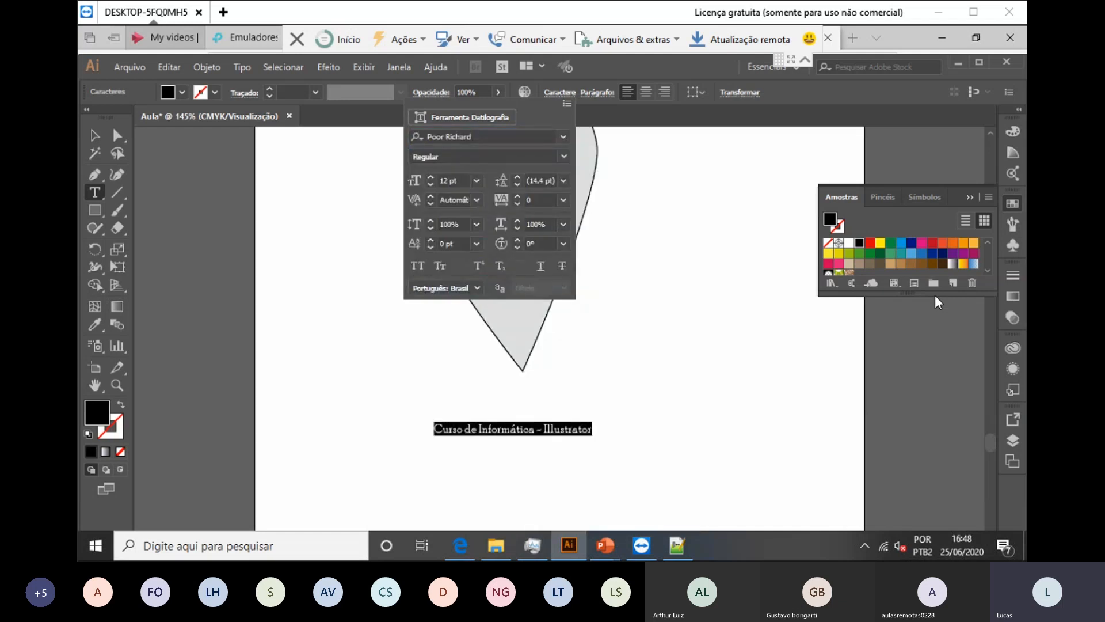
# Step: Raise the caption's font size to 28 pt
pyautogui.click(464, 136)
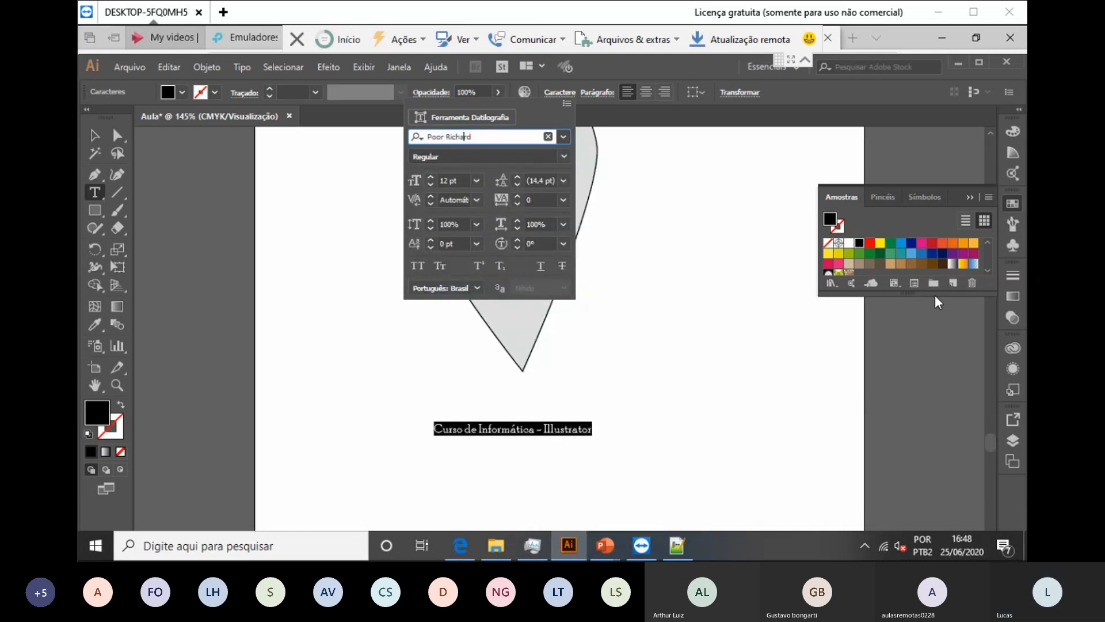
pyautogui.hotkey('ctrl', 'a')
pyautogui.press('BackSpace')
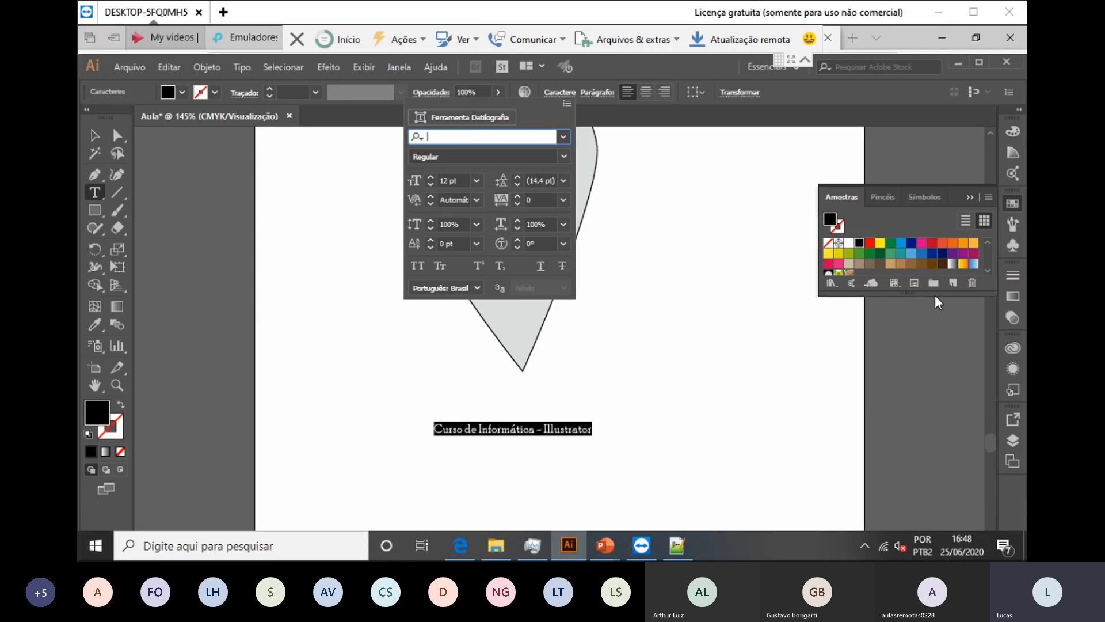
pyautogui.click(430, 176)
pyautogui.click(430, 176)
pyautogui.click(430, 176)
pyautogui.click(430, 176)
pyautogui.click(430, 177)
pyautogui.click(430, 176)
pyautogui.click(431, 177)
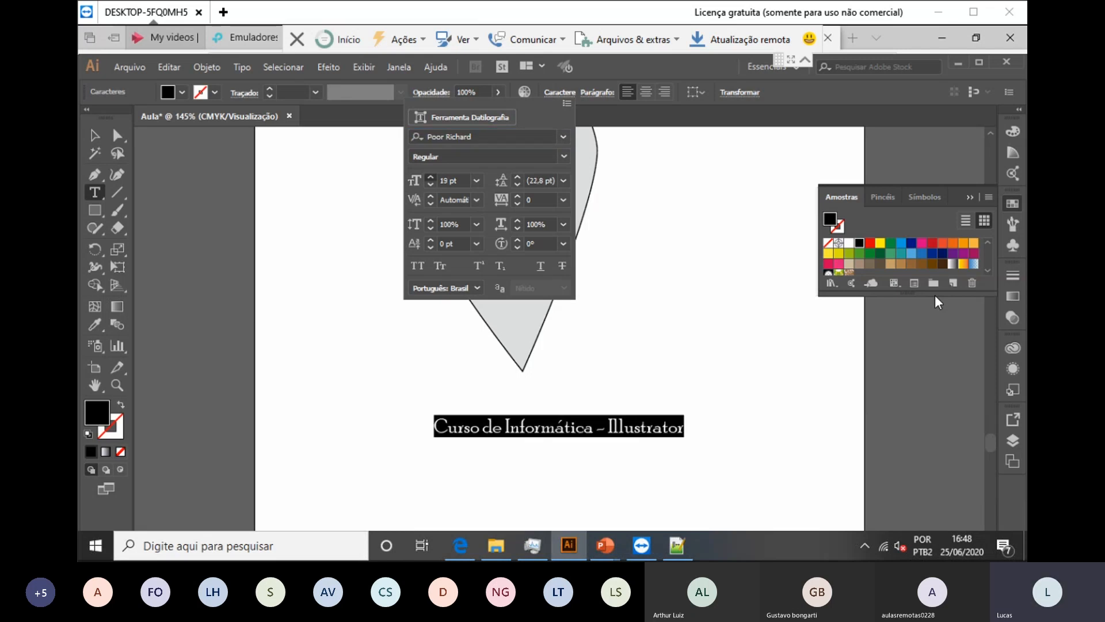
pyautogui.press('Up')
pyautogui.press('Up')
pyautogui.press('Up')
pyautogui.press('Up')
pyautogui.press('Up')
pyautogui.press('Up')
pyautogui.press('Up')
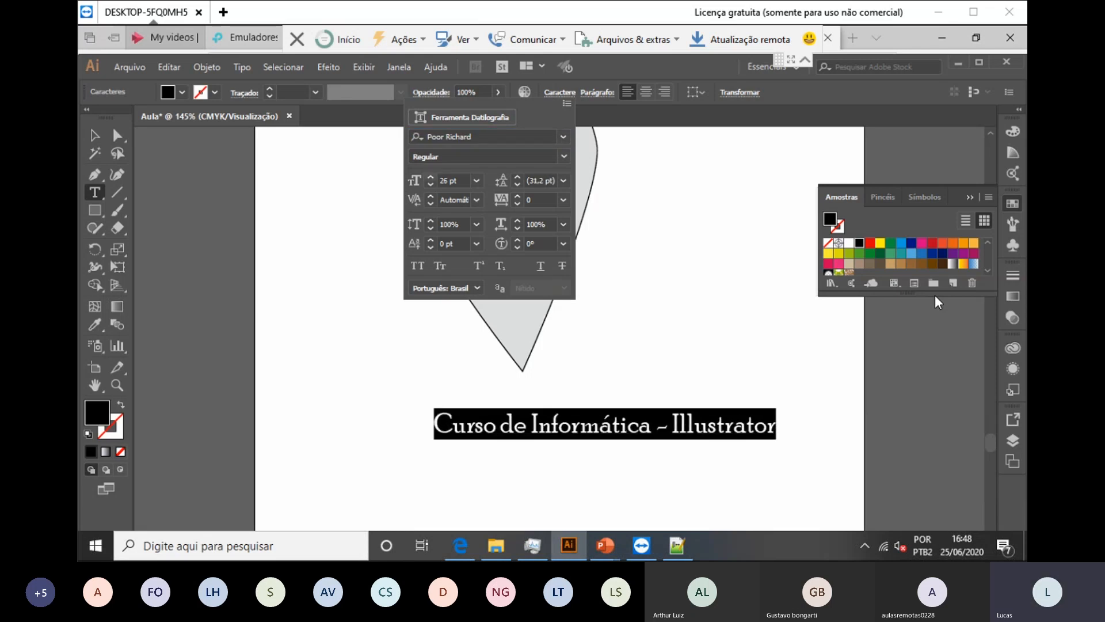
pyautogui.press('Up')
pyautogui.press('Up')
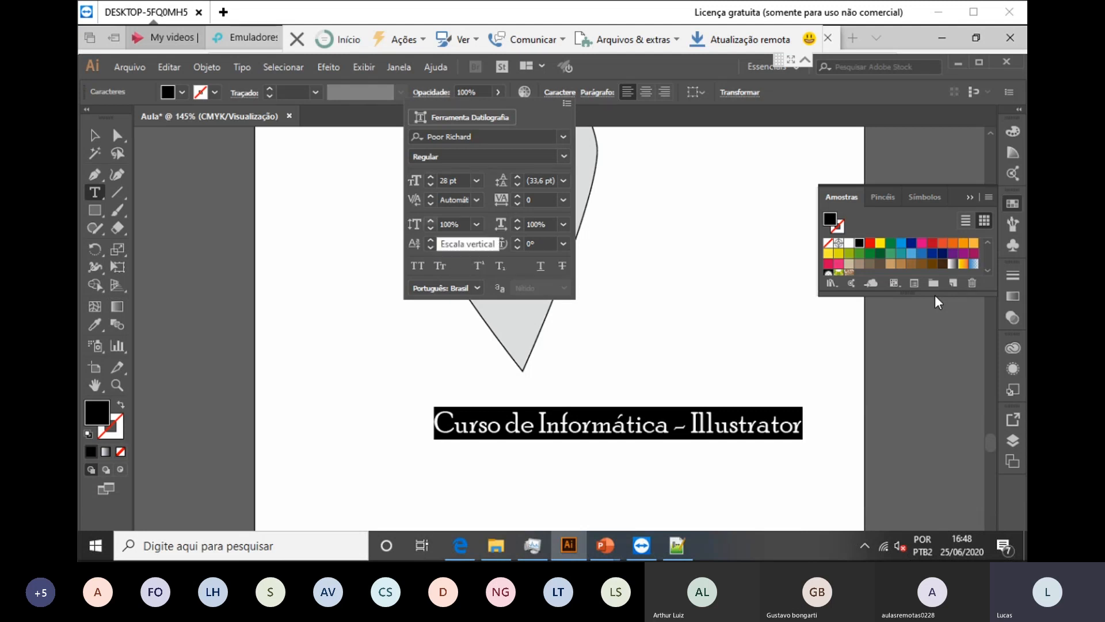
# Step: Stretch the caption to 107% vertical and 103% horizontal scale, leaving kerning automatic
pyautogui.press('Up')
pyautogui.press('Up')
pyautogui.press('Up')
pyautogui.press('Up')
pyautogui.press('Up')
pyautogui.press('Up')
pyautogui.press('Up')
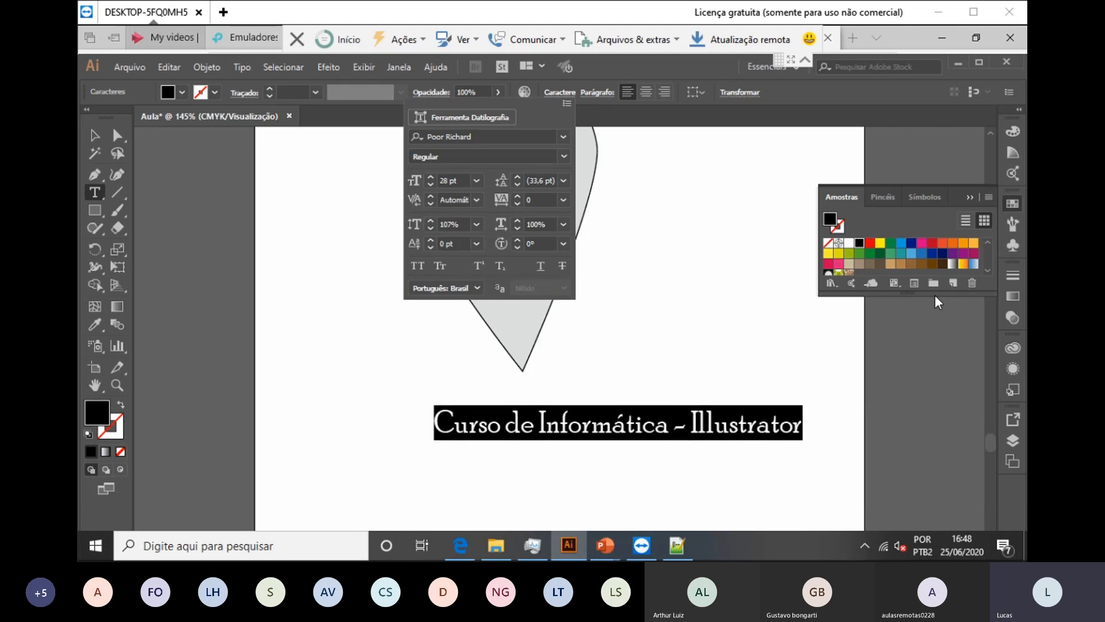
pyautogui.press('Up')
pyautogui.press('Up')
pyautogui.press('Up')
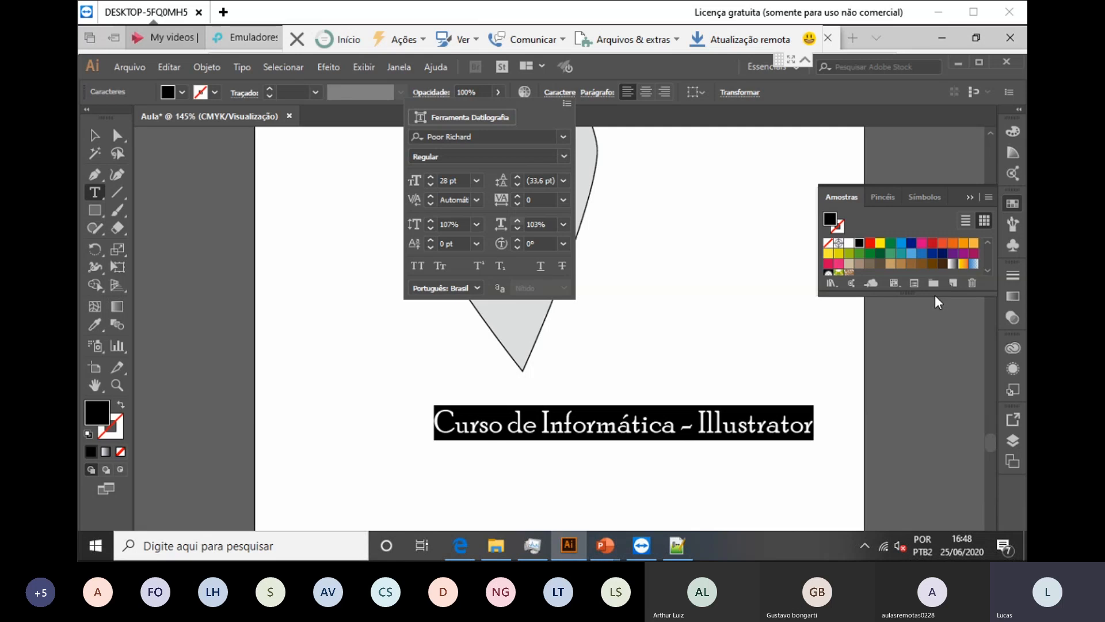
pyautogui.press('Up')
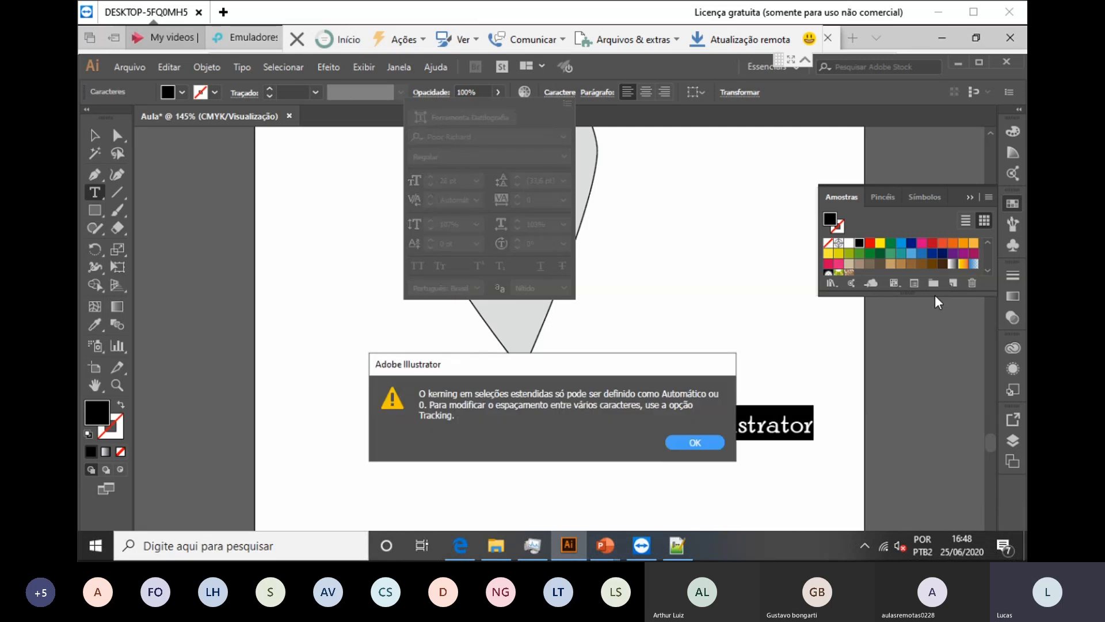
pyautogui.press('Return')
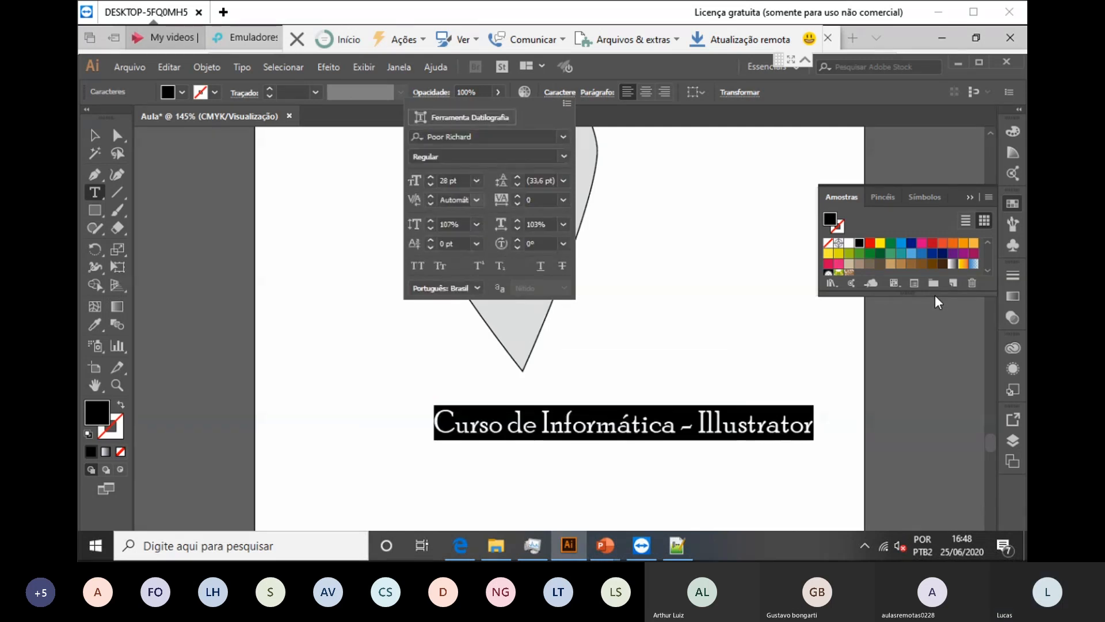
pyautogui.press('Escape')
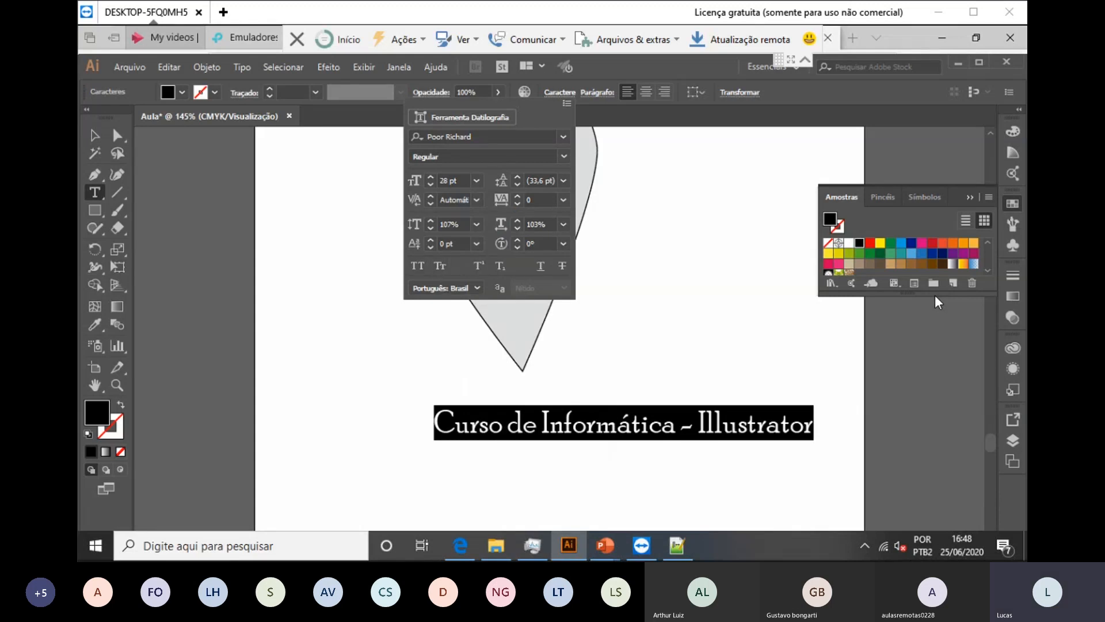
pyautogui.press('Escape')
pyautogui.press('Escape')
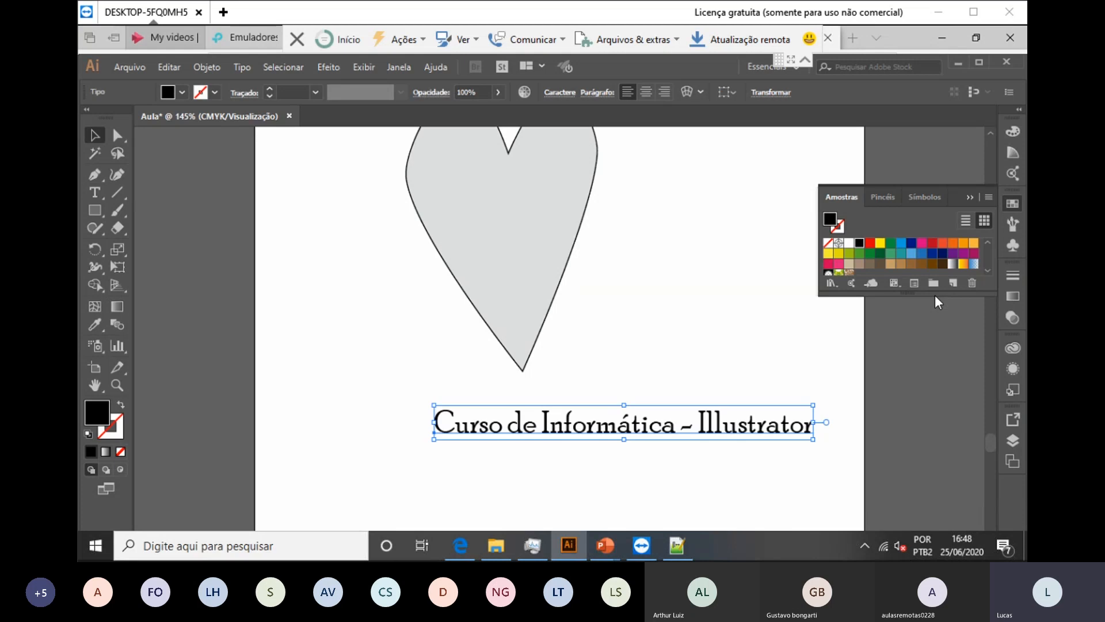
# Step: Drag the enlarged caption left and slightly up beneath the leaf, then deselect it
pyautogui.moveTo(653, 427); pyautogui.dragTo(588, 418)
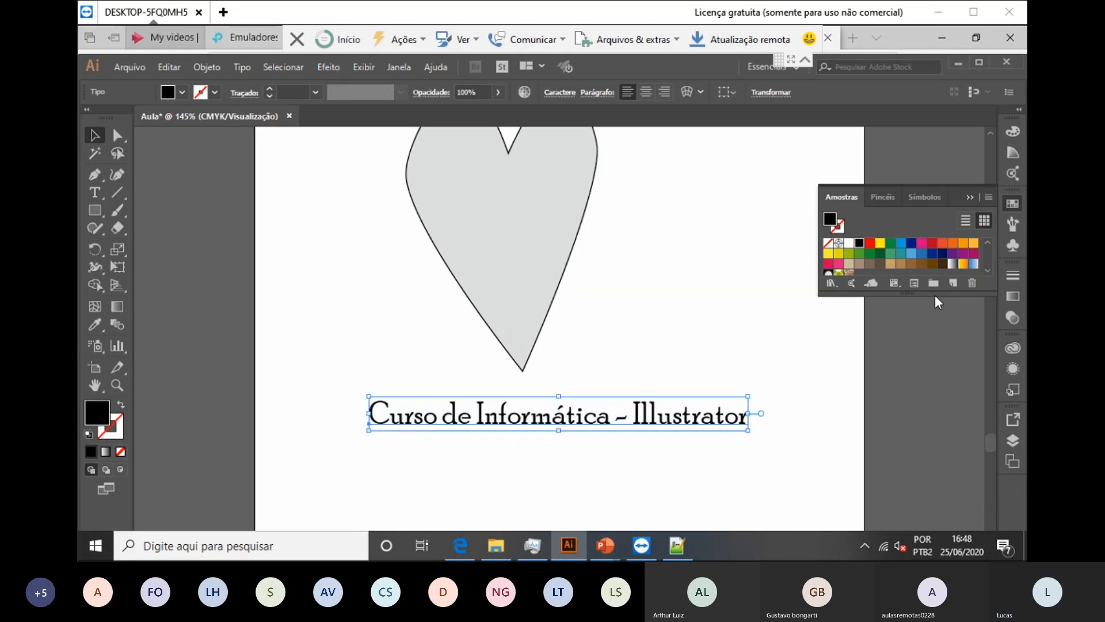
pyautogui.hotkey('ctrl', 'shift', 'a')
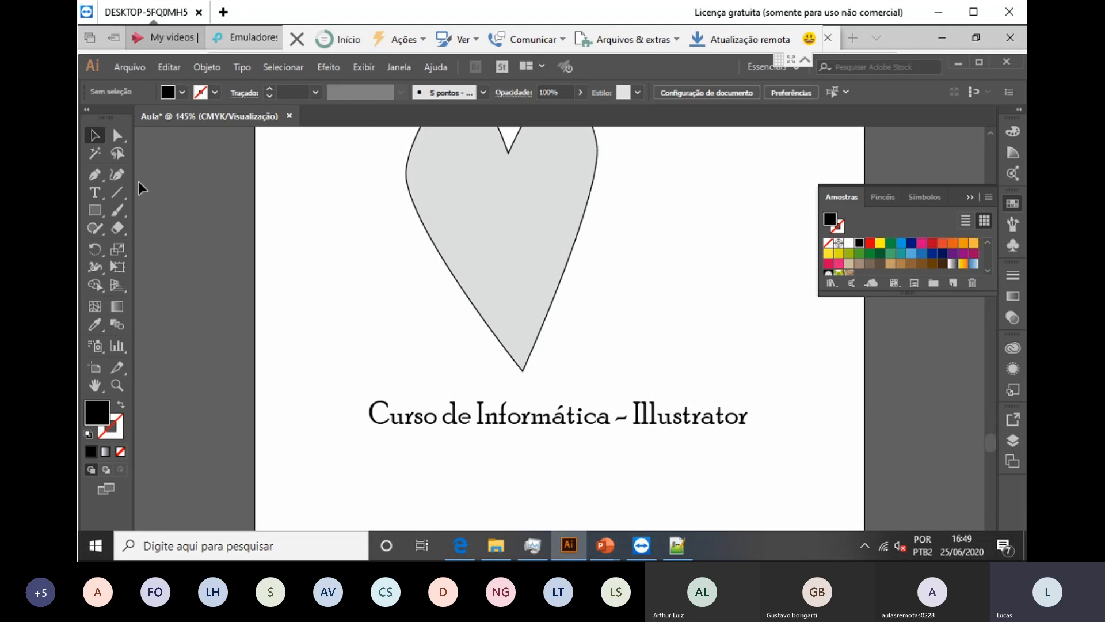
# Step: Draw a straight line under the caption with the Line Segment tool
pyautogui.click(99, 211)
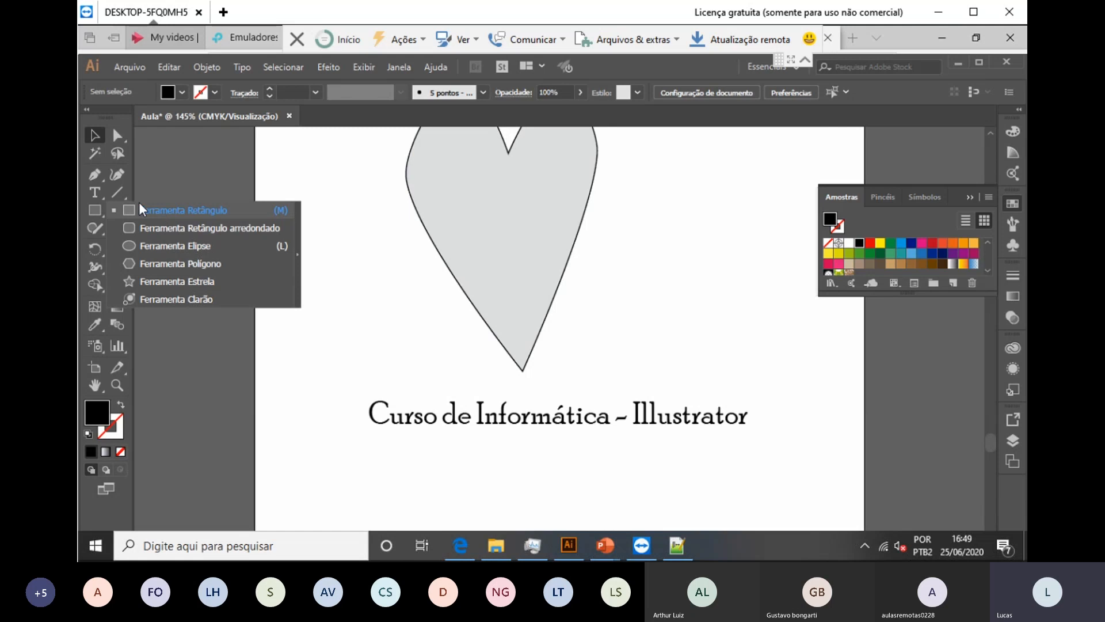
pyautogui.click(116, 191)
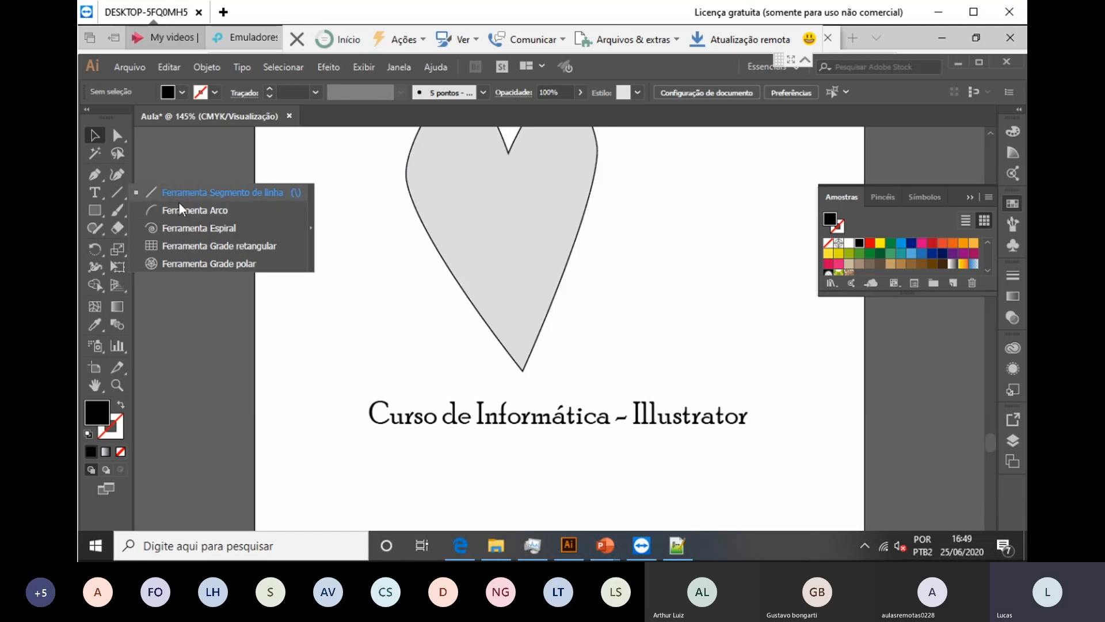
pyautogui.click(193, 193)
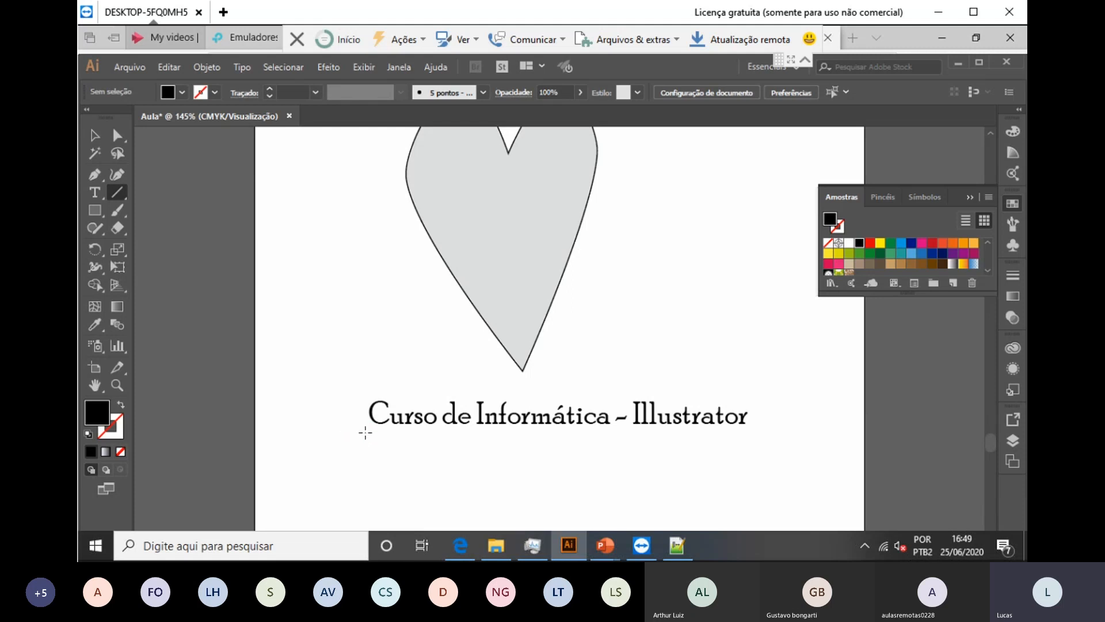
pyautogui.moveTo(366, 432); pyautogui.dragTo(758, 430)
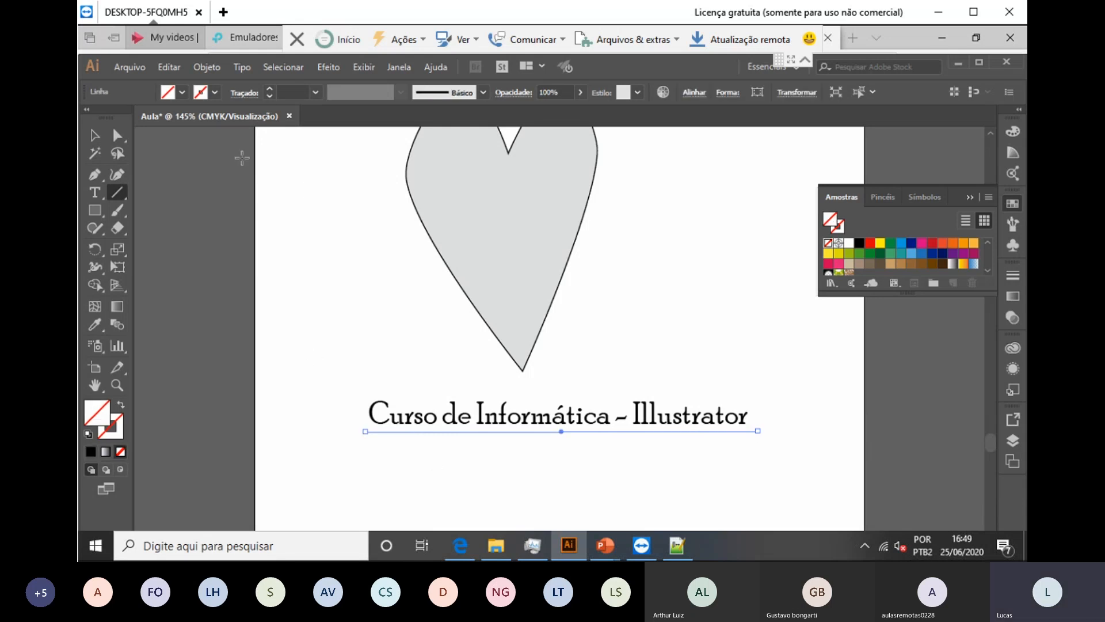
# Step: Give the underline a 5 pt red stroke
pyautogui.click(270, 88)
pyautogui.click(270, 88)
pyautogui.click(269, 88)
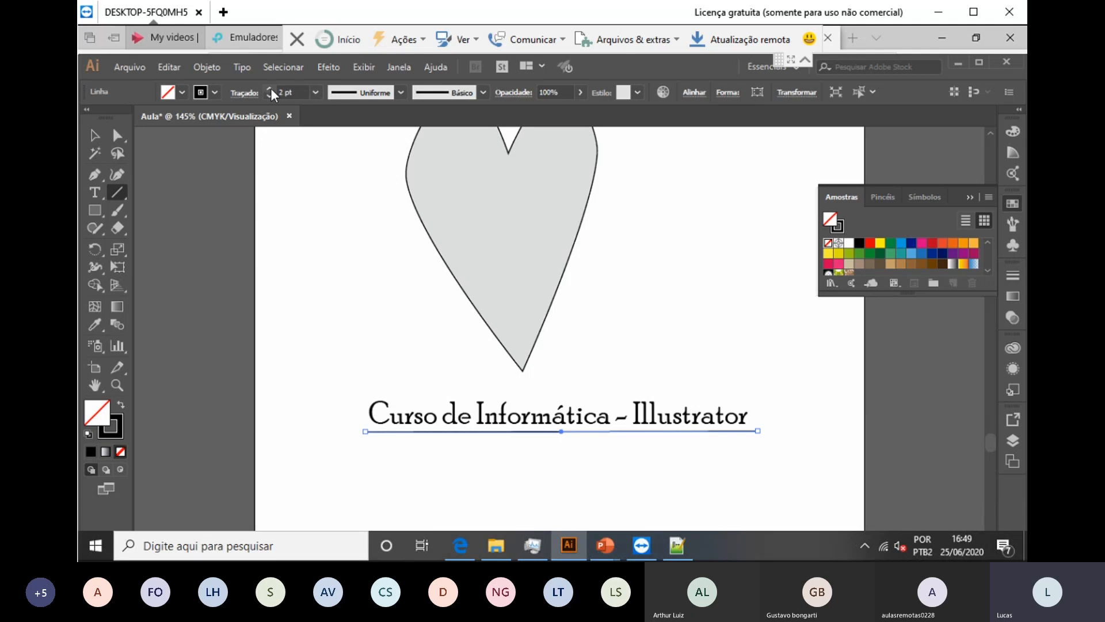
pyautogui.click(270, 88)
pyautogui.click(269, 88)
pyautogui.click(215, 93)
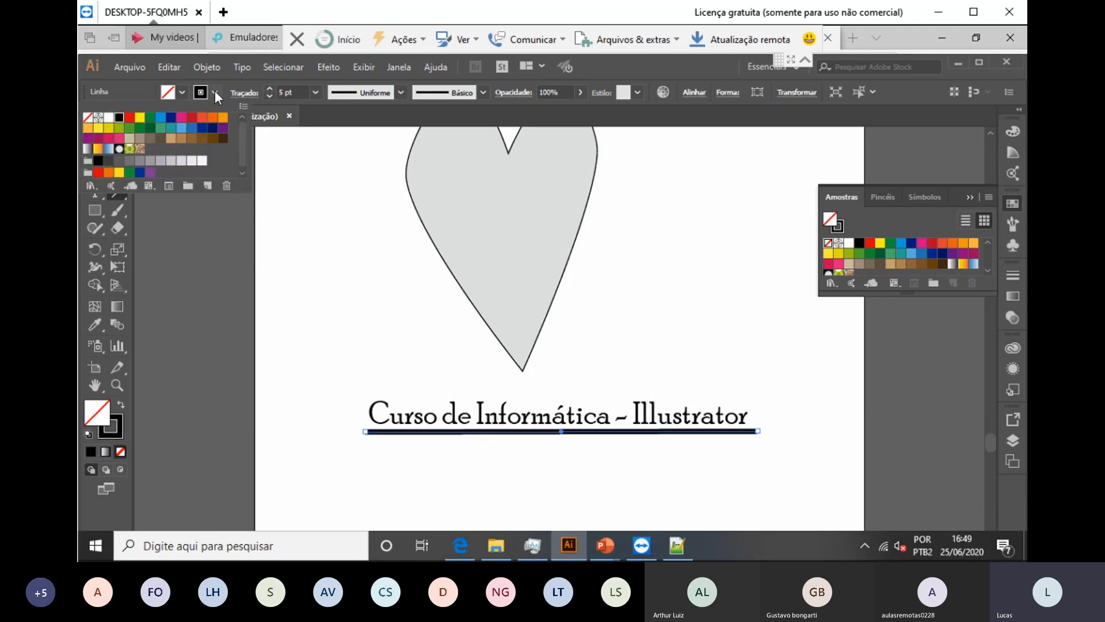
pyautogui.click(191, 117)
pyautogui.click(461, 337)
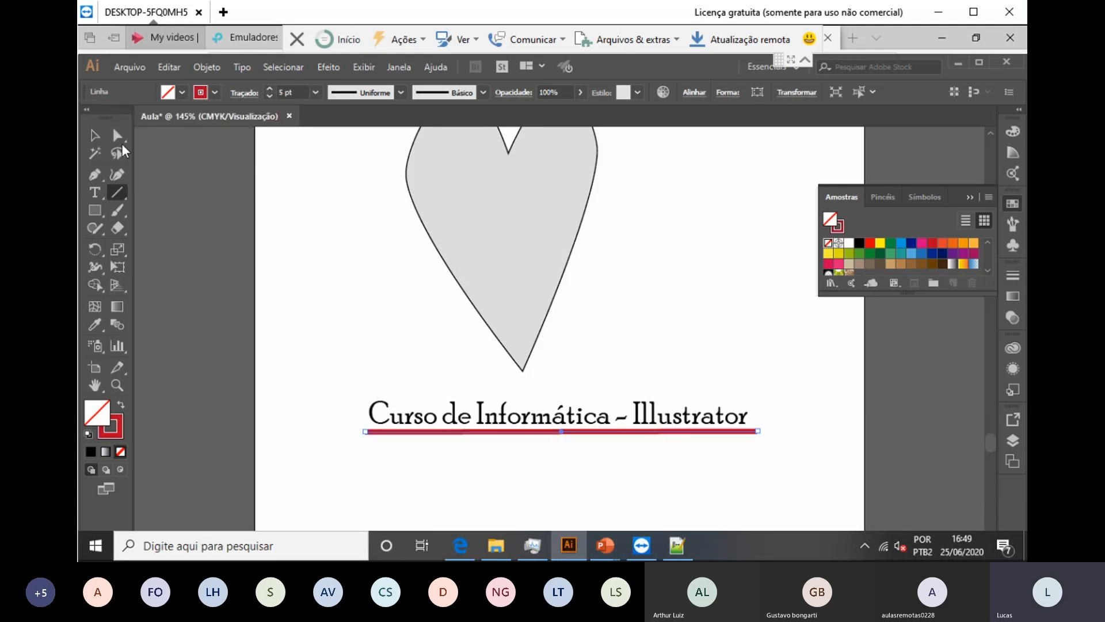
# Step: Paint a short red Paintbrush stroke left of the heart
pyautogui.click(117, 135)
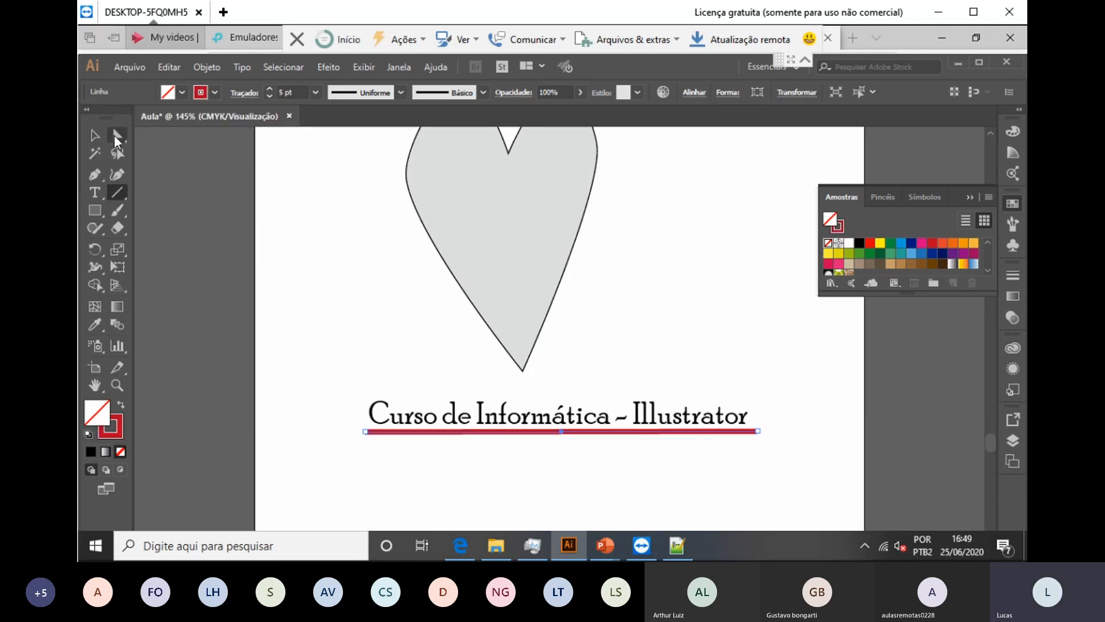
pyautogui.click(110, 189)
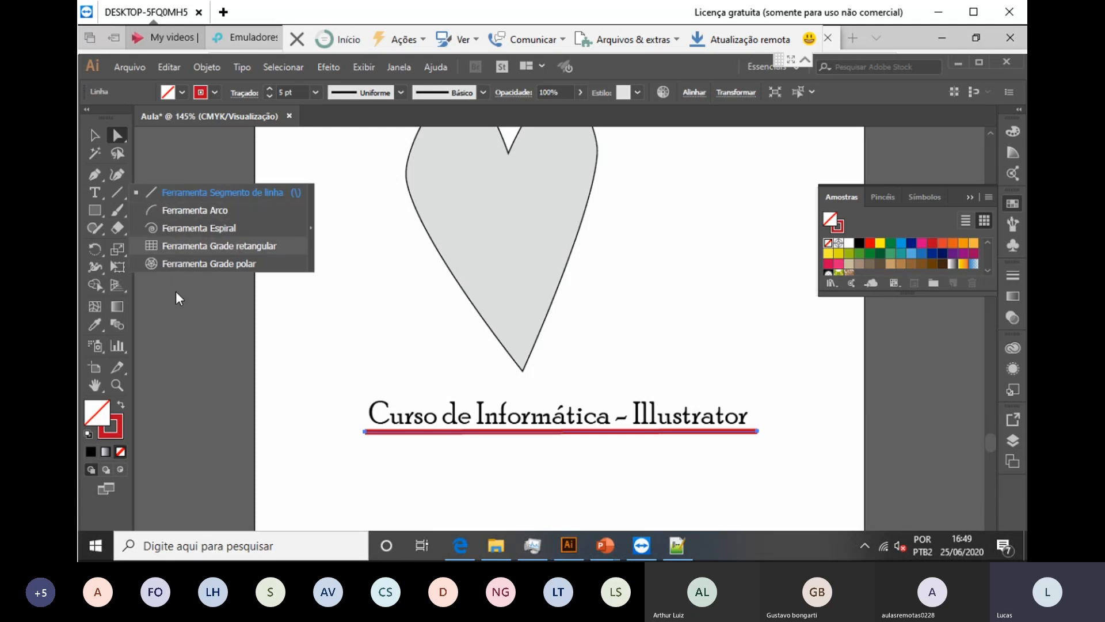
pyautogui.click(180, 326)
pyautogui.click(119, 210)
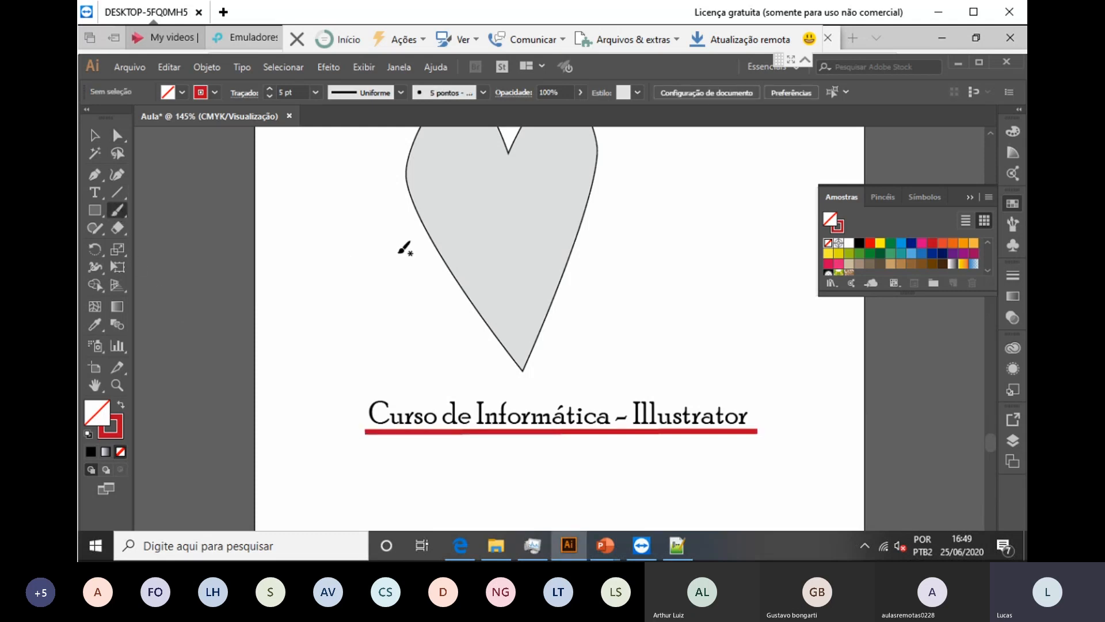
pyautogui.moveTo(350, 266)
pyautogui.mouseDown()
pyautogui.moveTo(386, 244)
pyautogui.moveTo(352, 266)
pyautogui.mouseUp()
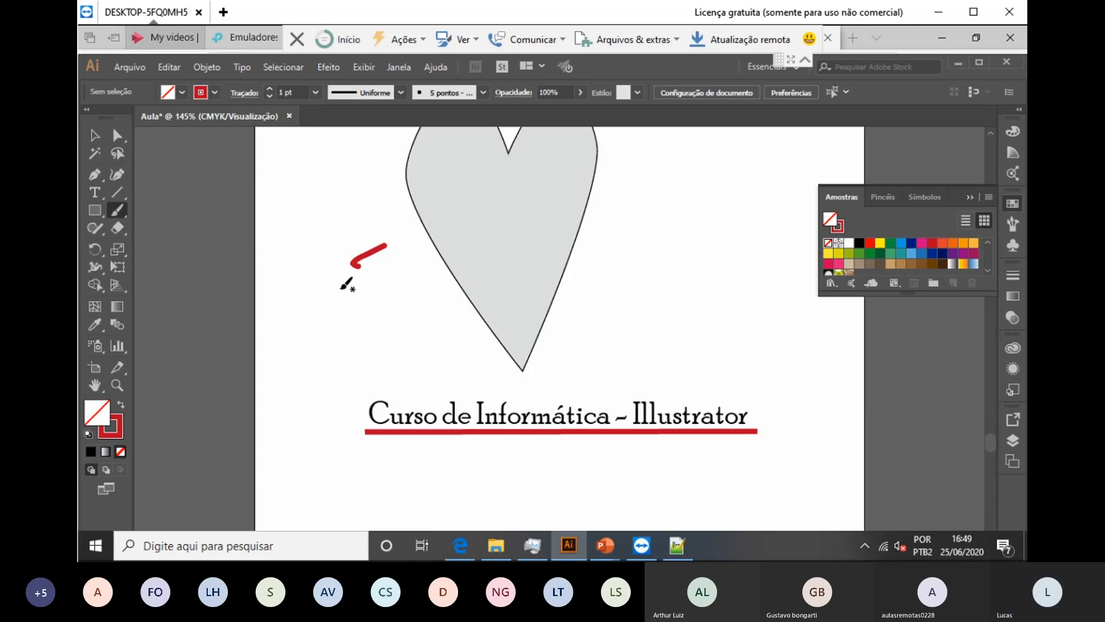
# Step: Undo the short red brush stroke beside the heart
pyautogui.hotkey('ctrl', 'z')
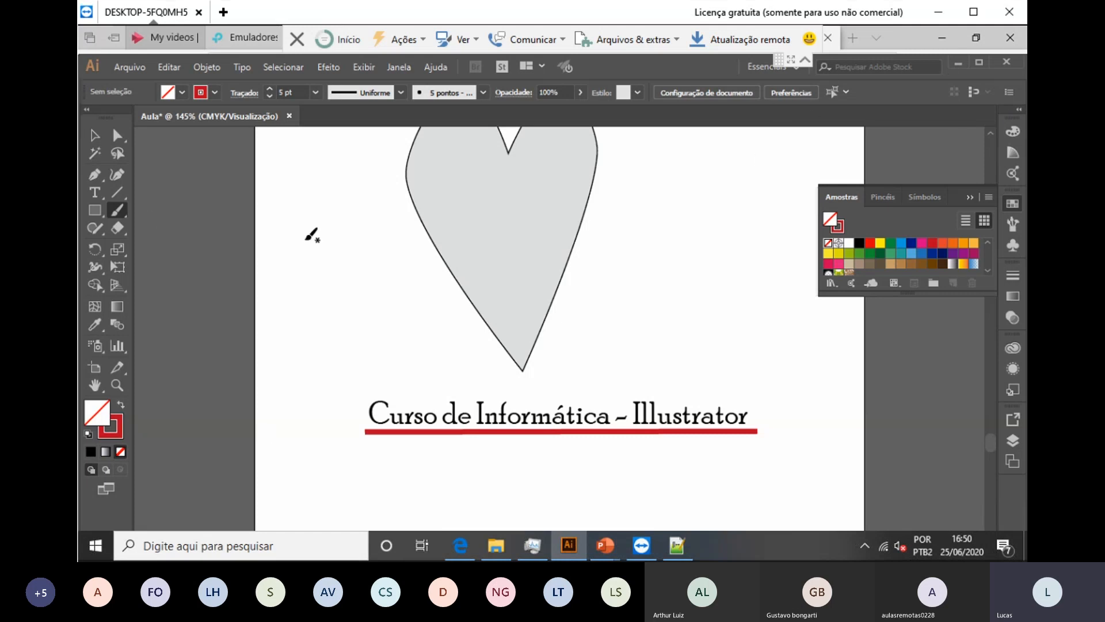
# Step: Delete the heart and draw a closed four-corner shape with the Pen tool in its place
pyautogui.click(96, 136)
pyautogui.click(526, 249)
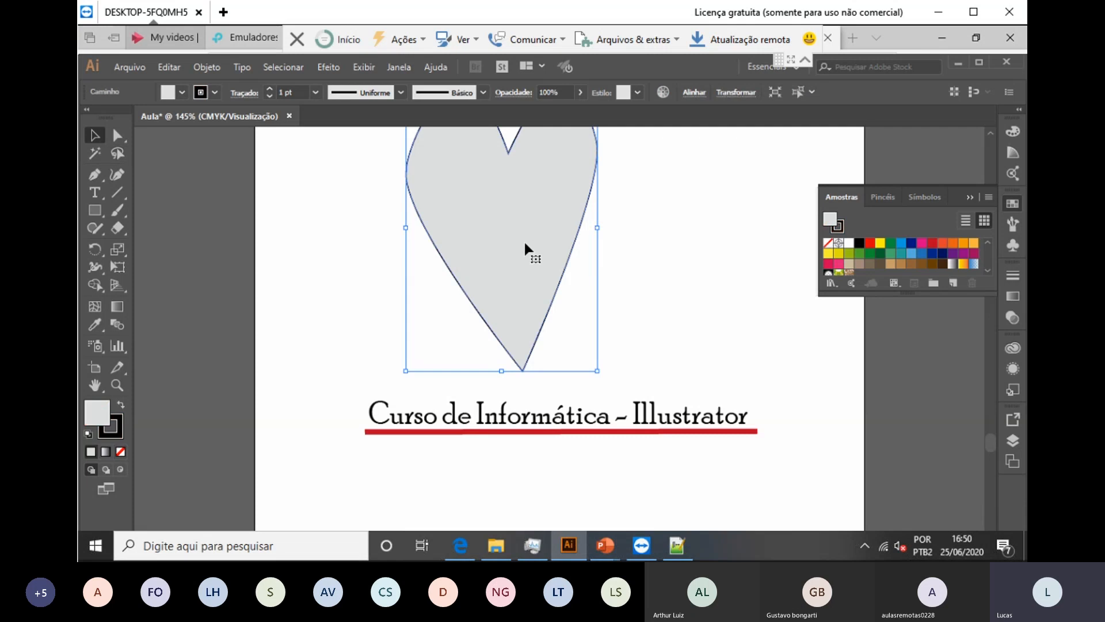
pyautogui.press('Delete')
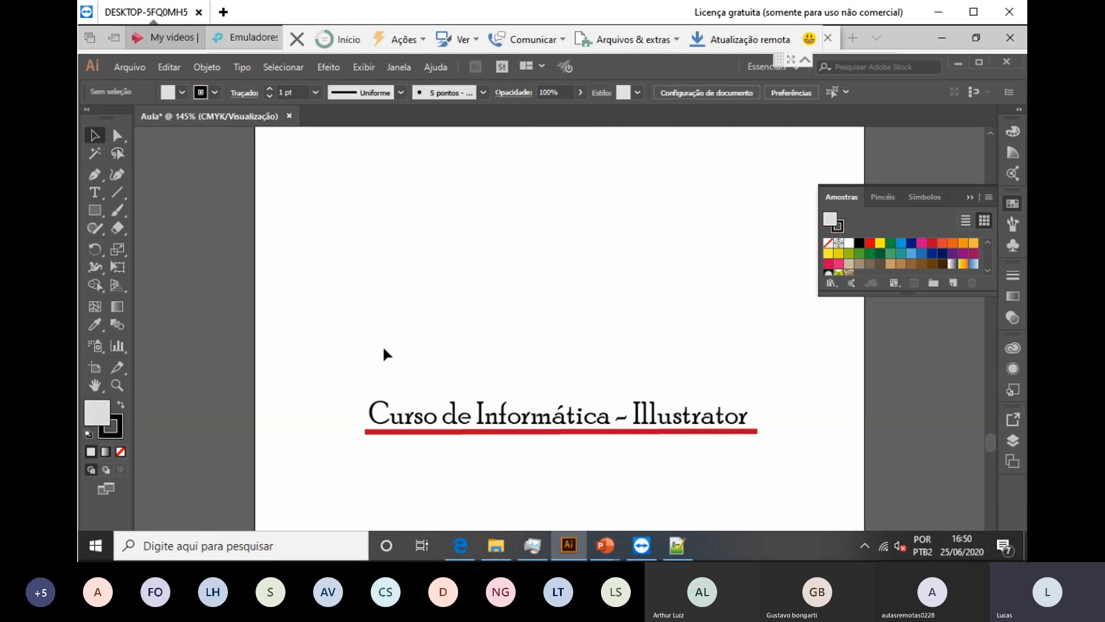
pyautogui.press('p')
pyautogui.click(473, 290)
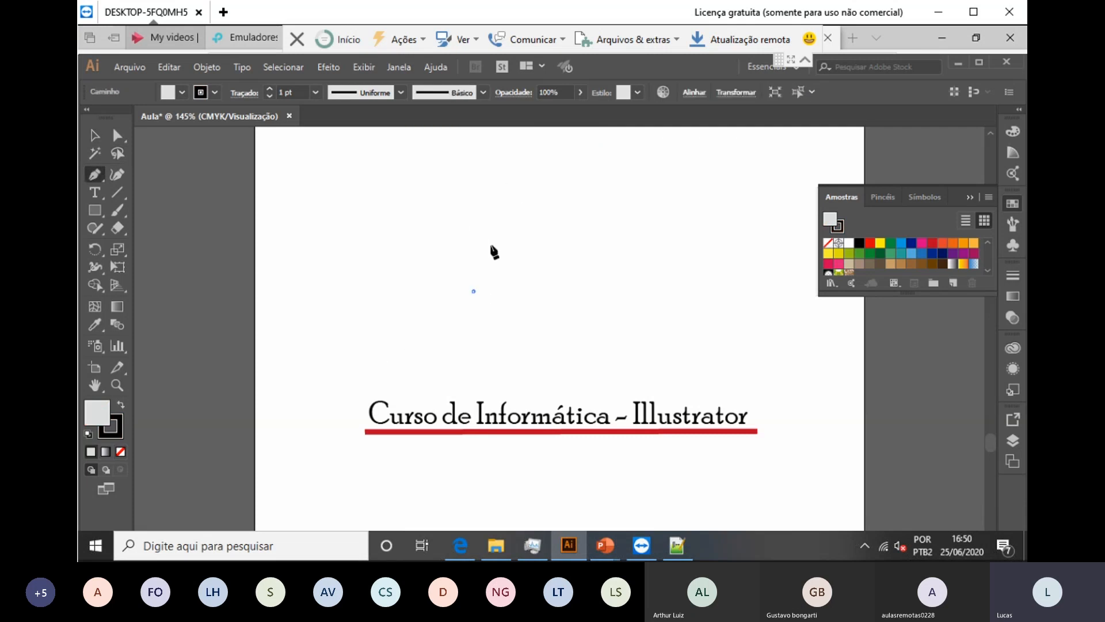
pyautogui.click(507, 194)
pyautogui.click(612, 184)
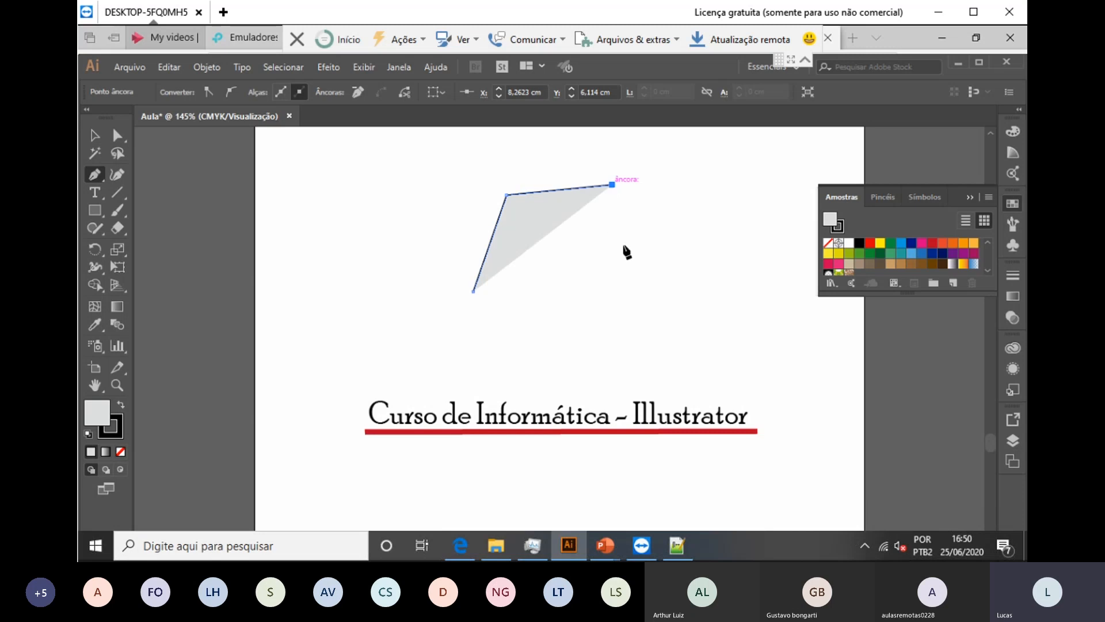
pyautogui.click(580, 273)
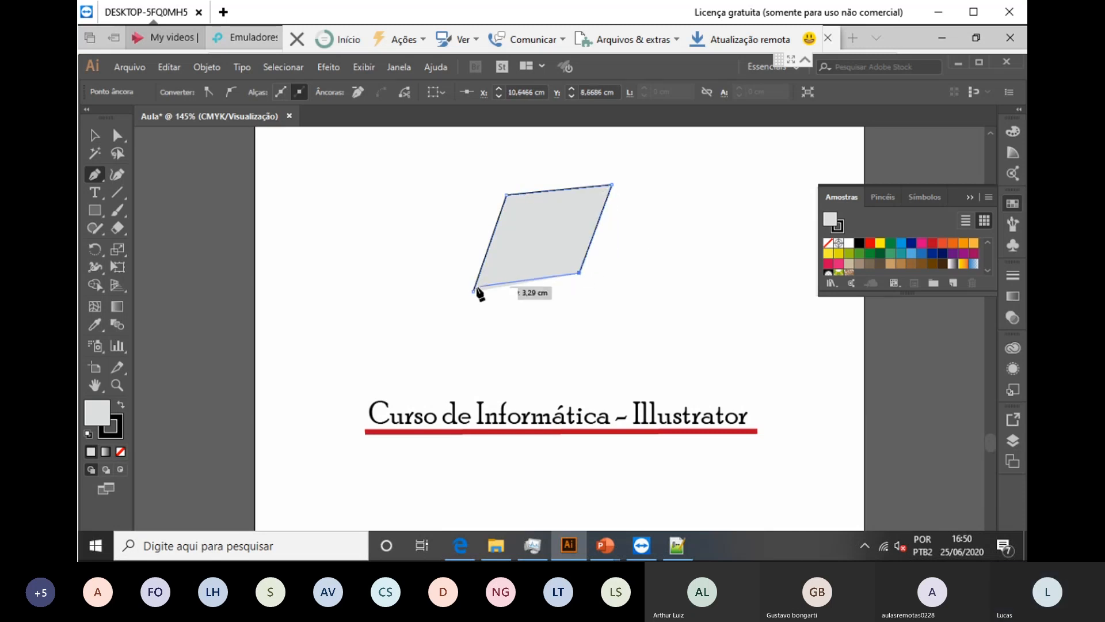
pyautogui.click(473, 291)
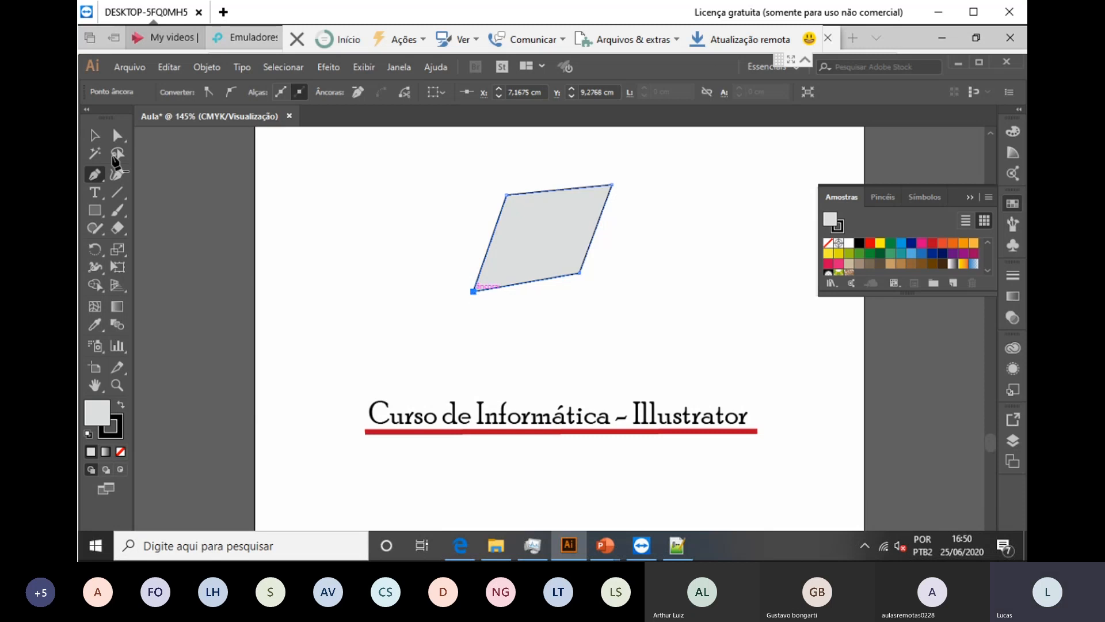
# Step: Smooth two opposite corners into curves to form a pointed leaf, then move it right above the caption
pyautogui.click(118, 134)
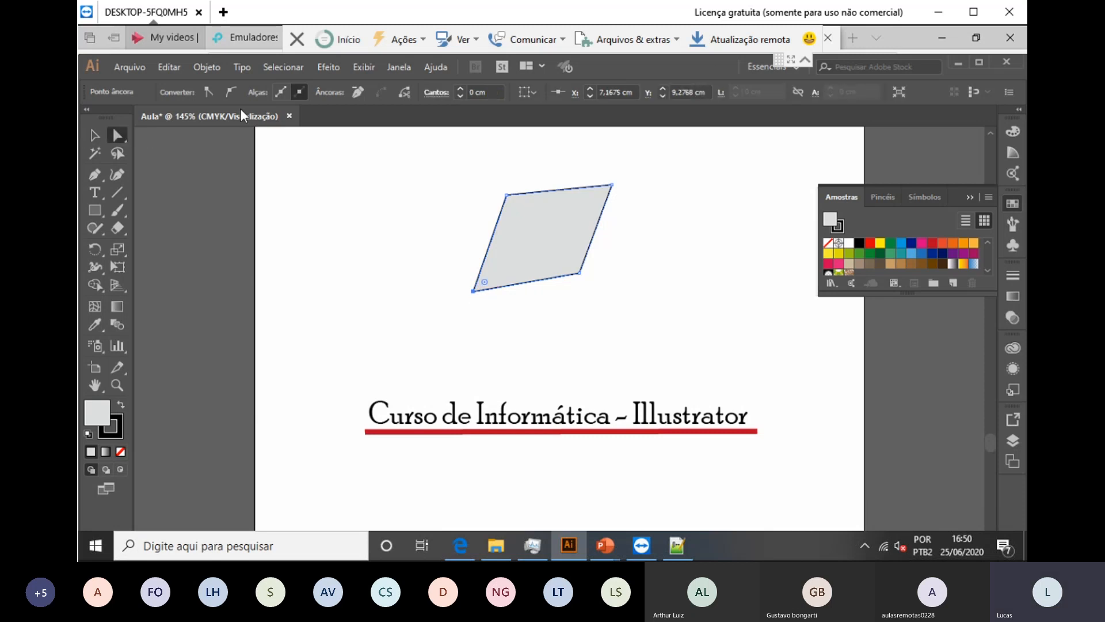
pyautogui.click(506, 195)
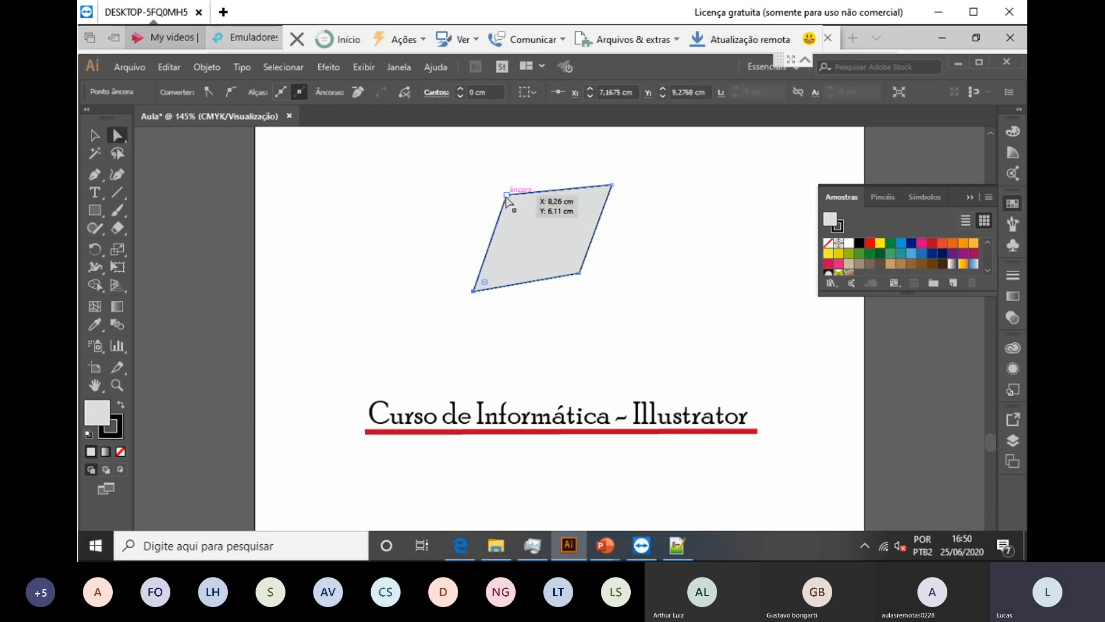
pyautogui.click(231, 91)
pyautogui.click(580, 274)
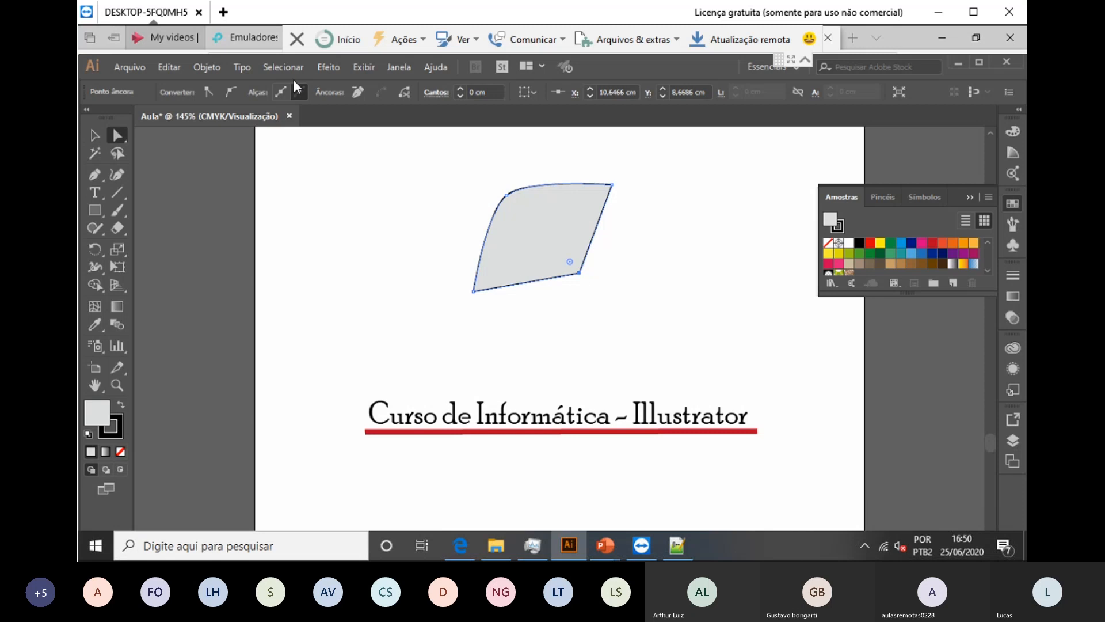
pyautogui.click(231, 91)
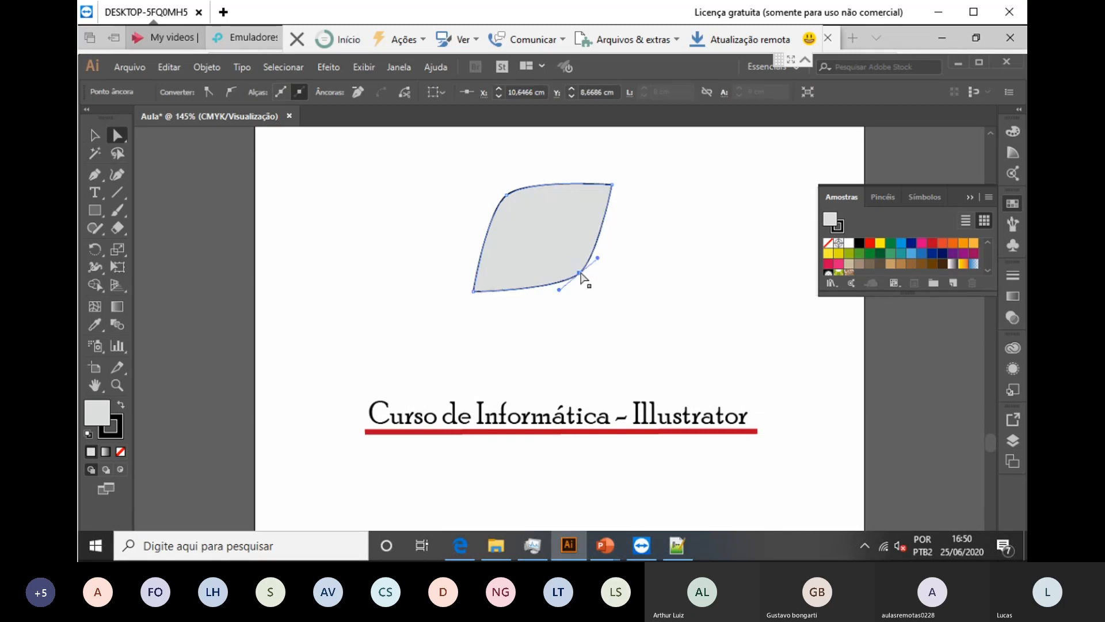
pyautogui.moveTo(579, 272); pyautogui.dragTo(532, 208)
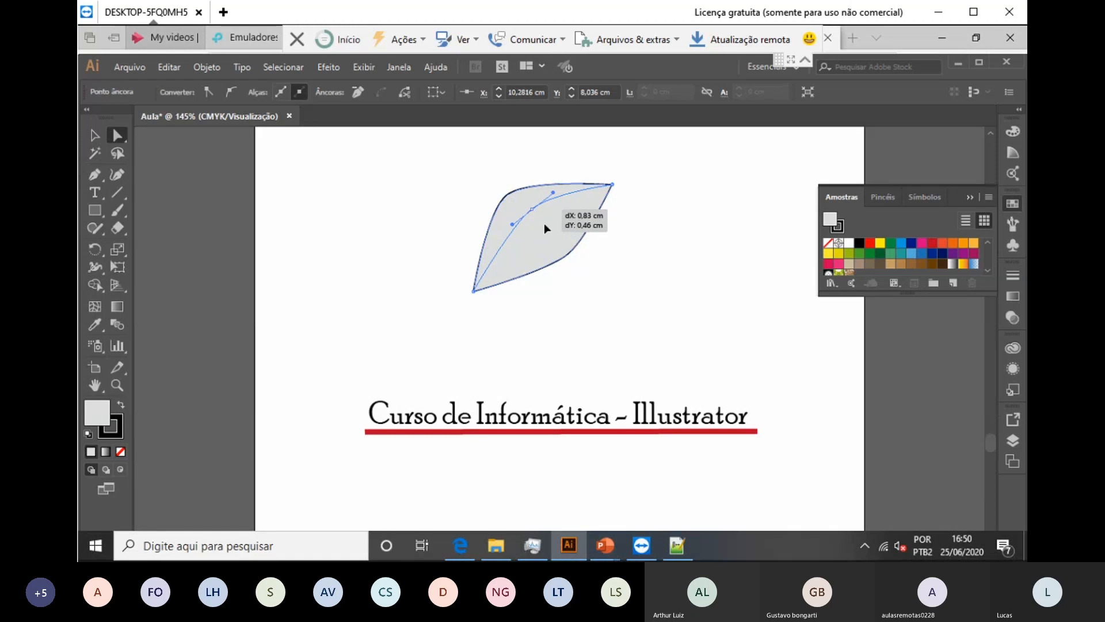
pyautogui.click(621, 261)
pyautogui.click(96, 136)
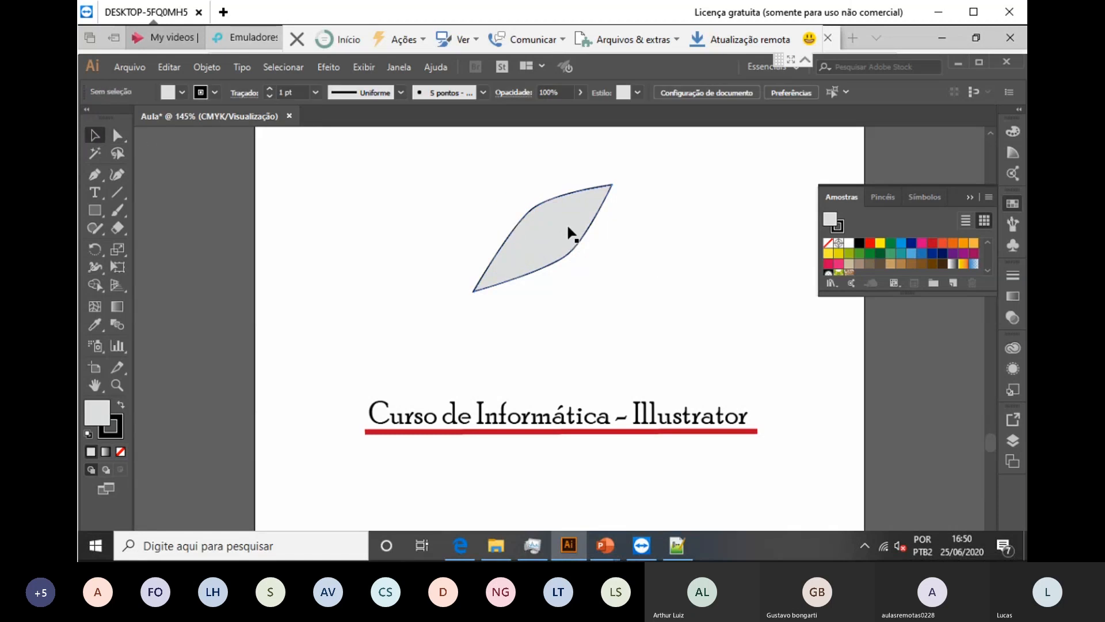
pyautogui.moveTo(580, 236); pyautogui.dragTo(640, 235)
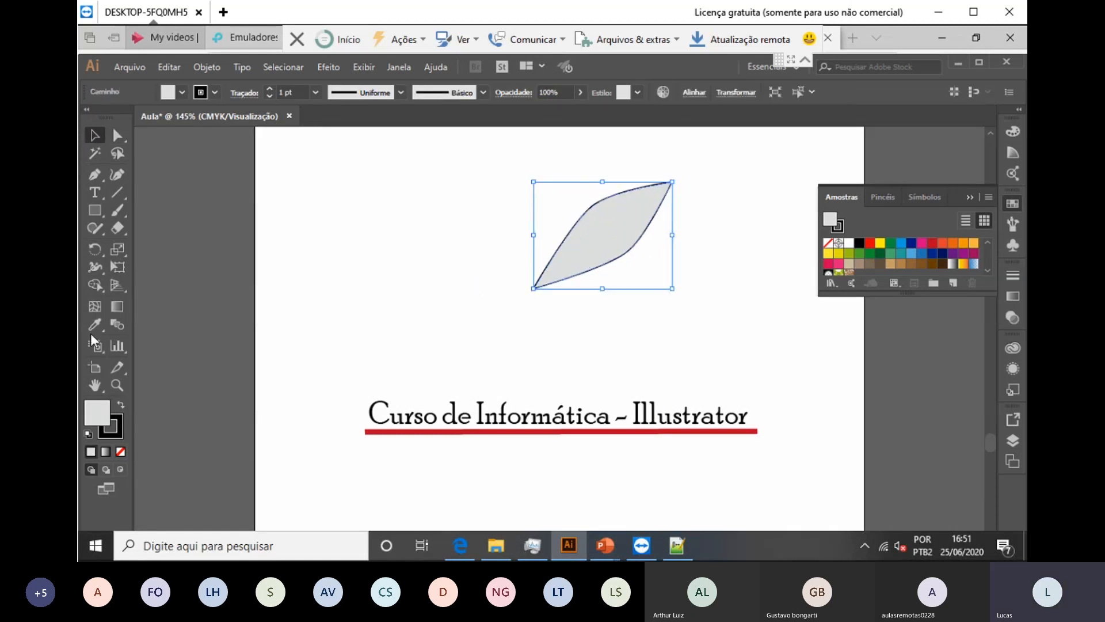
# Step: Make a 45° rotated copy of the leaf and repeat it twice with Ctrl+D
pyautogui.doubleClick(96, 249)
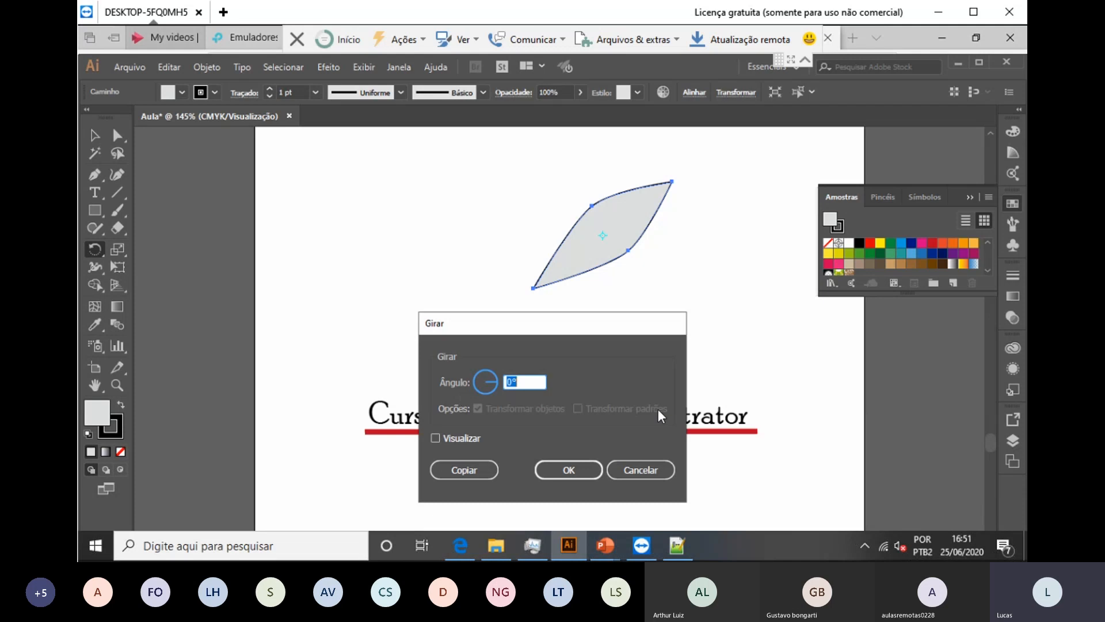
pyautogui.write('45')
pyautogui.click(481, 475)
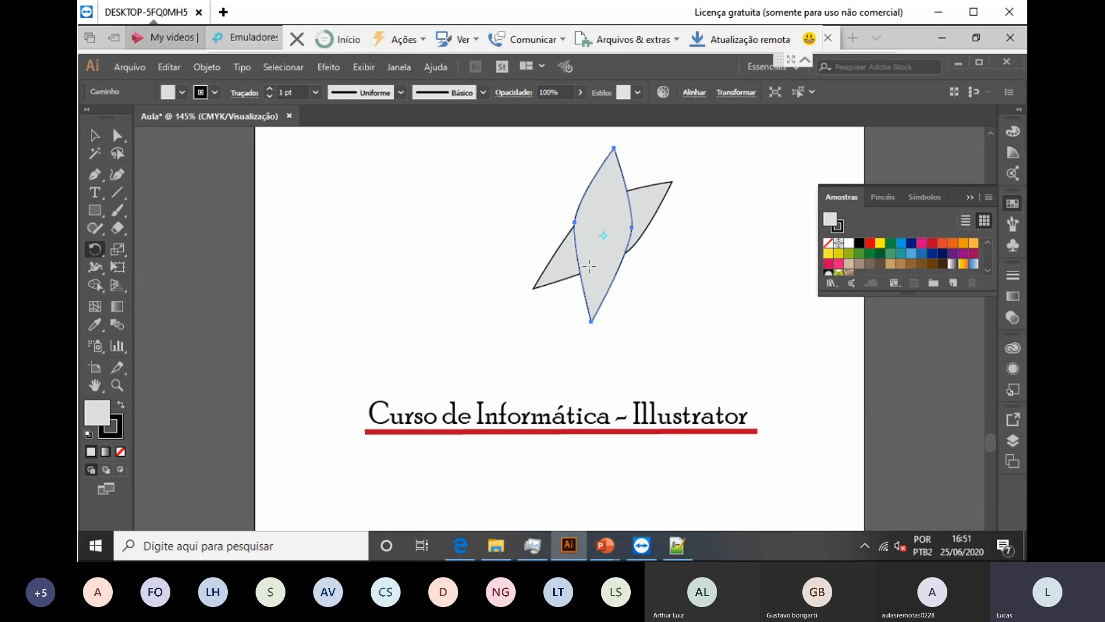
pyautogui.press('ctrl')
pyautogui.hotkey('ctrl', 'd')
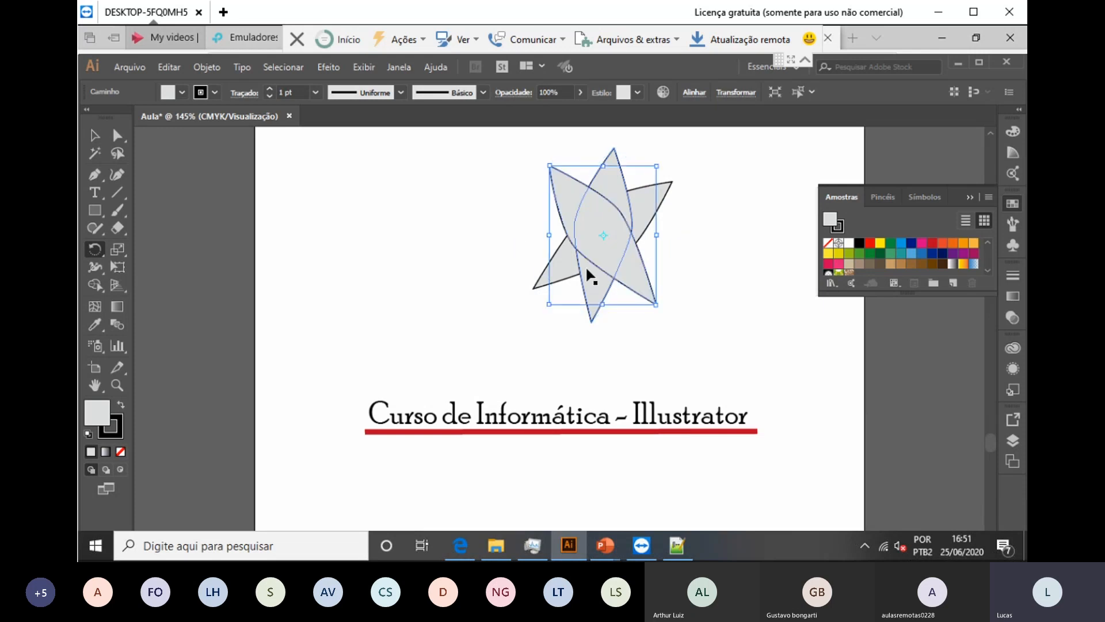
pyautogui.hotkey('ctrl', 'd')
# Step: Undo the extra leaf copy, then marquee-select all the leaves forming the star
pyautogui.keyDown('ctrl'); pyautogui.click(587, 269); pyautogui.keyUp('ctrl')
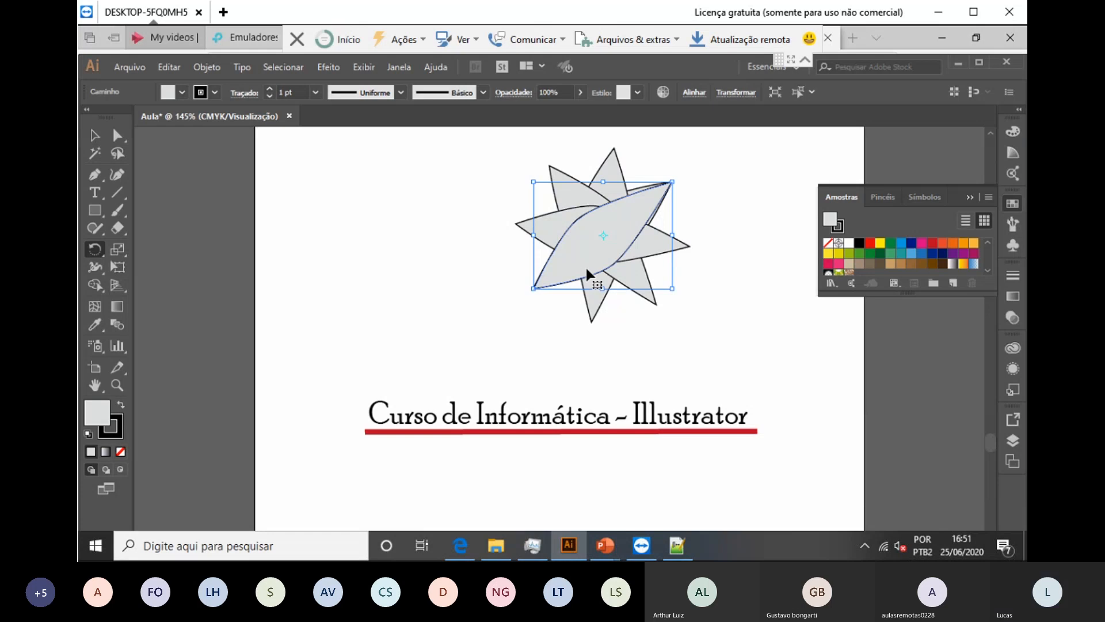
pyautogui.hotkey('ctrl', 'z')
pyautogui.click(698, 264)
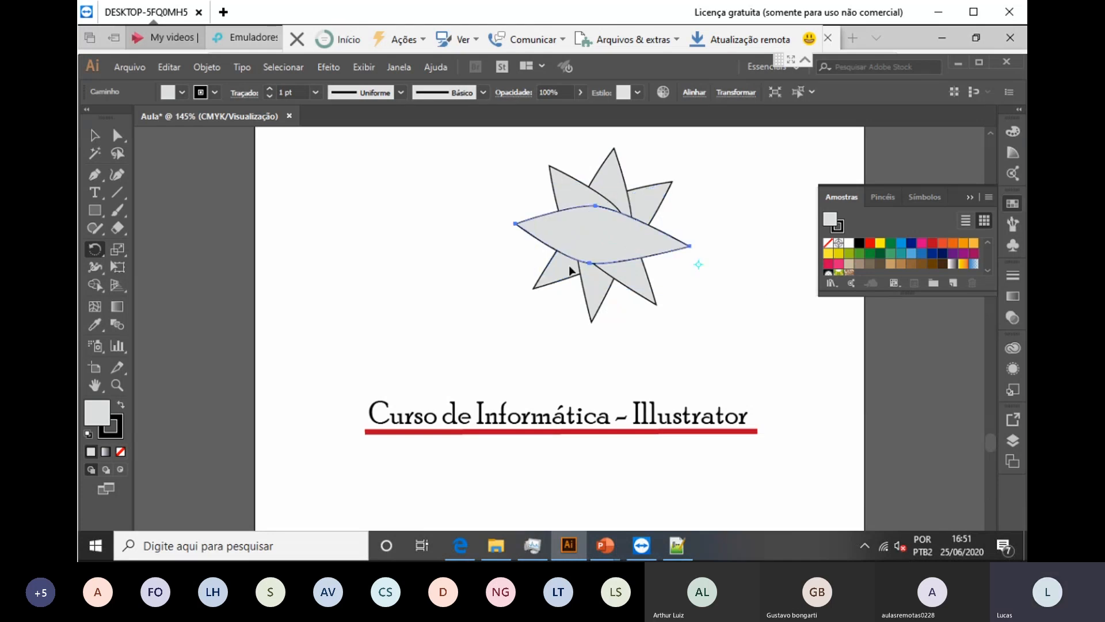
pyautogui.click(95, 135)
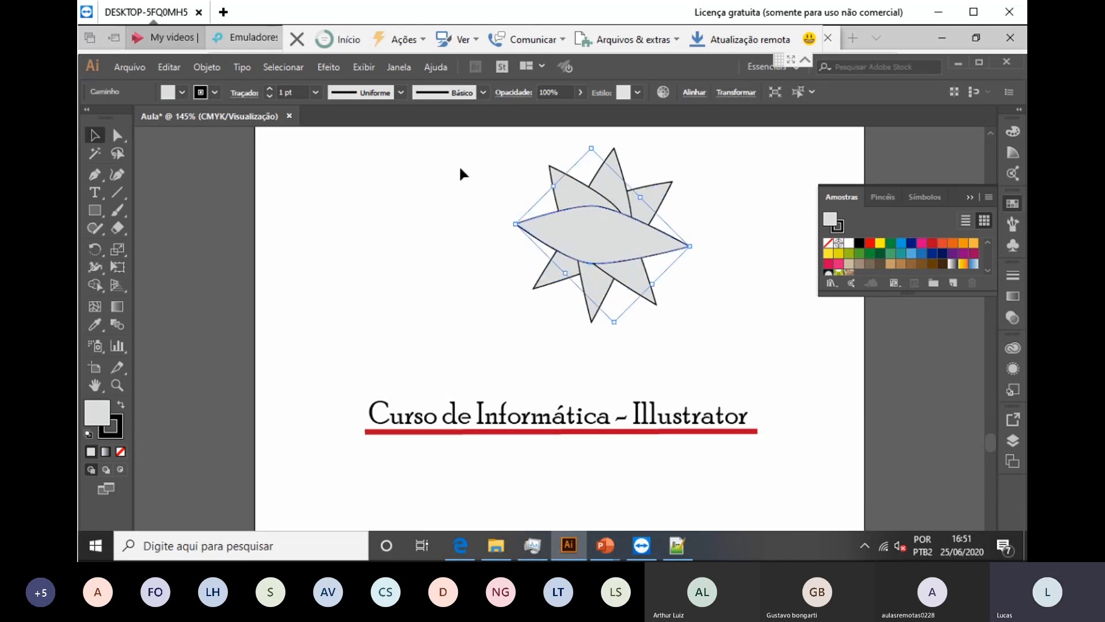
pyautogui.moveTo(465, 157); pyautogui.dragTo(715, 296)
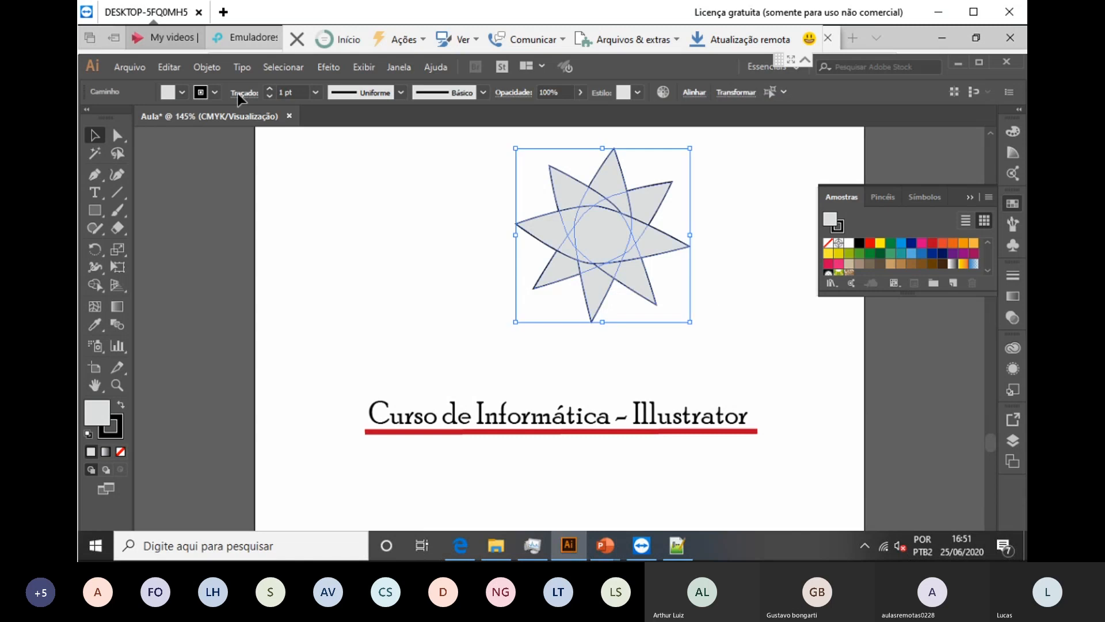
# Step: Set the star's stroke to None and its fill to yellow, then deselect it
pyautogui.click(215, 93)
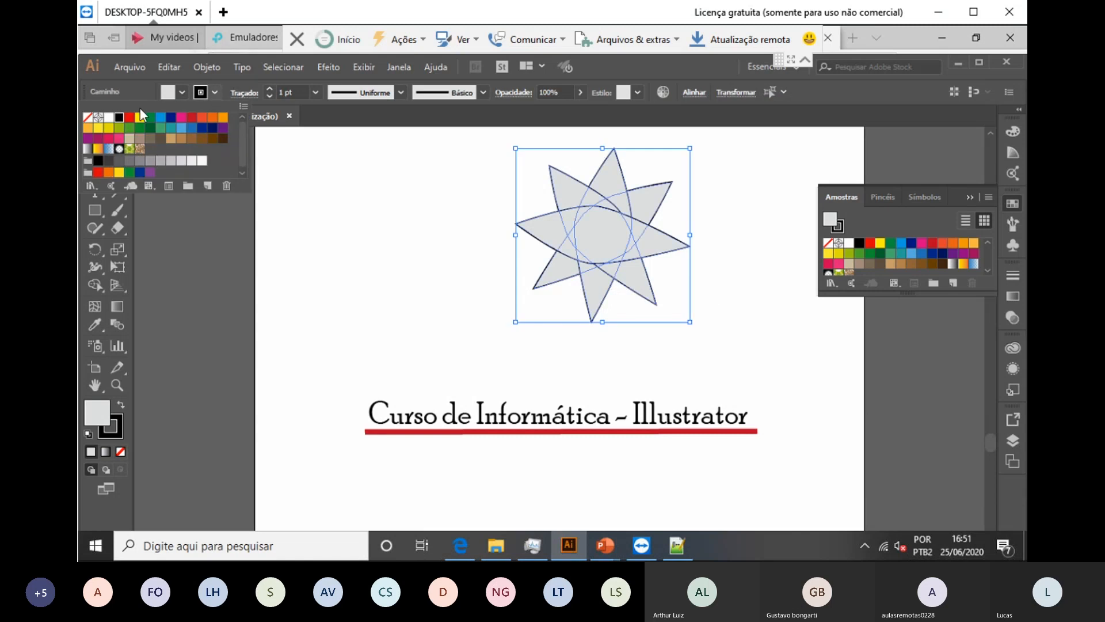
pyautogui.click(89, 118)
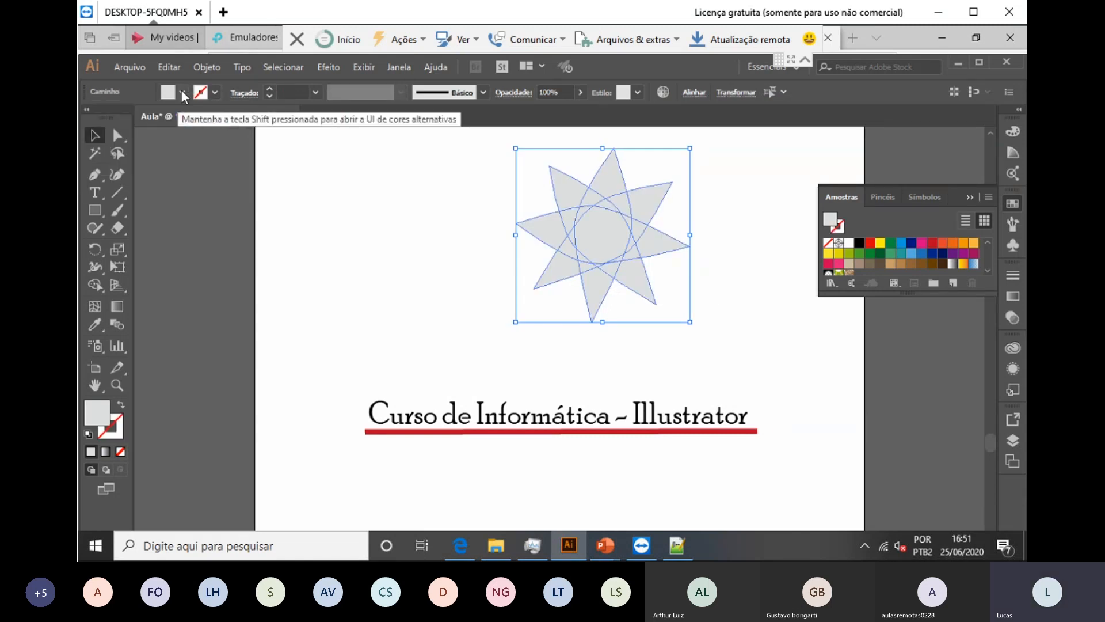
pyautogui.click(139, 119)
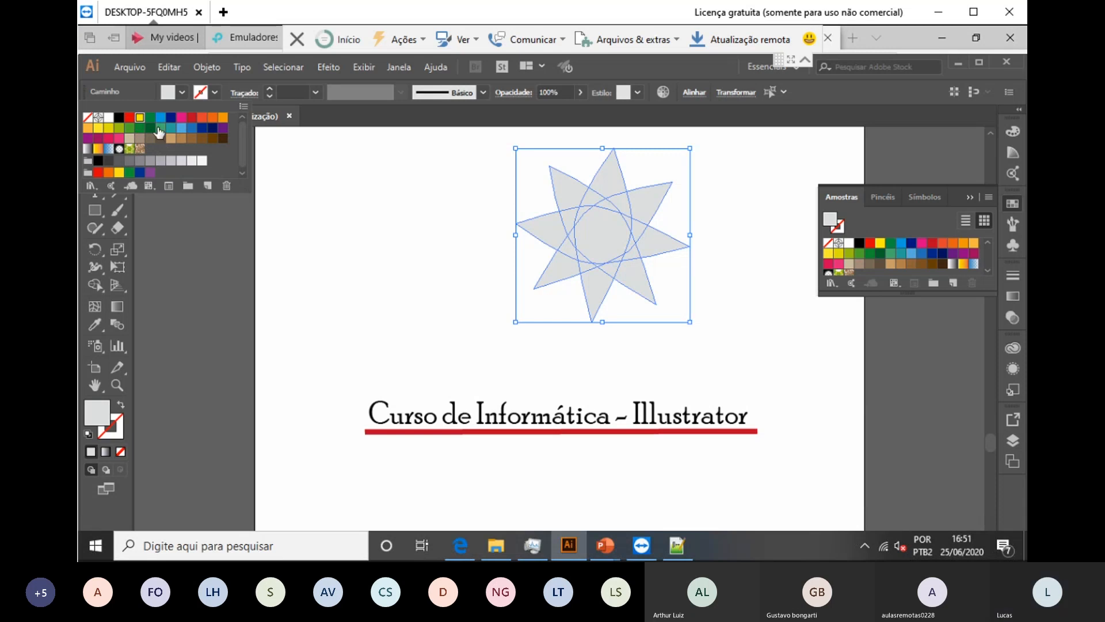
pyautogui.click(141, 119)
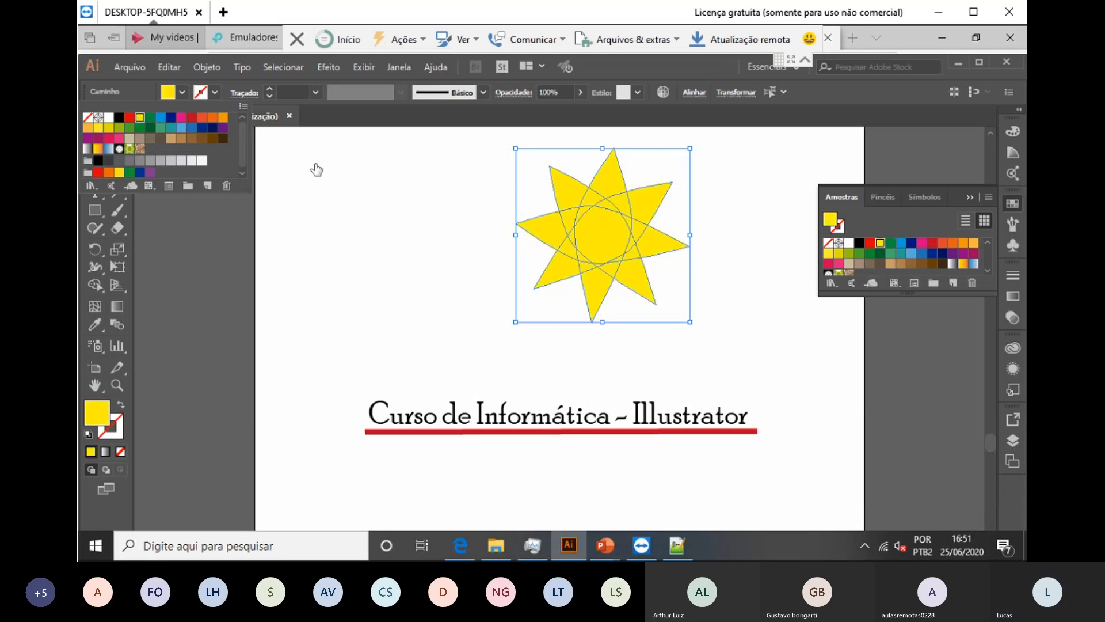
pyautogui.click(642, 393)
pyautogui.click(114, 133)
pyautogui.click(237, 184)
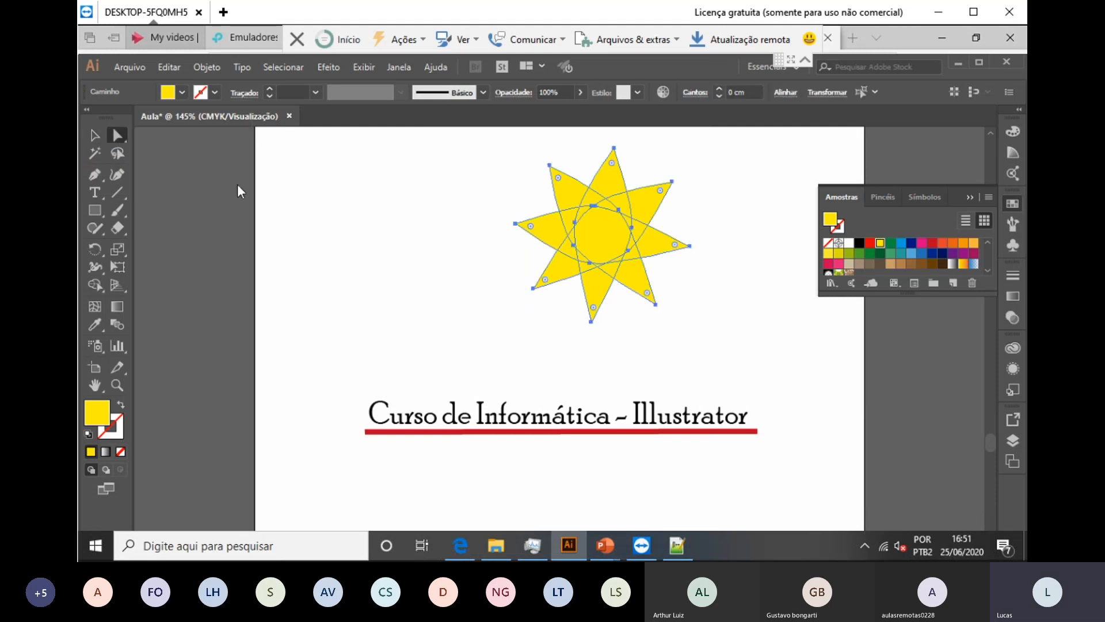
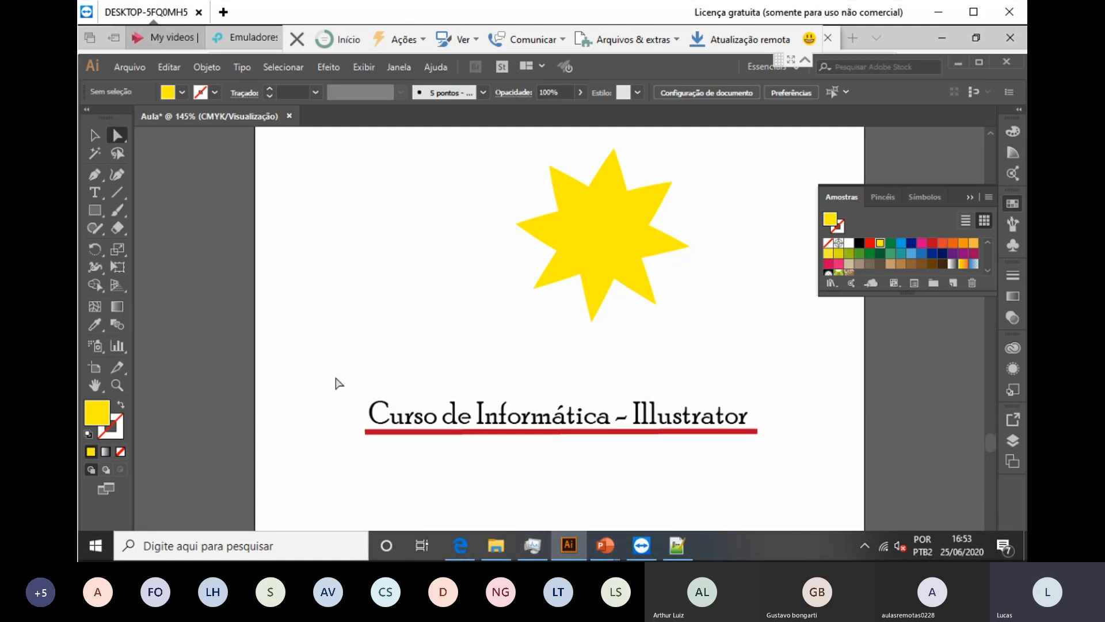
# Step: Move the course title and its red underline above the yellow star
pyautogui.moveTo(337, 368); pyautogui.dragTo(784, 459)
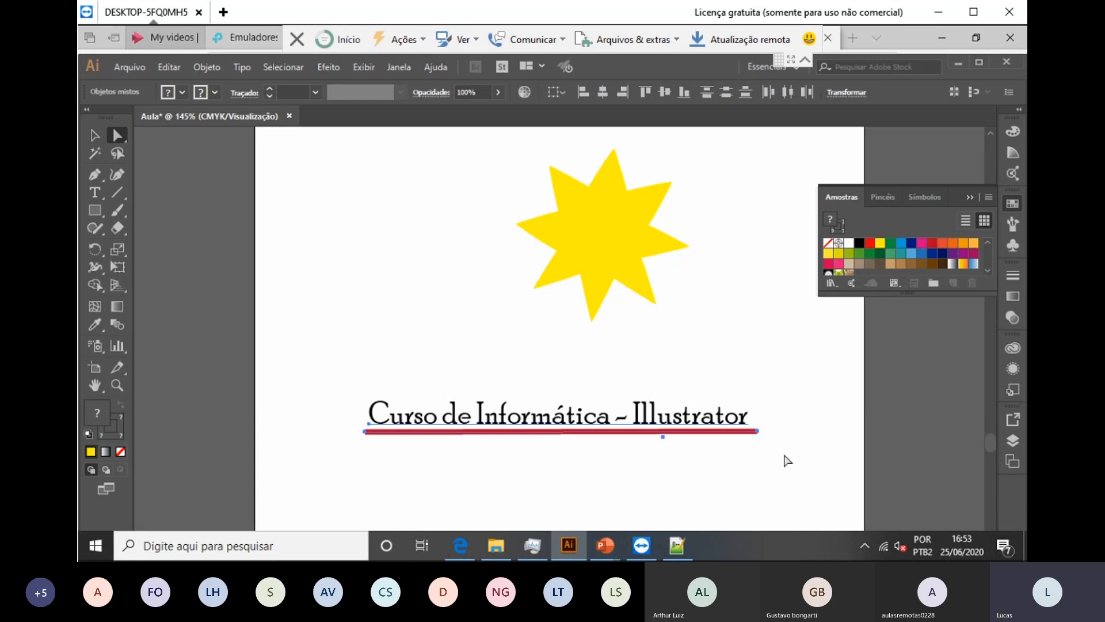
pyautogui.moveTo(702, 432); pyautogui.dragTo(656, 222)
pyautogui.scroll(3, 368, 311)
pyautogui.scroll(3, 585, 434)
pyautogui.scroll(-2, 580, 417)
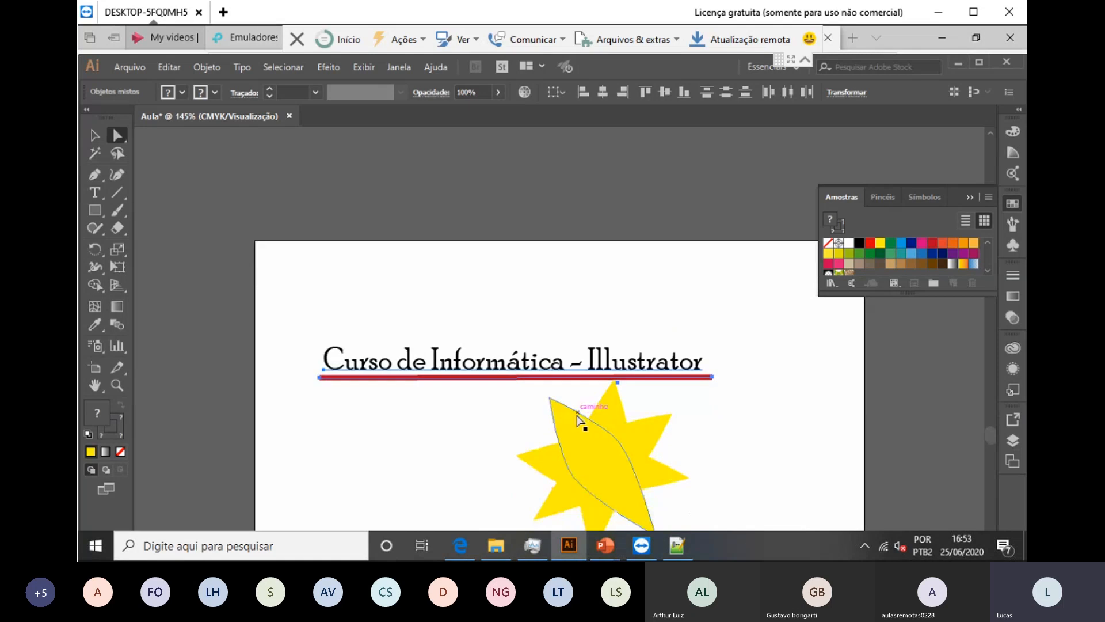
# Step: Select the title, underline and star, shift them up-right, then undo that move
pyautogui.moveTo(291, 271); pyautogui.dragTo(710, 369)
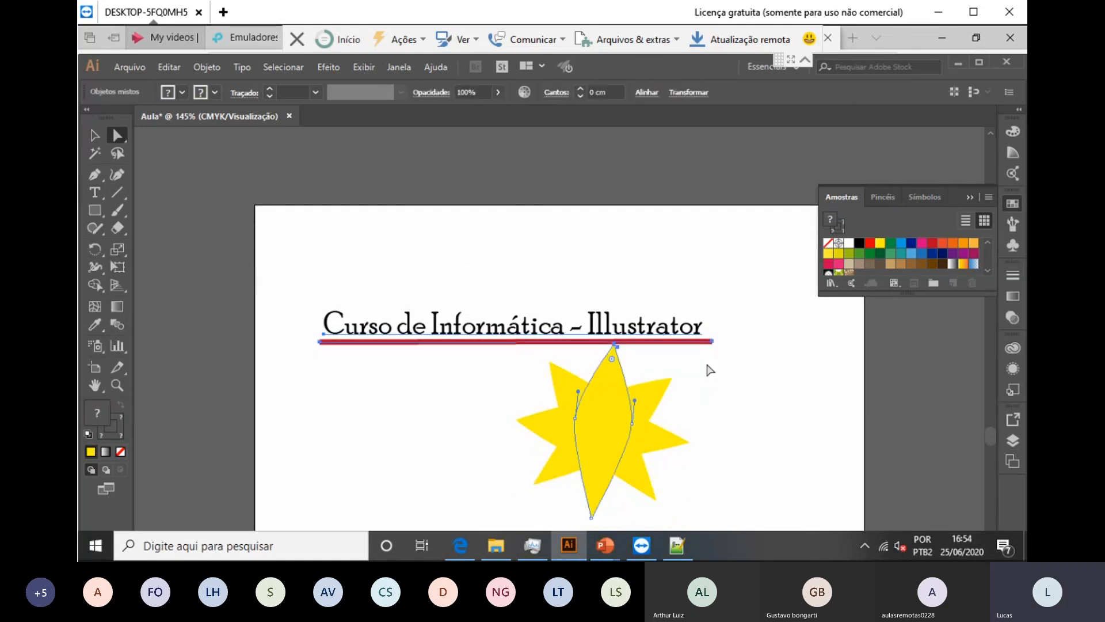
pyautogui.click(672, 390)
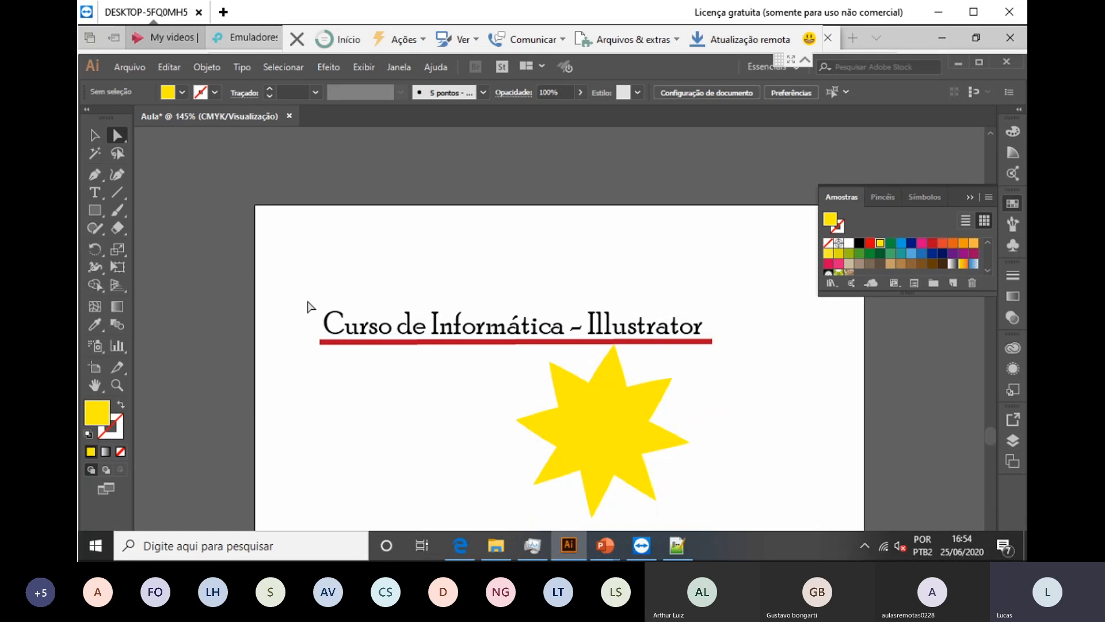
pyautogui.moveTo(286, 279); pyautogui.dragTo(726, 520)
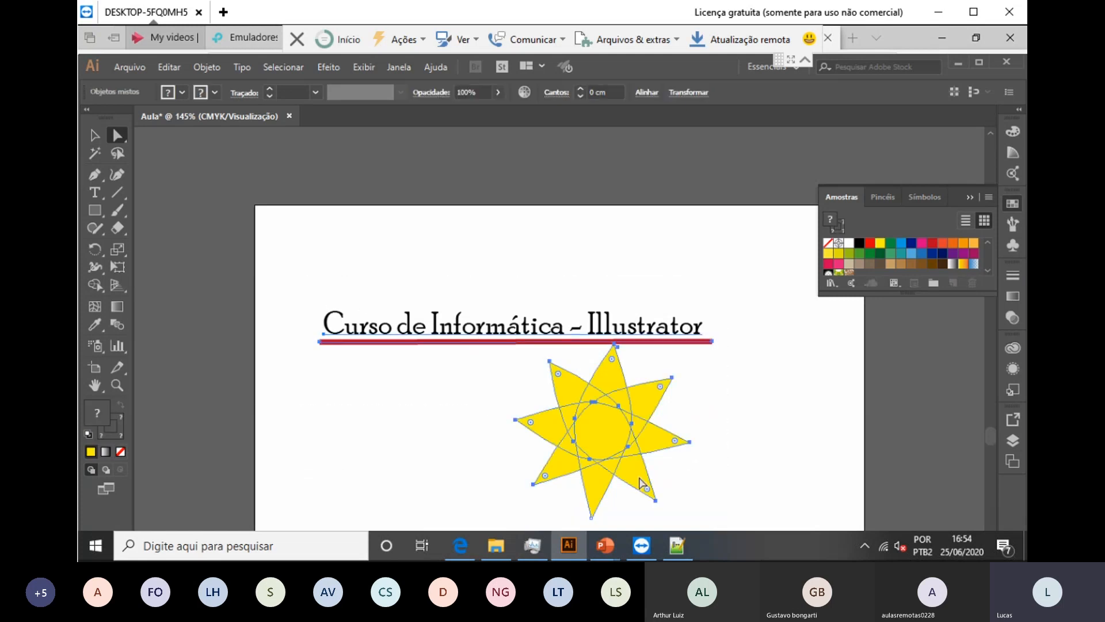
pyautogui.moveTo(631, 390); pyautogui.dragTo(690, 301)
pyautogui.click(737, 465)
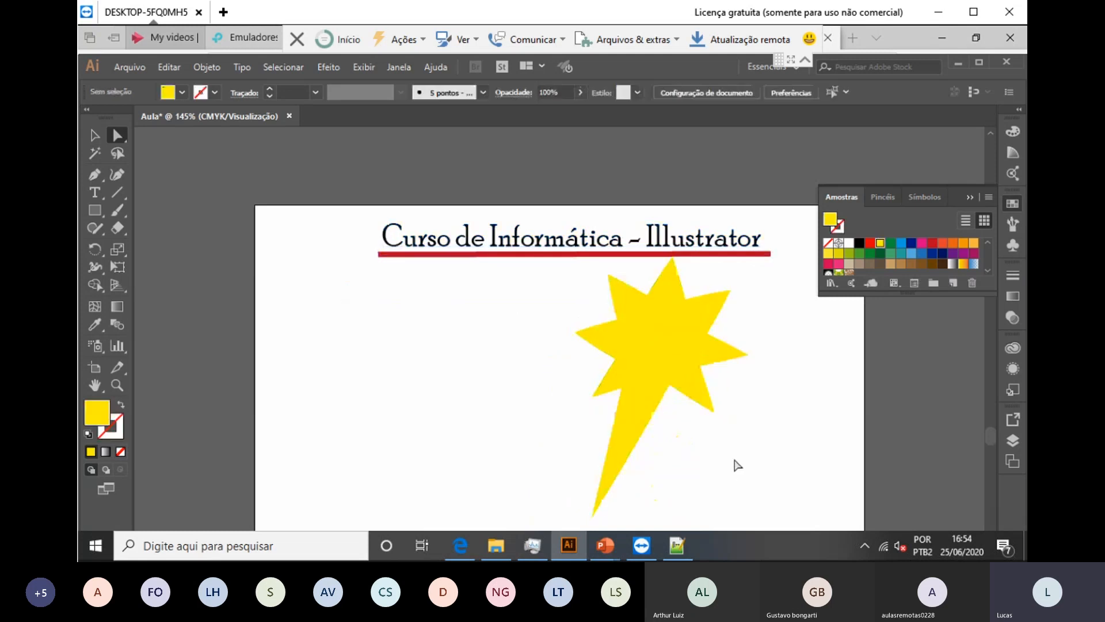
pyautogui.hotkey('ctrl', 'z')
# Step: Reselect the title, underline and star and shift them up and to the right
pyautogui.click(705, 496)
pyautogui.scroll(-1, 685, 500)
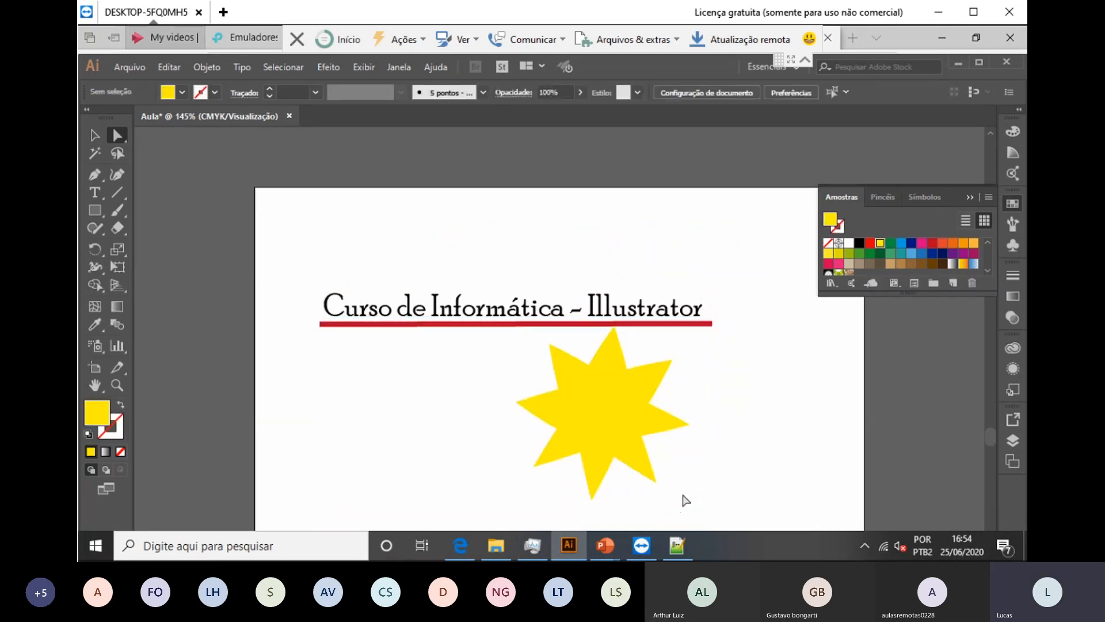
pyautogui.moveTo(688, 496); pyautogui.dragTo(311, 336)
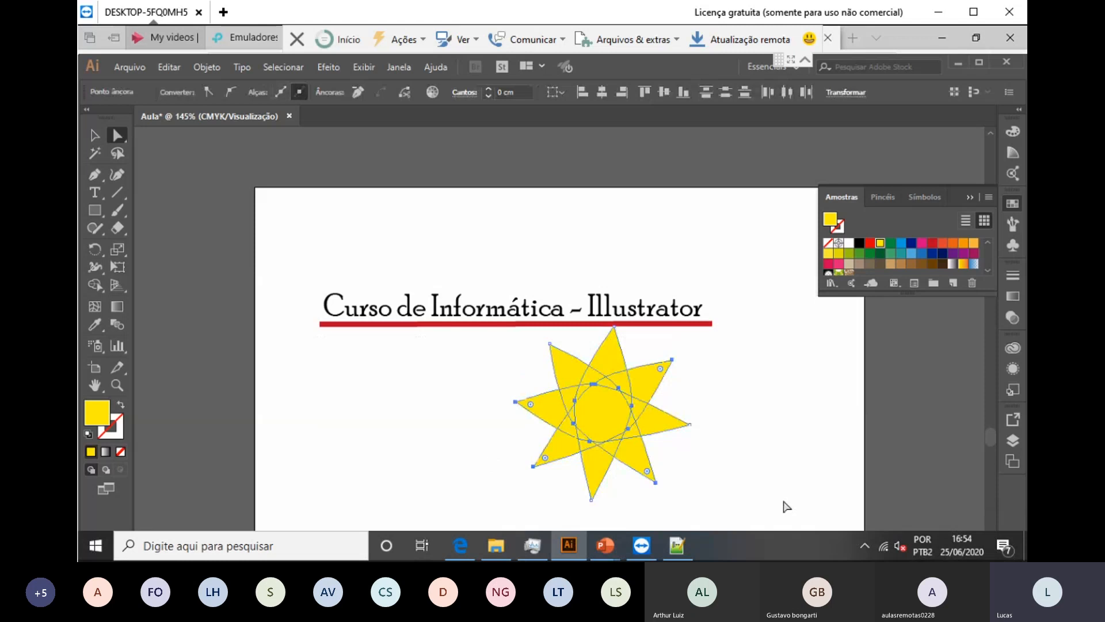
pyautogui.moveTo(723, 521); pyautogui.dragTo(330, 251)
pyautogui.moveTo(600, 418); pyautogui.dragTo(646, 327)
pyautogui.click(702, 458)
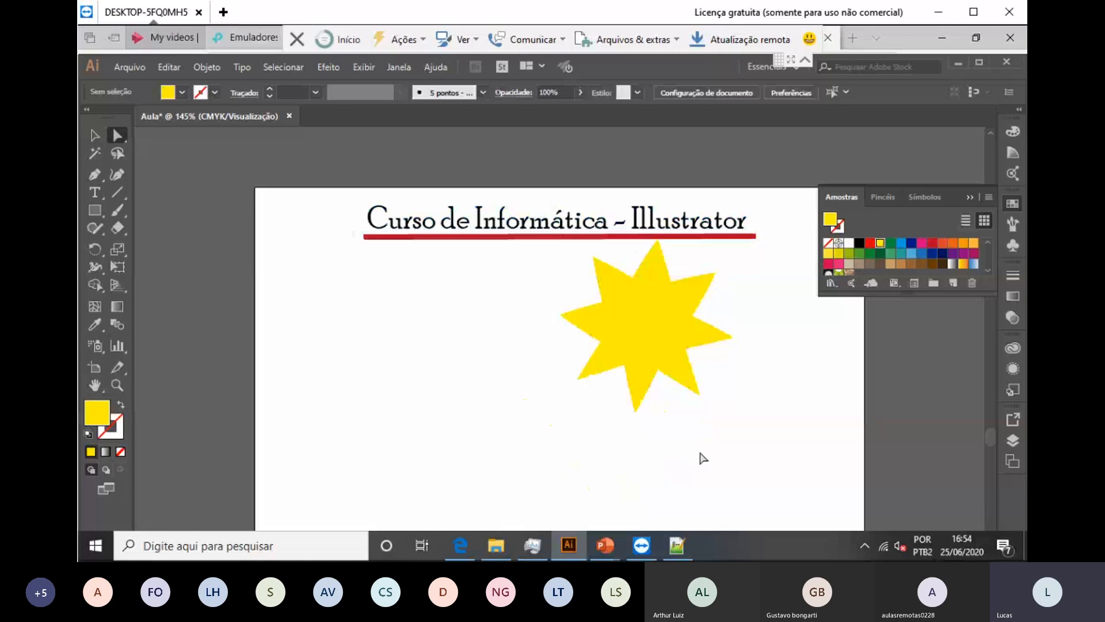
pyautogui.scroll(-3, 538, 442)
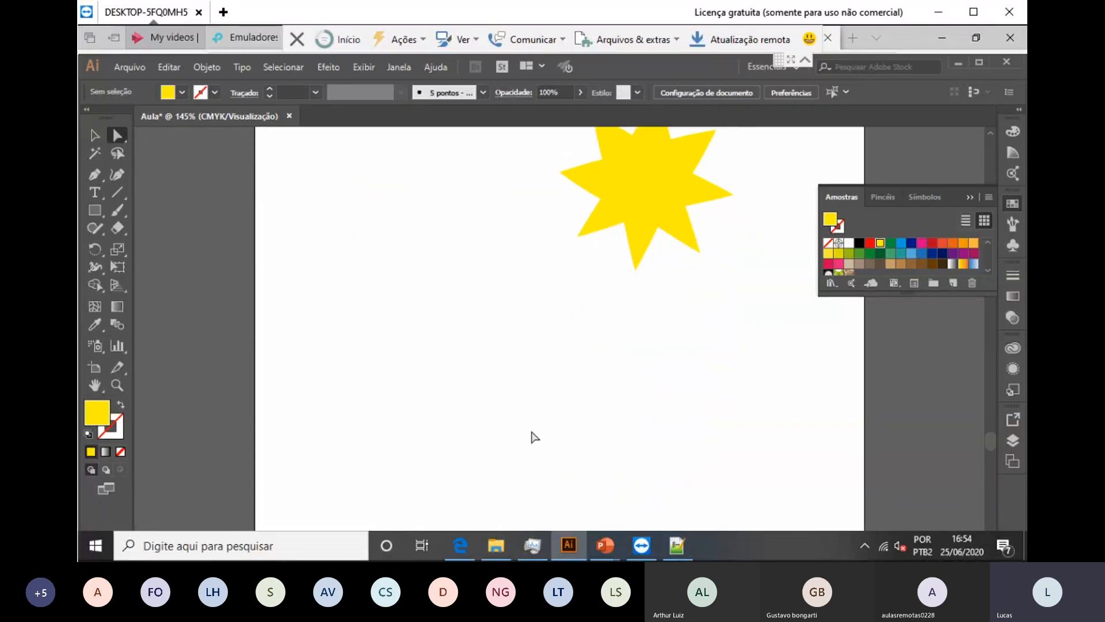
pyautogui.scroll(-3, 535, 438)
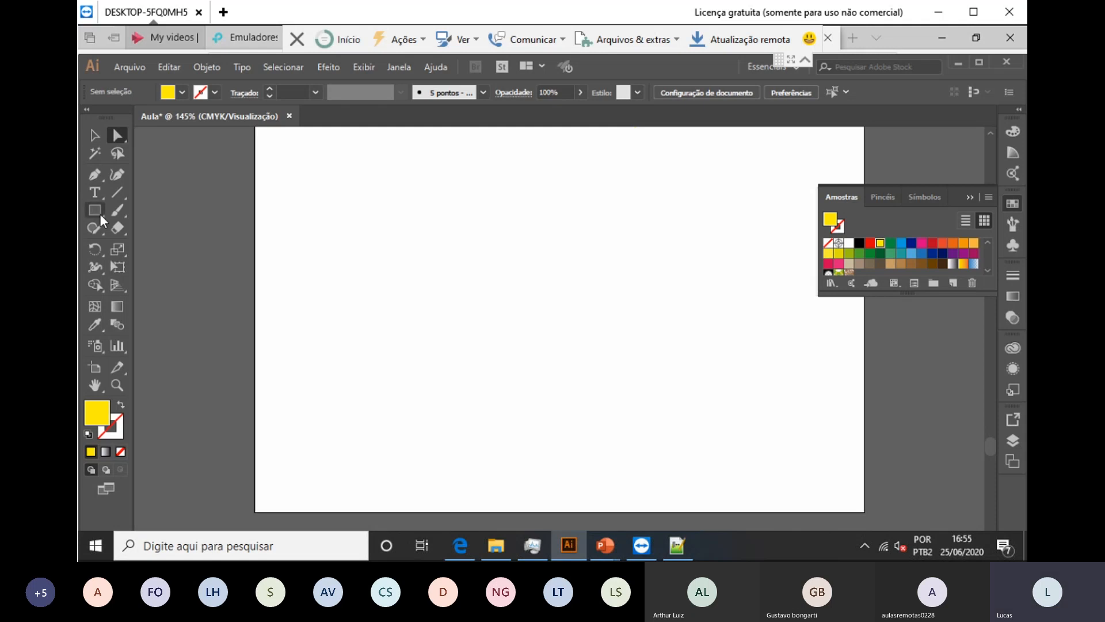
# Step: Pick the Rectangle Tool from the shape tool flyout
pyautogui.moveTo(97, 213); pyautogui.dragTo(173, 210)
# Step: Create a rectangle 10 mm wide and 100 mm tall by entering its exact size
pyautogui.click(422, 268)
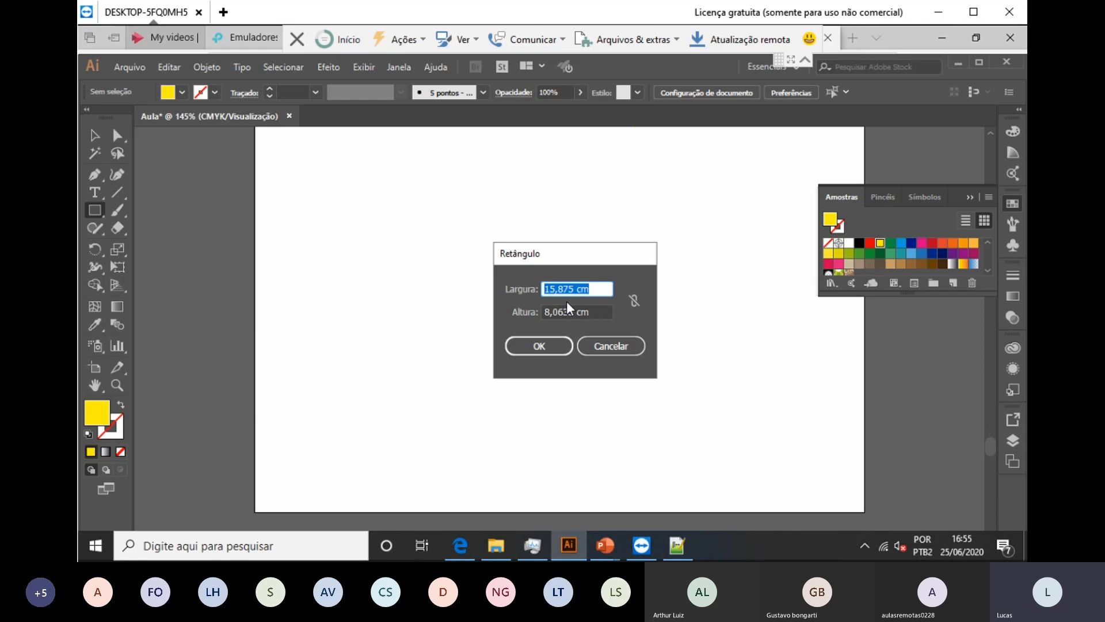
pyautogui.write('10mm')
pyautogui.press('Tab')
pyautogui.write('100')
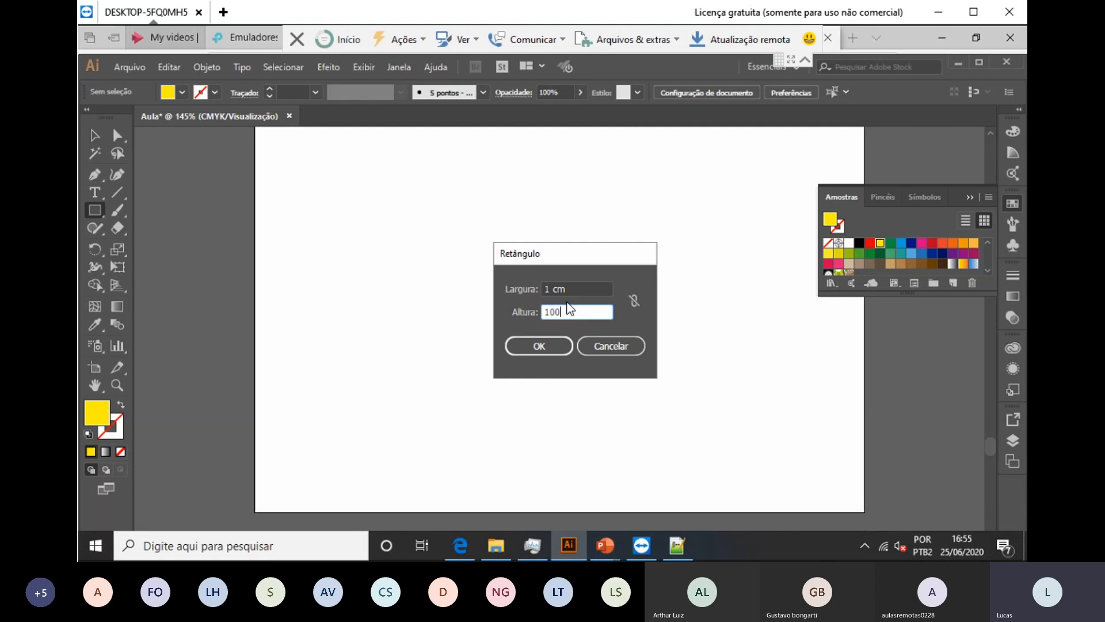
pyautogui.write('mm')
pyautogui.press('Return')
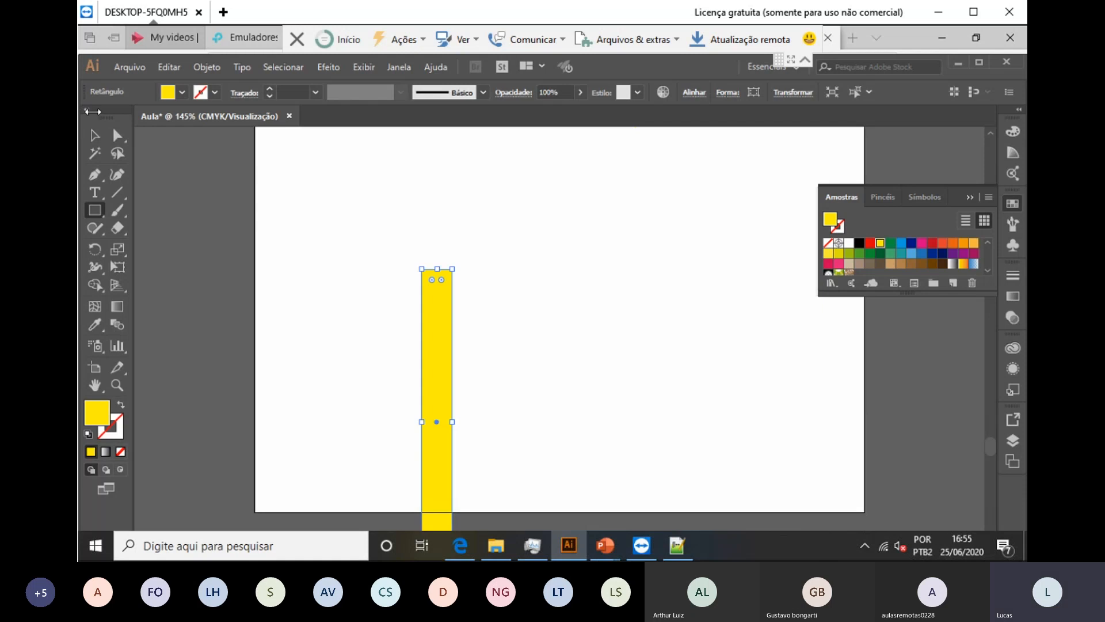
# Step: Move the yellow rectangle up and right so it sits beneath the star
pyautogui.press('v')
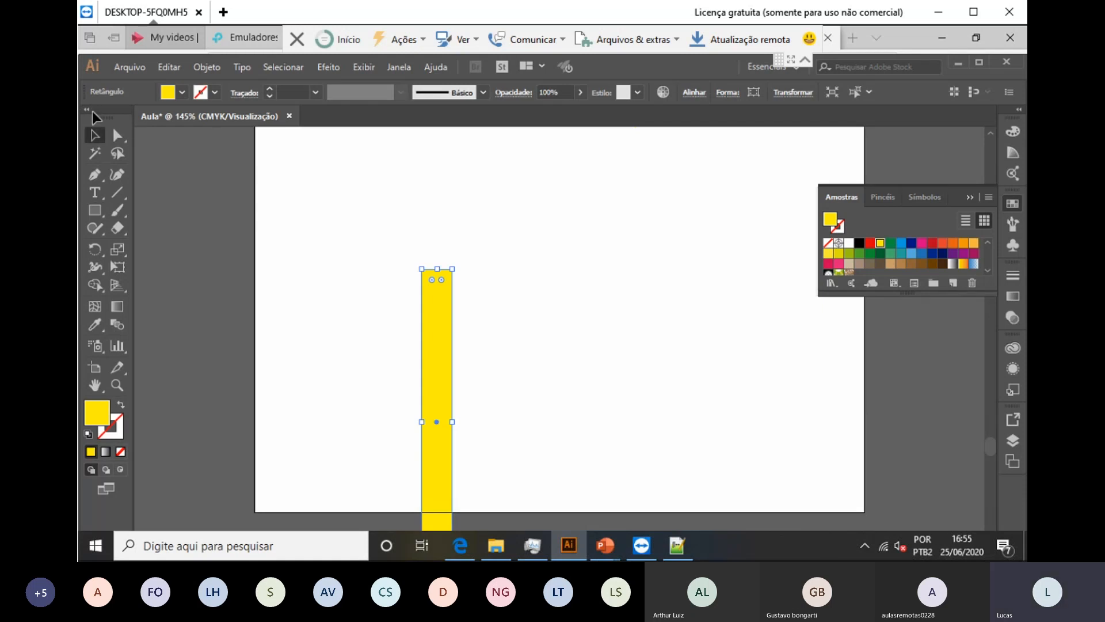
pyautogui.moveTo(443, 368); pyautogui.dragTo(520, 243)
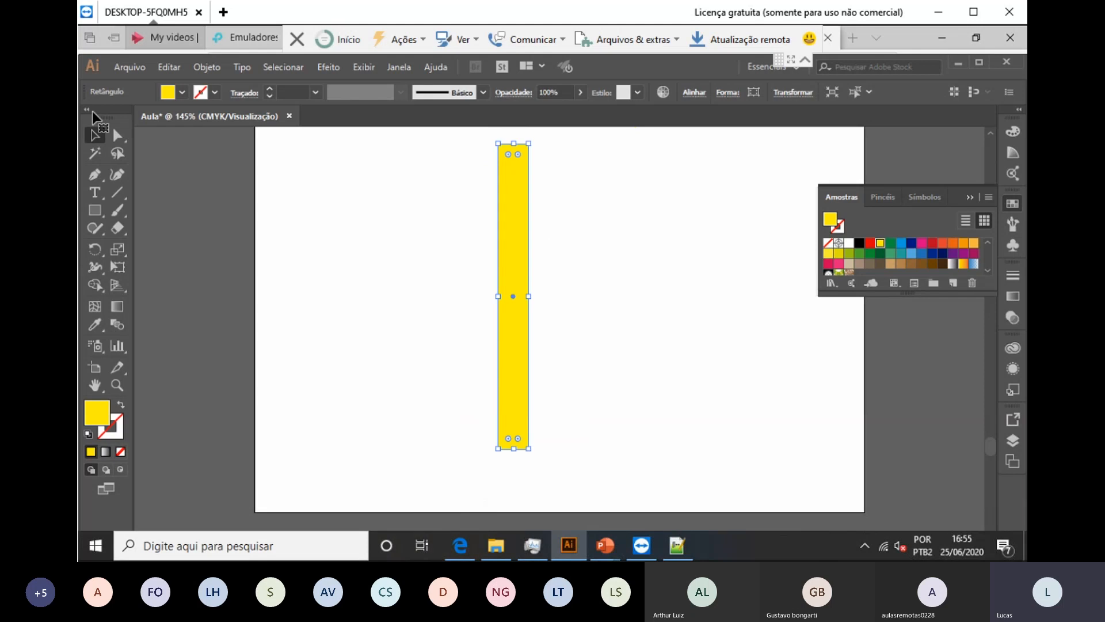
pyautogui.hotkey('ctrl', '-')
pyautogui.scroll(-3, 559, 328)
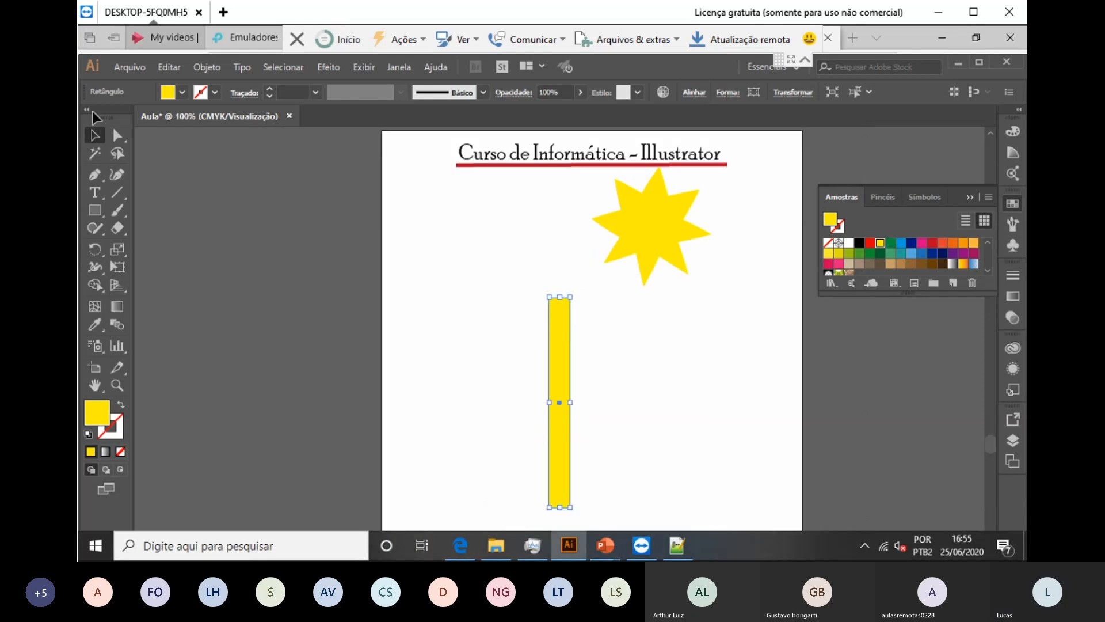
pyautogui.moveTo(562, 288); pyautogui.dragTo(604, 292)
pyautogui.hotkey('ctrl', 'shift', 'a')
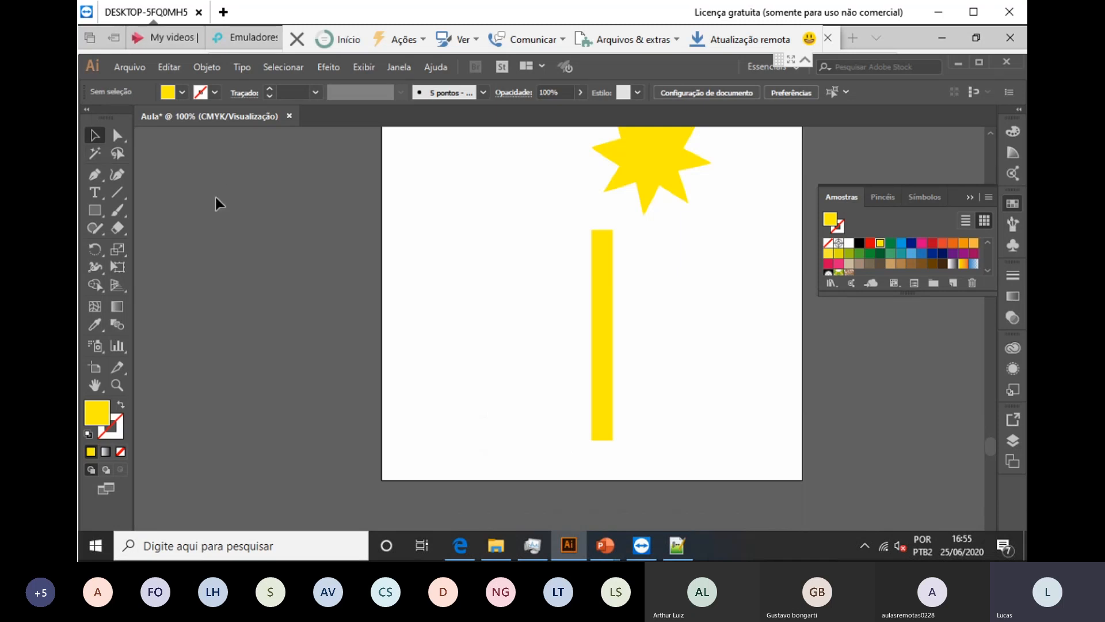
# Step: Draw a 2,5 mm by 10 cm rectangle beside the yellow bar and fill it orange
pyautogui.click(97, 211)
pyautogui.click(632, 260)
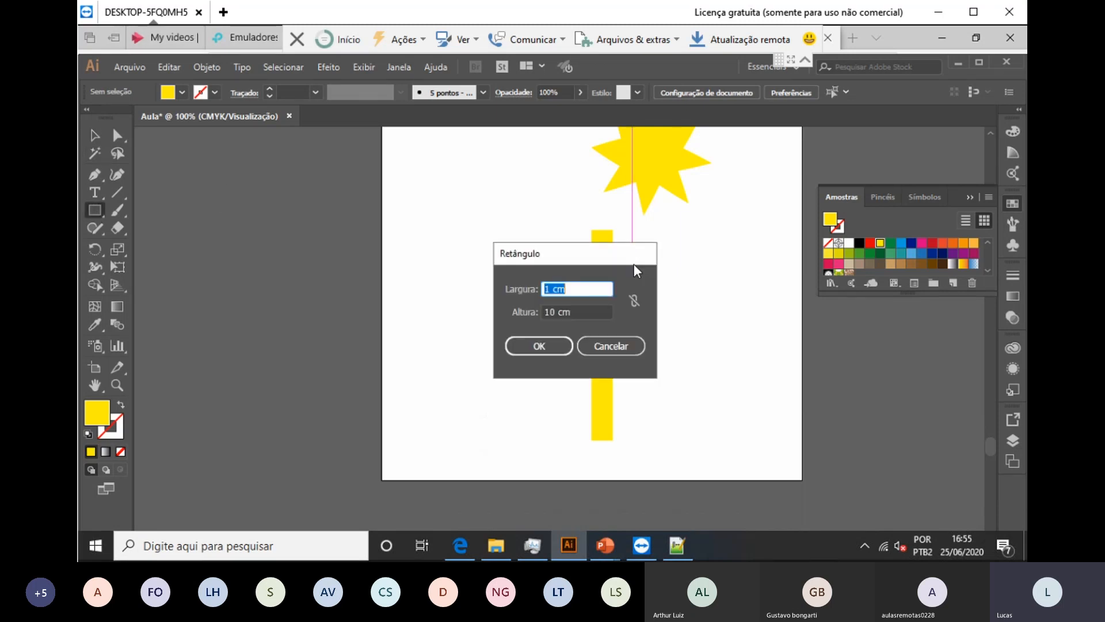
pyautogui.write('2,5mm')
pyautogui.press('Tab')
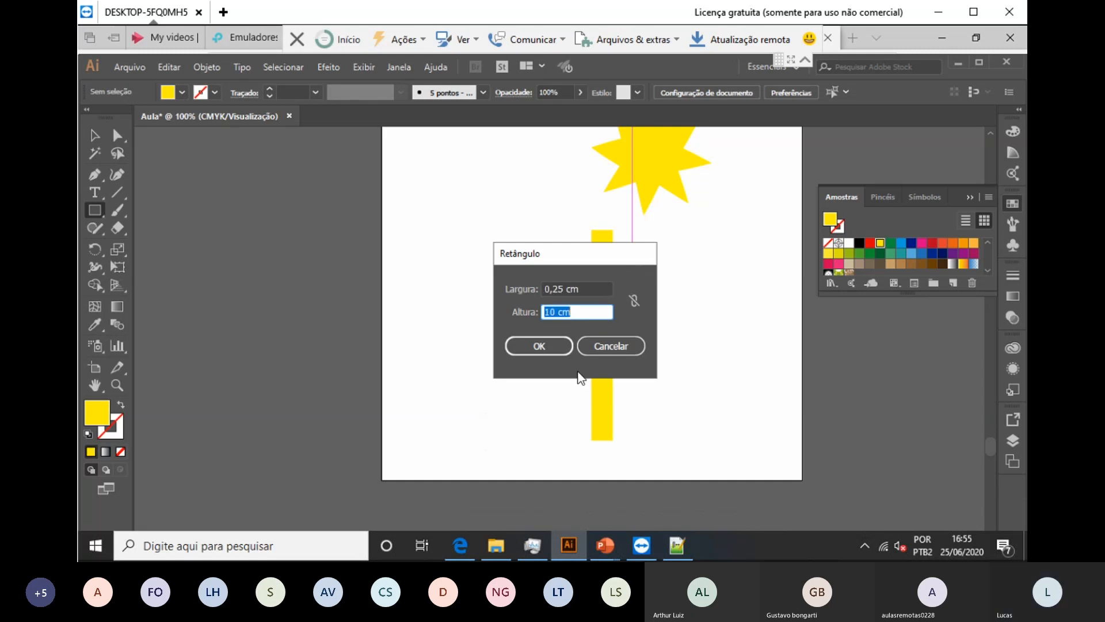
pyautogui.click(528, 346)
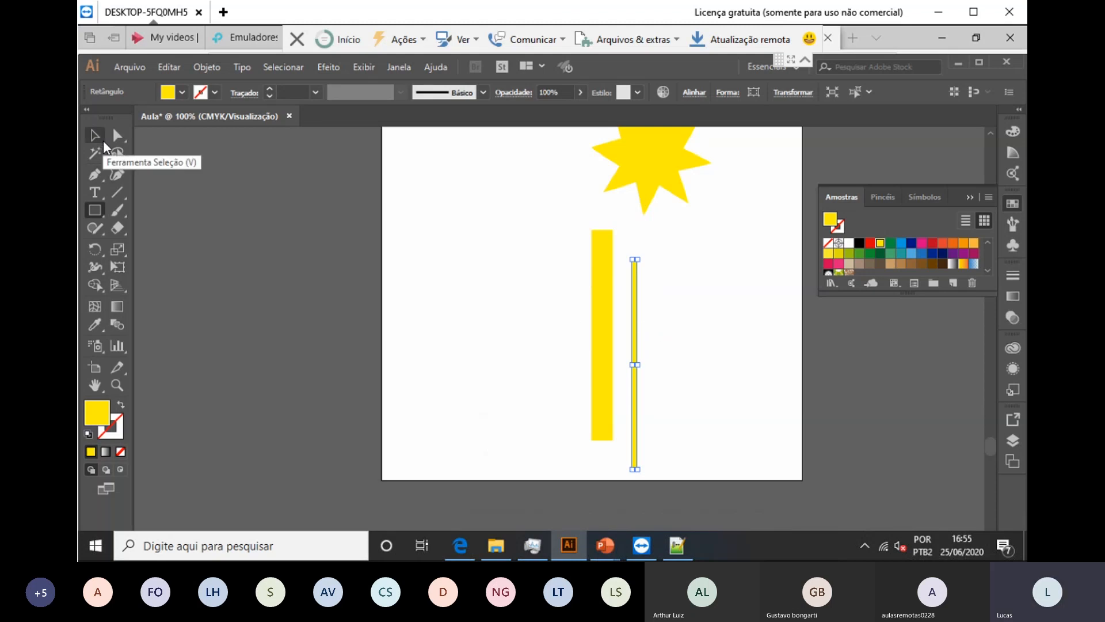
pyautogui.click(182, 92)
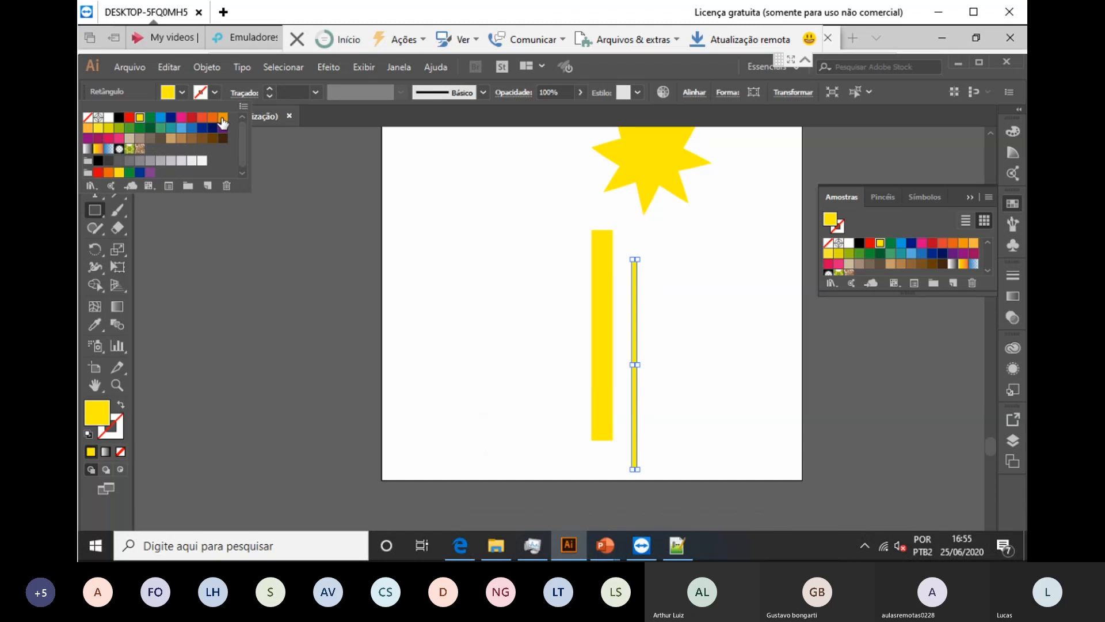
pyautogui.click(223, 118)
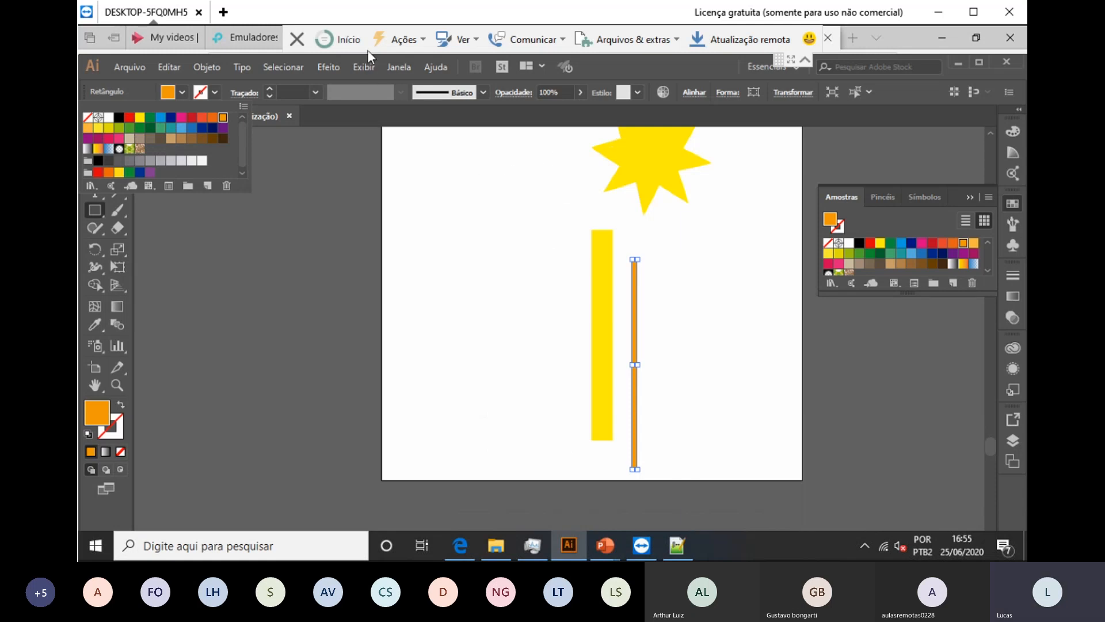
pyautogui.click(394, 69)
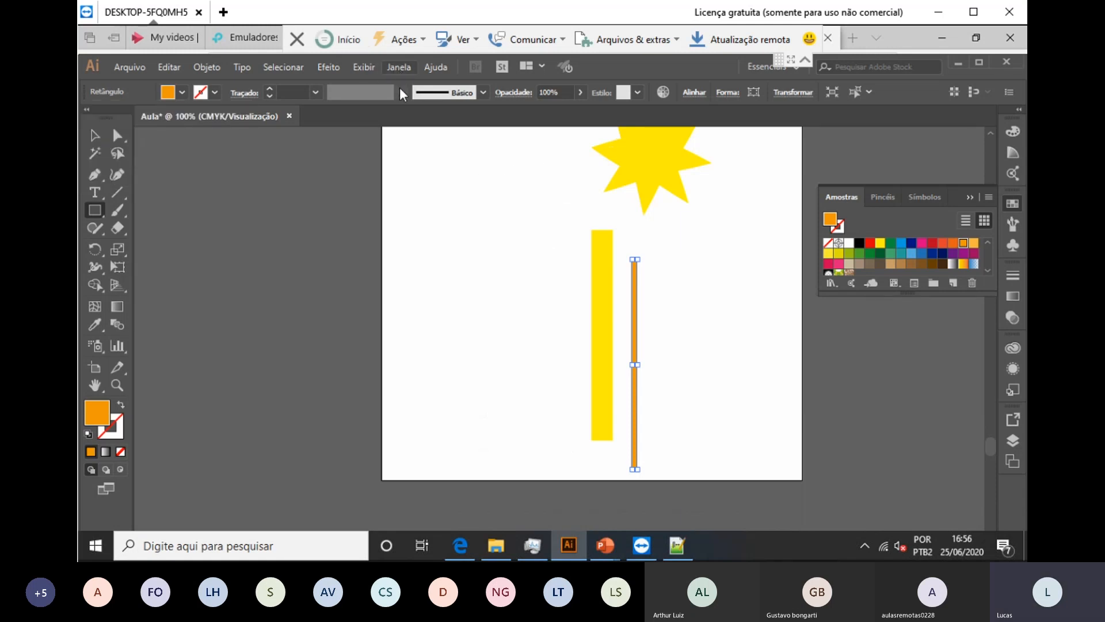
# Step: Close the Swatches panel and delete the stray tiny path on the canvas
pyautogui.click(399, 67)
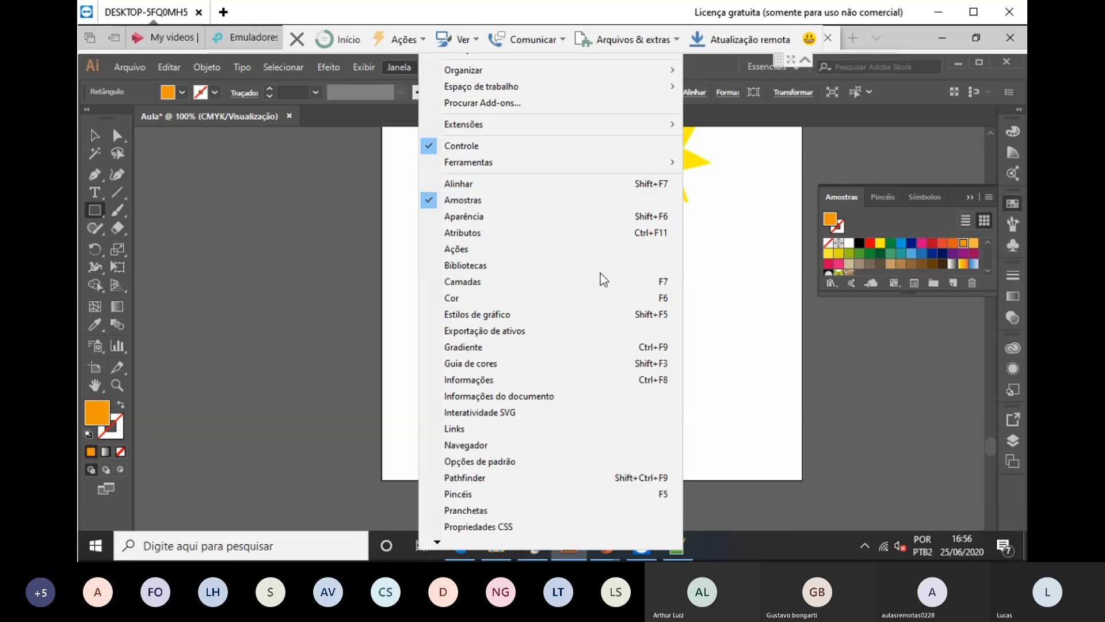
pyautogui.click(247, 230)
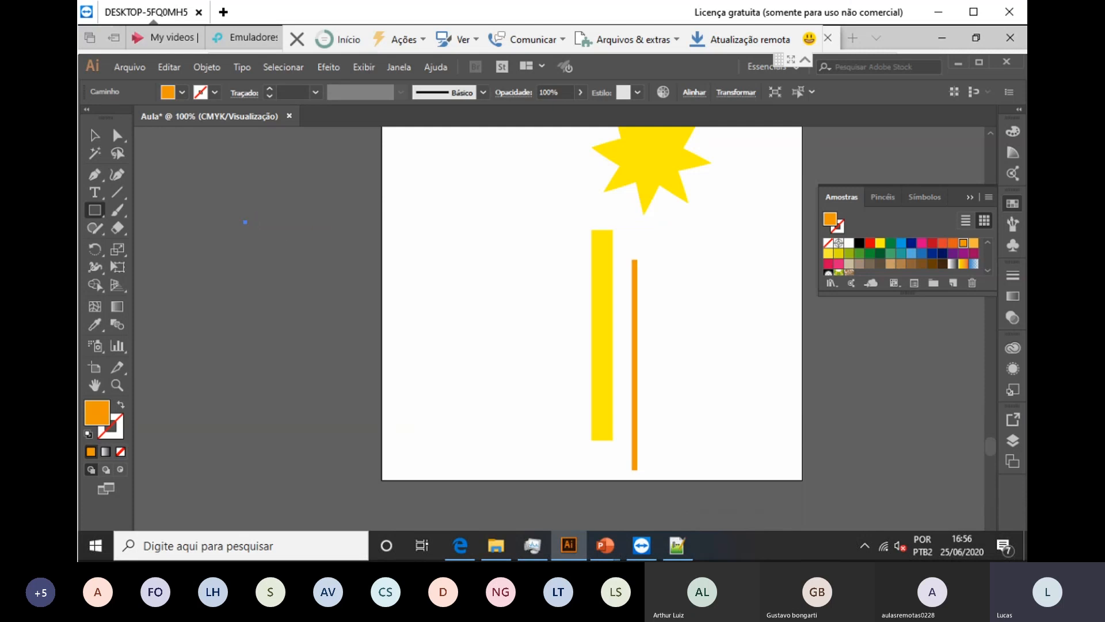
pyautogui.press('v')
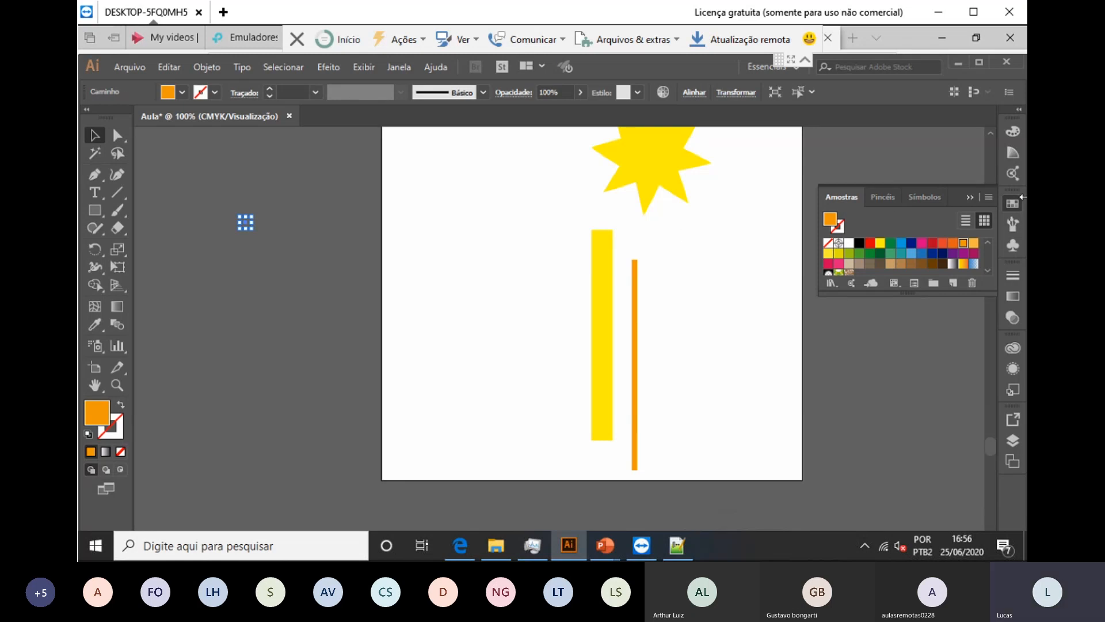
pyautogui.click(1013, 202)
pyautogui.click(895, 293)
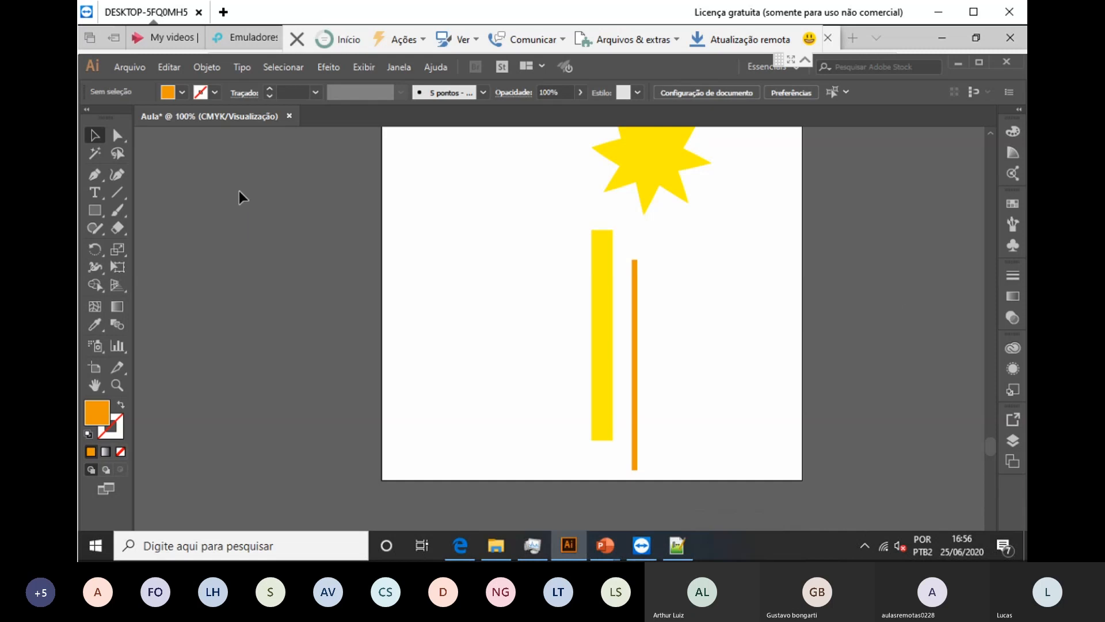
pyautogui.moveTo(190, 178); pyautogui.dragTo(315, 283)
pyautogui.press('Delete')
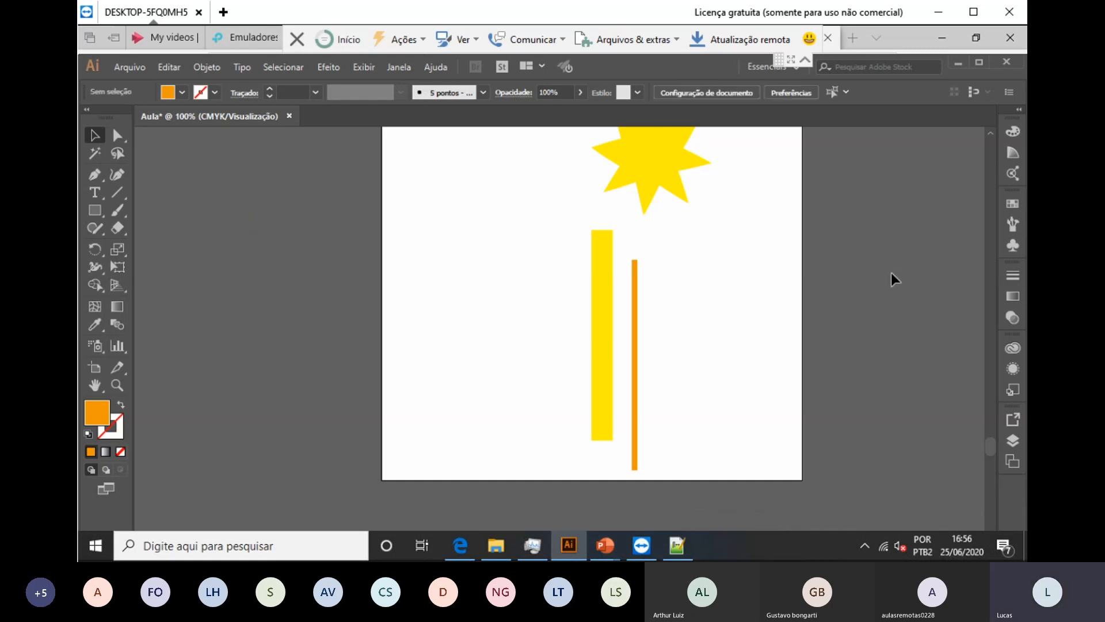
# Step: Open the Align panel, move it clear of the bars, and select both bars
pyautogui.click(399, 67)
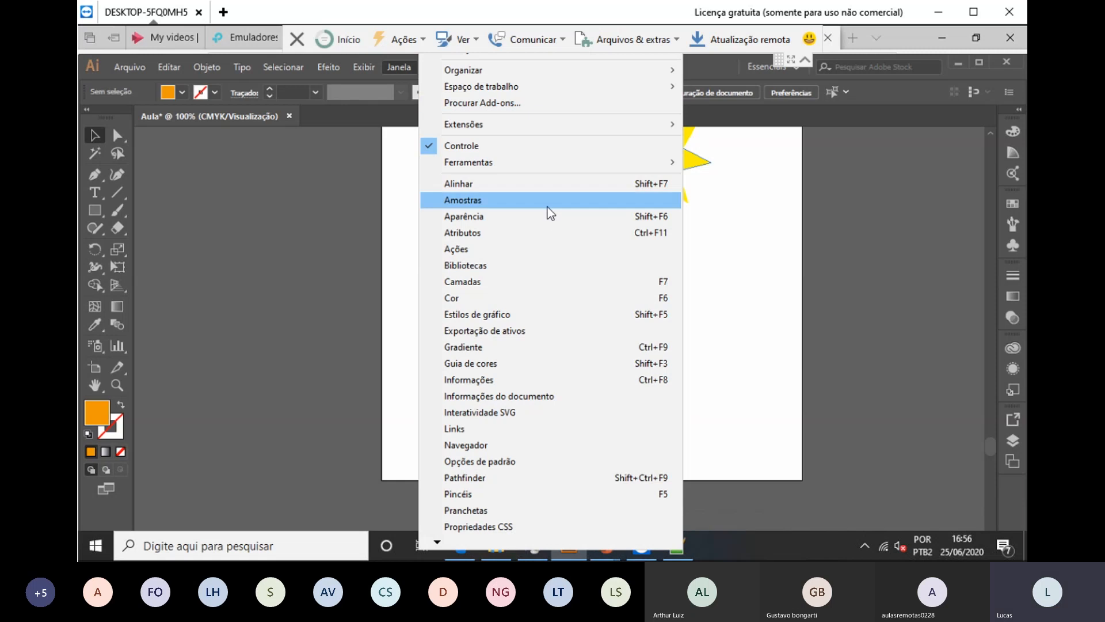
pyautogui.click(577, 184)
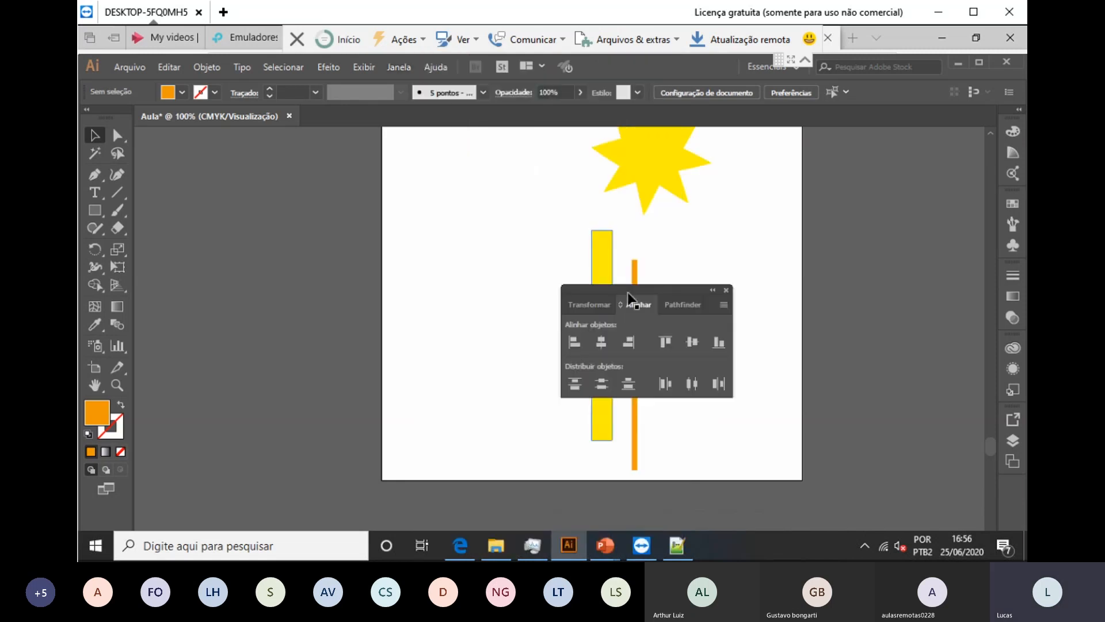
pyautogui.moveTo(648, 290); pyautogui.dragTo(777, 244)
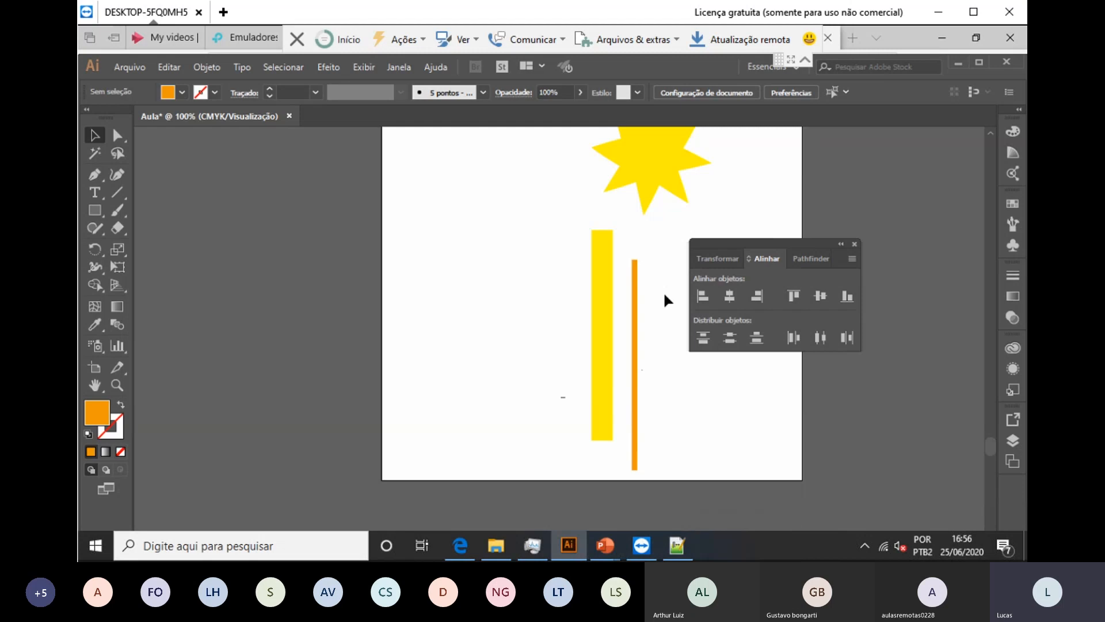
pyautogui.moveTo(659, 326); pyautogui.dragTo(562, 387)
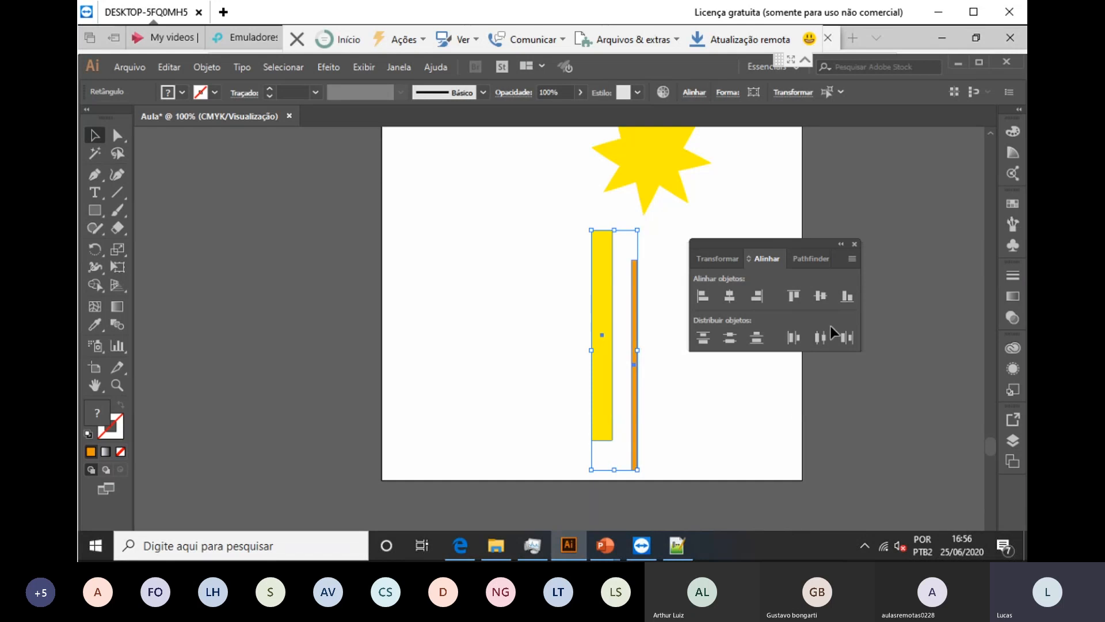
# Step: Align the orange and yellow bars along their bottom and left edges
pyautogui.click(847, 300)
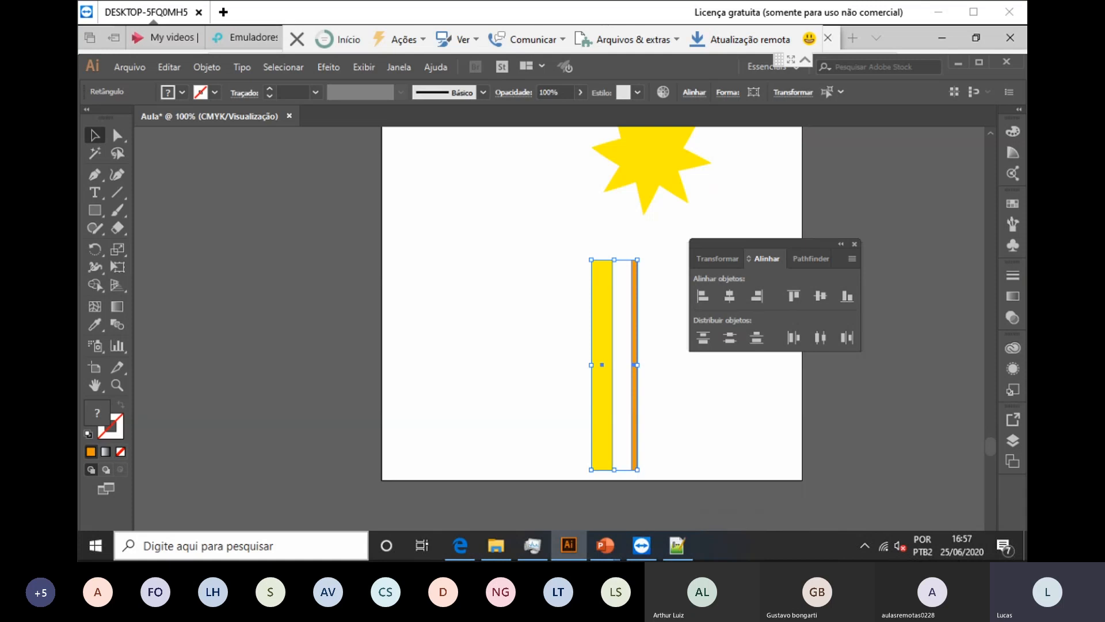
pyautogui.click(703, 296)
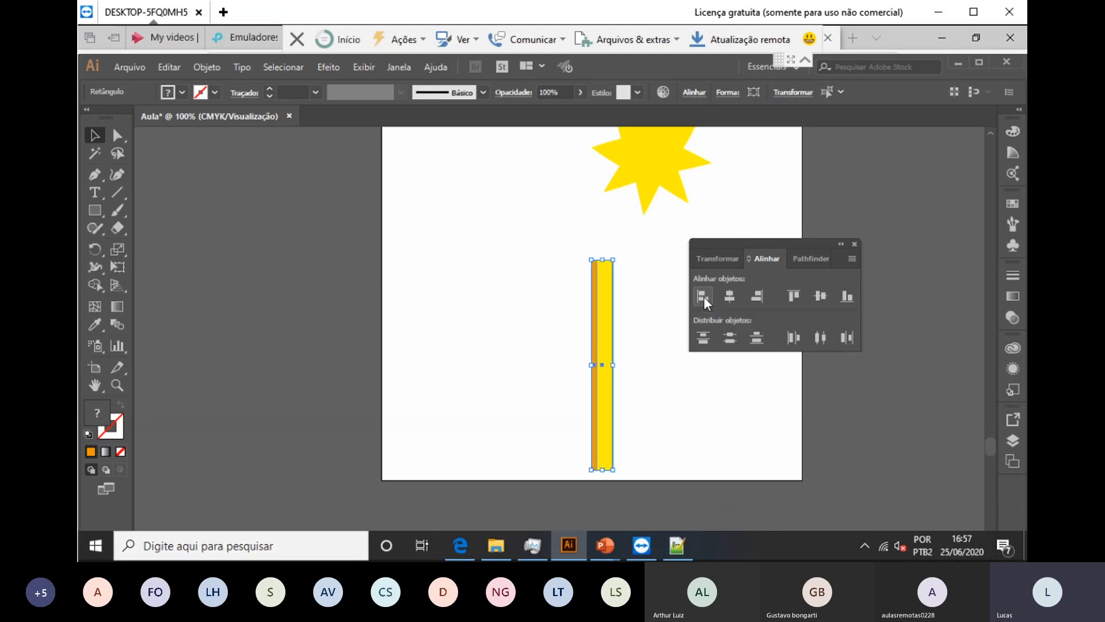
pyautogui.click(707, 429)
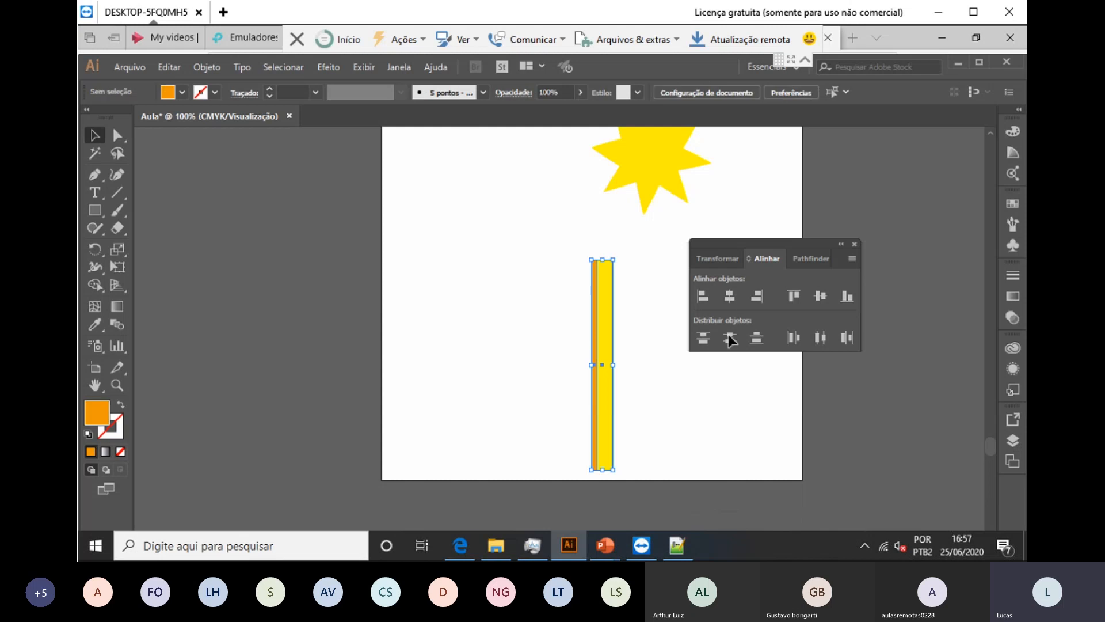
# Step: Position the thin orange bar as a stripe centered inside the yellow bar
pyautogui.click(594, 339)
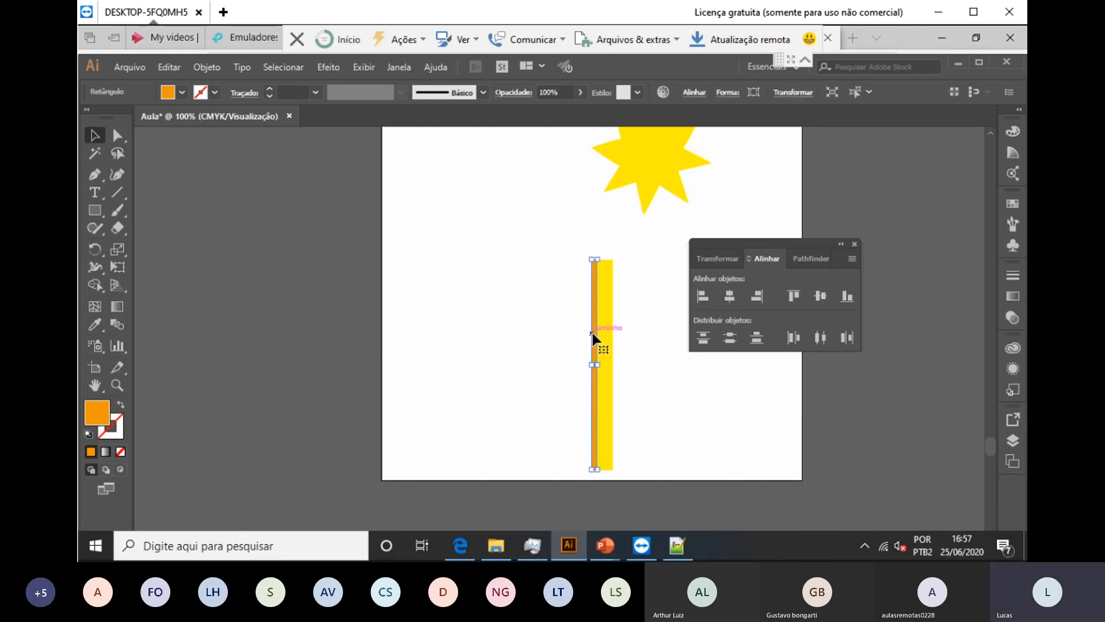
pyautogui.press('ctrl')
pyautogui.moveTo(594, 338); pyautogui.dragTo(637, 338)
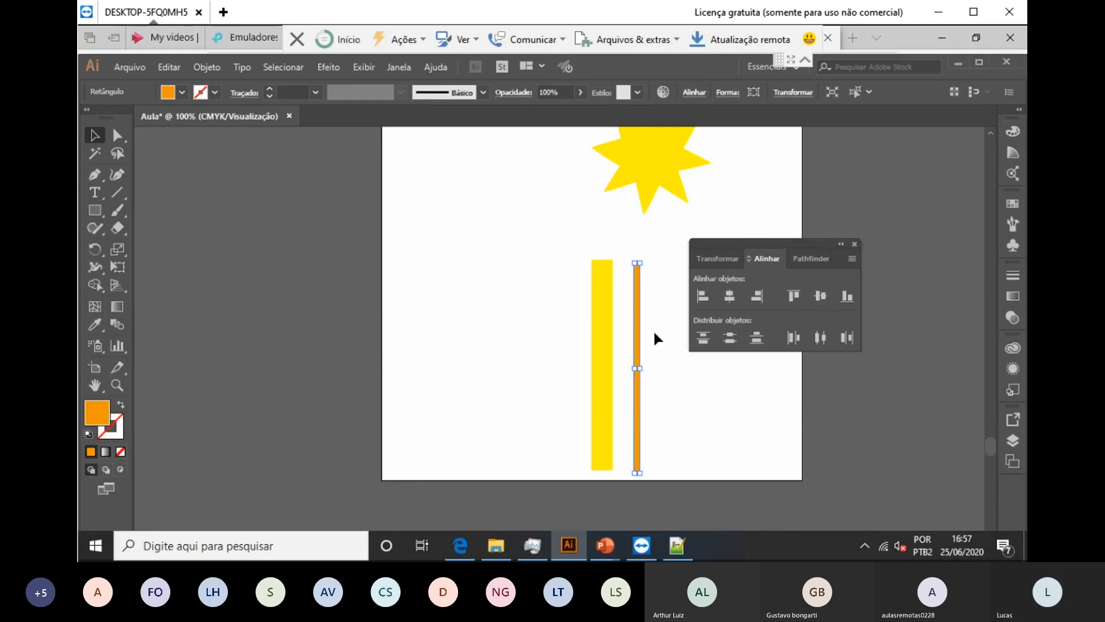
pyautogui.hotkey('ctrl', 'z')
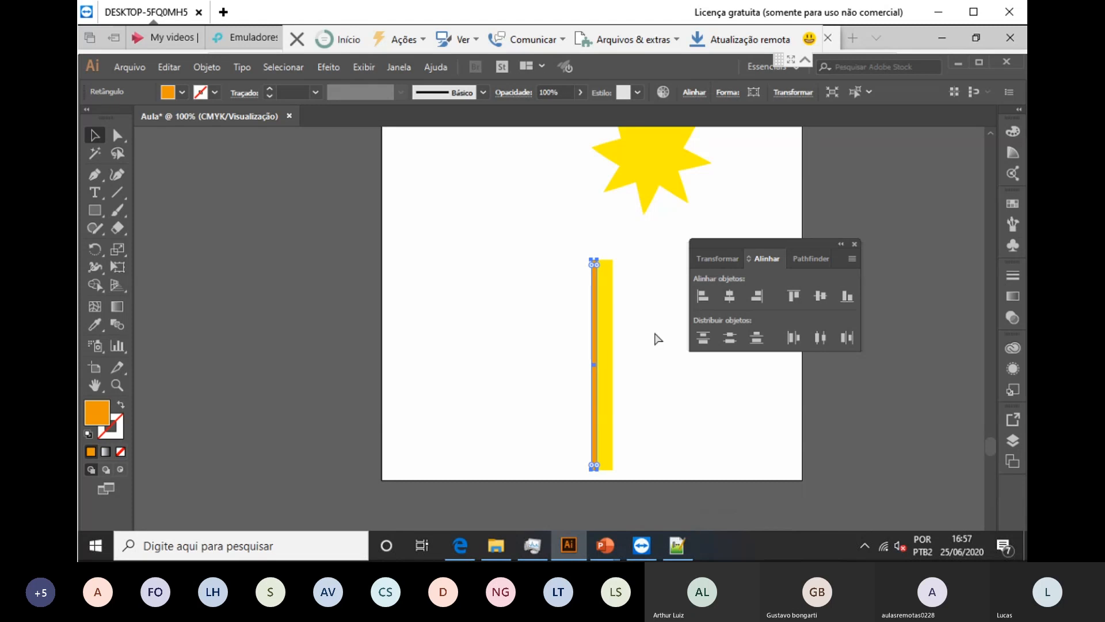
pyautogui.hotkey('ctrl', 'shift', 'z')
pyautogui.click(649, 332)
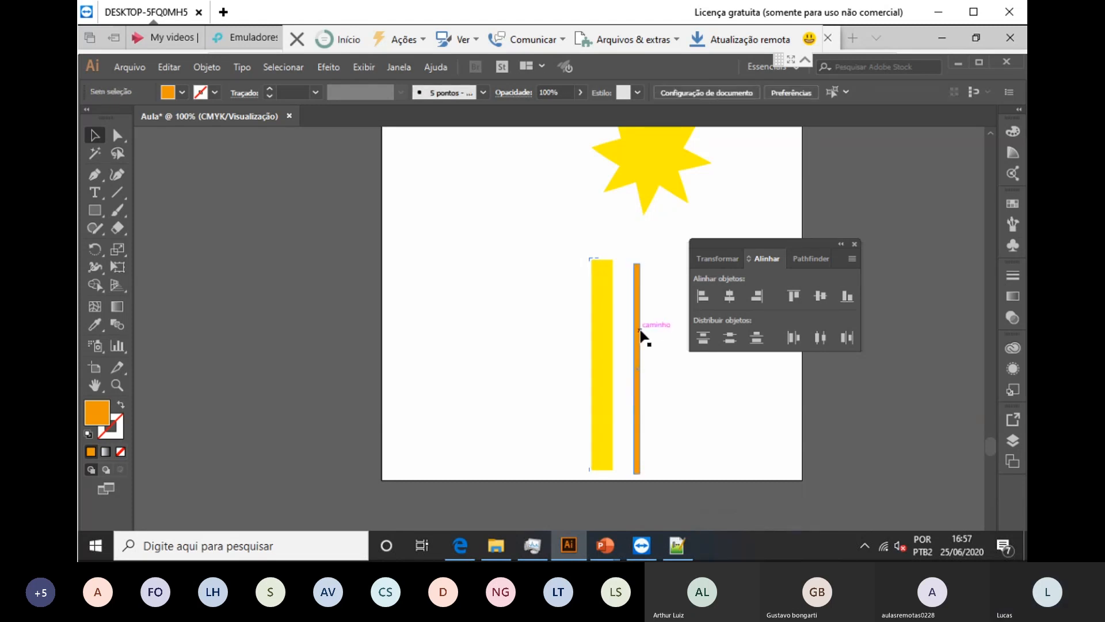
pyautogui.moveTo(638, 333); pyautogui.dragTo(596, 325)
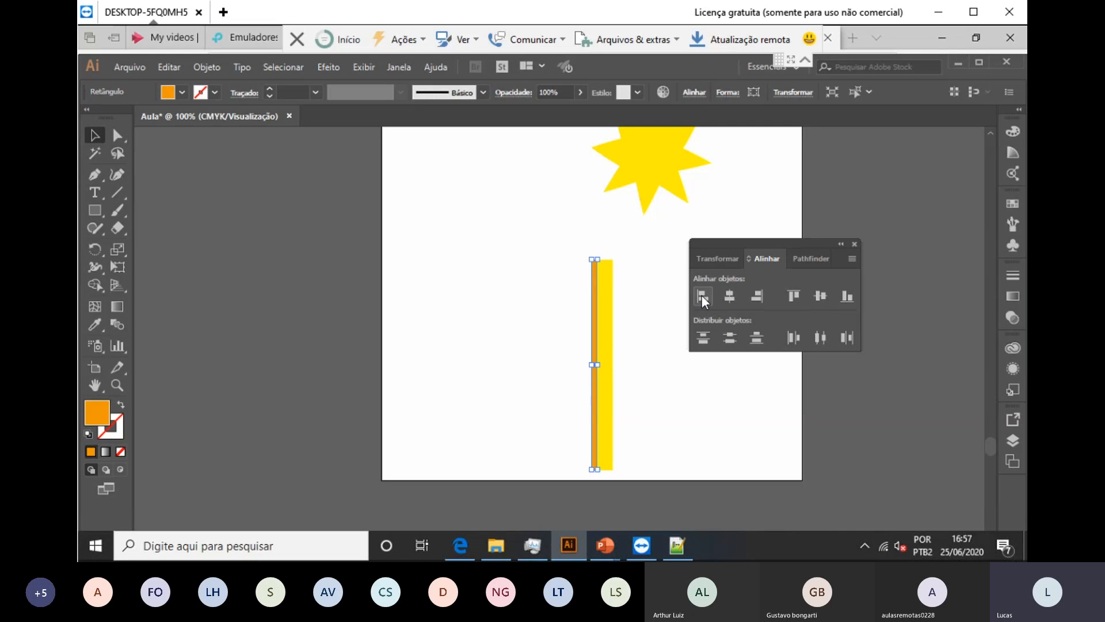
pyautogui.click(637, 358)
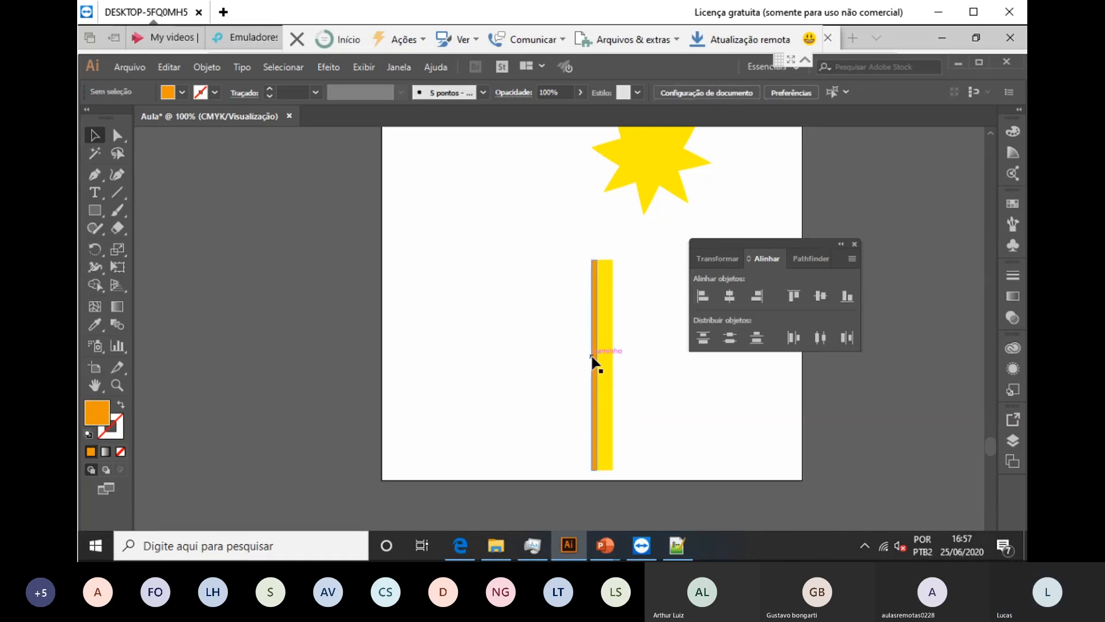
pyautogui.moveTo(593, 356); pyautogui.dragTo(607, 361)
pyautogui.click(665, 386)
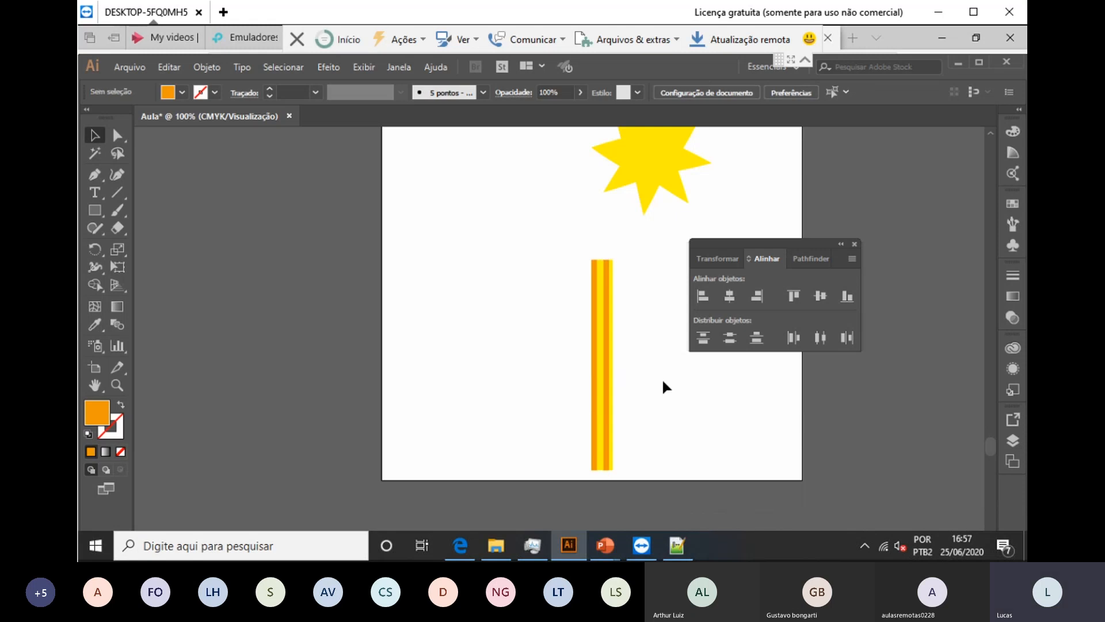
# Step: Select the whole striped bar and move it up and to the left
pyautogui.click(608, 374)
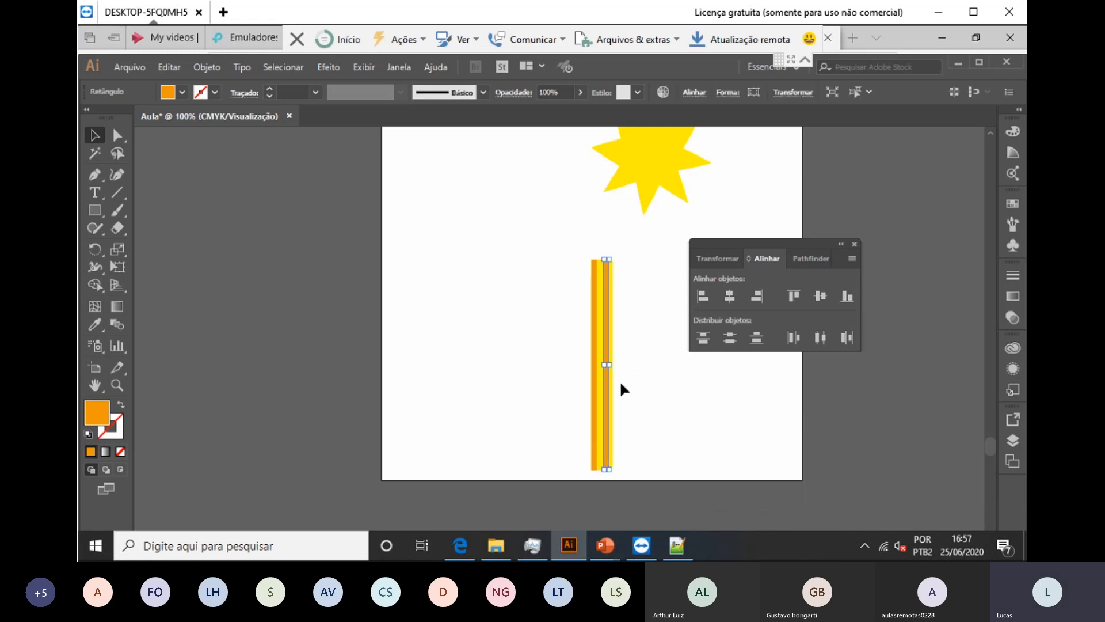
pyautogui.click(622, 383)
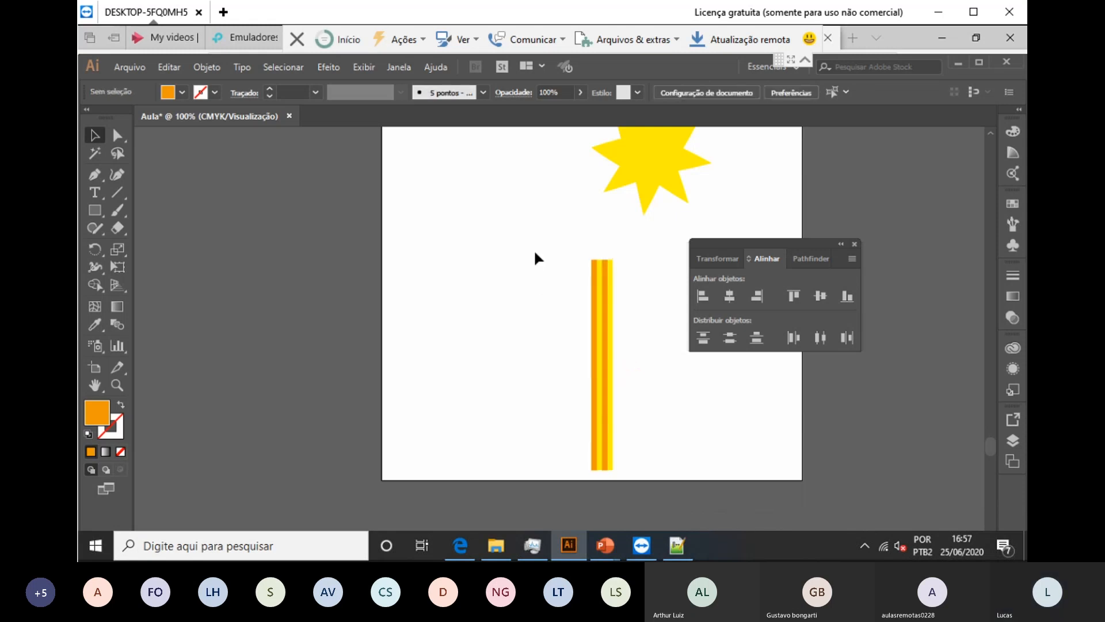
pyautogui.moveTo(540, 247); pyautogui.dragTo(559, 317)
pyautogui.click(659, 361)
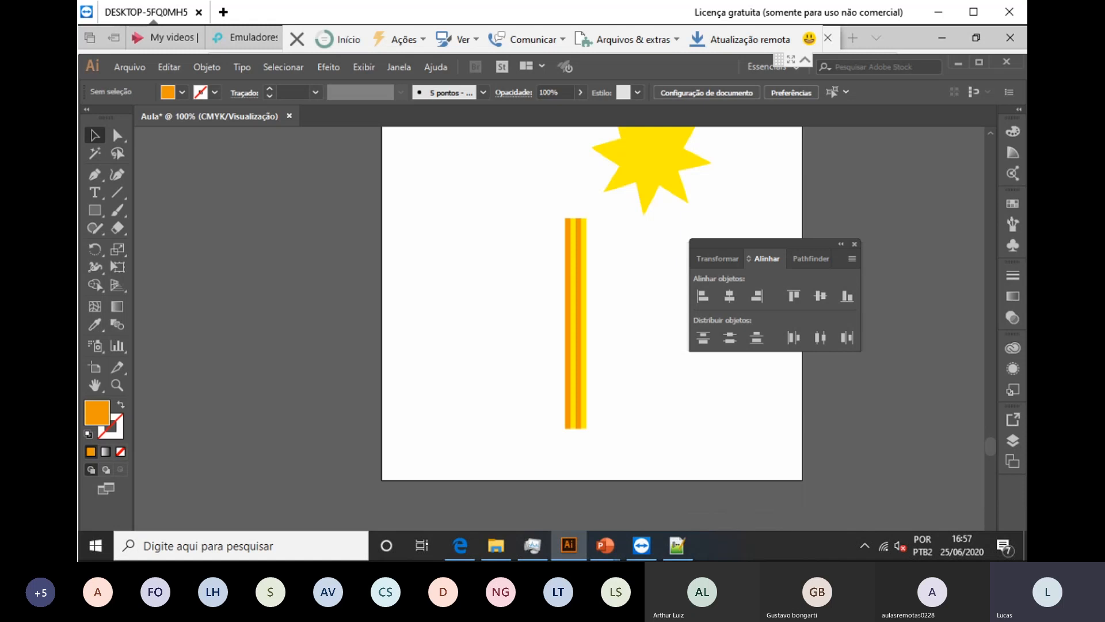
pyautogui.click(95, 213)
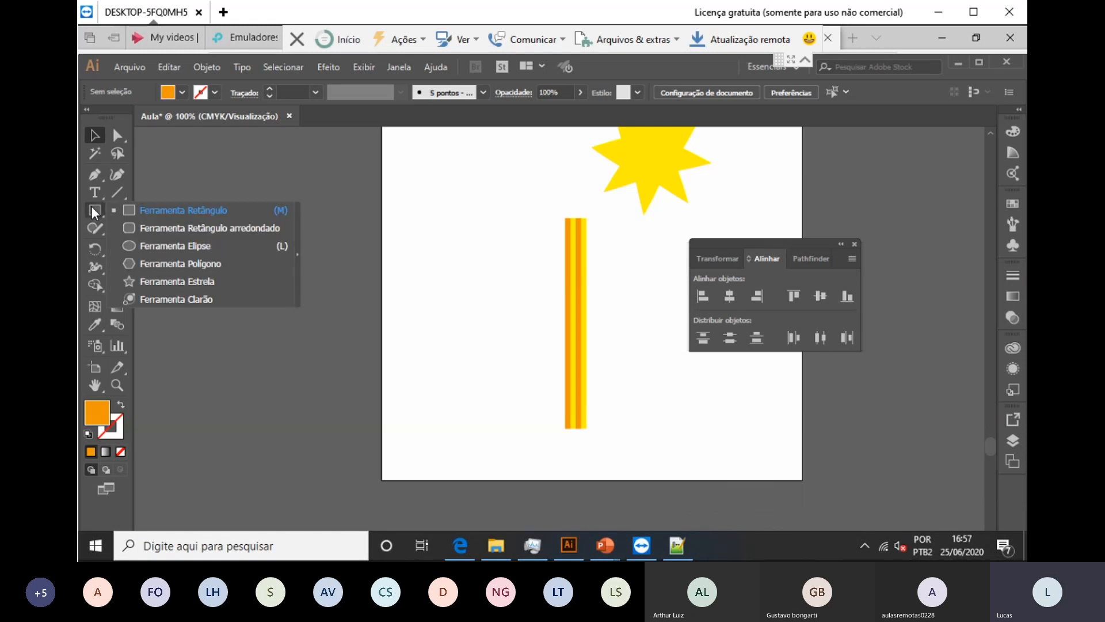
# Step: Draw a three-sided polygon with 6 mm radius below the striped bar
pyautogui.click(180, 264)
pyautogui.click(557, 449)
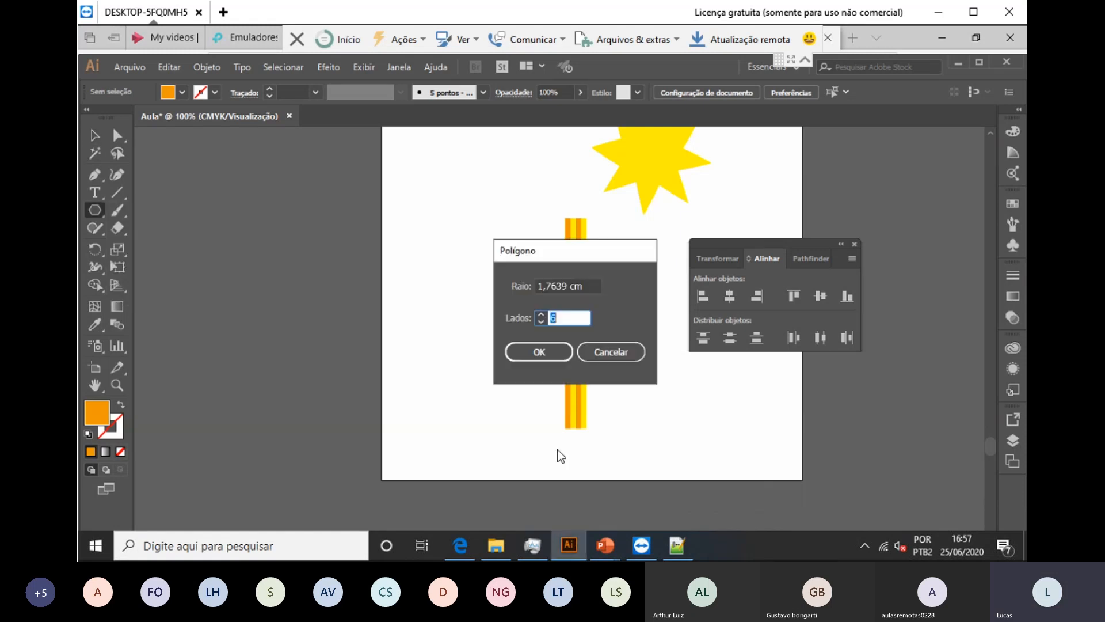
pyautogui.click(588, 283)
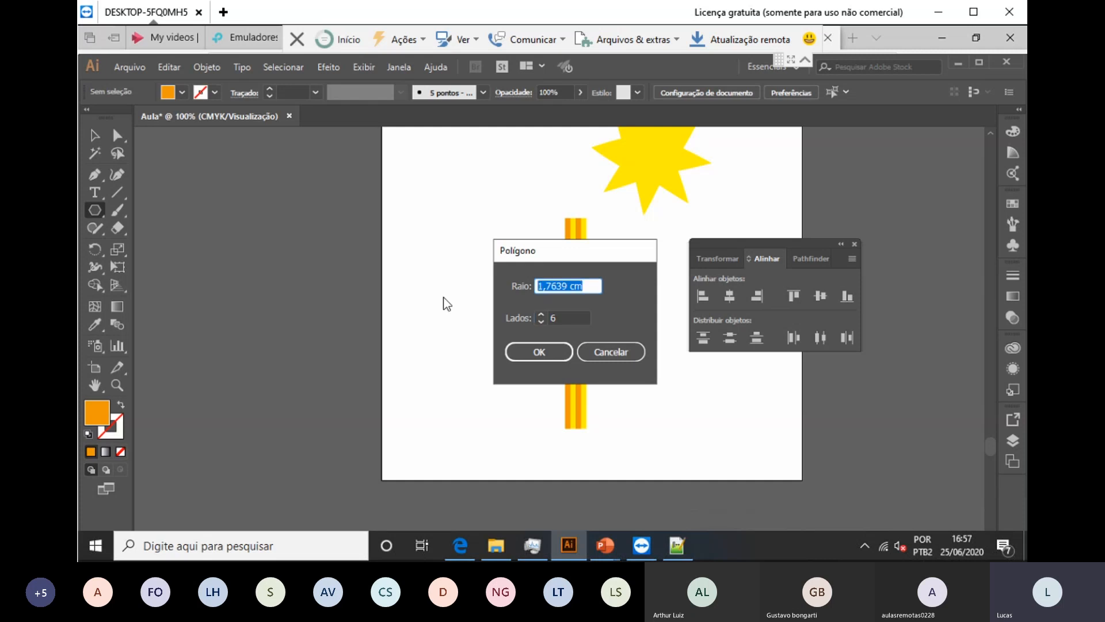
pyautogui.write('6mm')
pyautogui.press('Tab')
pyautogui.write('3')
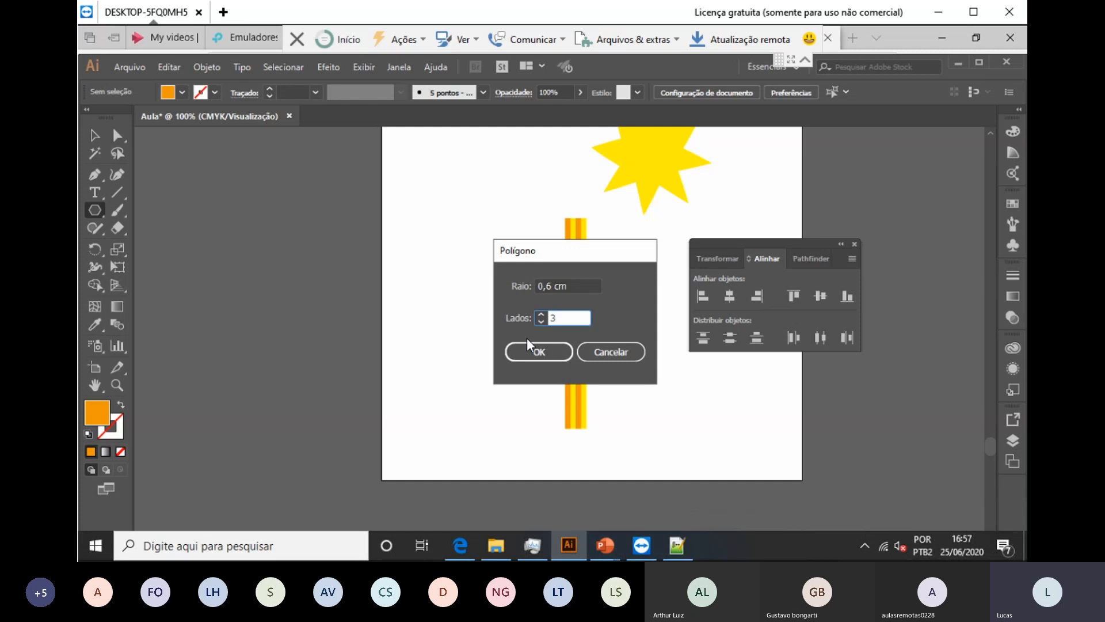
pyautogui.click(534, 350)
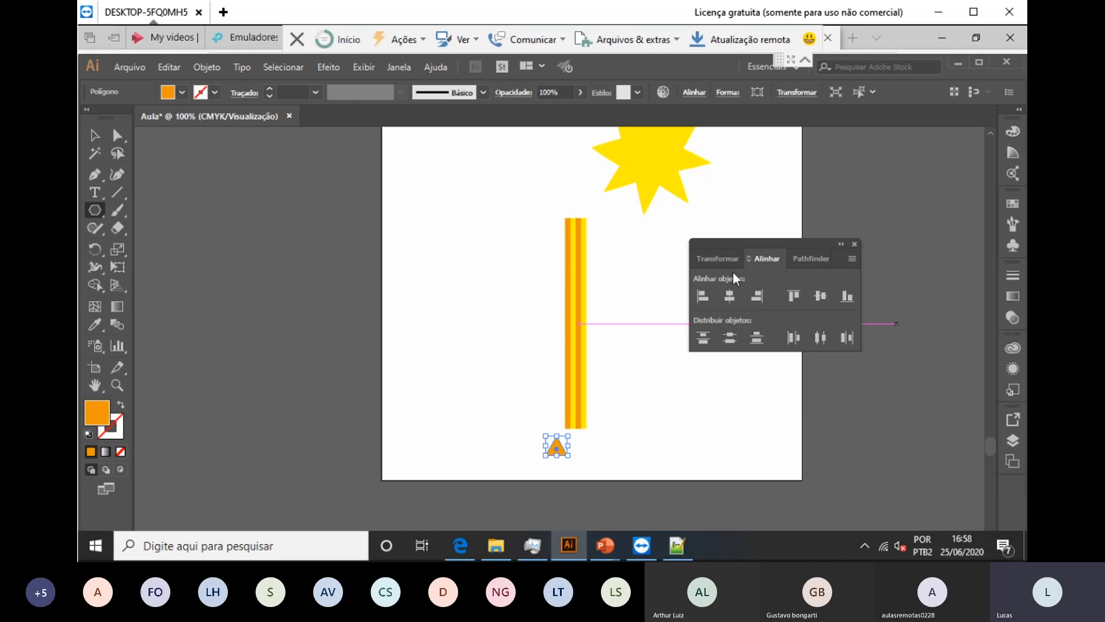
# Step: Rotate the triangle 180° in the Transform settings so it points downward
pyautogui.click(717, 260)
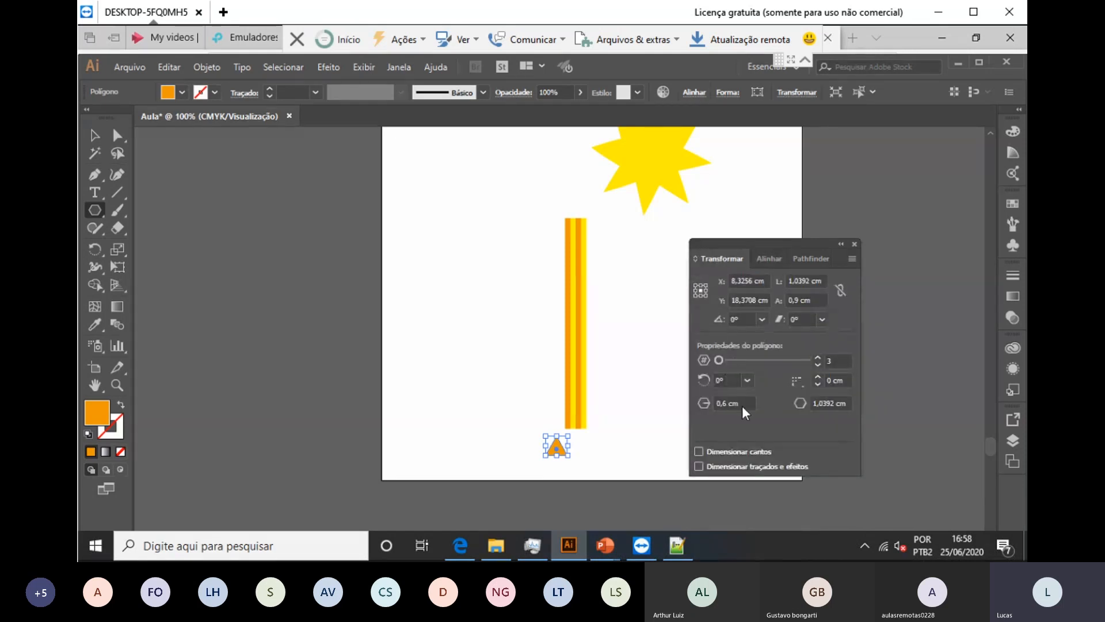
pyautogui.click(748, 320)
pyautogui.write('180')
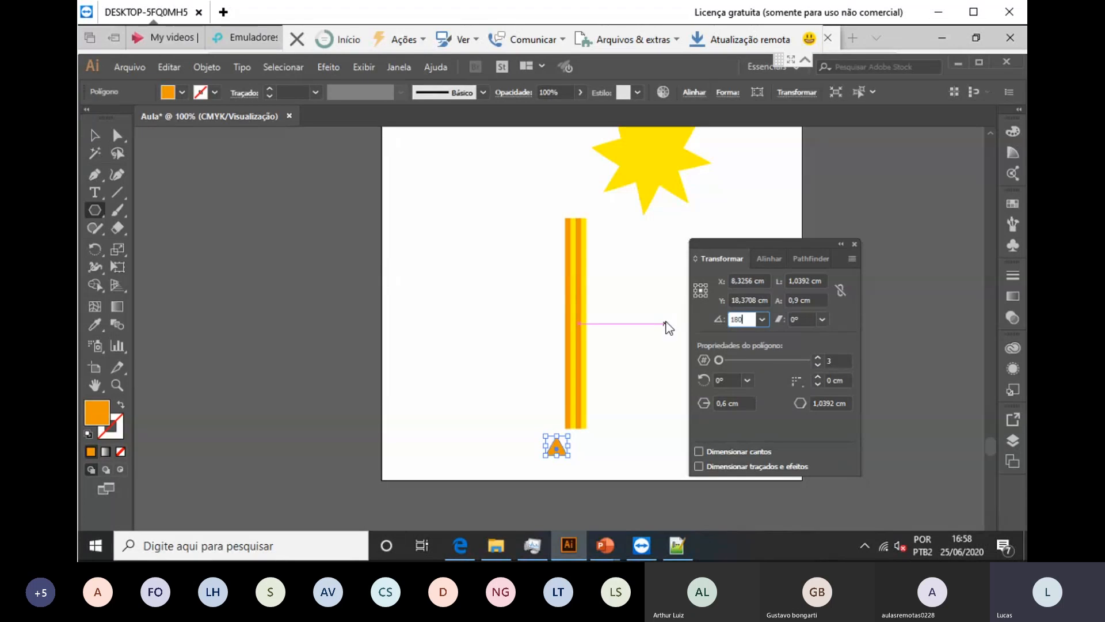
pyautogui.press('Tab')
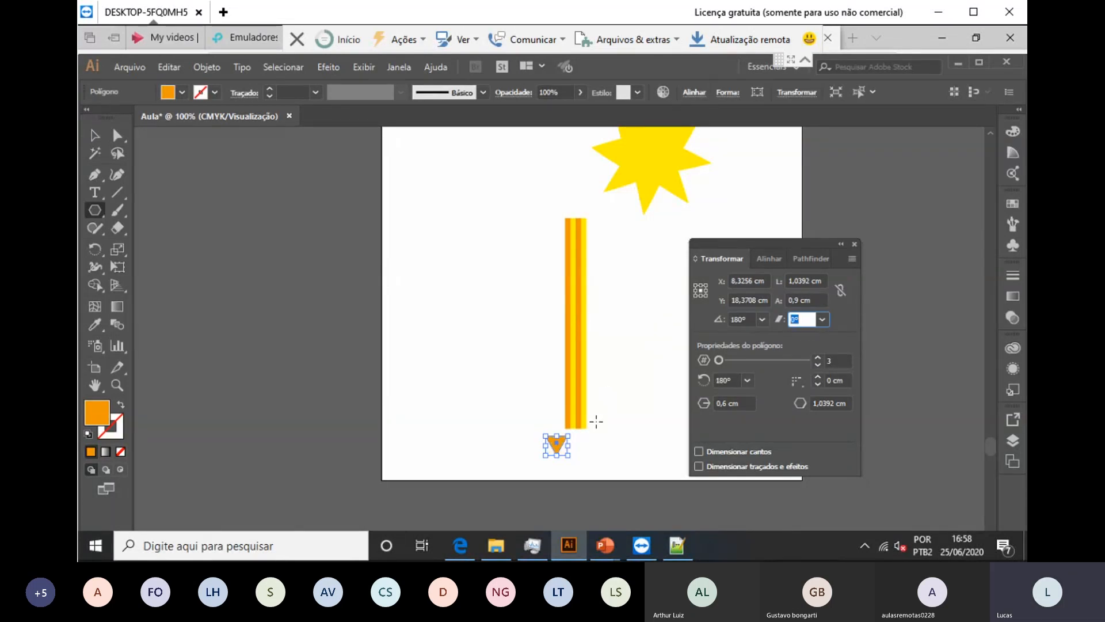
pyautogui.click(95, 135)
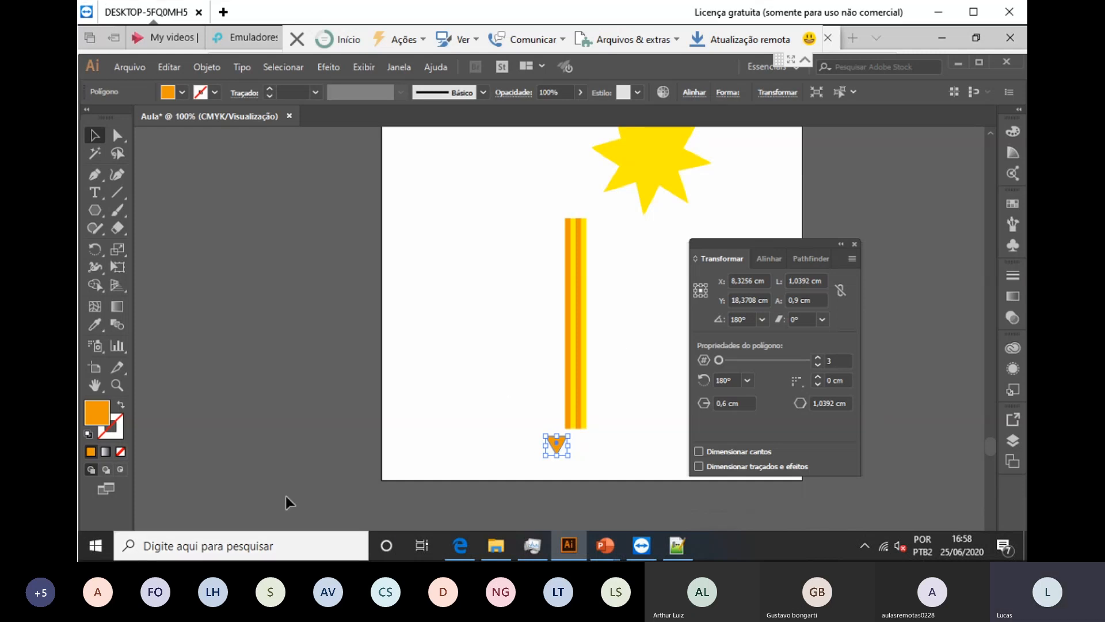
# Step: Zoom in and drag the orange triangle flush under the striped bar, then reselect it
pyautogui.hotkey('ctrl', '+')
pyautogui.hotkey('ctrl', '+')
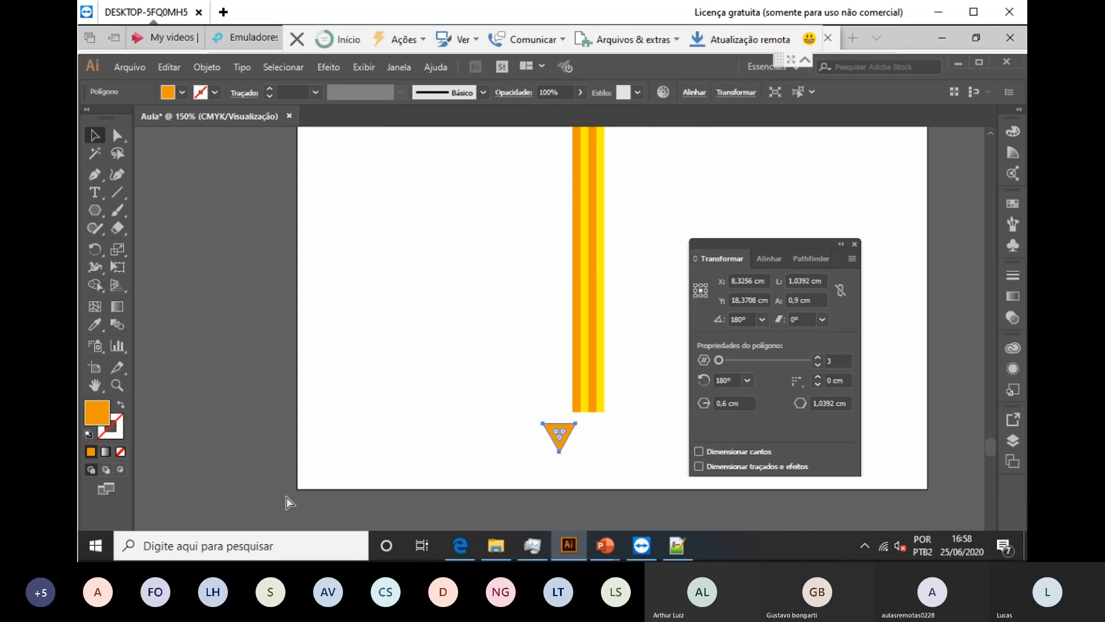
pyautogui.hotkey('ctrl', '+')
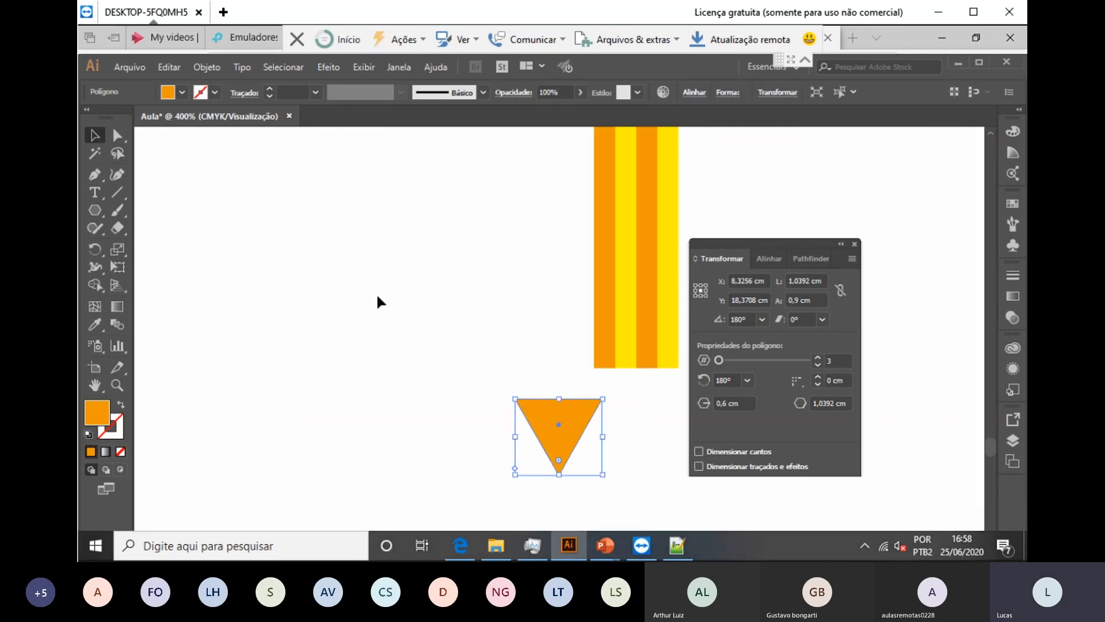
pyautogui.moveTo(759, 243); pyautogui.dragTo(842, 182)
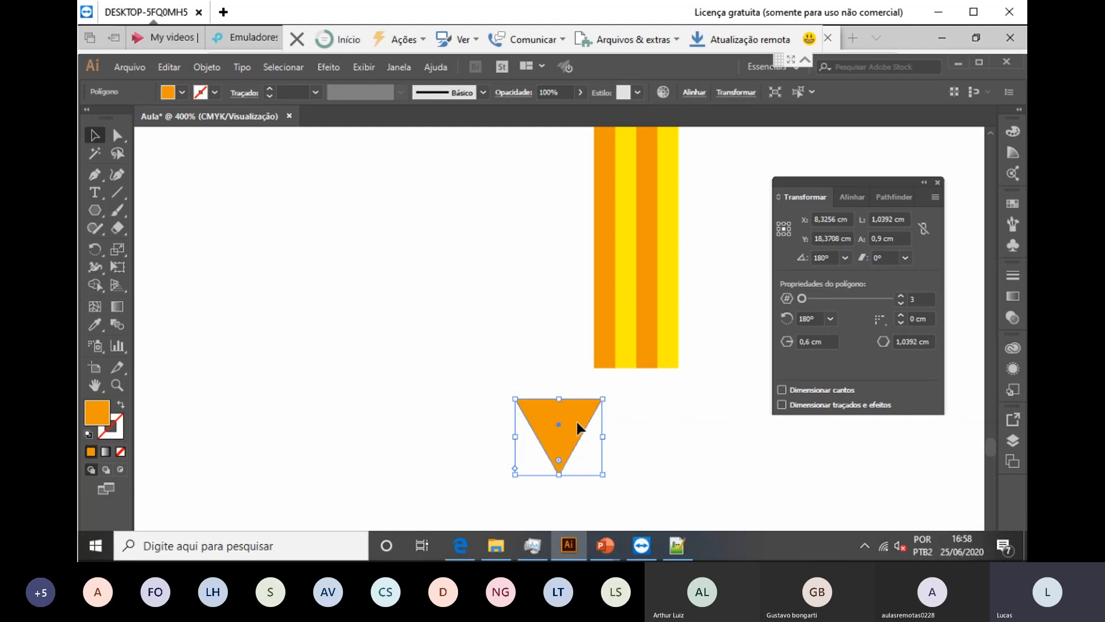
pyautogui.moveTo(582, 429)
pyautogui.mouseDown()
pyautogui.moveTo(649, 399)
pyautogui.moveTo(640, 386)
pyautogui.moveTo(654, 389)
pyautogui.mouseUp()
pyautogui.click(711, 456)
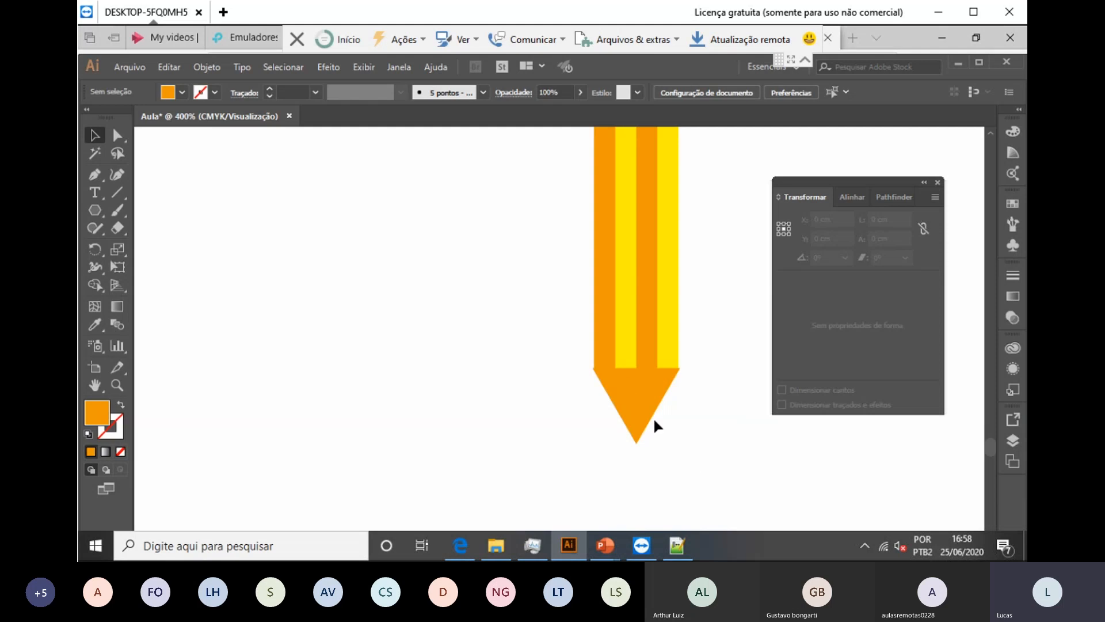
pyautogui.click(623, 381)
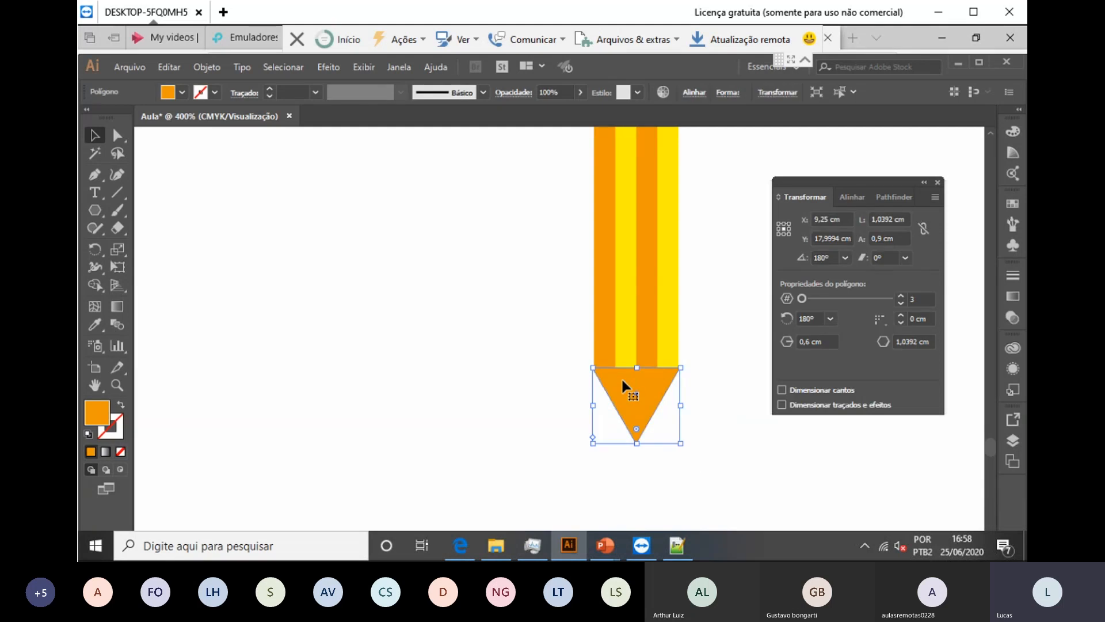
pyautogui.click(212, 73)
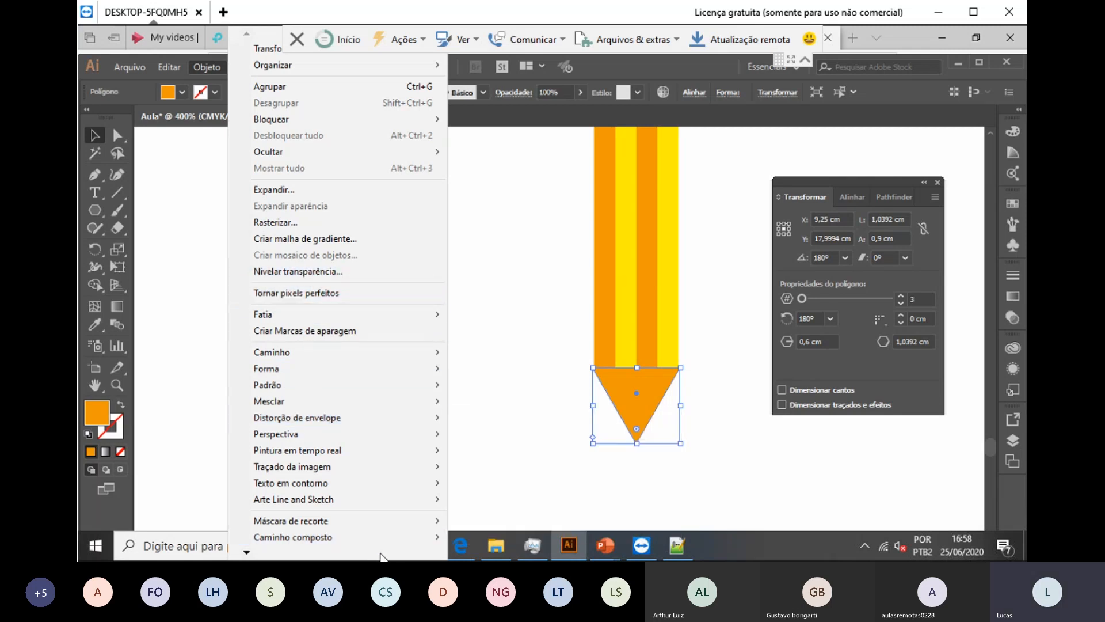
# Step: Make a 30% horizontal and vertical scaled copy of the tip with Transform Each
pyautogui.moveTo(381, 558)
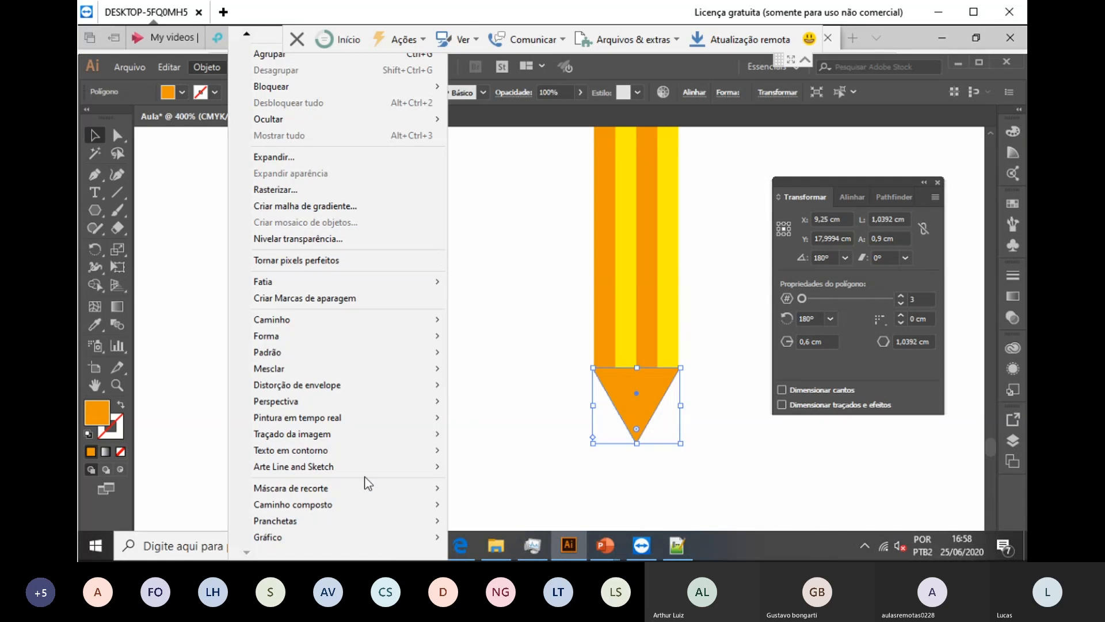
pyautogui.click(197, 217)
pyautogui.click(638, 398)
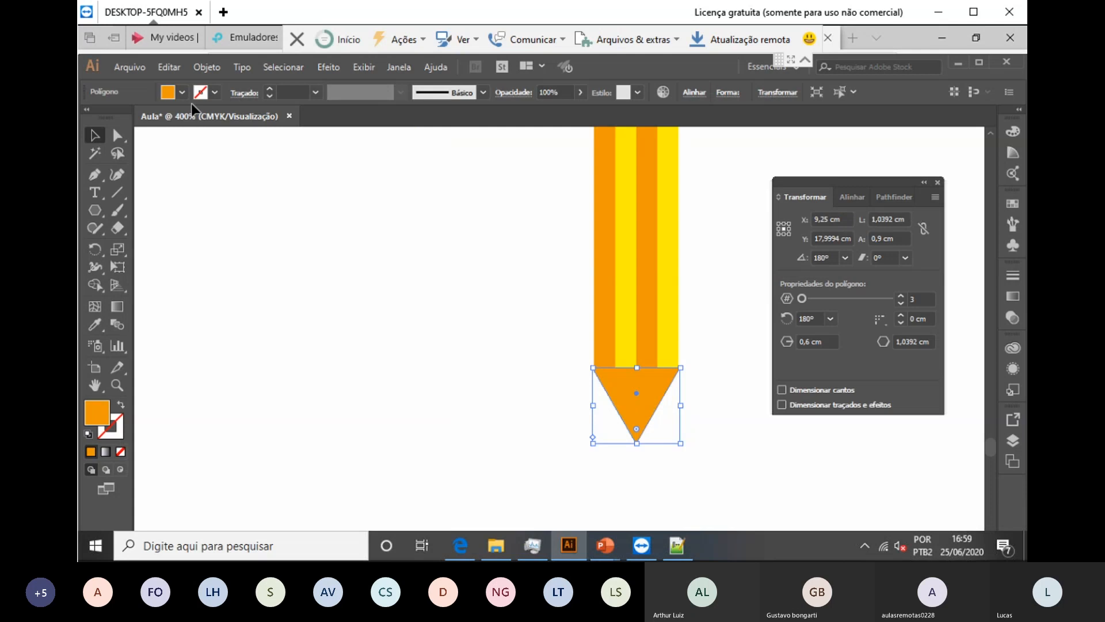
pyautogui.click(208, 68)
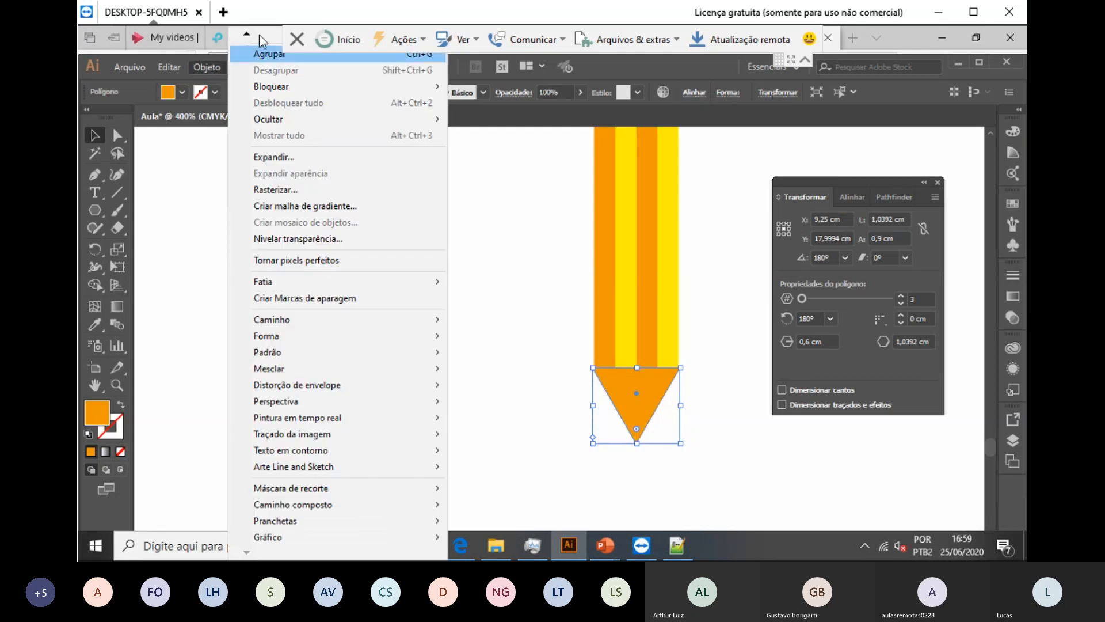
pyautogui.moveTo(248, 40)
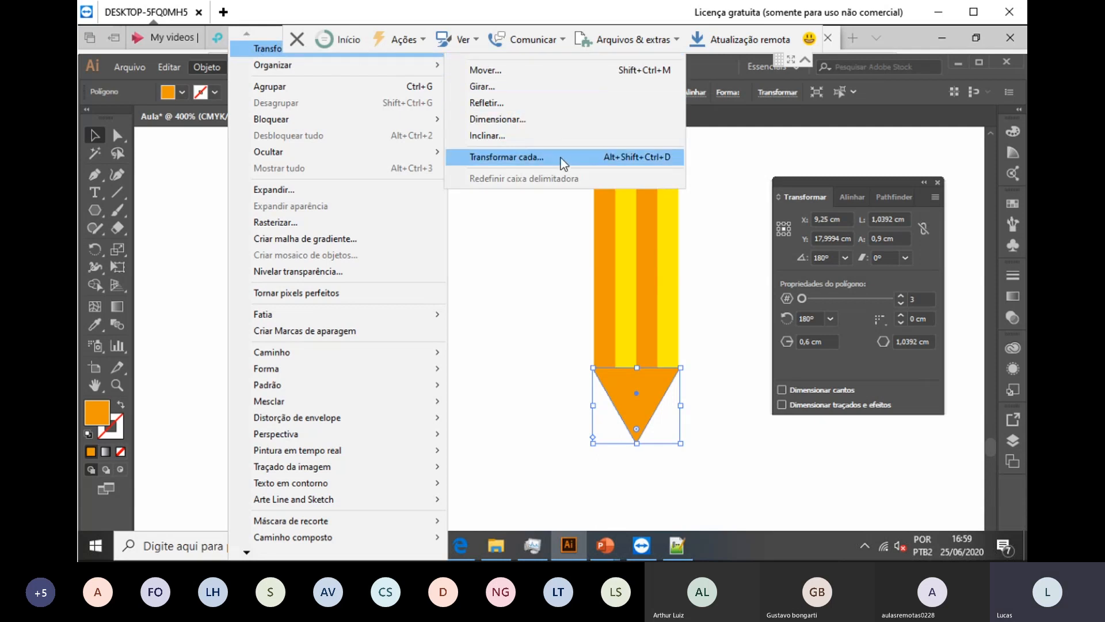
pyautogui.click(561, 157)
pyautogui.moveTo(561, 87)
pyautogui.mouseDown()
pyautogui.moveTo(439, 89)
pyautogui.moveTo(439, 67)
pyautogui.mouseUp()
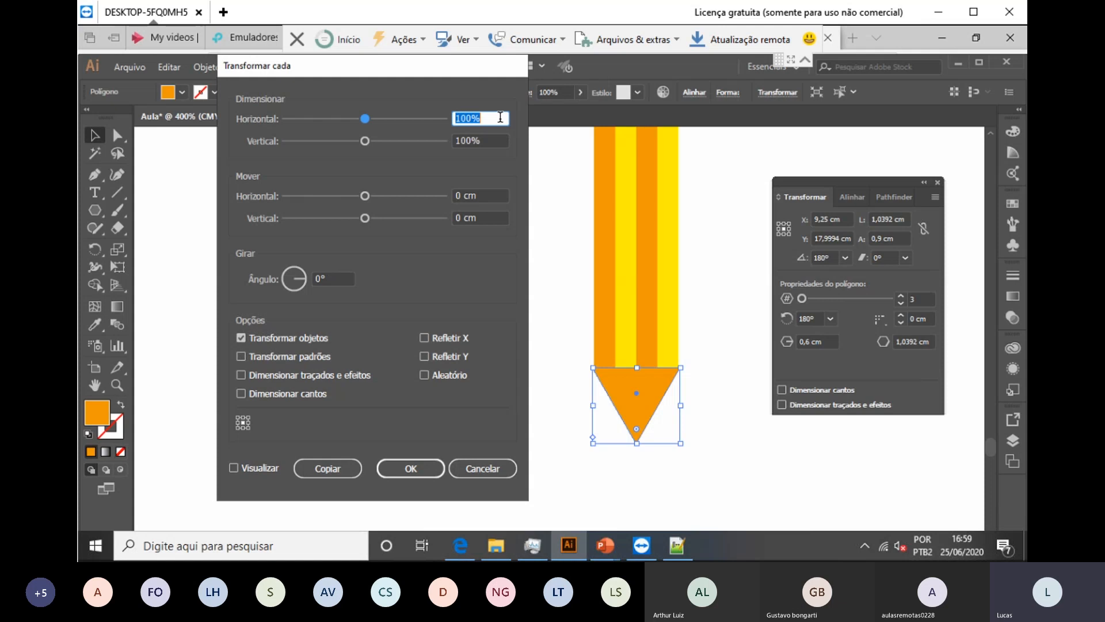
pyautogui.write('30')
pyautogui.press('Tab')
pyautogui.write('30')
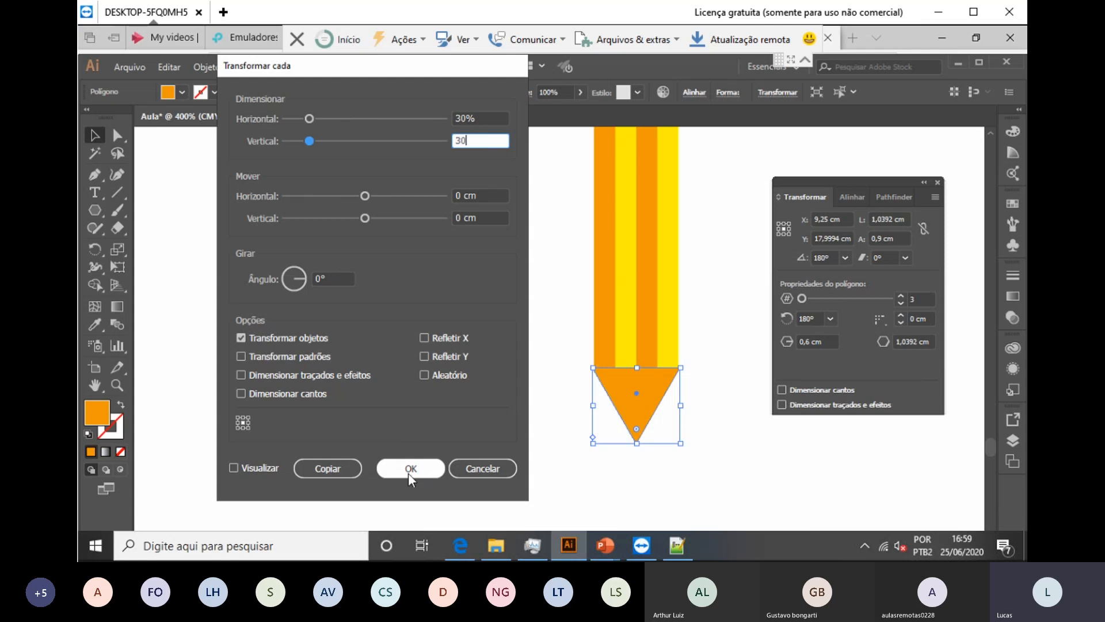
pyautogui.click(341, 467)
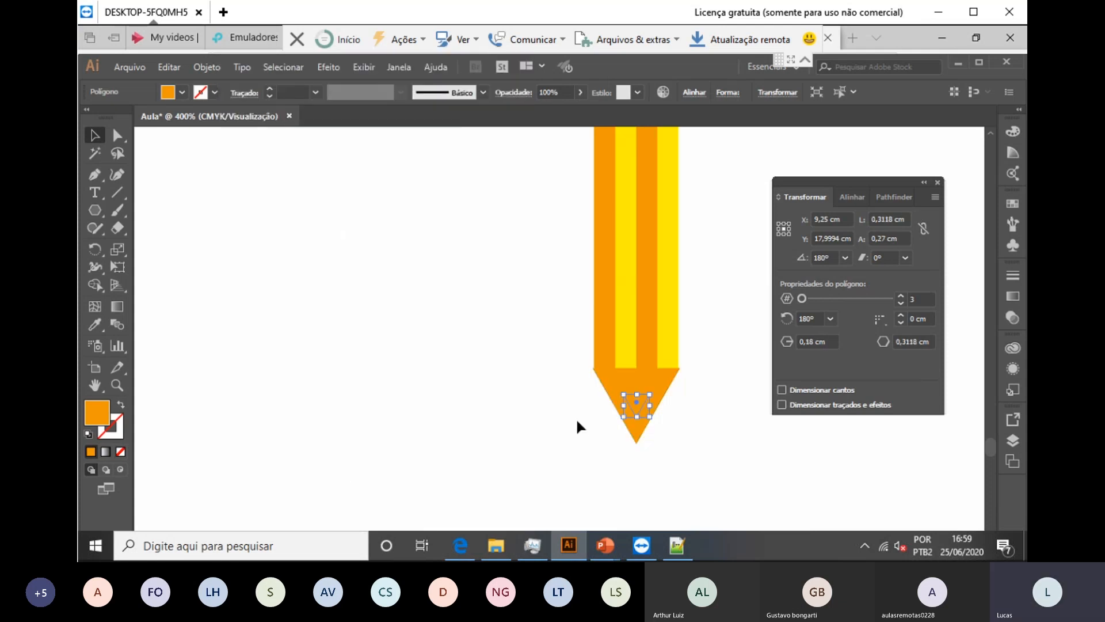
# Step: Fill the small triangle black and move it down to the pencil's point
pyautogui.click(184, 93)
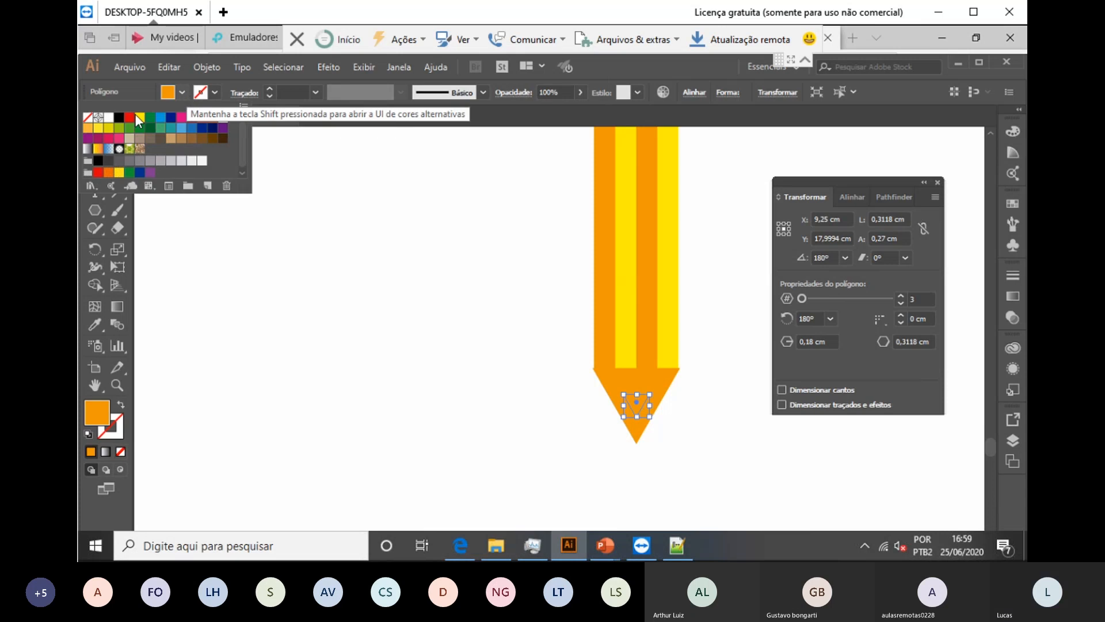
pyautogui.click(119, 118)
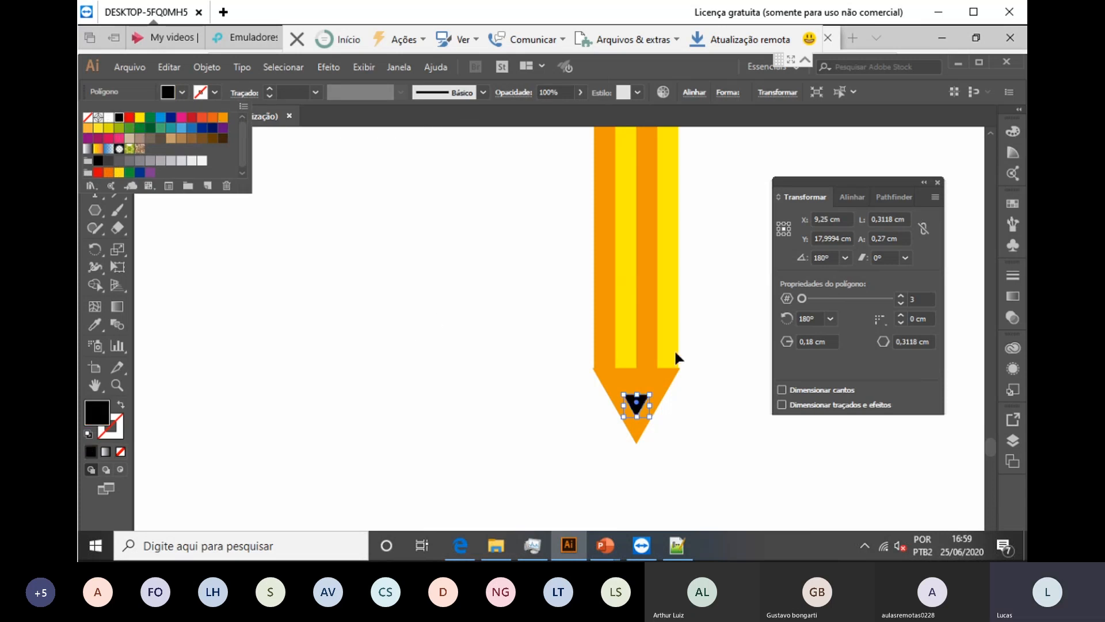
pyautogui.click(183, 92)
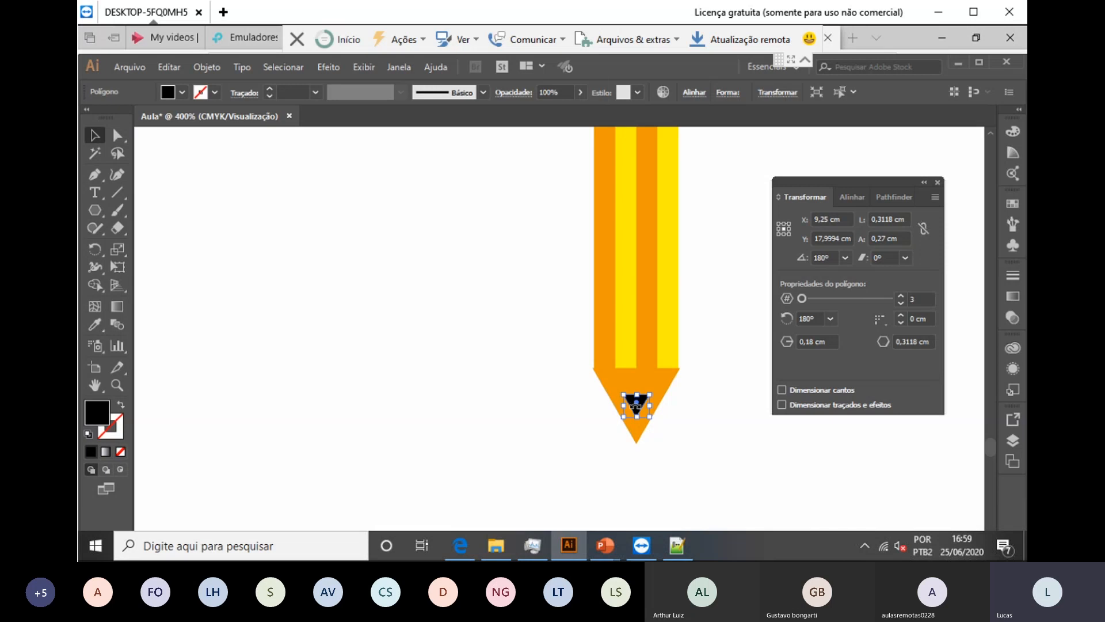
pyautogui.moveTo(635, 398); pyautogui.dragTo(636, 426)
pyautogui.click(683, 460)
# Step: Draw a 10 mm rounded square with a 2 mm corner radius
pyautogui.scroll(2, 682, 454)
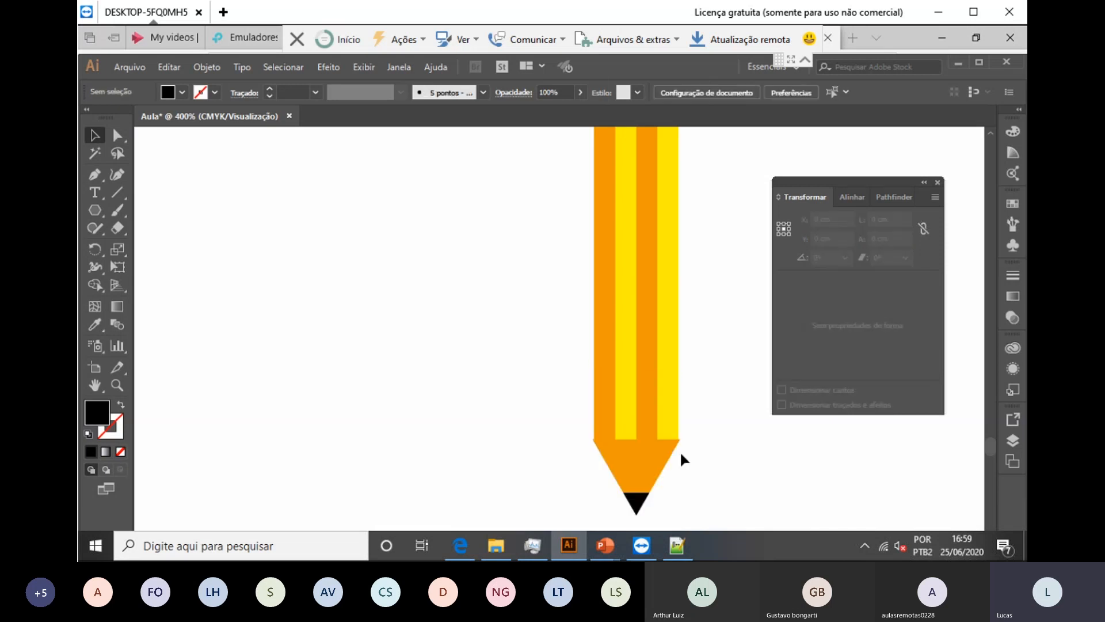
pyautogui.scroll(2, 680, 459)
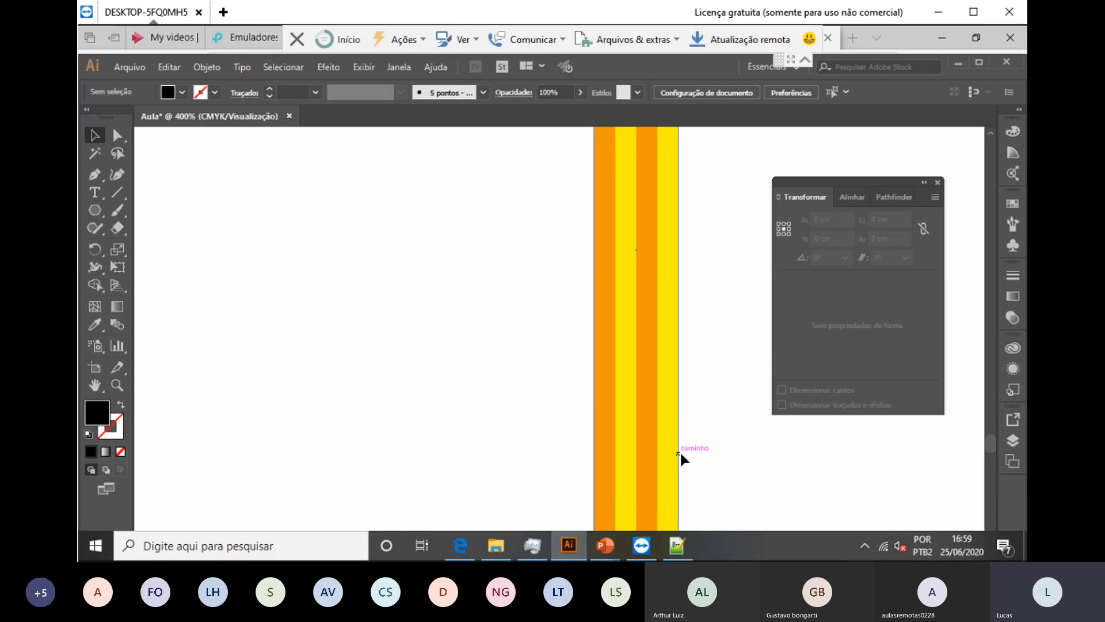
pyautogui.scroll(15, 680, 454)
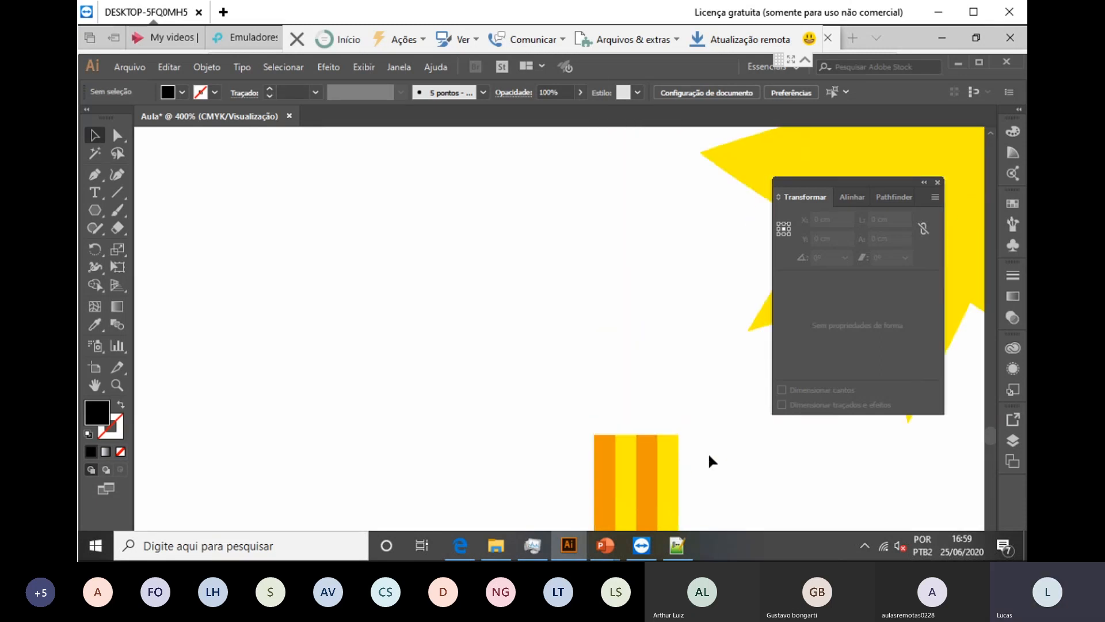
pyautogui.scroll(-8, 689, 421)
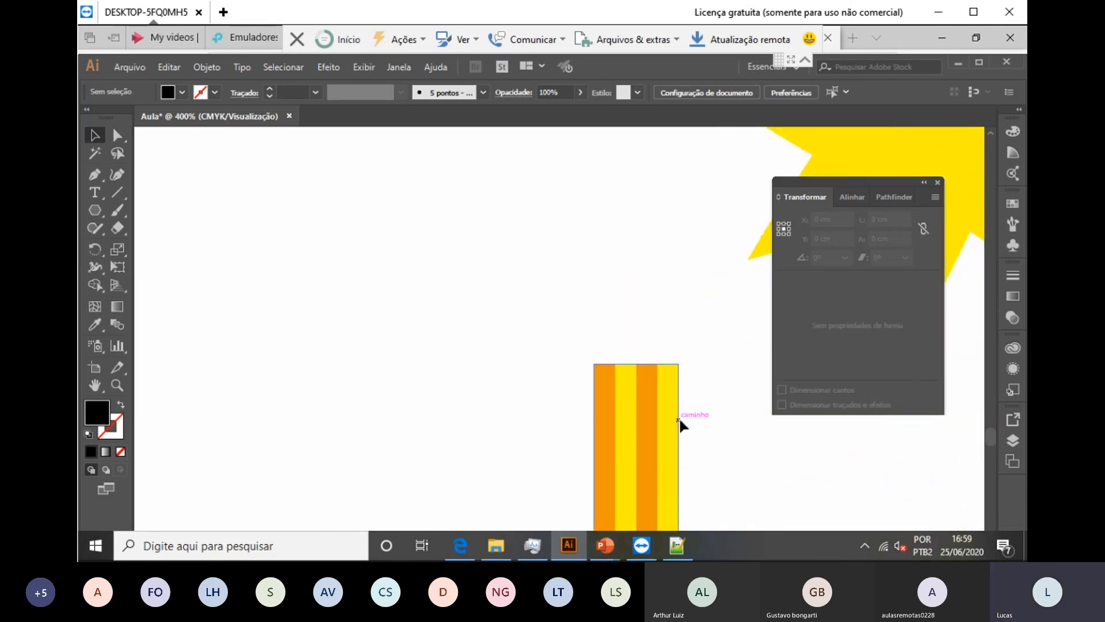
pyautogui.scroll(1, 680, 420)
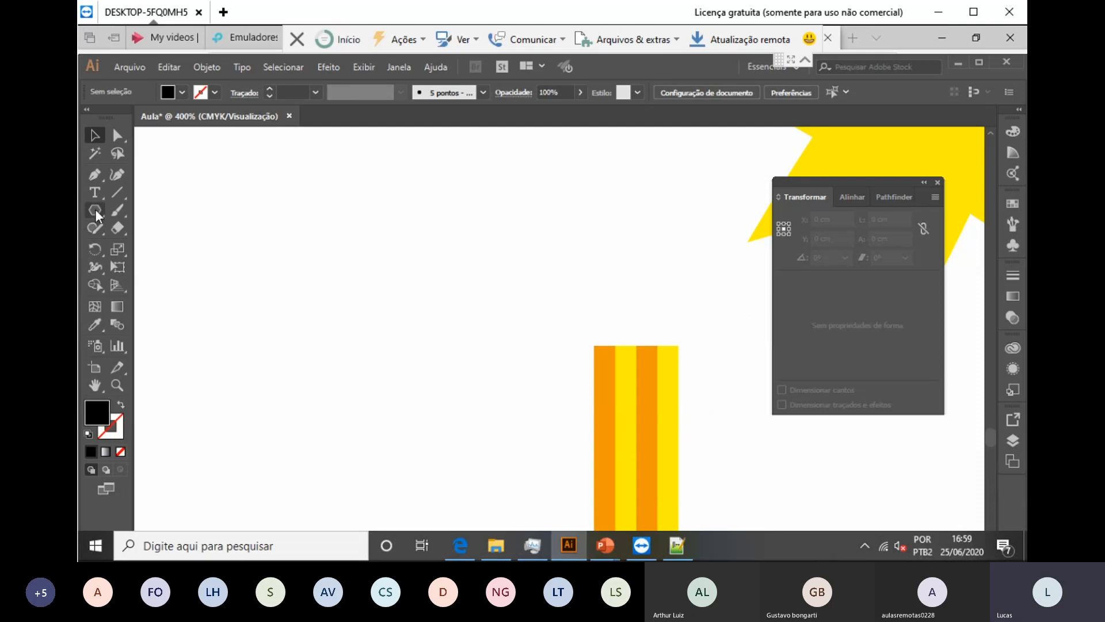
pyautogui.moveTo(95, 211); pyautogui.dragTo(161, 230)
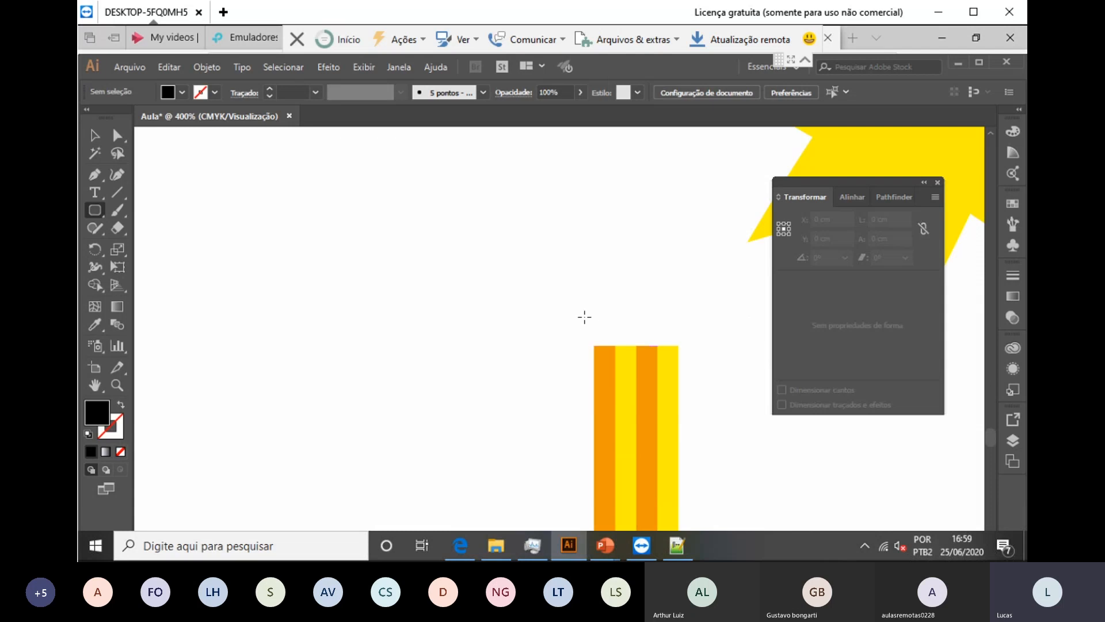
pyautogui.click(554, 320)
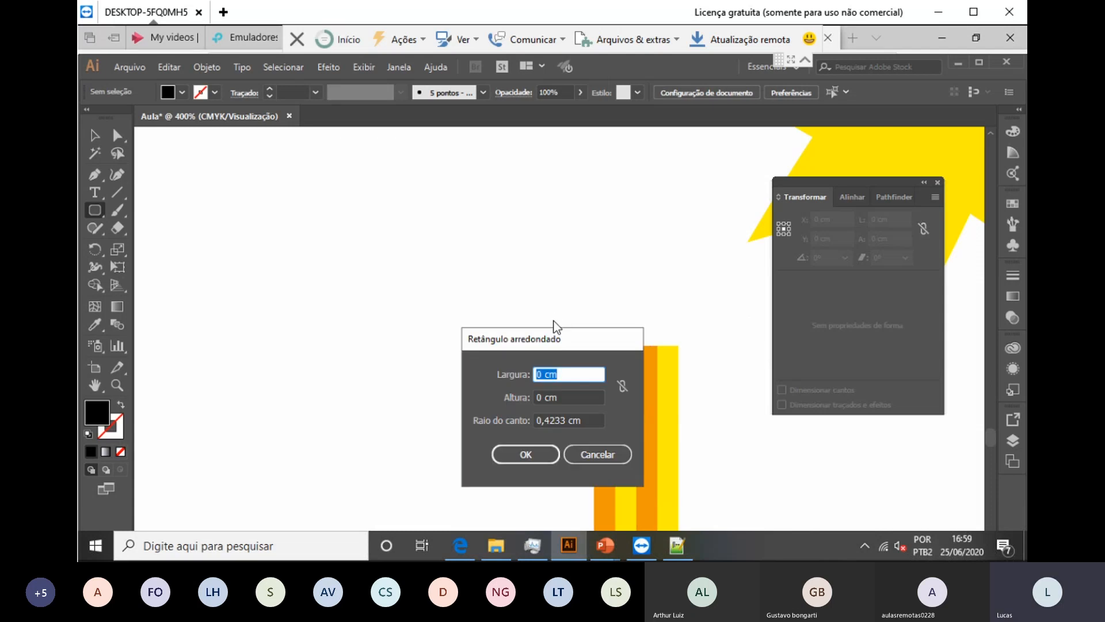
pyautogui.write('10')
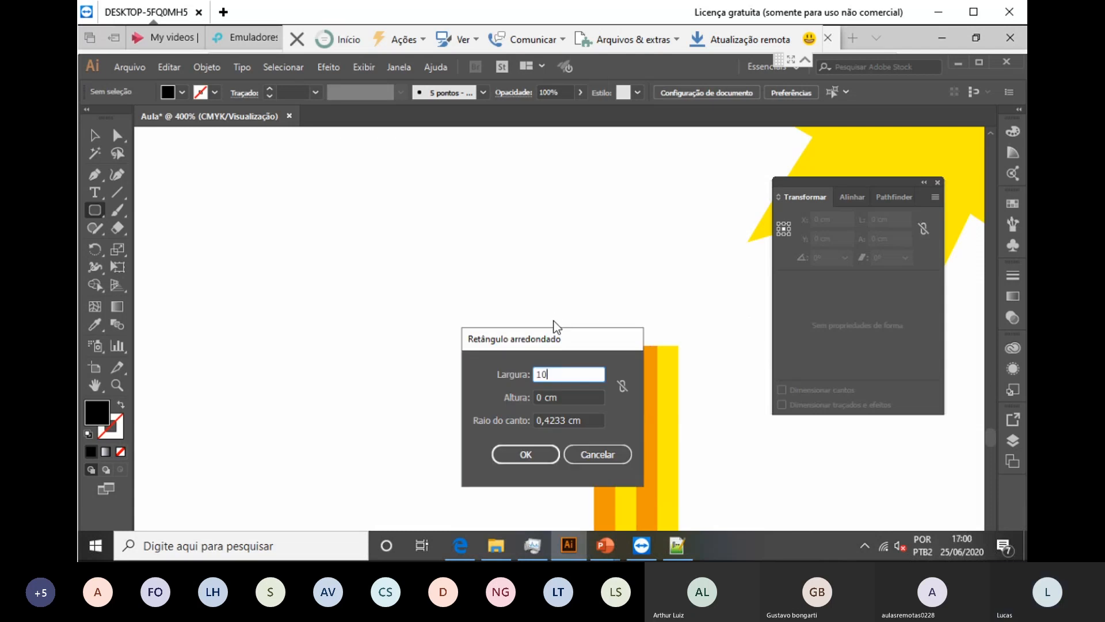
pyautogui.write('mm')
pyautogui.press('Tab')
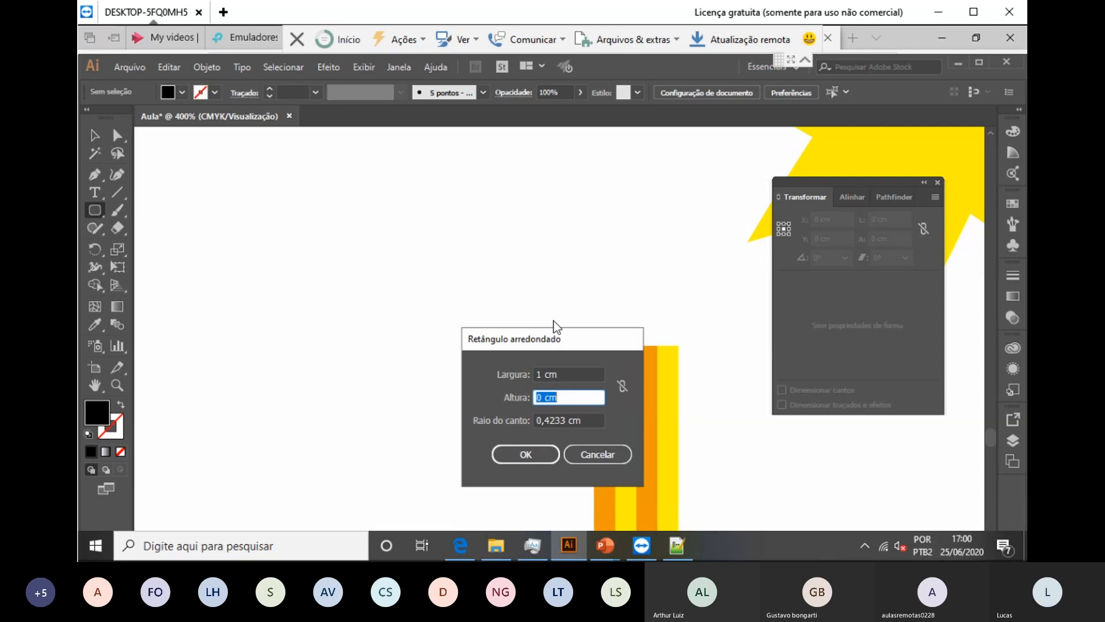
pyautogui.write('10mm')
pyautogui.press('Tab')
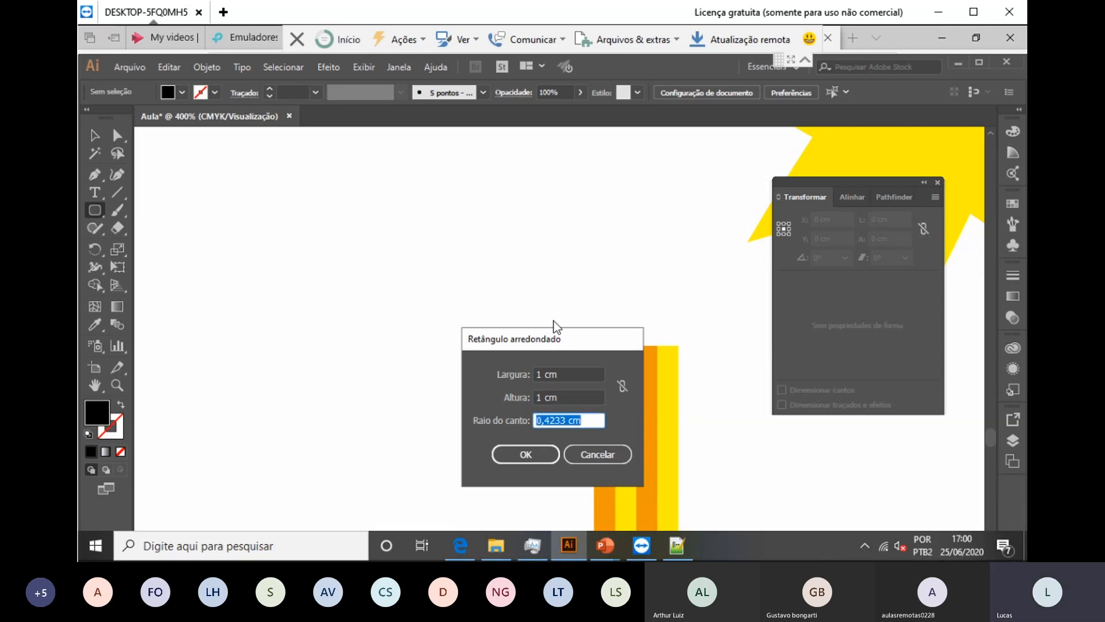
pyautogui.write('2 mm')
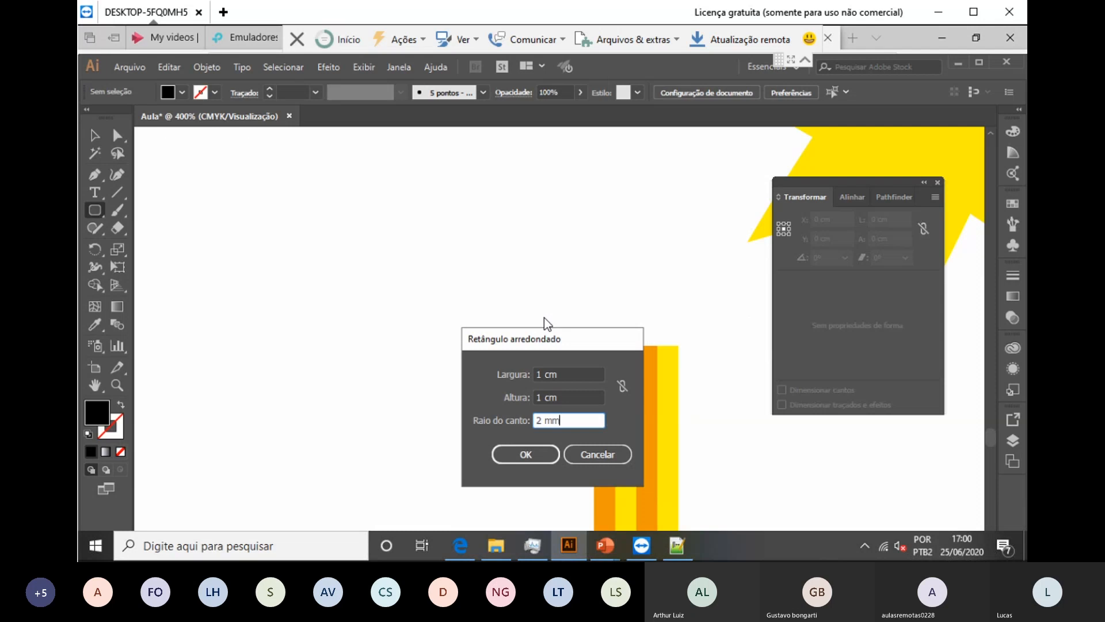
pyautogui.press('Return')
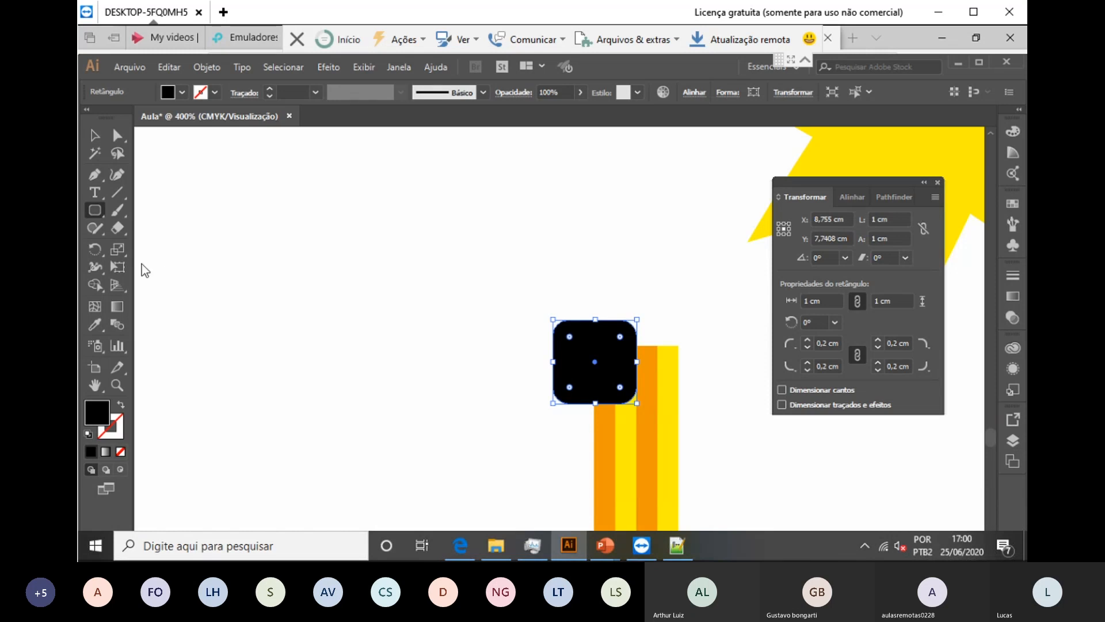
# Step: Move the rounded square up-left above the striped bar and begin another rounded rectangle
pyautogui.click(96, 137)
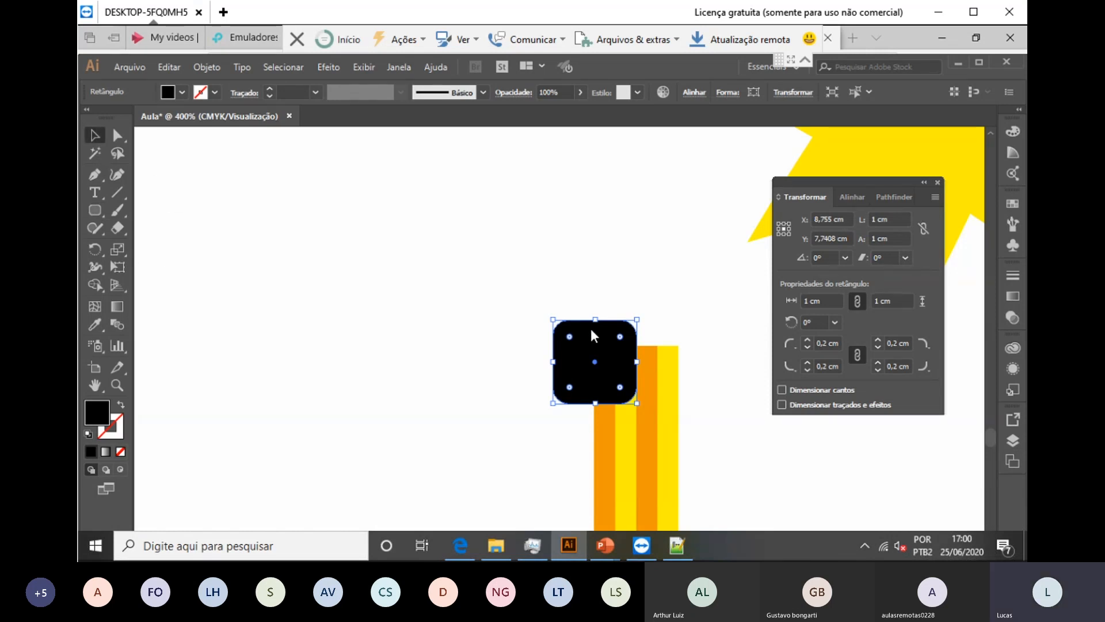
pyautogui.moveTo(591, 328); pyautogui.dragTo(496, 220)
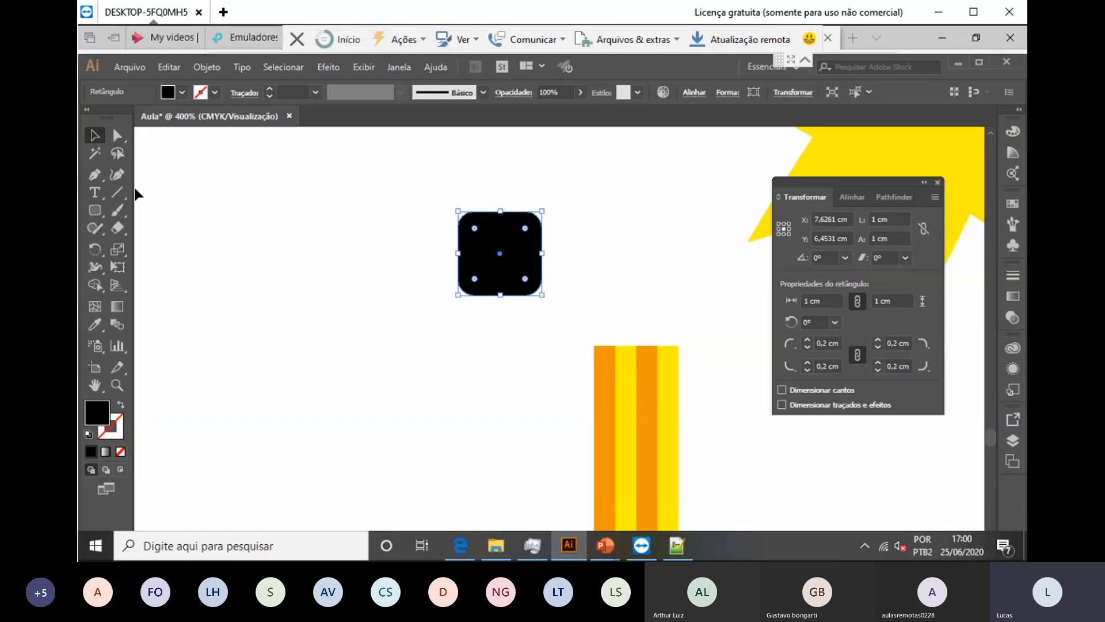
pyautogui.click(95, 211)
pyautogui.click(407, 367)
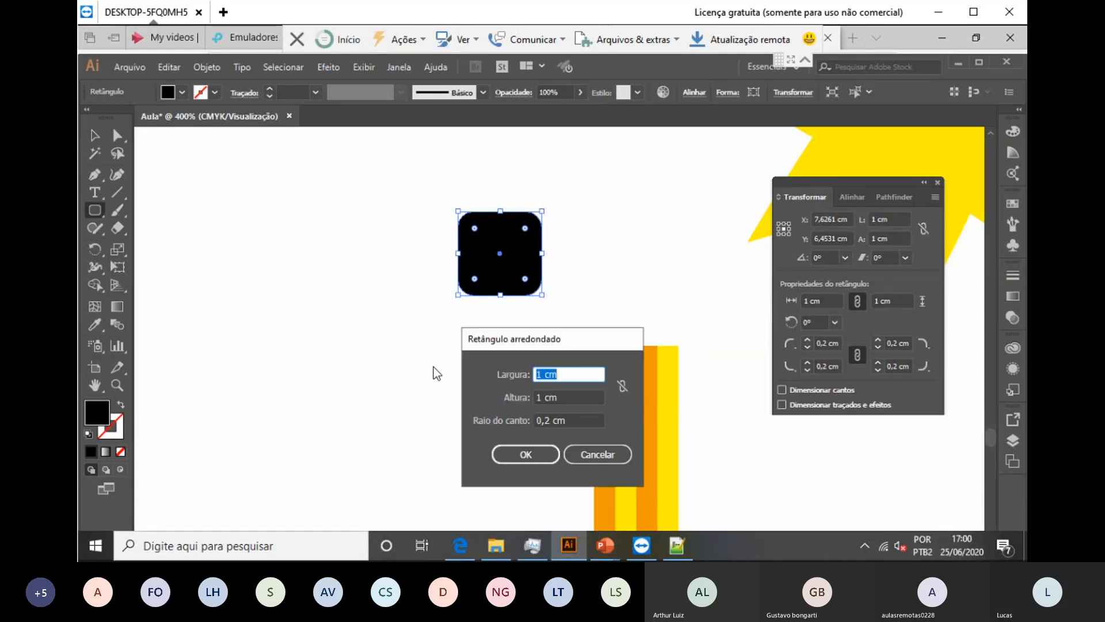
# Step: Draw a 12 × 3 mm rounded rectangle with corner radius 7 and fill it orange
pyautogui.write('1')
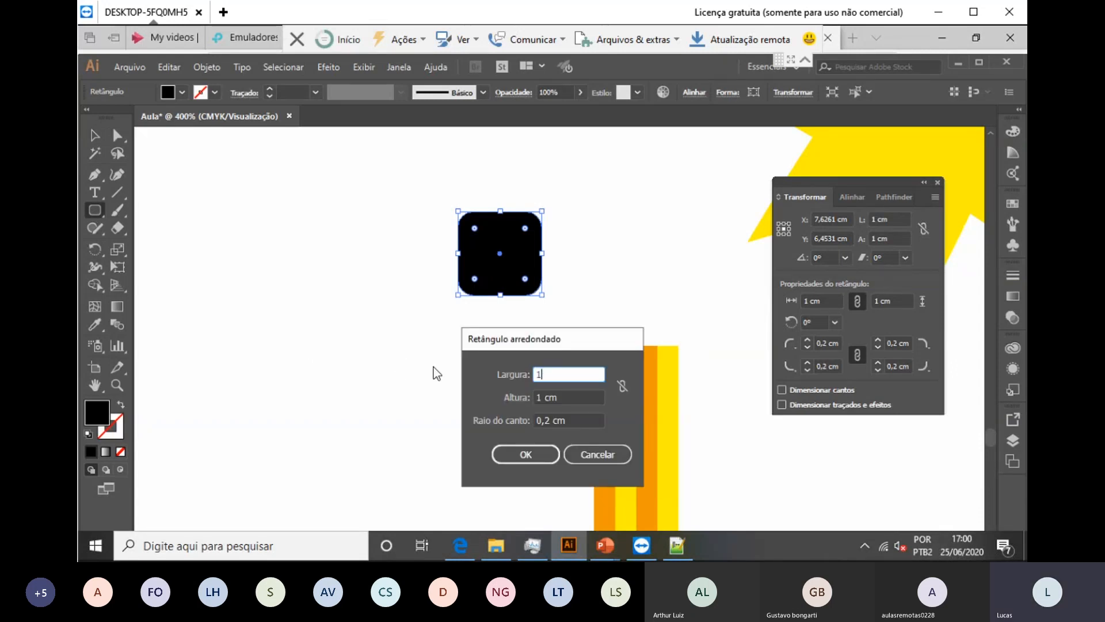
pyautogui.write('2mm')
pyautogui.press('Tab')
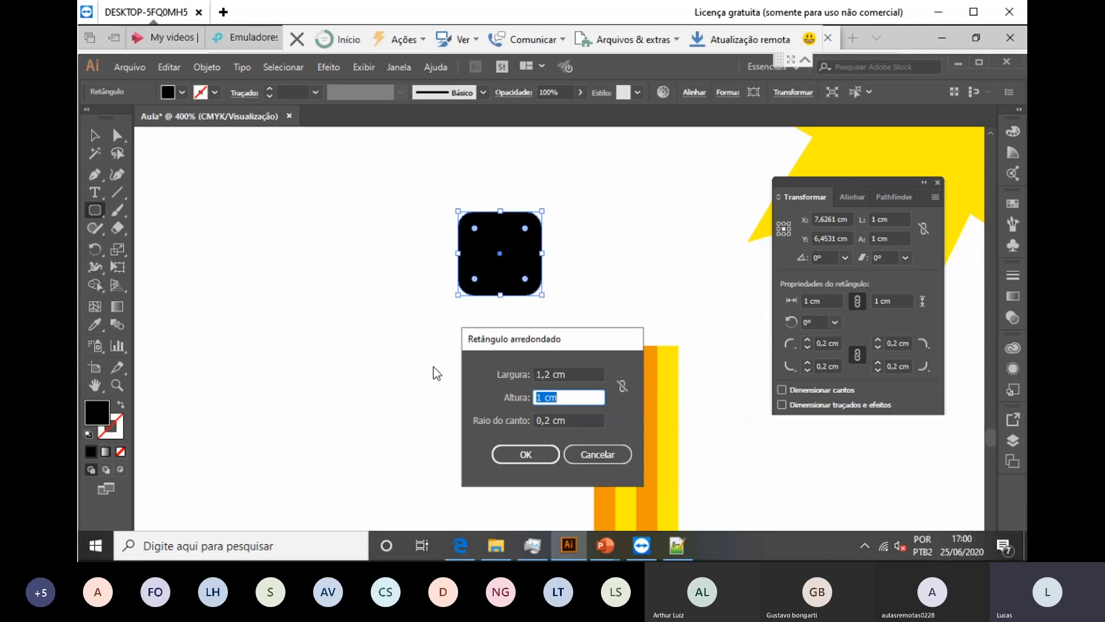
pyautogui.write('3')
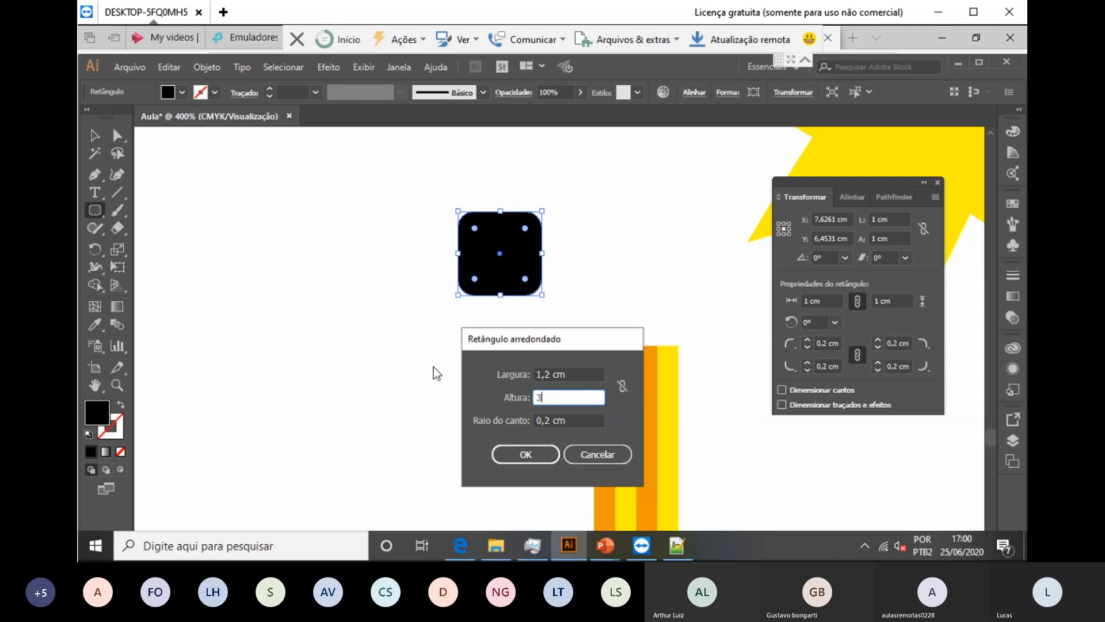
pyautogui.write('mm')
pyautogui.press('Tab')
pyautogui.write('7')
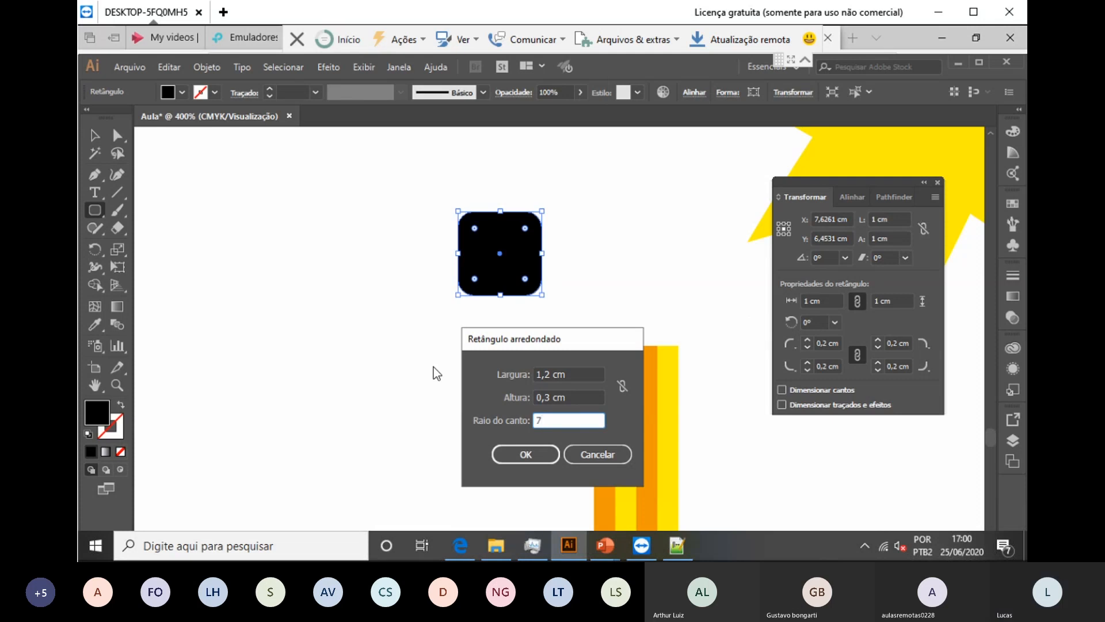
pyautogui.press('Return')
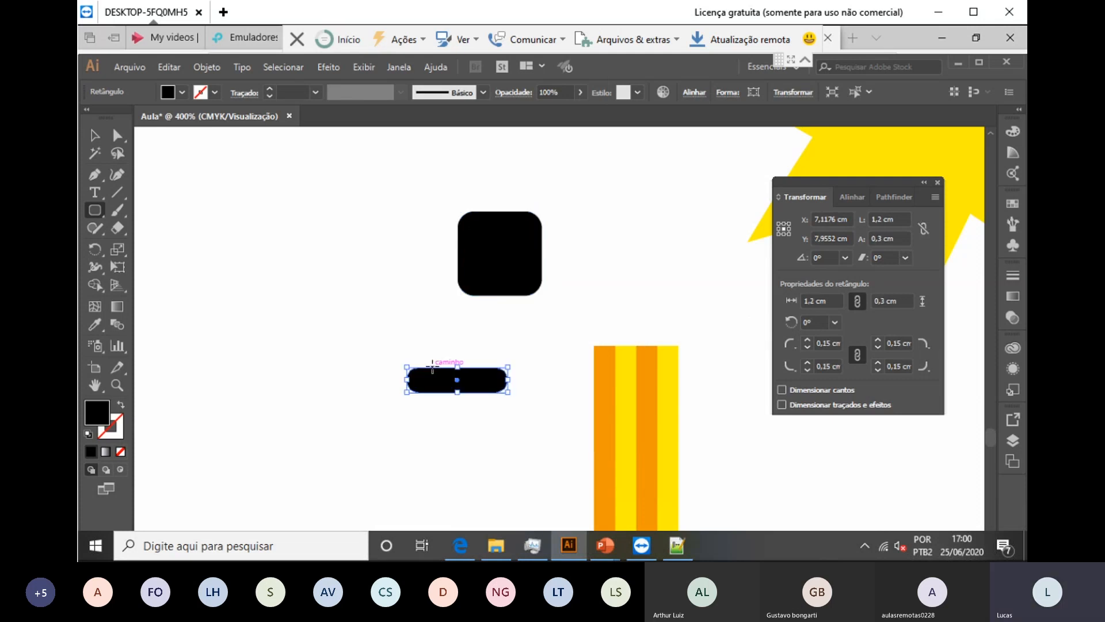
pyautogui.click(117, 135)
pyautogui.click(182, 96)
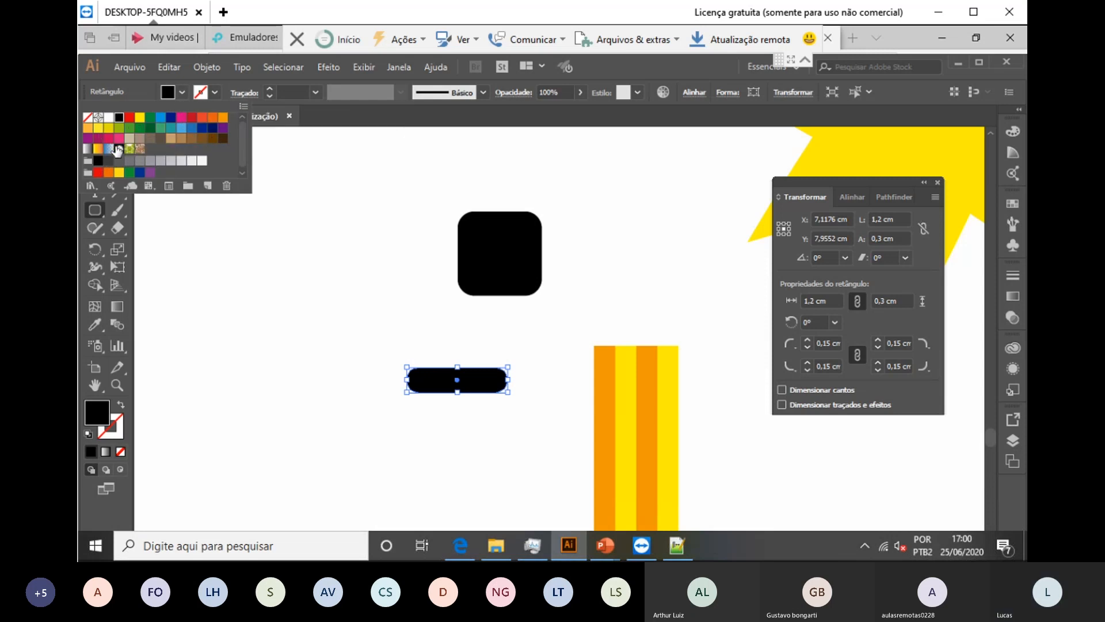
pyautogui.click(90, 130)
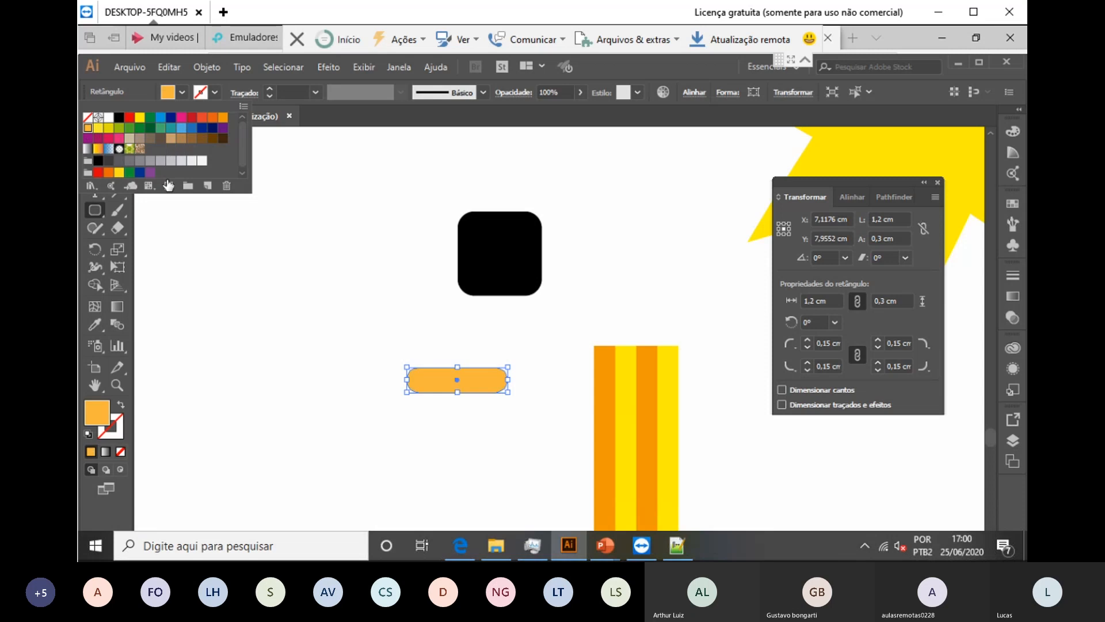
# Step: Move the orange bar onto the striped column's top and send it to the back
pyautogui.click(97, 136)
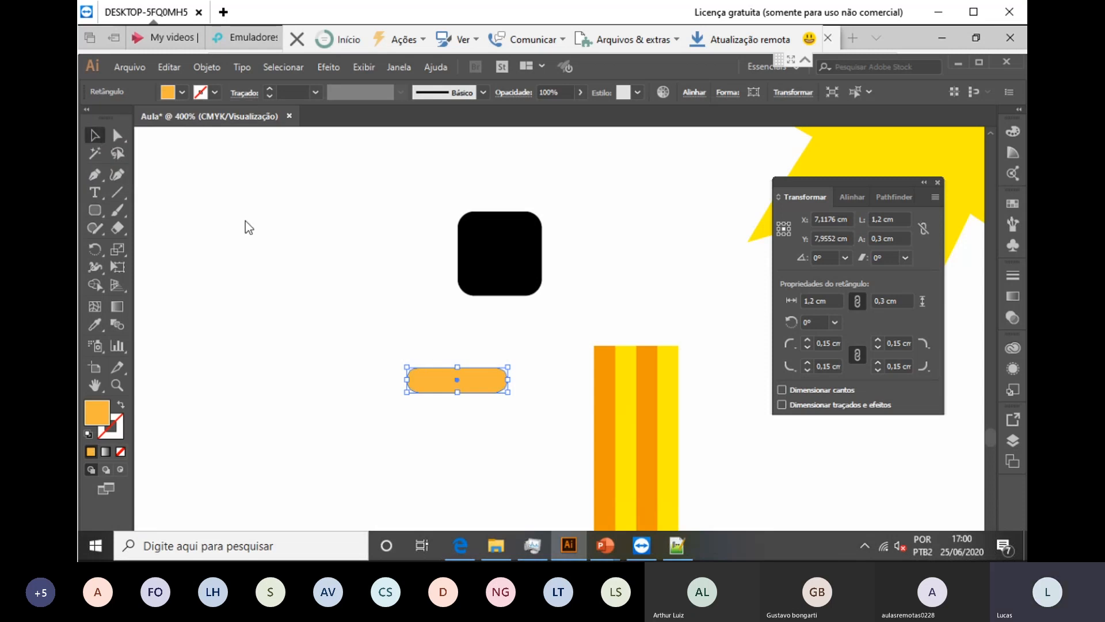
pyautogui.moveTo(504, 382); pyautogui.dragTo(681, 358)
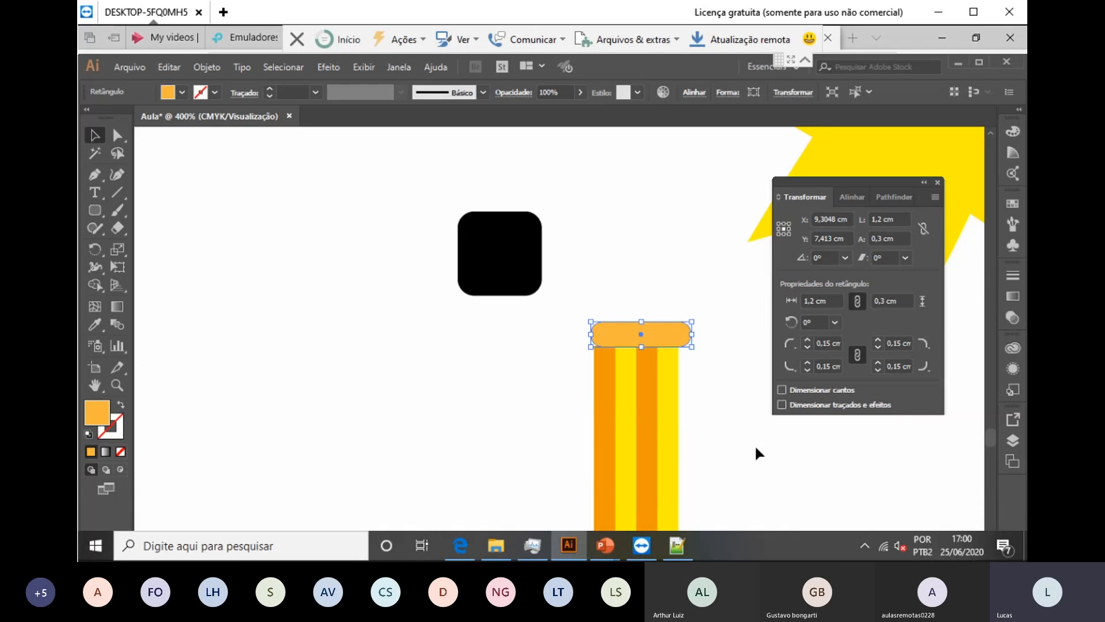
pyautogui.press('Left')
pyautogui.press('Left')
pyautogui.press('Down')
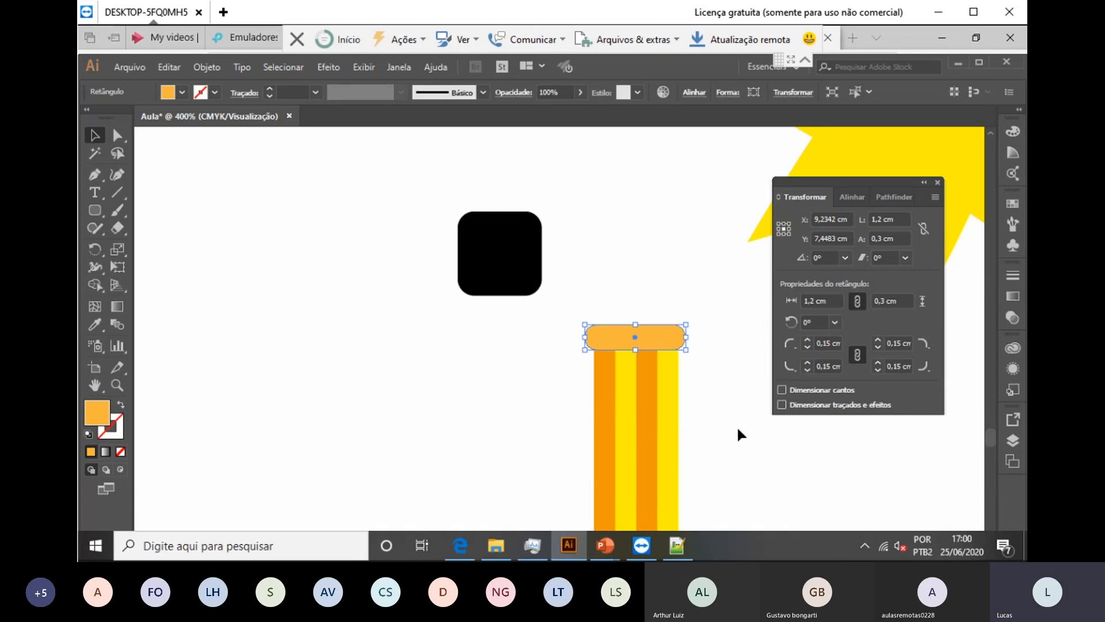
pyautogui.rightClick(652, 336)
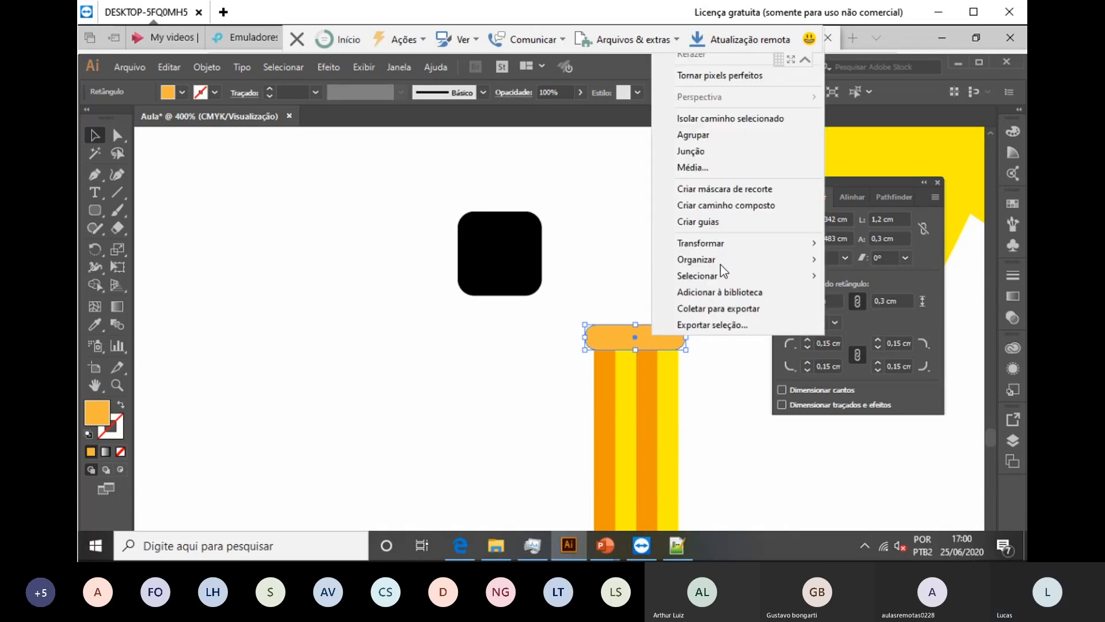
pyautogui.moveTo(718, 256)
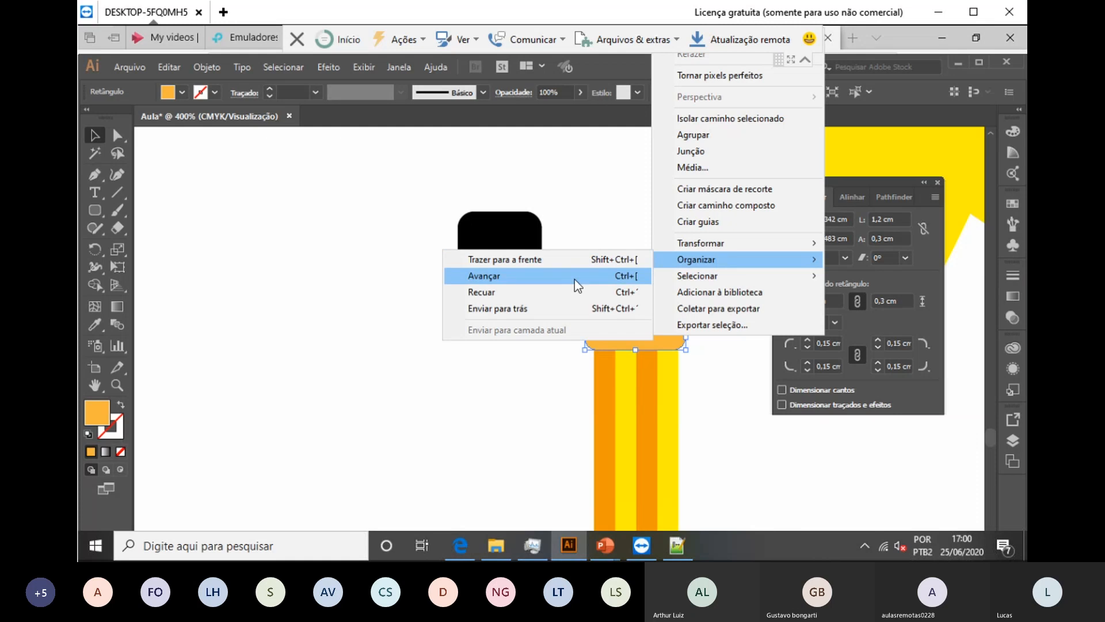
pyautogui.click(573, 308)
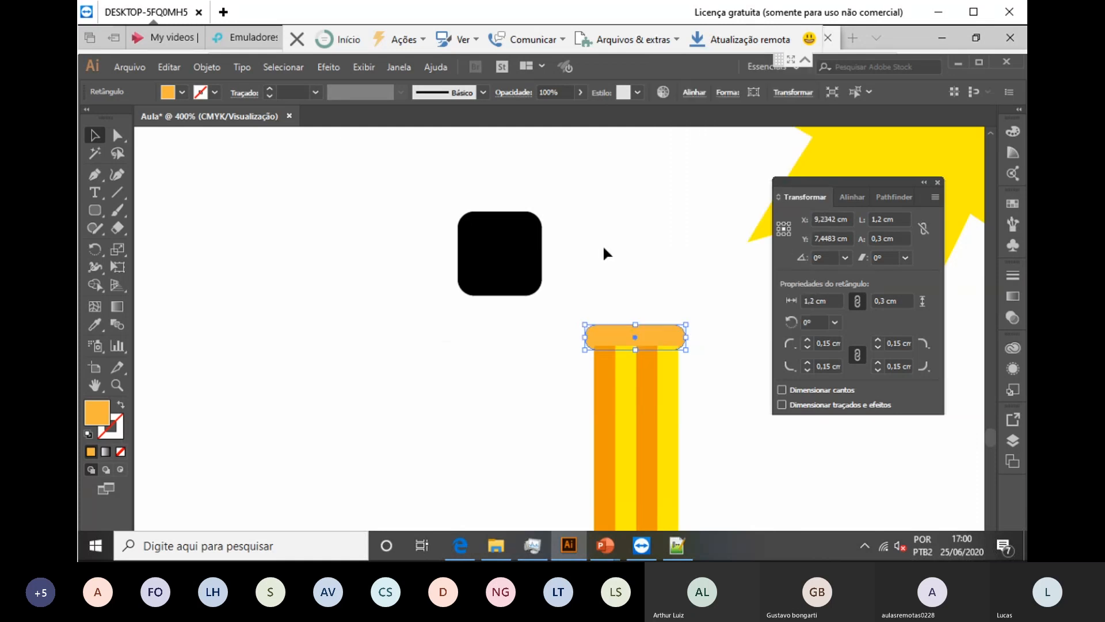
# Step: Move the black rounded square onto the column top, fill it orange and send it backward
pyautogui.click(604, 242)
pyautogui.moveTo(496, 264); pyautogui.dragTo(627, 291)
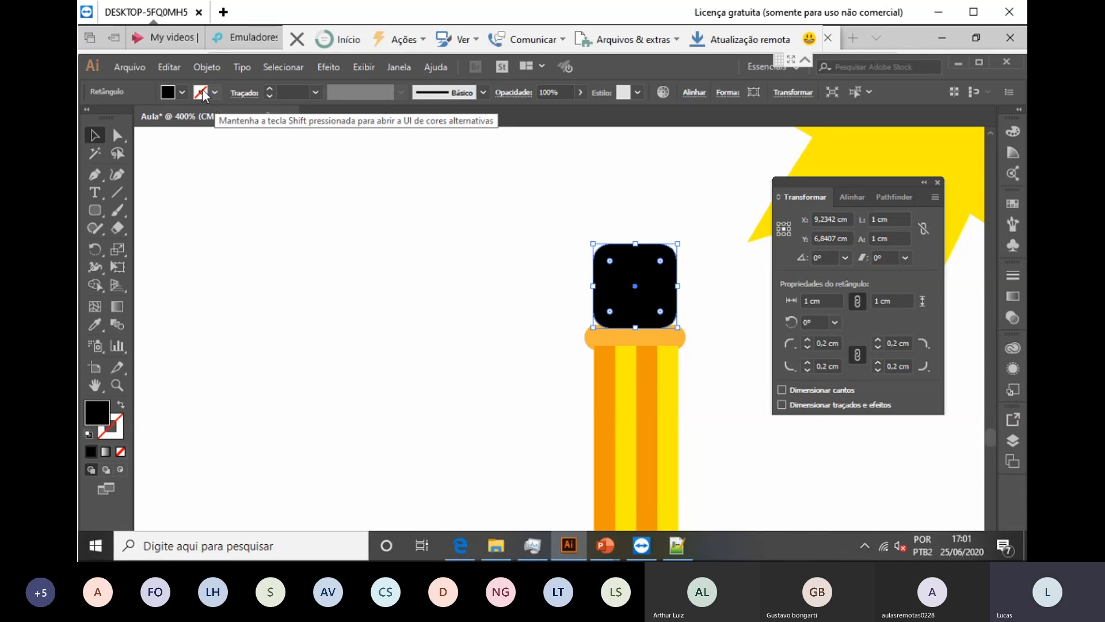
pyautogui.click(183, 92)
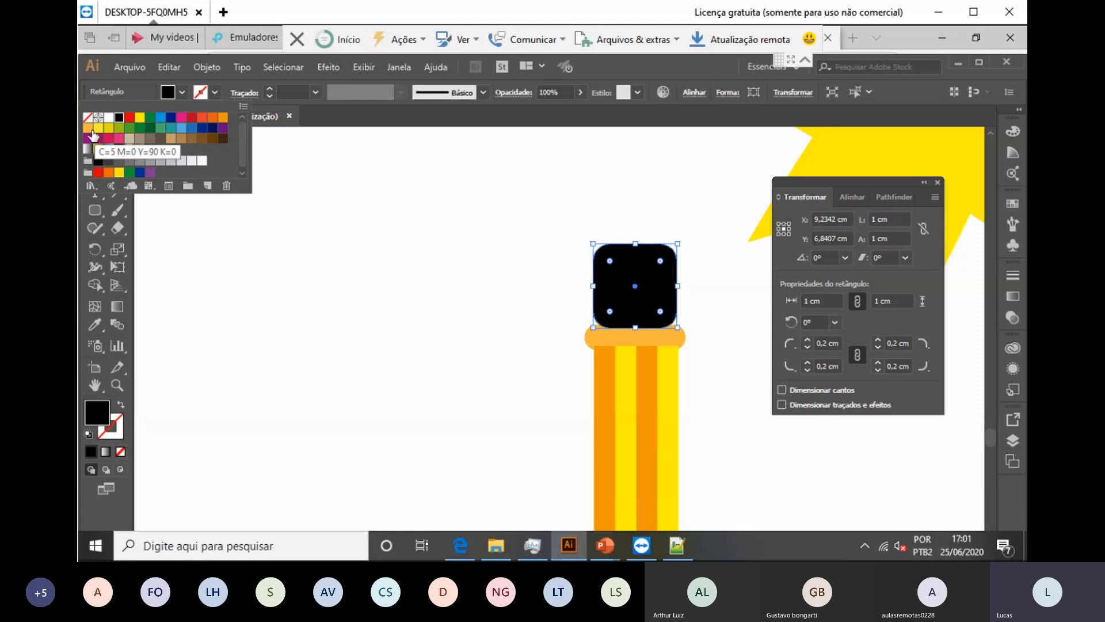
pyautogui.click(88, 128)
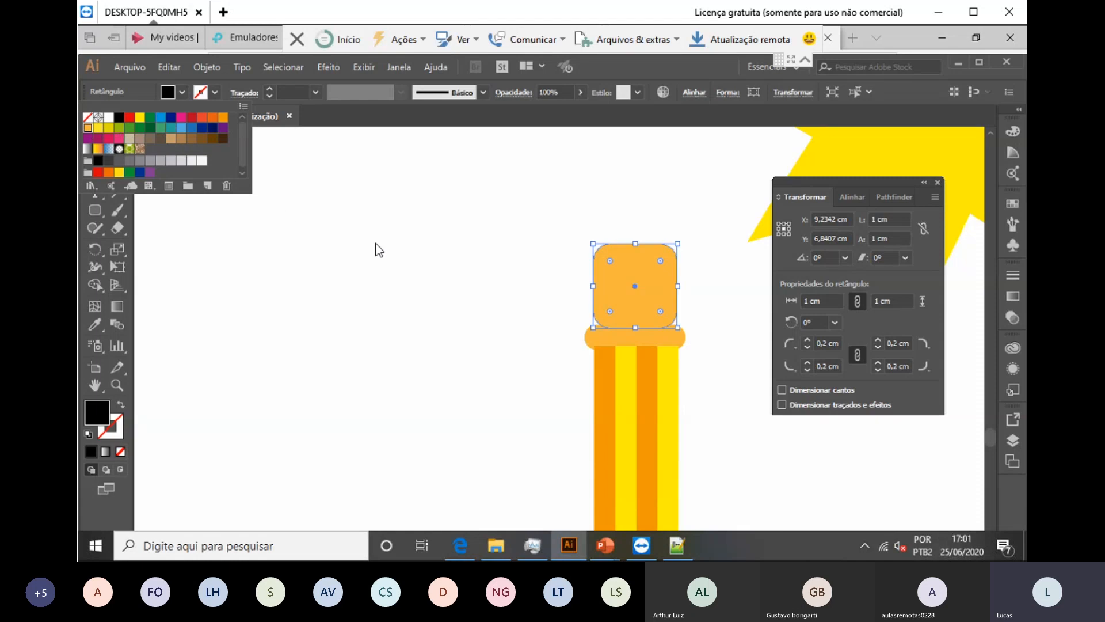
pyautogui.rightClick(638, 286)
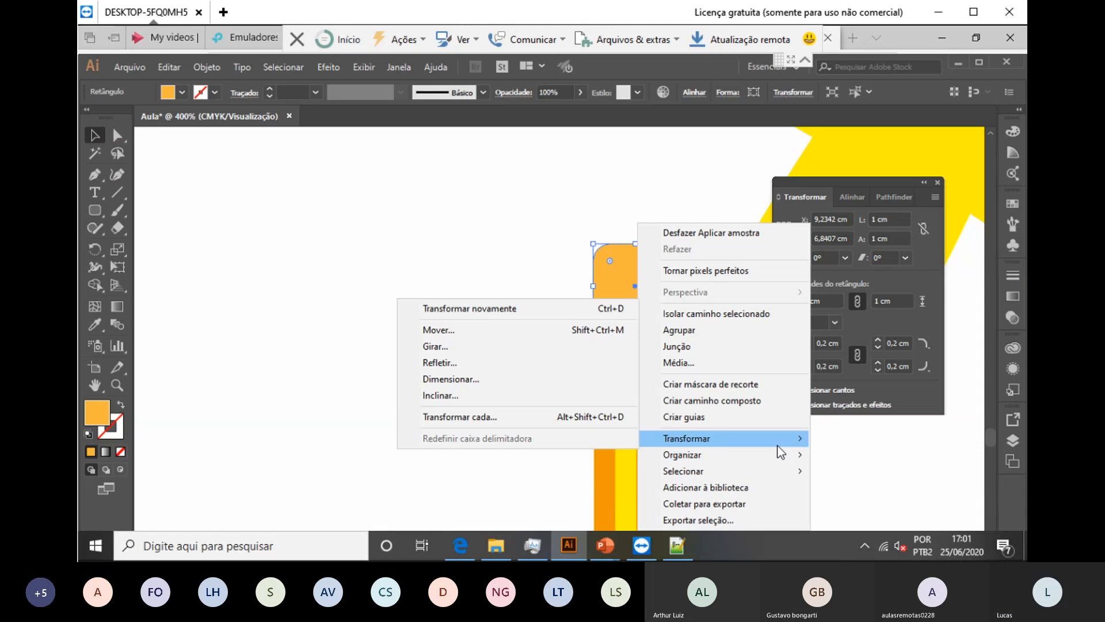
pyautogui.moveTo(780, 449)
pyautogui.click(891, 505)
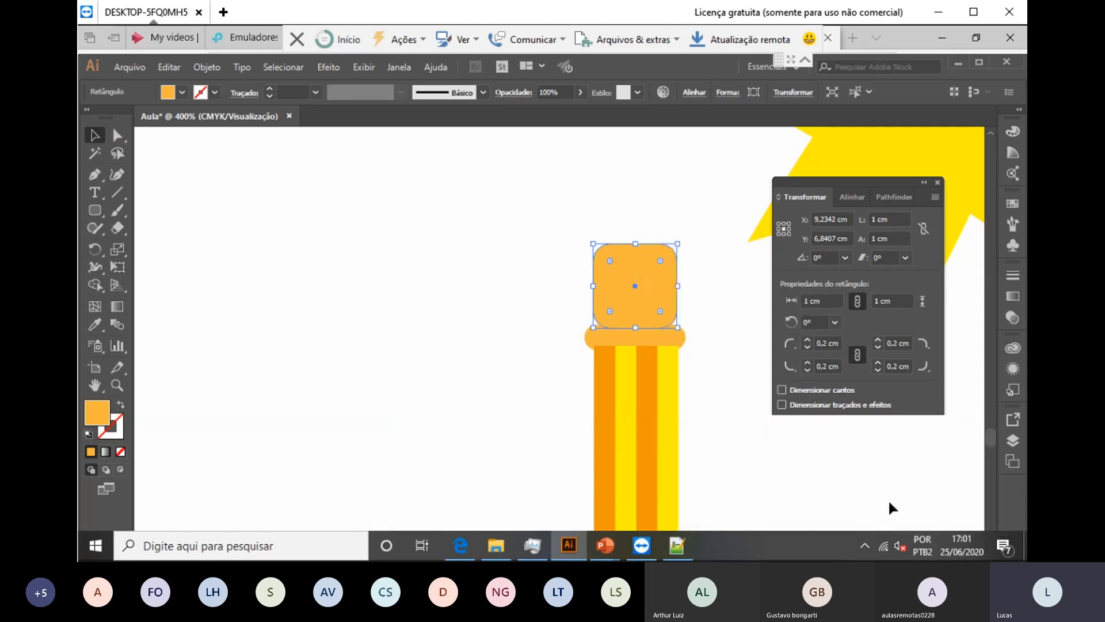
# Step: Nudge the orange square down two steps, then zoom with Ctrl+1 to view the page
pyautogui.click(742, 434)
pyautogui.click(640, 264)
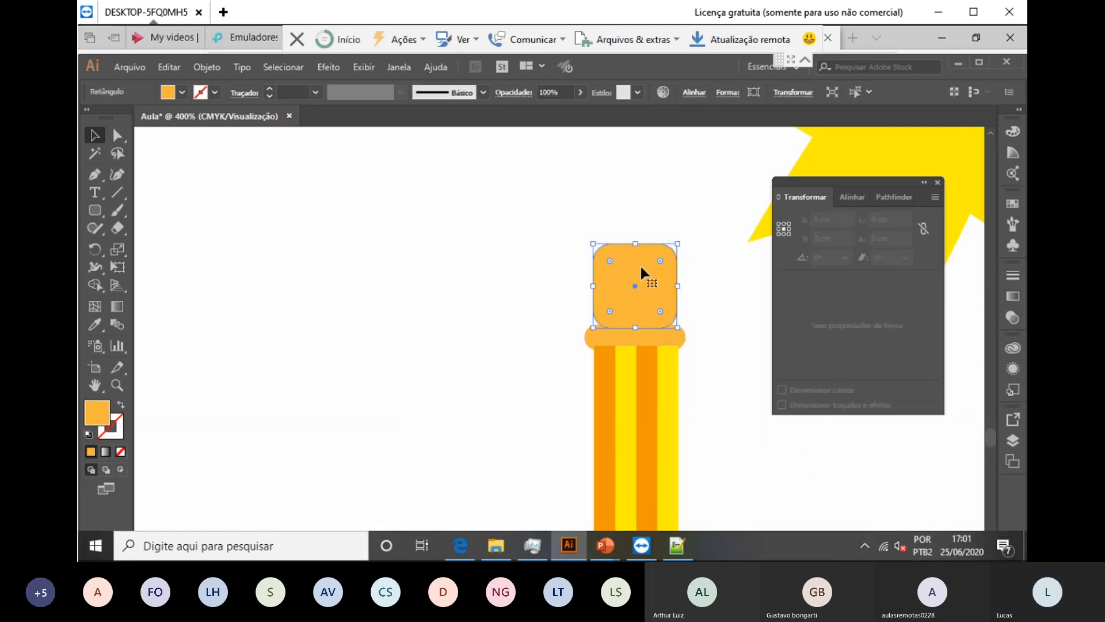
pyautogui.press('Down')
pyautogui.press('Down')
pyautogui.press('Down')
pyautogui.press('Down')
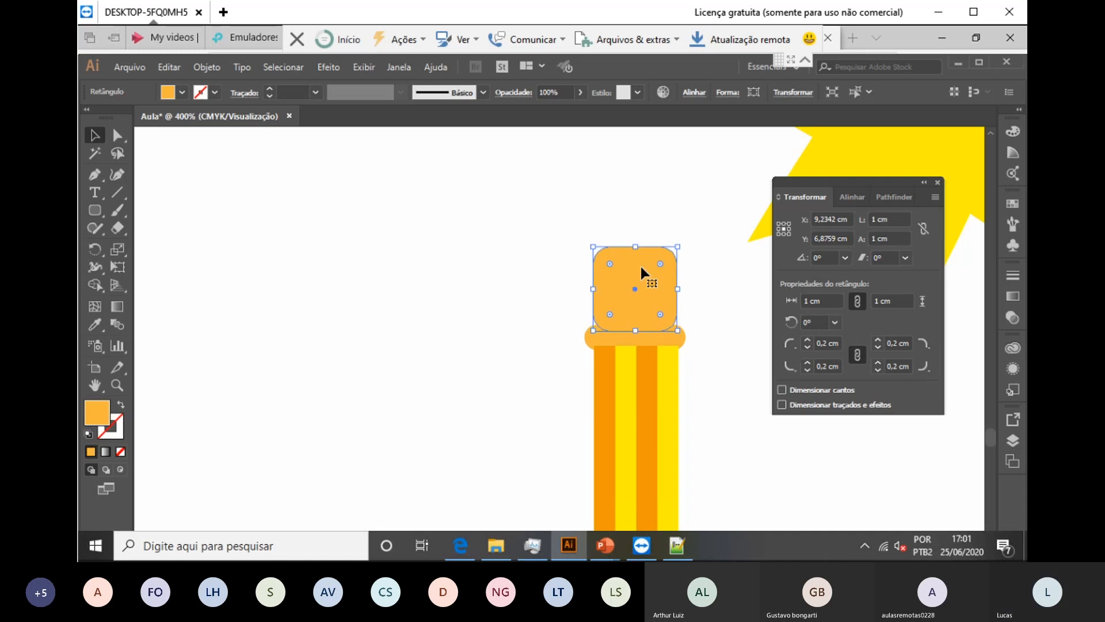
pyautogui.press('Down')
pyautogui.click(652, 201)
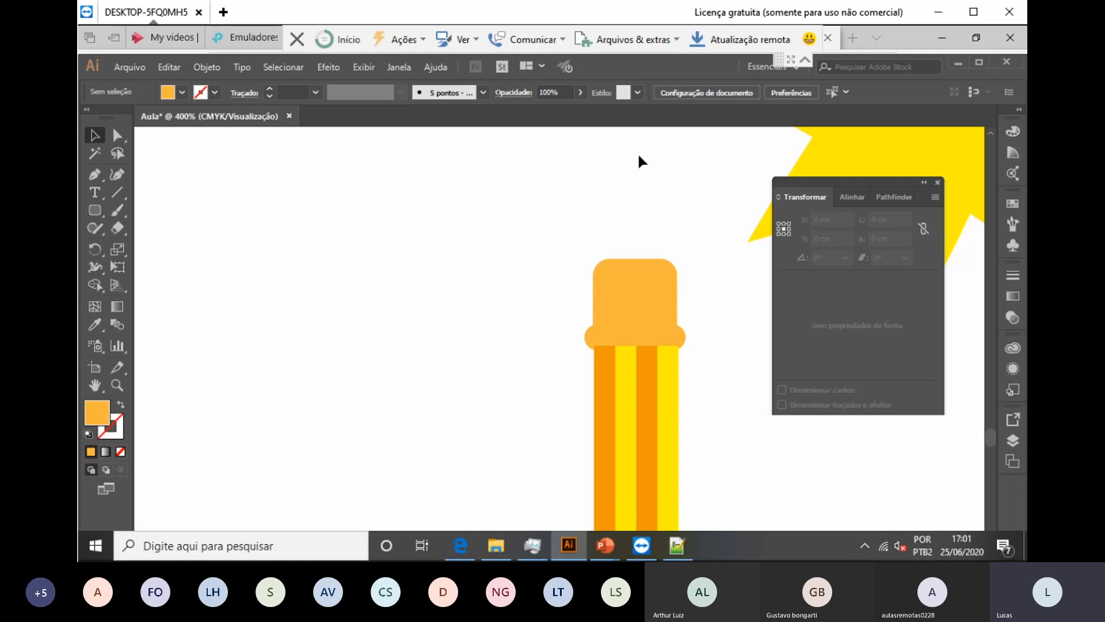
pyautogui.scroll(-2, 629, 235)
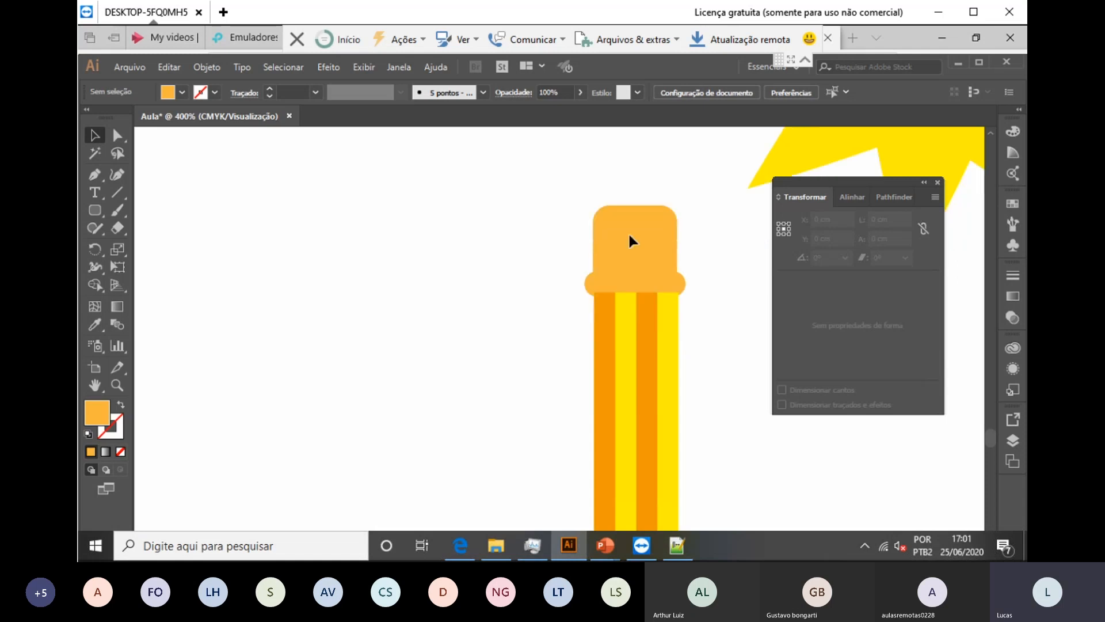
pyautogui.scroll(-1, 629, 236)
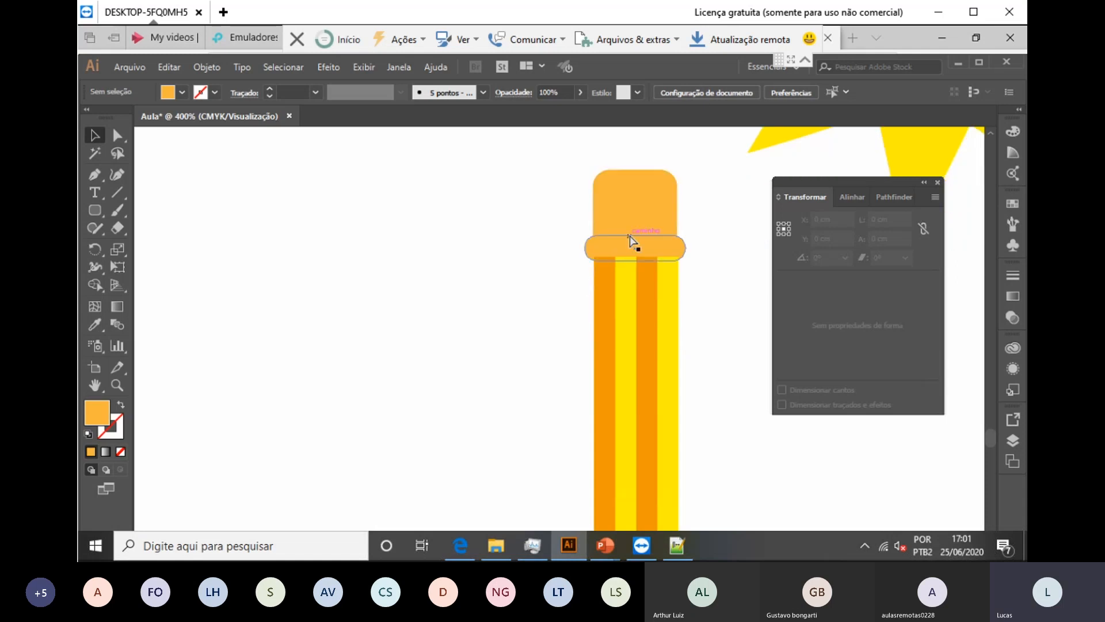
pyautogui.hotkey('ctrl', '1')
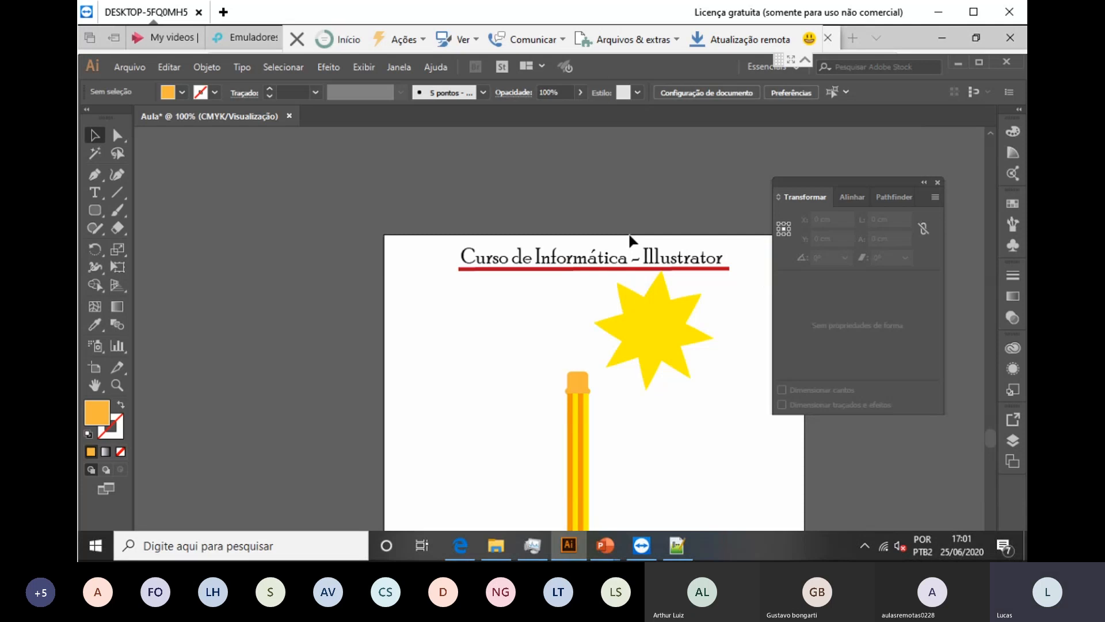
# Step: Select all the pencil pieces and group them into one object
pyautogui.scroll(-4, 518, 316)
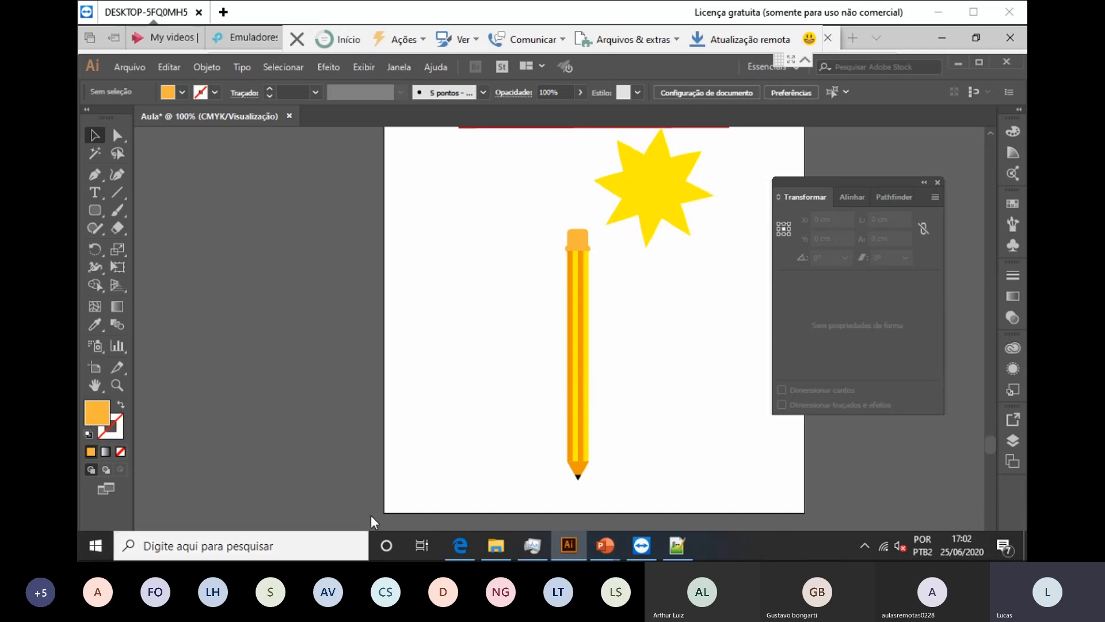
pyautogui.moveTo(539, 223)
pyautogui.mouseDown()
pyautogui.moveTo(566, 299)
pyautogui.moveTo(601, 495)
pyautogui.mouseUp()
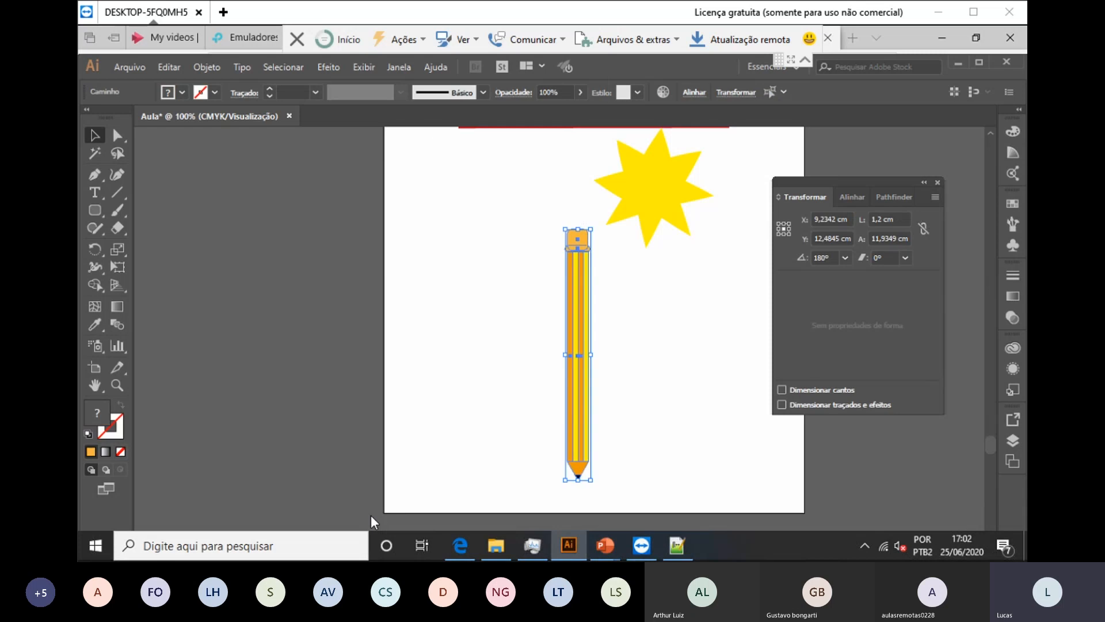
pyautogui.rightClick(583, 377)
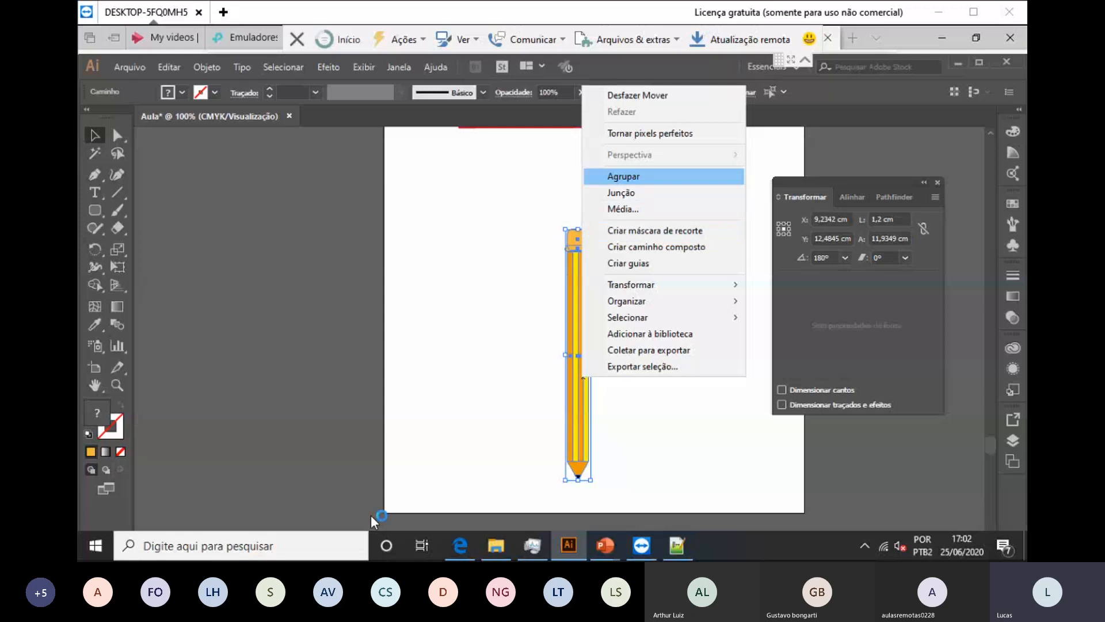
pyautogui.click(623, 176)
# Step: Reposition the pencil group and rotate it diagonally under the star, then deselect
pyautogui.click(610, 270)
pyautogui.moveTo(581, 285); pyautogui.dragTo(523, 292)
pyautogui.moveTo(526, 348); pyautogui.dragTo(550, 349)
pyautogui.moveTo(559, 231)
pyautogui.mouseDown()
pyautogui.moveTo(616, 237)
pyautogui.moveTo(638, 256)
pyautogui.moveTo(625, 276)
pyautogui.moveTo(634, 279)
pyautogui.moveTo(649, 249)
pyautogui.moveTo(662, 258)
pyautogui.mouseUp()
pyautogui.moveTo(617, 310); pyautogui.dragTo(661, 295)
pyautogui.hotkey('ctrl', 'shift', 'a')
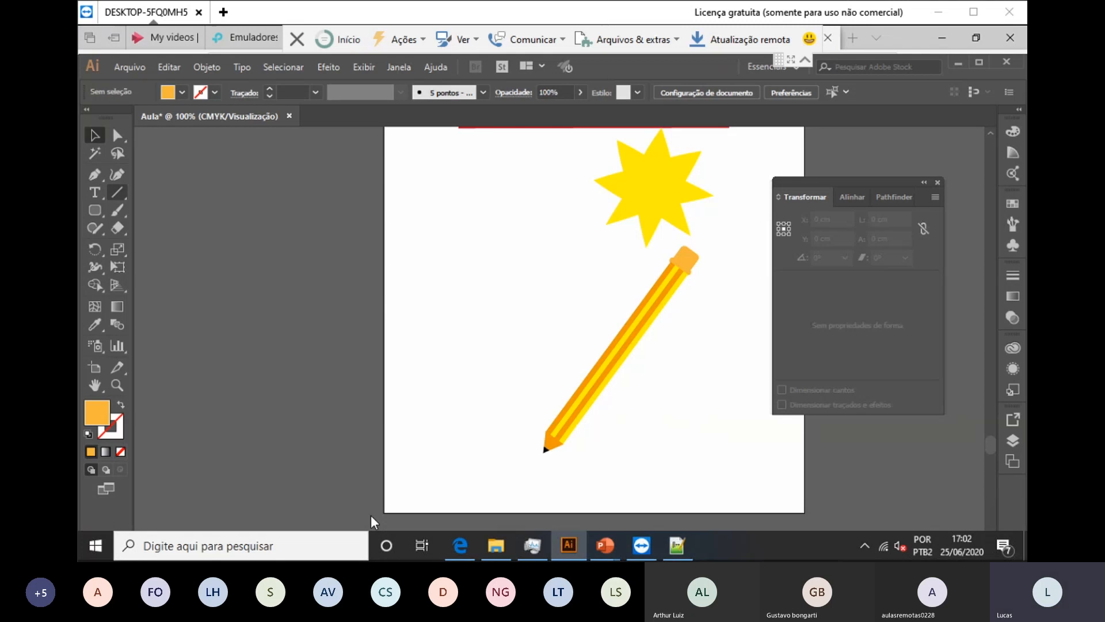
# Step: Type the word 'Desing' beside the pencil tip and shift it slightly left
pyautogui.click(95, 192)
pyautogui.click(499, 458)
pyautogui.write('D')
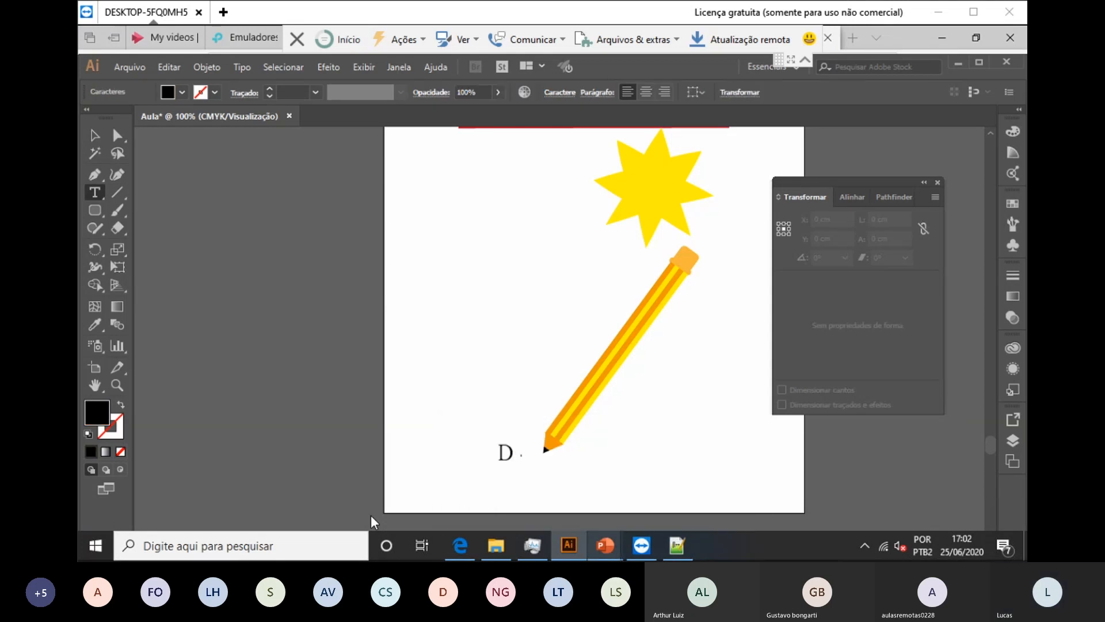
pyautogui.write('esing')
pyautogui.moveTo(605, 546)
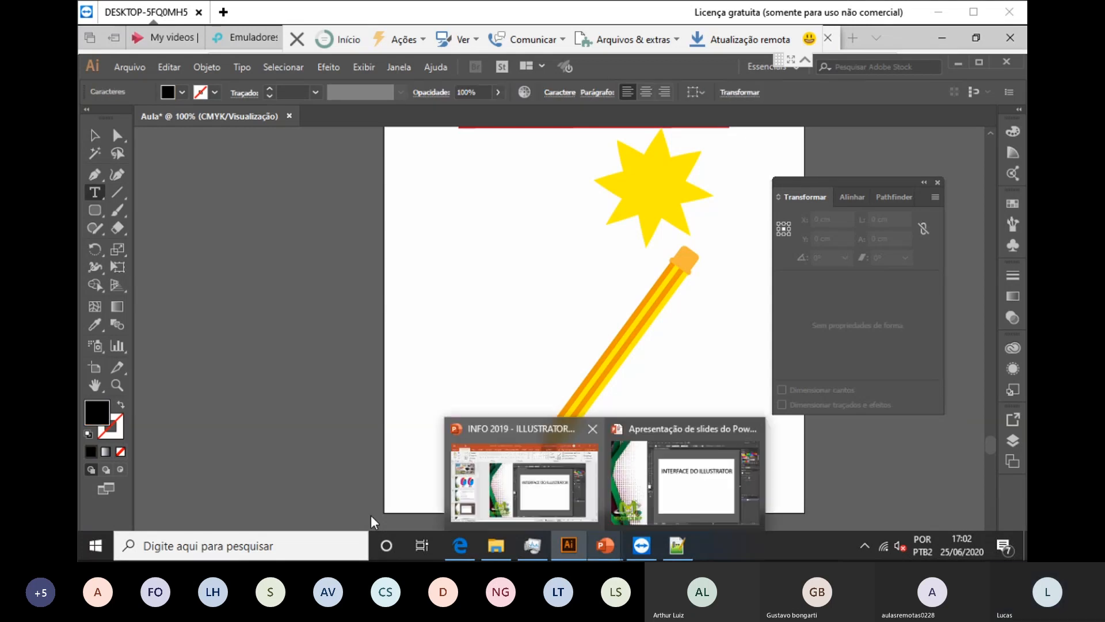
pyautogui.press('super+Tab')
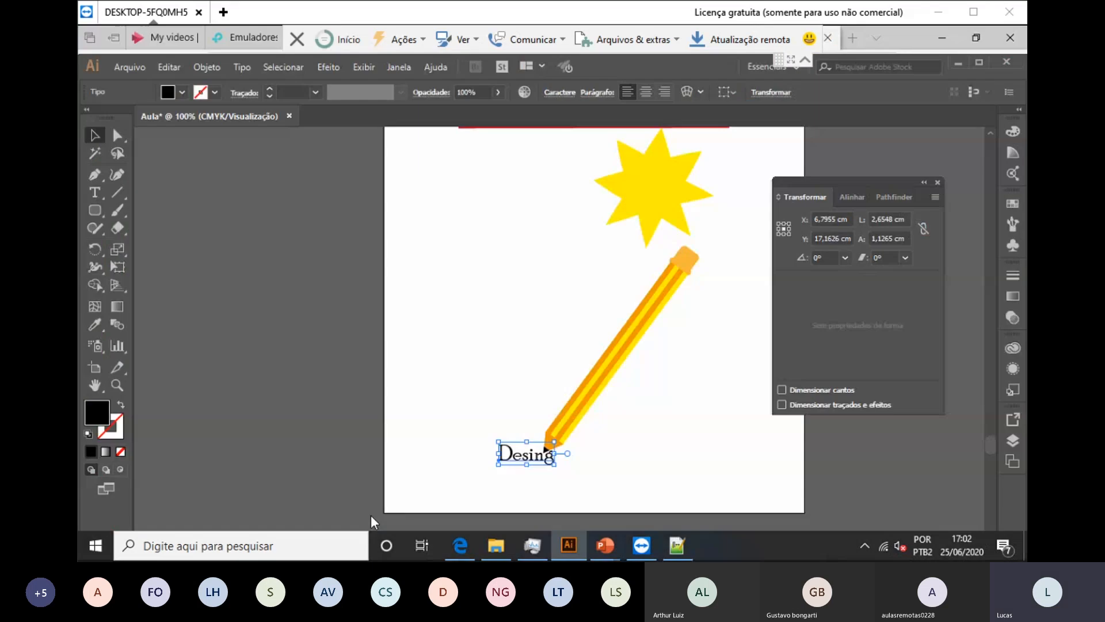
pyautogui.moveTo(547, 452); pyautogui.dragTo(539, 452)
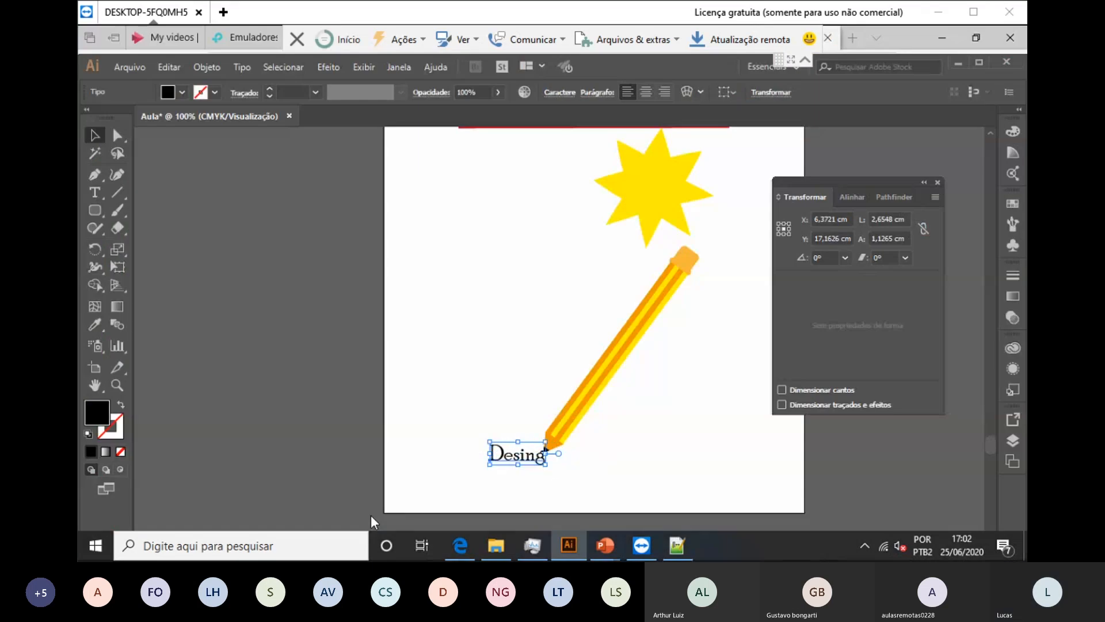
pyautogui.click(372, 516)
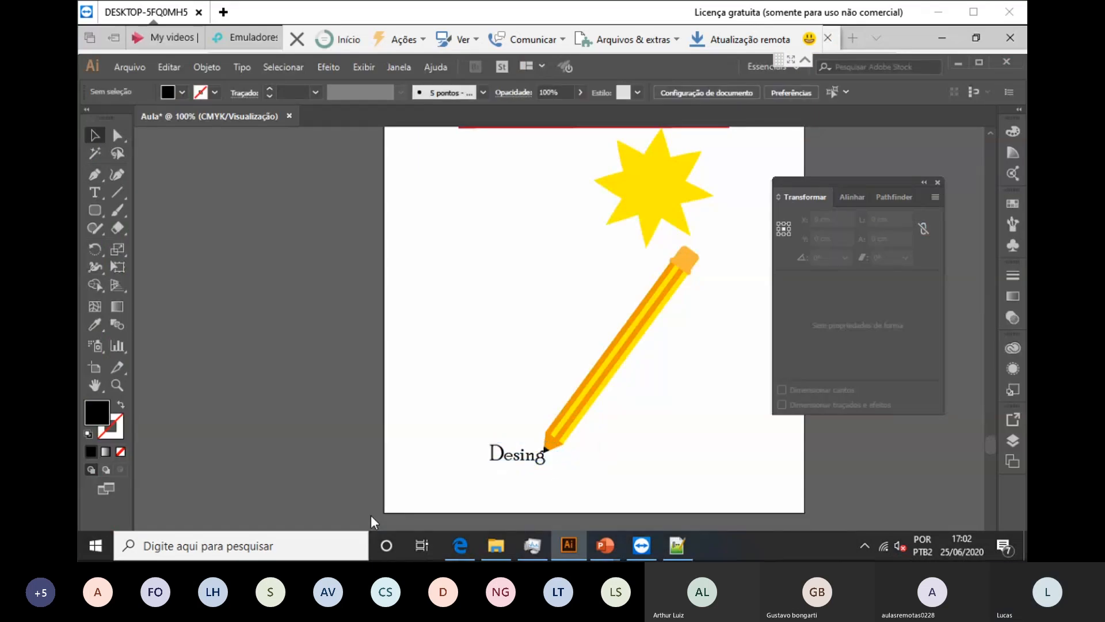
# Step: Set 'Desing' in Palace Script MT at 36 pt via the Character panel
pyautogui.click(95, 192)
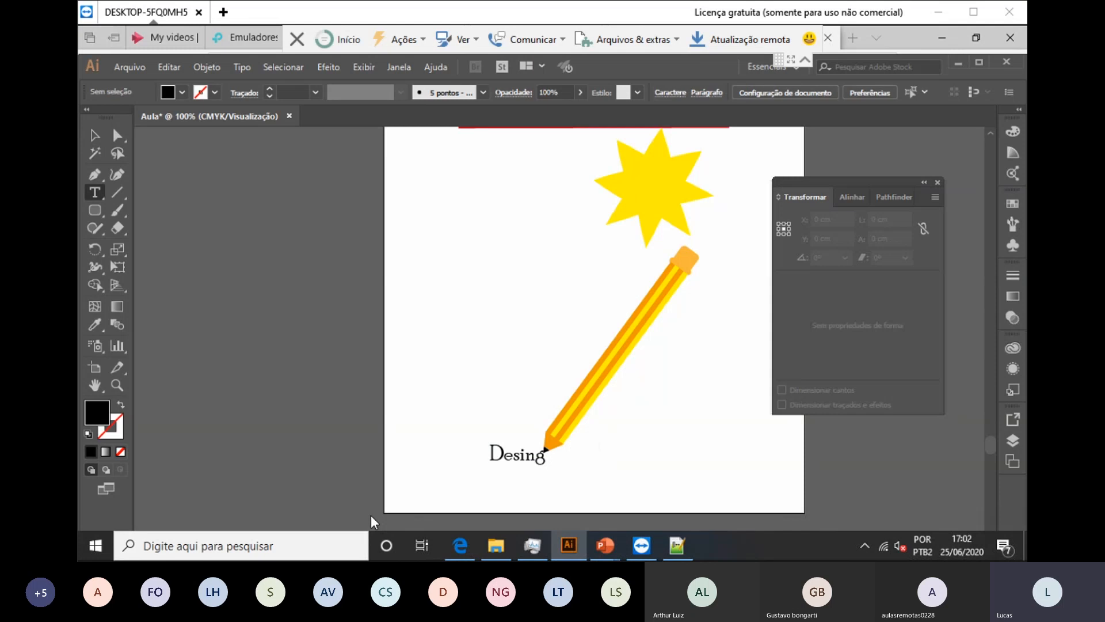
pyautogui.moveTo(490, 454); pyautogui.dragTo(545, 452)
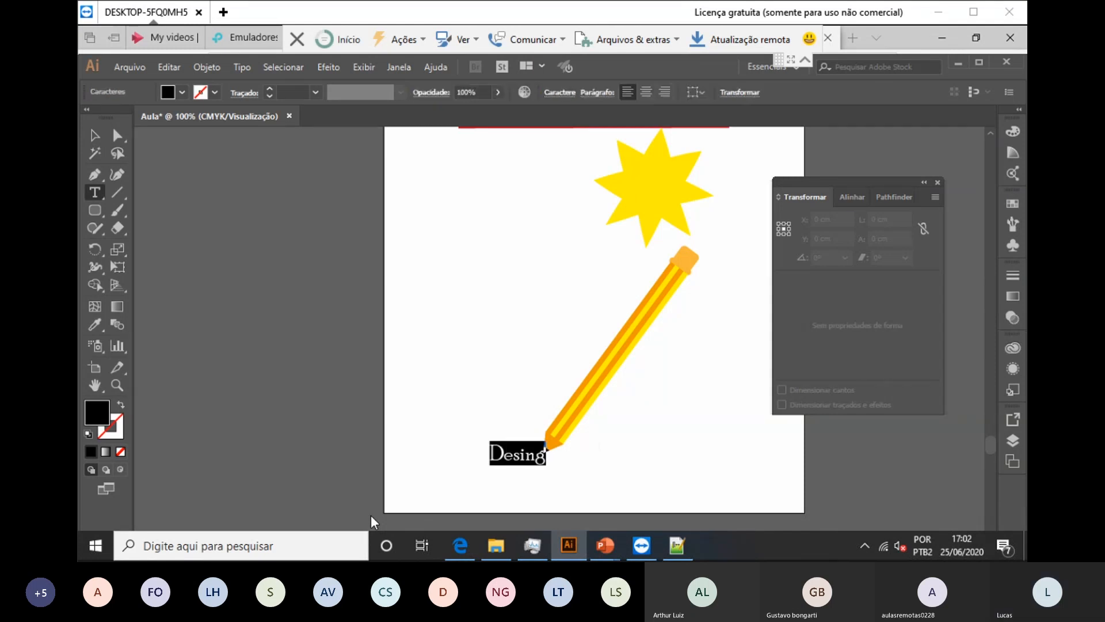
pyautogui.hotkey('ctrl', 't')
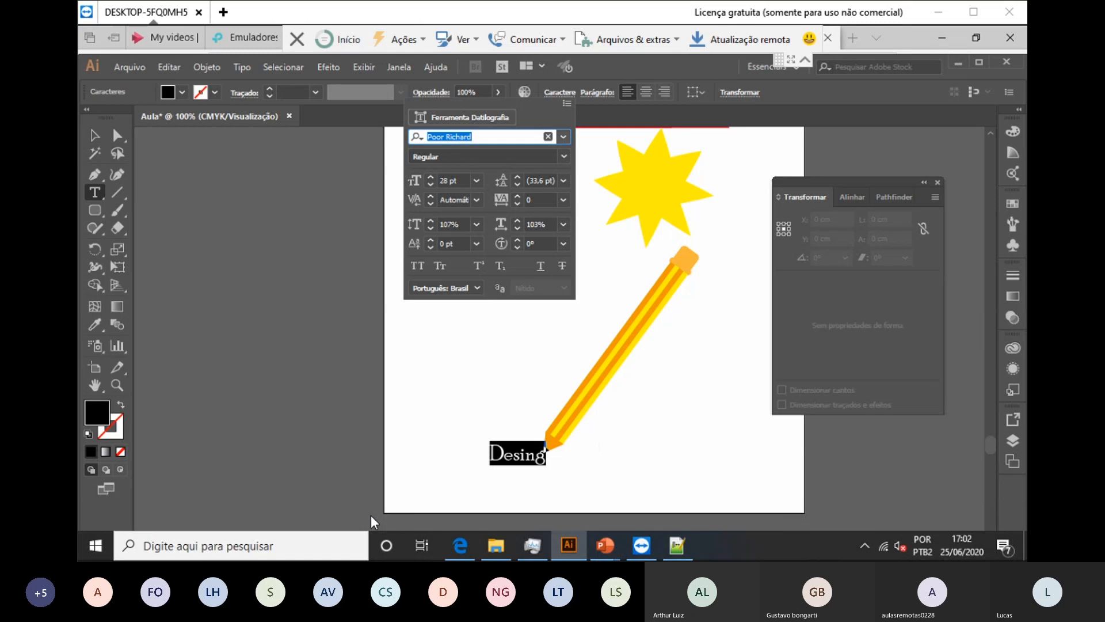
pyautogui.click(564, 136)
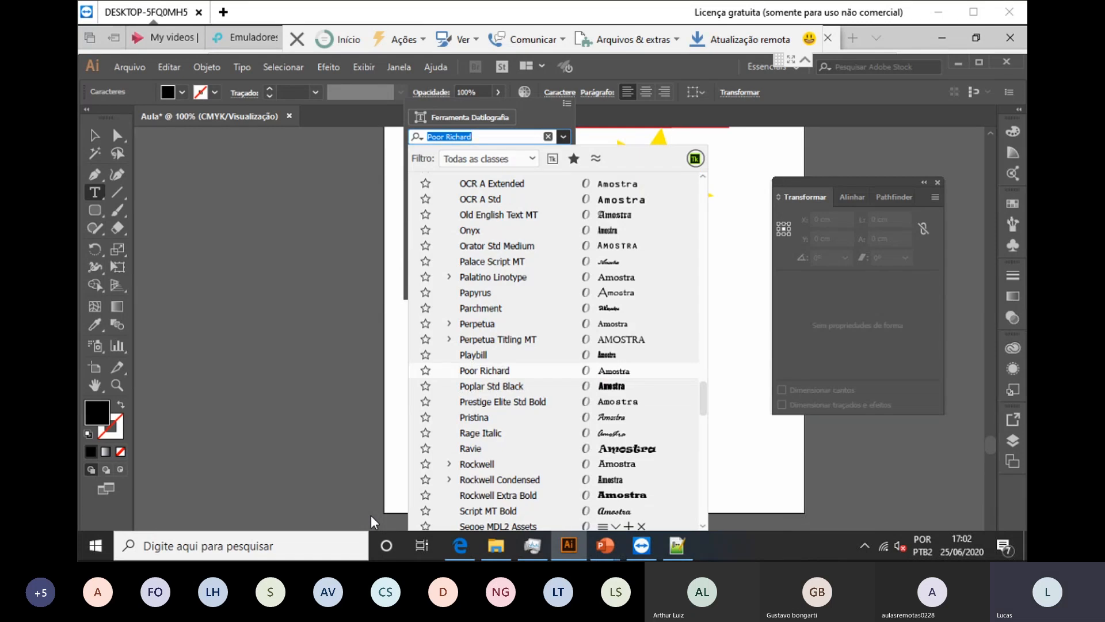
pyautogui.press('Return')
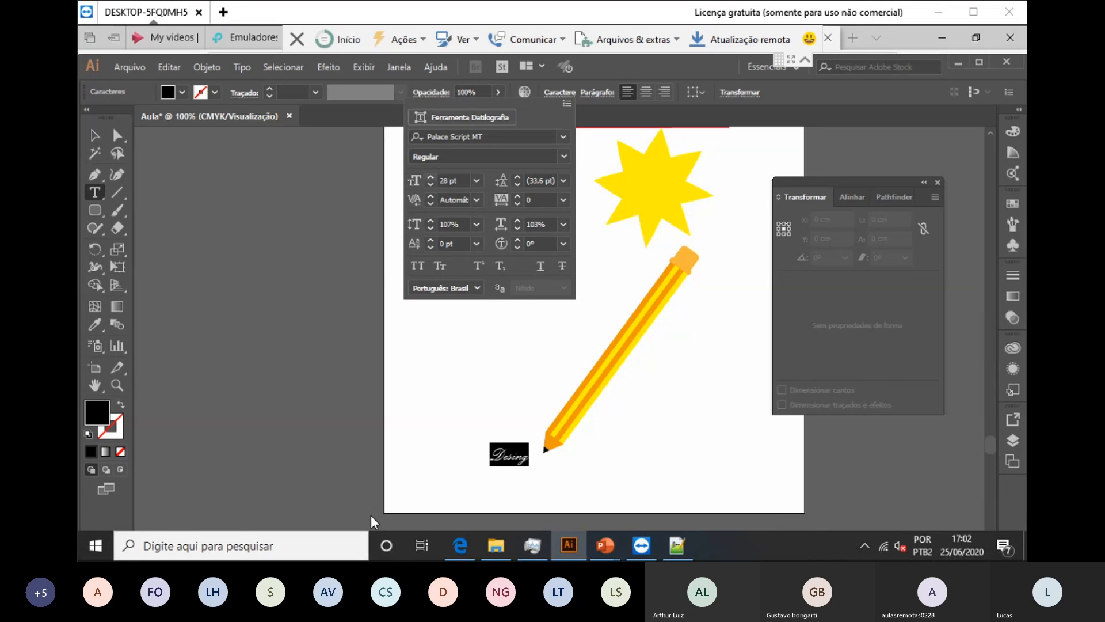
pyautogui.press('Up')
pyautogui.press('Up')
pyautogui.press('Up')
pyautogui.press('Up')
pyautogui.press('Up')
pyautogui.press('Up')
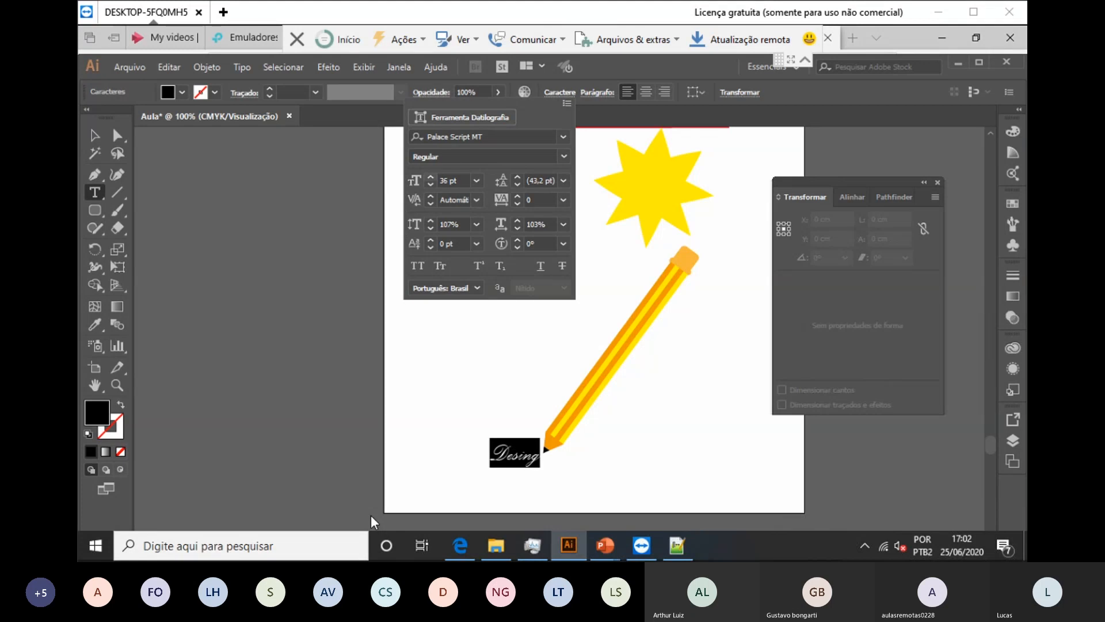
pyautogui.press('Escape')
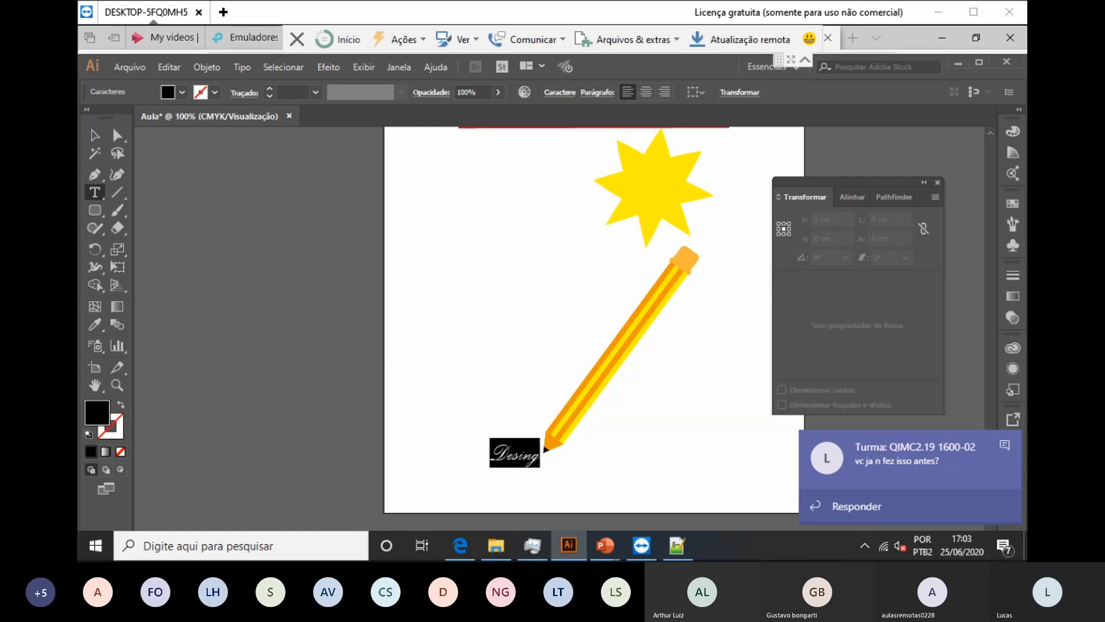
pyautogui.press('Escape')
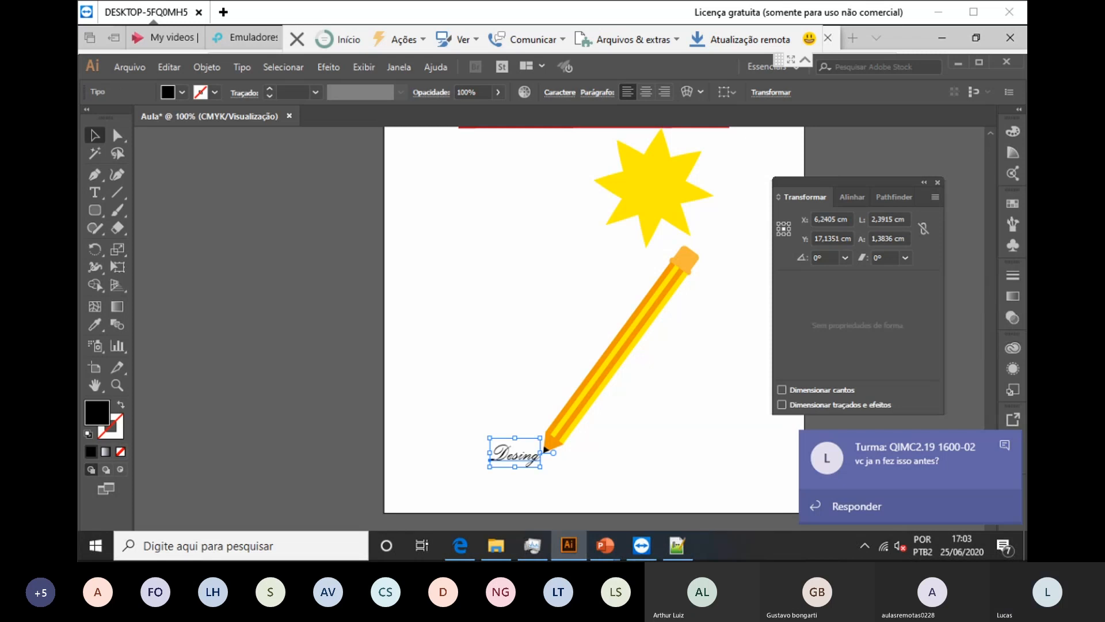
pyautogui.hotkey('ctrl', 'shift', 'a')
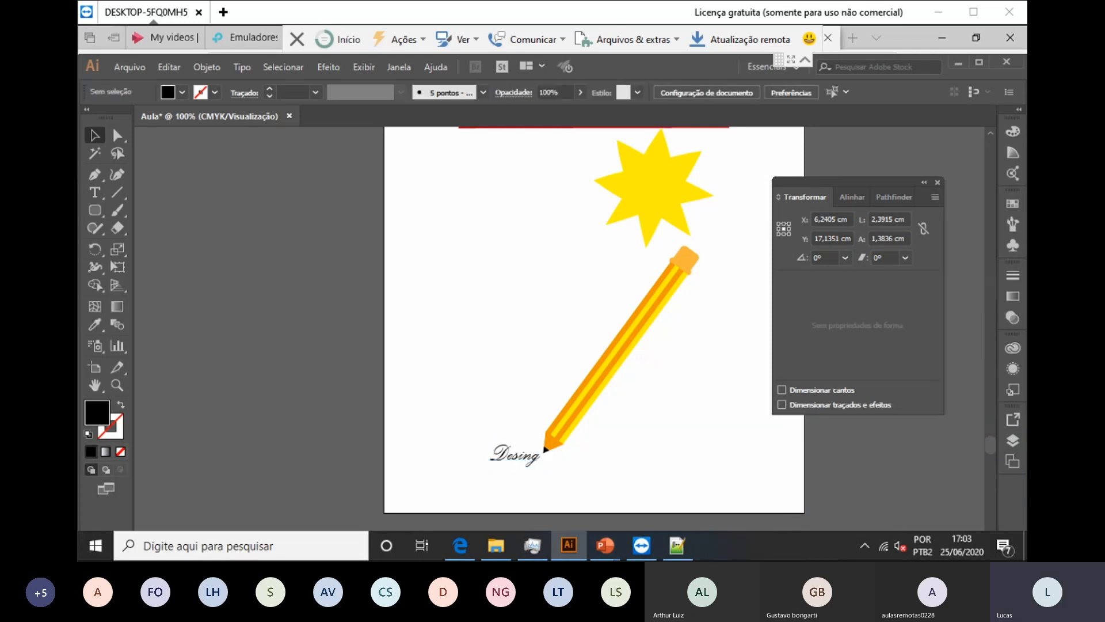
pyautogui.click(515, 455)
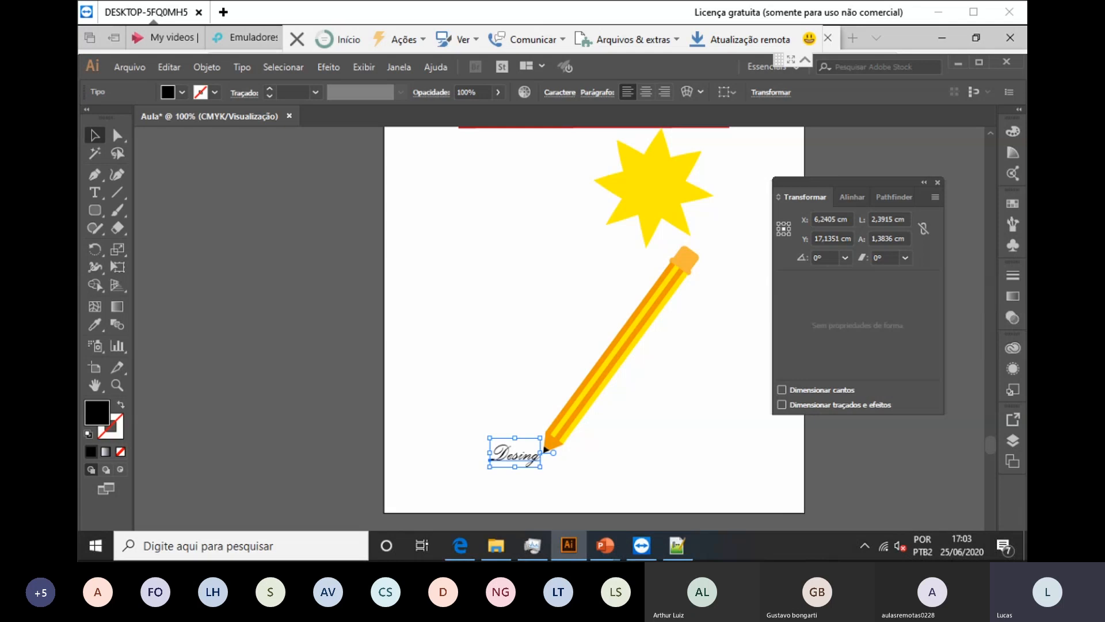
pyautogui.hotkey('ctrl', 'shift', 'a')
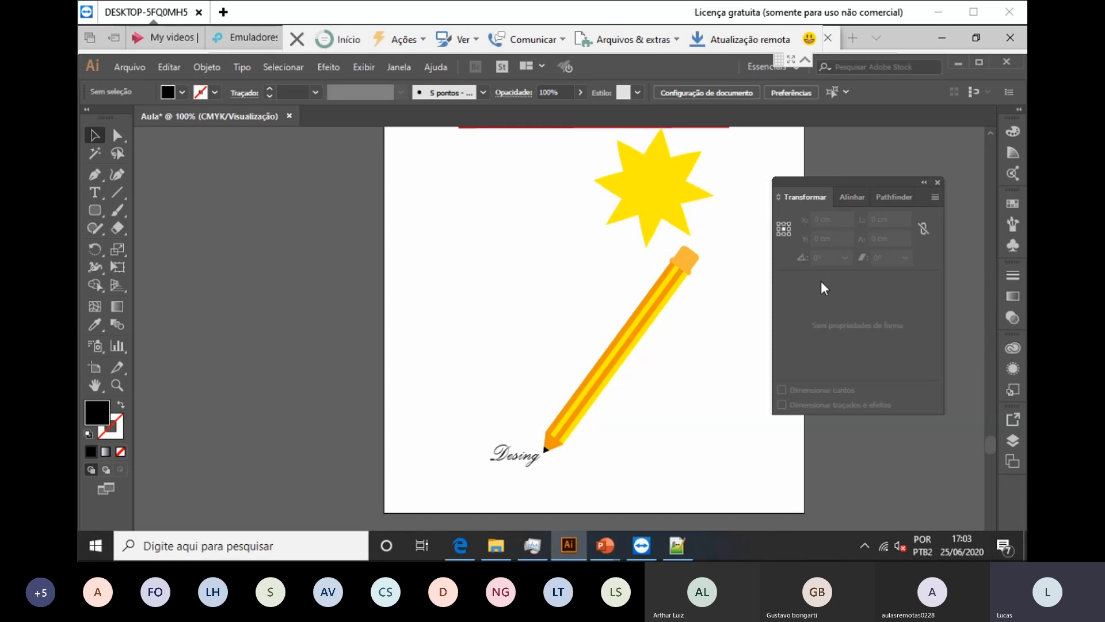
# Step: Create a new blank document from the 20 × 20 cm recent preset
pyautogui.hotkey('alt', 'a')
pyautogui.press('Down')
pyautogui.press('Up')
pyautogui.press('Return')
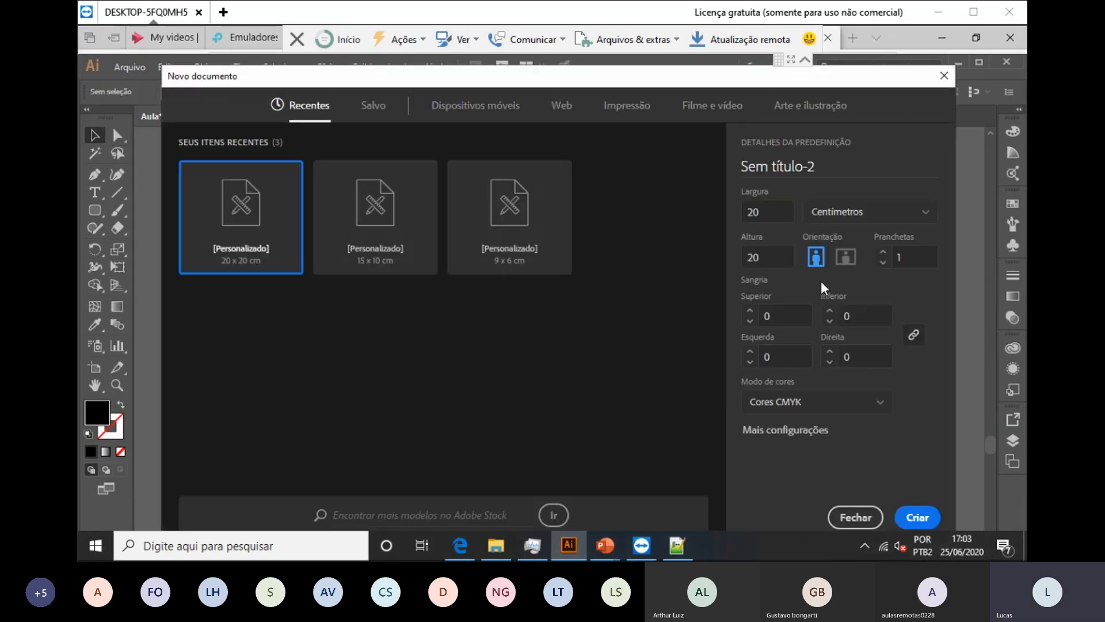
pyautogui.press('Return')
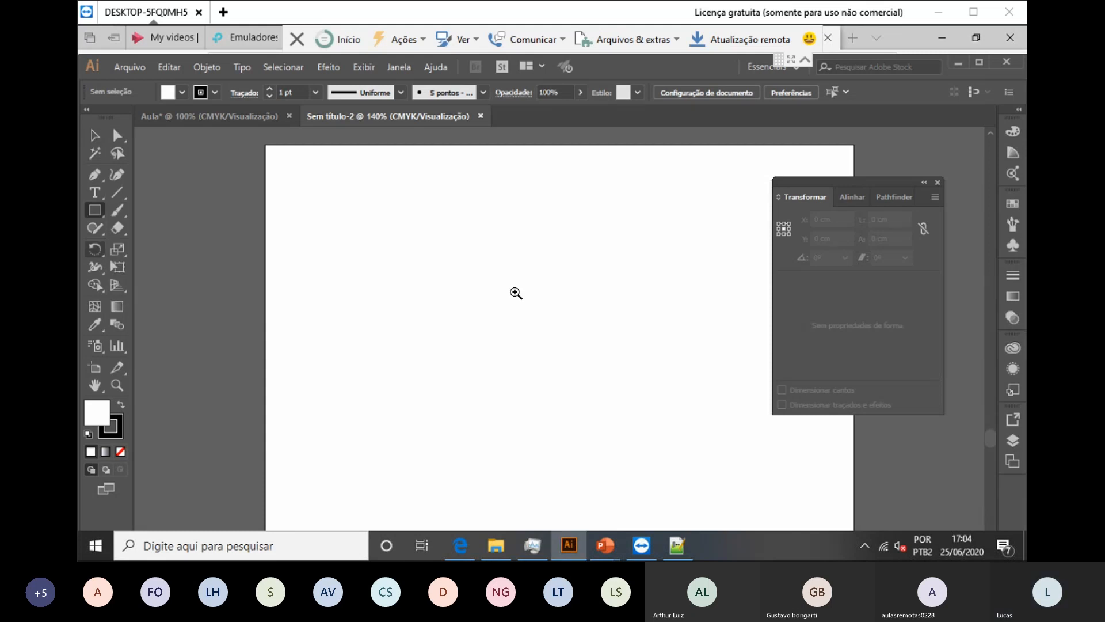
pyautogui.moveTo(342, 212)
pyautogui.mouseDown()
pyautogui.moveTo(434, 377)
pyautogui.moveTo(583, 377)
pyautogui.mouseUp()
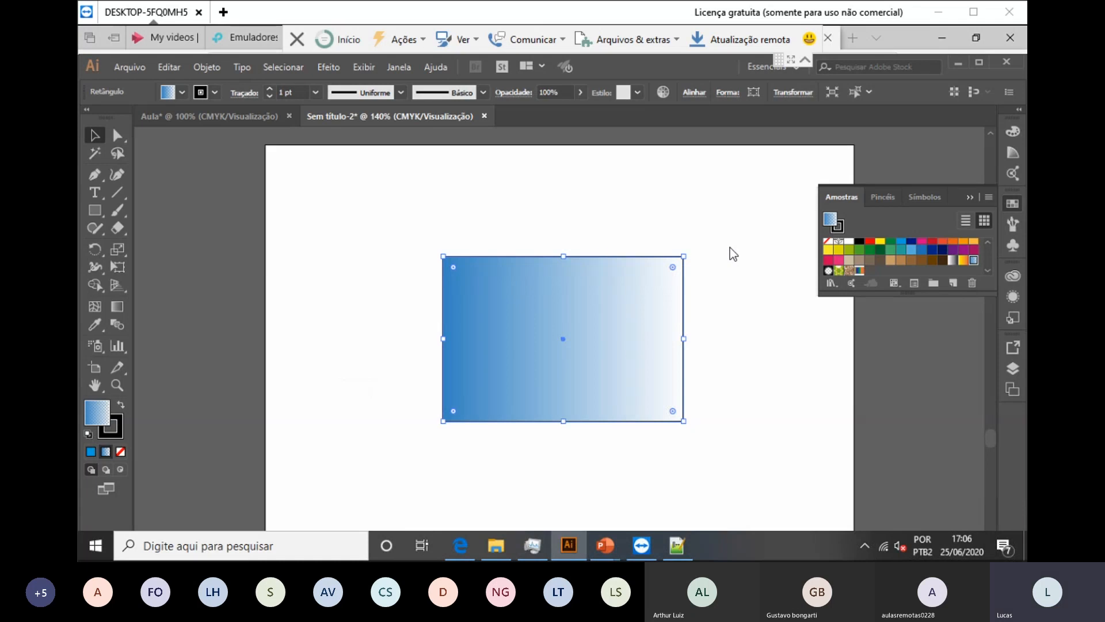
# Step: Open 3D Extrude & Bevel and set rotations to 51°, -17° and 7°
pyautogui.hotkey('alt', 'c')
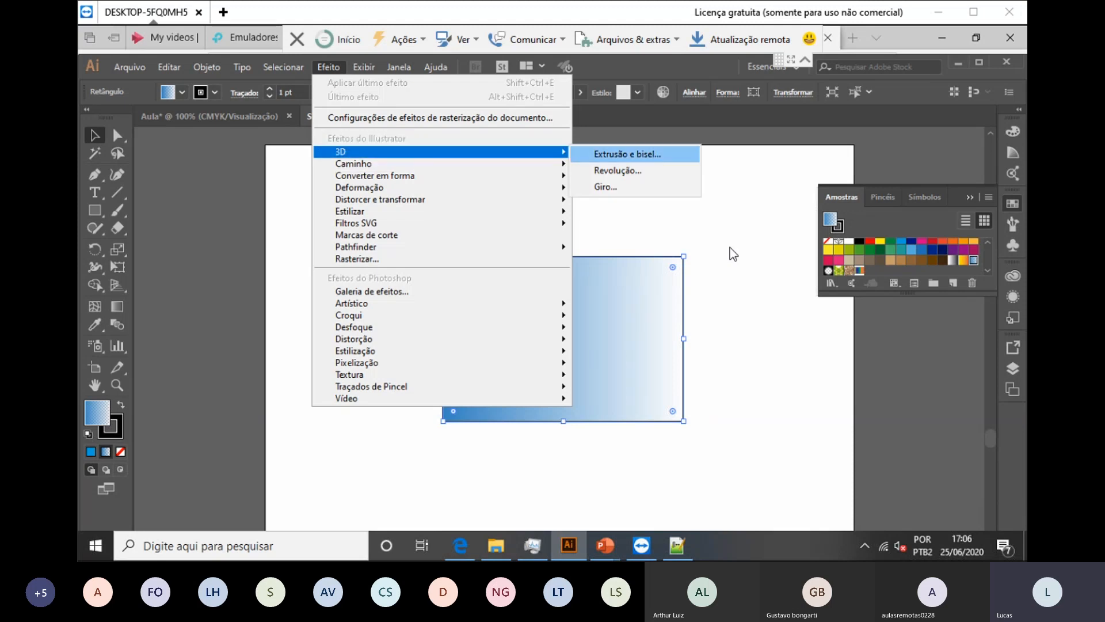
pyautogui.press('Return')
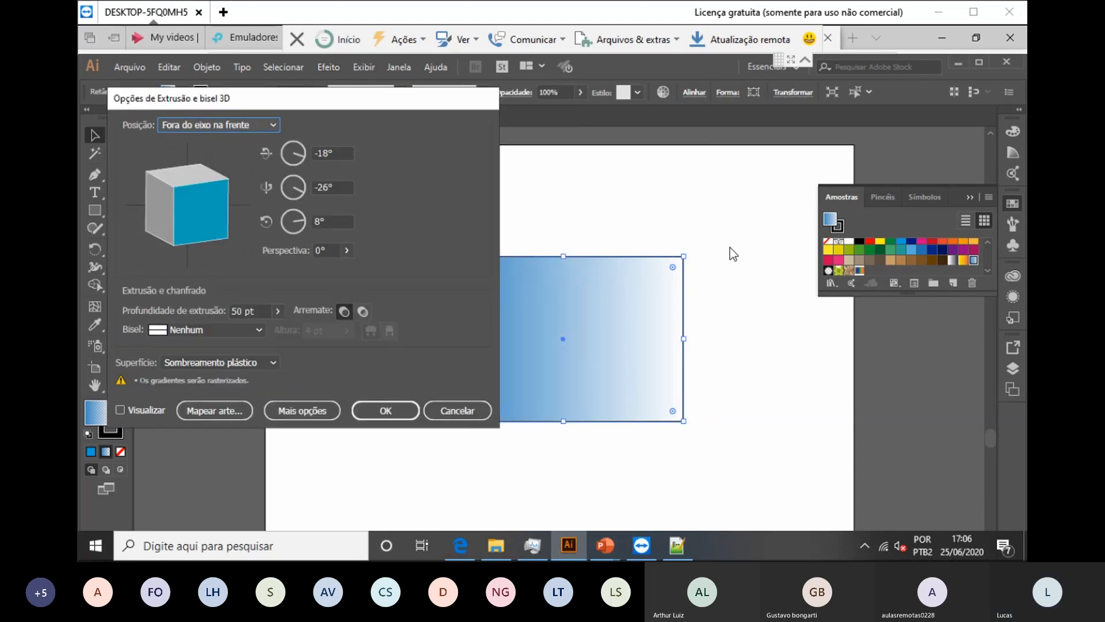
pyautogui.press('Tab')
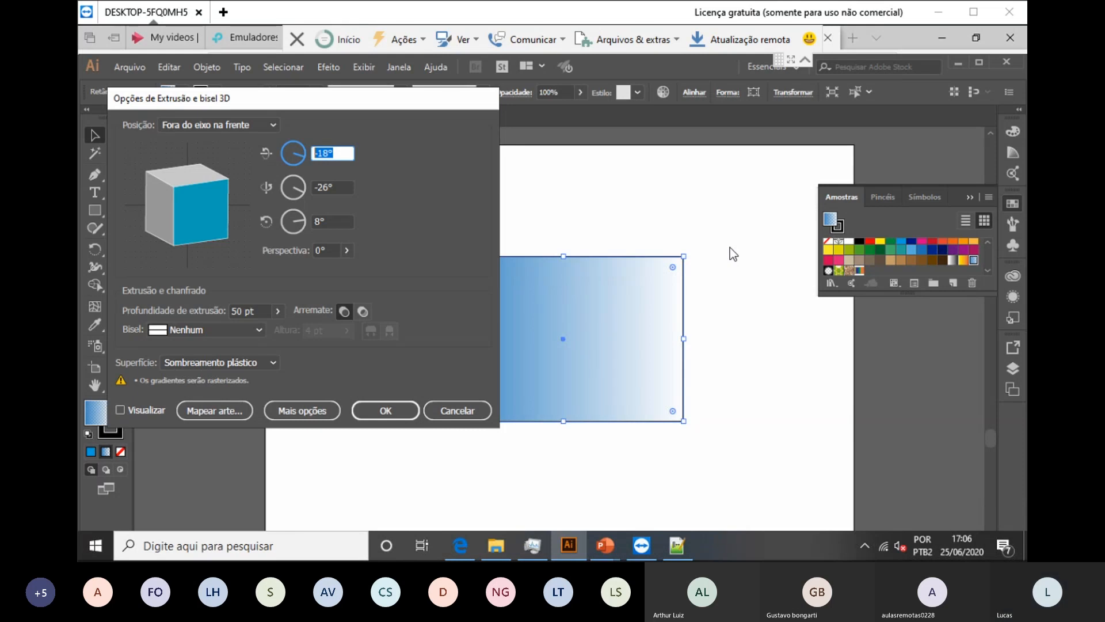
pyautogui.write('51')
pyautogui.press('Tab')
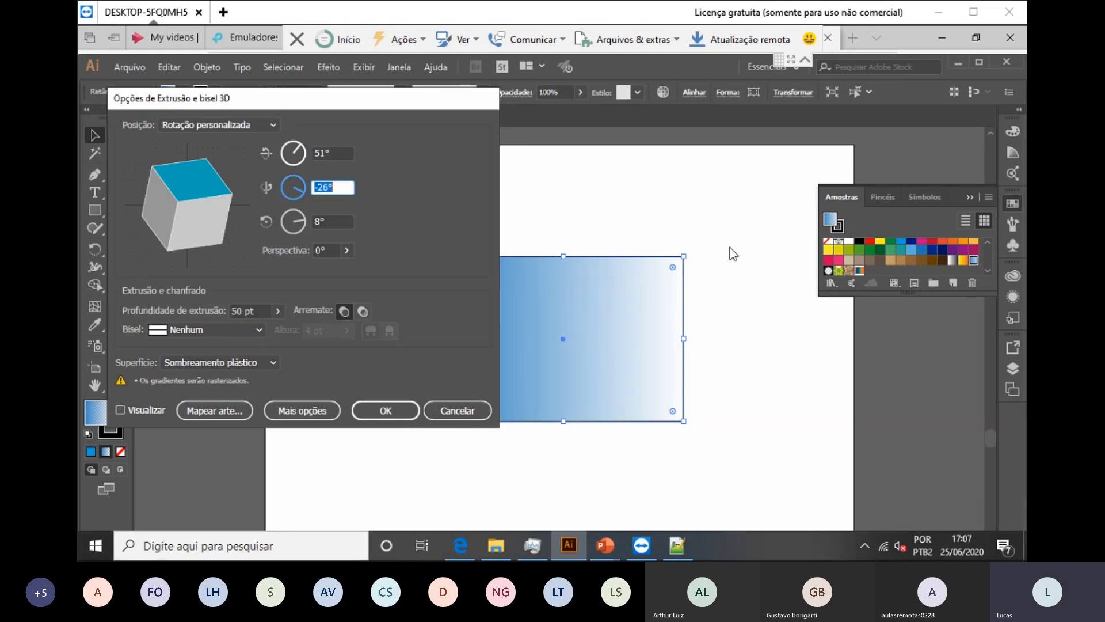
pyautogui.write('-17')
pyautogui.press('Tab')
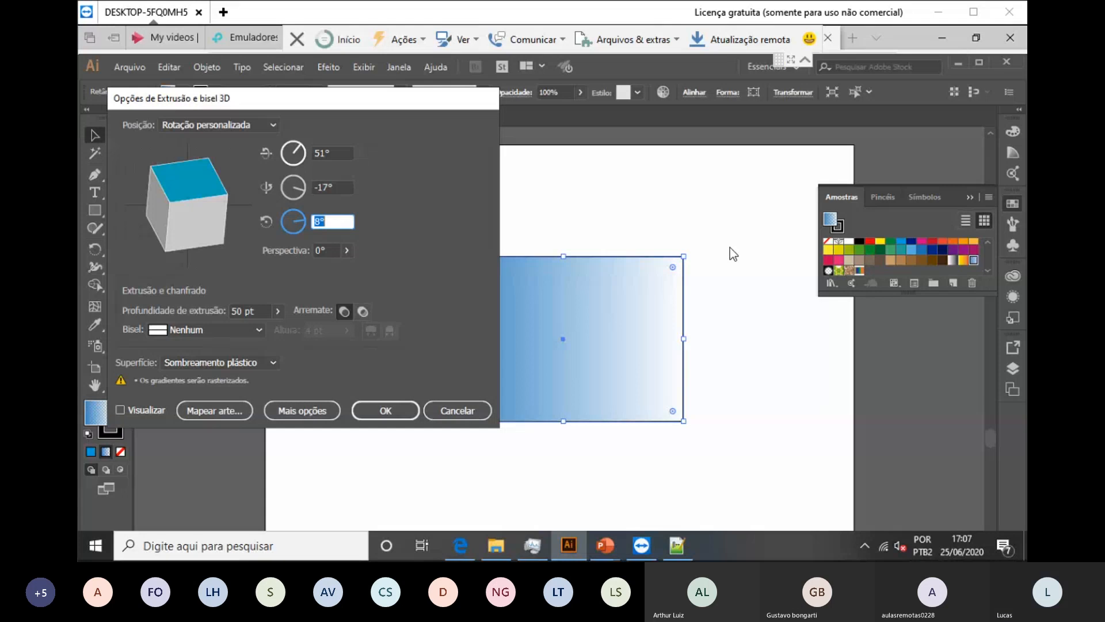
pyautogui.write('7')
pyautogui.press('Tab')
# Step: Set 120° perspective and 250 pt extrusion depth, then apply the effect
pyautogui.write('120')
pyautogui.press('Tab')
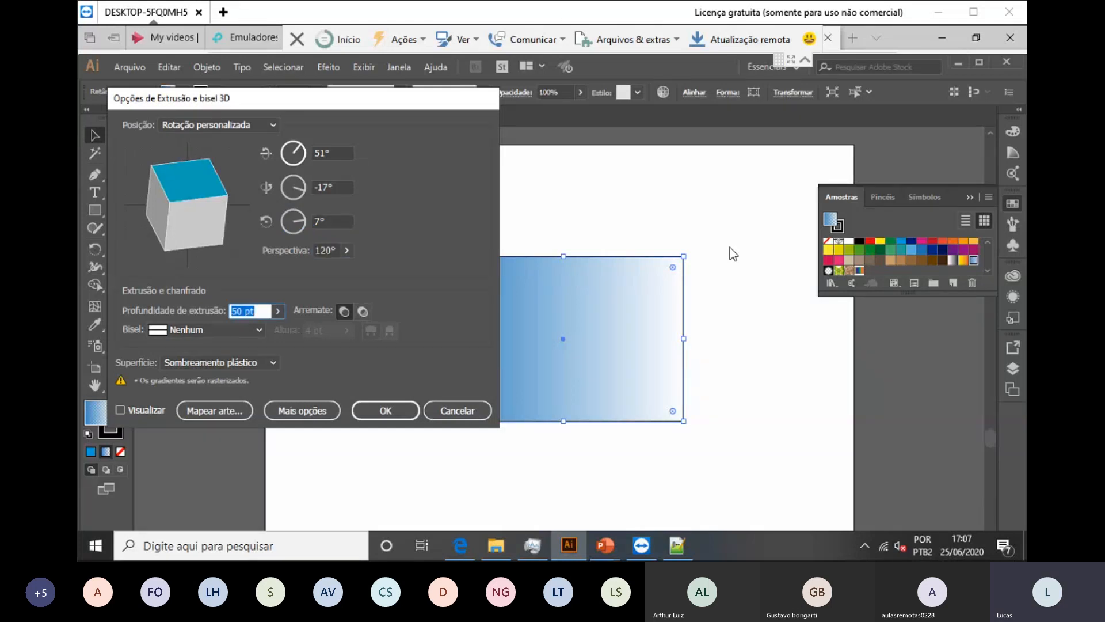
pyautogui.write('250')
pyautogui.press('Tab')
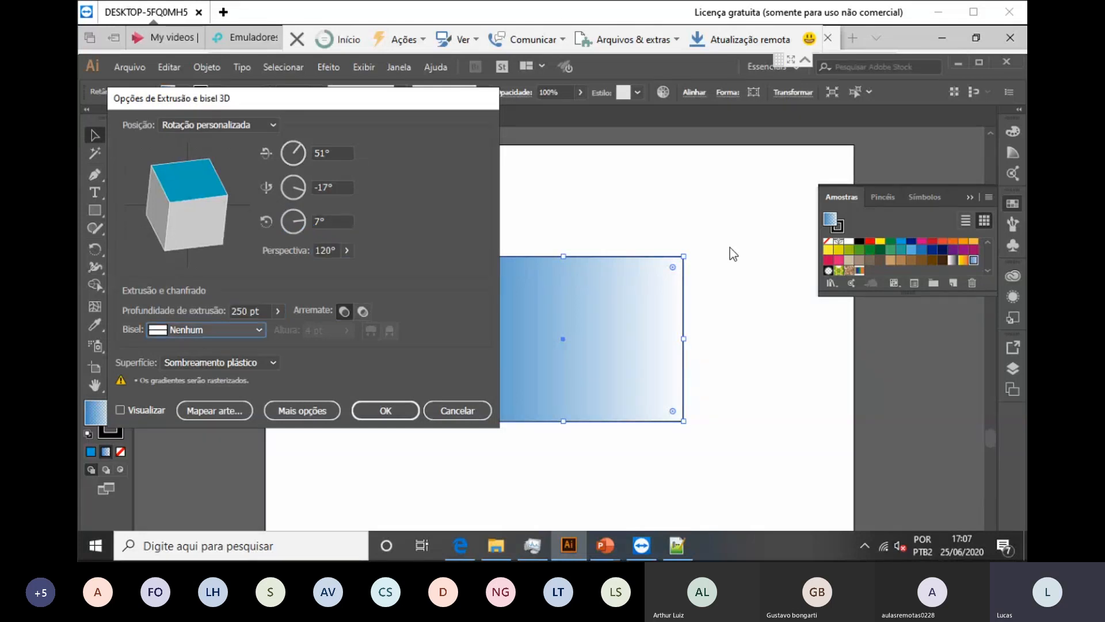
pyautogui.press('Return')
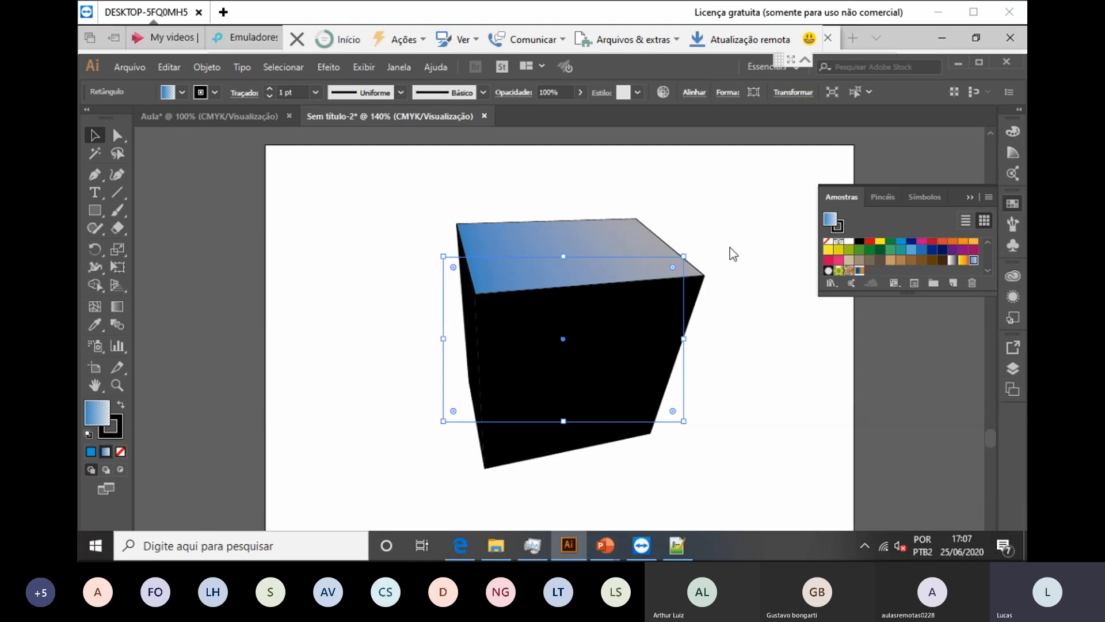
# Step: Set the 3D box's stroke to orange, undoing a red trial colour
pyautogui.click(215, 92)
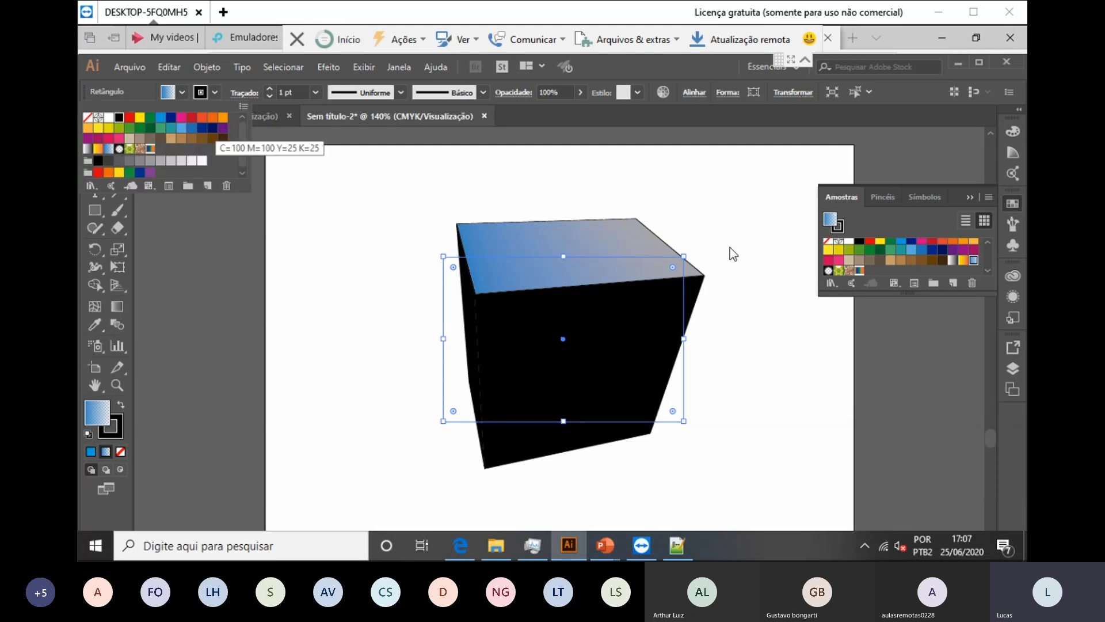
pyautogui.click(212, 117)
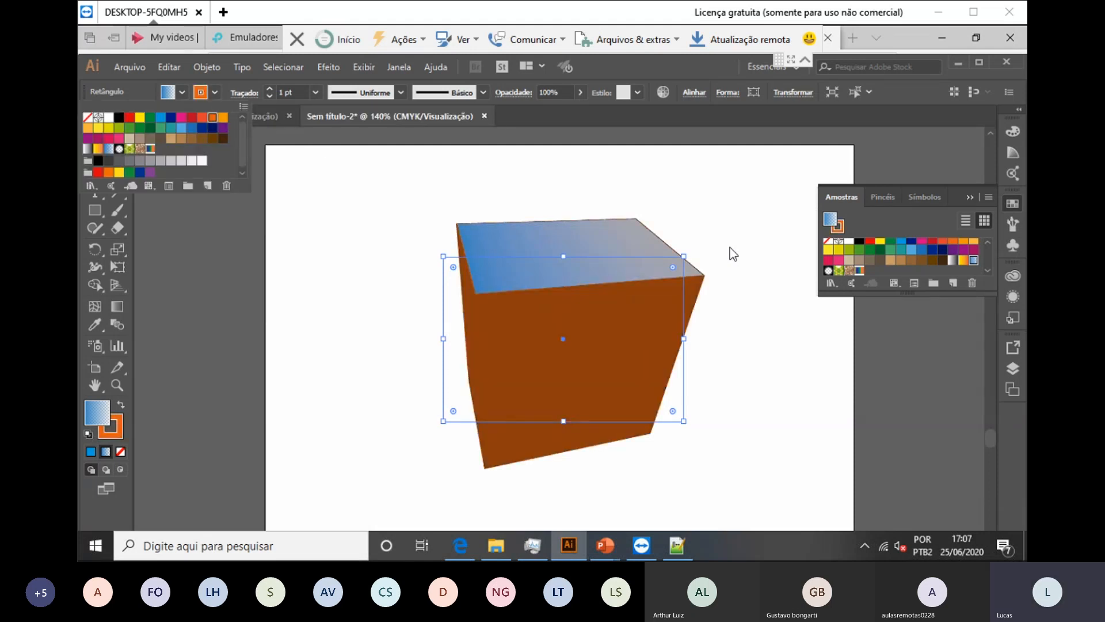
pyautogui.press('Escape')
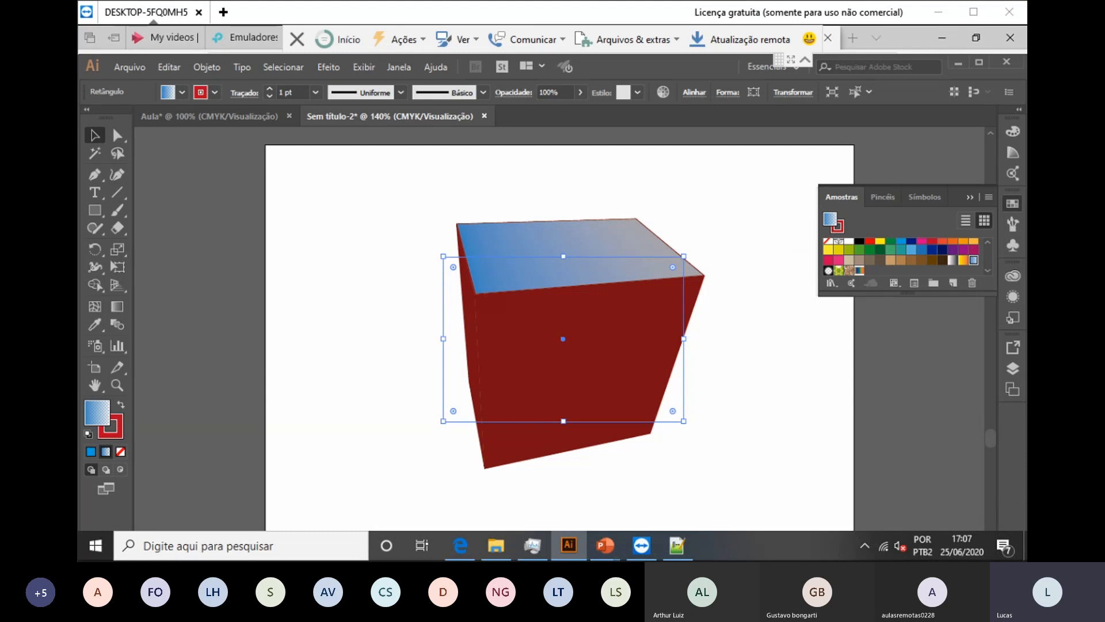
pyautogui.press('ctrl')
pyautogui.hotkey('ctrl', 'z')
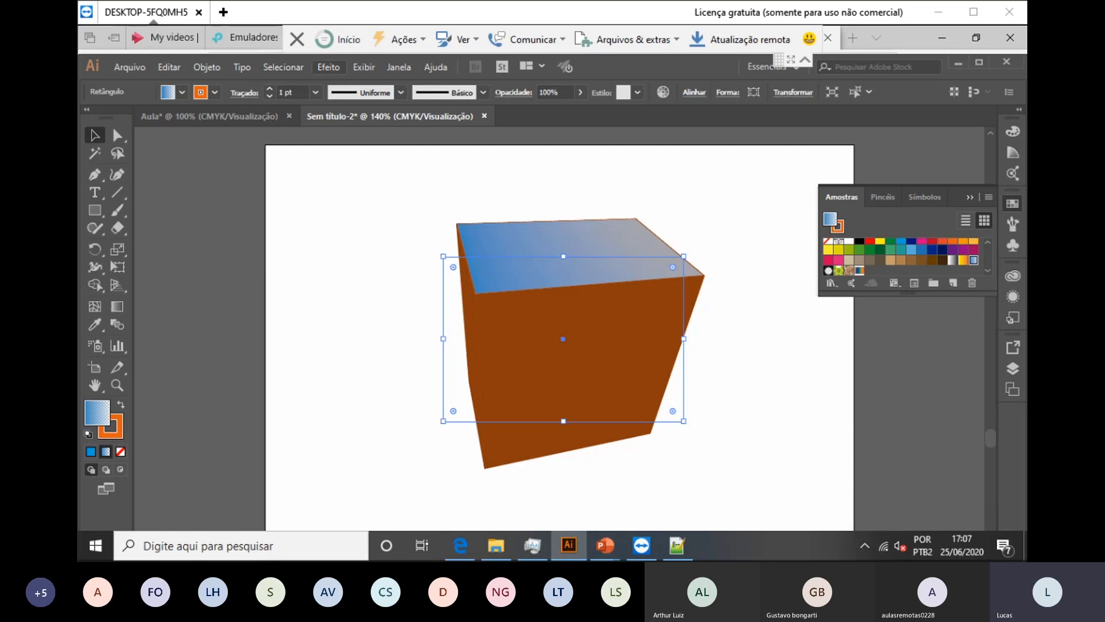
# Step: Add a new Extrusão e bisel effect instance with 250 pt extrusion depth
pyautogui.click(329, 67)
pyautogui.moveTo(341, 151)
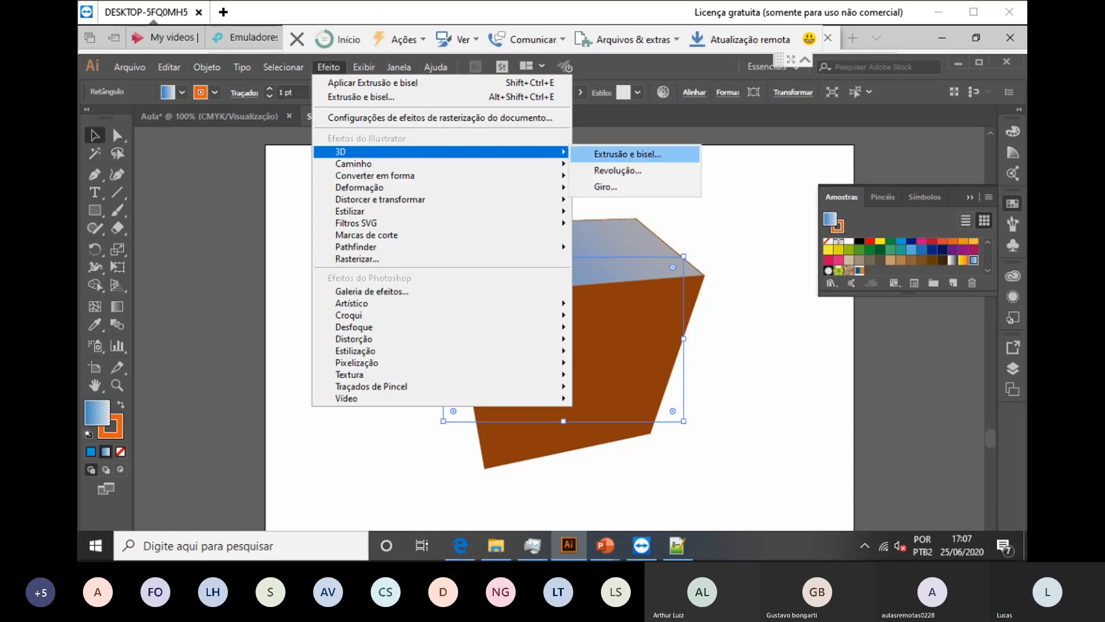
pyautogui.click(610, 151)
pyautogui.press('Return')
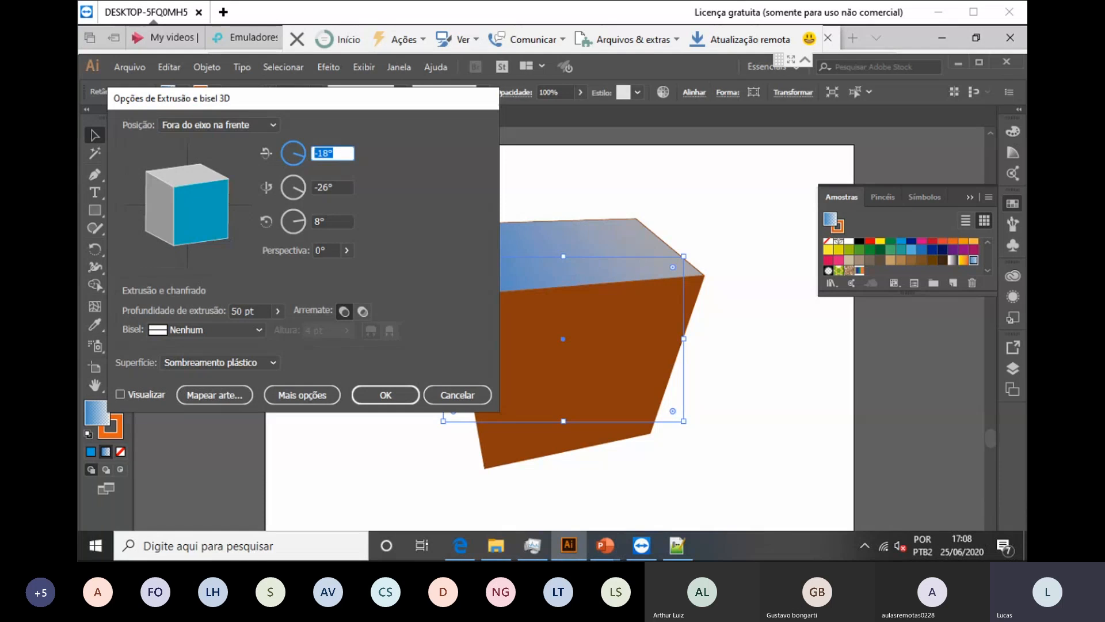
pyautogui.click(323, 251)
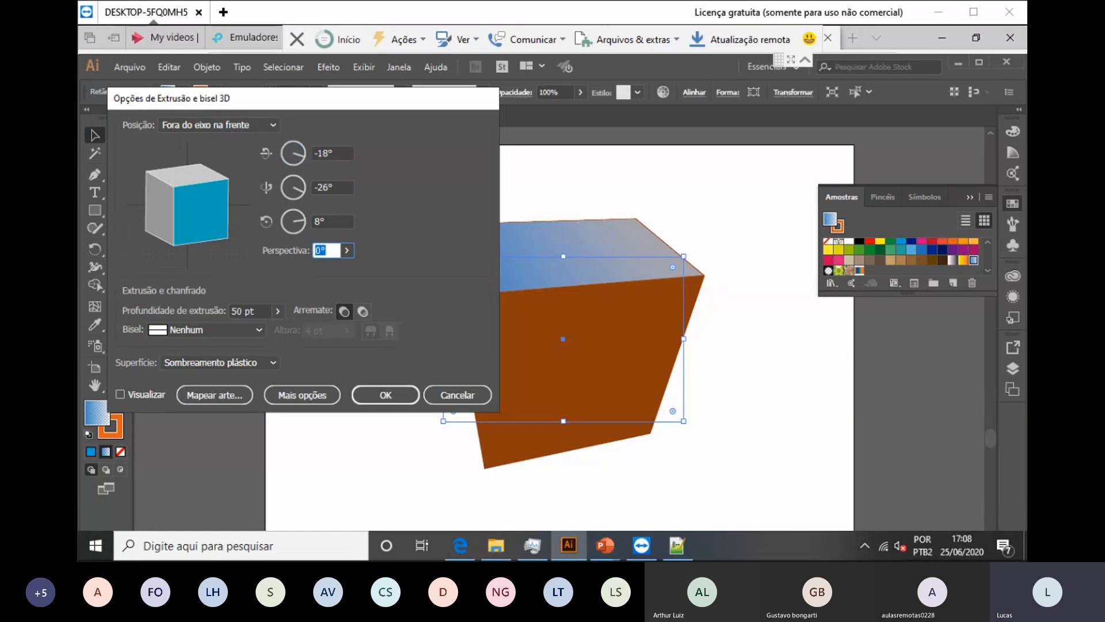
pyautogui.press('Tab')
pyautogui.write('250')
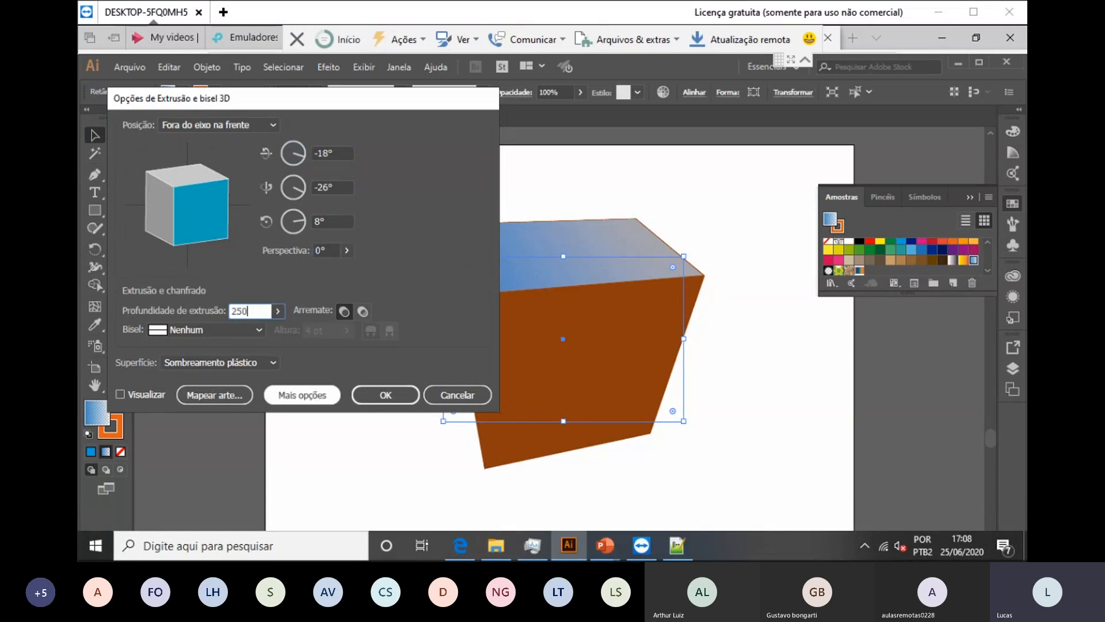
pyautogui.press('Return')
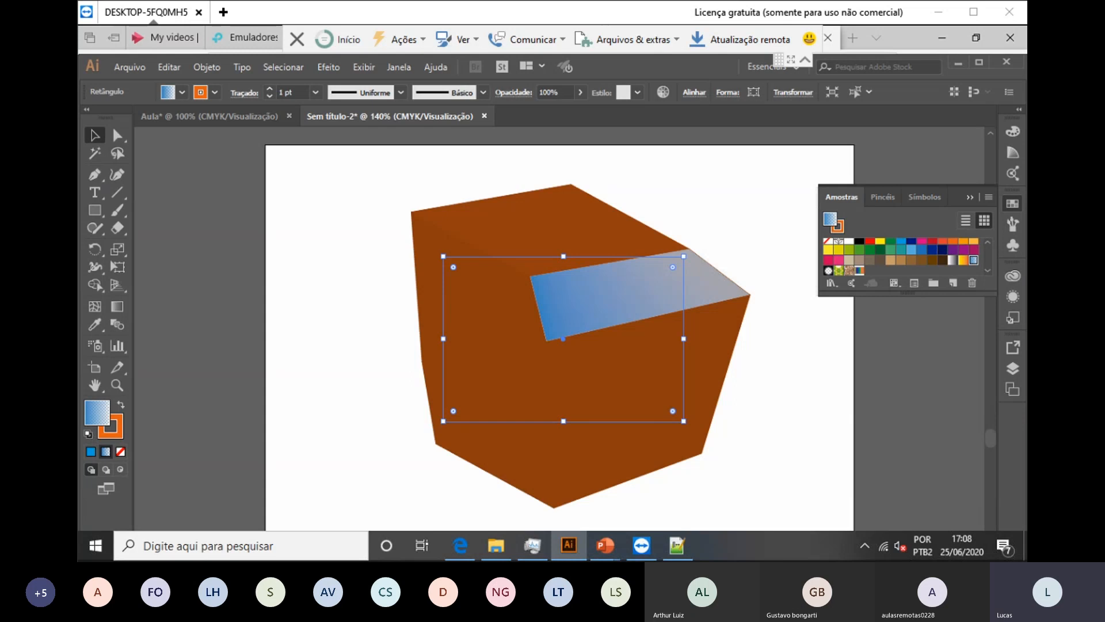
# Step: Add another Extrusão e bisel instance and choose the Frente position preset
pyautogui.click(328, 67)
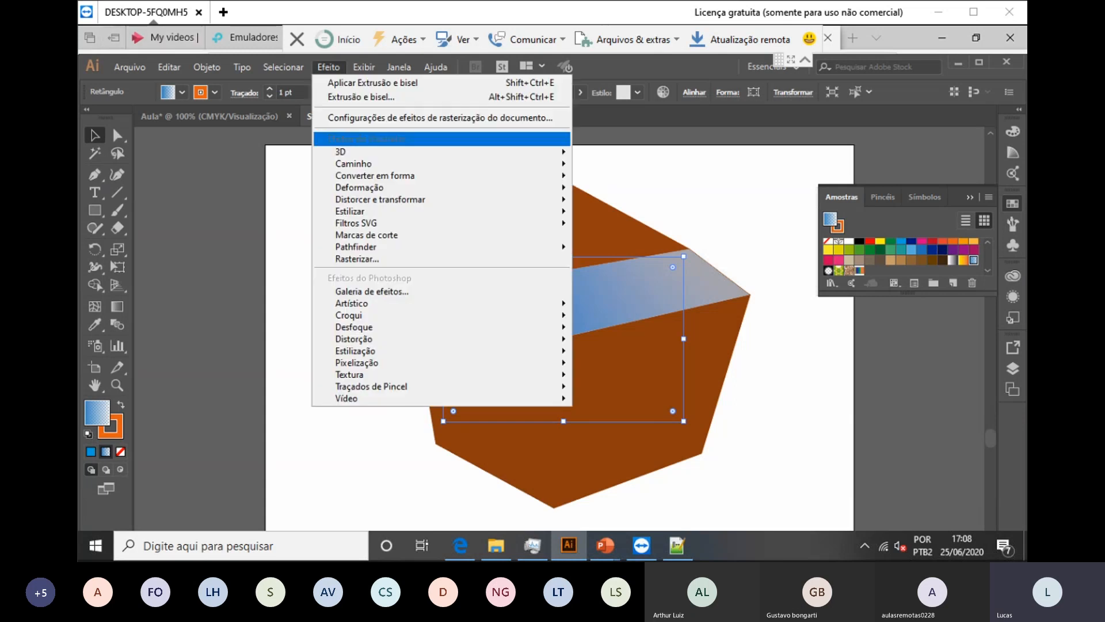
pyautogui.moveTo(341, 152)
pyautogui.click(627, 154)
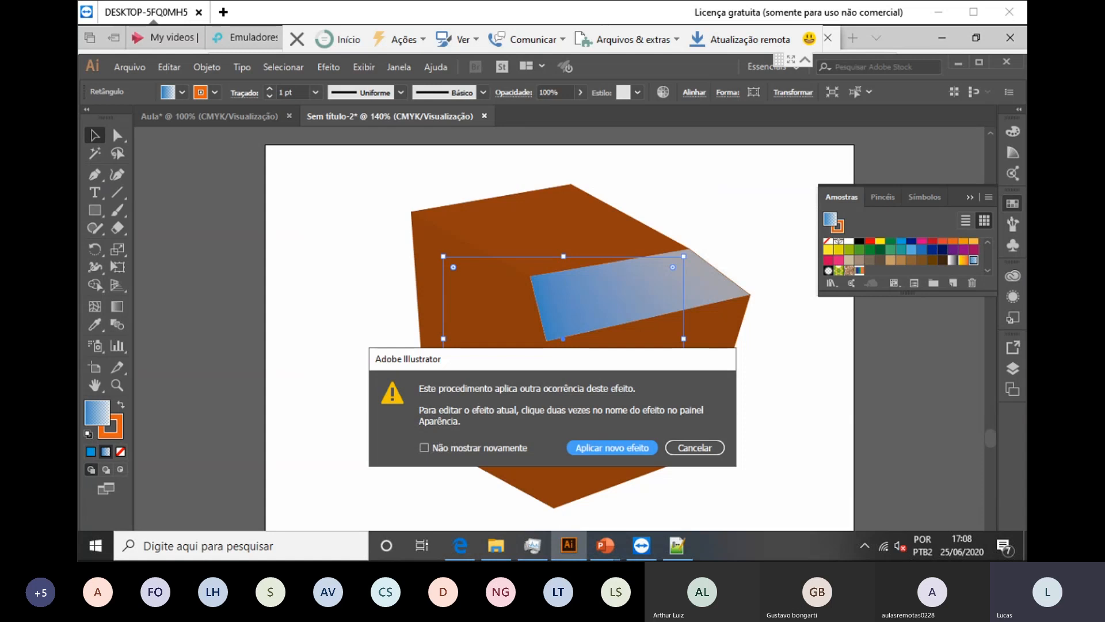
pyautogui.press('Return')
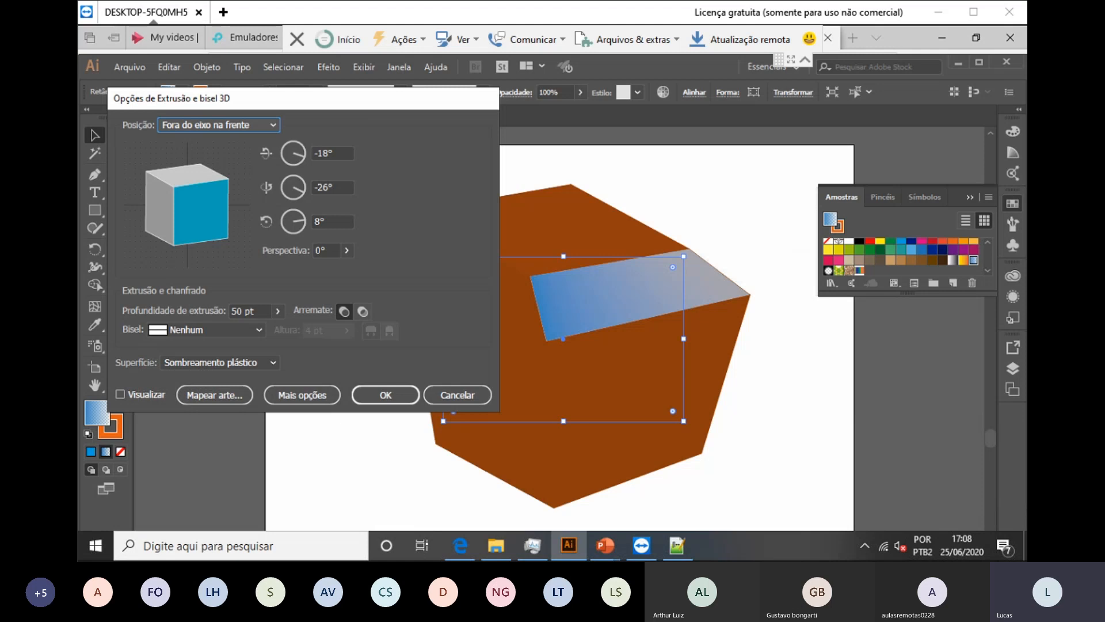
pyautogui.click(293, 153)
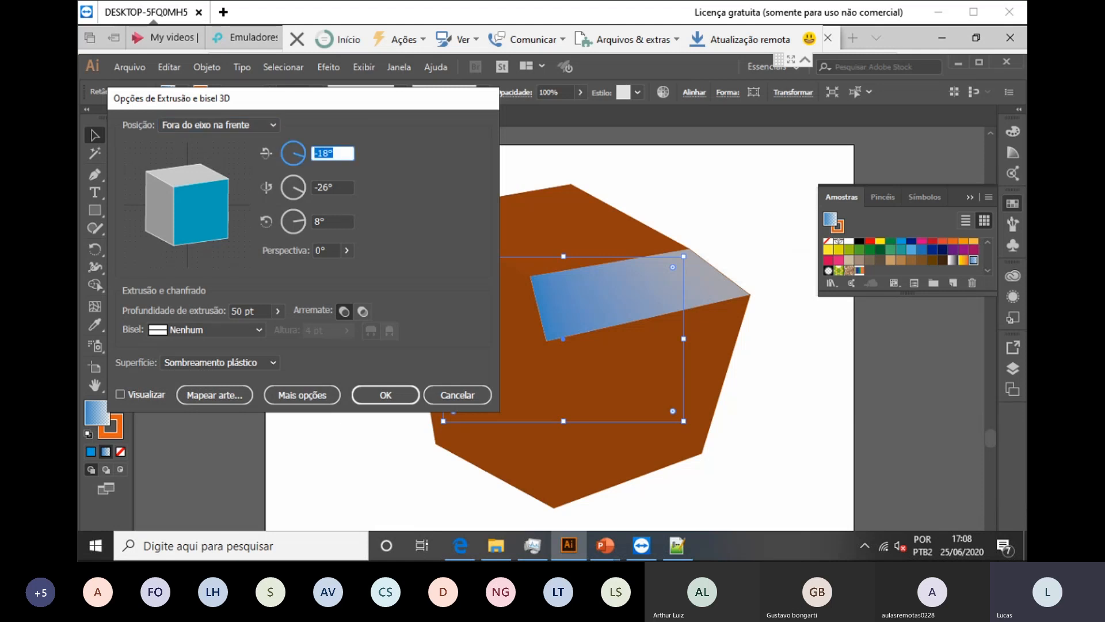
pyautogui.moveTo(339, 104); pyautogui.dragTo(451, 122)
pyautogui.click(330, 143)
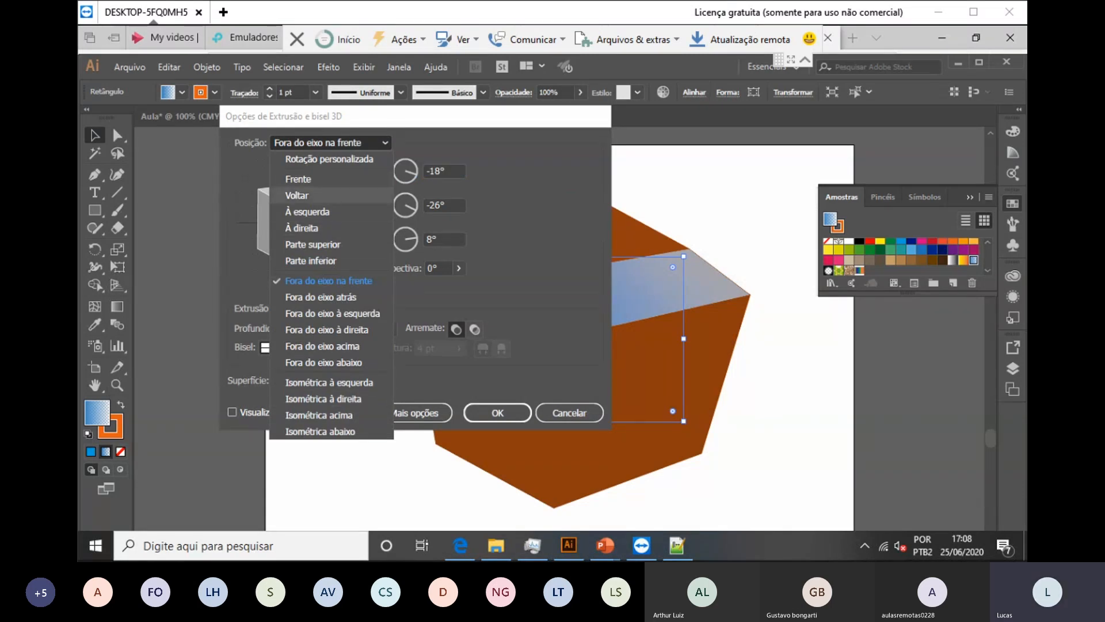
pyautogui.click(298, 179)
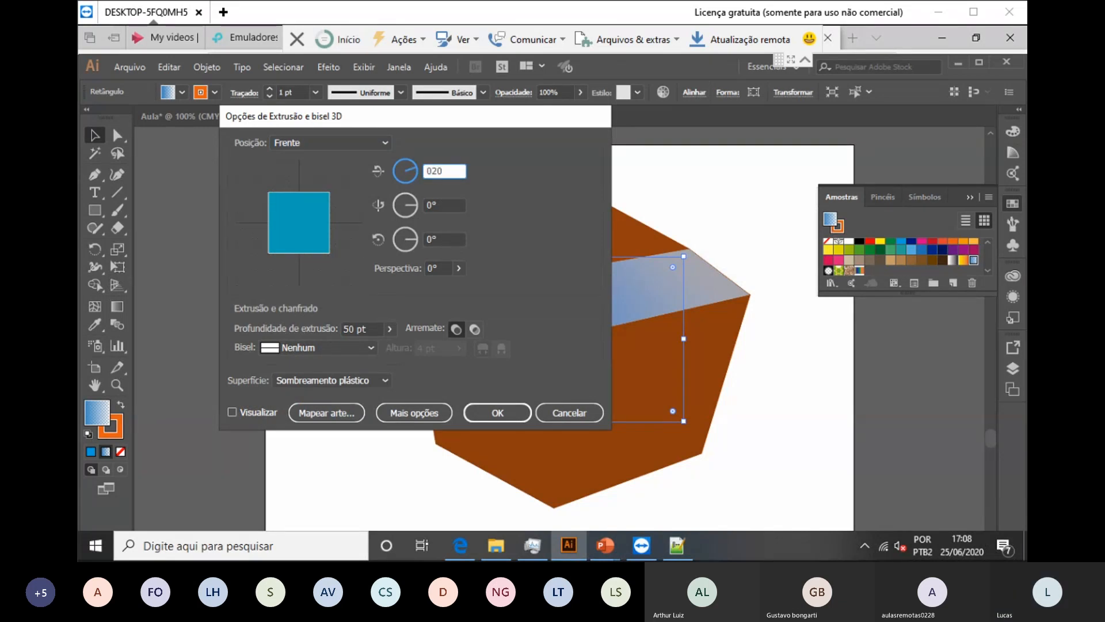
# Step: Enter rotation angles 45°, 4° and 45° and apply the extrusion
pyautogui.write('20')
pyautogui.press('BackSpace')
pyautogui.press('BackSpace')
pyautogui.write('45')
pyautogui.press('Tab')
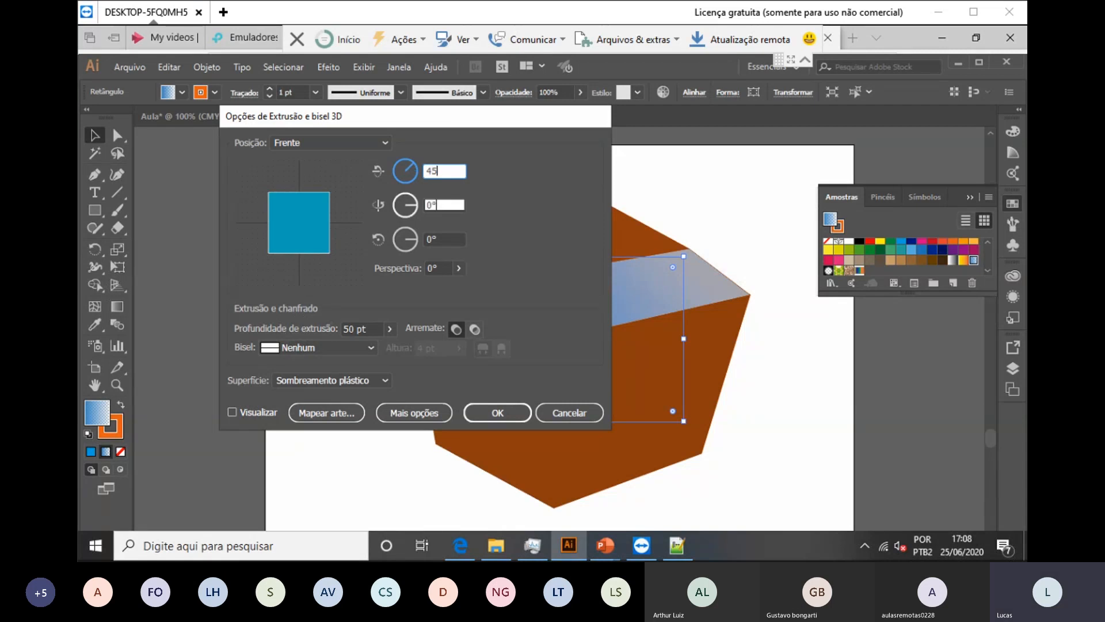
pyautogui.write('45')
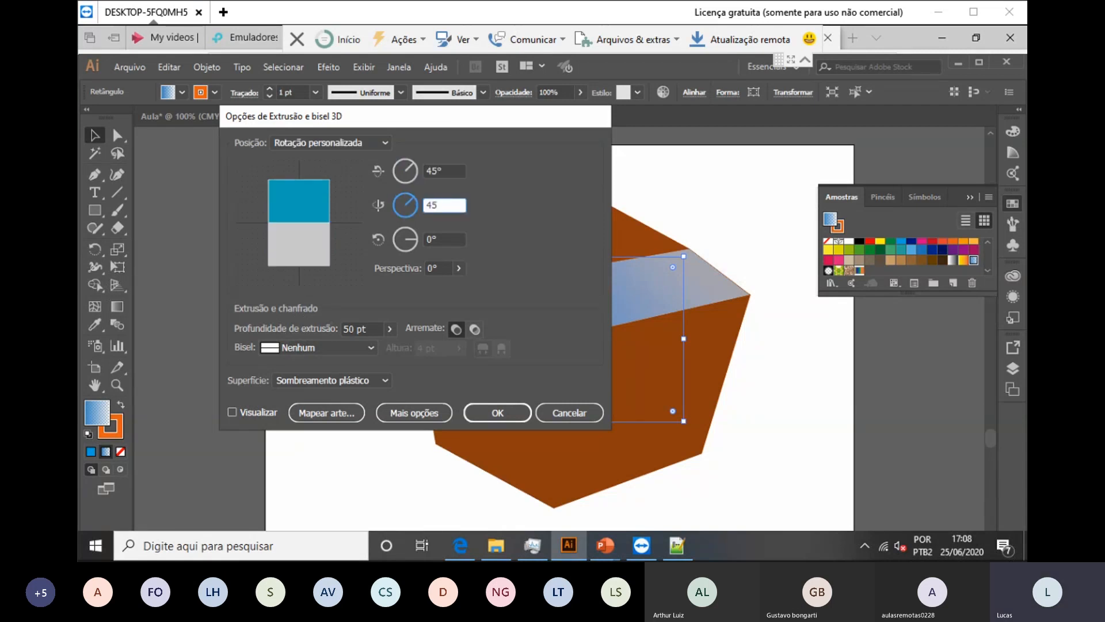
pyautogui.press('BackSpace')
pyautogui.press('Tab')
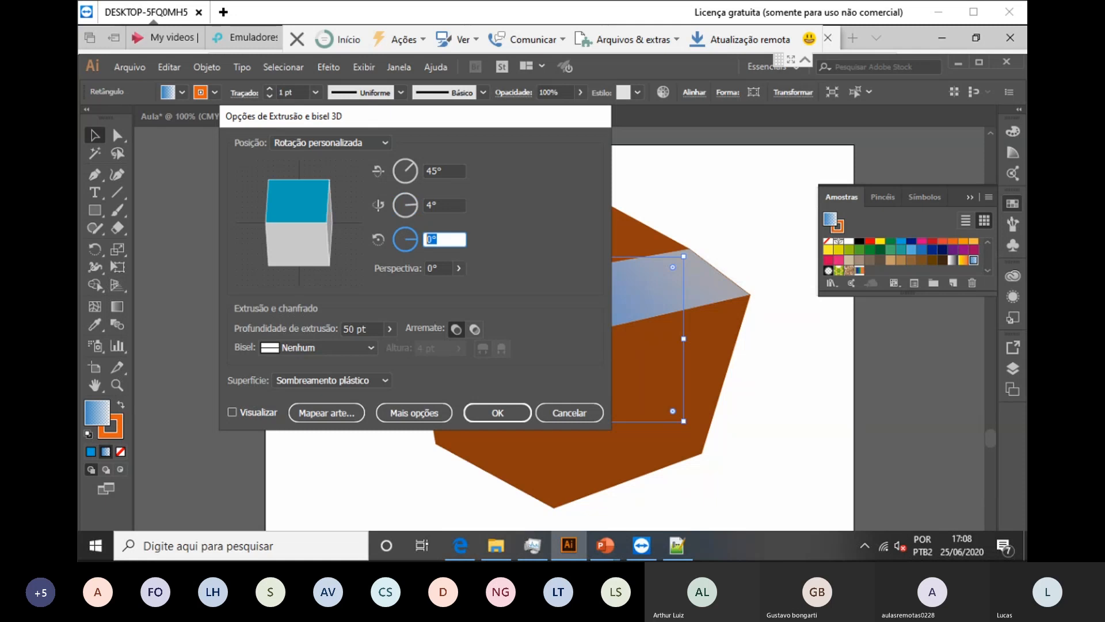
pyautogui.write('45')
pyautogui.press('Tab')
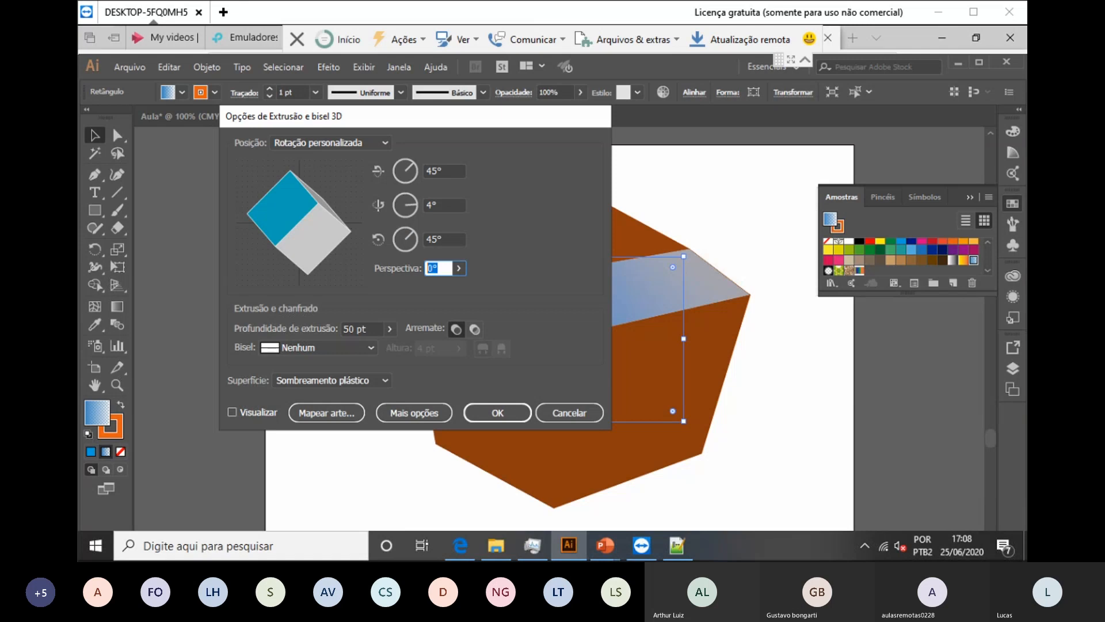
pyautogui.press('Return')
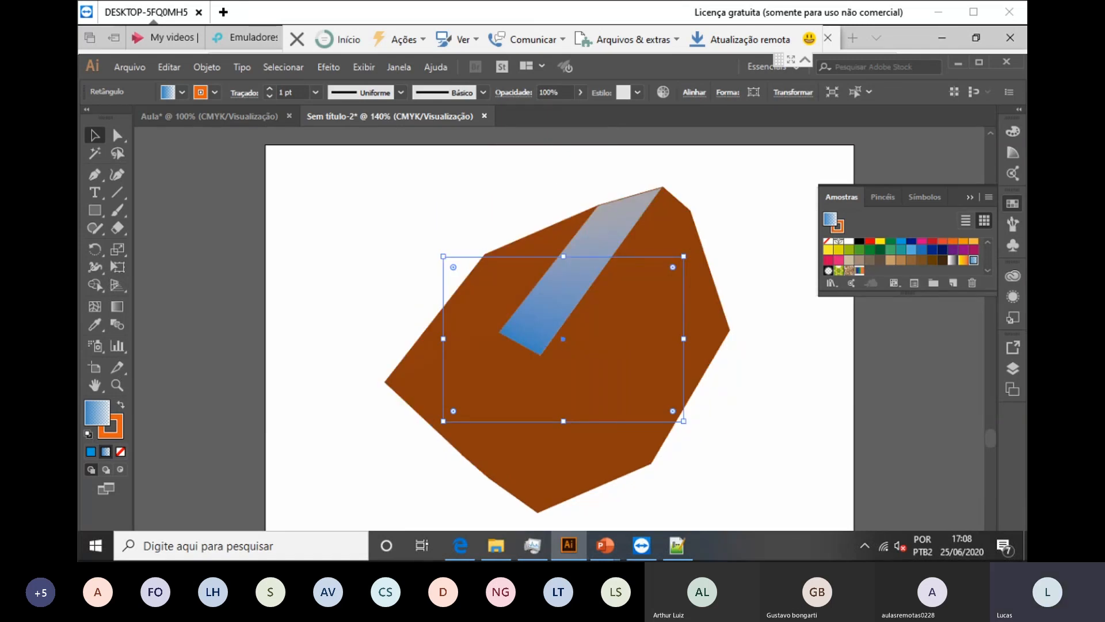
# Step: Add one more Extrusão e bisel effect instance to the box
pyautogui.click(328, 67)
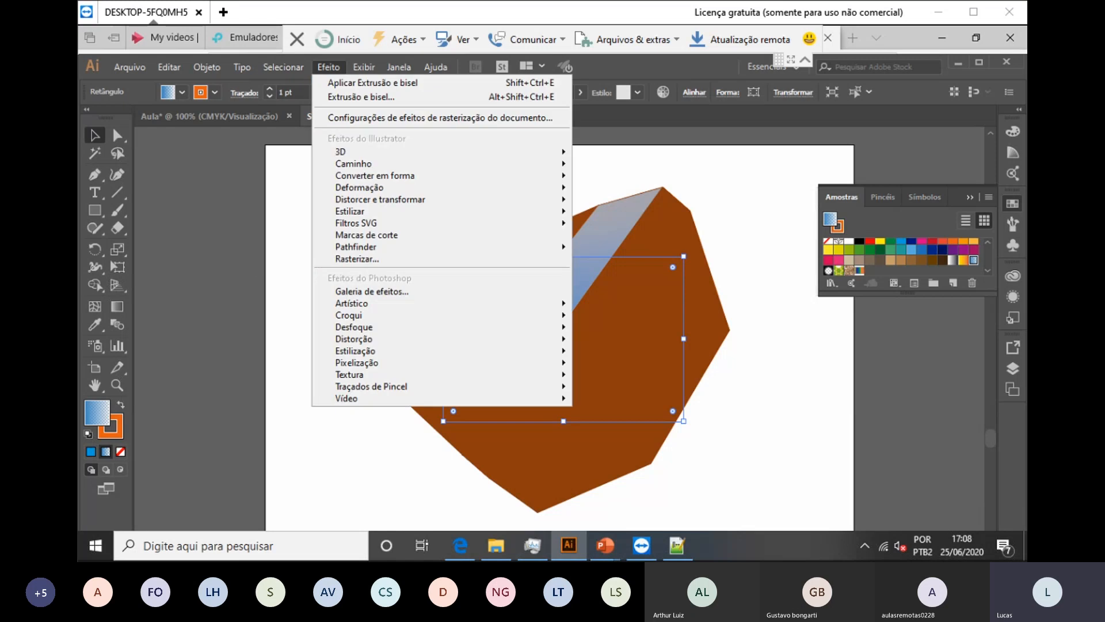
pyautogui.moveTo(438, 151)
pyautogui.click(662, 167)
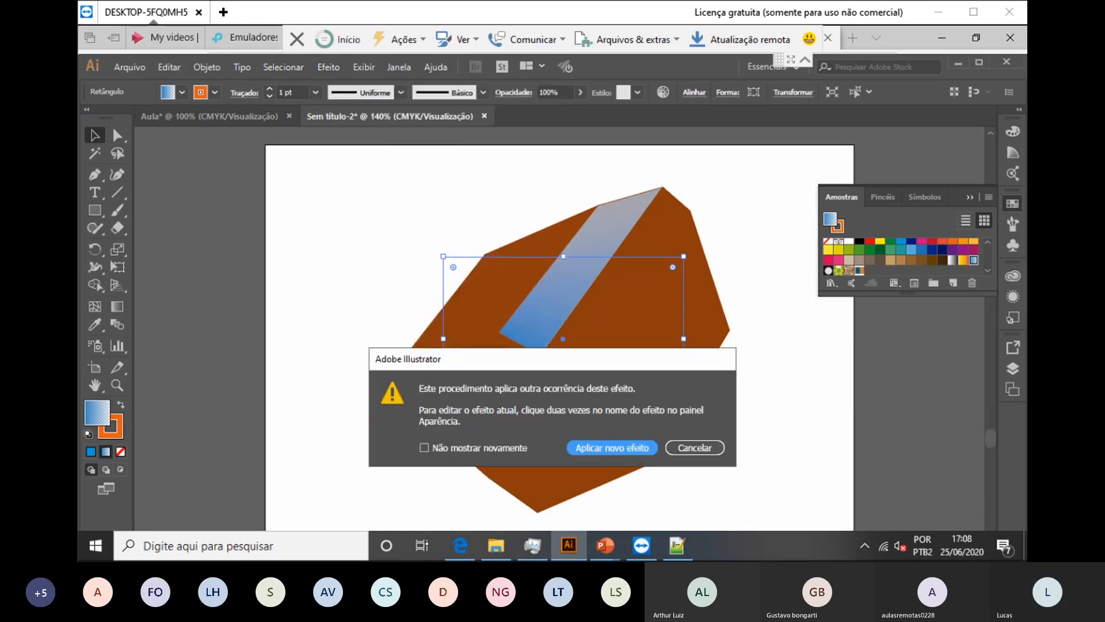
pyautogui.press('Return')
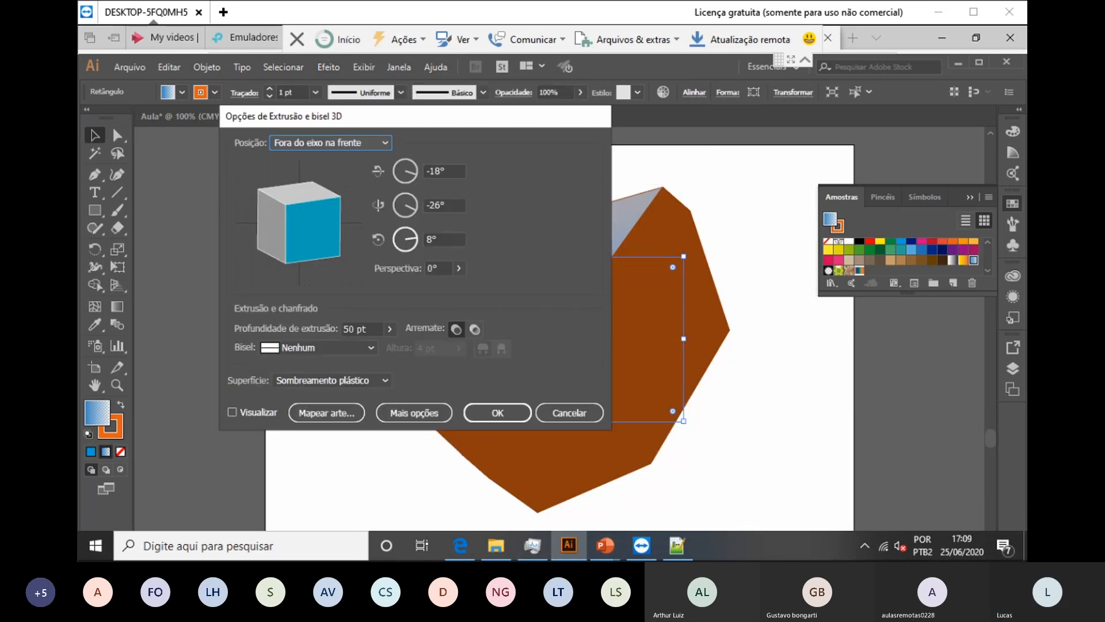
# Step: Set X, Y and Z rotation to 45° with 45° perspective and confirm
pyautogui.press('Tab')
pyautogui.write('45')
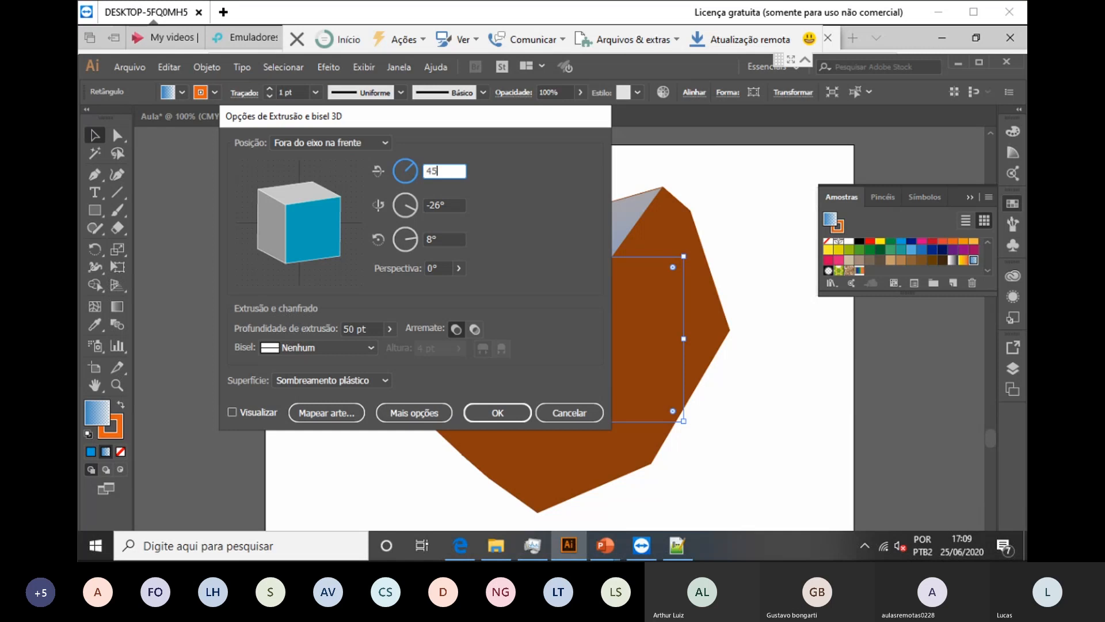
pyautogui.press('Tab')
pyautogui.write('45')
pyautogui.press('Tab')
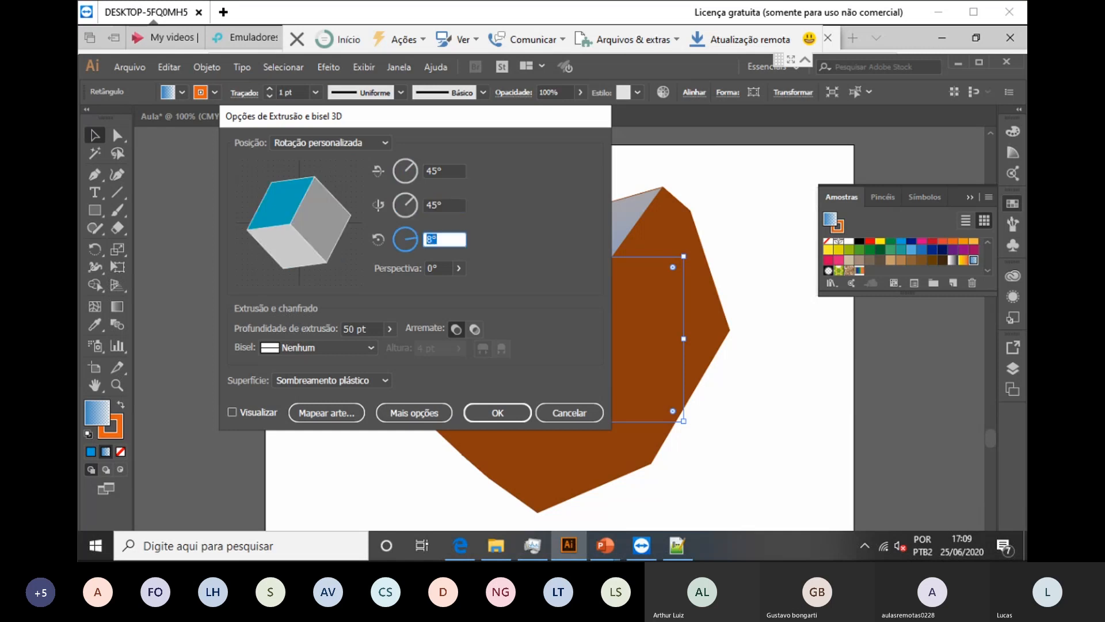
pyautogui.write('45')
pyautogui.press('Tab')
pyautogui.write('45')
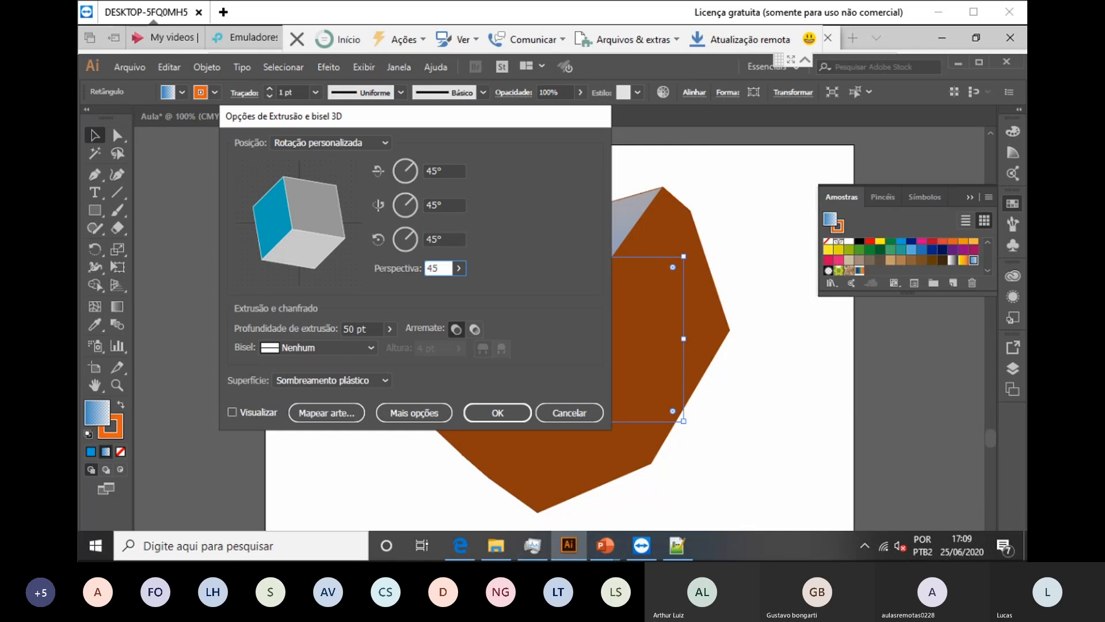
pyautogui.press('Tab')
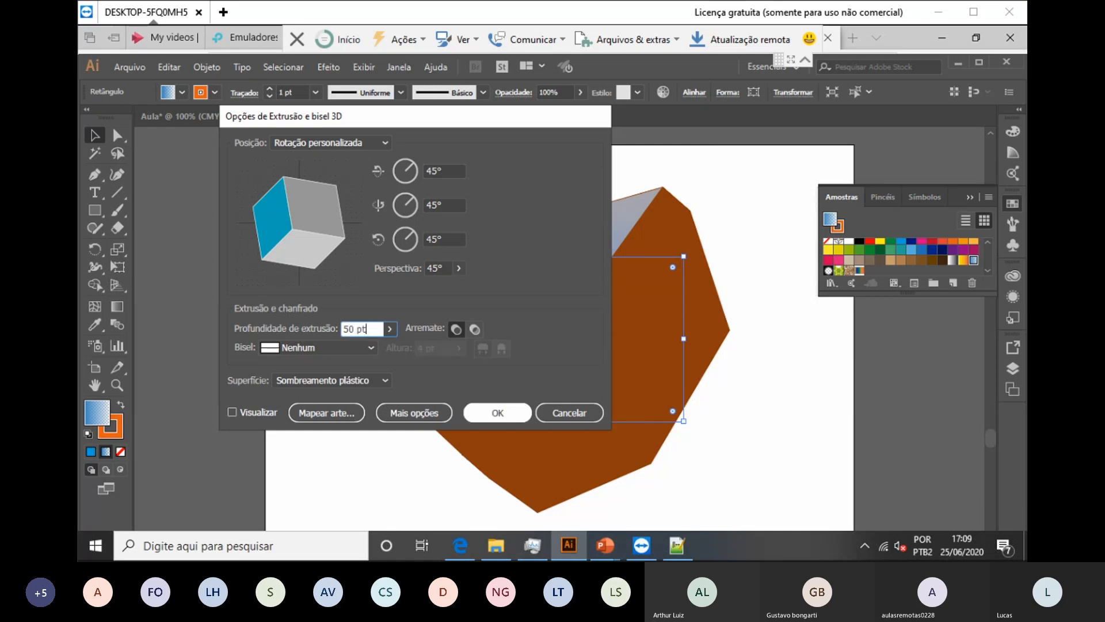
pyautogui.click(497, 413)
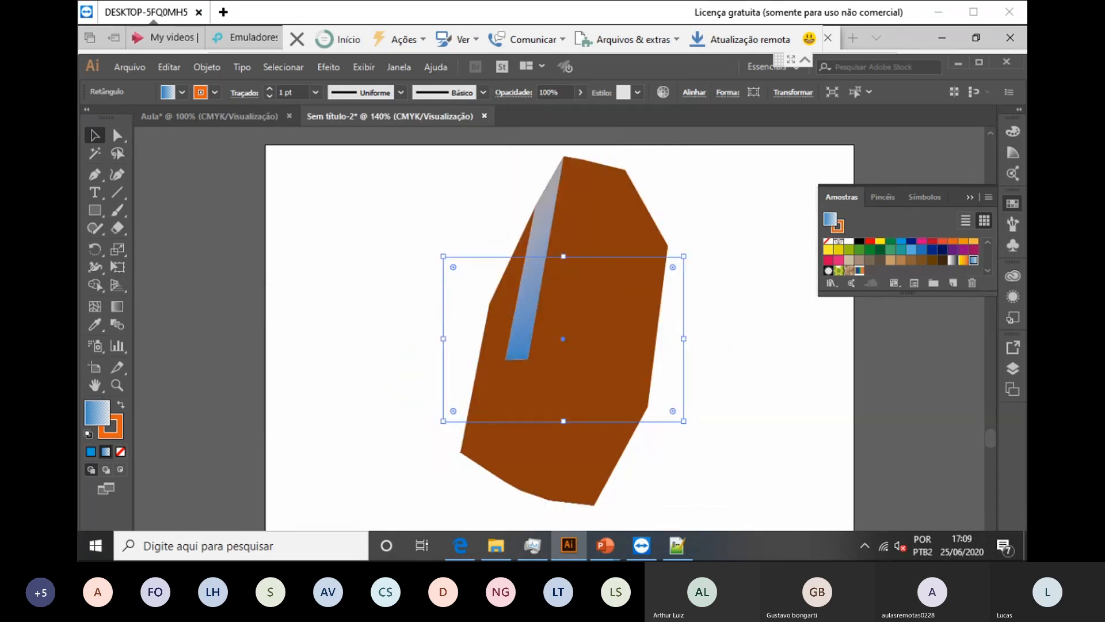
# Step: Remove the rectangle's outline colour, then give it a dark green outline
pyautogui.click(182, 92)
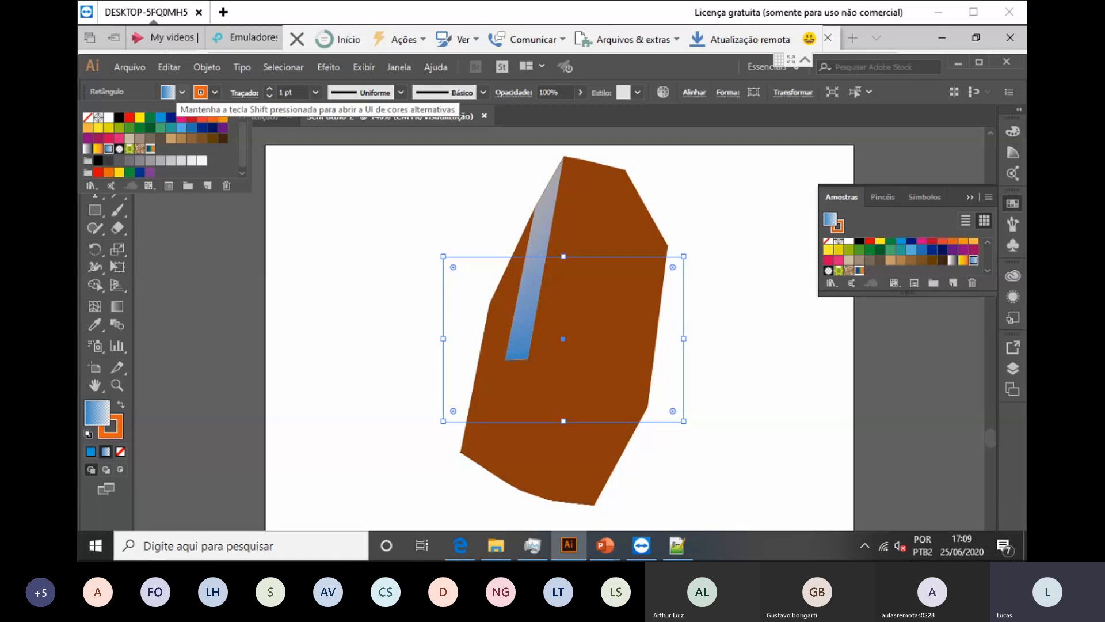
pyautogui.click(215, 92)
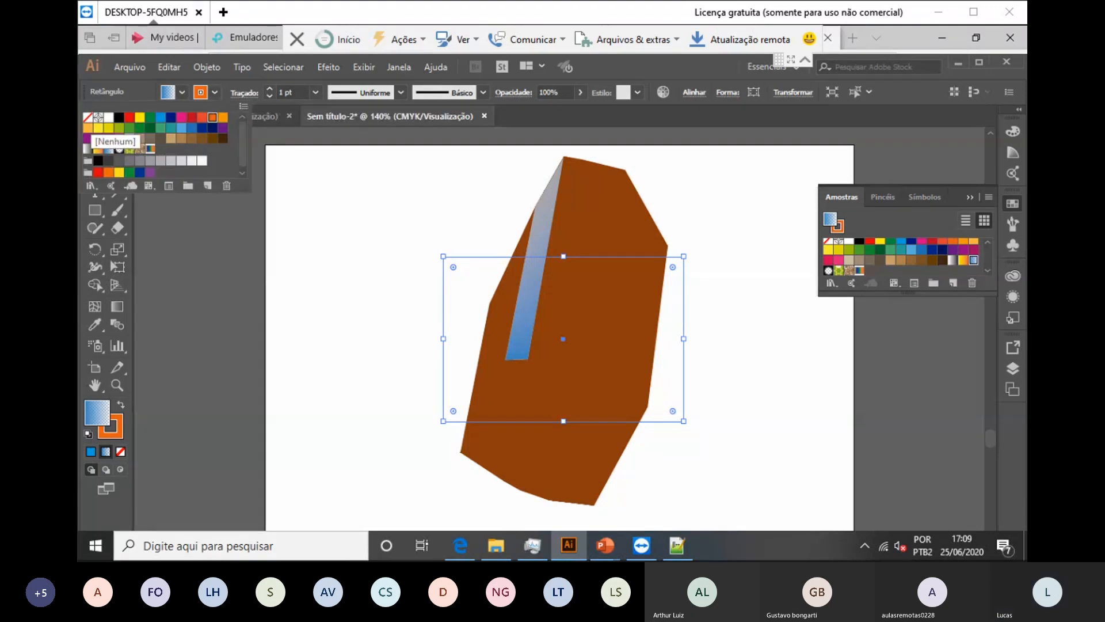
pyautogui.click(88, 117)
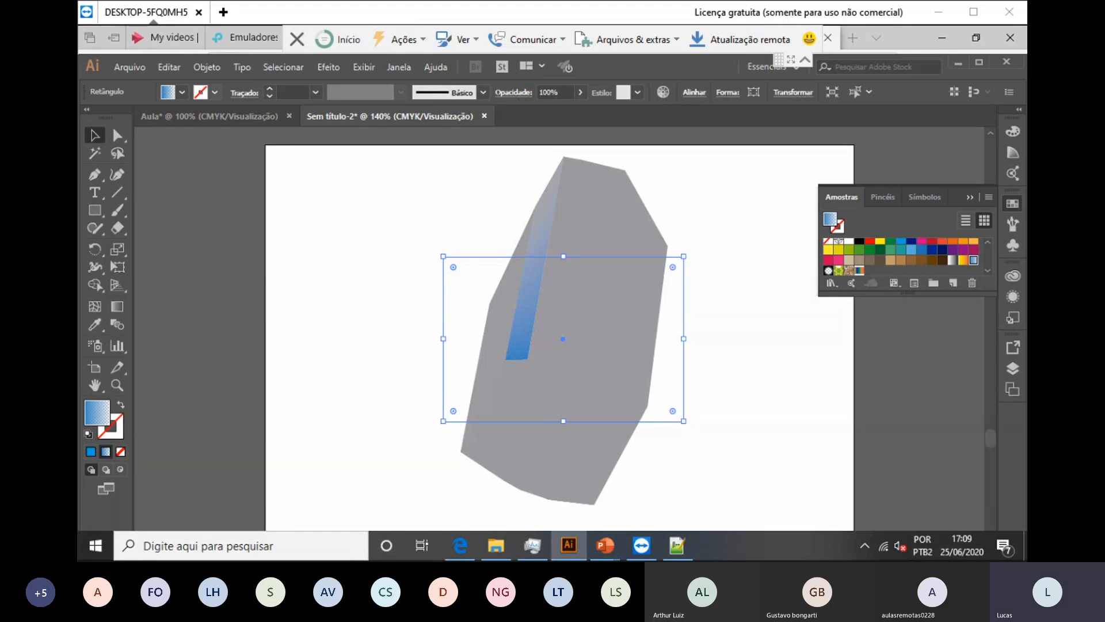
pyautogui.click(214, 92)
pyautogui.click(150, 117)
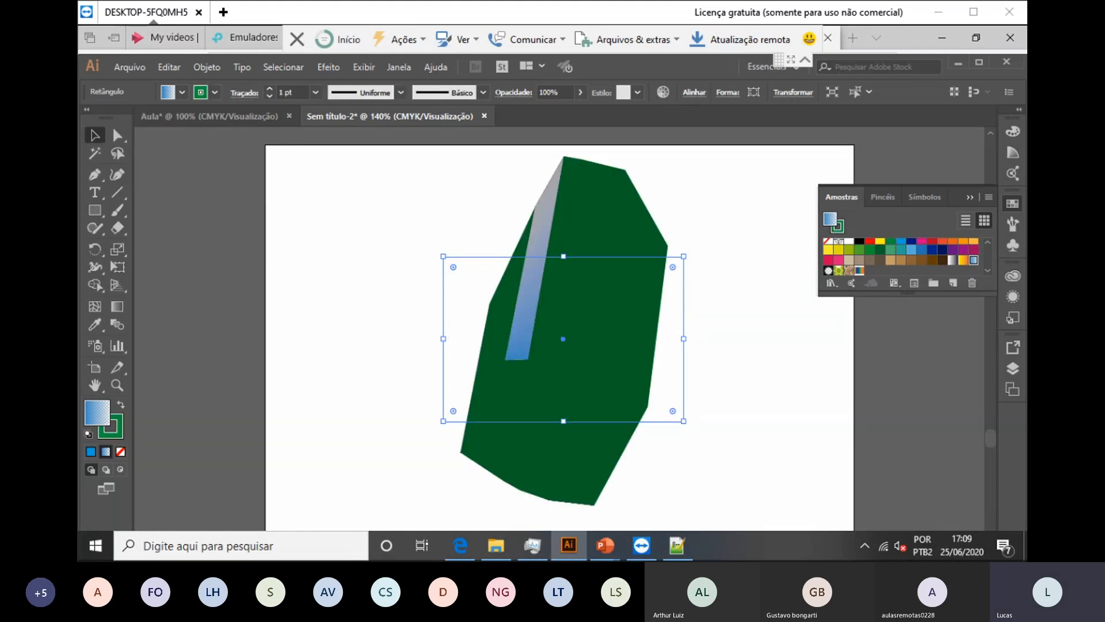
# Step: Apply a new 3D Extrude & Bevel effect, leaving the position preset unchanged
pyautogui.click(363, 66)
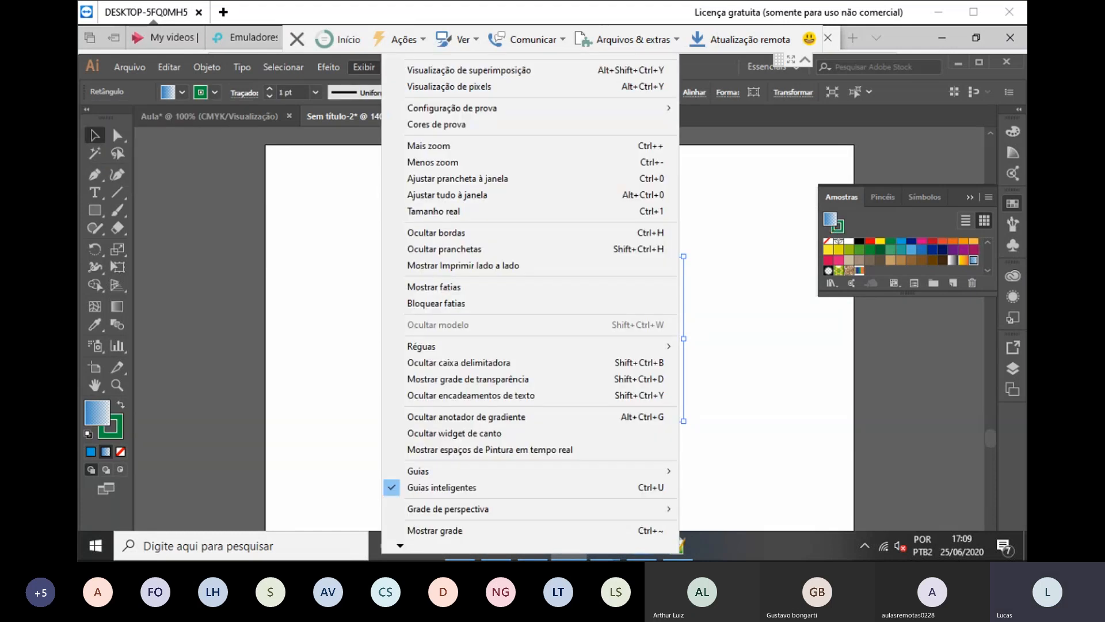
pyautogui.moveTo(329, 67)
pyautogui.moveTo(345, 151)
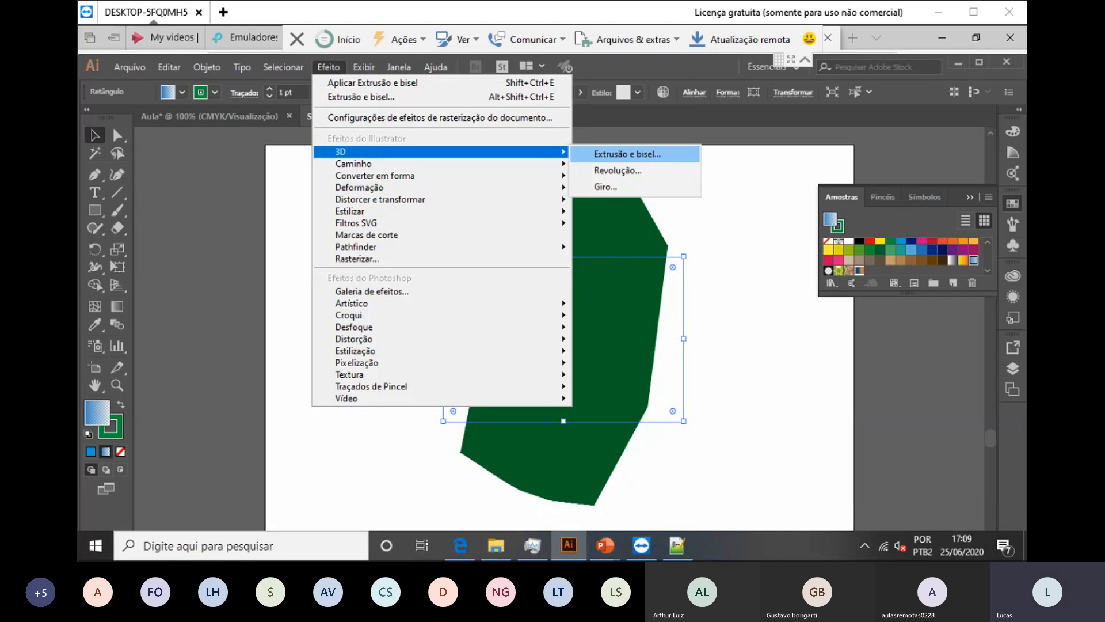
pyautogui.click(667, 154)
pyautogui.press('Return')
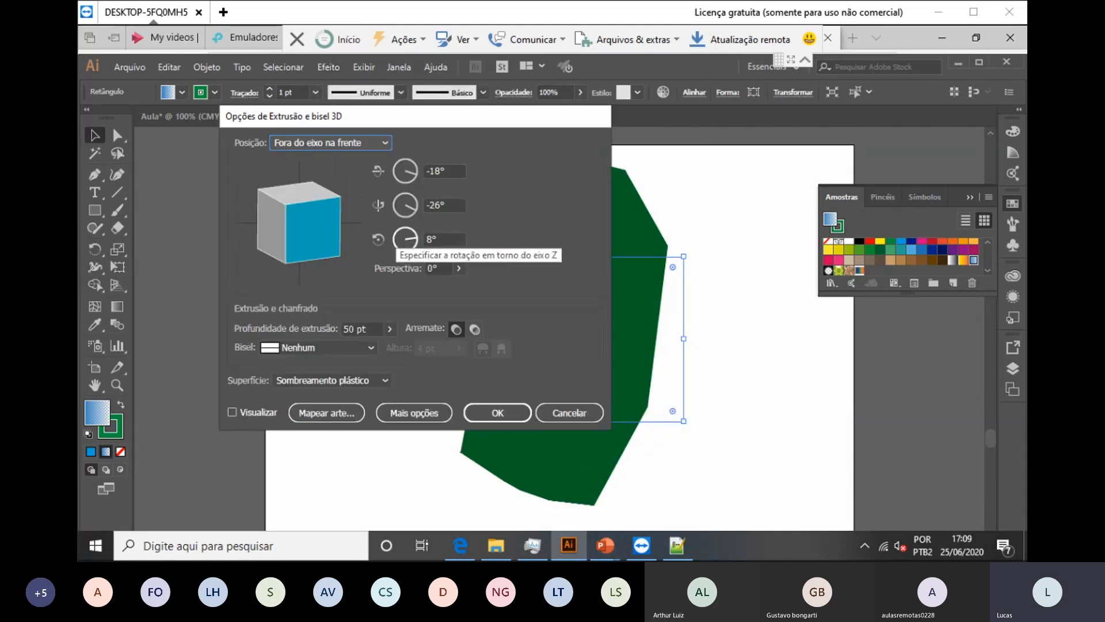
pyautogui.click(331, 142)
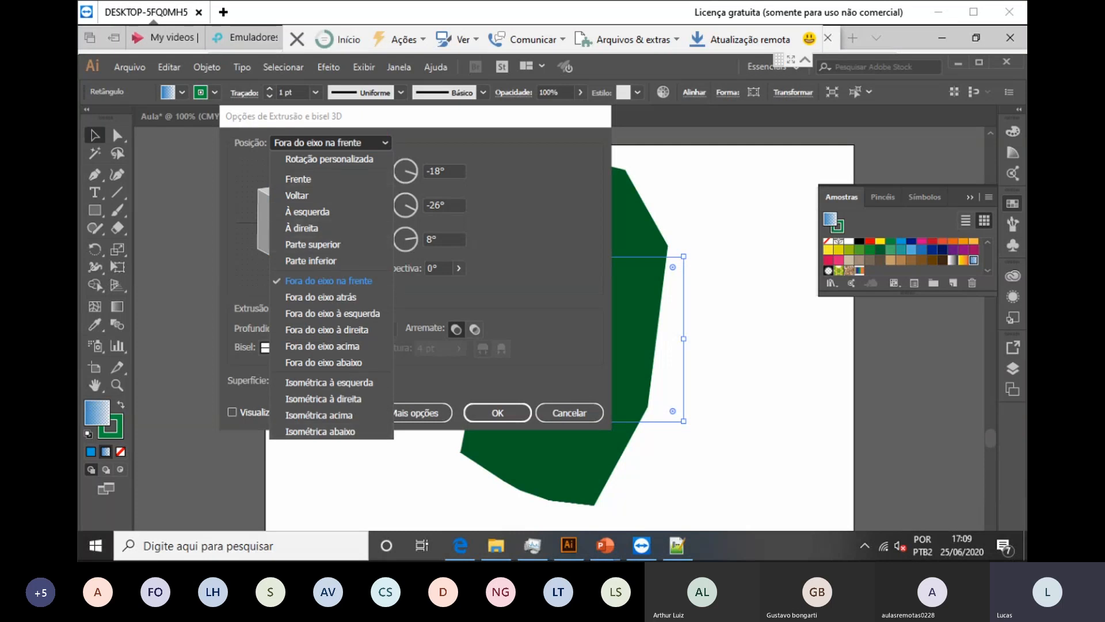
pyautogui.press('Escape')
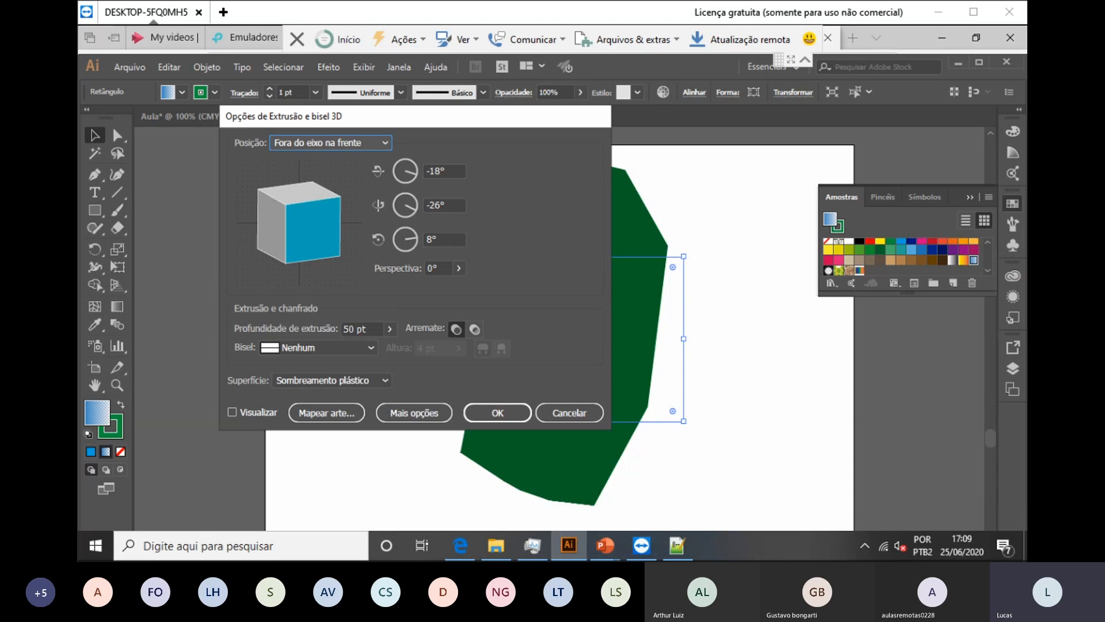
pyautogui.click(412, 173)
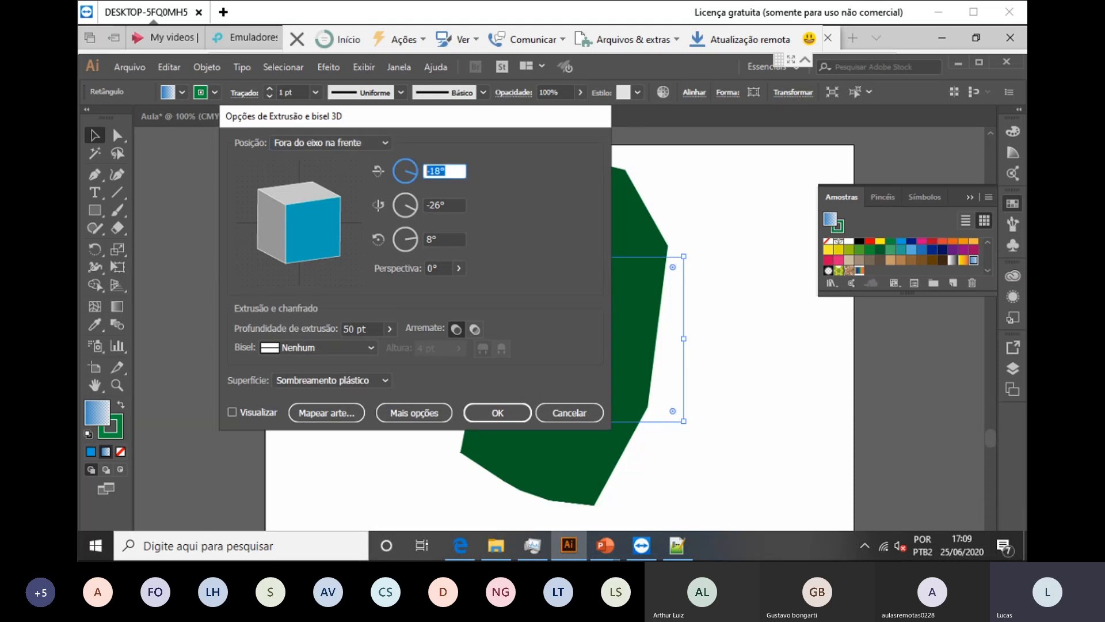
pyautogui.press('Return')
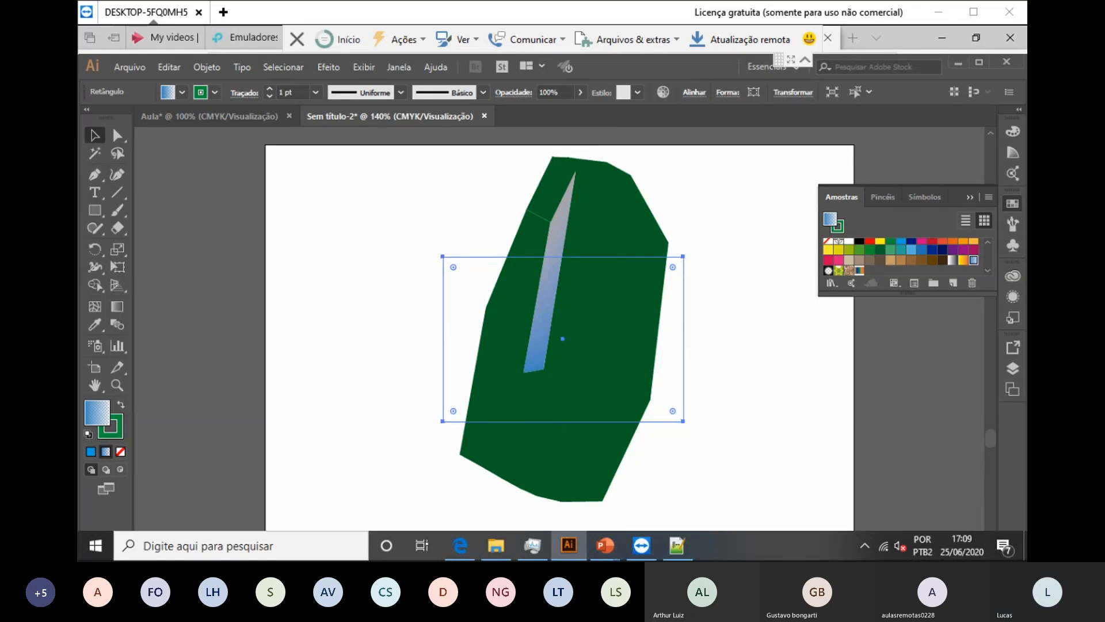
# Step: Undo the 3D extrusions and clear the selection to restore the flat gradient rectangle
pyautogui.hotkey('ctrl', 'z')
pyautogui.hotkey('ctrl', 'z')
pyautogui.hotkey('ctrl', 'shift', 'a')
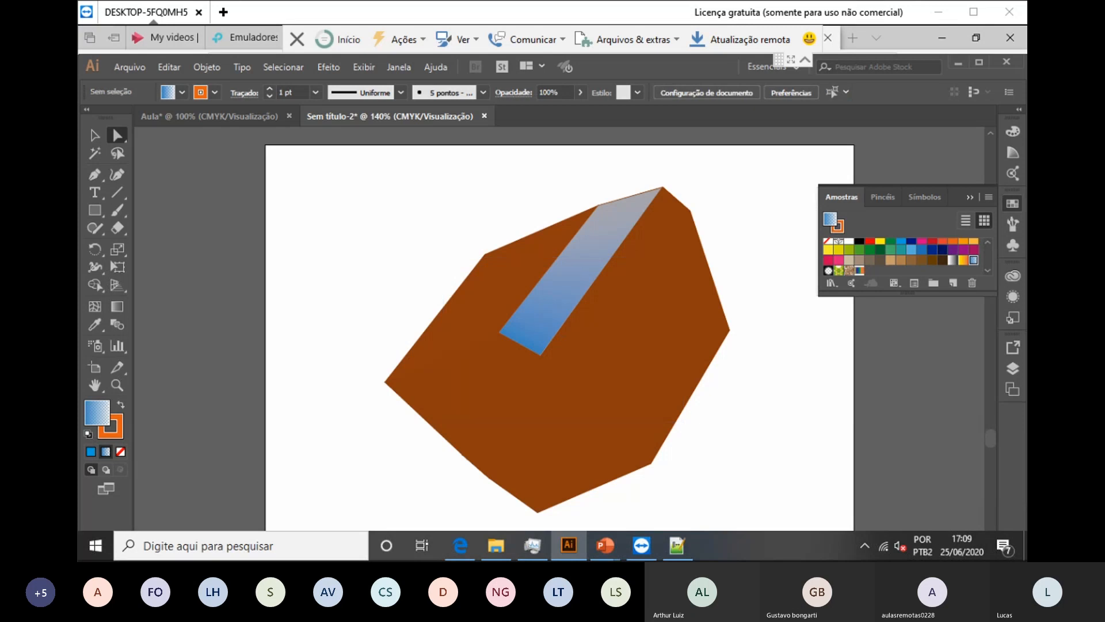
pyautogui.hotkey('ctrl', 'z')
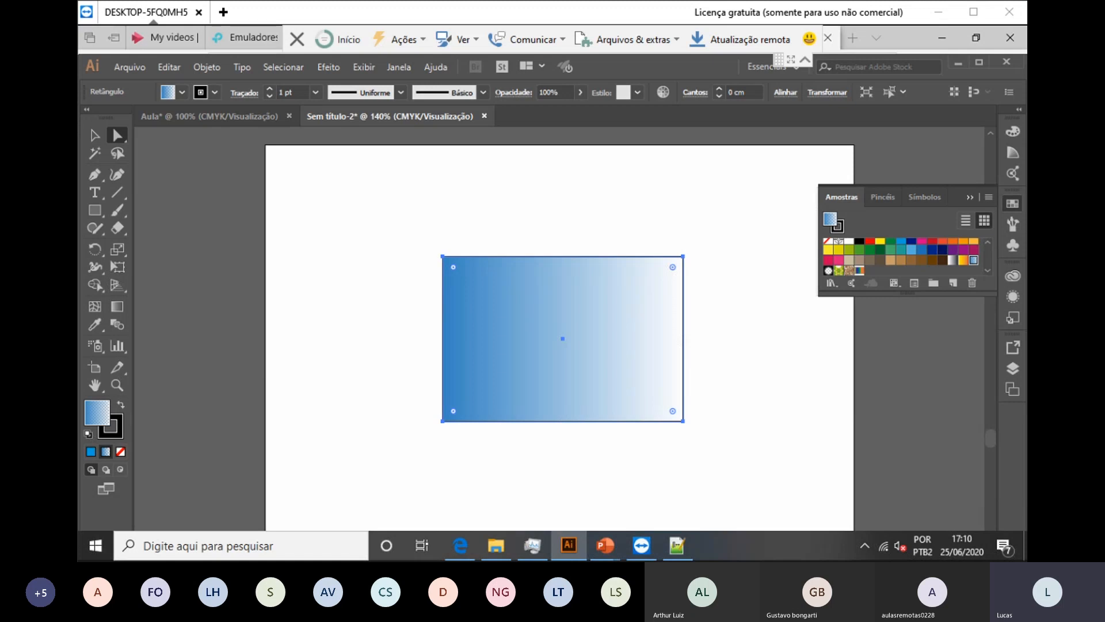
# Step: Move the rectangle up-left and draw an ellipse overlapping its right half
pyautogui.moveTo(633, 299); pyautogui.dragTo(551, 270)
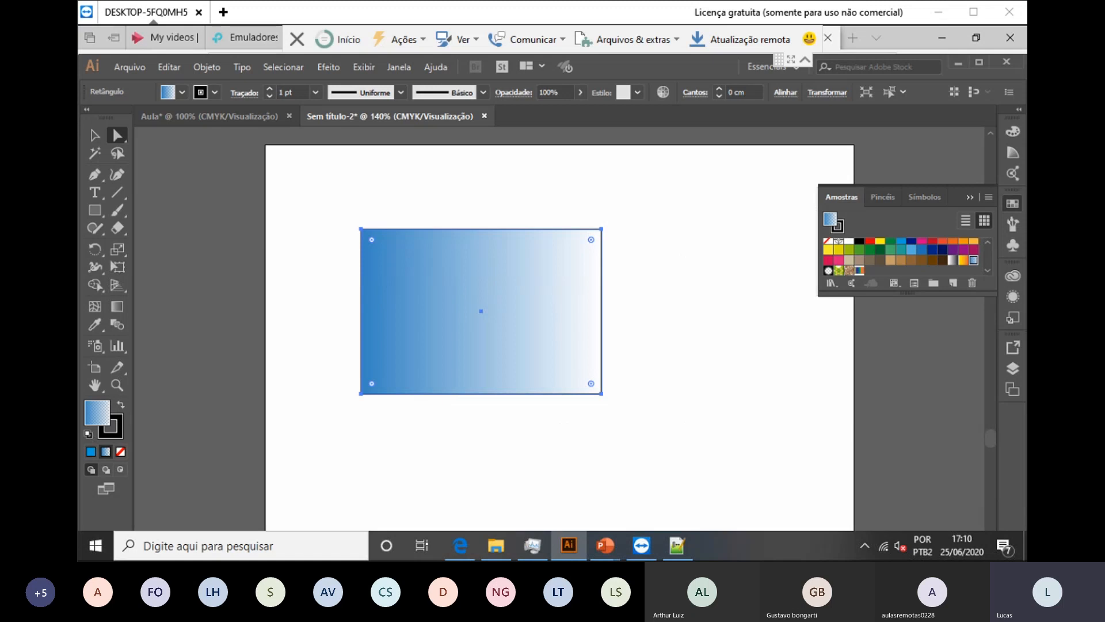
pyautogui.moveTo(95, 211); pyautogui.dragTo(185, 245)
pyautogui.moveTo(491, 229)
pyautogui.mouseDown()
pyautogui.moveTo(674, 399)
pyautogui.moveTo(693, 385)
pyautogui.moveTo(695, 403)
pyautogui.moveTo(713, 410)
pyautogui.moveTo(678, 415)
pyautogui.moveTo(690, 378)
pyautogui.moveTo(716, 394)
pyautogui.moveTo(702, 395)
pyautogui.moveTo(714, 395)
pyautogui.moveTo(711, 408)
pyautogui.moveTo(714, 397)
pyautogui.moveTo(728, 405)
pyautogui.moveTo(712, 393)
pyautogui.mouseUp()
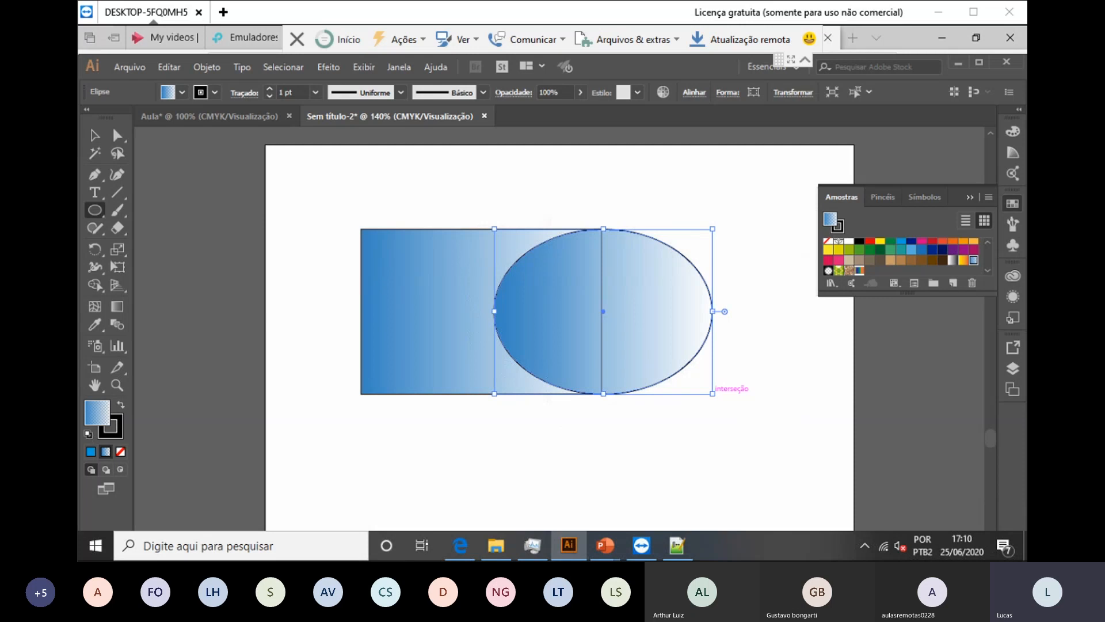
# Step: Fill the ellipse with red, then draw a second flat ellipse below it
pyautogui.click(182, 92)
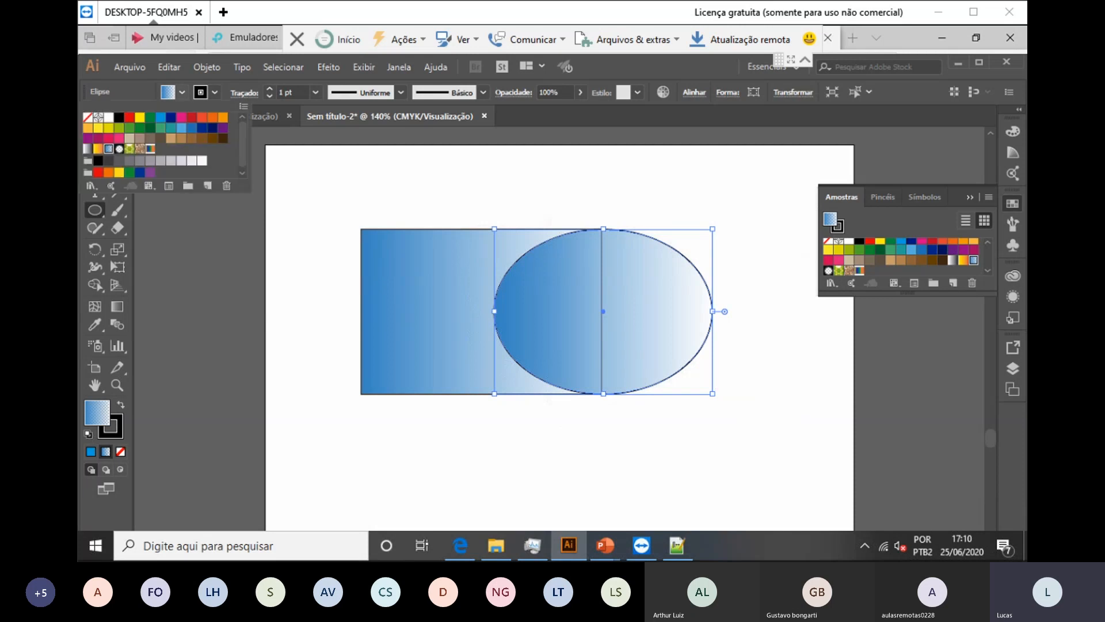
pyautogui.click(191, 117)
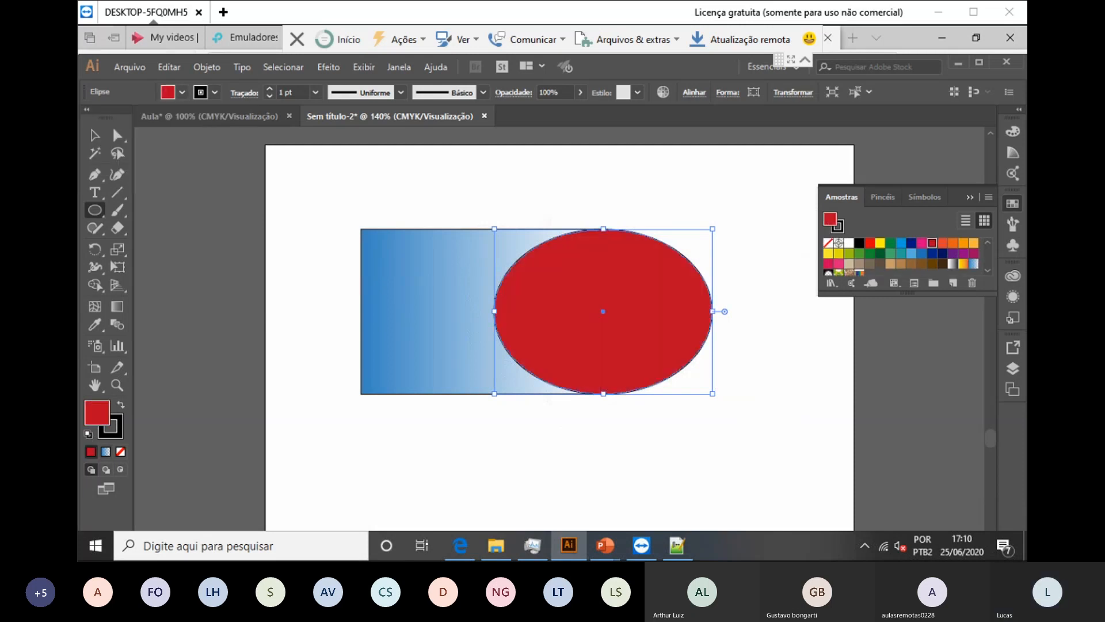
pyautogui.click(575, 310)
pyautogui.click(611, 346)
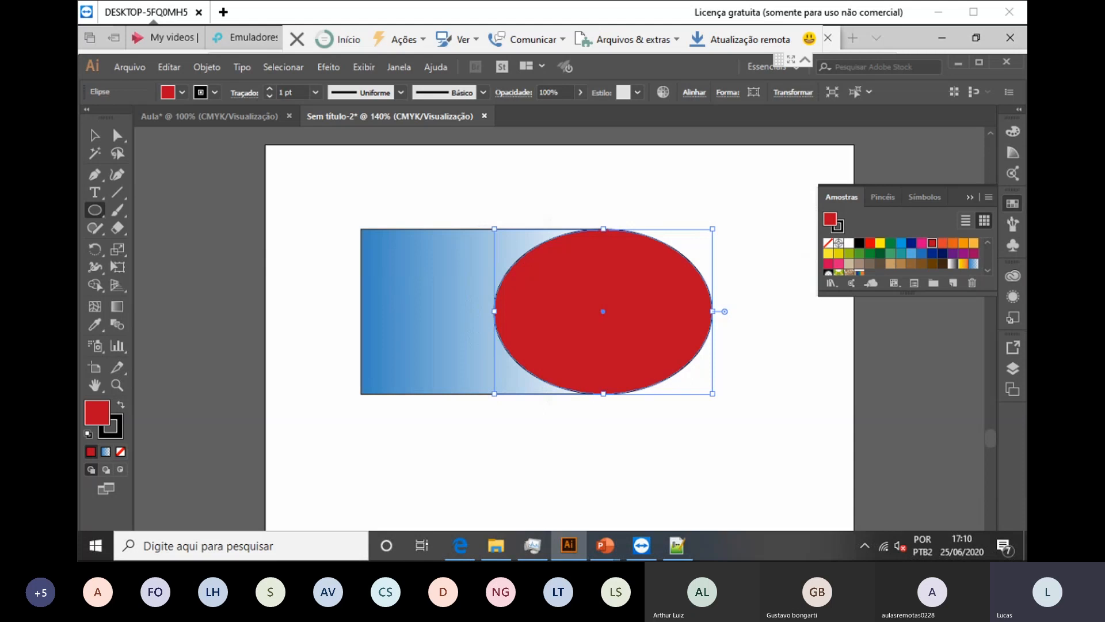
pyautogui.moveTo(501, 444); pyautogui.dragTo(739, 460)
pyautogui.moveTo(607, 502)
pyautogui.mouseDown()
pyautogui.moveTo(545, 236)
pyautogui.moveTo(636, 550)
pyautogui.moveTo(499, 403)
pyautogui.moveTo(429, 469)
pyautogui.moveTo(480, 357)
pyautogui.moveTo(592, 531)
pyautogui.moveTo(642, 514)
pyautogui.mouseUp()
# Step: Delete the extra ellipse and marquee-select both the rectangle and the red ellipse
pyautogui.press('Delete')
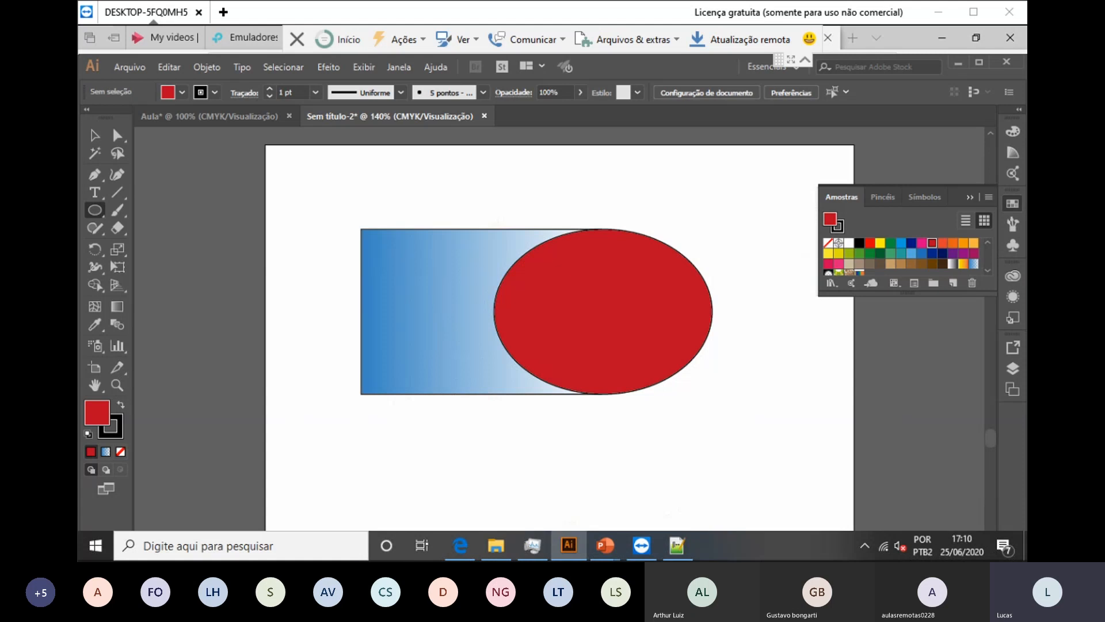
pyautogui.press('v')
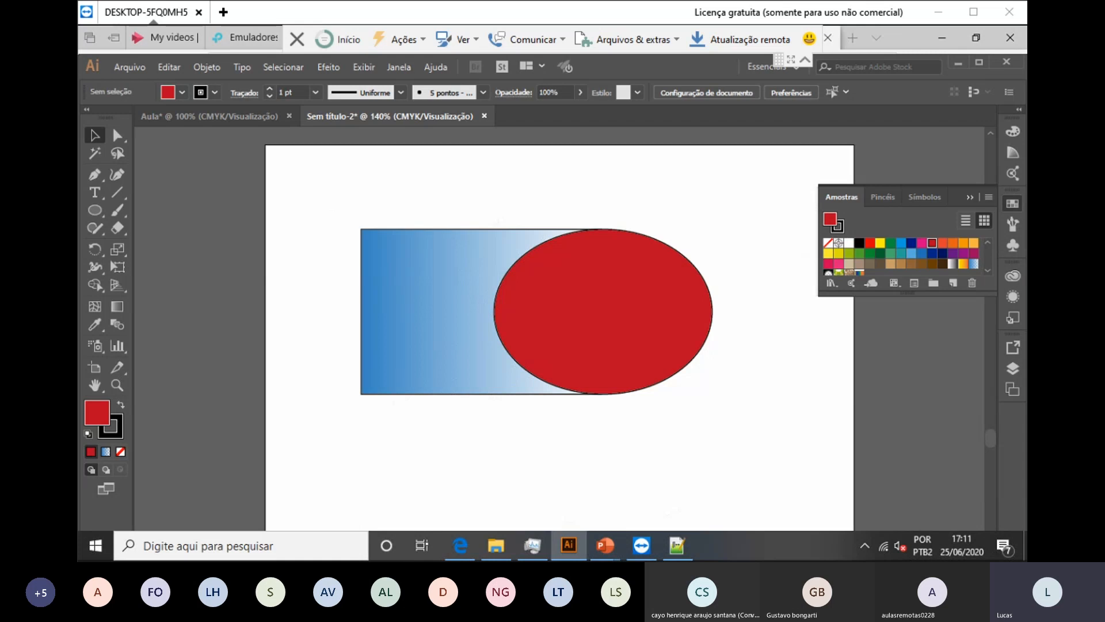
pyautogui.moveTo(418, 197); pyautogui.dragTo(632, 434)
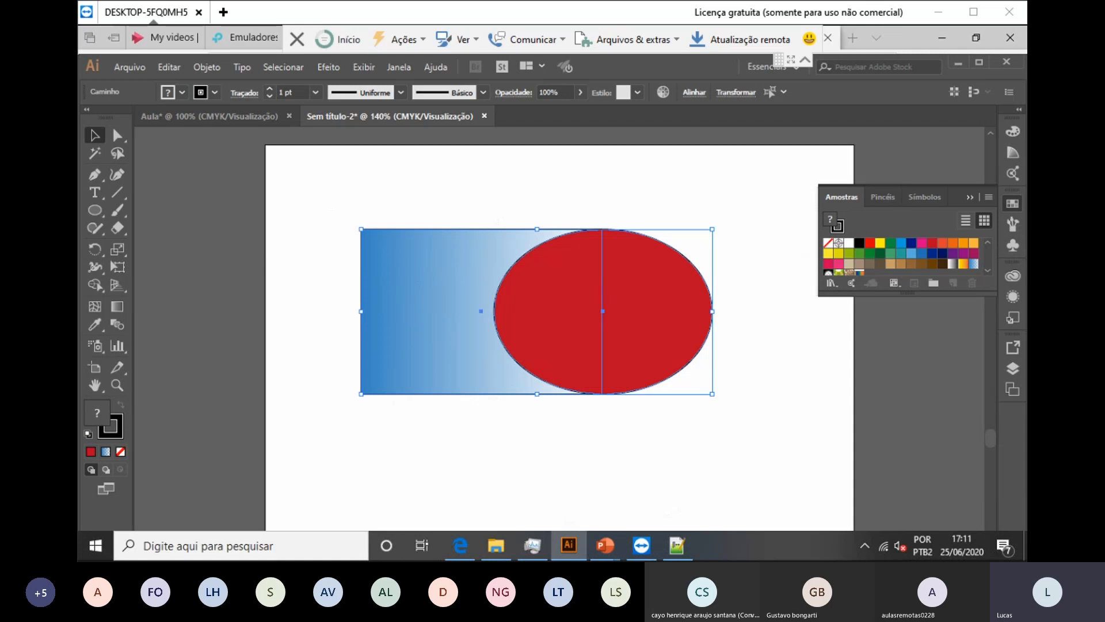
# Step: Unite the rectangle and red ellipse using Unir in the Pathfinder panel
pyautogui.click(398, 67)
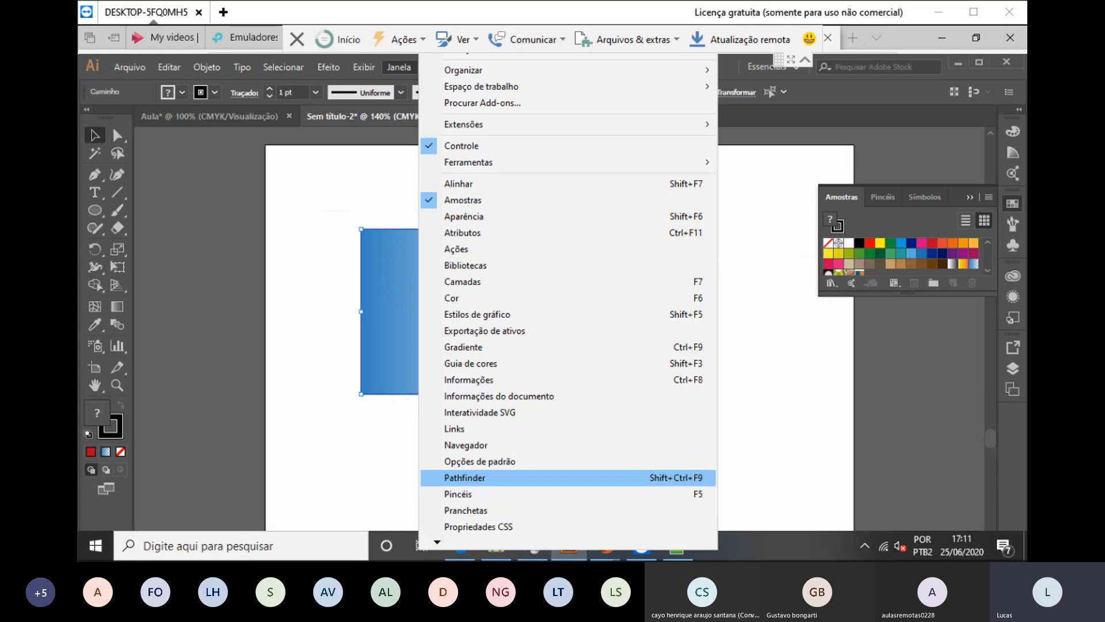
pyautogui.click(465, 477)
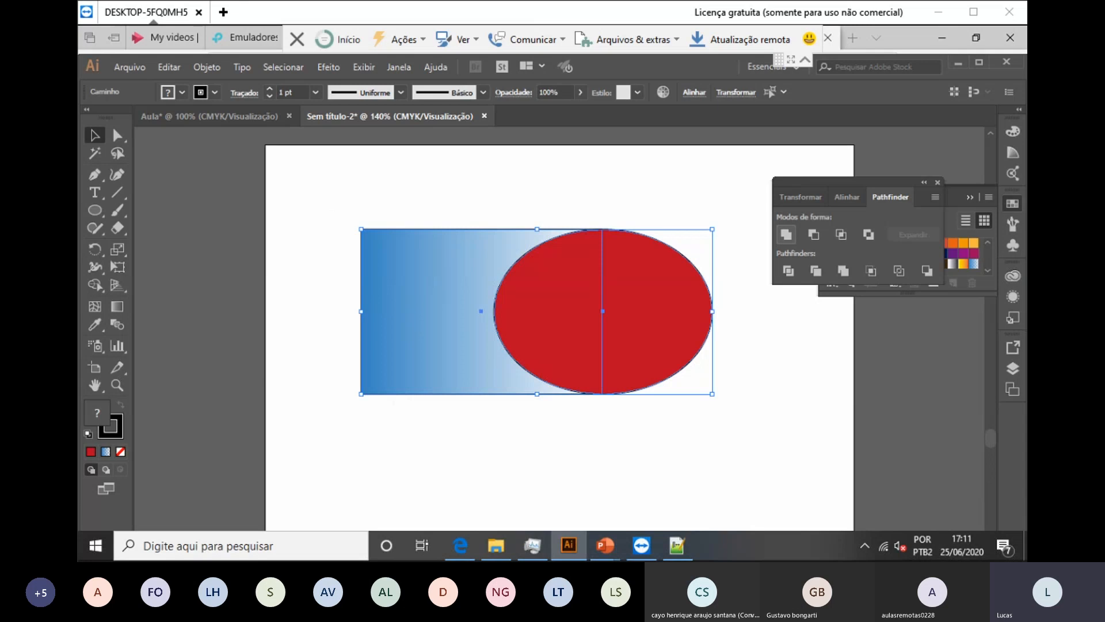
pyautogui.click(786, 234)
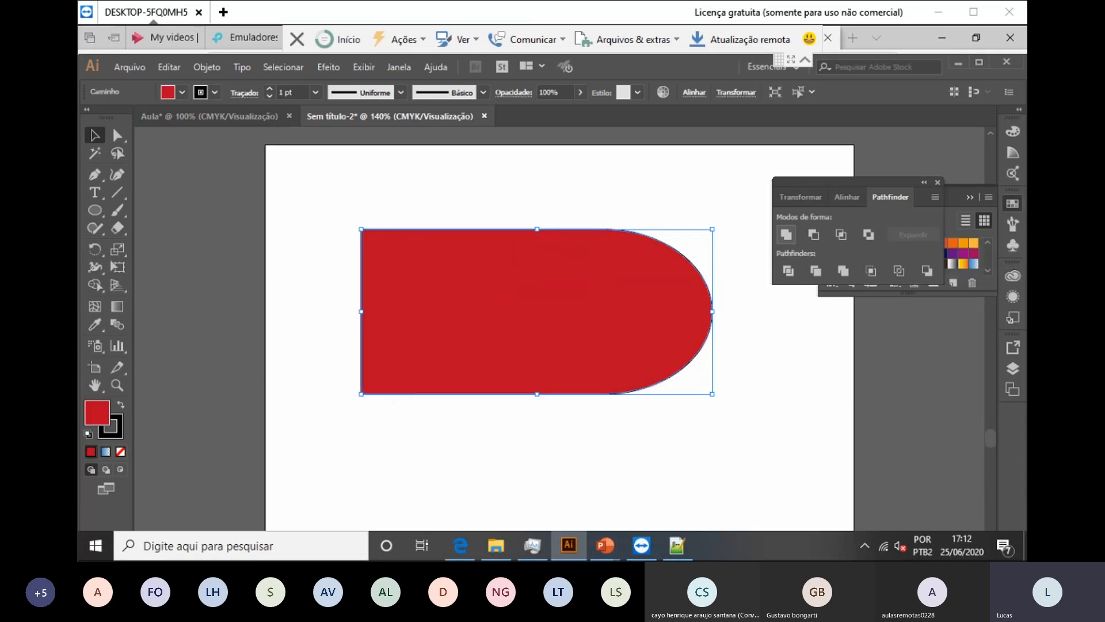
# Step: Undo the merge, then preview Minus Front and Intersect, undoing each
pyautogui.hotkey('ctrl', 'z')
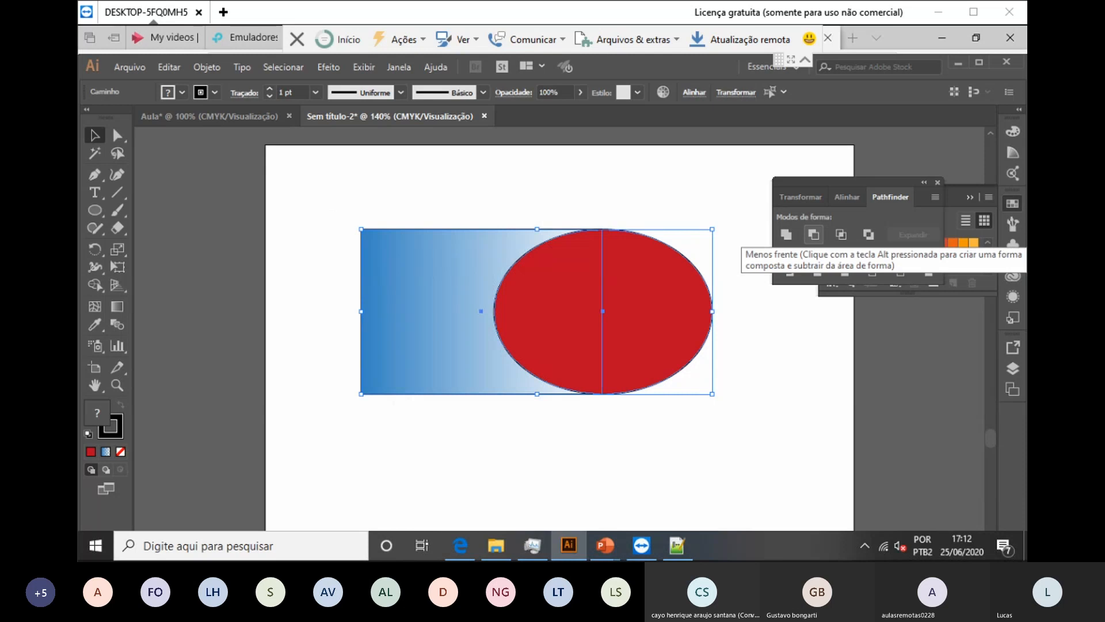
pyautogui.click(813, 234)
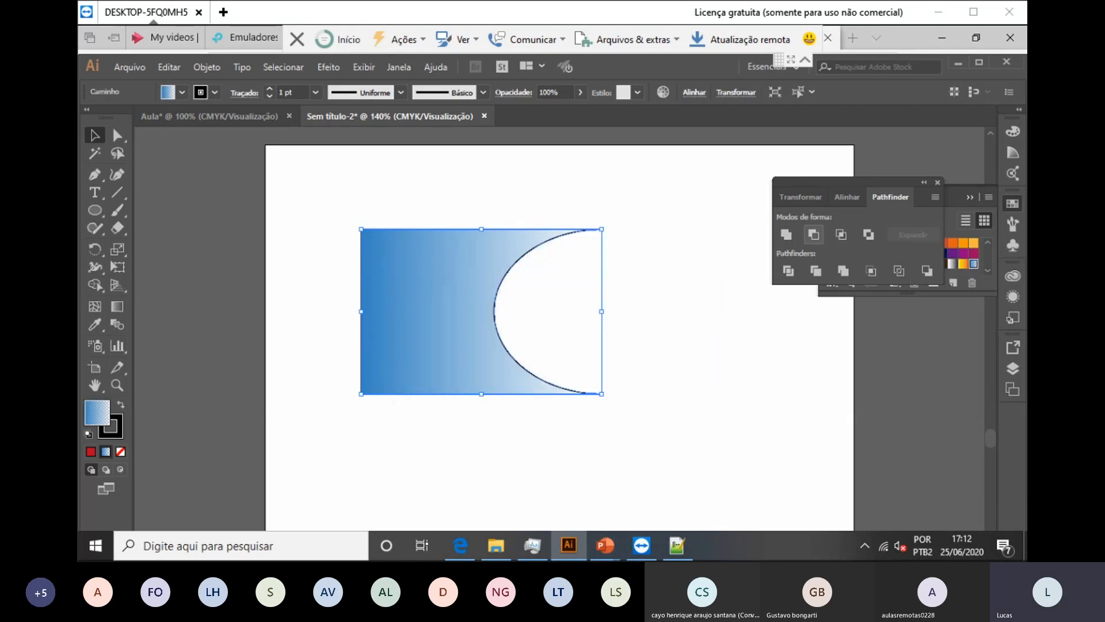
pyautogui.hotkey('ctrl', 'z')
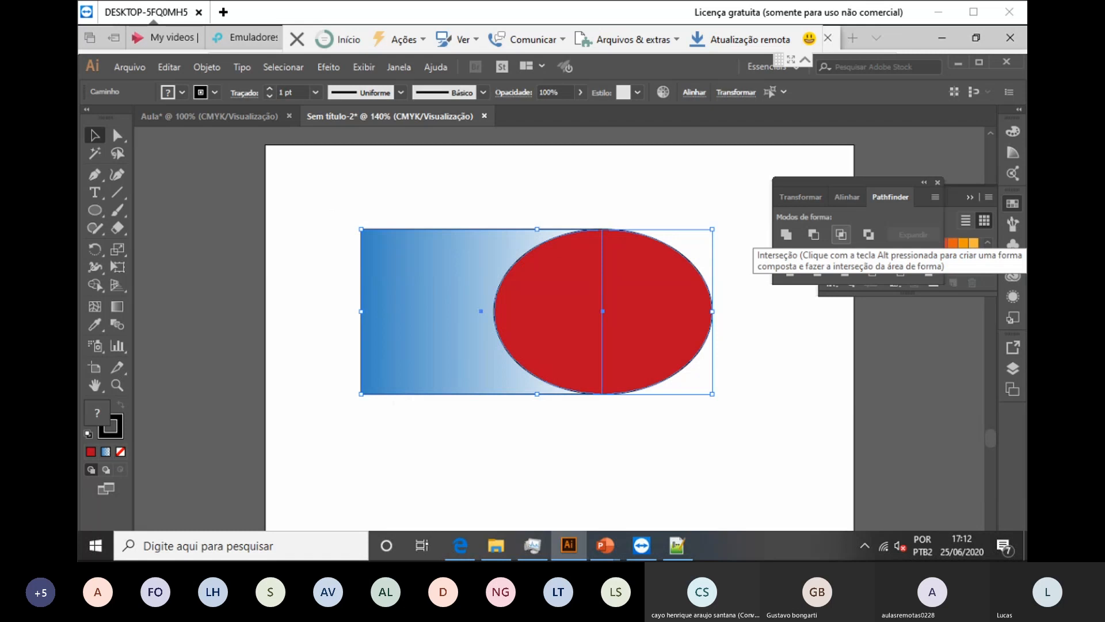
pyautogui.click(841, 234)
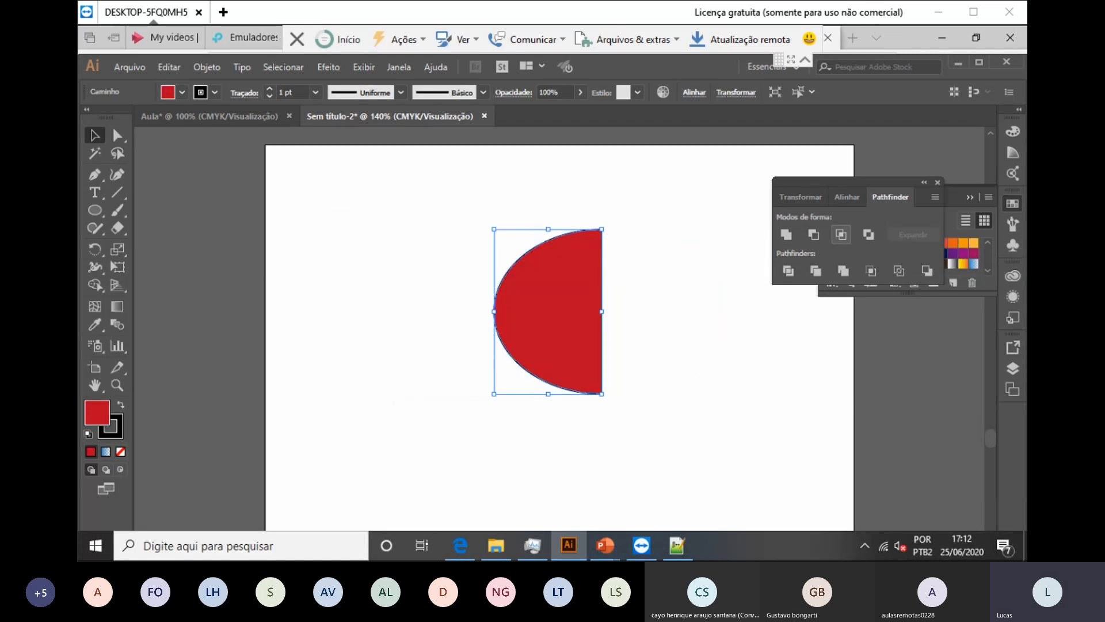
pyautogui.hotkey('ctrl', 'z')
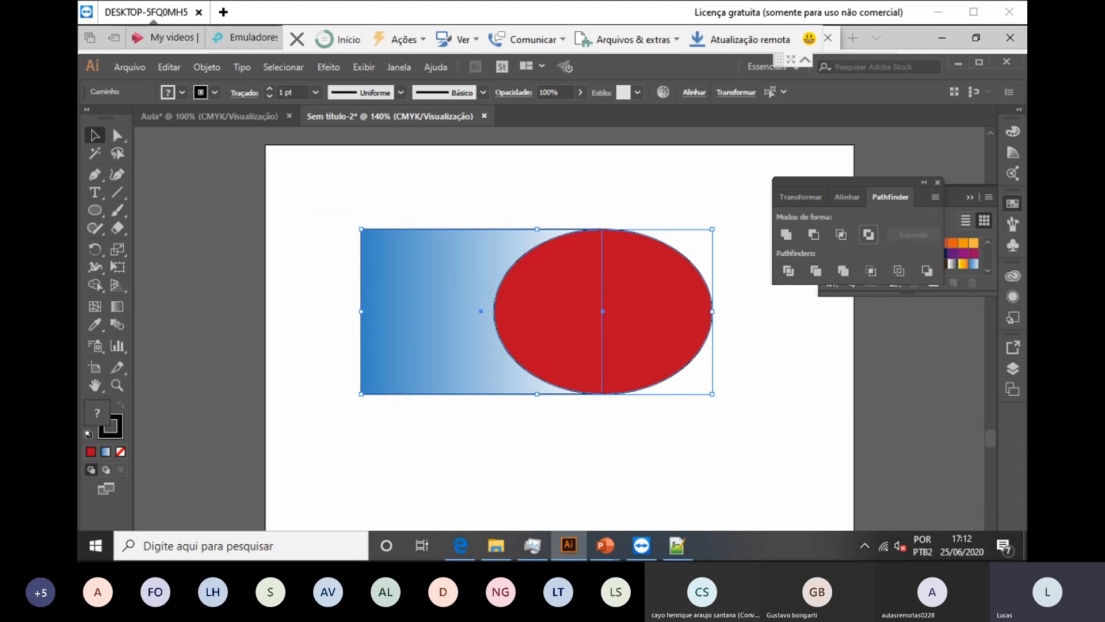
# Step: Preview Exclude and undo it, then Divide the shapes and move them up-left
pyautogui.click(869, 234)
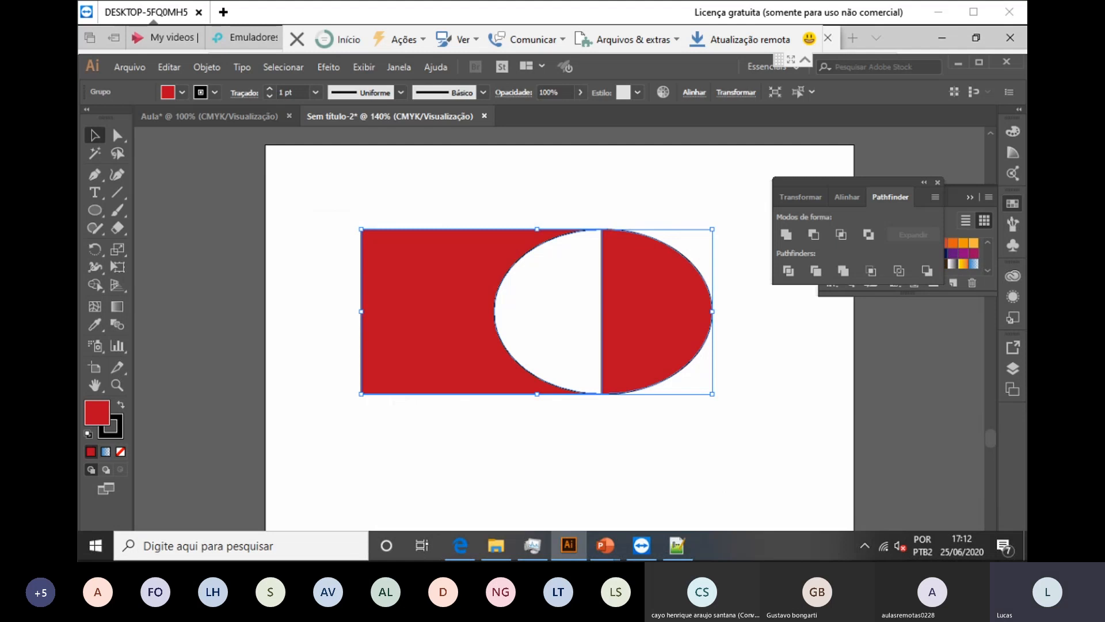
pyautogui.hotkey('ctrl', 'z')
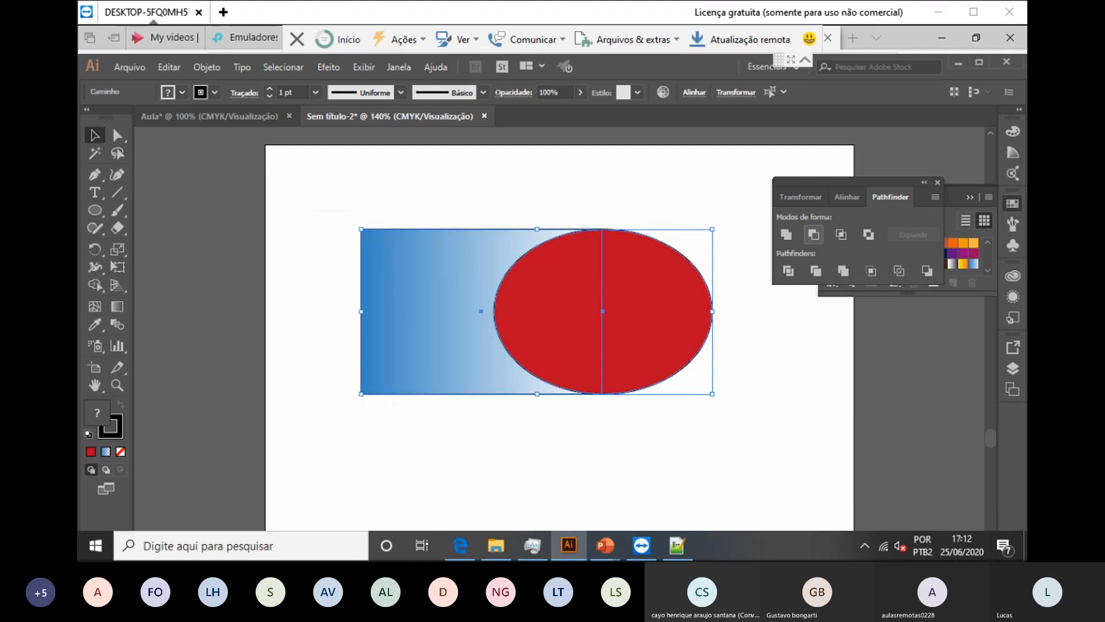
pyautogui.click(789, 270)
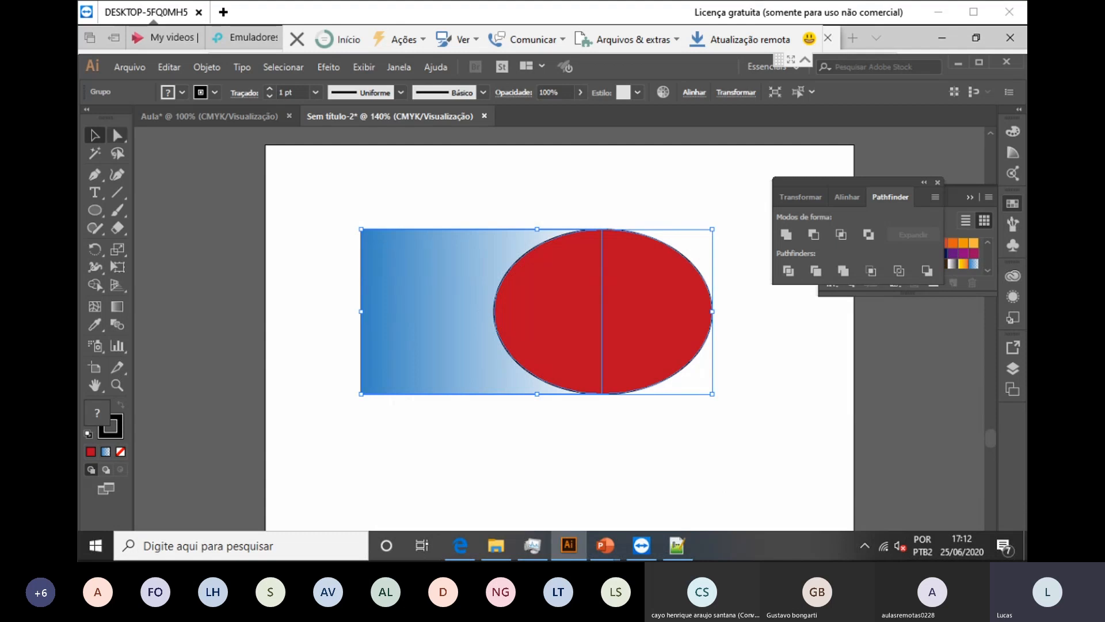
pyautogui.moveTo(574, 279); pyautogui.dragTo(537, 249)
# Step: Pull the divided ellipse halves apart to inspect them, then undo back before the division
pyautogui.click(705, 345)
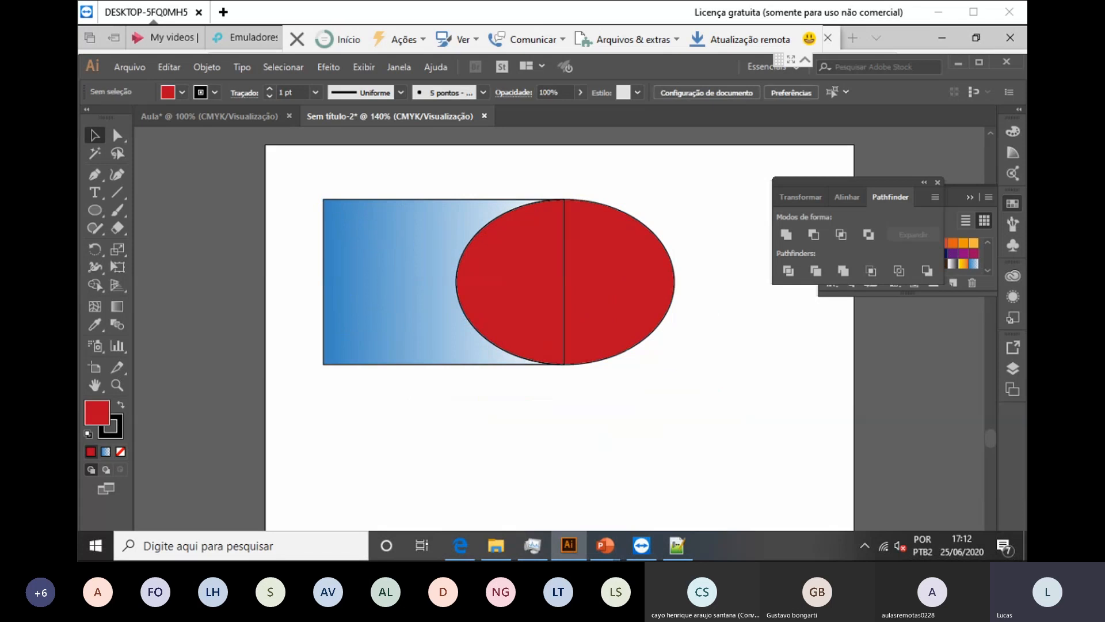
pyautogui.moveTo(630, 256); pyautogui.dragTo(720, 331)
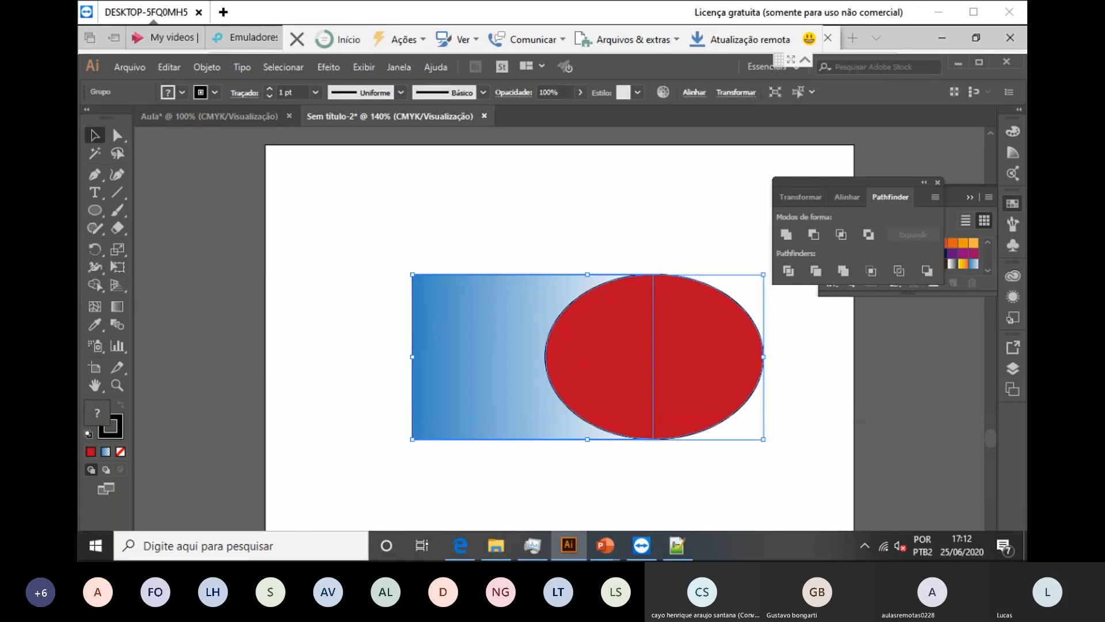
pyautogui.hotkey('ctrl', 'z')
pyautogui.click(112, 127)
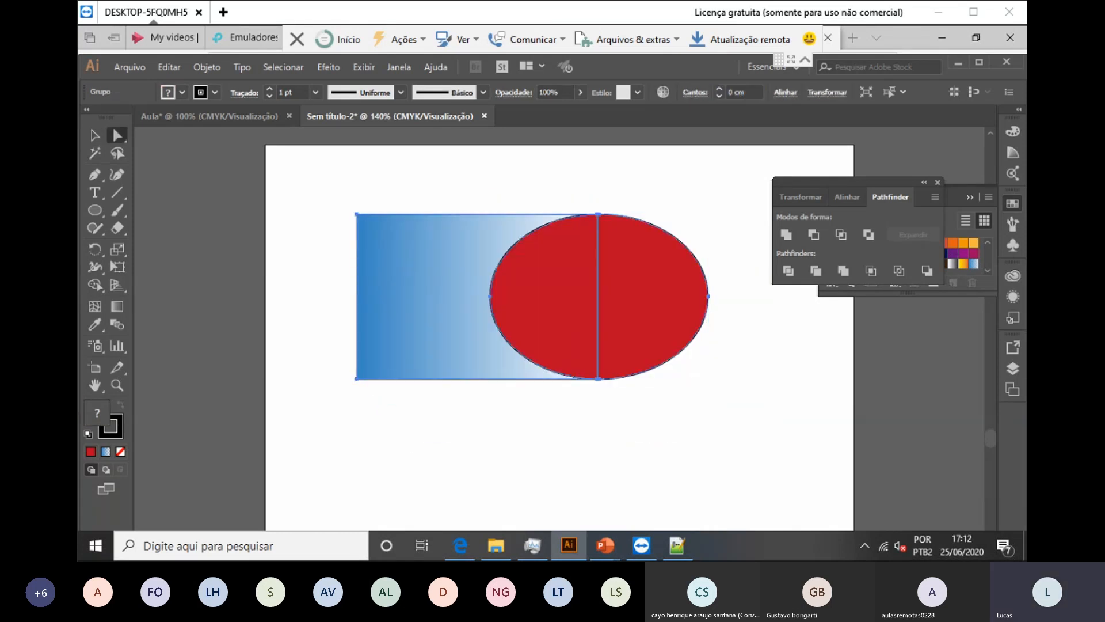
pyautogui.click(438, 184)
pyautogui.moveTo(567, 265); pyautogui.dragTo(610, 438)
pyautogui.moveTo(653, 297); pyautogui.dragTo(768, 381)
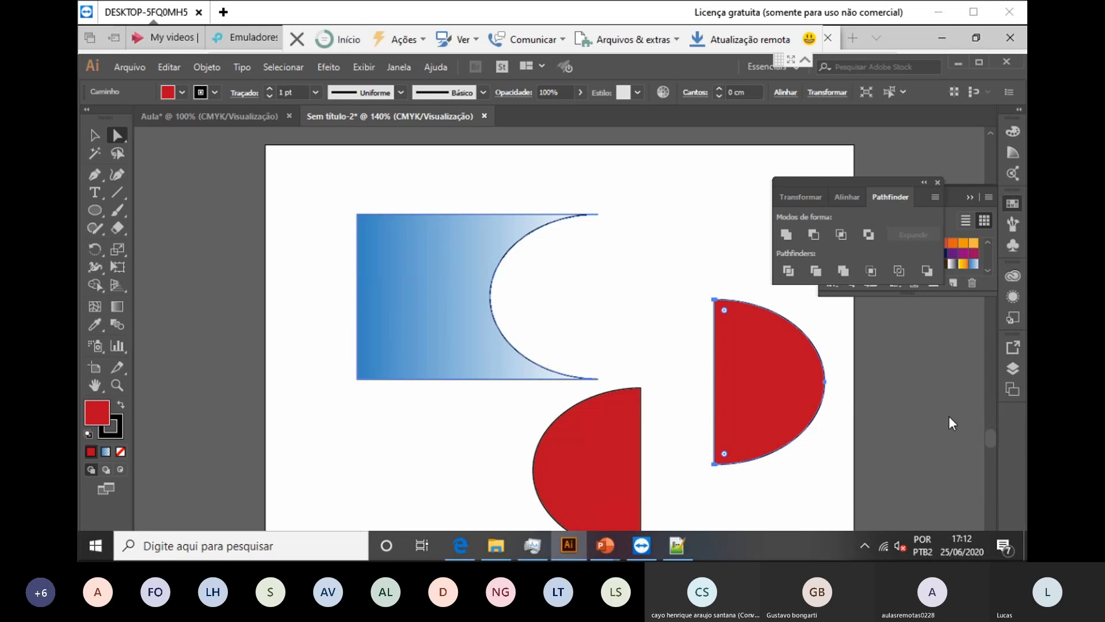
pyautogui.hotkey('ctrl', 'z')
pyautogui.hotkey('ctrl', 'z')
pyautogui.hotkey('ctrl', 'z')
pyautogui.hotkey('ctrl', 'z')
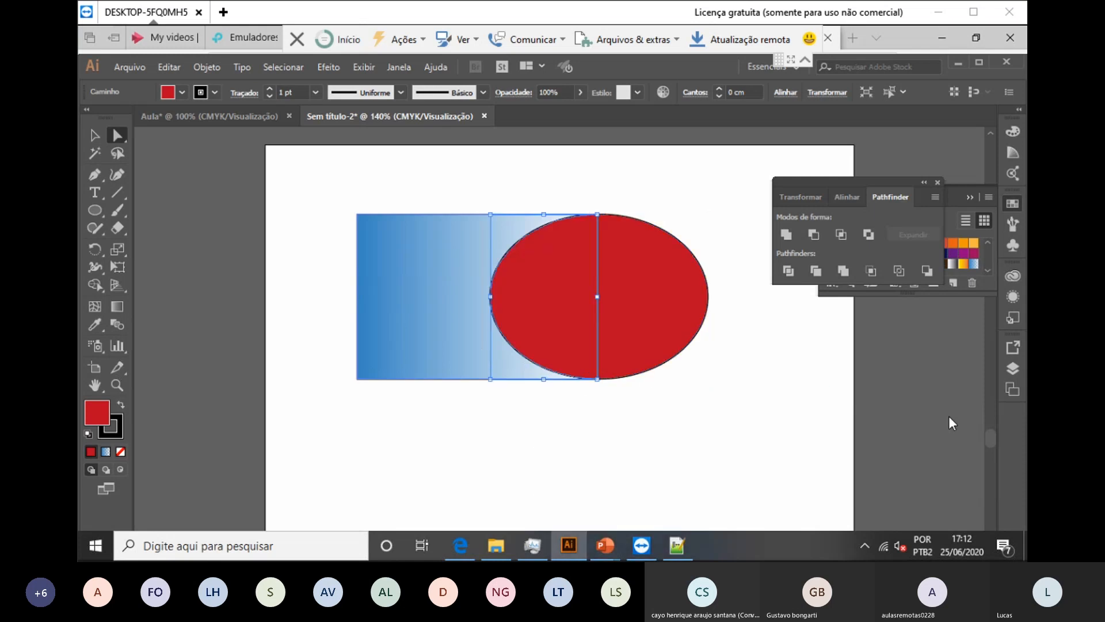
pyautogui.hotkey('ctrl', 'z')
pyautogui.hotkey('ctrl', 'z')
pyautogui.hotkey('ctrl', 'z')
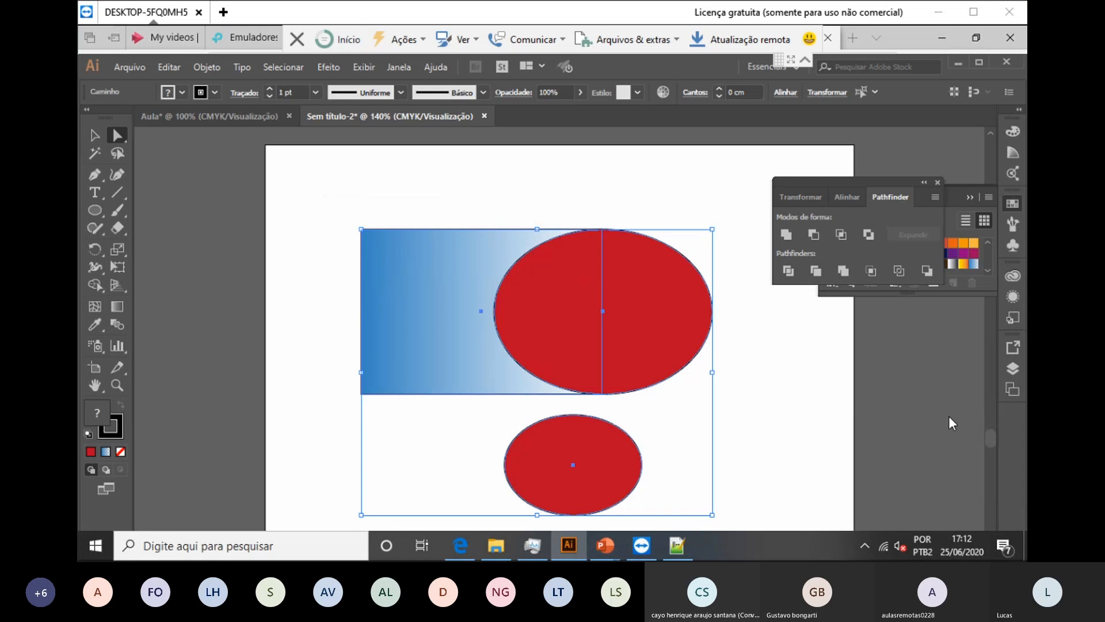
# Step: Redo the small ellipse's deletion, select both shapes and apply Pathfinder Divide
pyautogui.hotkey('alt', 'e')
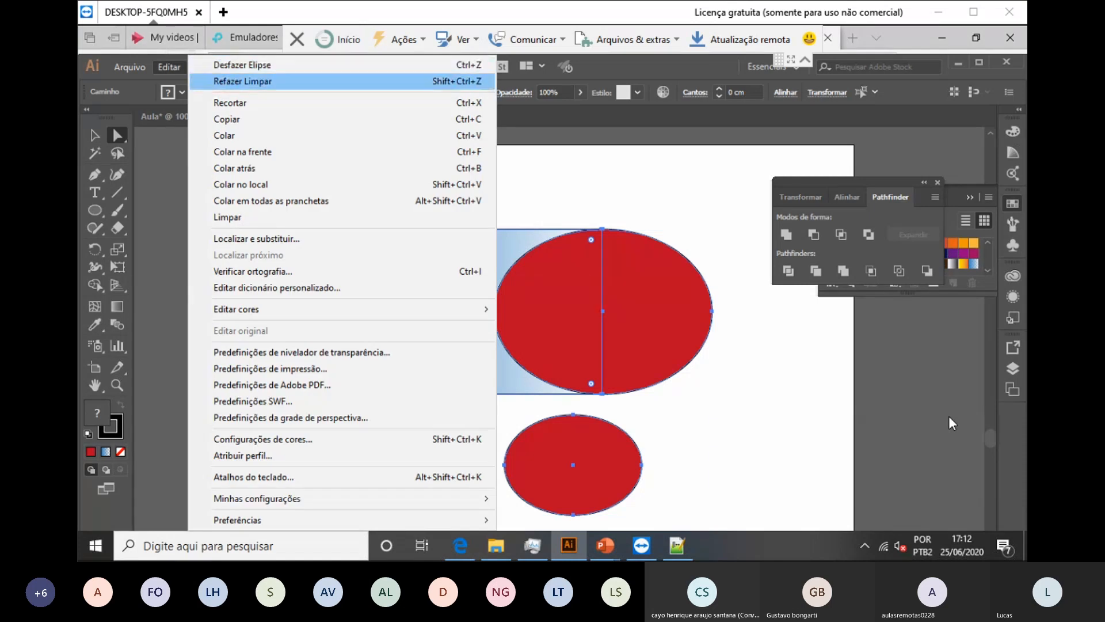
pyautogui.click(243, 81)
pyautogui.click(320, 200)
pyautogui.moveTo(320, 200); pyautogui.dragTo(726, 465)
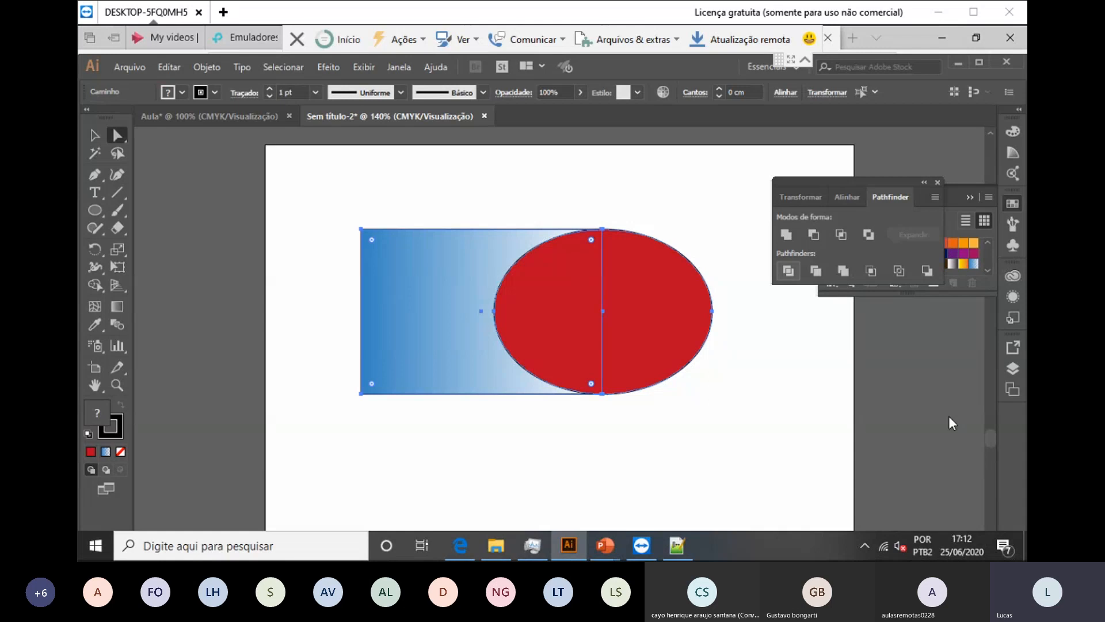
pyautogui.click(789, 270)
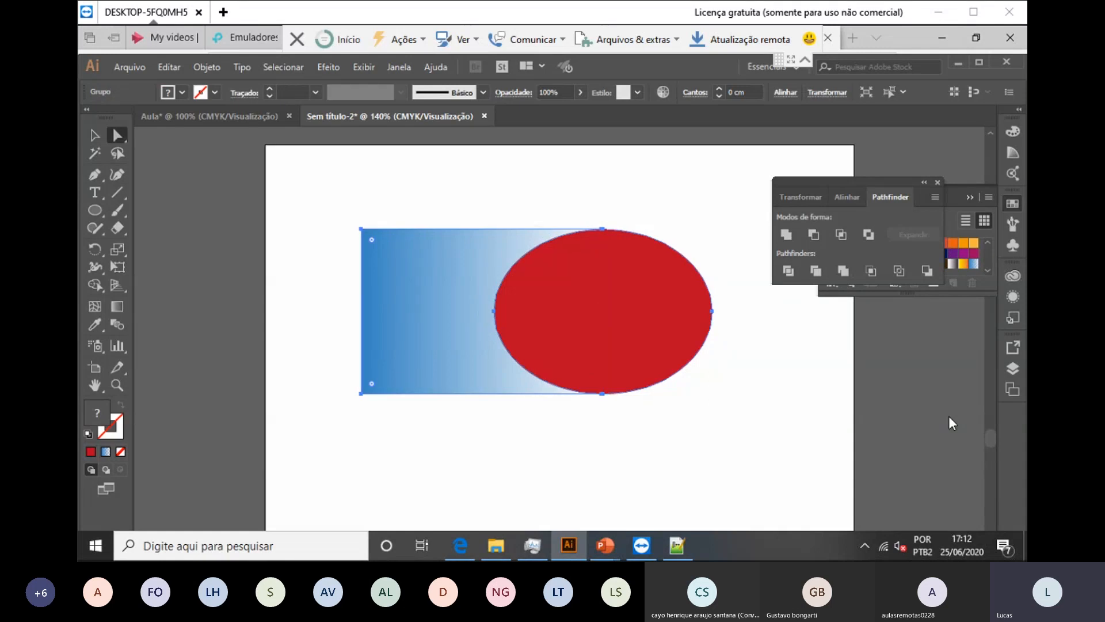
# Step: Undo the move and division, remove the small ellipse again, and select both shapes
pyautogui.moveTo(637, 295); pyautogui.dragTo(746, 374)
pyautogui.click(949, 416)
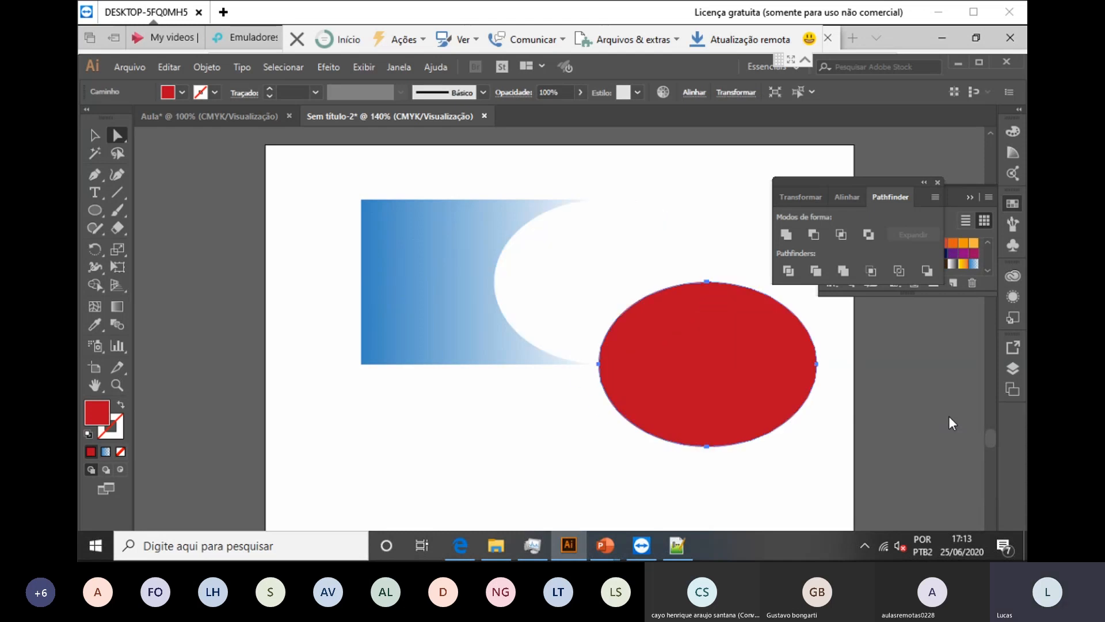
pyautogui.hotkey('ctrl', 'z')
pyautogui.hotkey('ctrl', 'z')
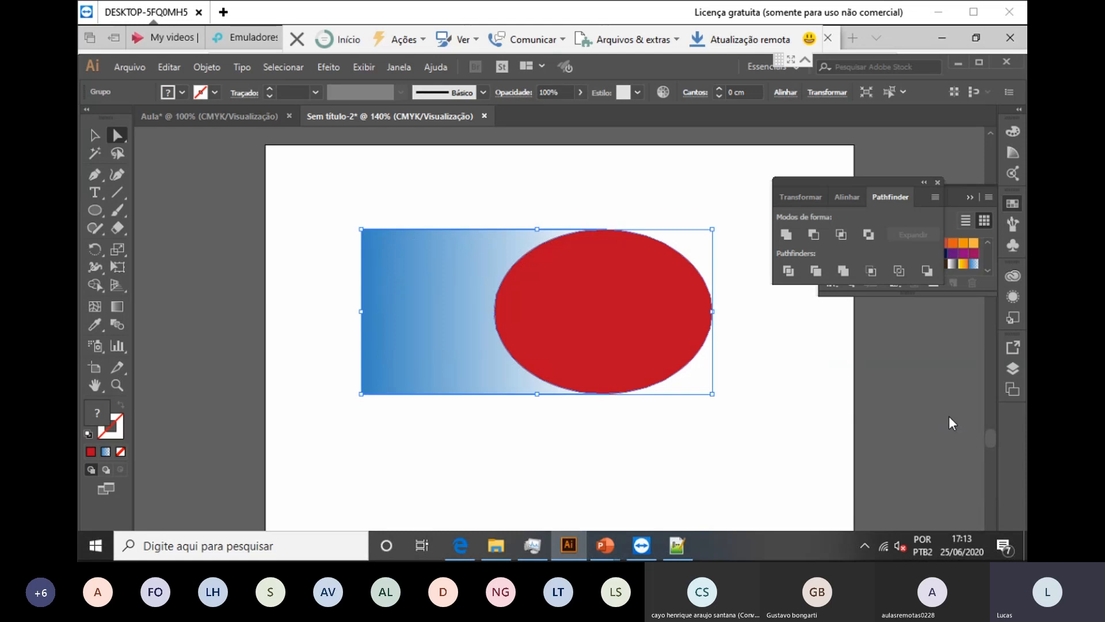
pyautogui.hotkey('ctrl', 'z')
pyautogui.hotkey('ctrl', 'z')
pyautogui.hotkey('ctrl', 'z')
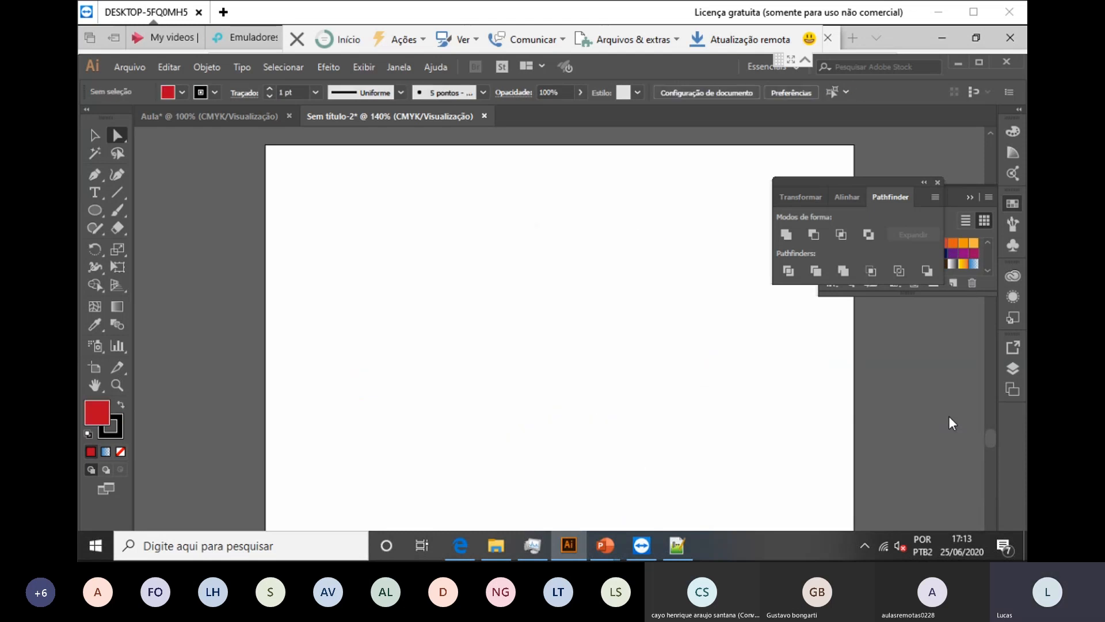
pyautogui.hotkey('ctrl', 'shift', 'z')
pyautogui.hotkey('ctrl', 'z')
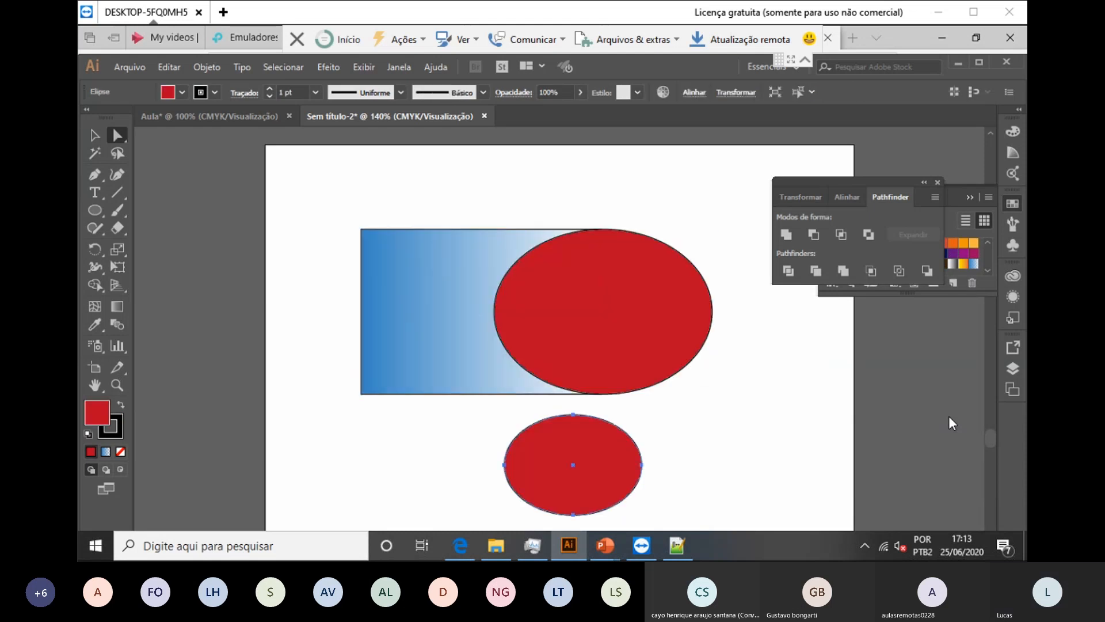
pyautogui.hotkey('ctrl', 'z')
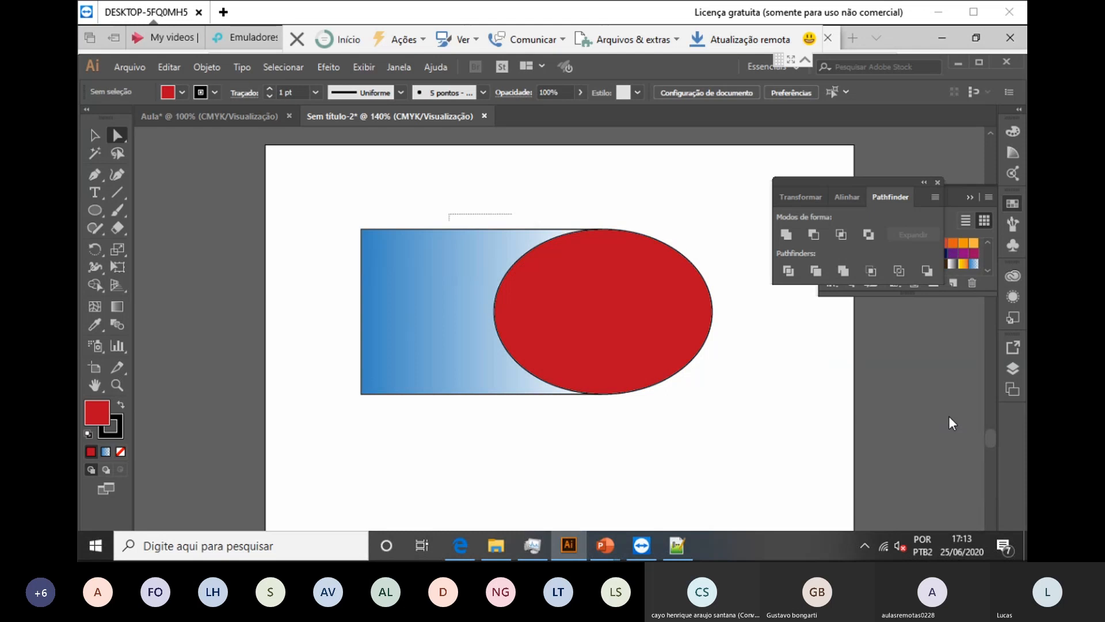
pyautogui.hotkey('ctrl', 'z')
pyautogui.moveTo(342, 163); pyautogui.dragTo(726, 457)
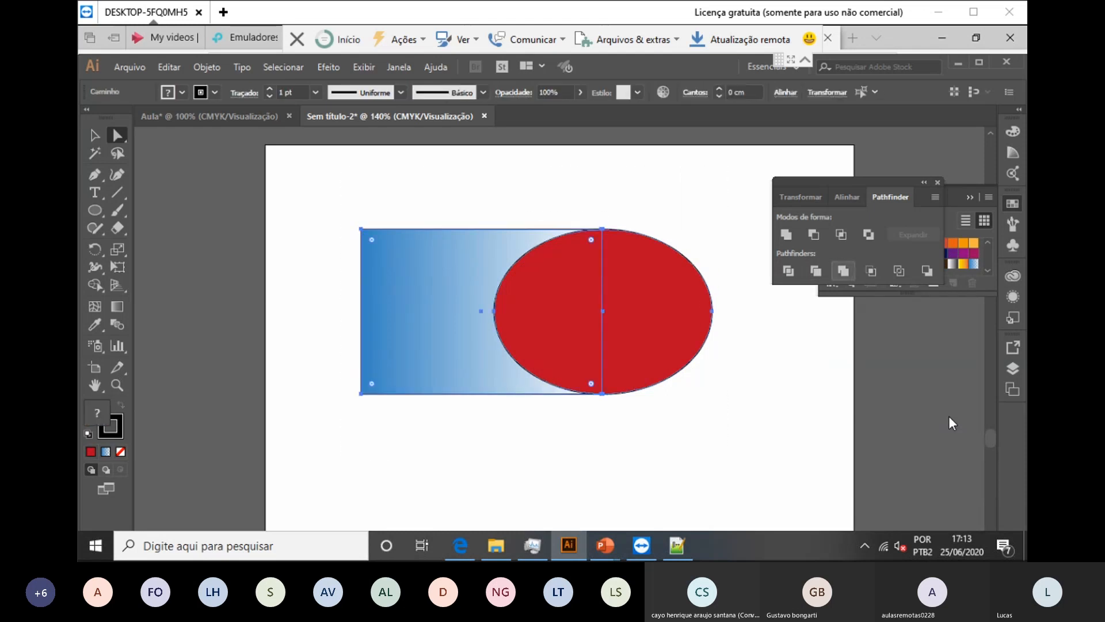
# Step: Preview Pathfinder Merge, Crop, Outline and Minus Back, undoing each result
pyautogui.click(844, 270)
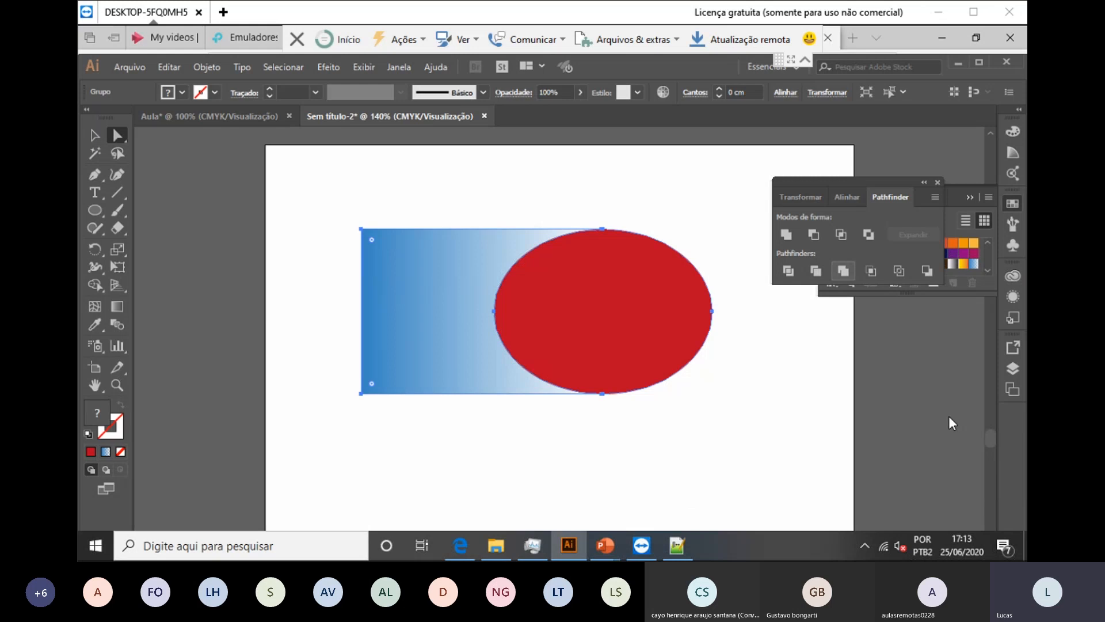
pyautogui.hotkey('ctrl', 'z')
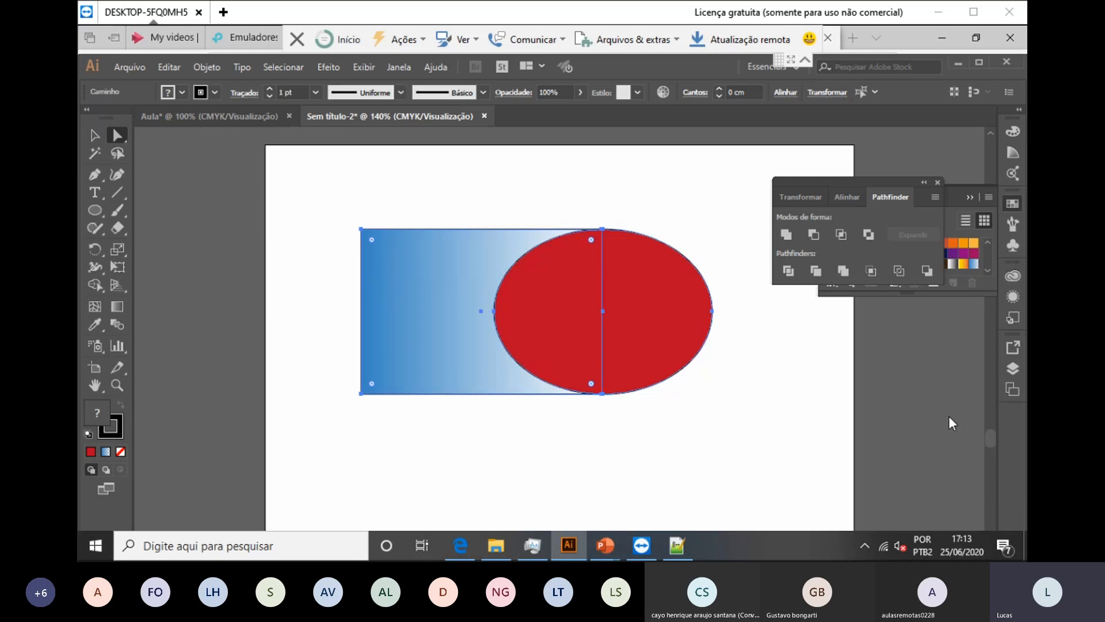
pyautogui.click(871, 271)
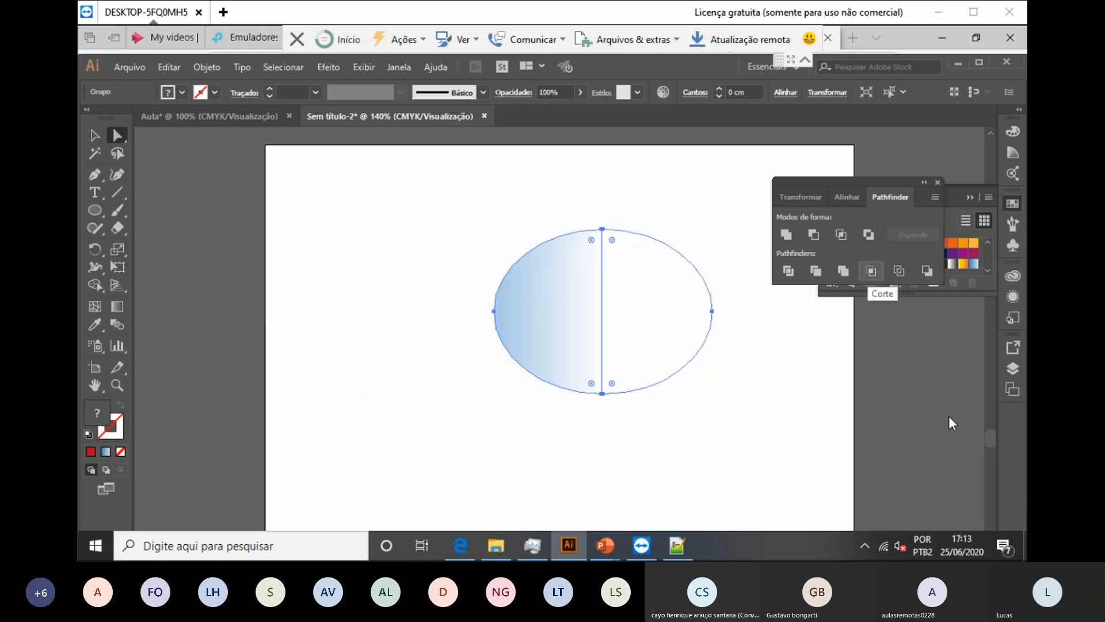
pyautogui.hotkey('ctrl', 'z')
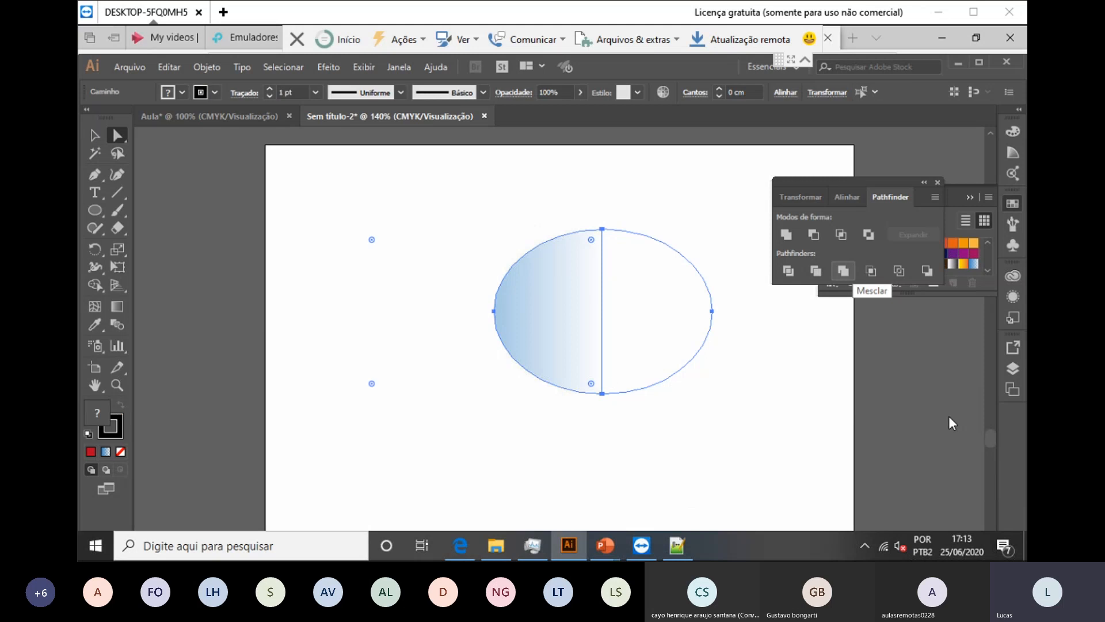
pyautogui.click(899, 271)
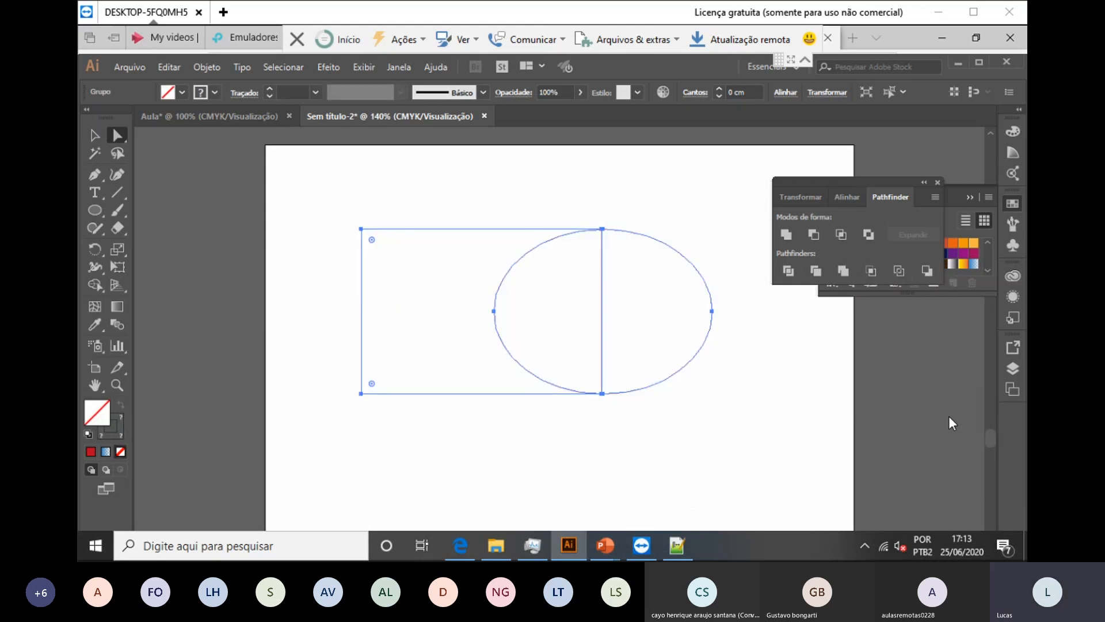
pyautogui.hotkey('ctrl', 'z')
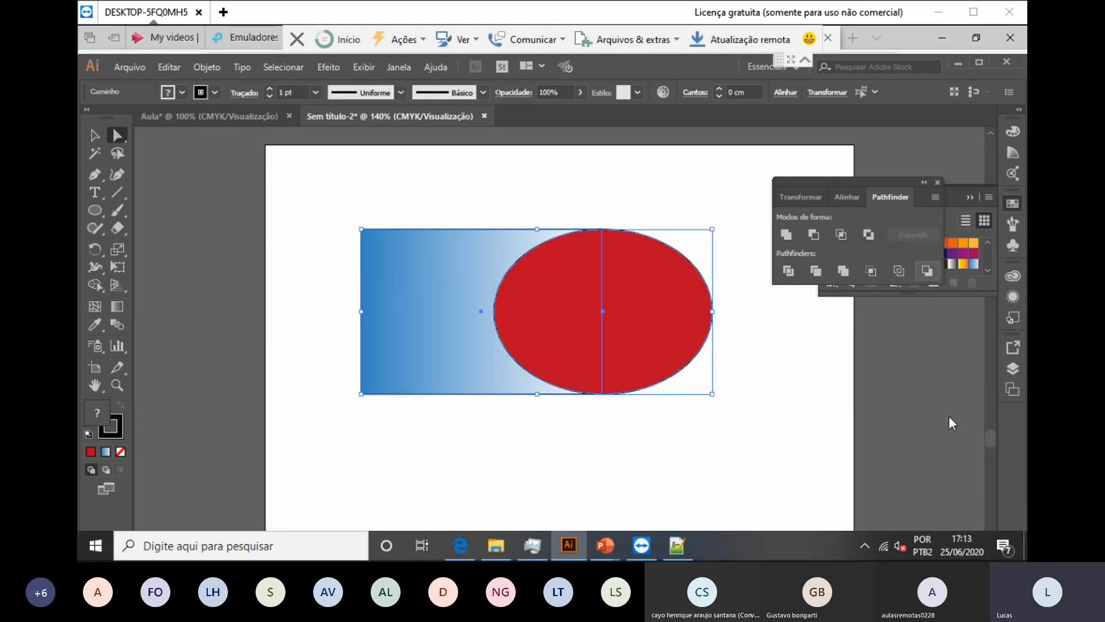
pyautogui.click(927, 270)
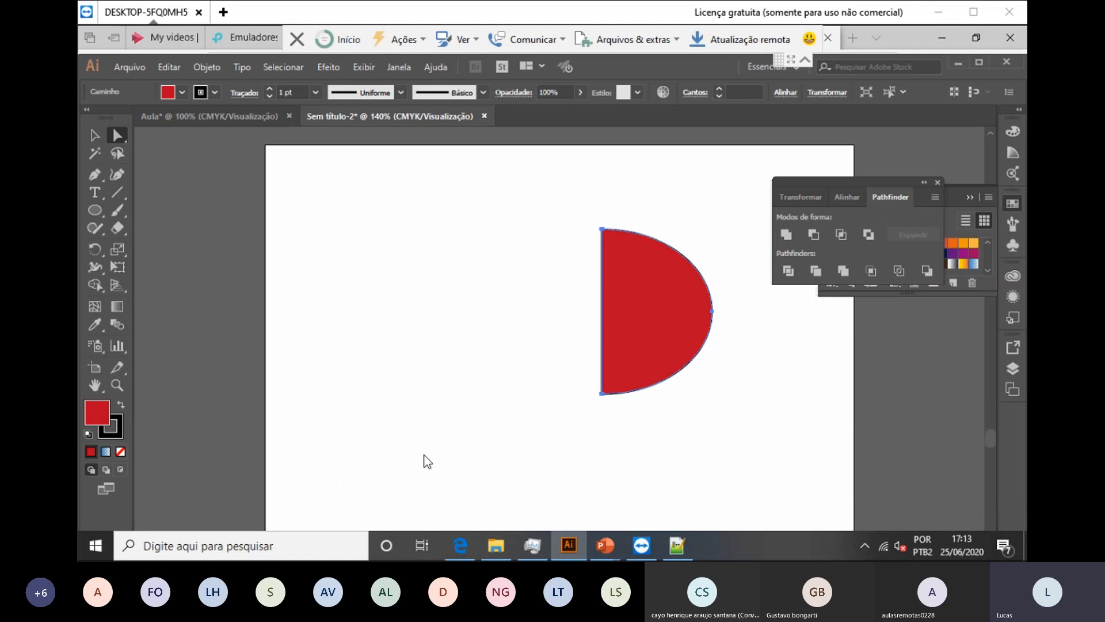
pyautogui.hotkey('ctrl', 'z')
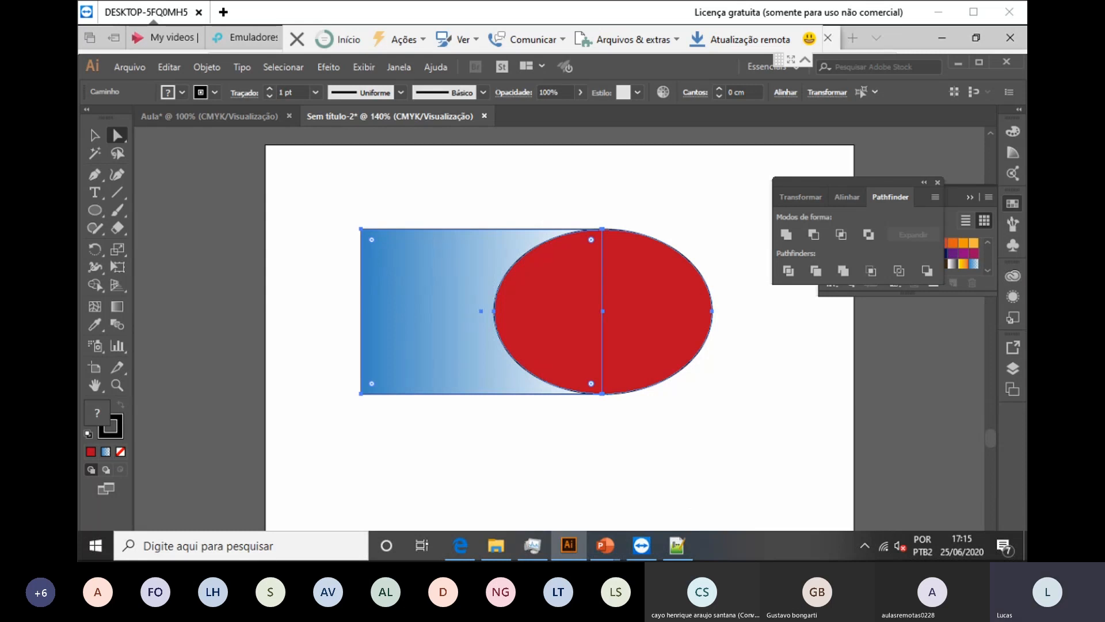
# Step: Drag logo.png from the Imagens folder onto the artboard, just below the gradient rectangle
pyautogui.click(439, 407)
pyautogui.scroll(-2, 446, 460)
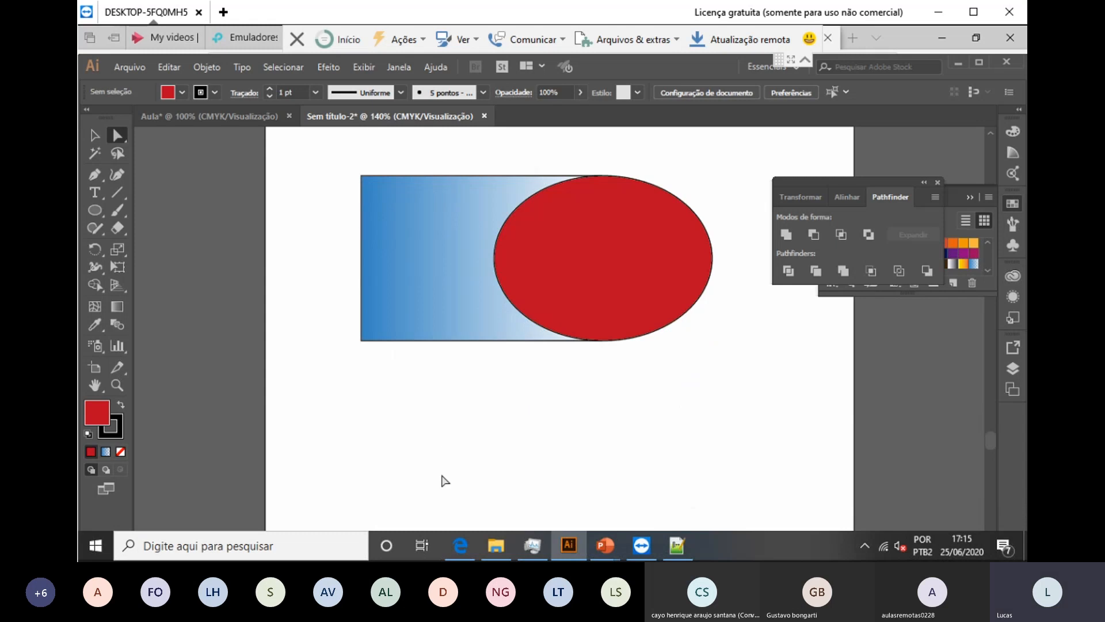
pyautogui.click(497, 544)
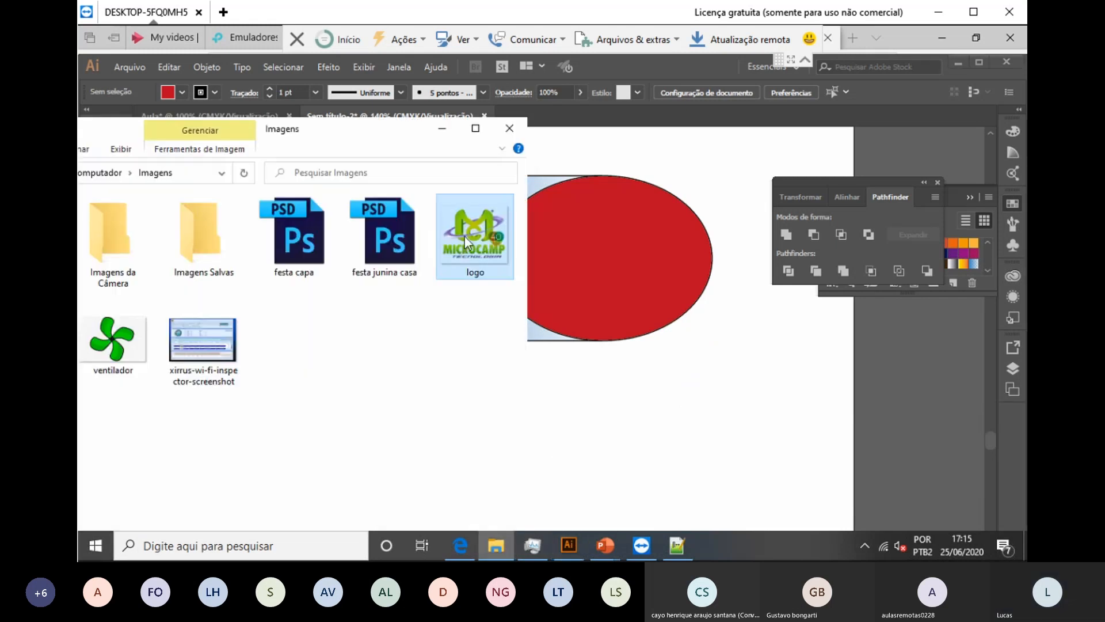
pyautogui.moveTo(465, 236); pyautogui.dragTo(629, 484)
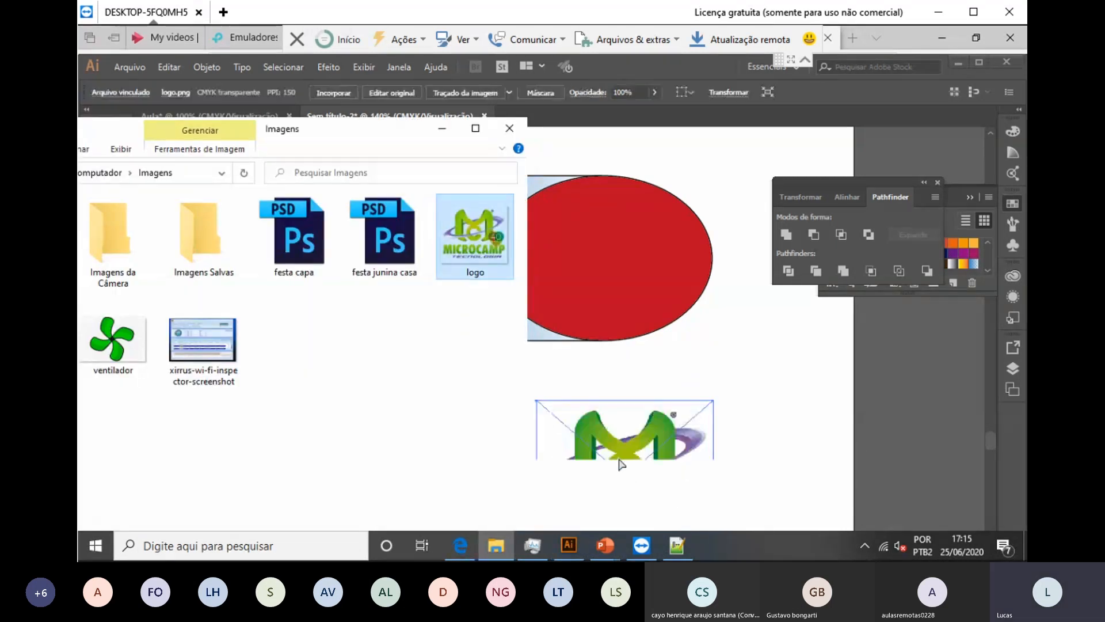
pyautogui.click(447, 134)
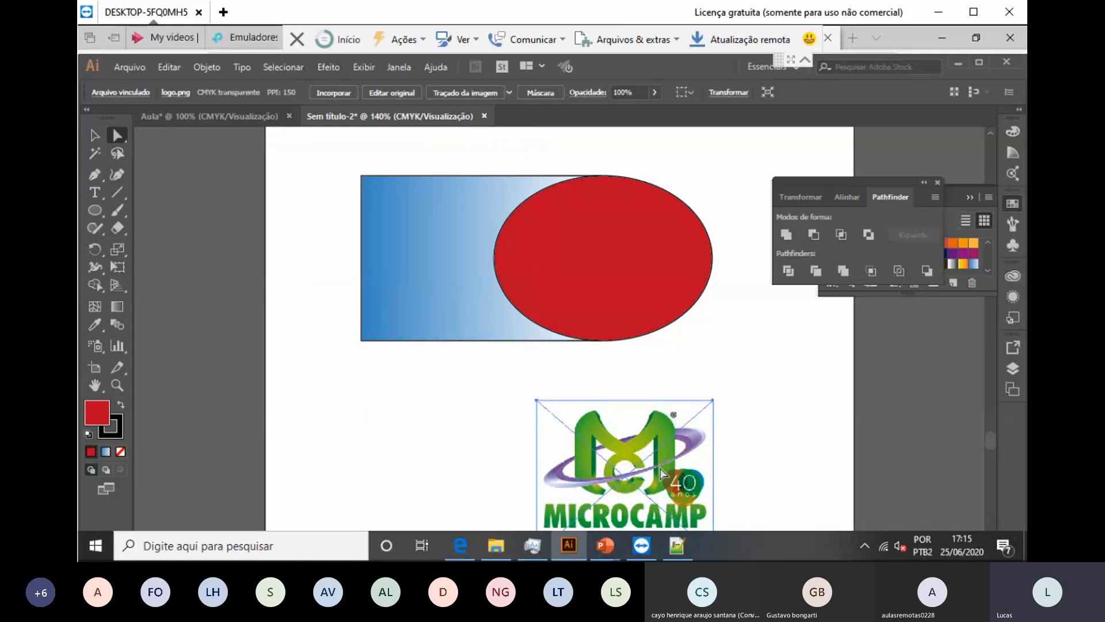
pyautogui.moveTo(664, 450); pyautogui.dragTo(605, 398)
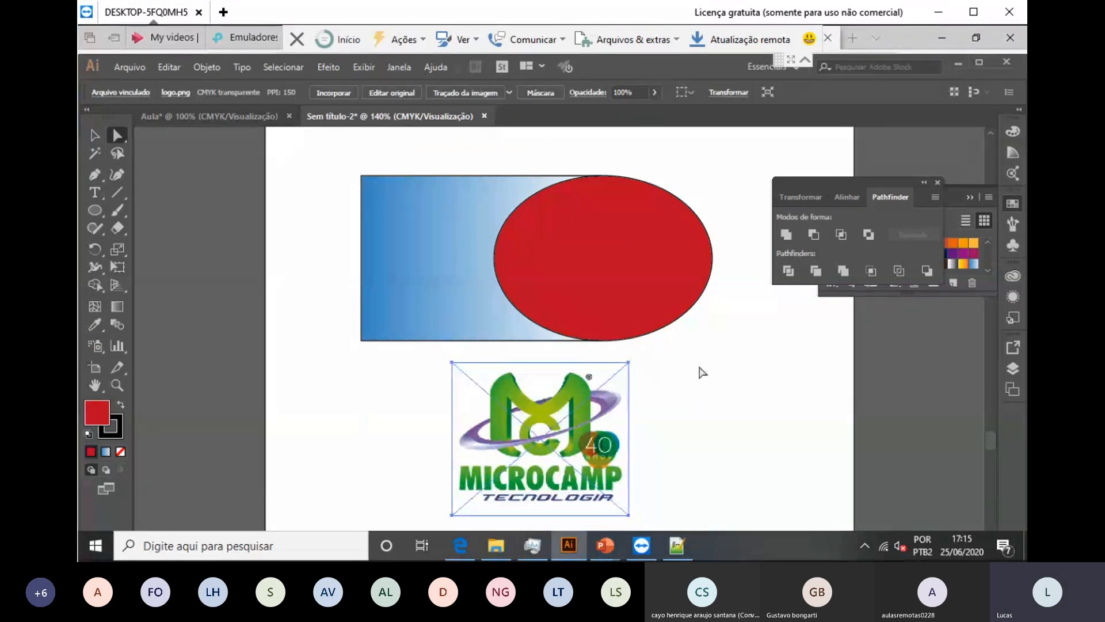
pyautogui.click(95, 211)
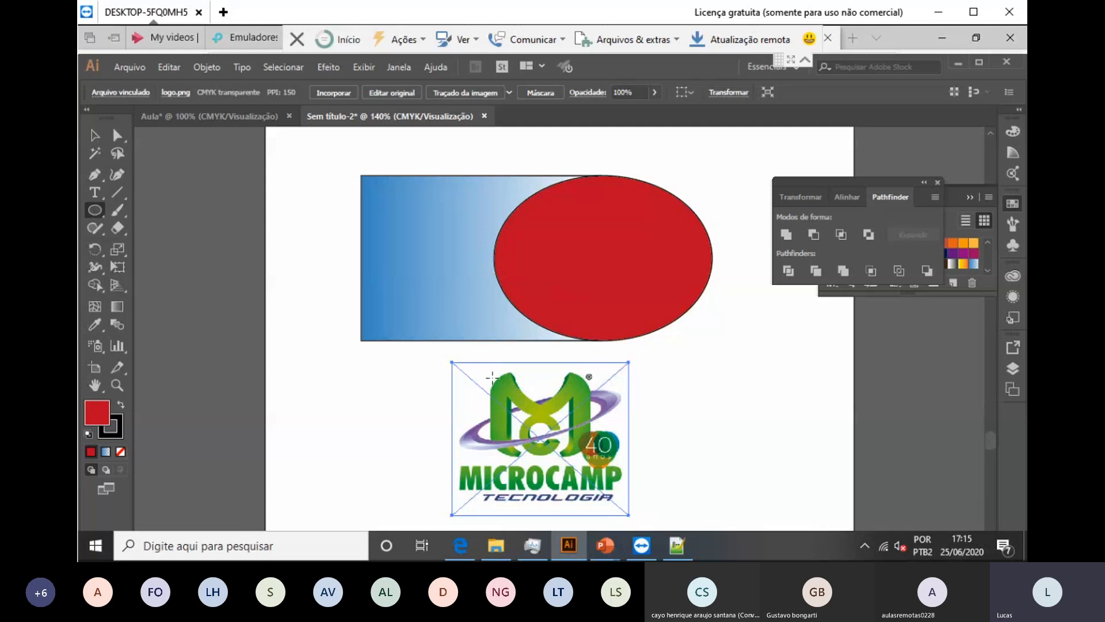
# Step: Draw an ellipse over the top of the logo and select it together with the logo image
pyautogui.moveTo(481, 371); pyautogui.dragTo(604, 467)
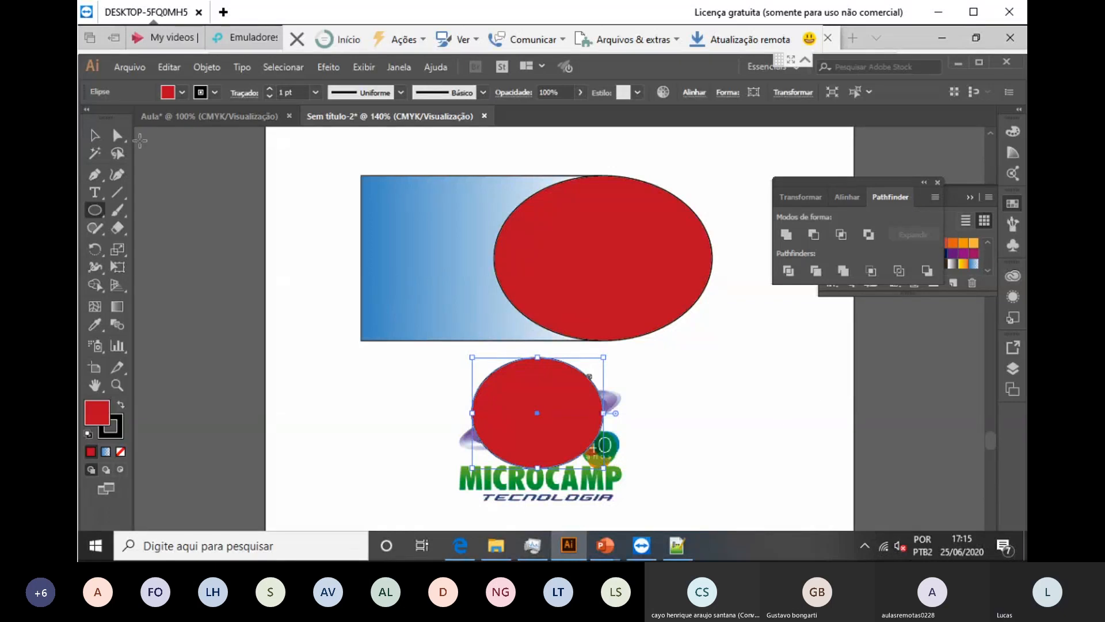
pyautogui.click(95, 136)
pyautogui.moveTo(692, 372); pyautogui.dragTo(427, 512)
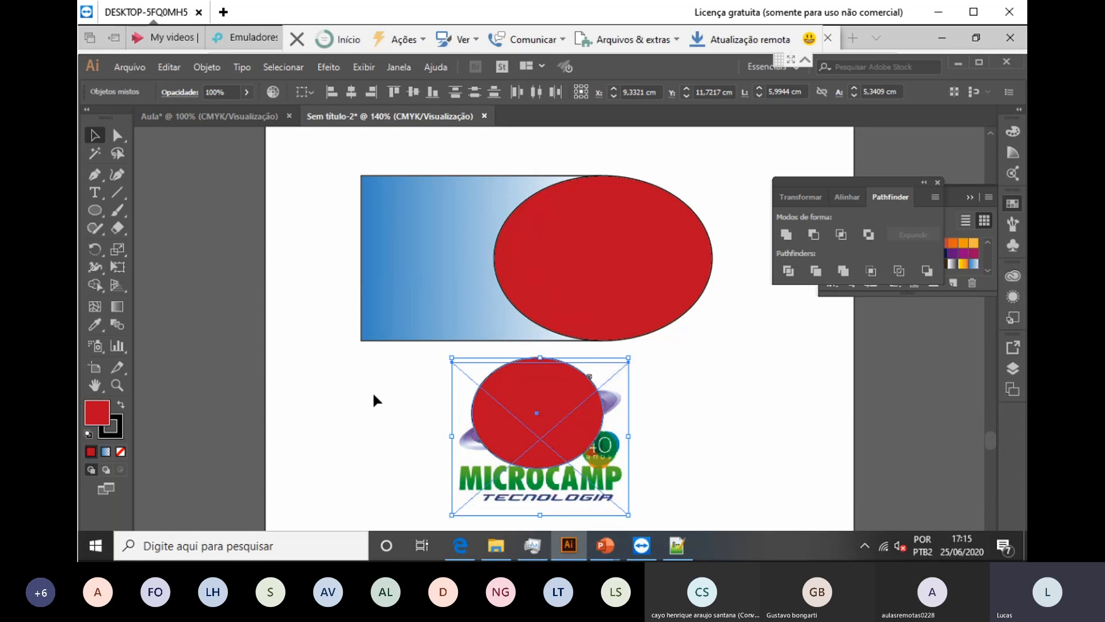
# Step: Make a clipping mask from the ellipse and the logo via Objeto > Máscara de recorte > Criar
pyautogui.click(207, 68)
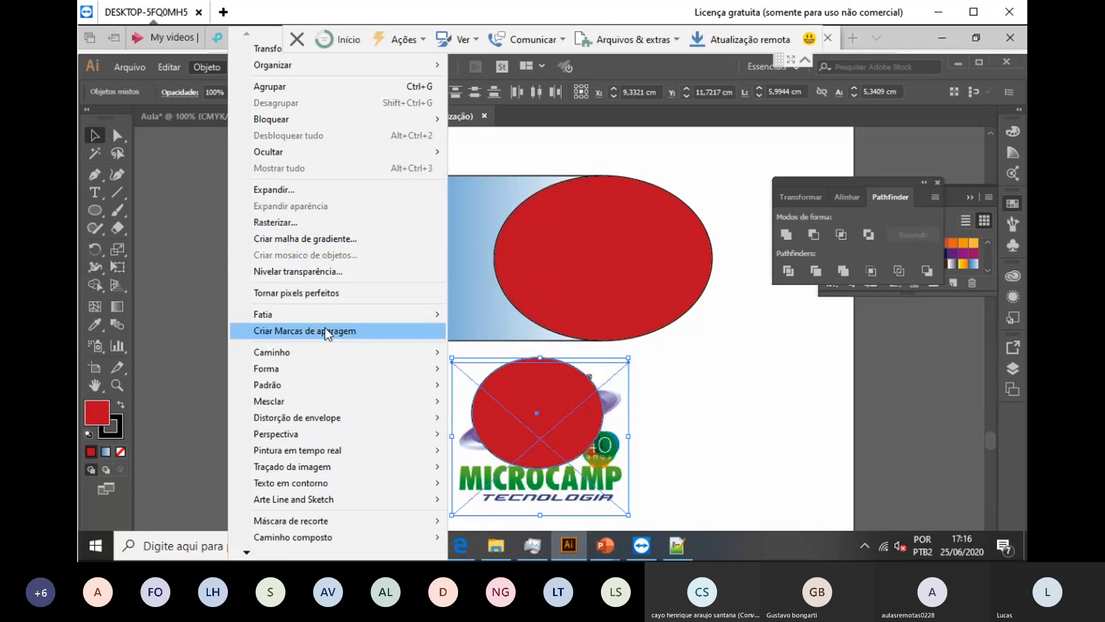
pyautogui.moveTo(309, 522)
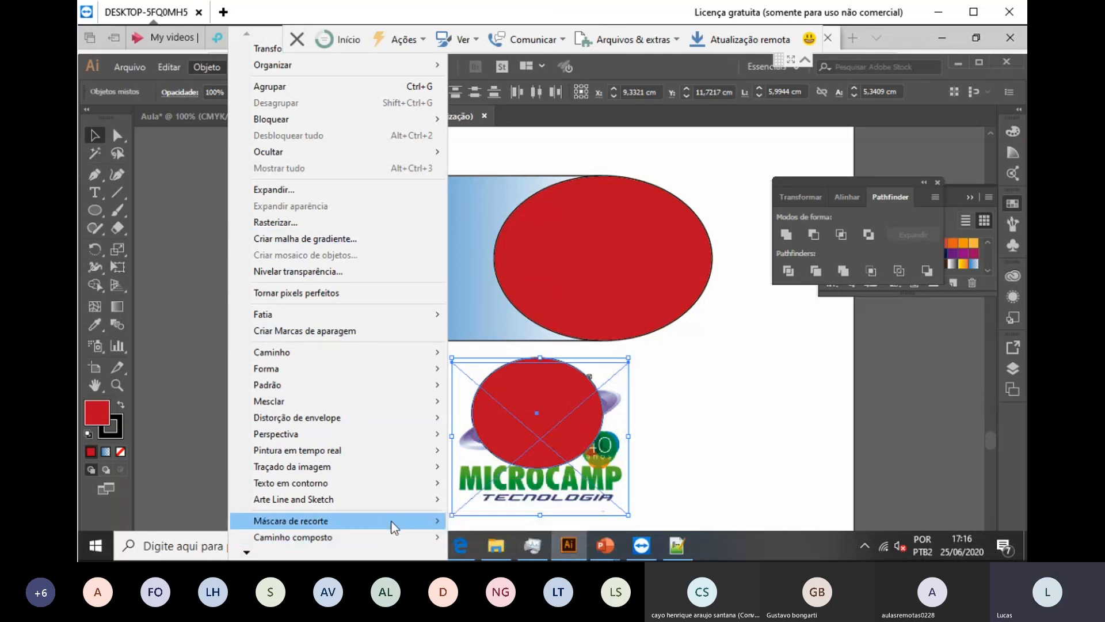
pyautogui.moveTo(394, 528)
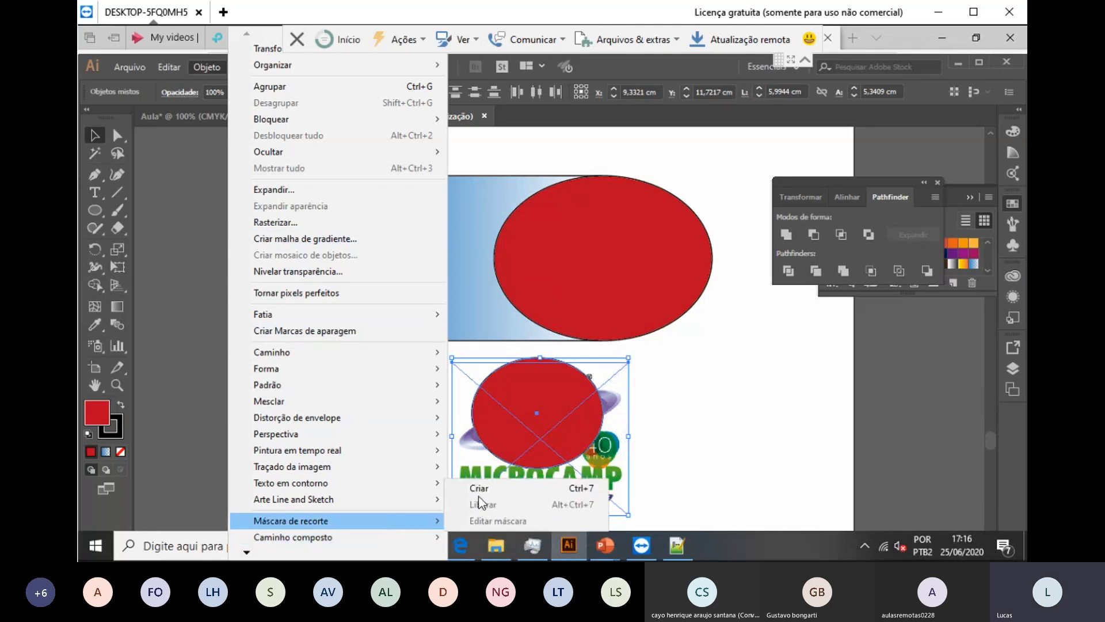
pyautogui.click(479, 489)
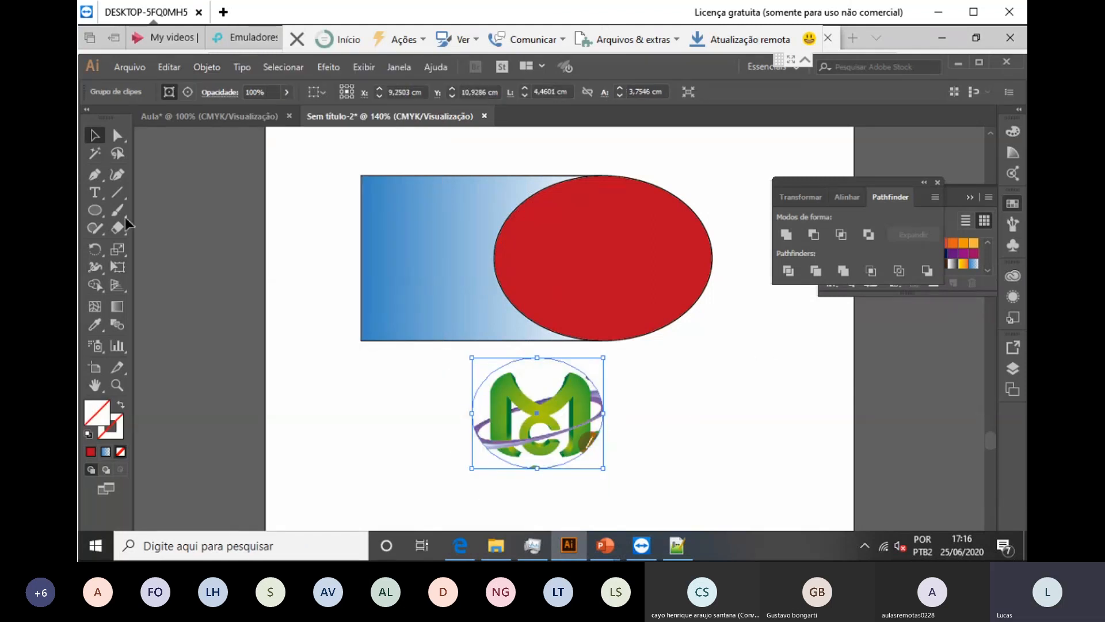
# Step: Nudge the logo image up inside the ellipse mask with Direct Selection, then deselect
pyautogui.click(118, 135)
pyautogui.click(686, 433)
pyautogui.click(578, 419)
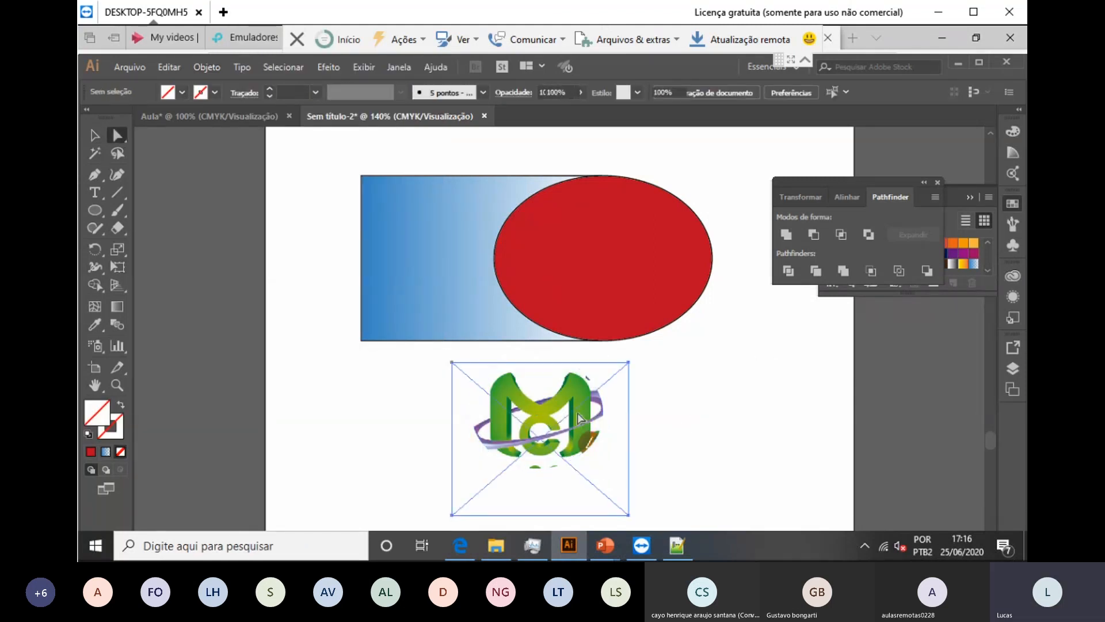
pyautogui.moveTo(579, 419)
pyautogui.mouseDown()
pyautogui.moveTo(602, 410)
pyautogui.moveTo(579, 414)
pyautogui.mouseUp()
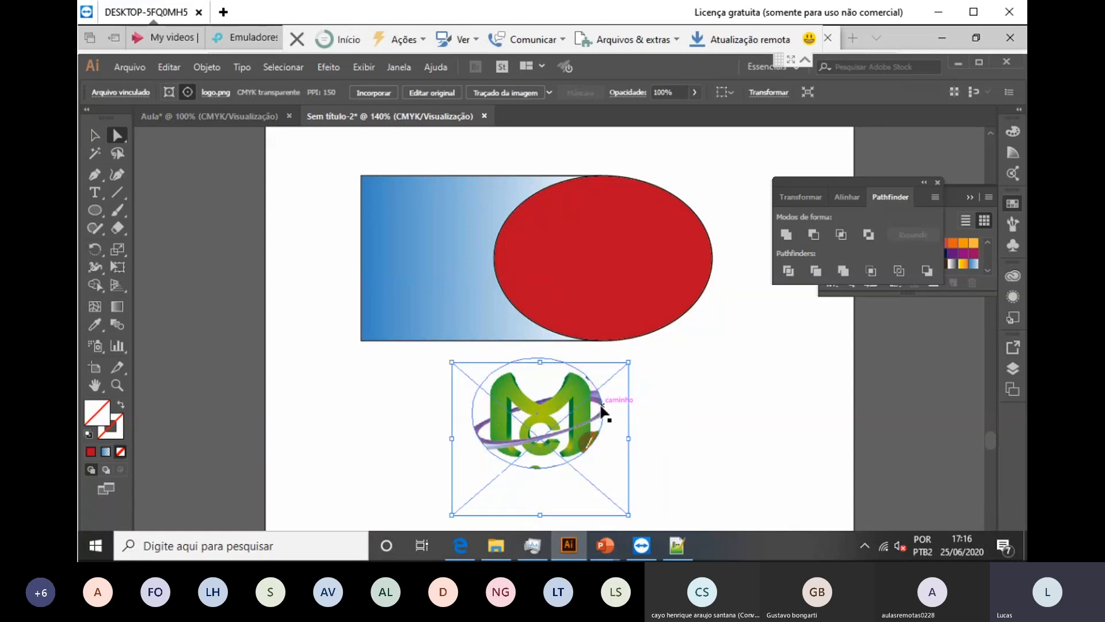
pyautogui.click(728, 398)
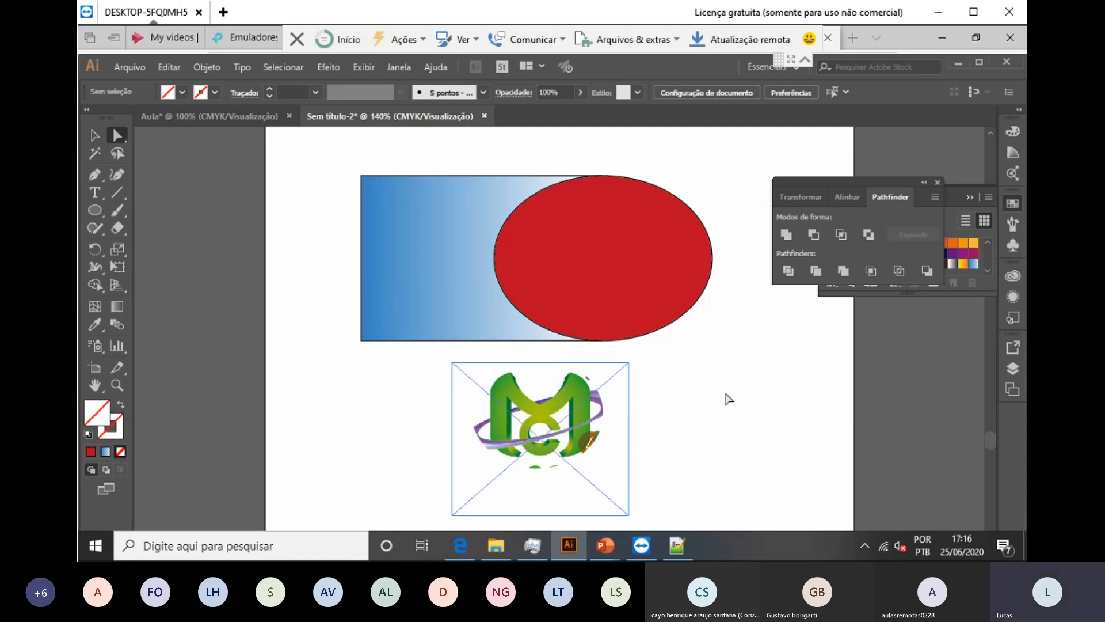
# Step: Undo the accidental distortion and drag the clipped logo up and to the right
pyautogui.moveTo(734, 380); pyautogui.dragTo(365, 457)
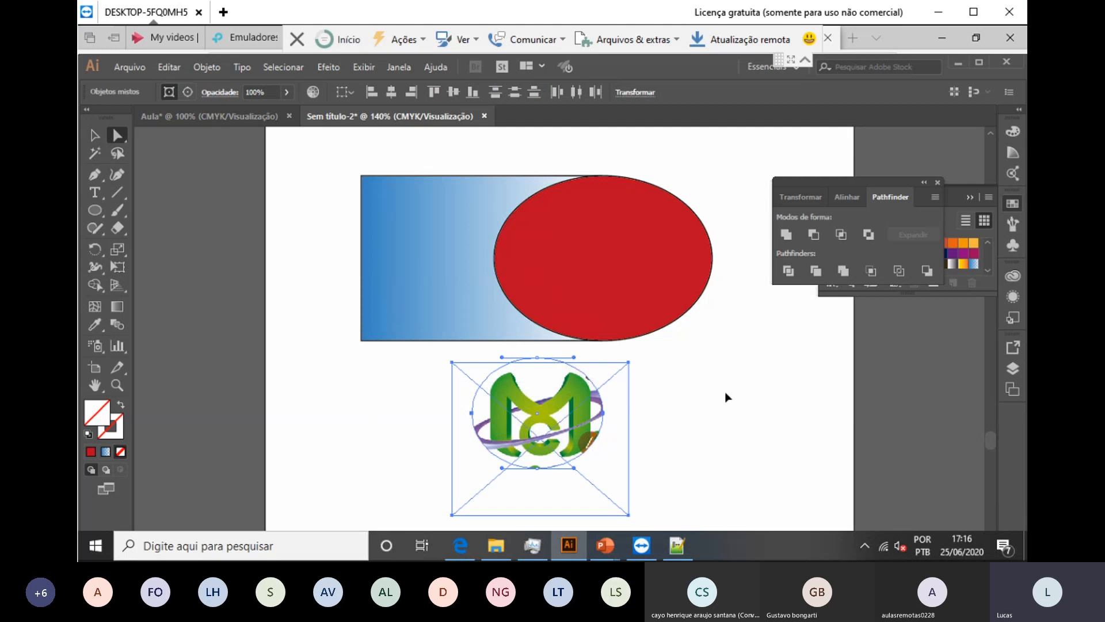
pyautogui.moveTo(572, 408); pyautogui.dragTo(774, 367)
pyautogui.moveTo(725, 391); pyautogui.dragTo(726, 397)
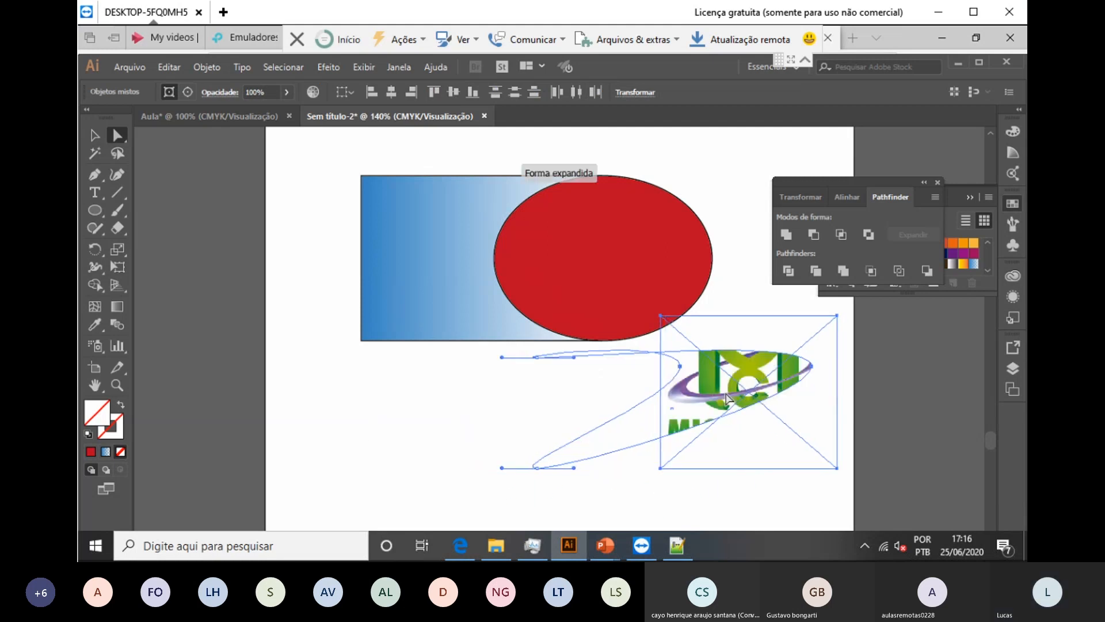
pyautogui.hotkey('ctrl', 'z')
pyautogui.press('v')
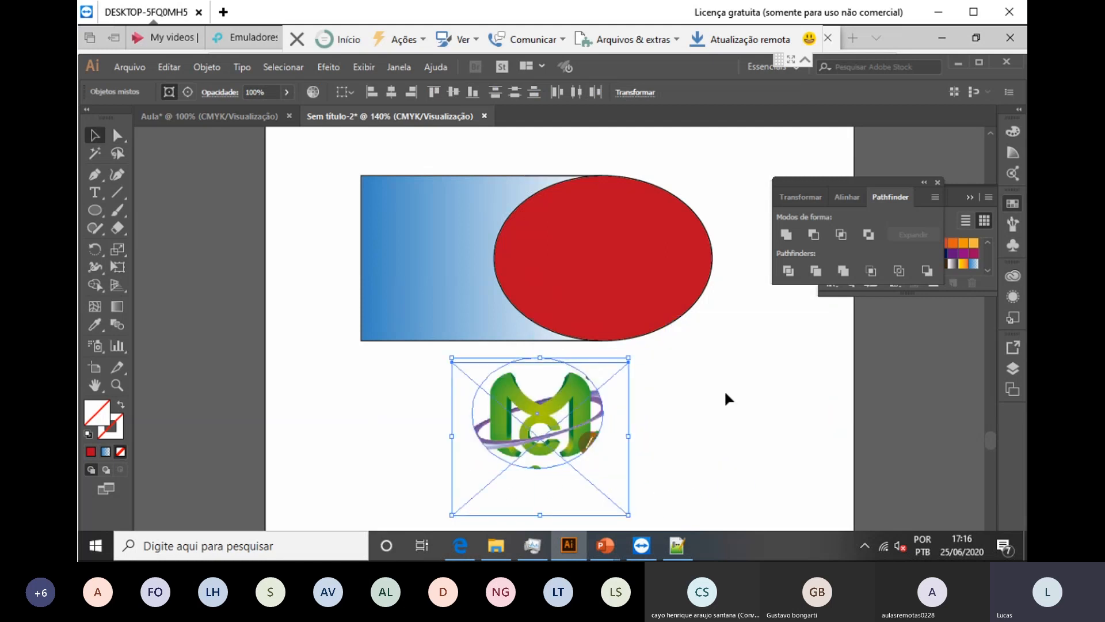
pyautogui.click(726, 394)
pyautogui.moveTo(572, 426); pyautogui.dragTo(787, 272)
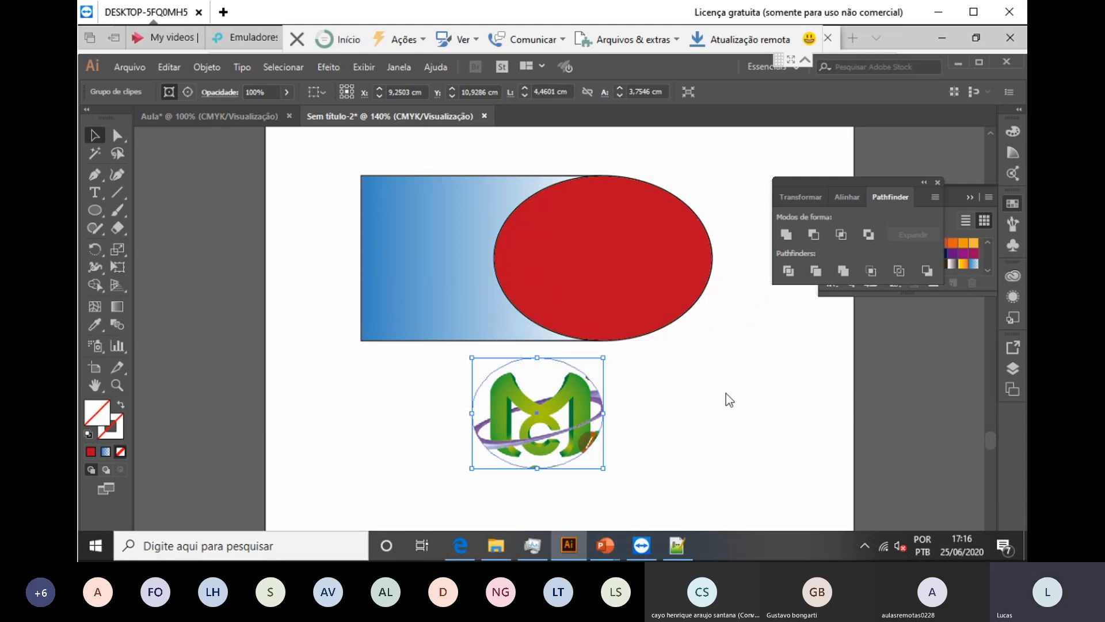
# Step: Close the Pathfinder panel, collapse Swatches, and place the clipped logo right of the red ellipse
pyautogui.click(937, 182)
pyautogui.click(970, 197)
pyautogui.moveTo(559, 424); pyautogui.dragTo(818, 256)
pyautogui.click(725, 393)
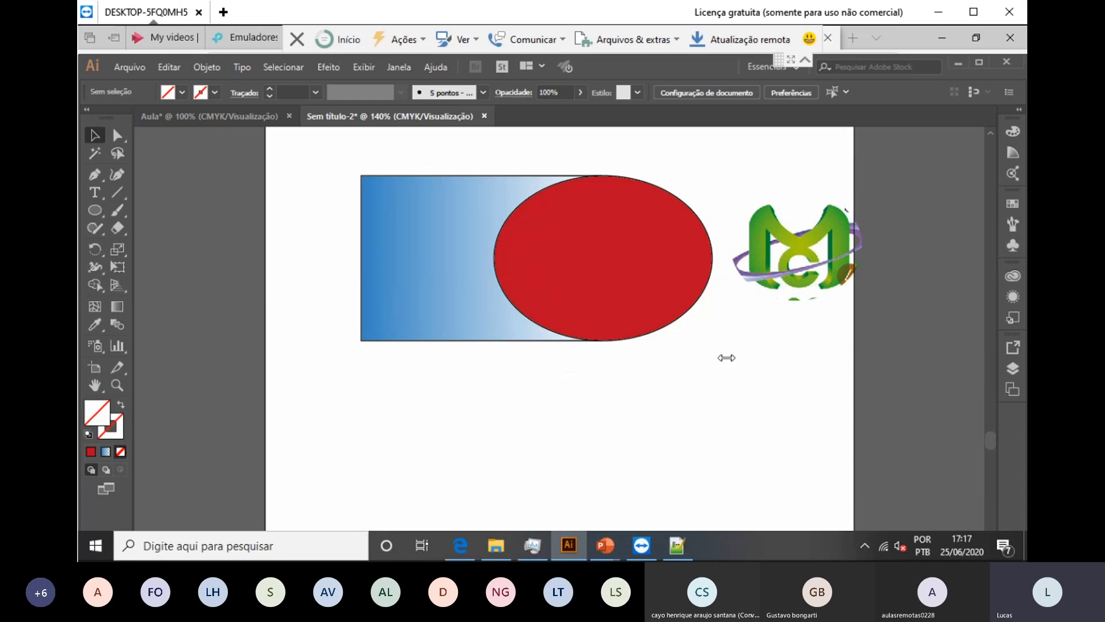
# Step: With the Paintbrush, paint a thin red curve, then a wide denim-textured stroke beneath it
pyautogui.press('b')
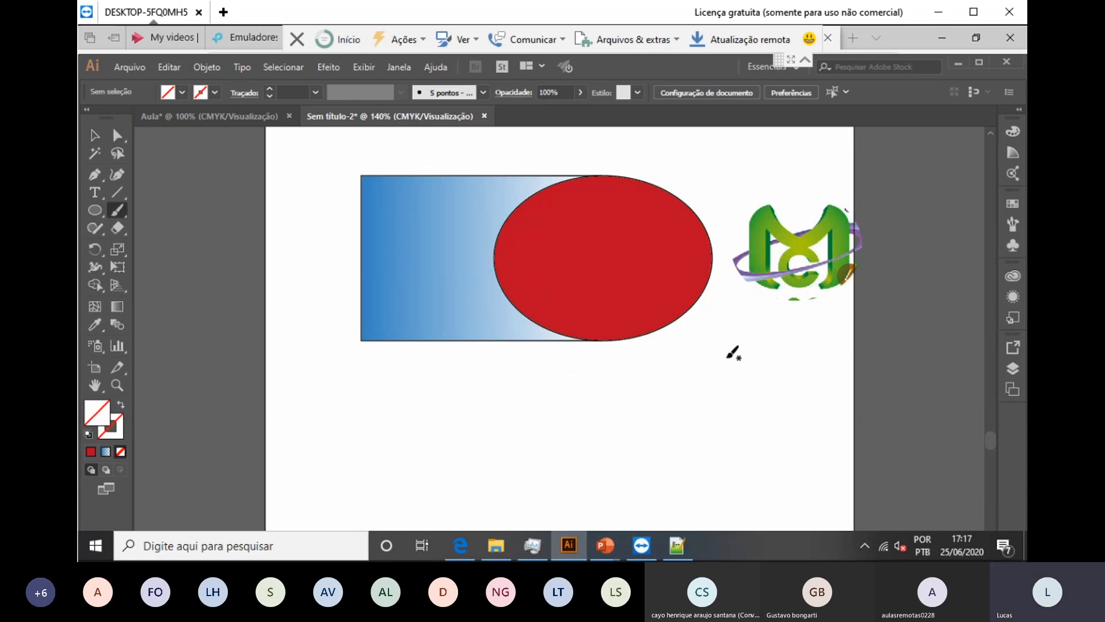
pyautogui.moveTo(419, 379)
pyautogui.mouseDown()
pyautogui.moveTo(472, 403)
pyautogui.moveTo(755, 385)
pyautogui.mouseUp()
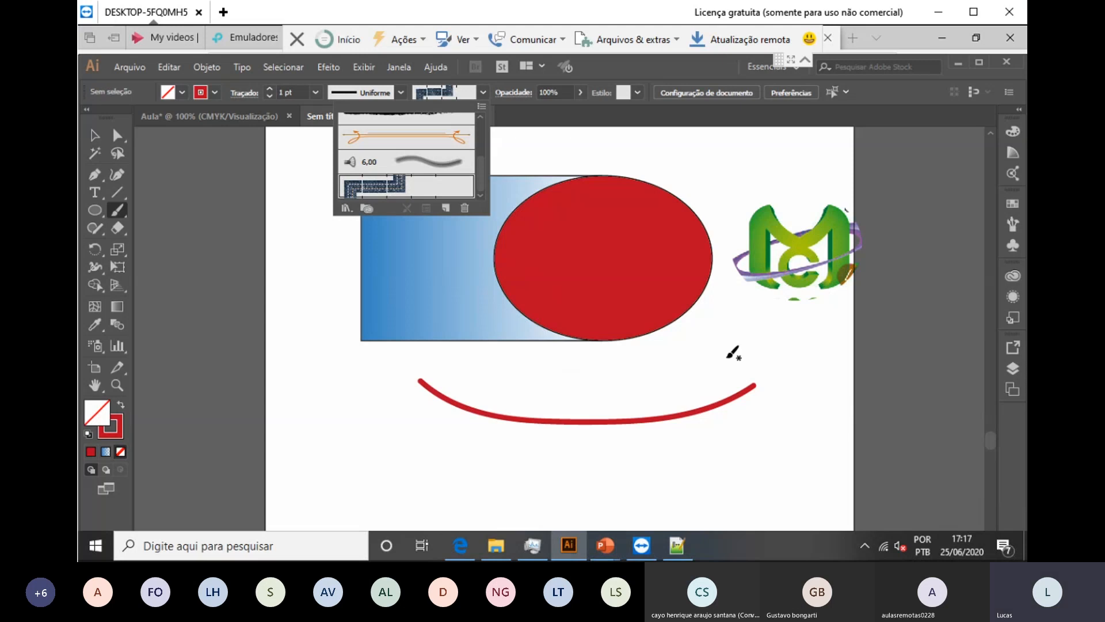
pyautogui.click(727, 357)
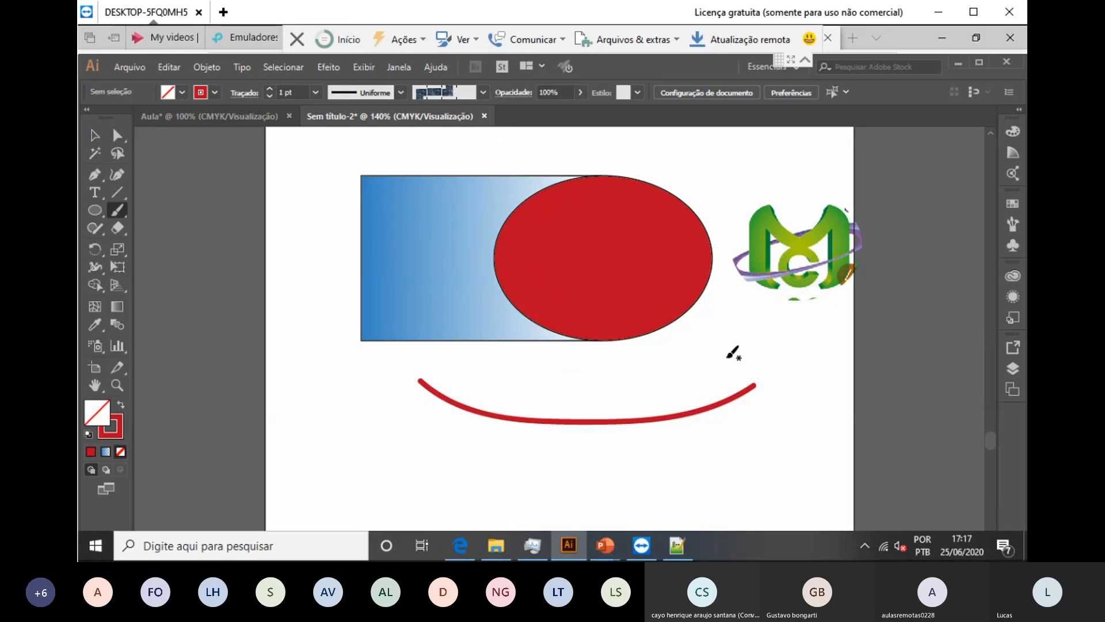
pyautogui.moveTo(765, 409); pyautogui.dragTo(689, 446)
pyautogui.moveTo(448, 432); pyautogui.dragTo(377, 395)
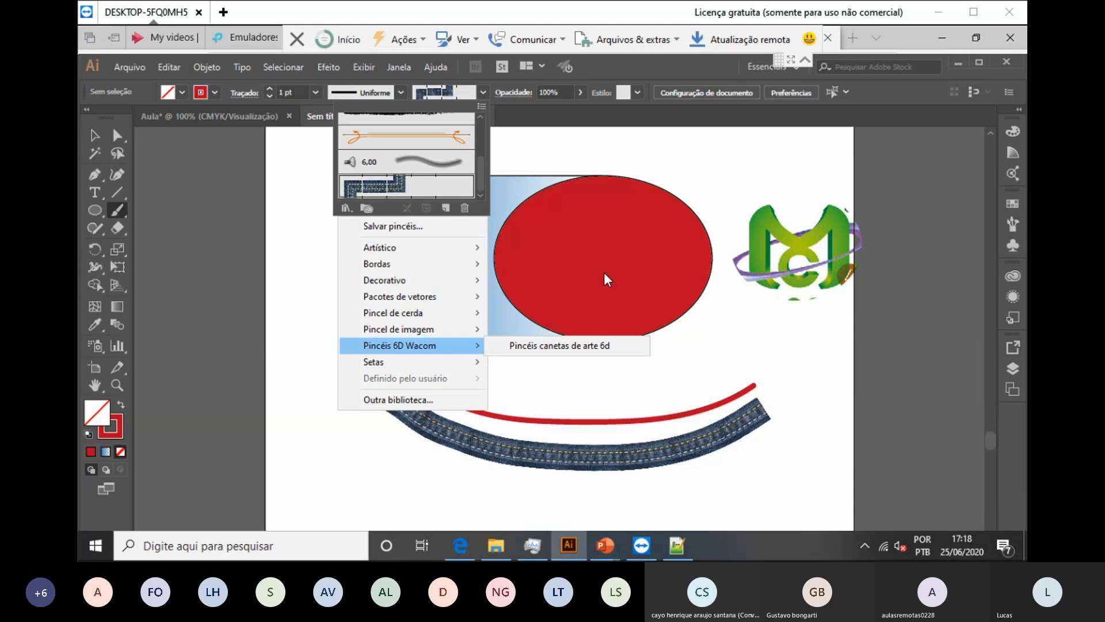
# Step: Open the 'Conjunto de caracóis elegantes e pincéis florais' brush library
pyautogui.press('Return')
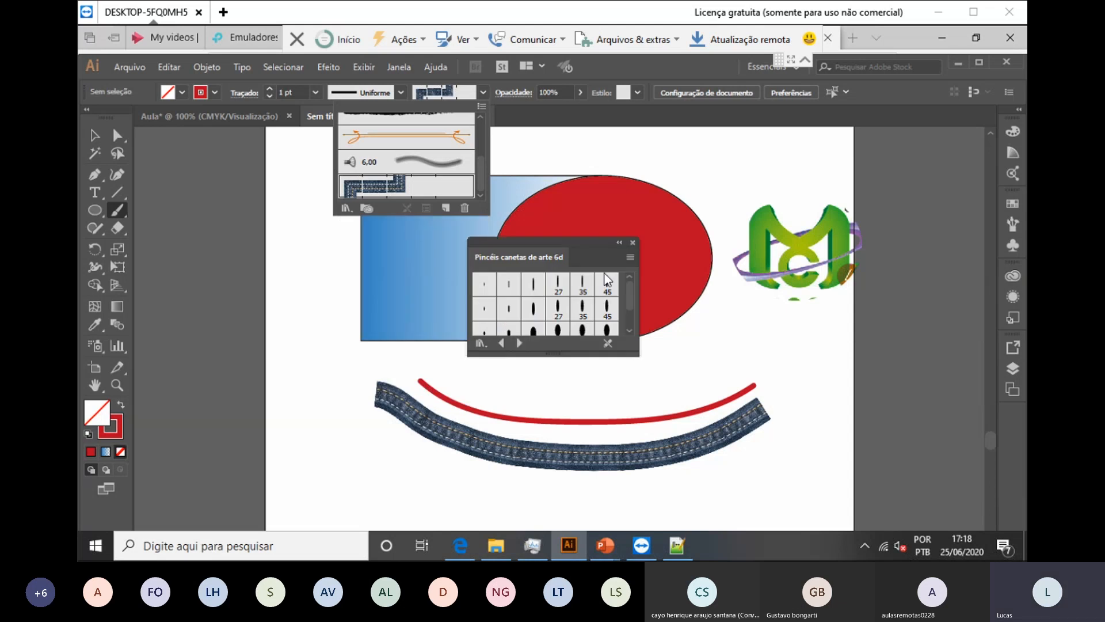
pyautogui.press('Escape')
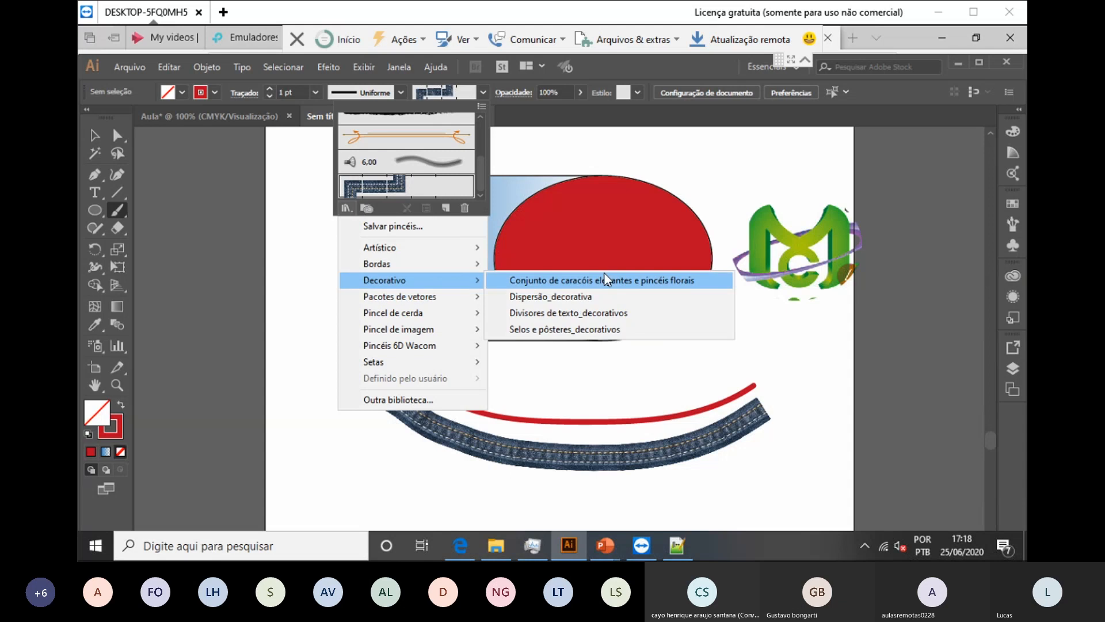
pyautogui.click(606, 279)
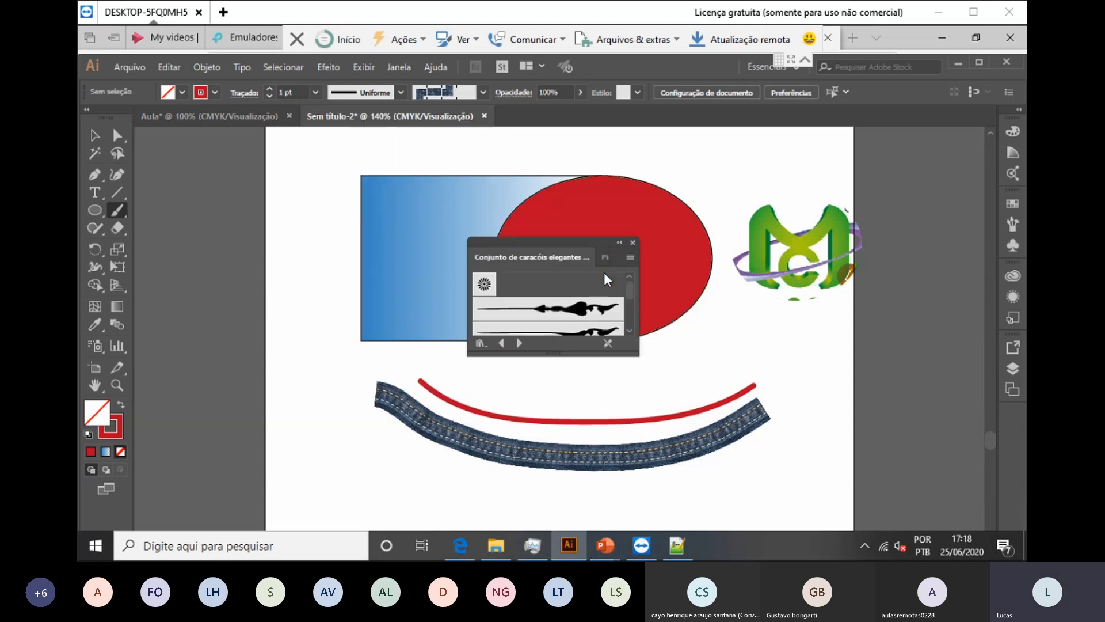
# Step: Pick the Relvado grass brush and paint a red grass stroke below the denim band
pyautogui.scroll(-4, 606, 280)
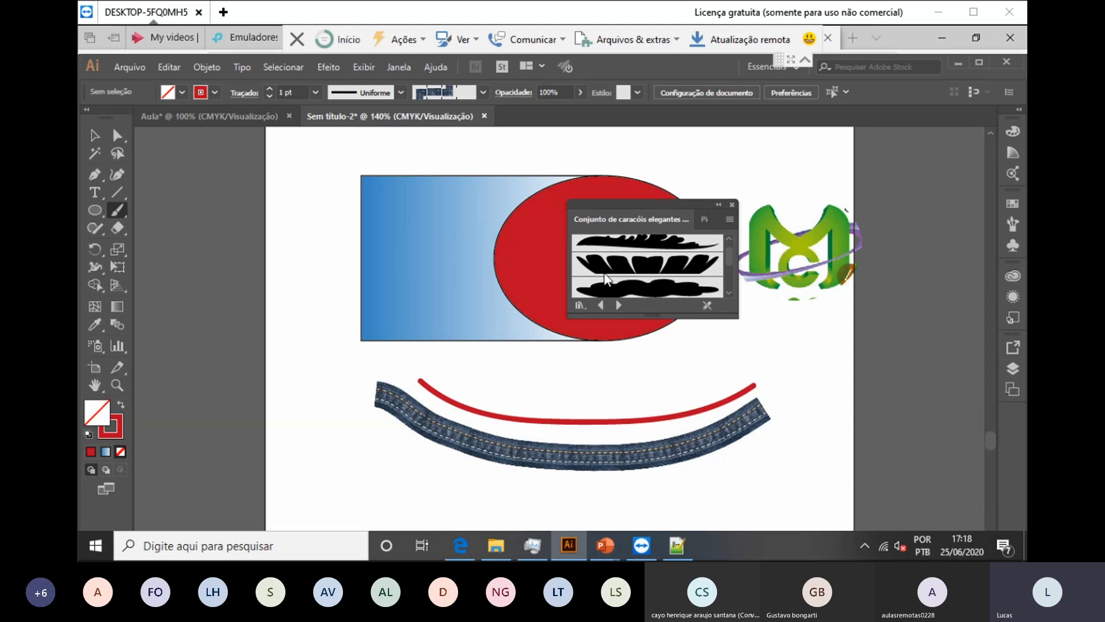
pyautogui.scroll(-2, 606, 280)
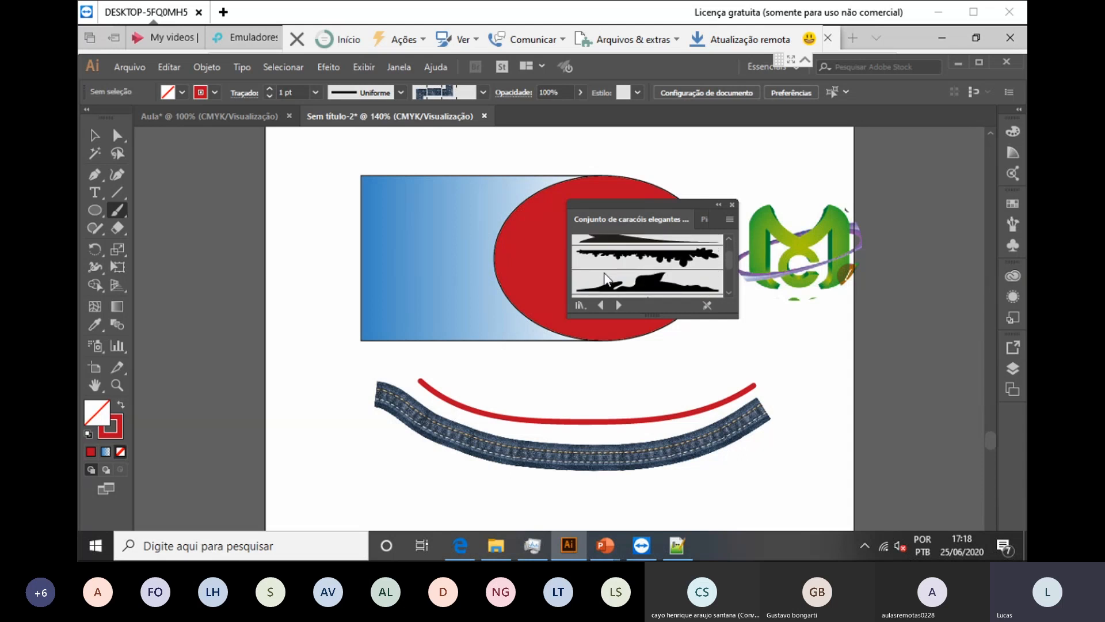
pyautogui.scroll(-3, 605, 279)
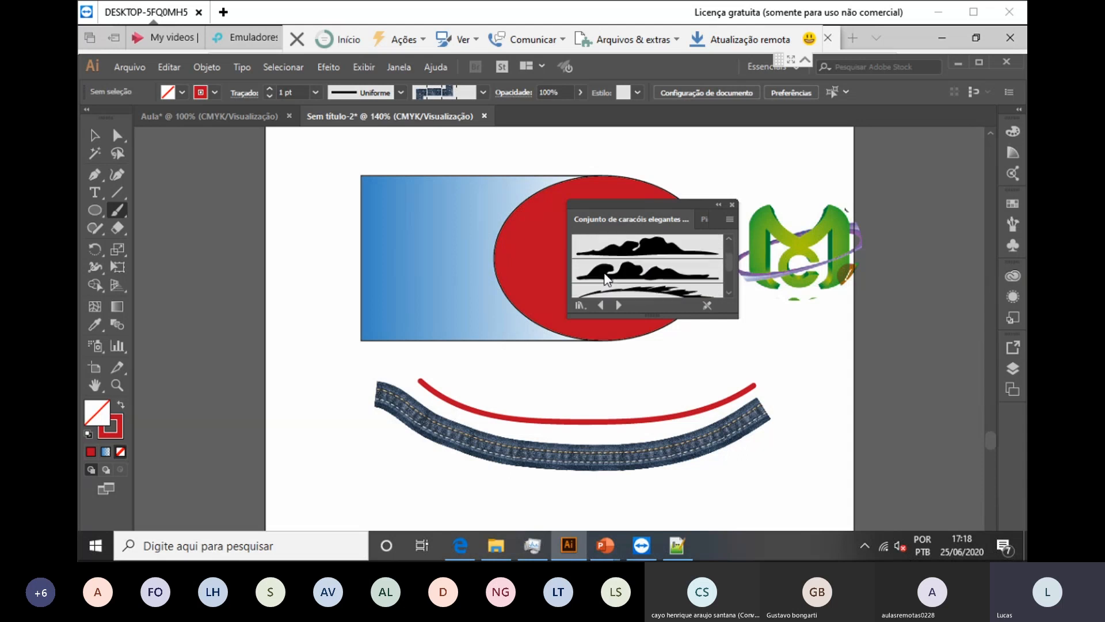
pyautogui.scroll(-2, 606, 280)
pyautogui.scroll(-3, 605, 280)
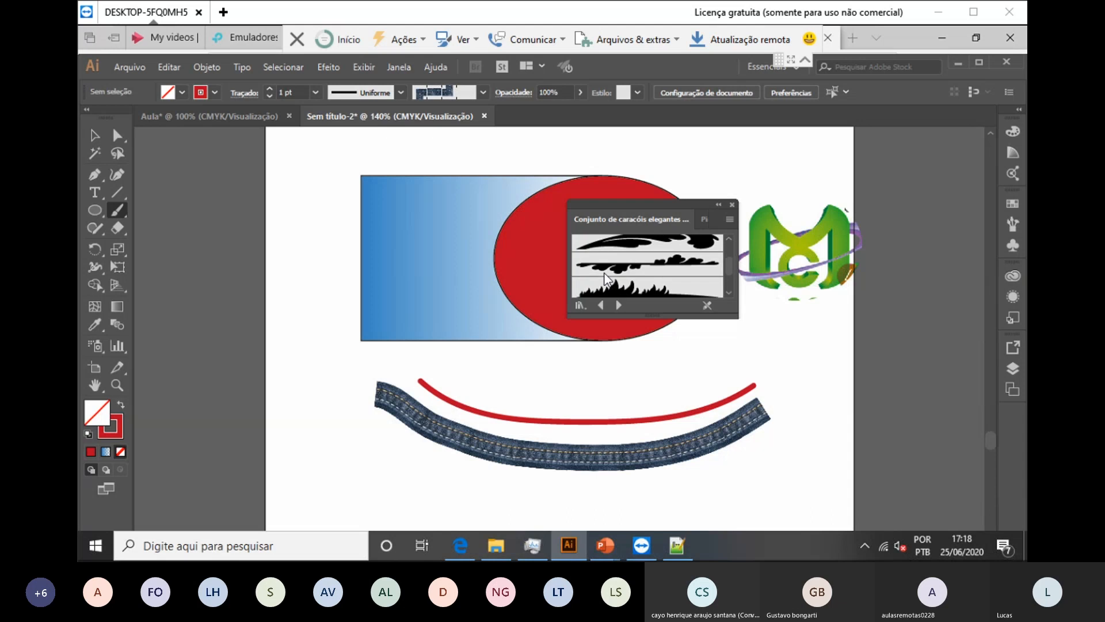
pyautogui.click(604, 278)
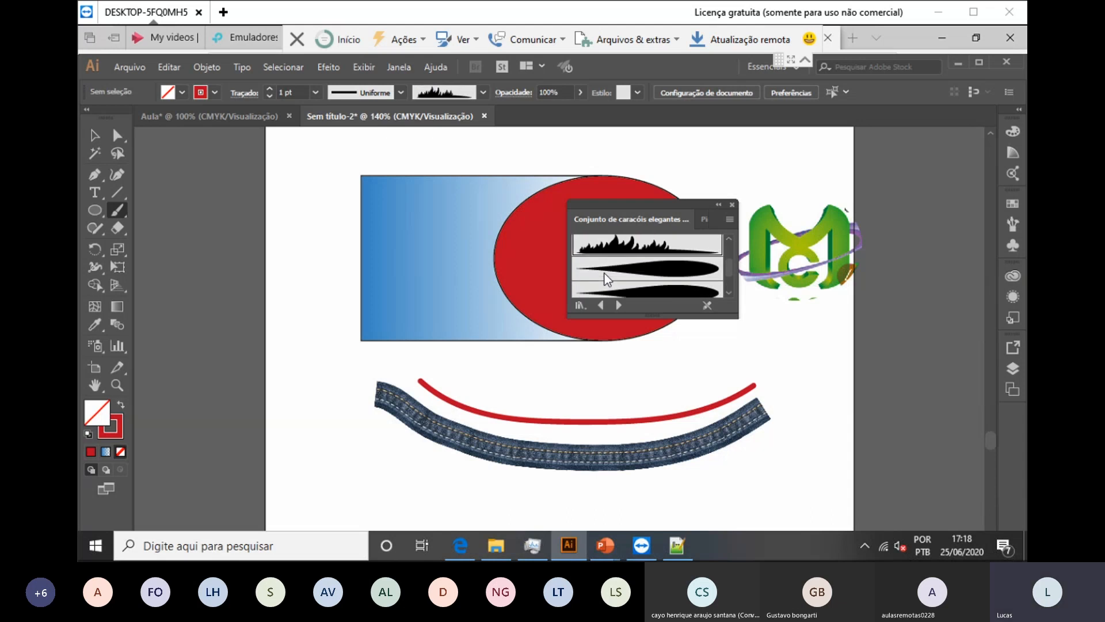
pyautogui.scroll(-5, 604, 274)
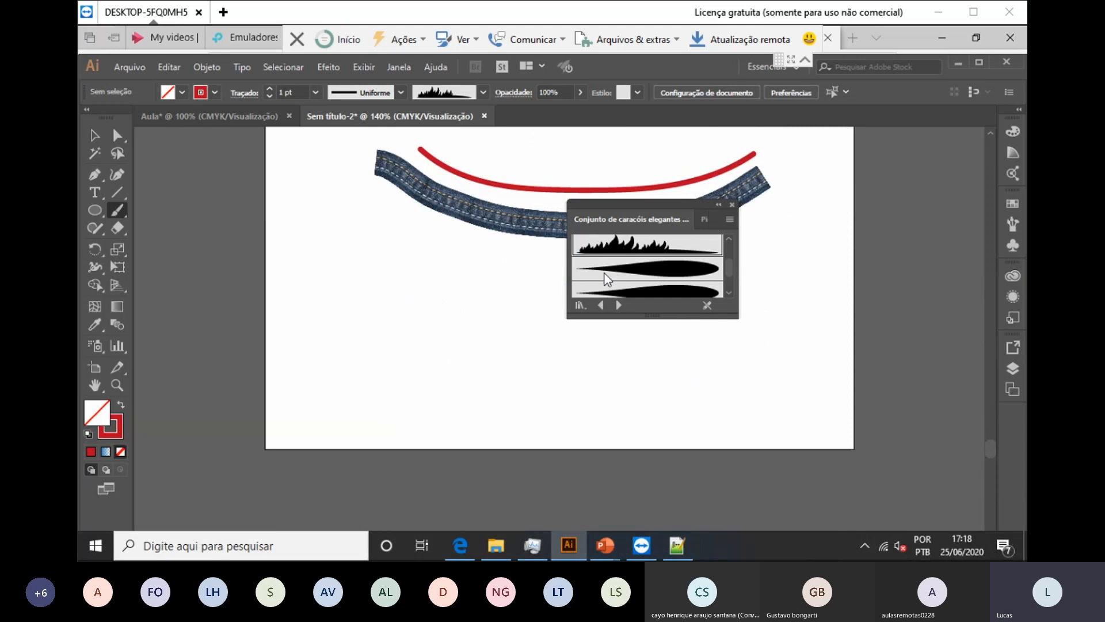
pyautogui.moveTo(421, 351); pyautogui.dragTo(687, 344)
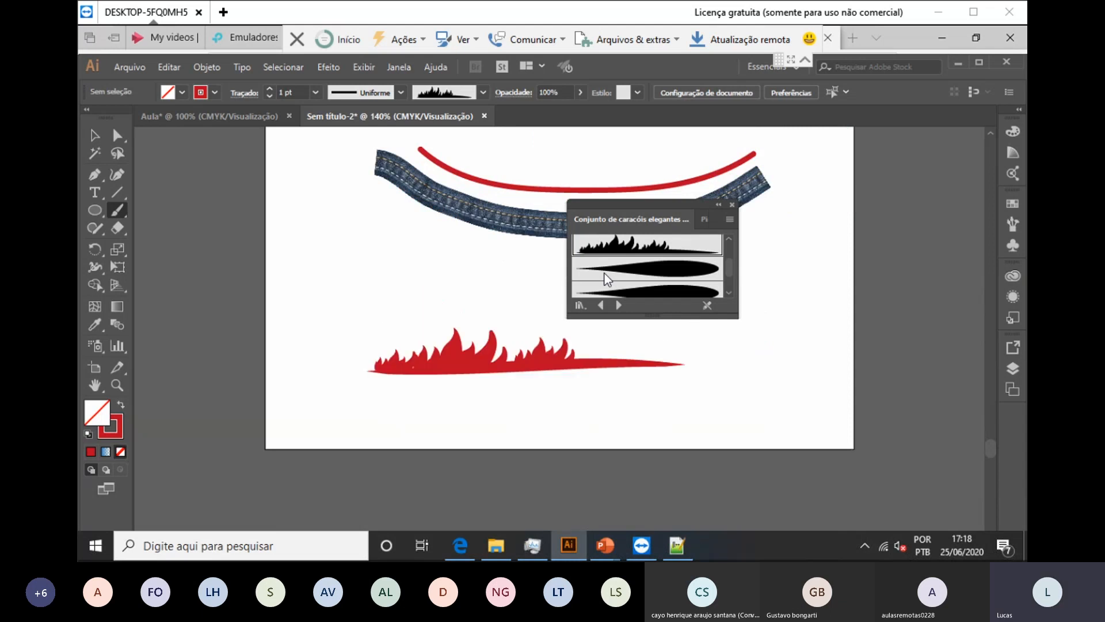
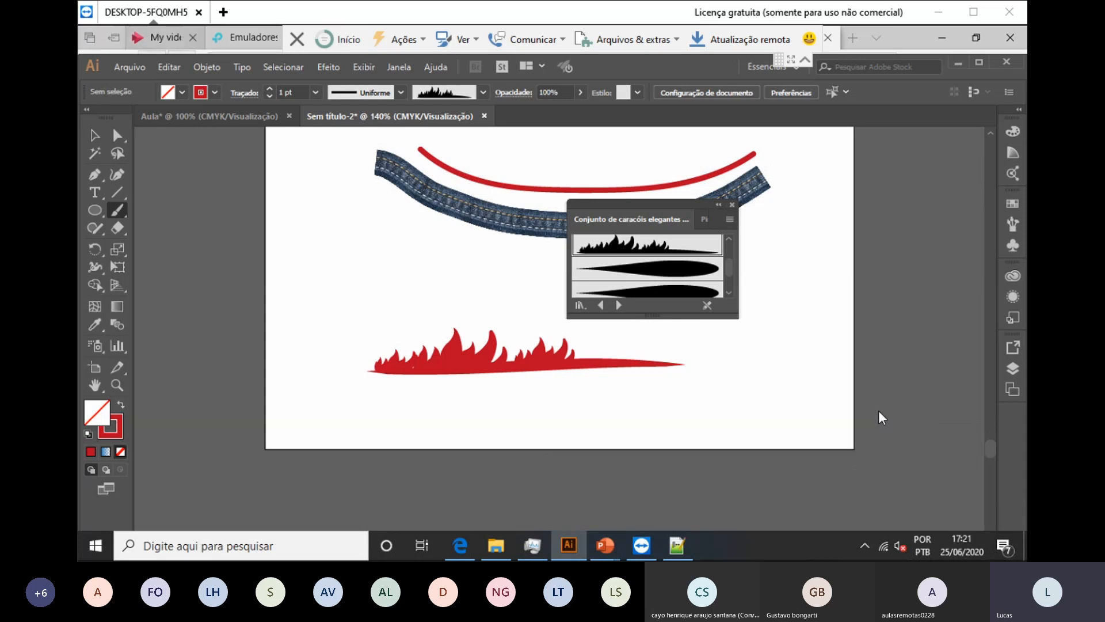
# Step: Create a new 20 x 20 cm CMYK document and close the brush library panel
pyautogui.hotkey('alt', 'a')
pyautogui.press('Return')
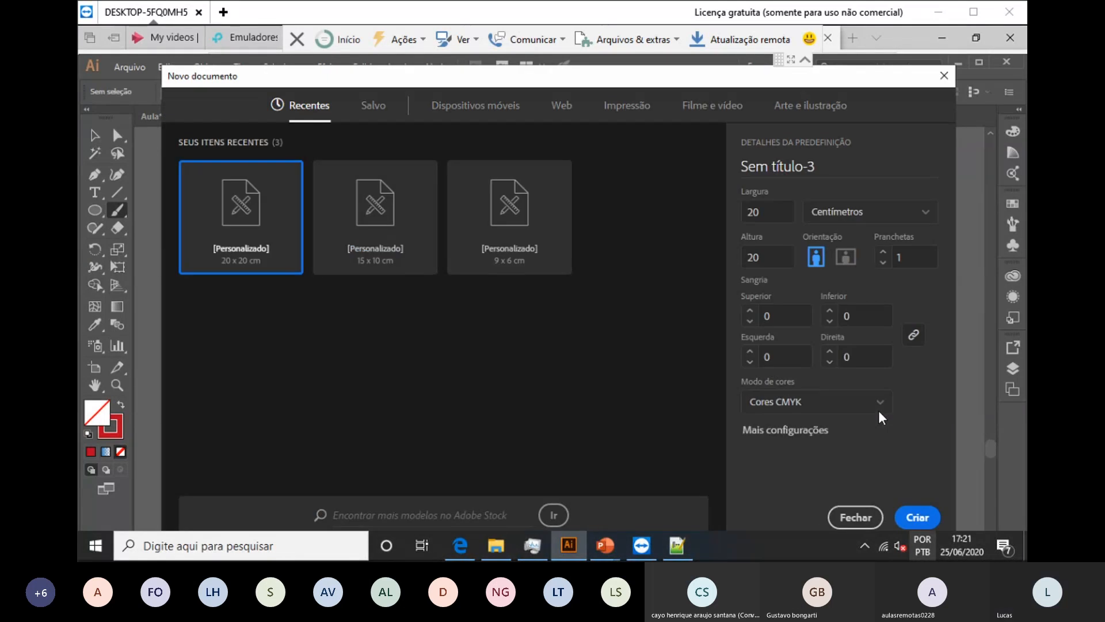
pyautogui.press('Return')
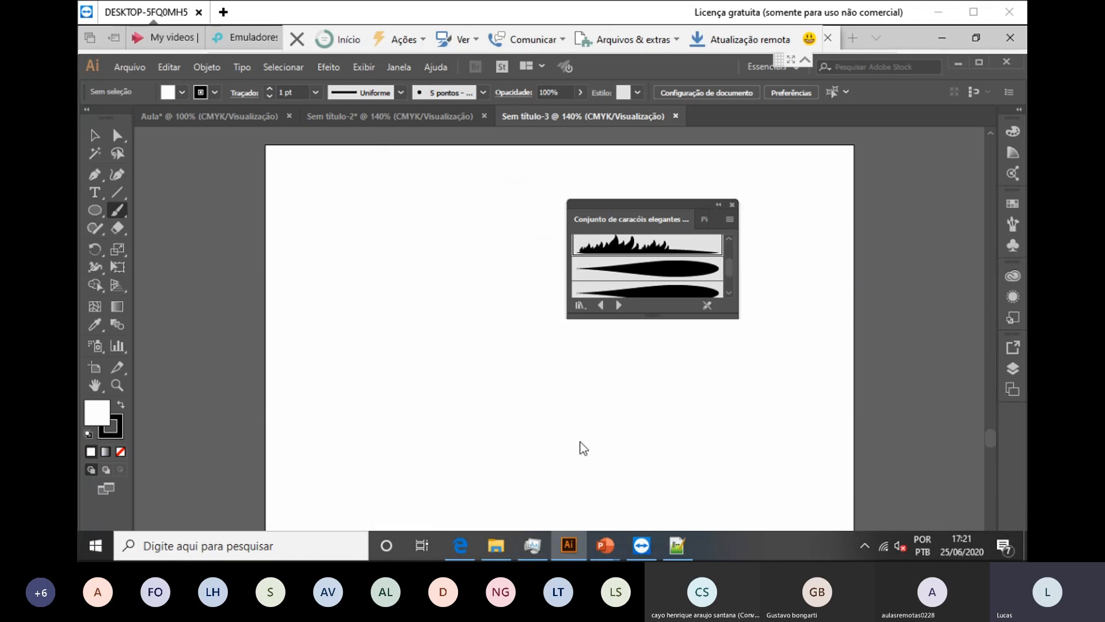
pyautogui.click(330, 498)
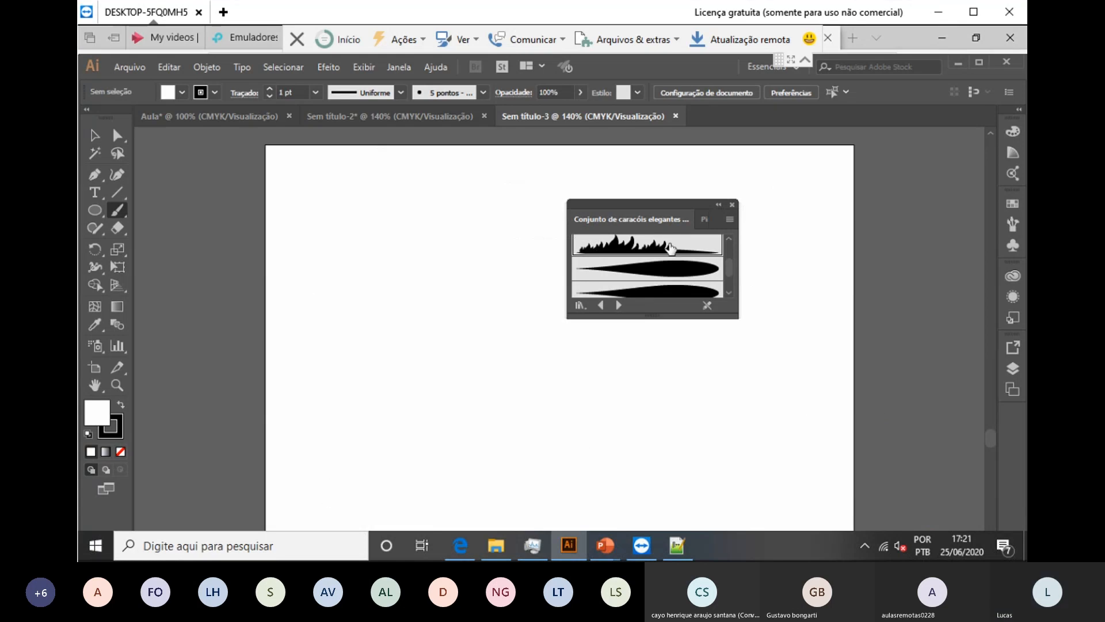
pyautogui.click(732, 206)
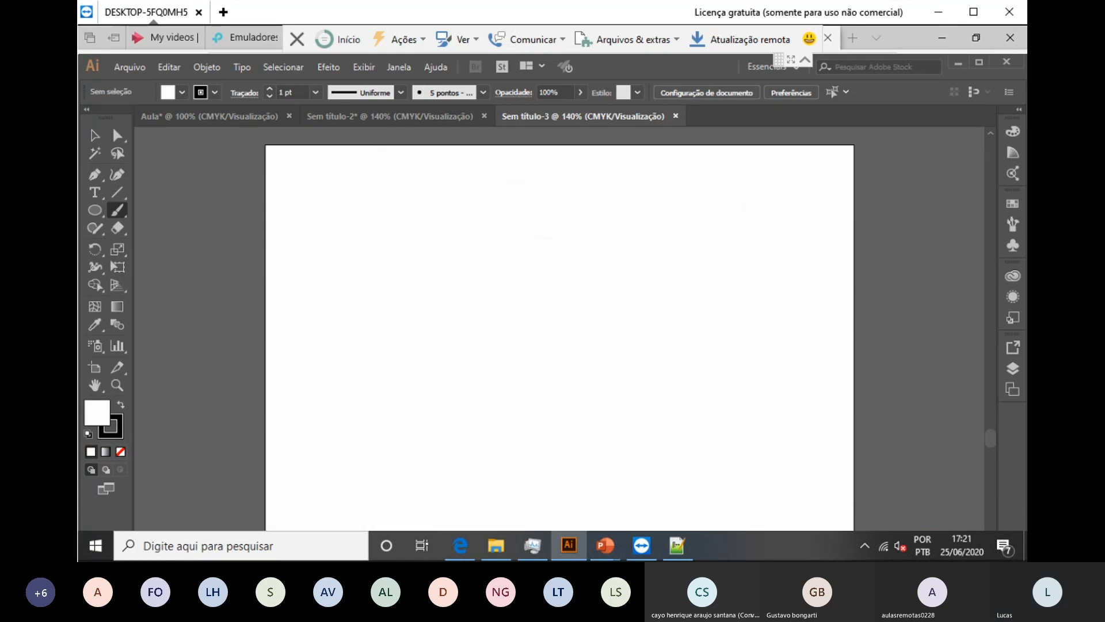
pyautogui.press('l')
# Step: Draw a large circle near the page centre, filled red with no outline
pyautogui.moveTo(403, 201); pyautogui.dragTo(688, 469)
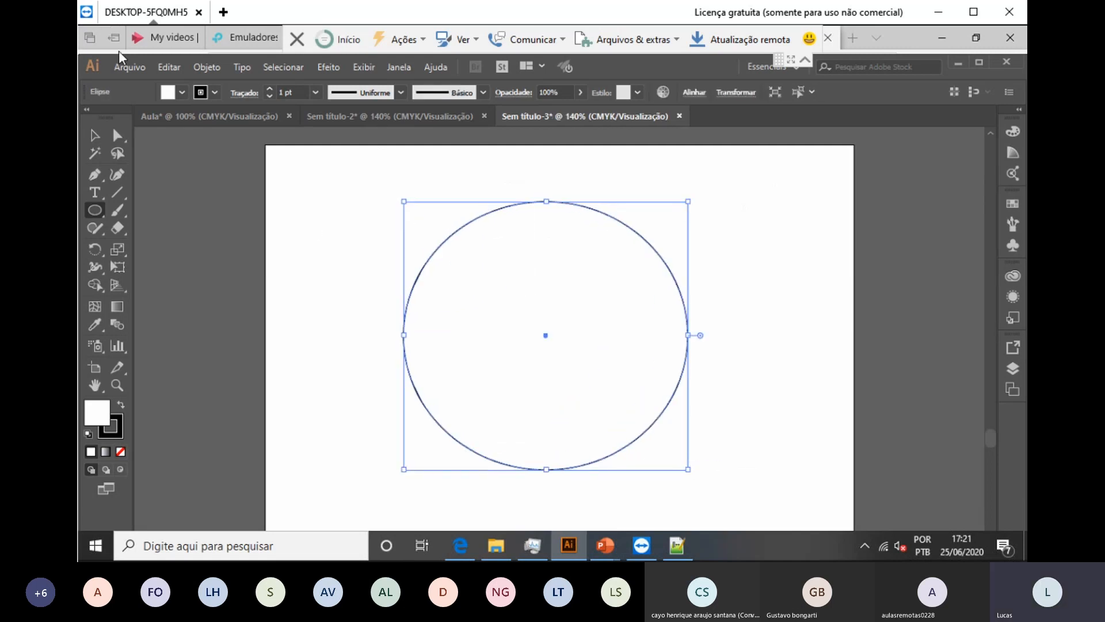
pyautogui.click(182, 92)
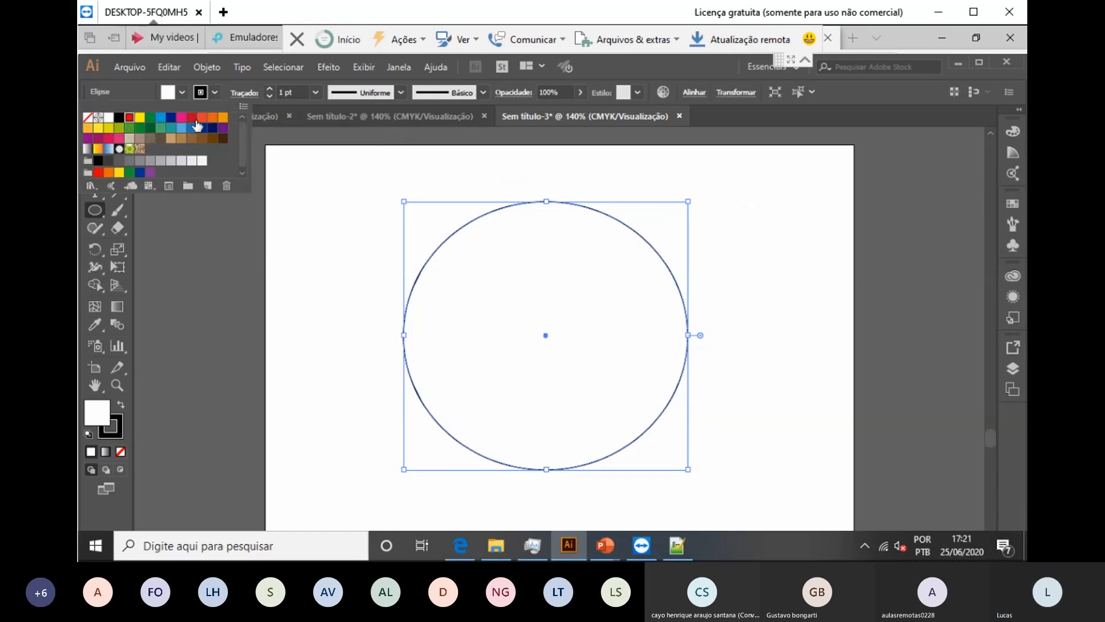
pyautogui.click(129, 117)
pyautogui.click(216, 92)
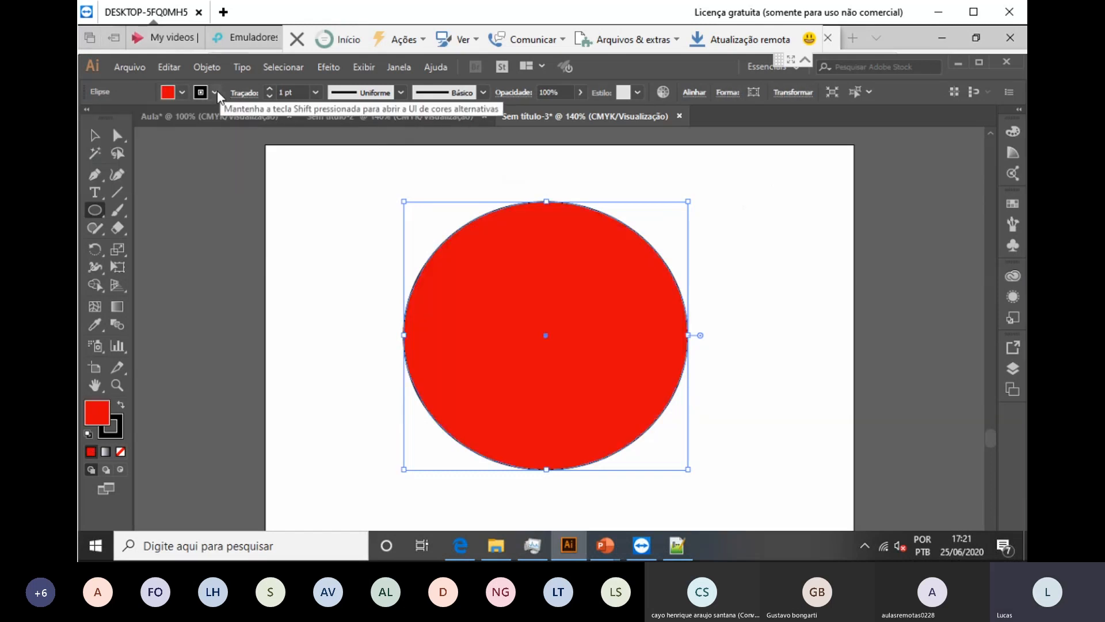
pyautogui.click(215, 92)
pyautogui.click(88, 117)
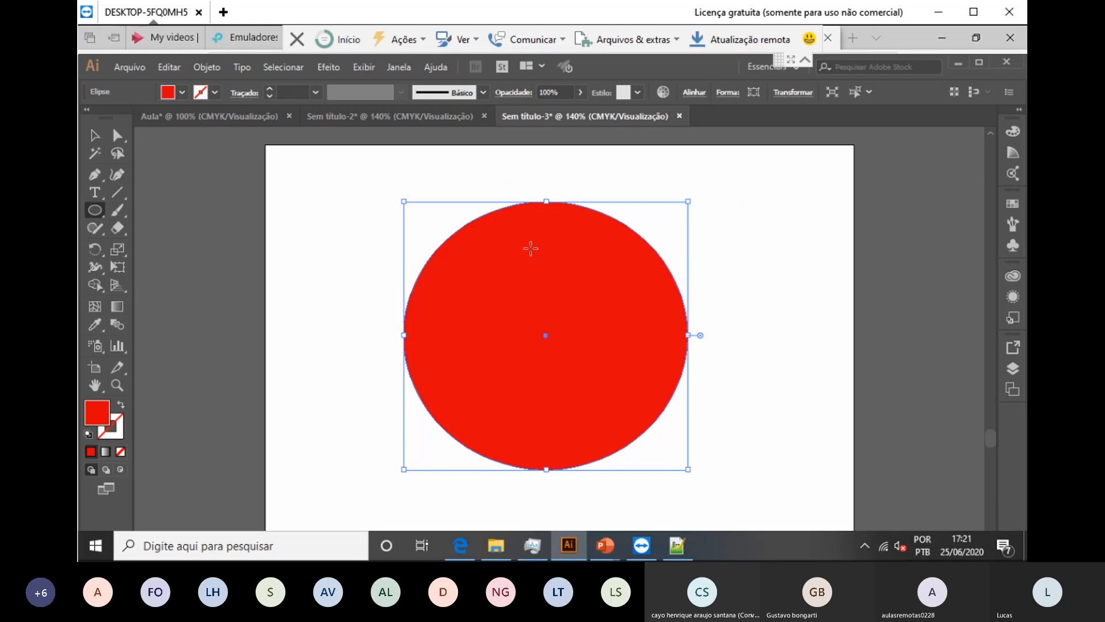
# Step: Place a copy of the circle slightly to the right and fill it dark blue
pyautogui.press('v')
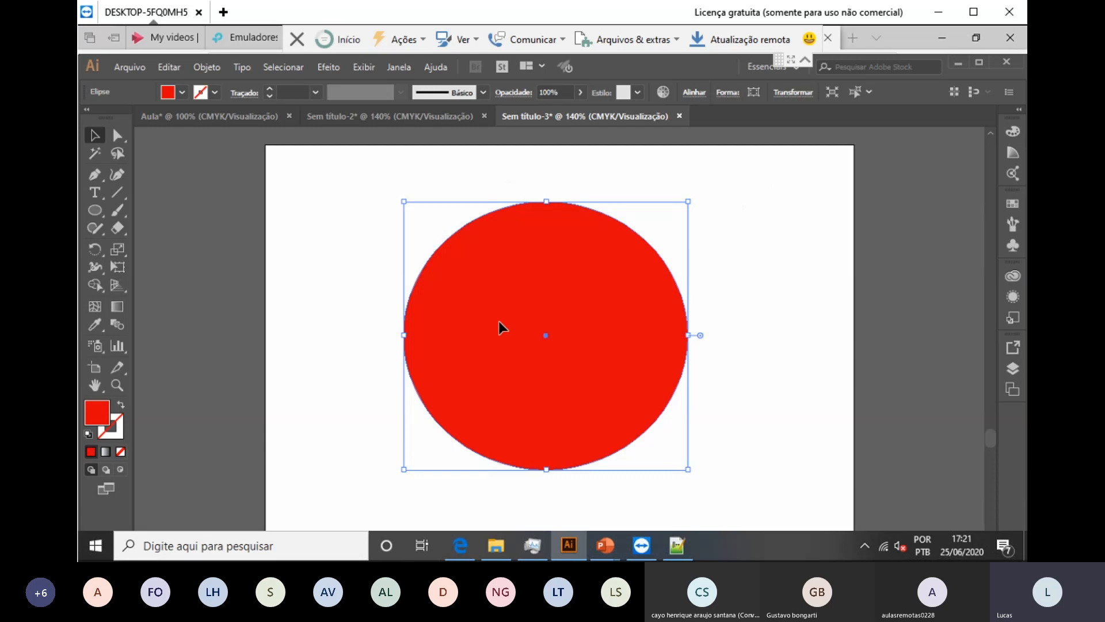
pyautogui.moveTo(498, 322); pyautogui.dragTo(571, 313)
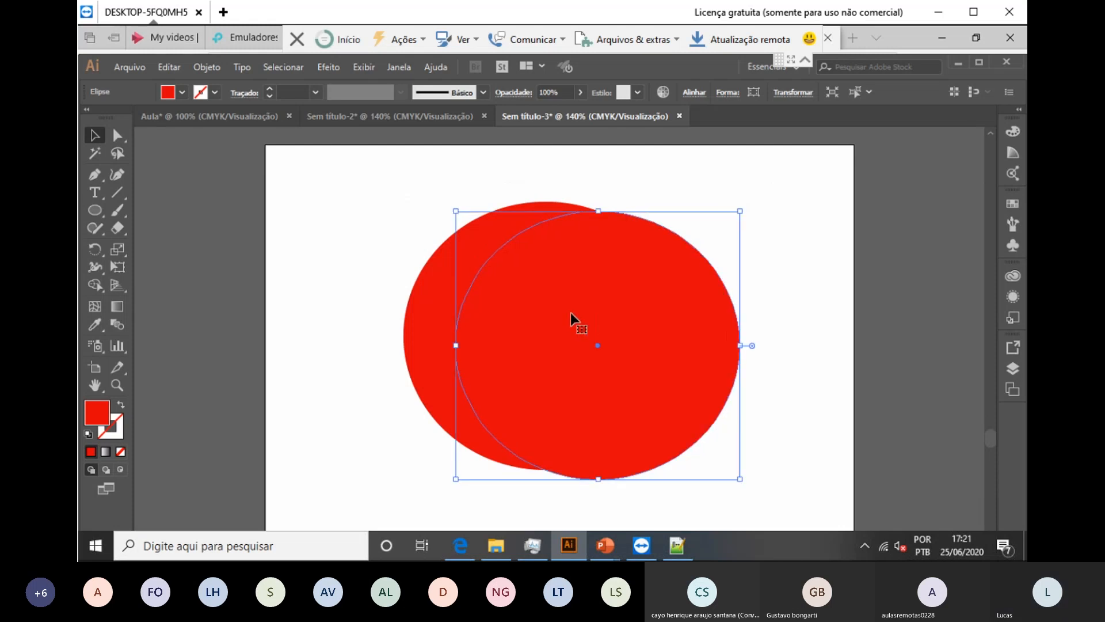
pyautogui.click(181, 92)
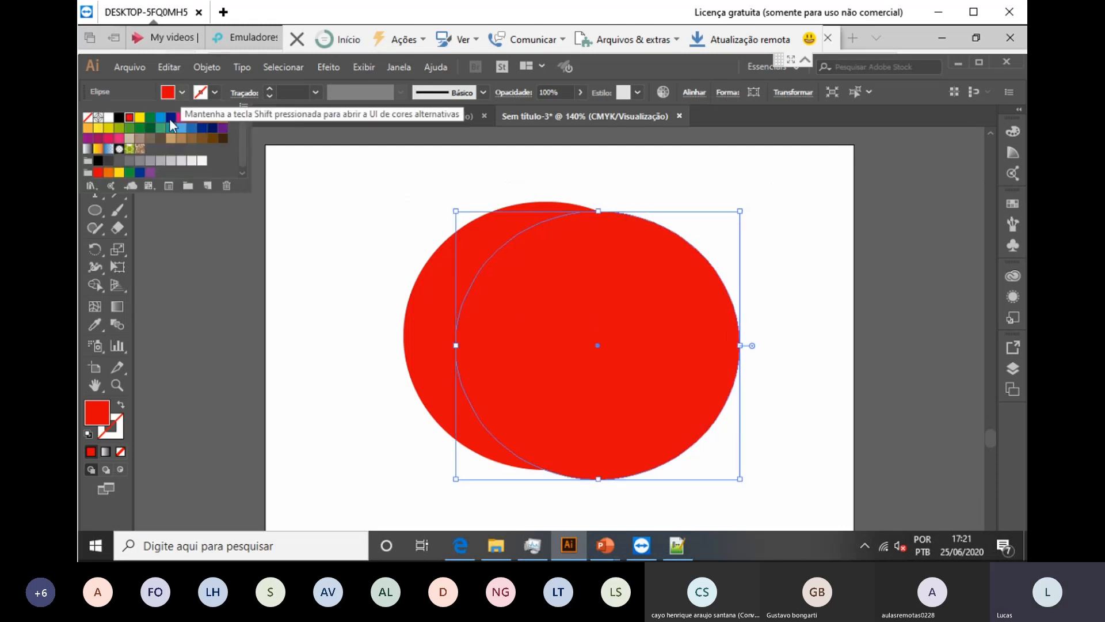
pyautogui.click(170, 118)
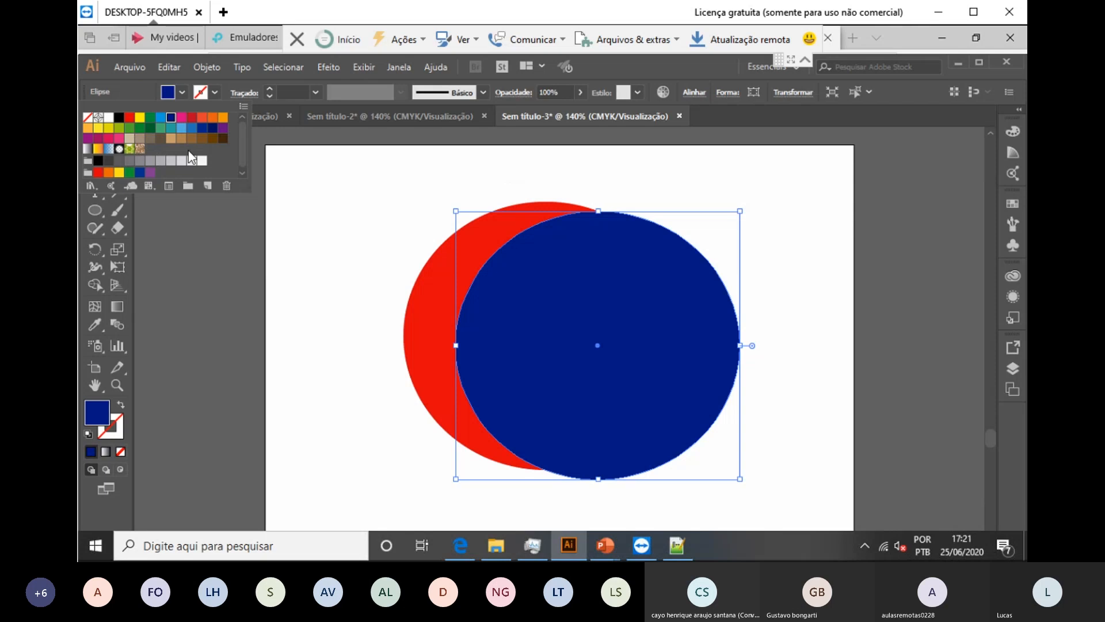
pyautogui.click(390, 236)
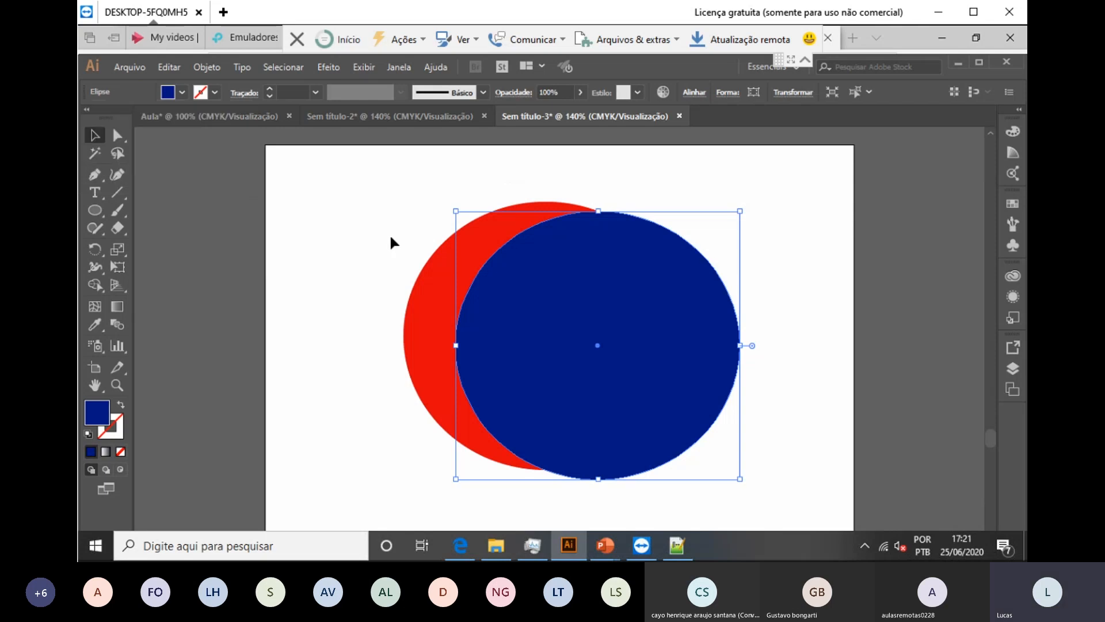
# Step: Select both circles and subtract the blue one with Pathfinder Minus Front
pyautogui.moveTo(403, 202); pyautogui.dragTo(638, 474)
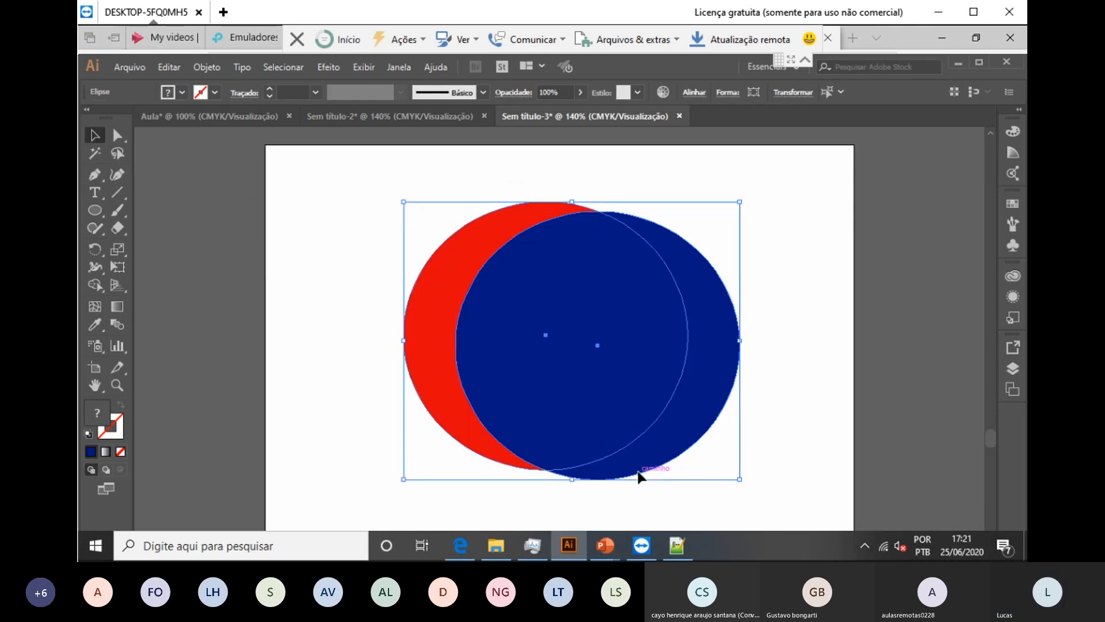
pyautogui.click(398, 68)
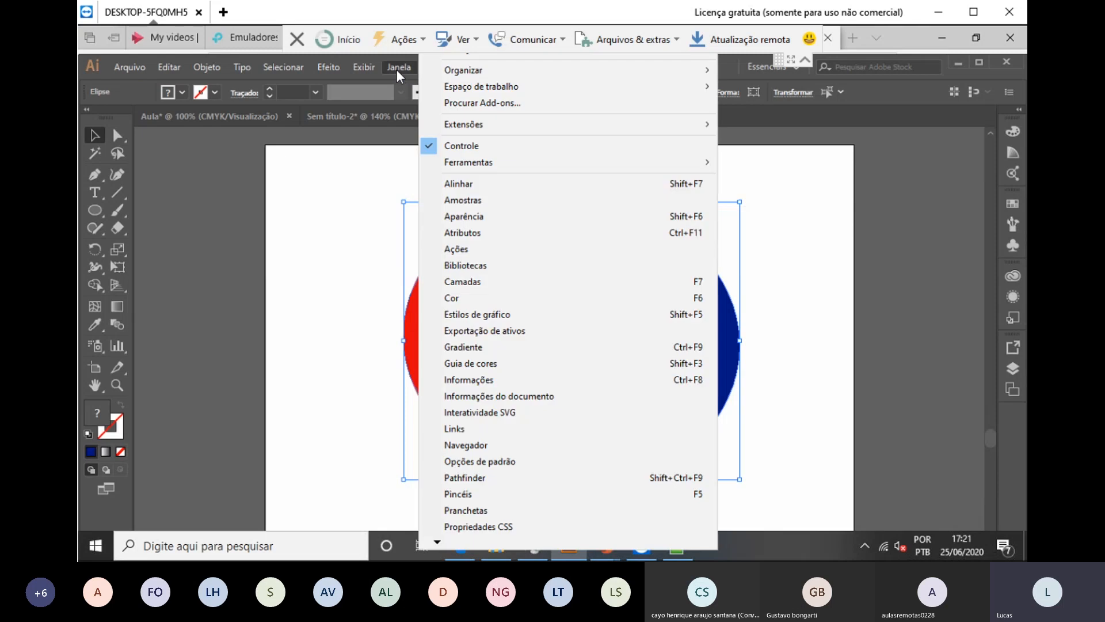
pyautogui.click(467, 478)
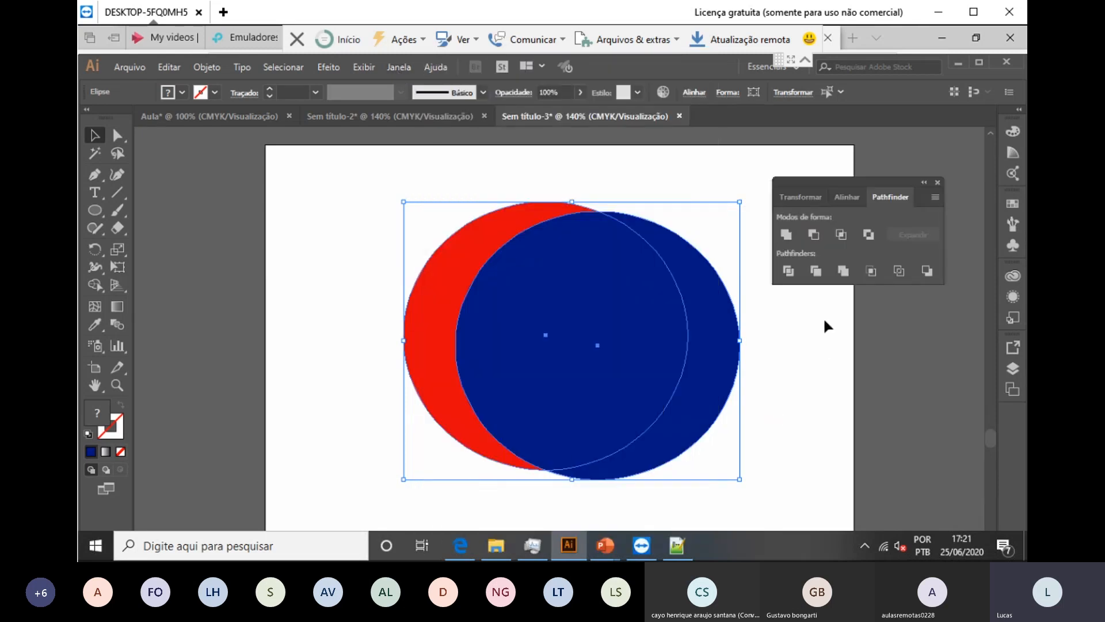
pyautogui.click(813, 233)
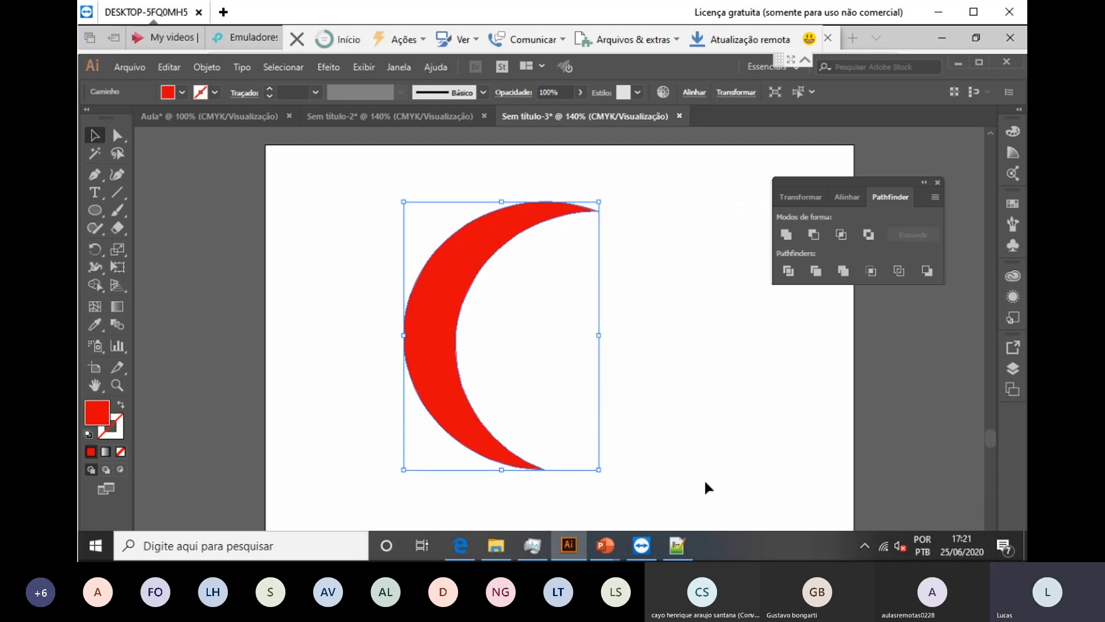
# Step: Copy the crescent to the right, then rotate and move it to start forming a ring
pyautogui.moveTo(464, 295); pyautogui.dragTo(523, 297)
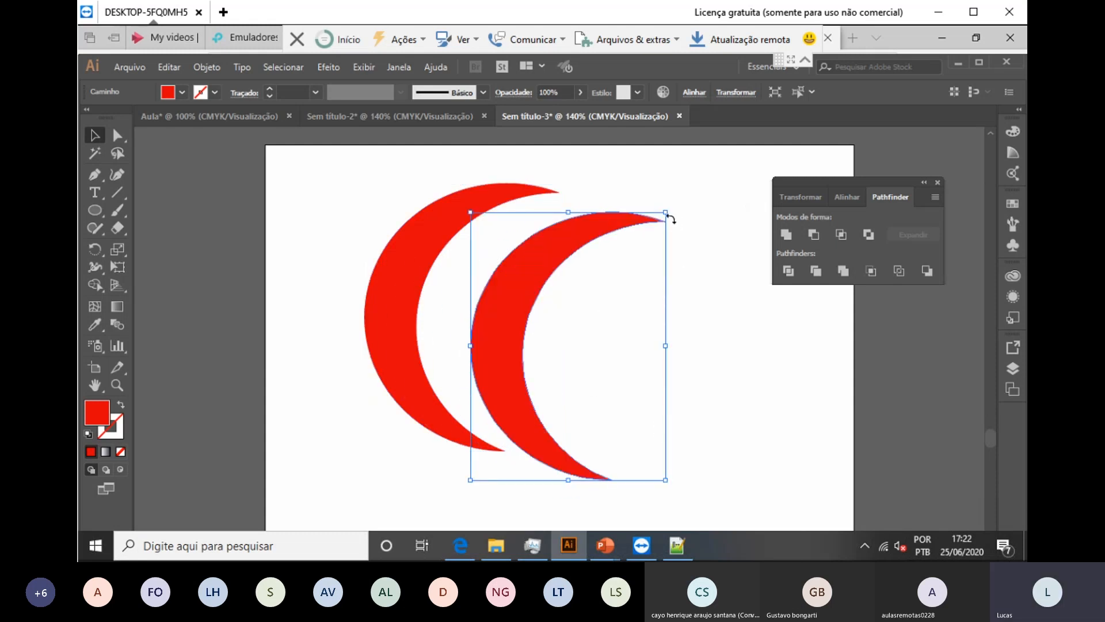
pyautogui.moveTo(671, 198); pyautogui.dragTo(479, 214)
pyautogui.click(640, 226)
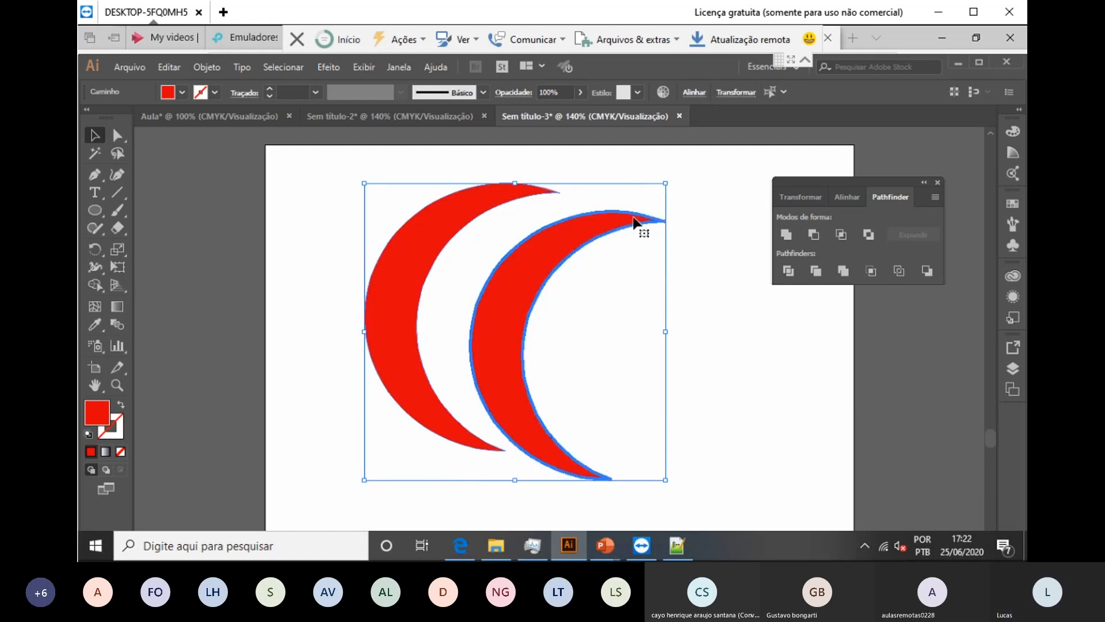
pyautogui.click(725, 290)
pyautogui.click(644, 222)
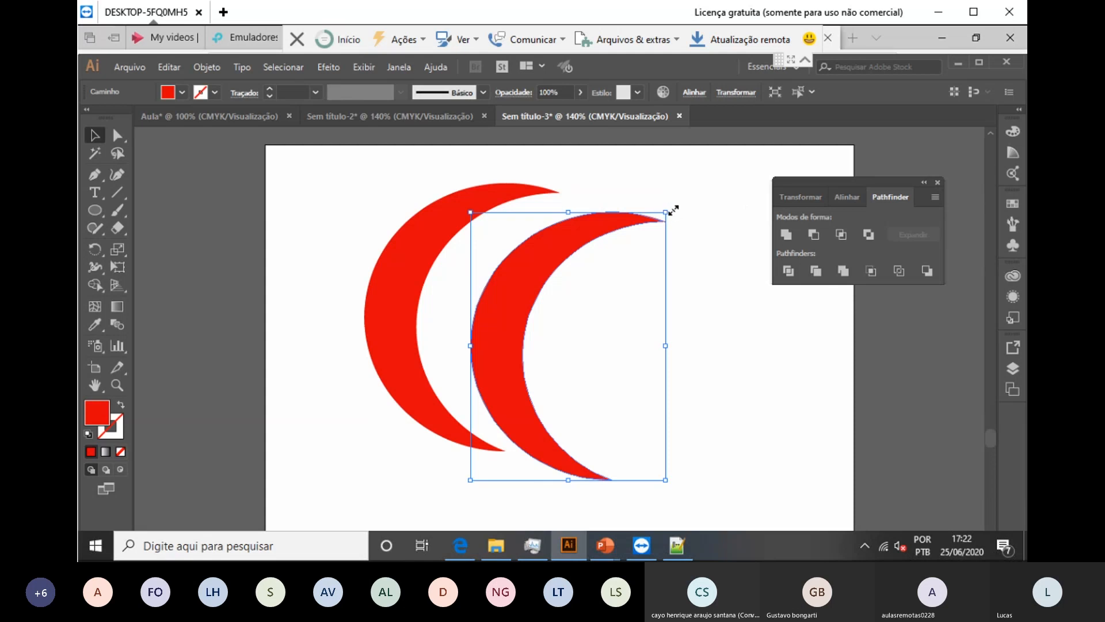
pyautogui.moveTo(671, 207); pyautogui.dragTo(266, 522)
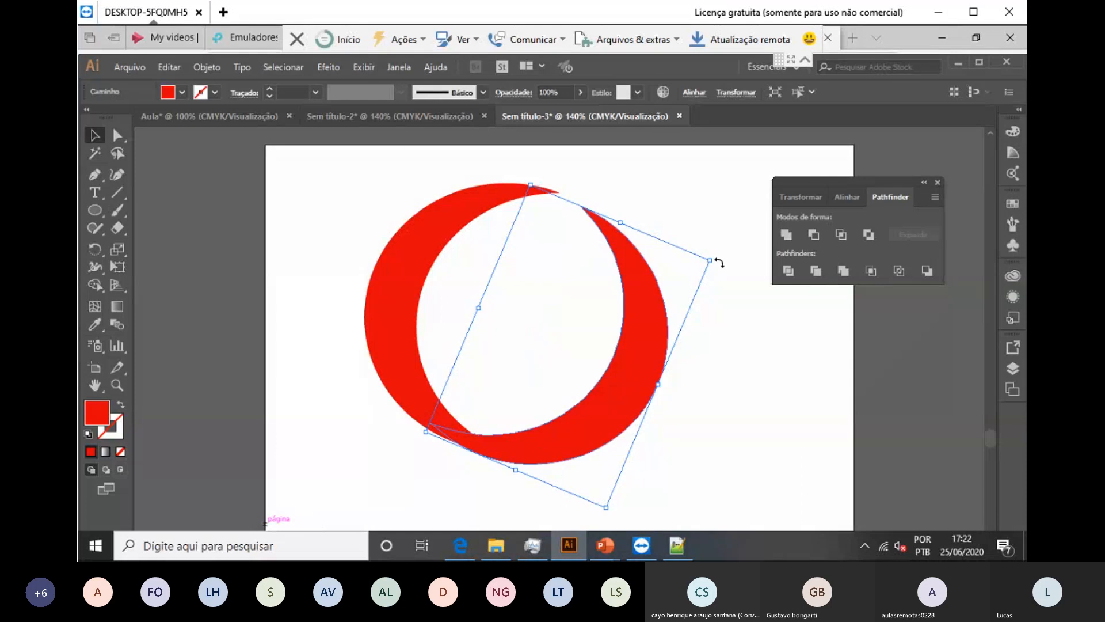
pyautogui.moveTo(713, 255); pyautogui.dragTo(646, 198)
pyautogui.moveTo(636, 304); pyautogui.dragTo(636, 267)
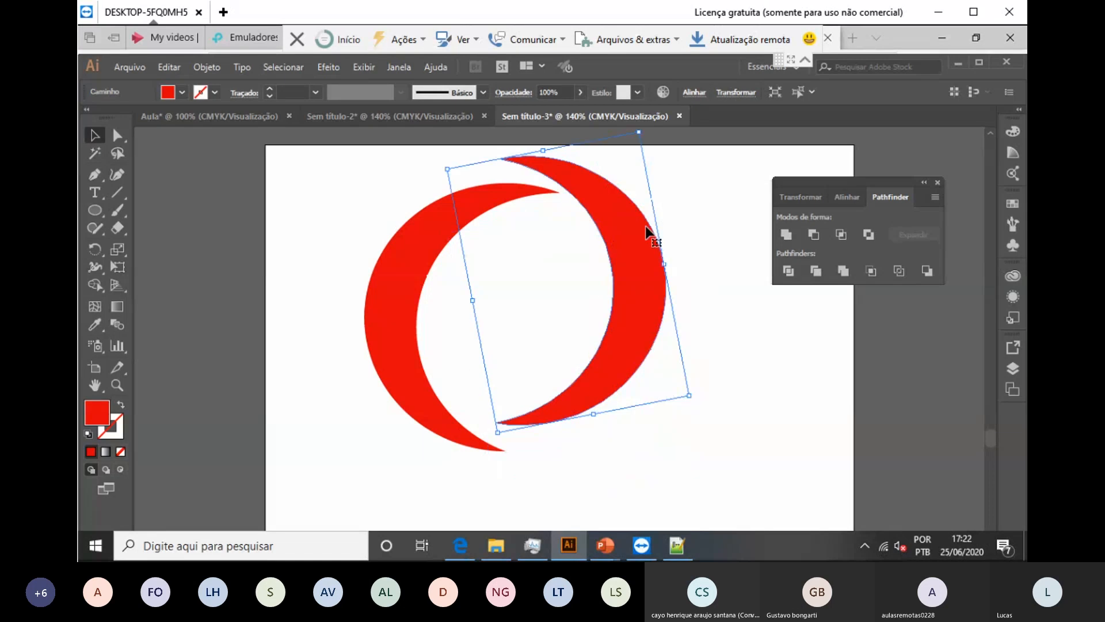
pyautogui.moveTo(695, 398); pyautogui.dragTo(714, 362)
pyautogui.moveTo(639, 317); pyautogui.dragTo(647, 297)
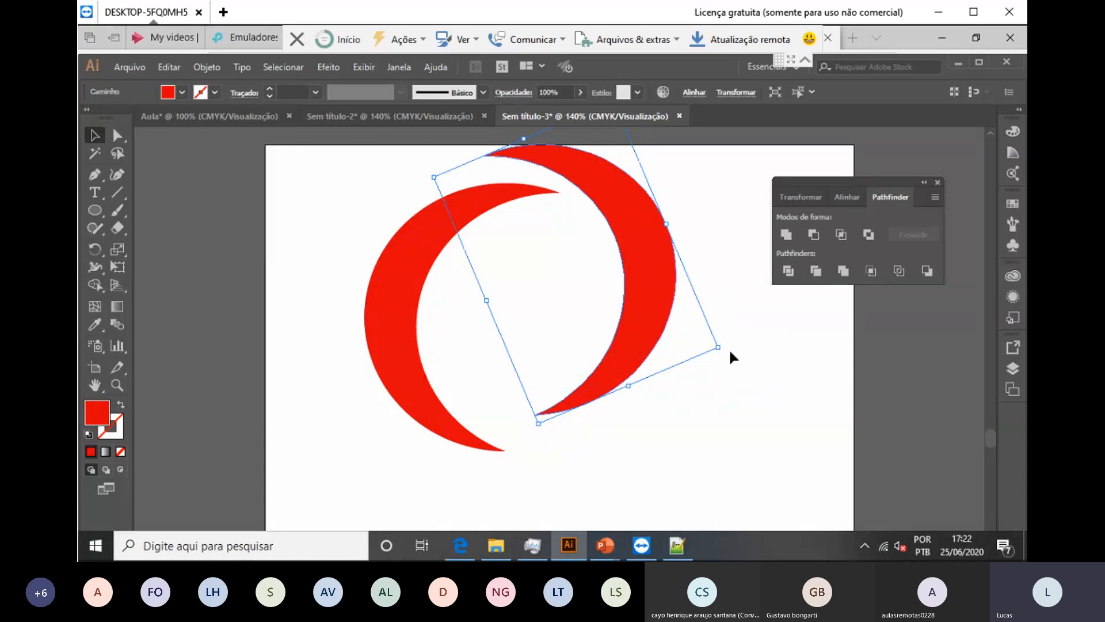
pyautogui.moveTo(726, 354); pyautogui.dragTo(752, 309)
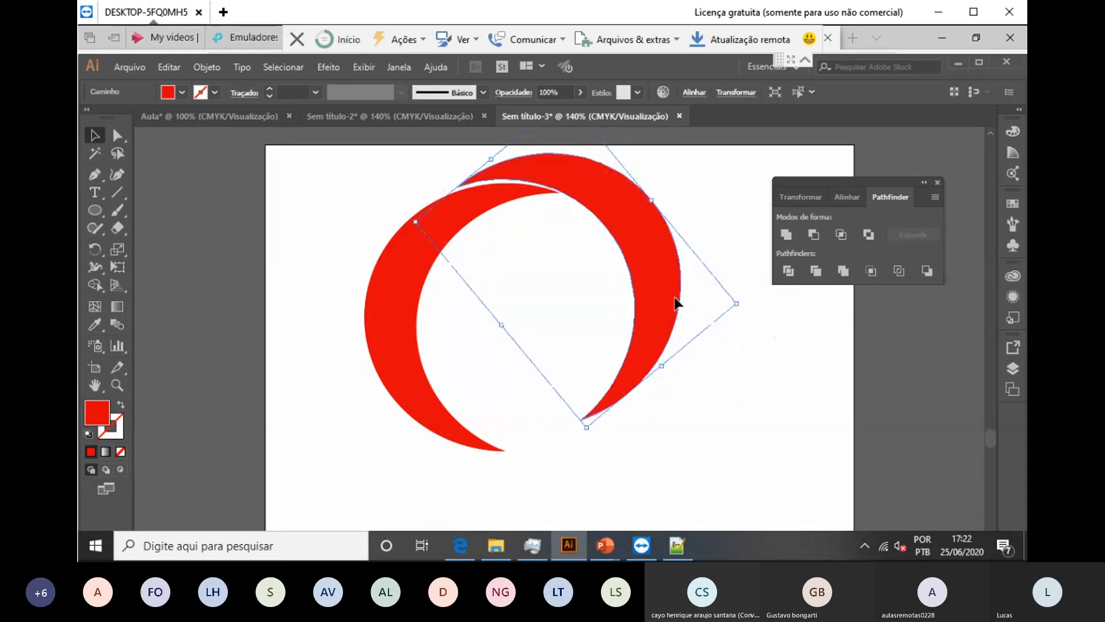
pyautogui.click(756, 428)
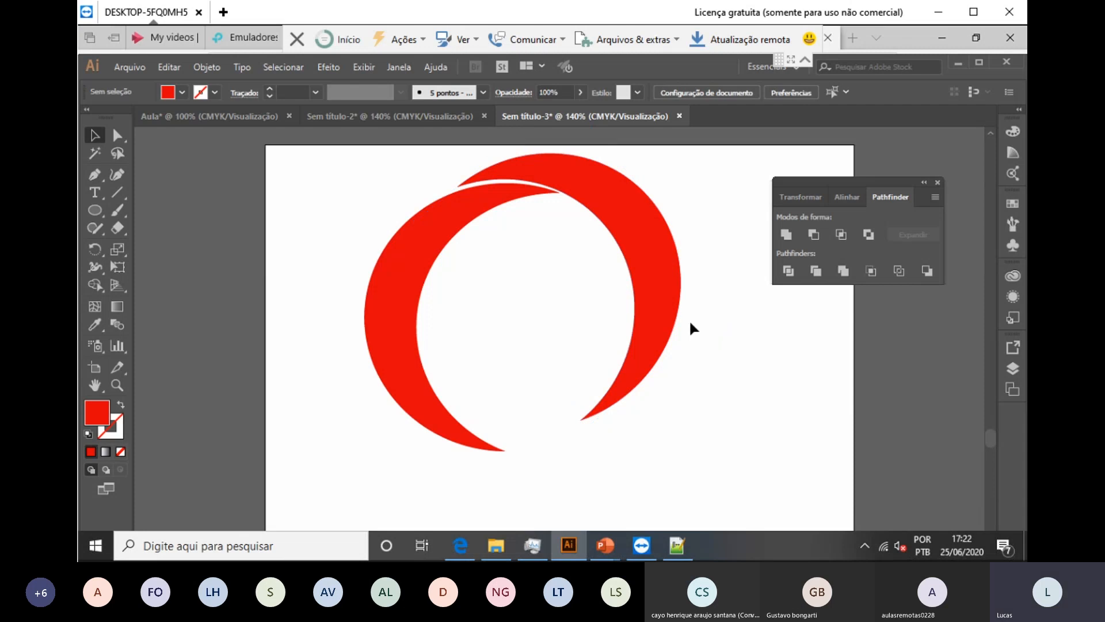
# Step: Move a crescent copy down and rotate it to close the ring's bottom right
pyautogui.click(656, 271)
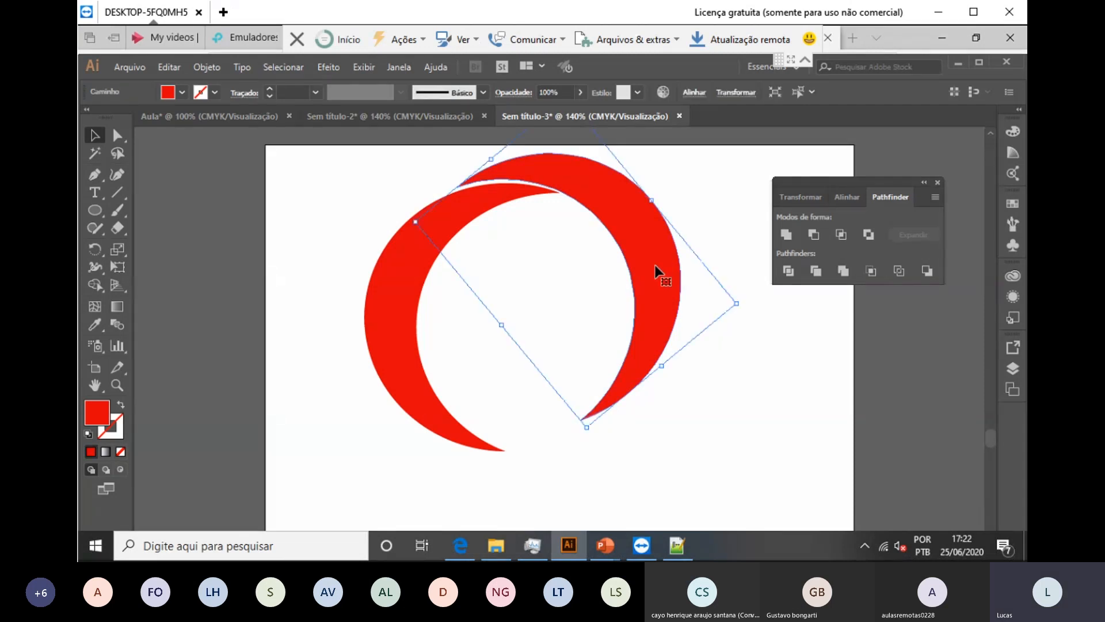
pyautogui.moveTo(656, 270); pyautogui.dragTo(662, 381)
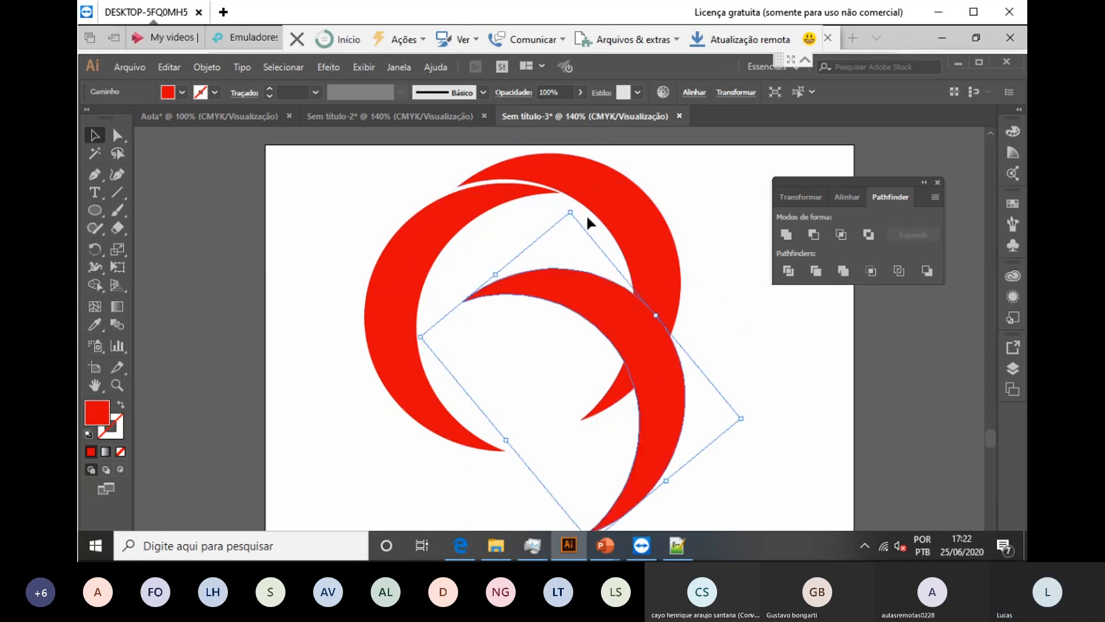
pyautogui.moveTo(570, 205); pyautogui.dragTo(758, 410)
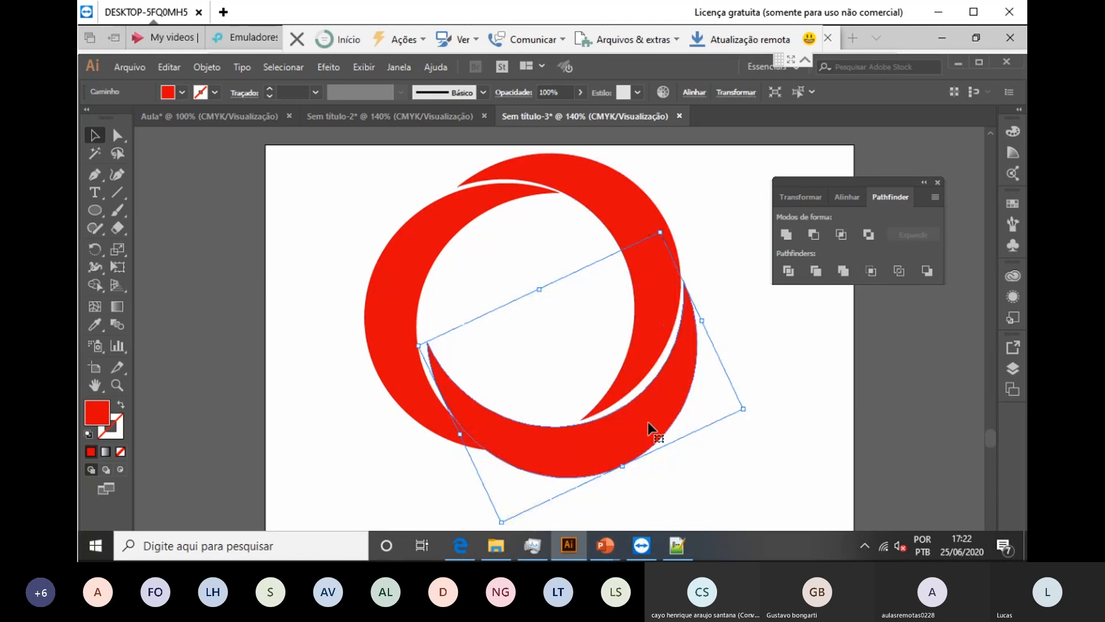
pyautogui.moveTo(647, 422); pyautogui.dragTo(677, 406)
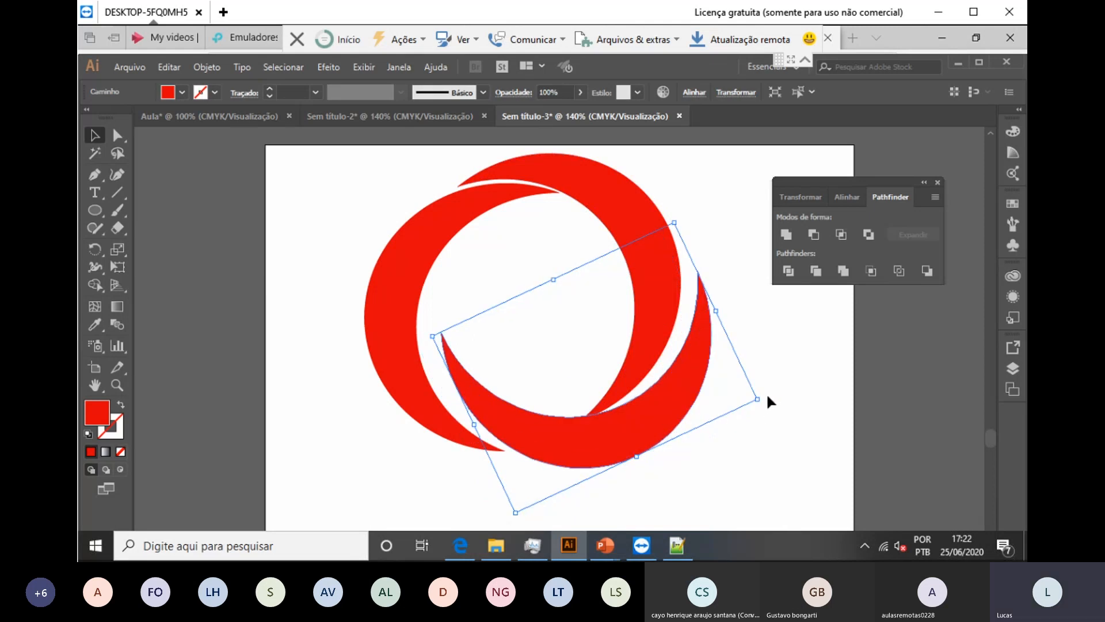
pyautogui.moveTo(766, 394); pyautogui.dragTo(766, 369)
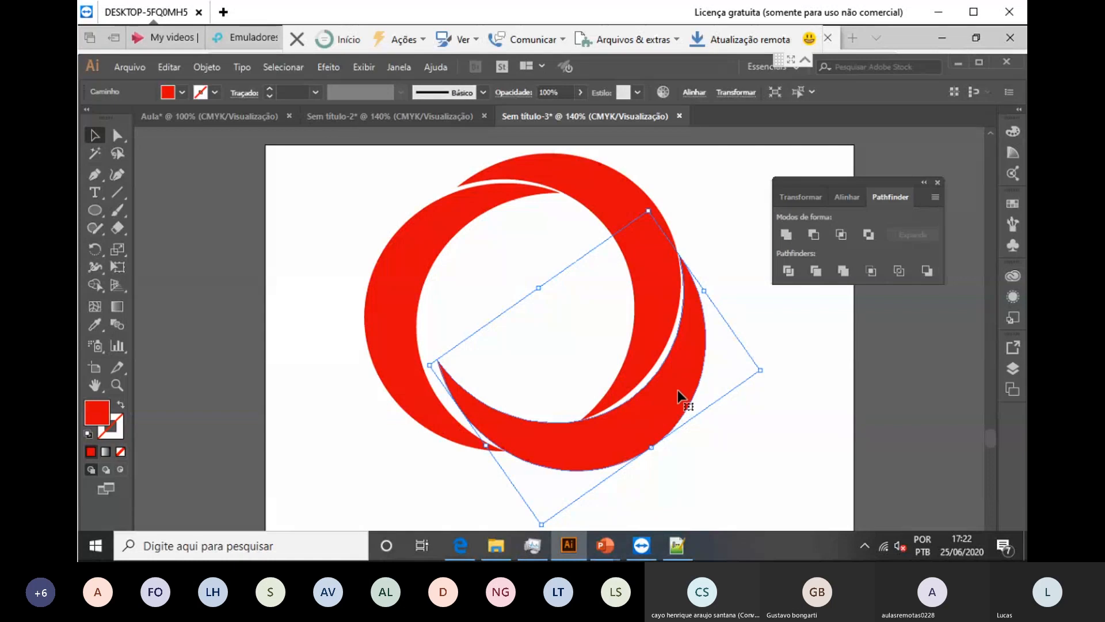
pyautogui.moveTo(682, 399)
pyautogui.mouseDown()
pyautogui.moveTo(685, 412)
pyautogui.moveTo(663, 391)
pyautogui.mouseUp()
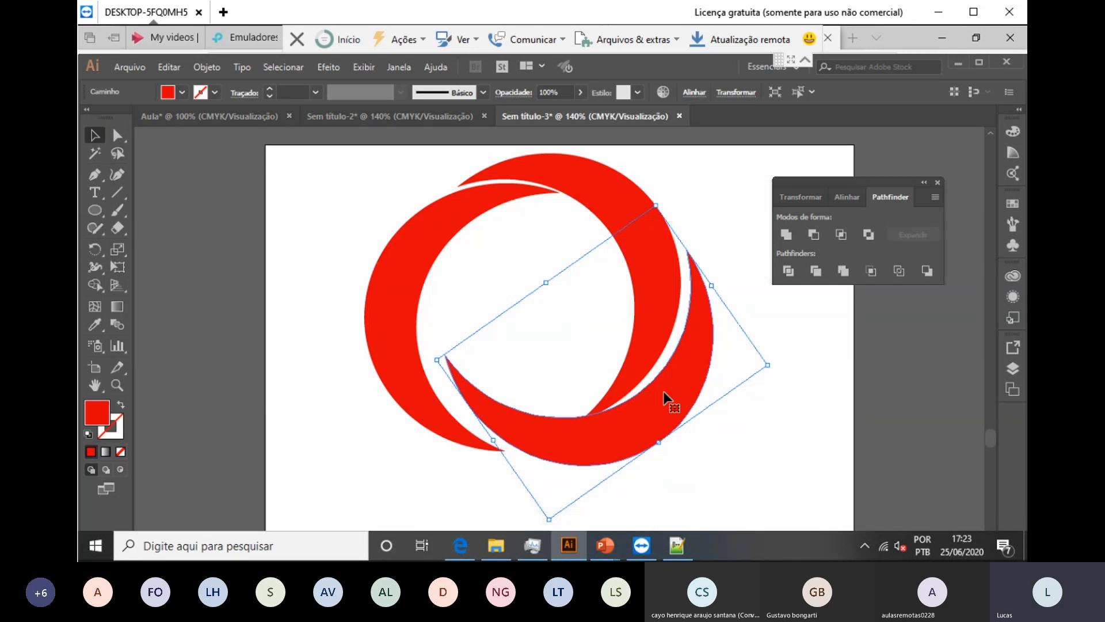
# Step: Fill the lower crescent orange and the upper right crescent blue
pyautogui.click(182, 92)
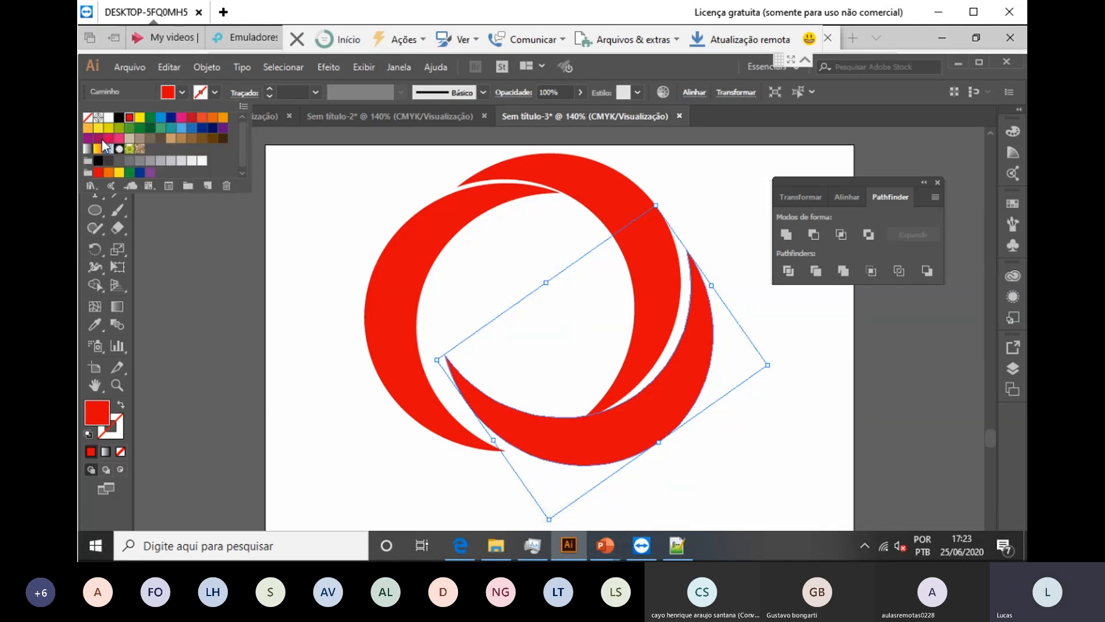
pyautogui.click(87, 127)
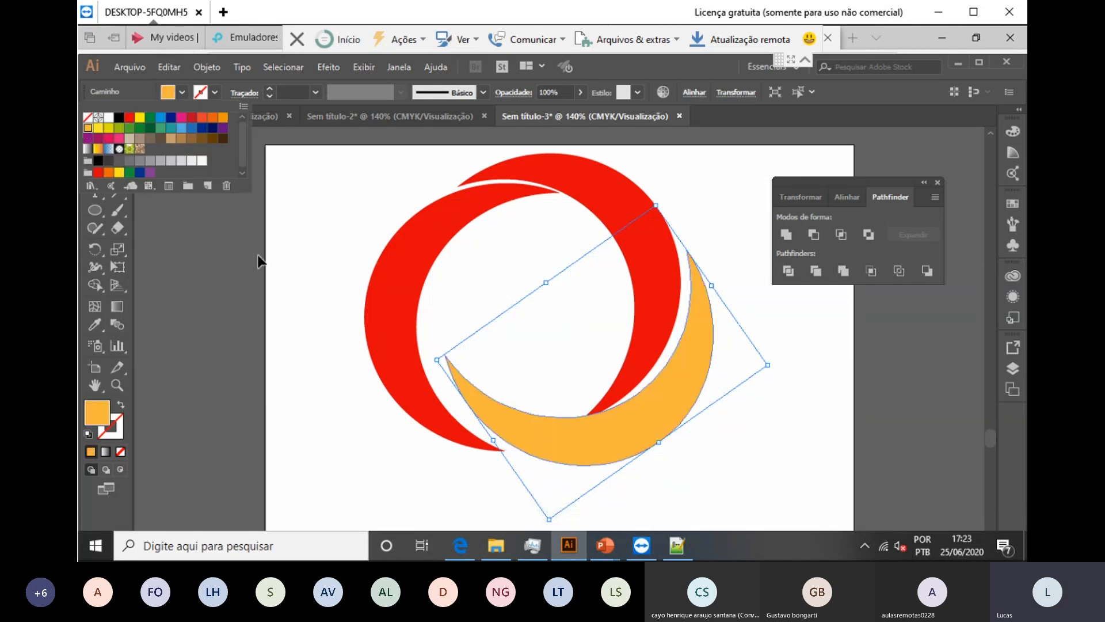
pyautogui.click(616, 175)
pyautogui.click(181, 92)
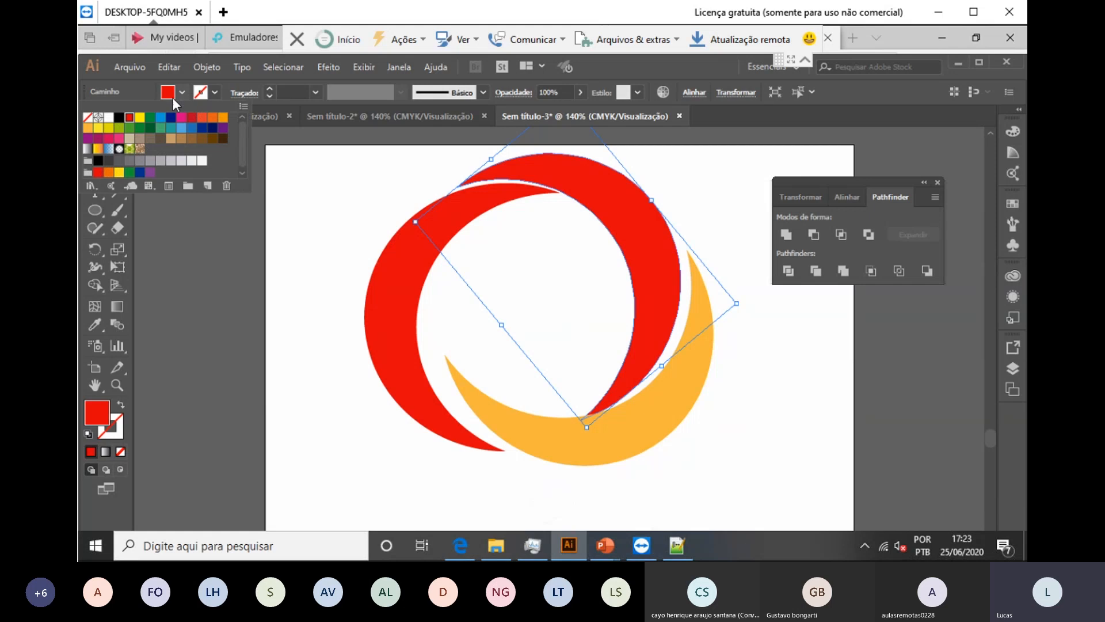
pyautogui.click(161, 117)
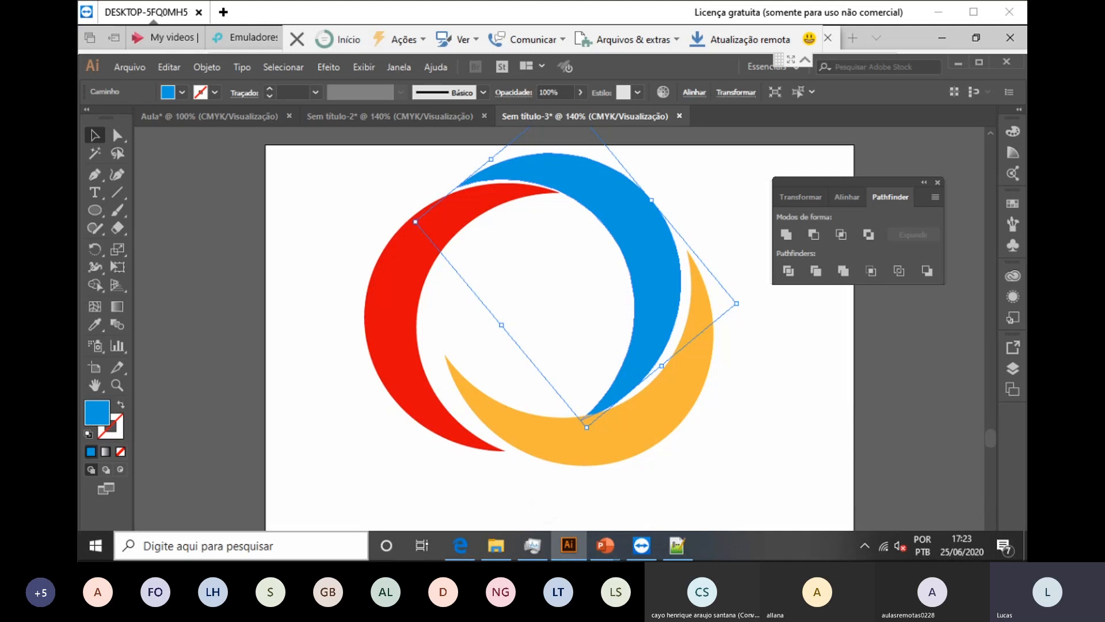
# Step: Nudge the orange crescent slightly down-left, then deselect it
pyautogui.click(631, 426)
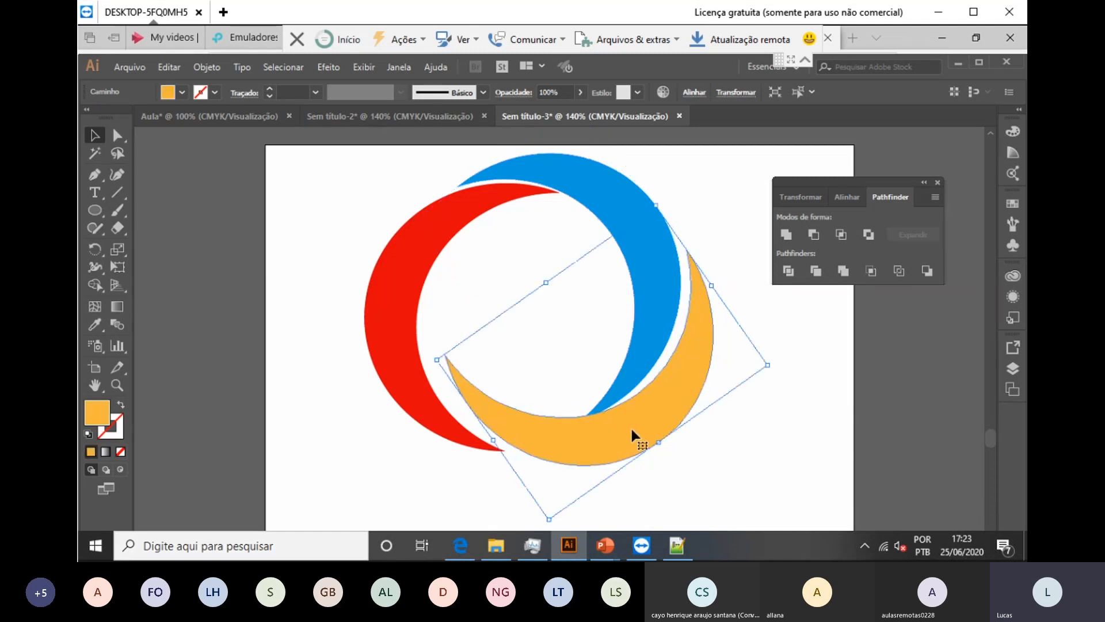
pyautogui.moveTo(622, 422); pyautogui.dragTo(618, 429)
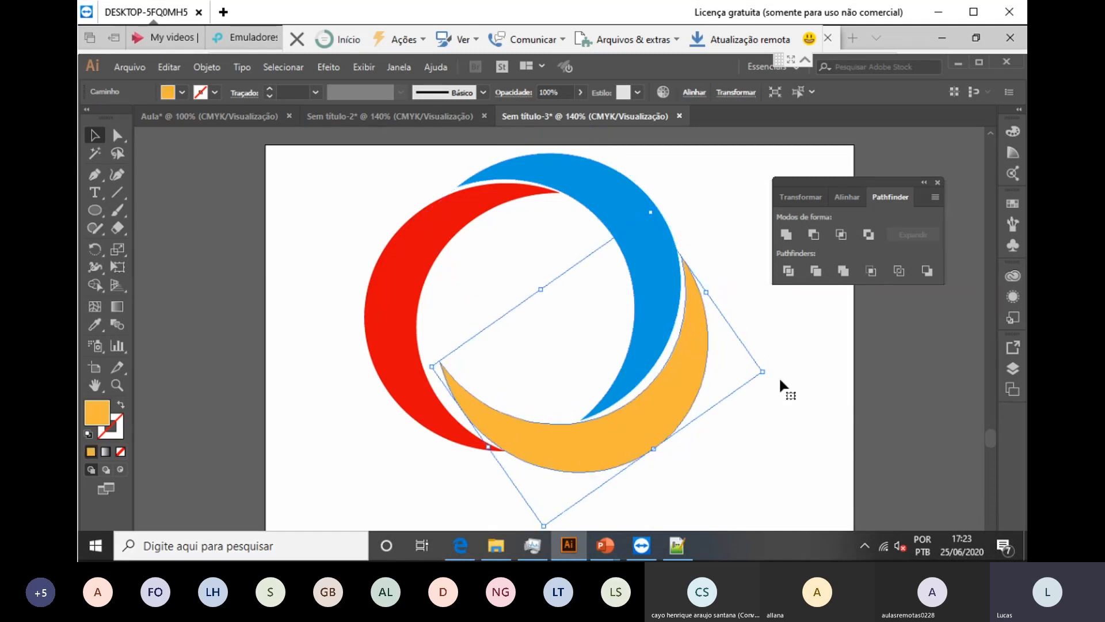
pyautogui.scroll(-2, 526, 395)
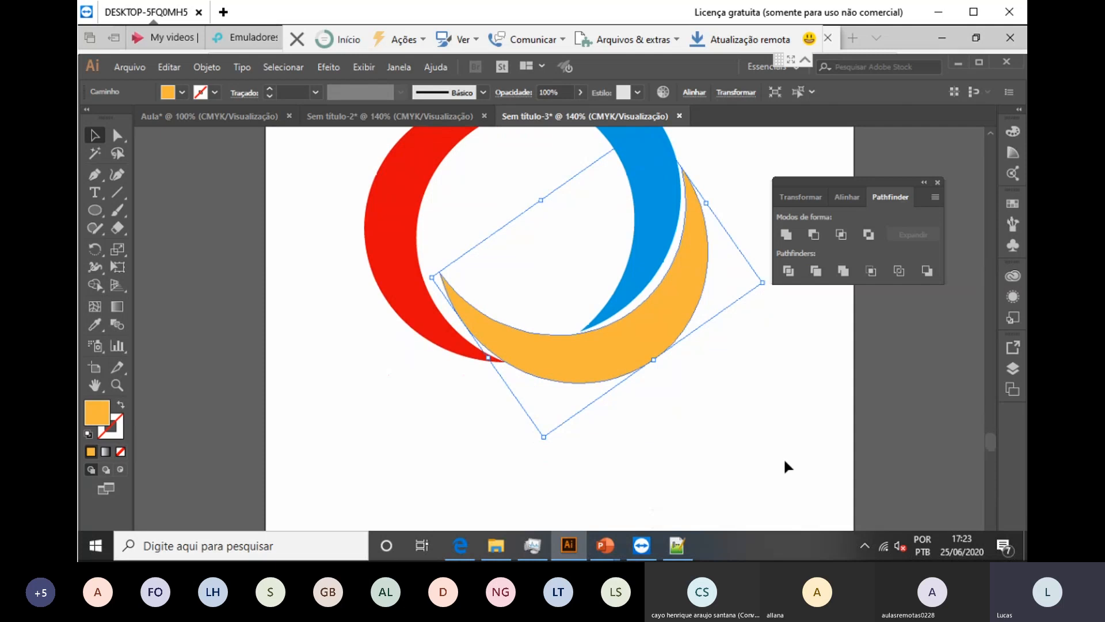
pyautogui.click(631, 402)
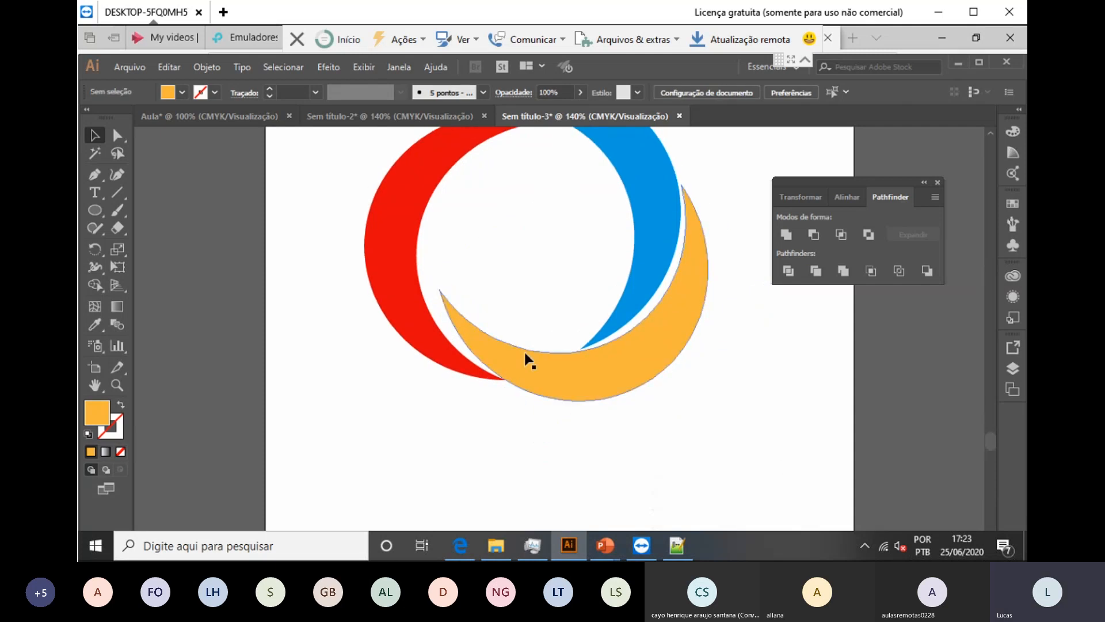
pyautogui.scroll(1, 602, 383)
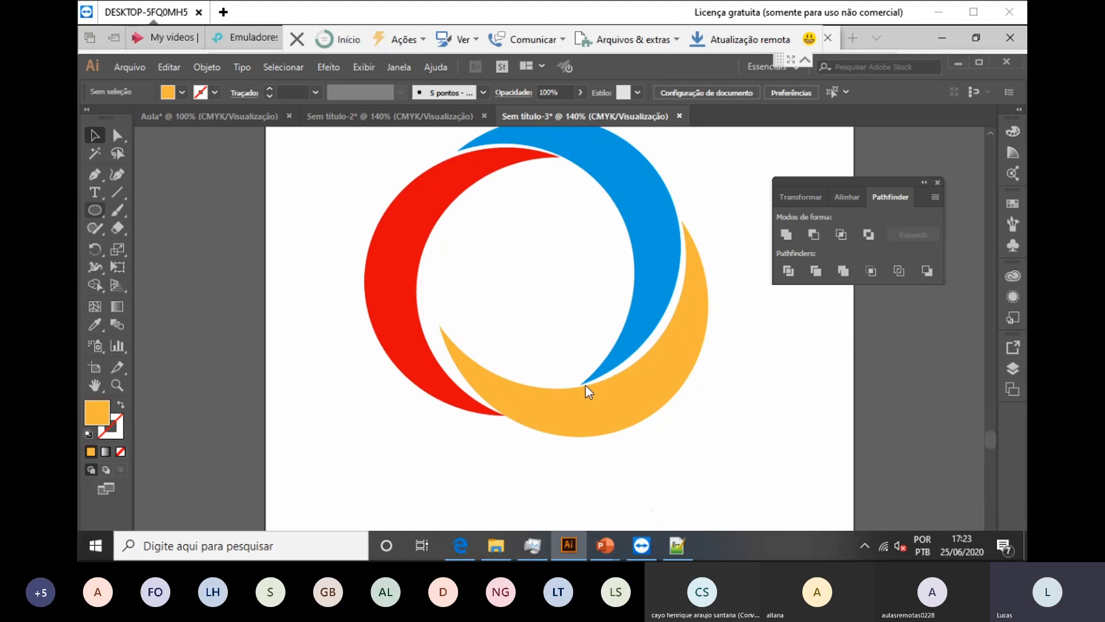
# Step: Type the word INOVA below the ring and select all of its text
pyautogui.press('t')
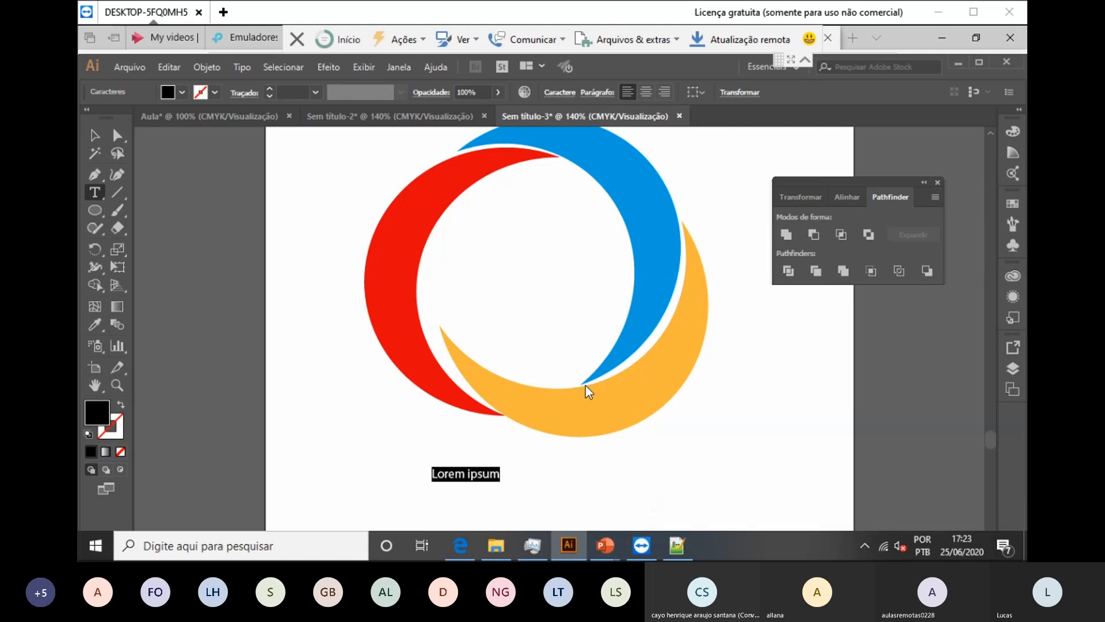
pyautogui.write('IO')
pyautogui.press('BackSpace')
pyautogui.write('NOVA')
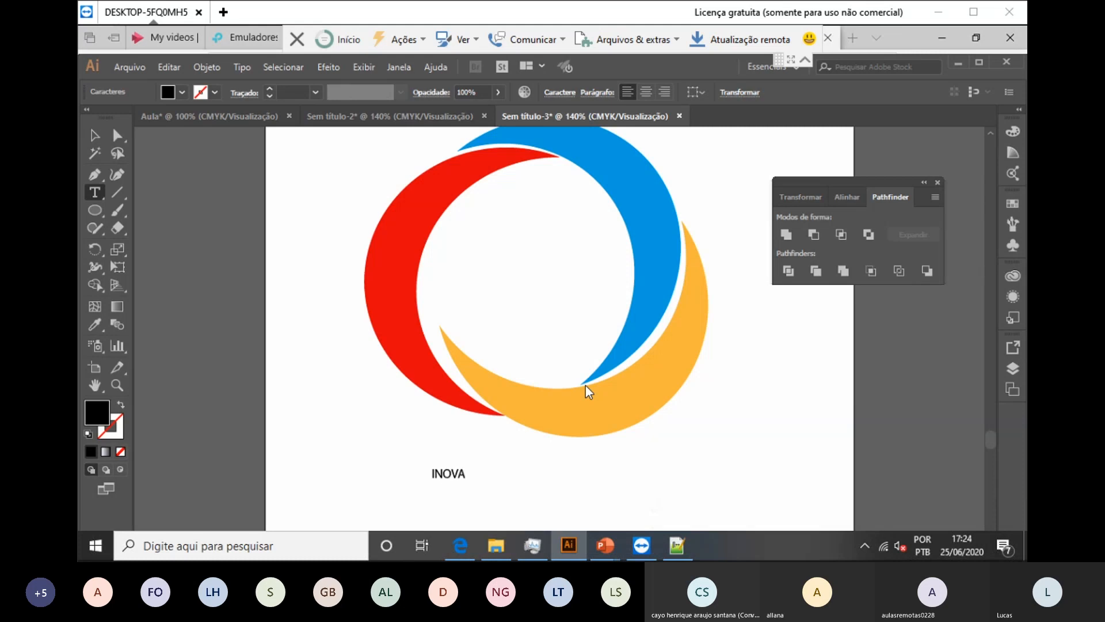
pyautogui.hotkey('ctrl', 'a')
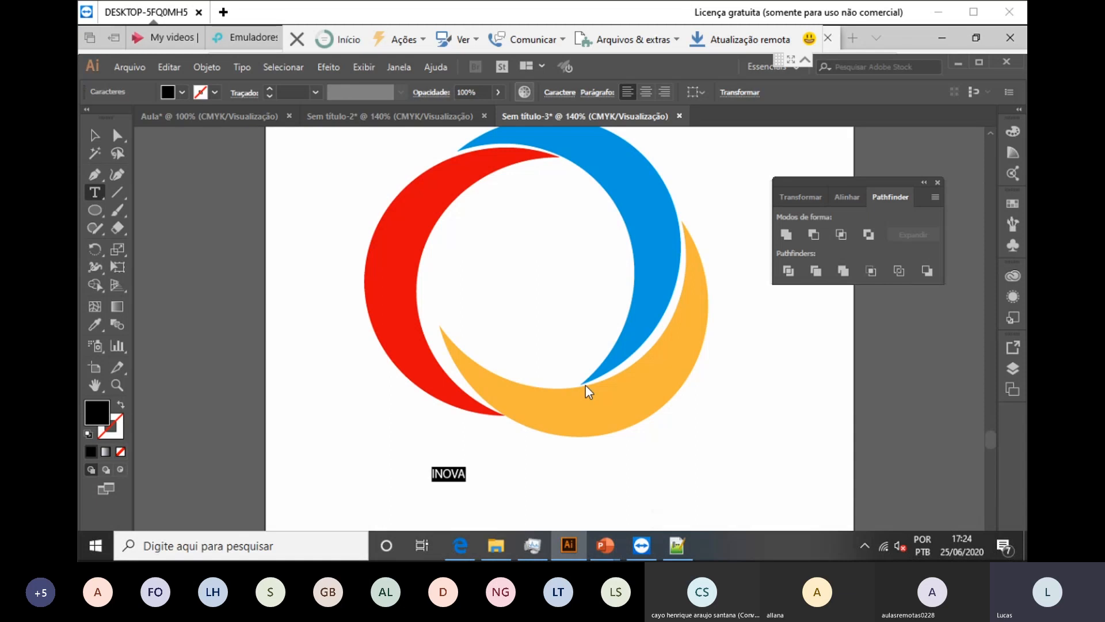
# Step: Set the INOVA text to Minion Pro at 87 pt
pyautogui.click(559, 92)
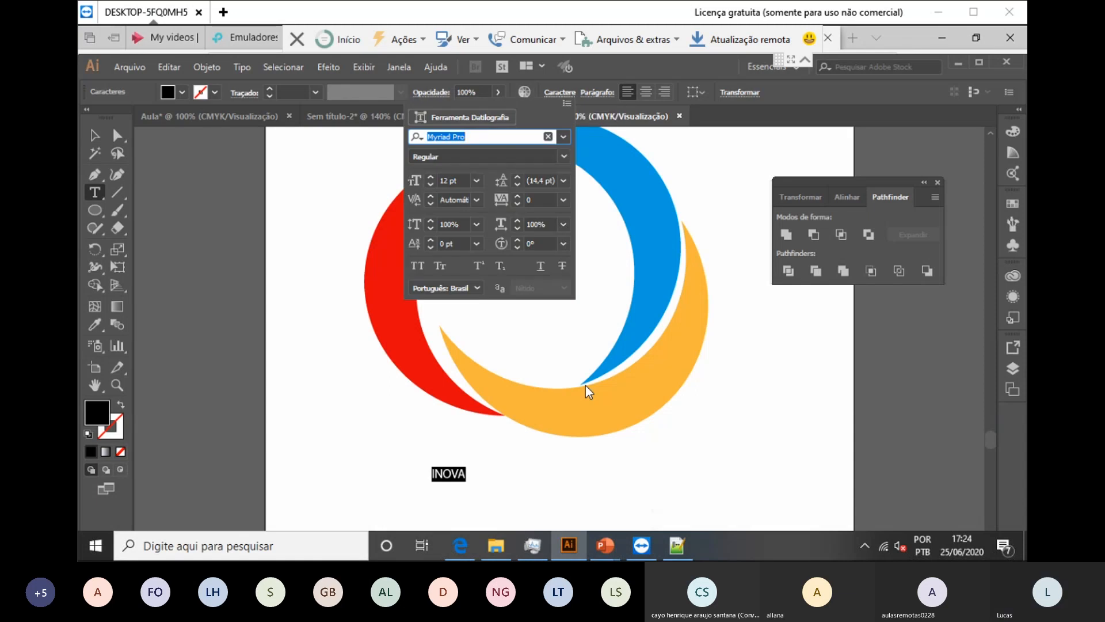
pyautogui.click(563, 137)
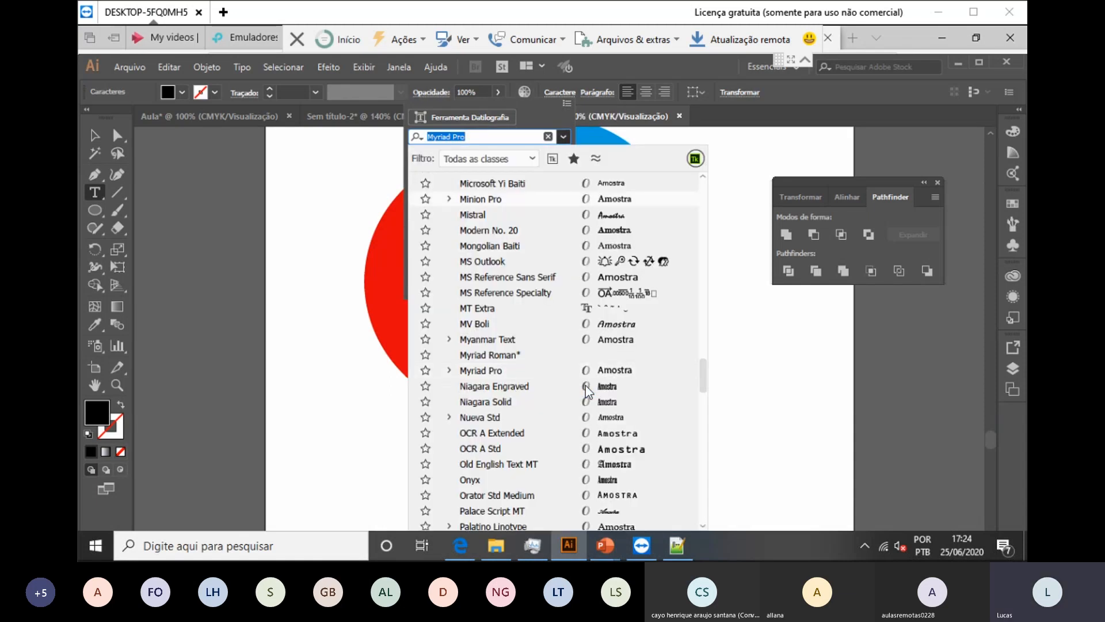
pyautogui.click(481, 199)
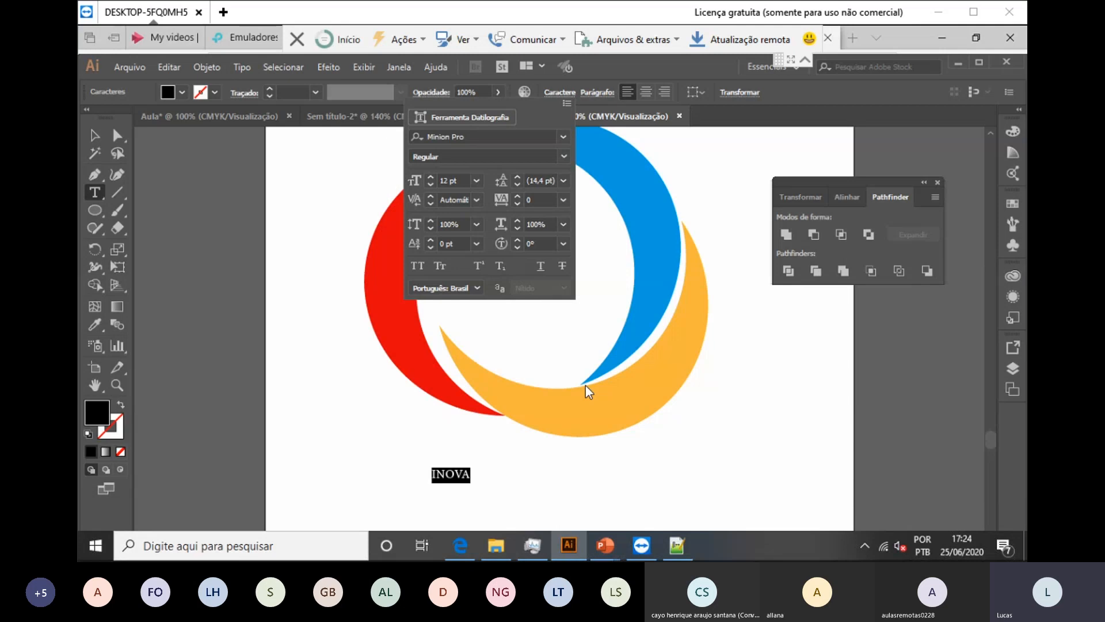
pyautogui.click(430, 177)
pyautogui.tripleClick(430, 177)
pyautogui.doubleClick(430, 177)
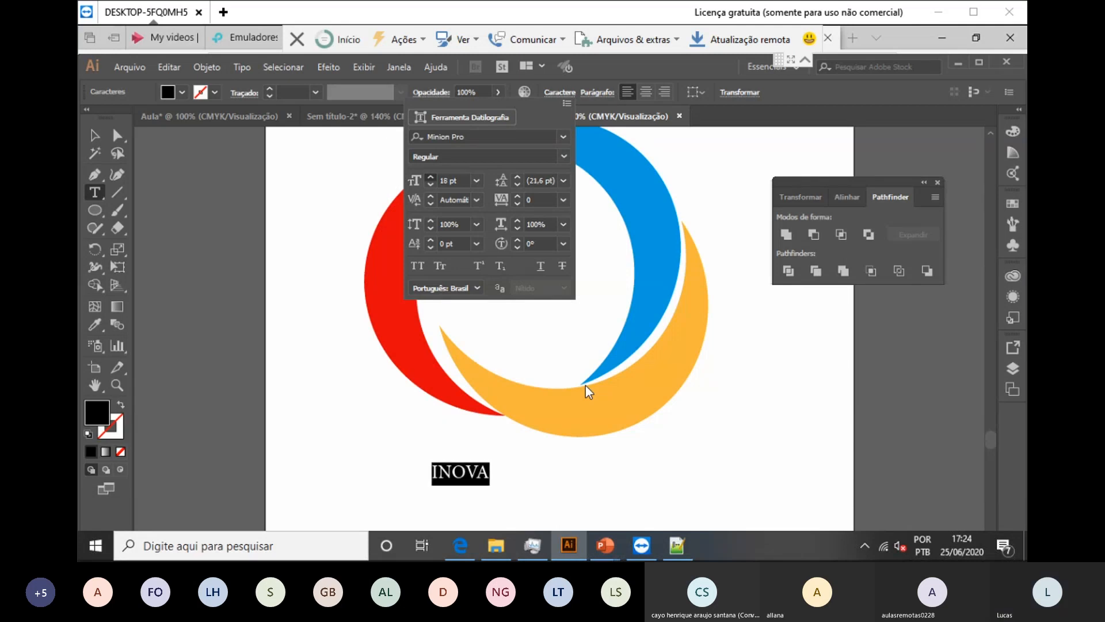
pyautogui.tripleClick(430, 177)
pyautogui.tripleClick(430, 177)
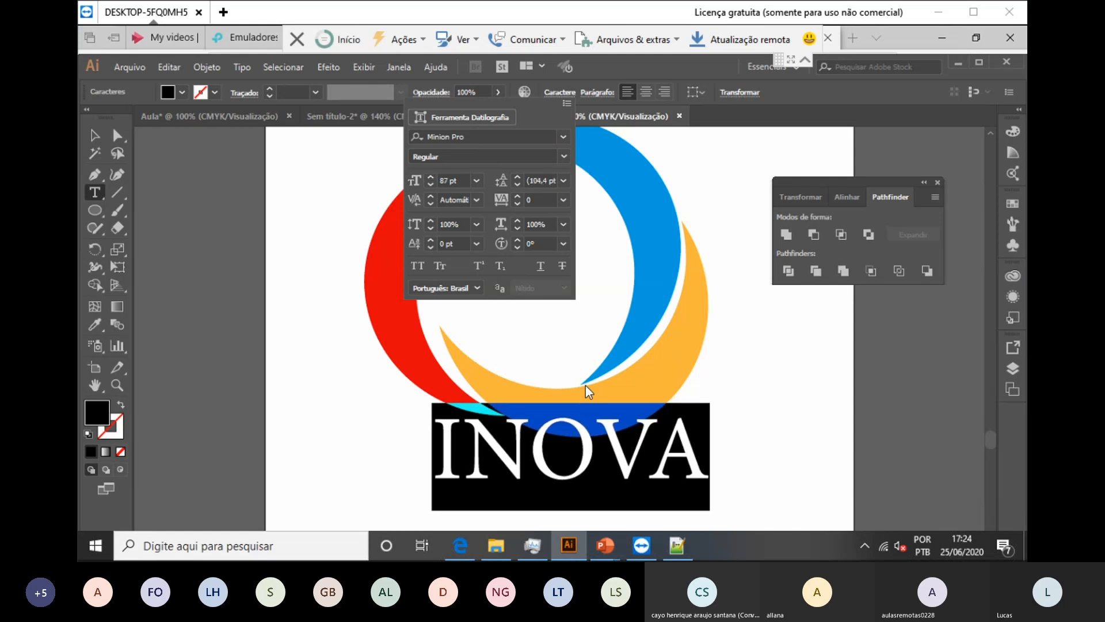
pyautogui.press('Escape')
pyautogui.press('Left')
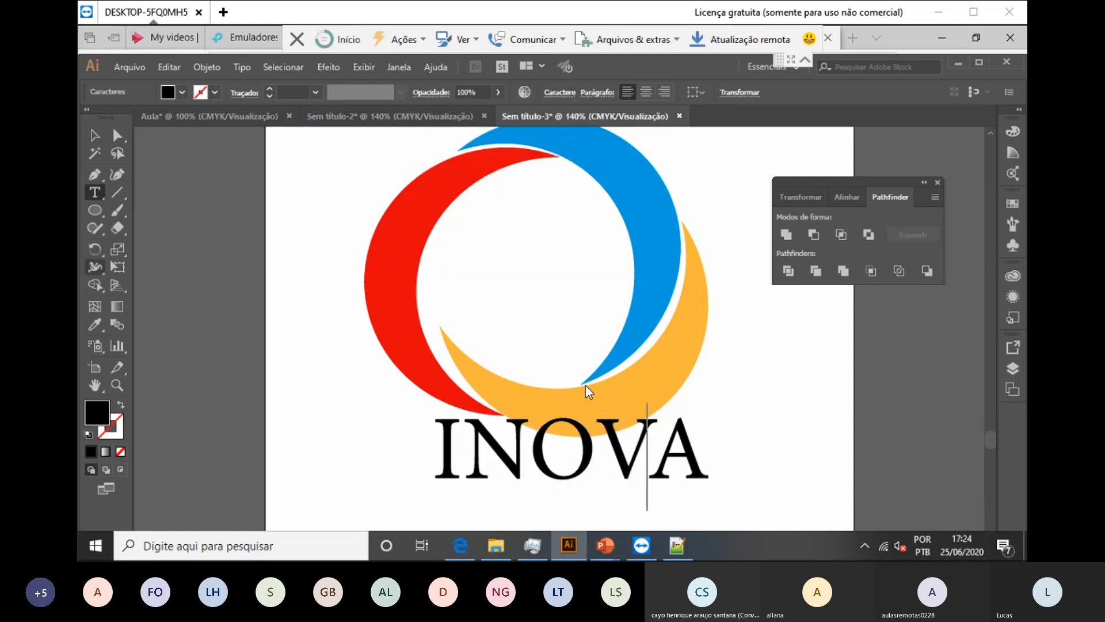
pyautogui.press('Escape')
# Step: Centre INOVA beneath the ring, make it red, and deselect it
pyautogui.moveTo(611, 432); pyautogui.dragTo(591, 451)
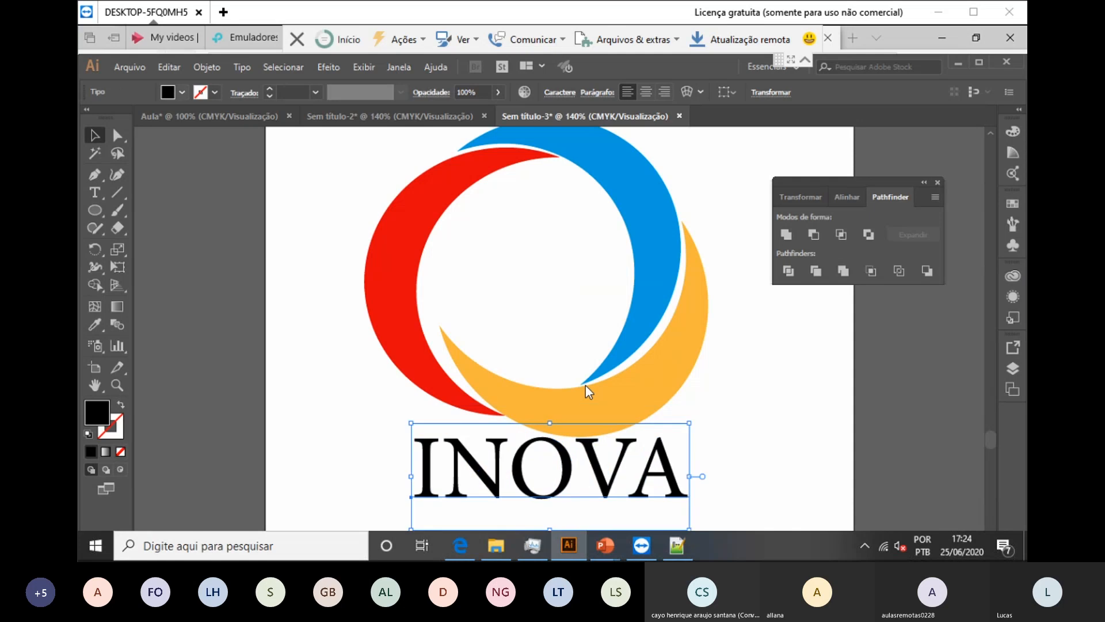
pyautogui.click(182, 92)
pyautogui.click(129, 117)
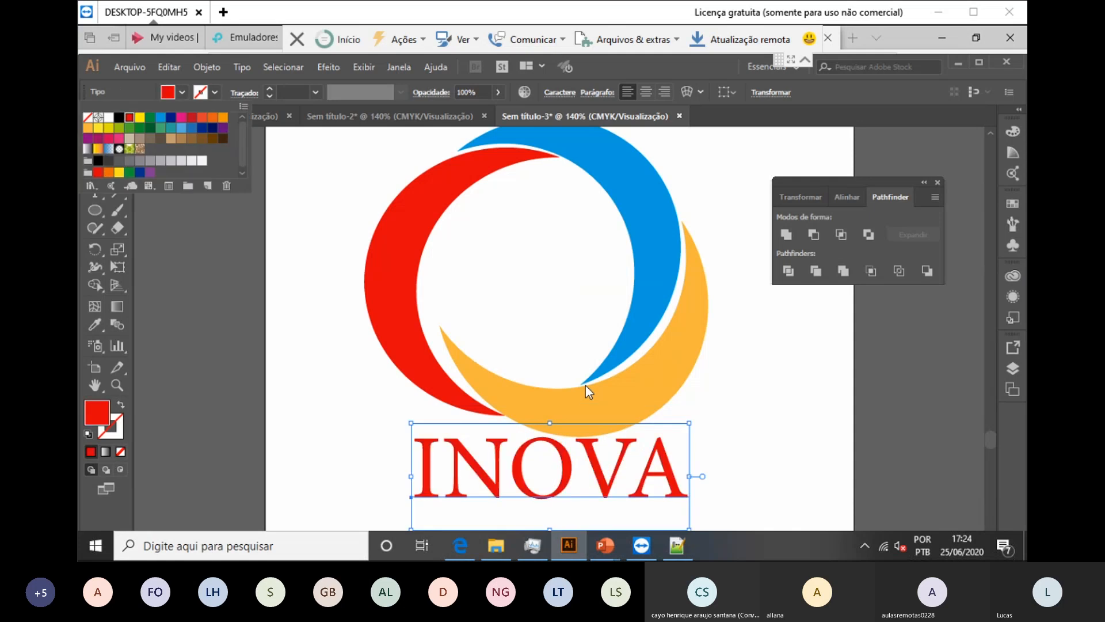
pyautogui.click(585, 385)
pyautogui.scroll(-3, 586, 386)
pyautogui.click(585, 386)
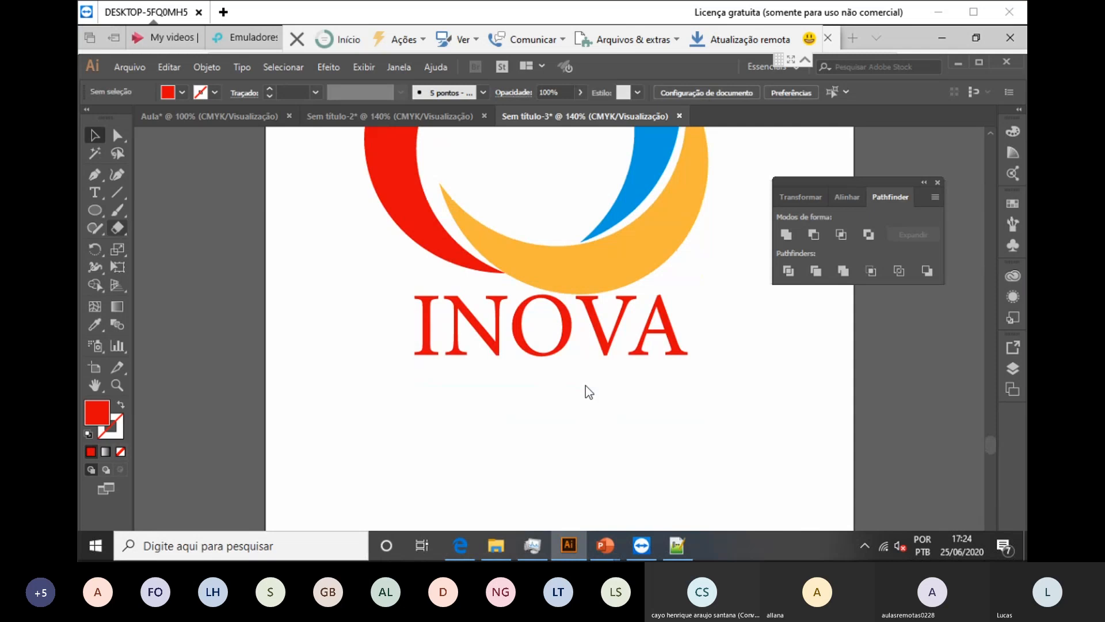
# Step: Type a new text line reading Consultoria and select all of it
pyautogui.press('t')
pyautogui.click(586, 385)
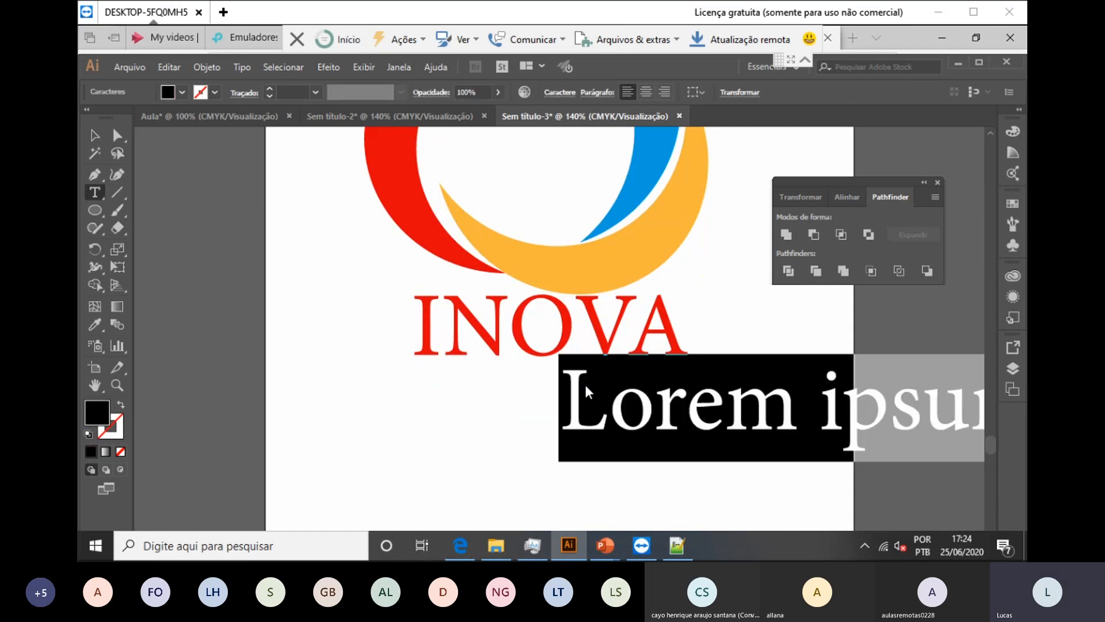
pyautogui.write('cN')
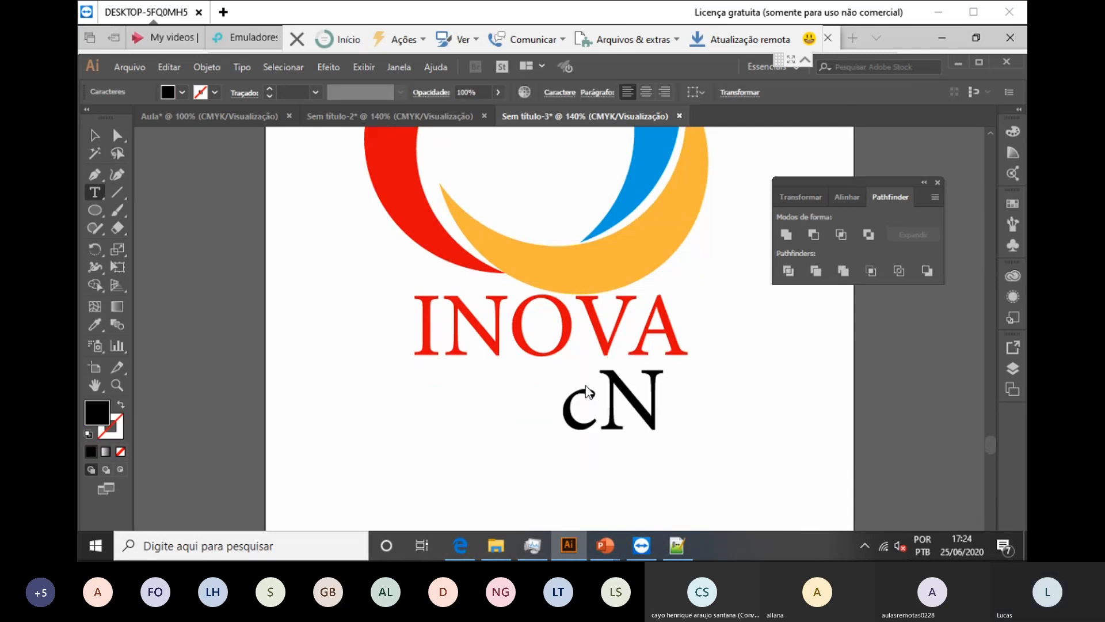
pyautogui.press('BackSpace')
pyautogui.press('BackSpace')
pyautogui.write('Consu')
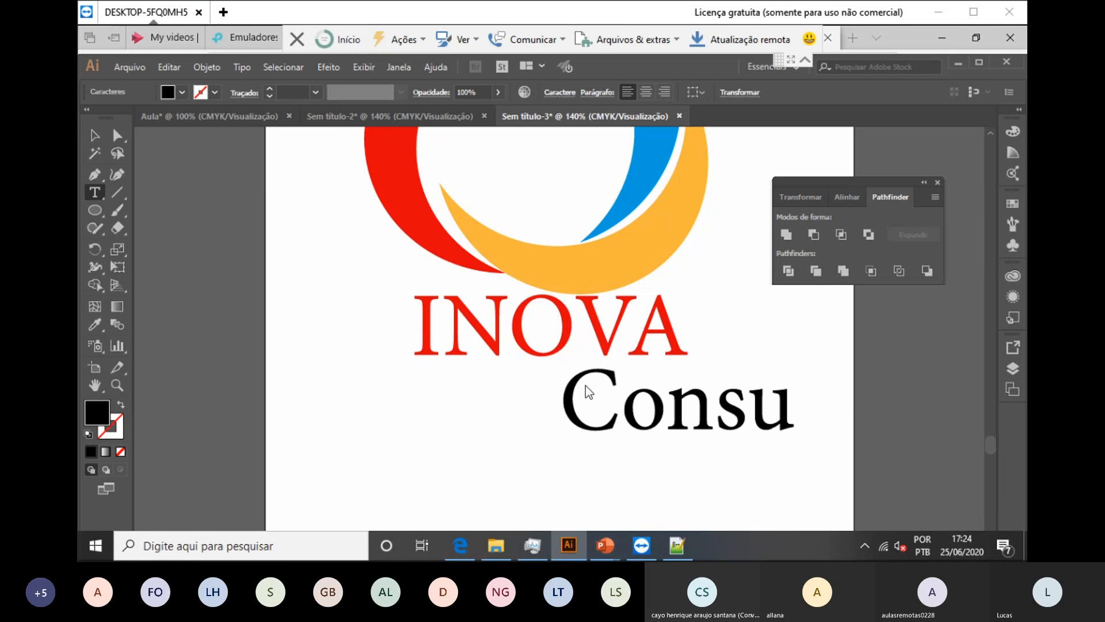
pyautogui.write('ltoria')
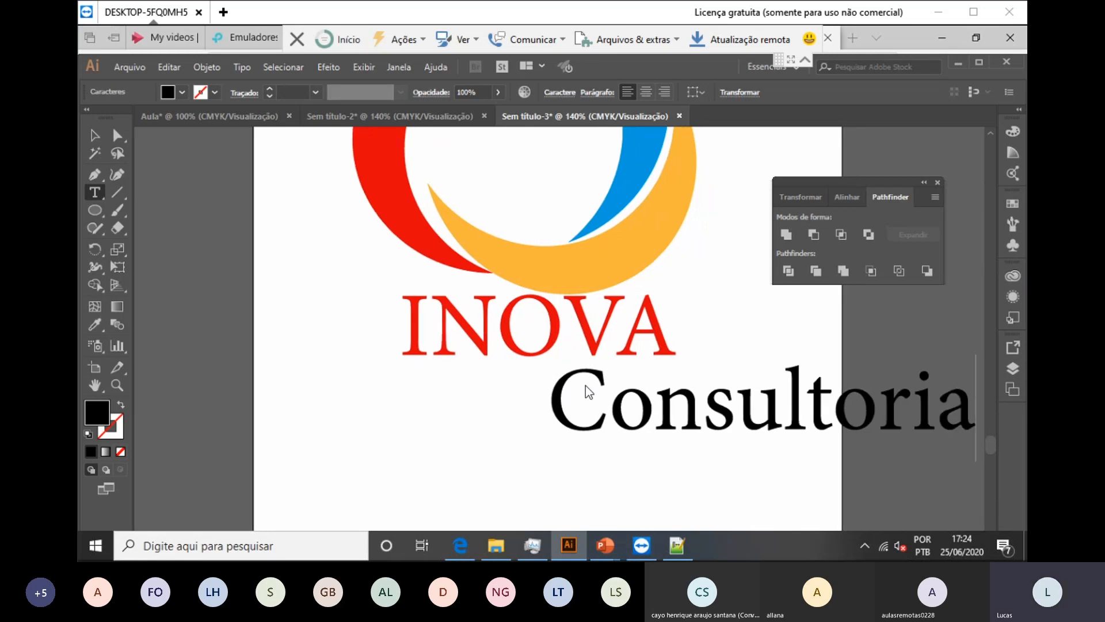
pyautogui.hotkey('ctrl', 'a')
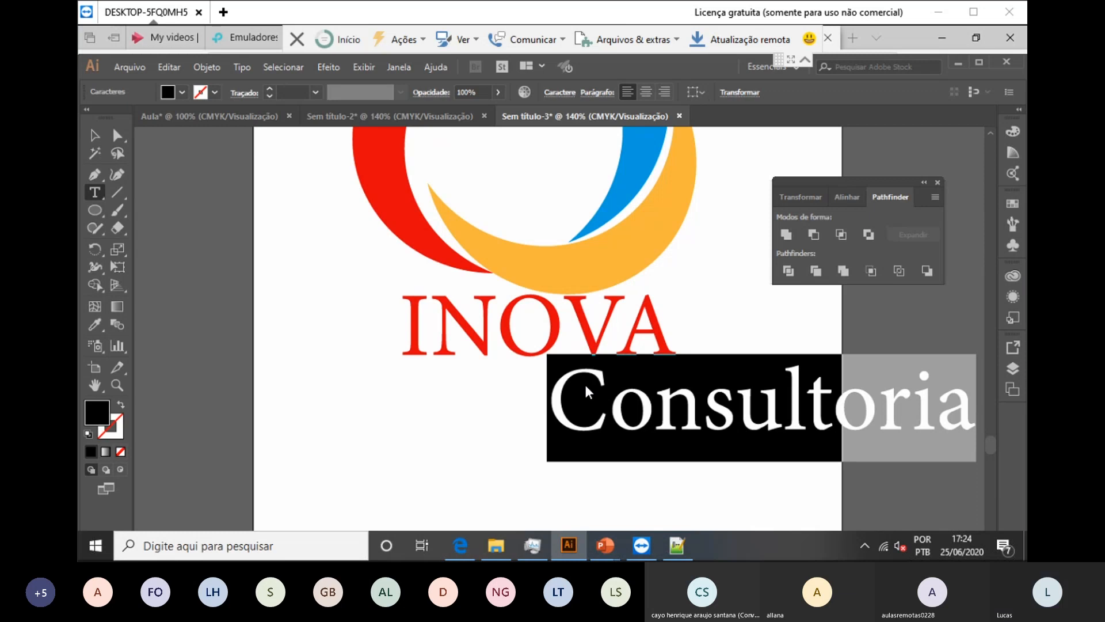
# Step: Set Consultoria to Franklin Gothic Medium and reduce its size to 46 pt
pyautogui.hotkey('ctrl', 't')
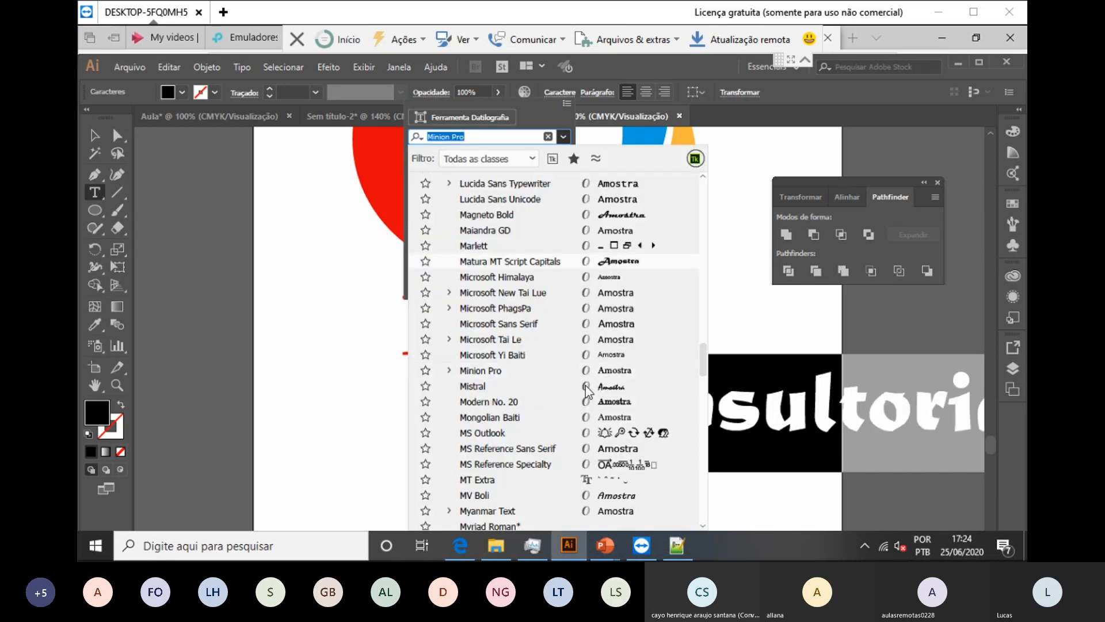
pyautogui.scroll(15, 588, 391)
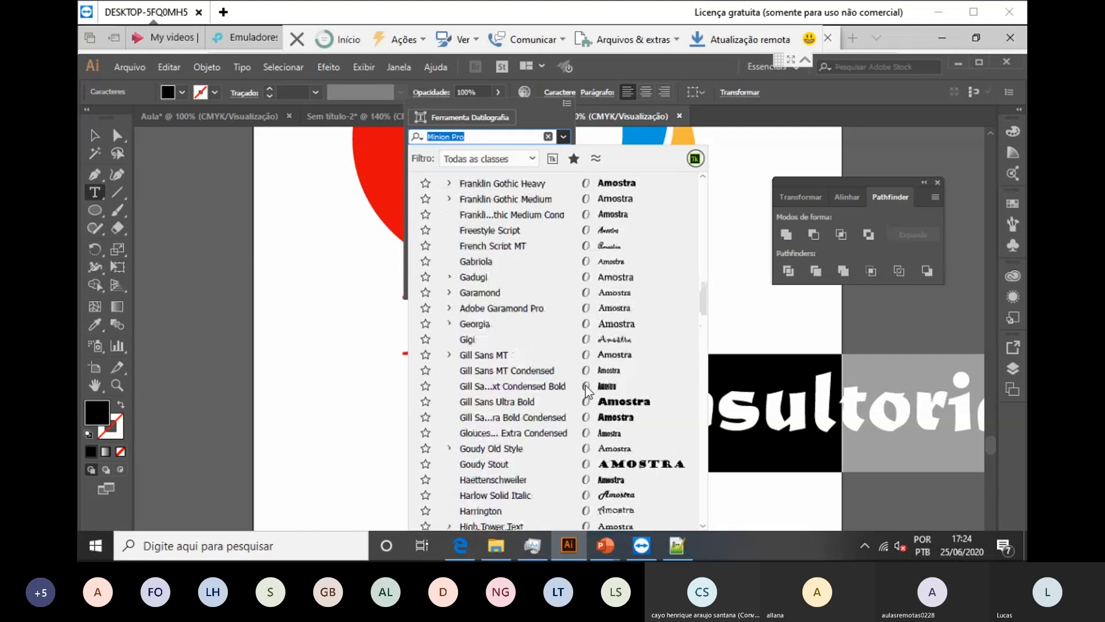
pyautogui.press('Return')
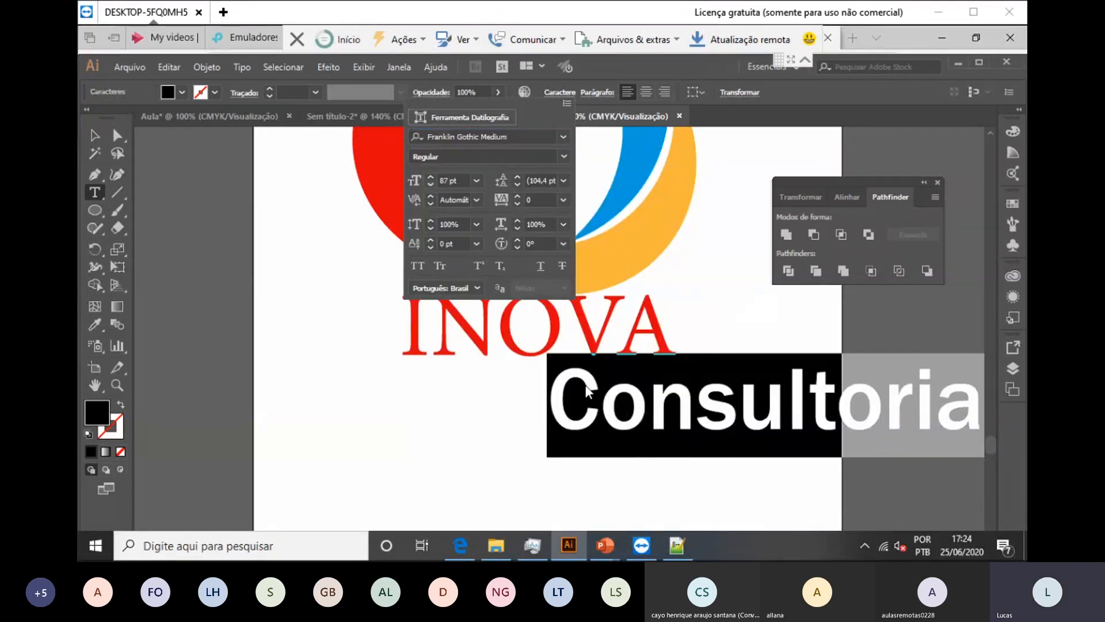
pyautogui.press('Down')
pyautogui.press('Down')
pyautogui.press('Down')
pyautogui.press('Down')
pyautogui.press('Down')
pyautogui.press('Down')
pyautogui.press('Down')
pyautogui.press('Down')
pyautogui.press('Down')
pyautogui.press('Down')
pyautogui.press('Down')
pyautogui.press('Down')
pyautogui.press('Down')
pyautogui.press('Down')
pyautogui.press('Down')
pyautogui.press('Down')
pyautogui.press('Down')
pyautogui.press('Down')
pyautogui.press('Down')
pyautogui.press('Down')
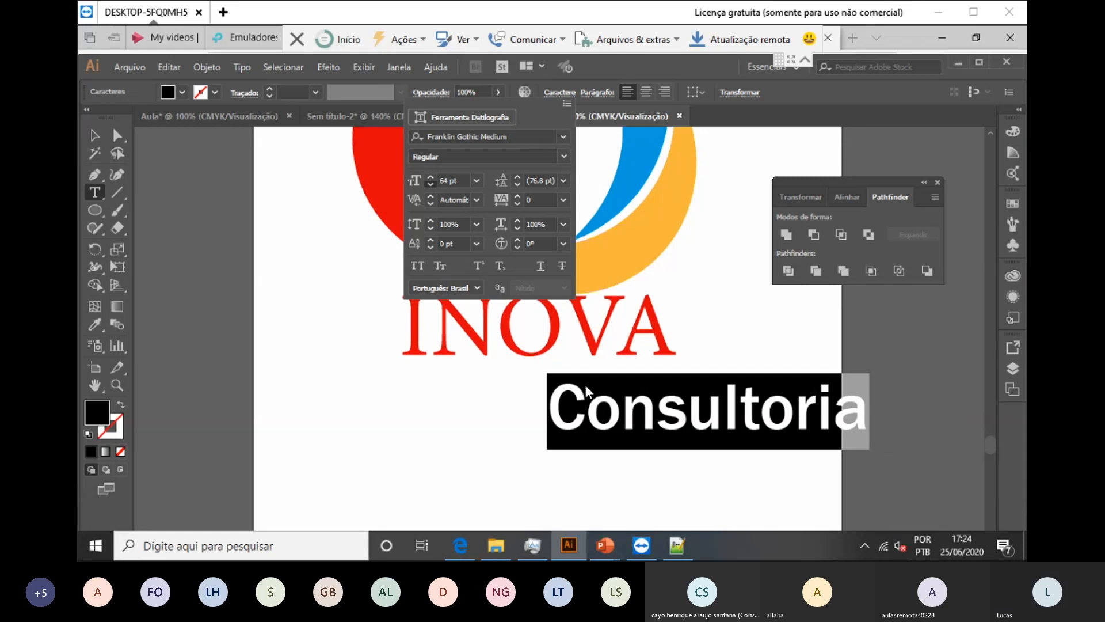
pyautogui.press('Down')
pyautogui.press('Down')
pyautogui.press('Down')
pyautogui.press('Down')
pyautogui.press('Down')
pyautogui.press('Down')
pyautogui.press('Down')
pyautogui.press('Down')
pyautogui.press('Down')
pyautogui.press('Down')
pyautogui.press('Down')
pyautogui.press('Down')
pyautogui.press('Down')
pyautogui.press('Down')
pyautogui.press('Down')
pyautogui.press('Down')
pyautogui.press('Down')
pyautogui.press('Down')
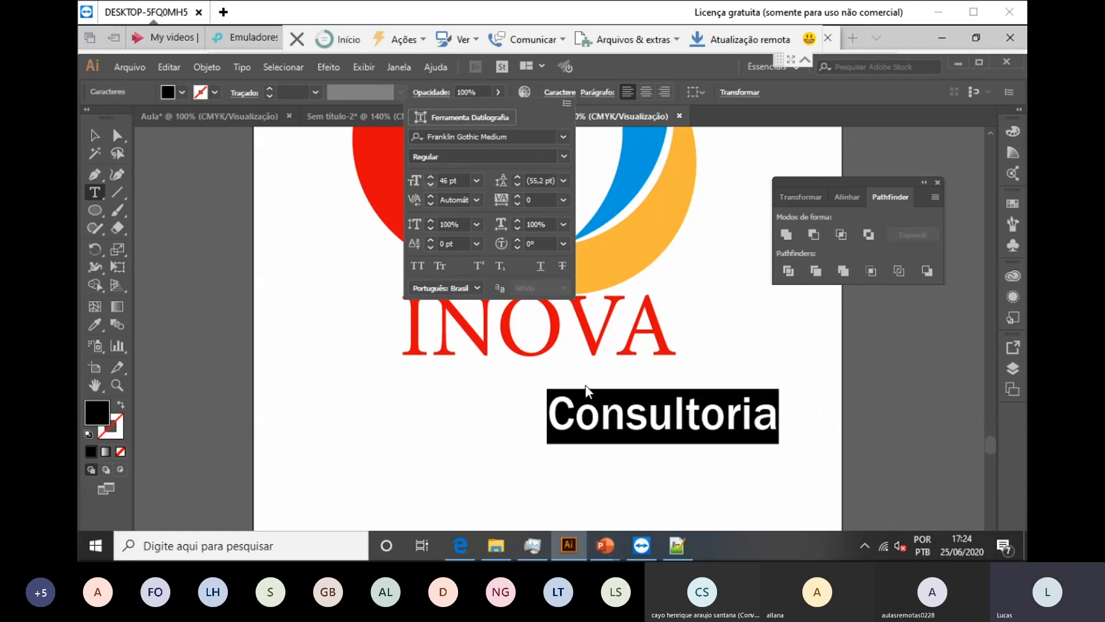
pyautogui.press('Down')
pyautogui.press('Return')
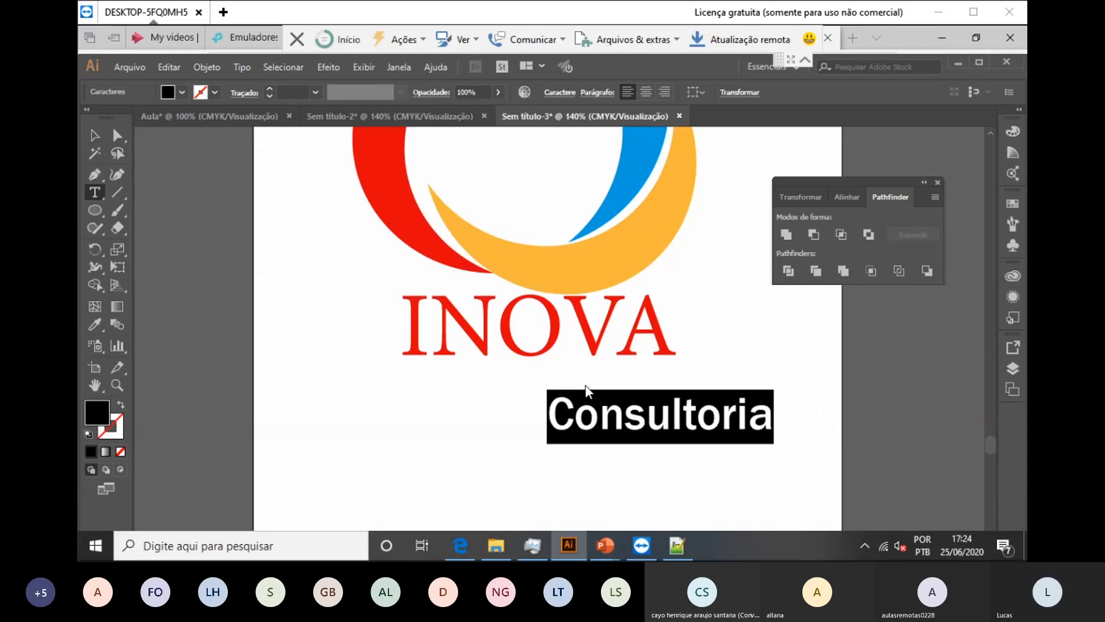
pyautogui.press('Escape')
# Step: Drop Consultoria centred directly under INOVA, deselect, and zoom out to view the whole logo
pyautogui.moveTo(586, 389); pyautogui.dragTo(493, 348)
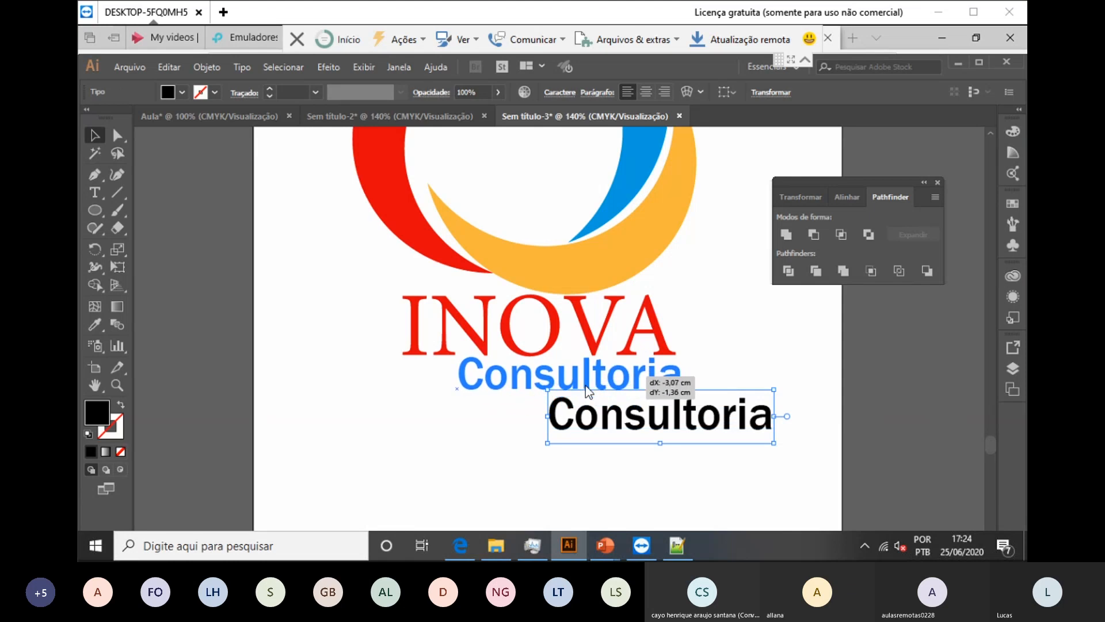
pyautogui.moveTo(586, 385); pyautogui.dragTo(585, 386)
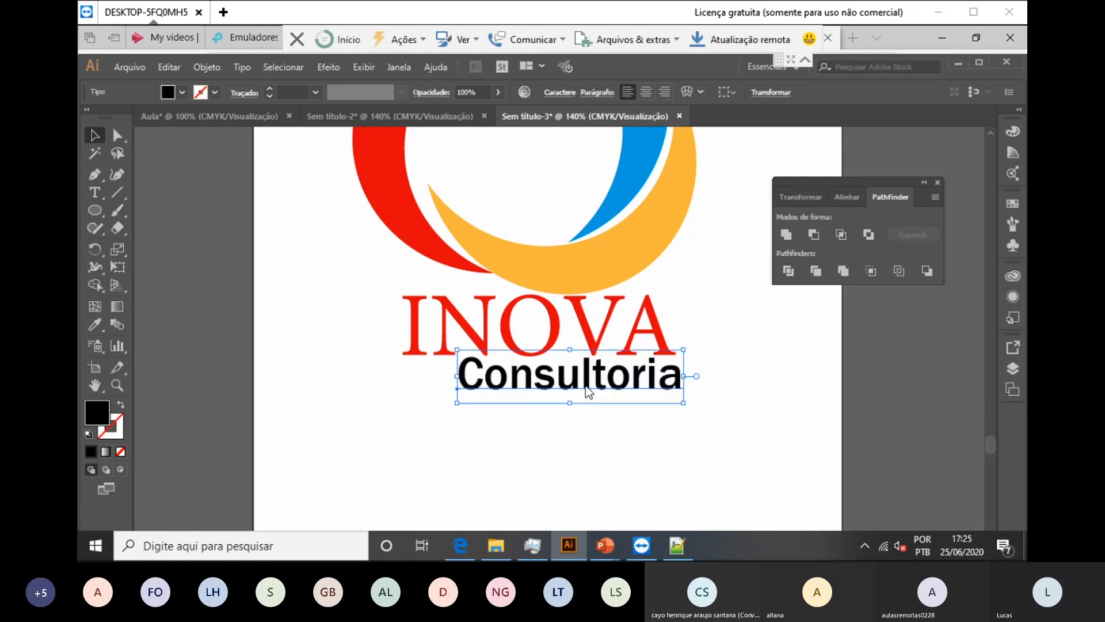
pyautogui.click(585, 385)
pyautogui.hotkey('ctrl', 'shift', 'a')
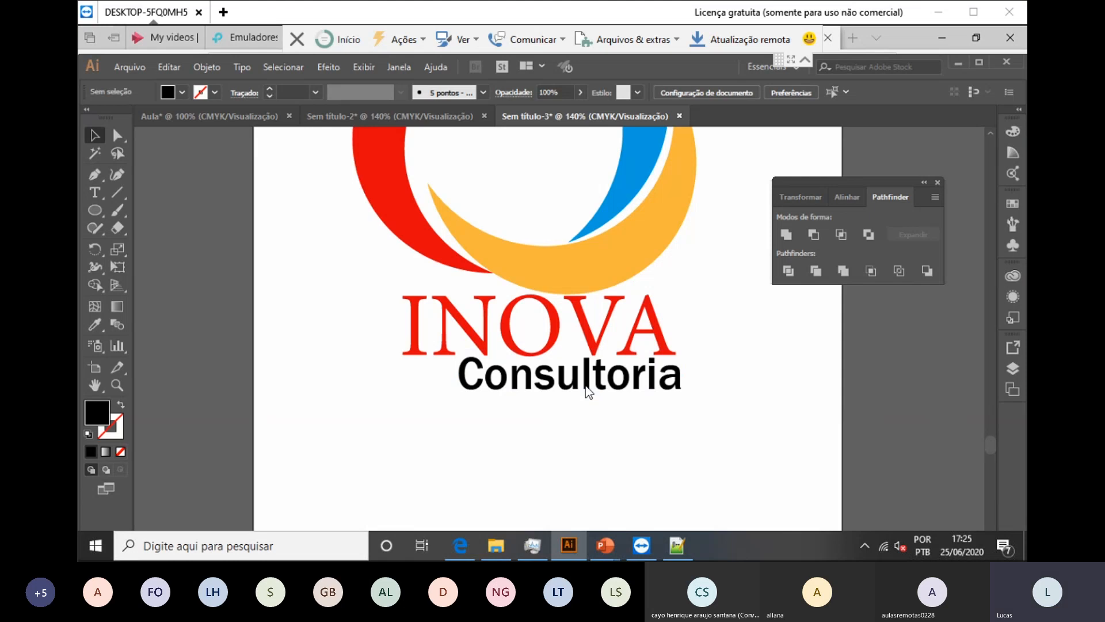
pyautogui.scroll(3, 585, 385)
pyautogui.scroll(2, 585, 385)
pyautogui.hscroll(1, 586, 386)
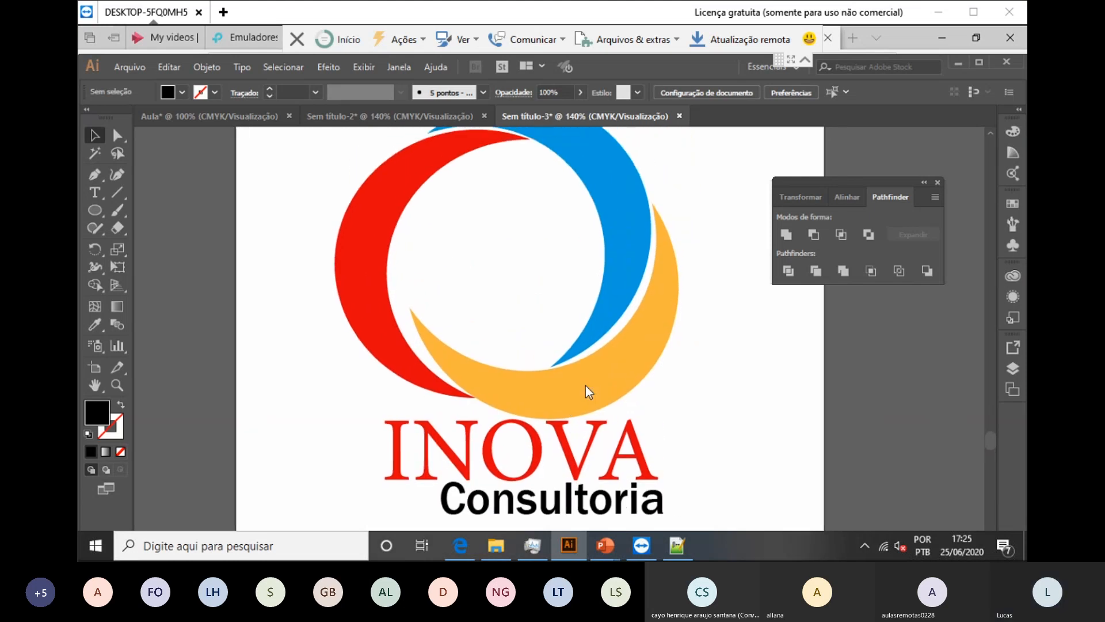
pyautogui.scroll(-1, 585, 385)
pyautogui.scroll(-1, 585, 385)
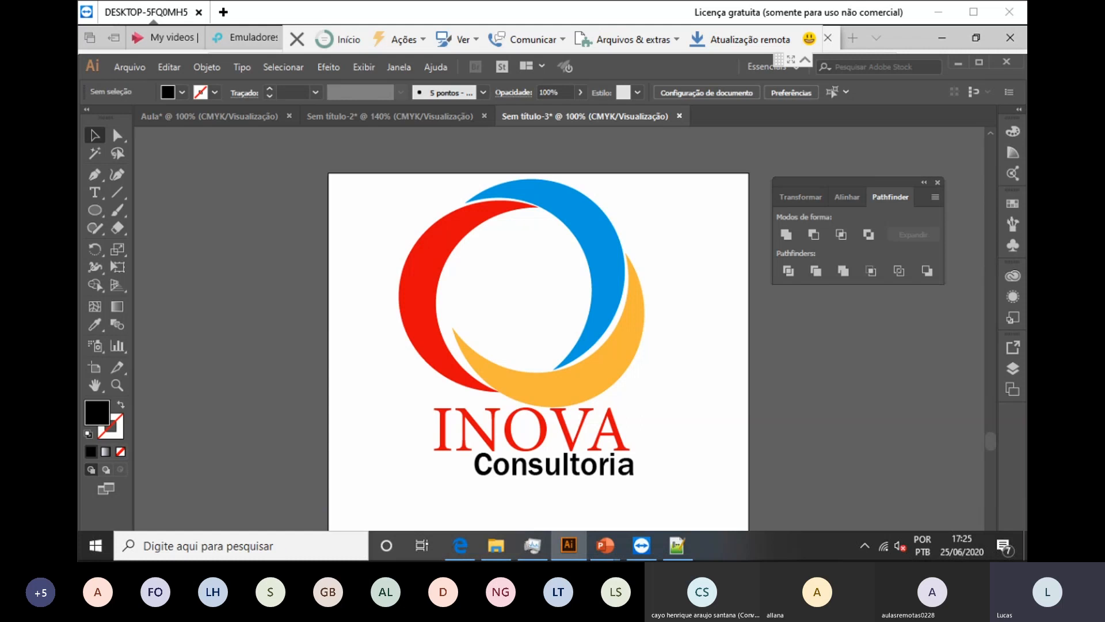
pyautogui.click(573, 317)
# Step: Save the logo as aula logo.ai, accepting the default Illustrator options
pyautogui.hotkey('alt', 'a')
pyautogui.press('s')
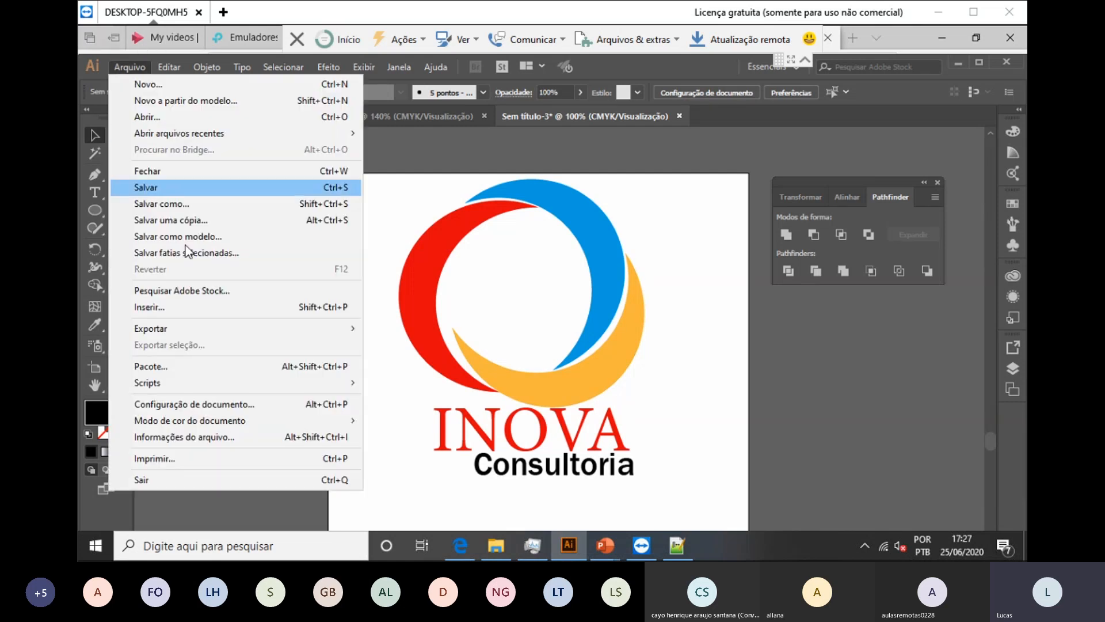
pyautogui.press('s')
pyautogui.press('Return')
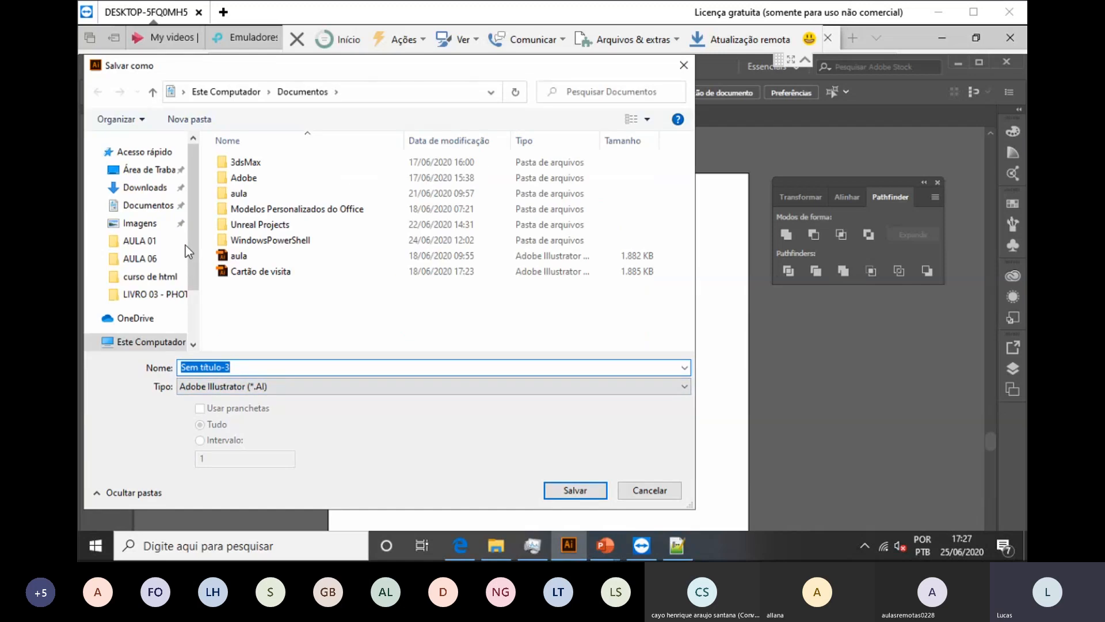
pyautogui.write('aula logo')
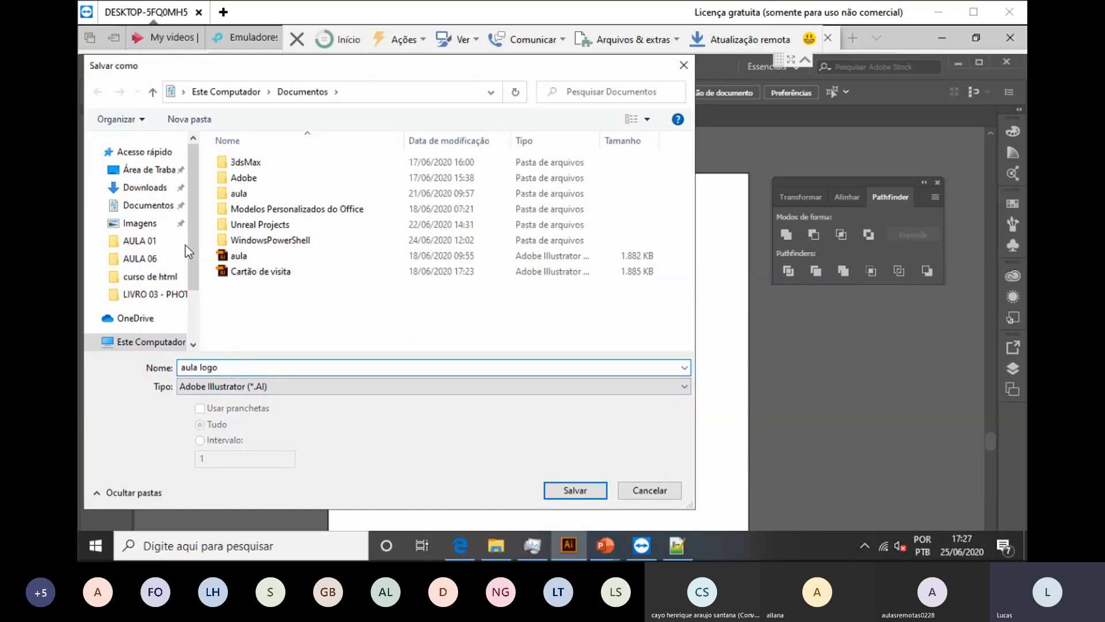
pyautogui.press('Return')
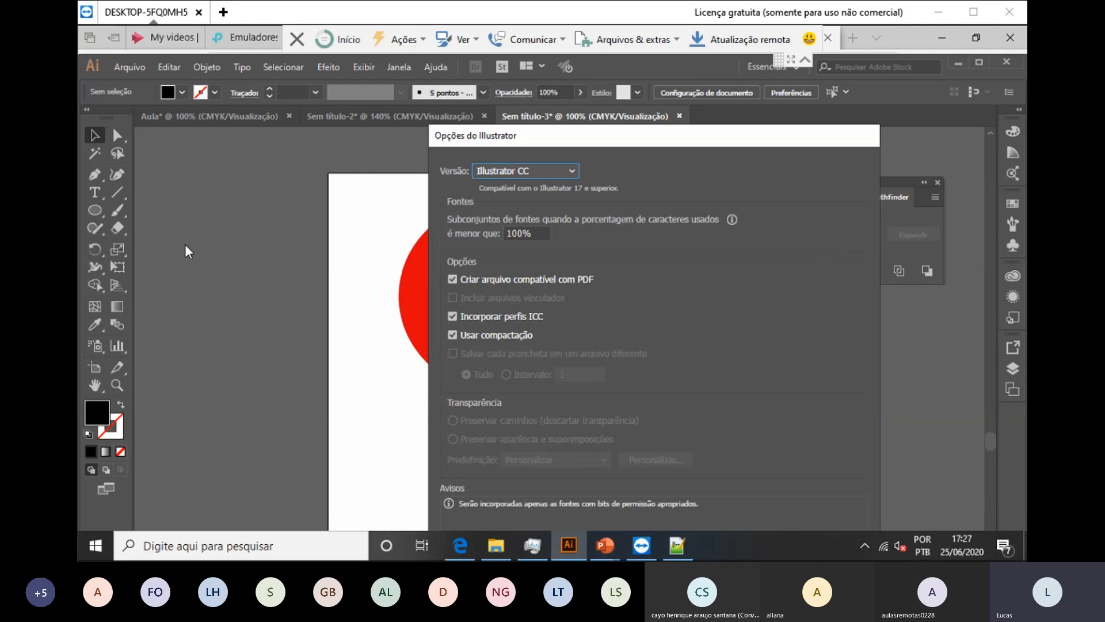
pyautogui.press('Return')
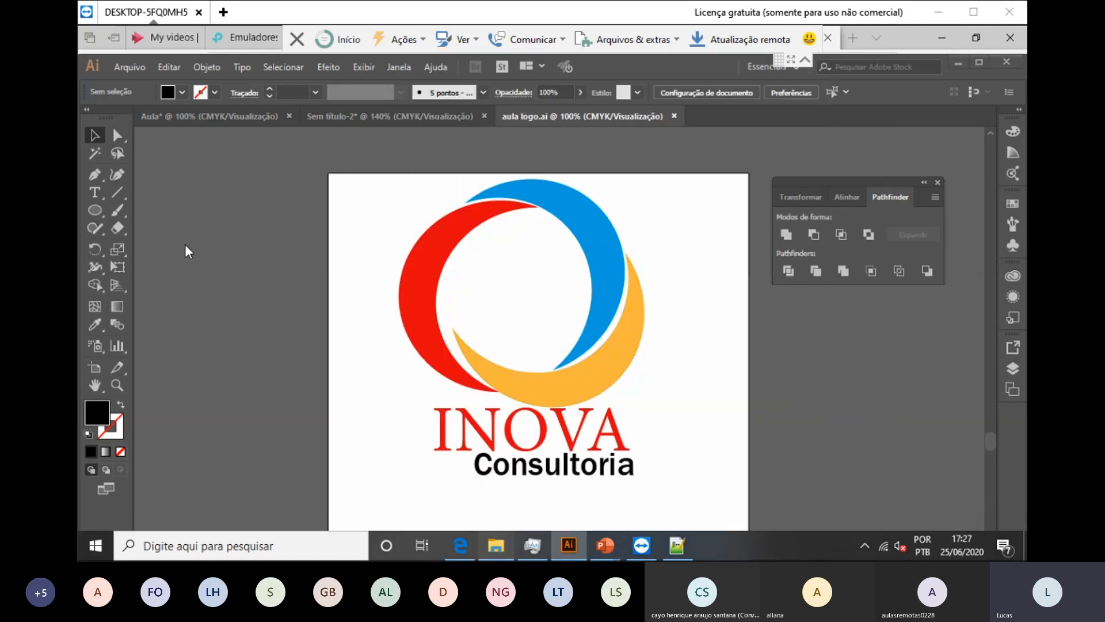
pyautogui.hotkey('alt', 'Tab')
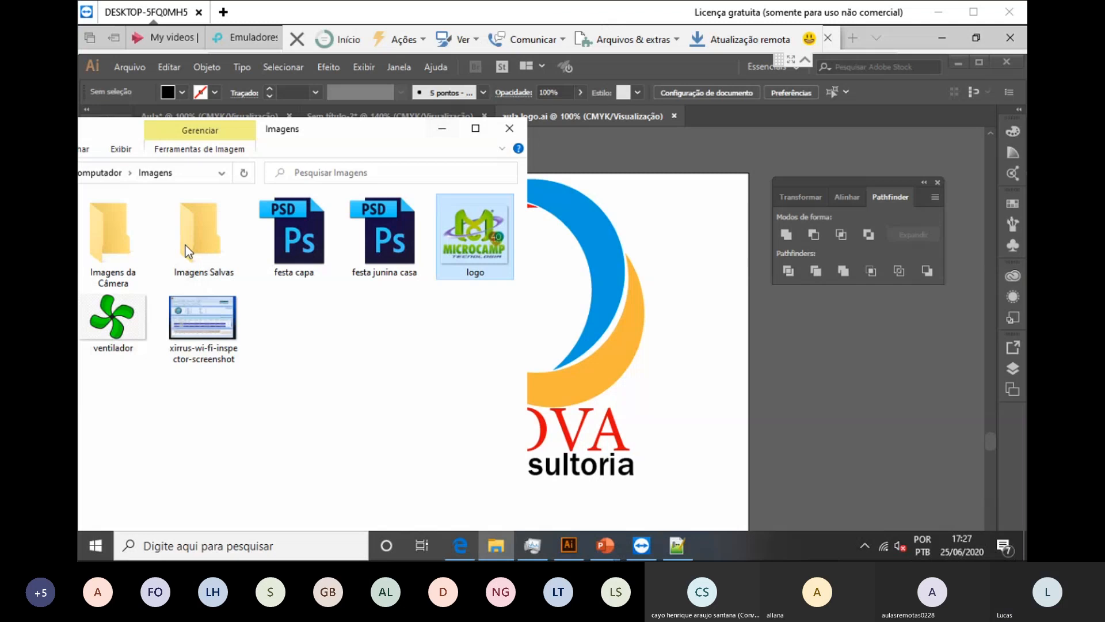
# Step: In File Explorer, open Documentos, maximise the window and select the aula logo file
pyautogui.moveTo(385, 132); pyautogui.dragTo(632, 133)
pyautogui.click(252, 246)
pyautogui.click(255, 264)
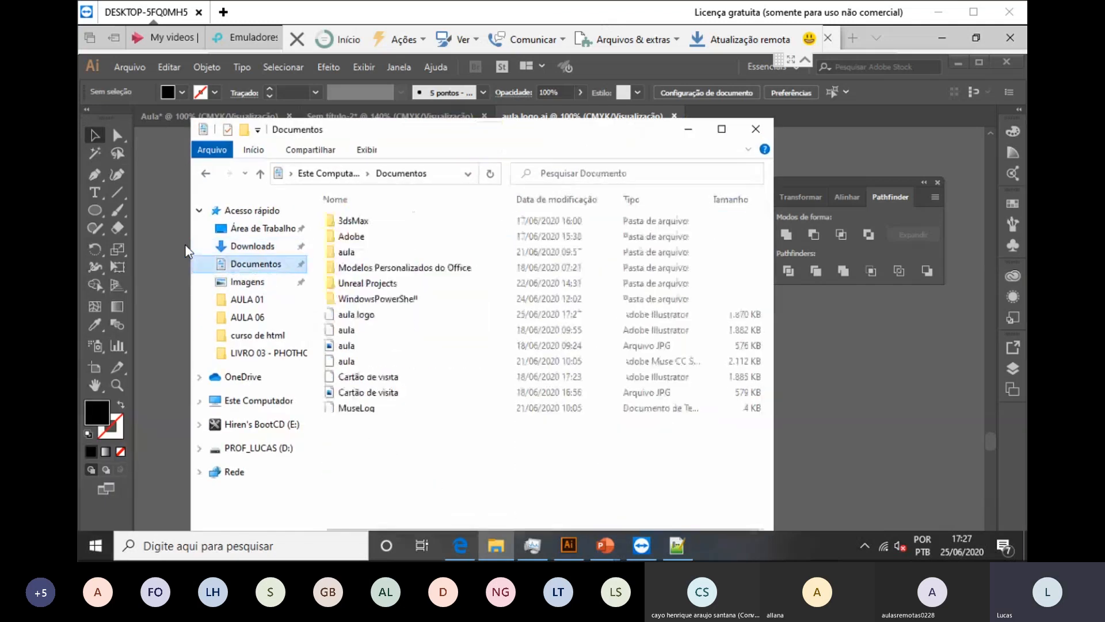
pyautogui.press('super+Up')
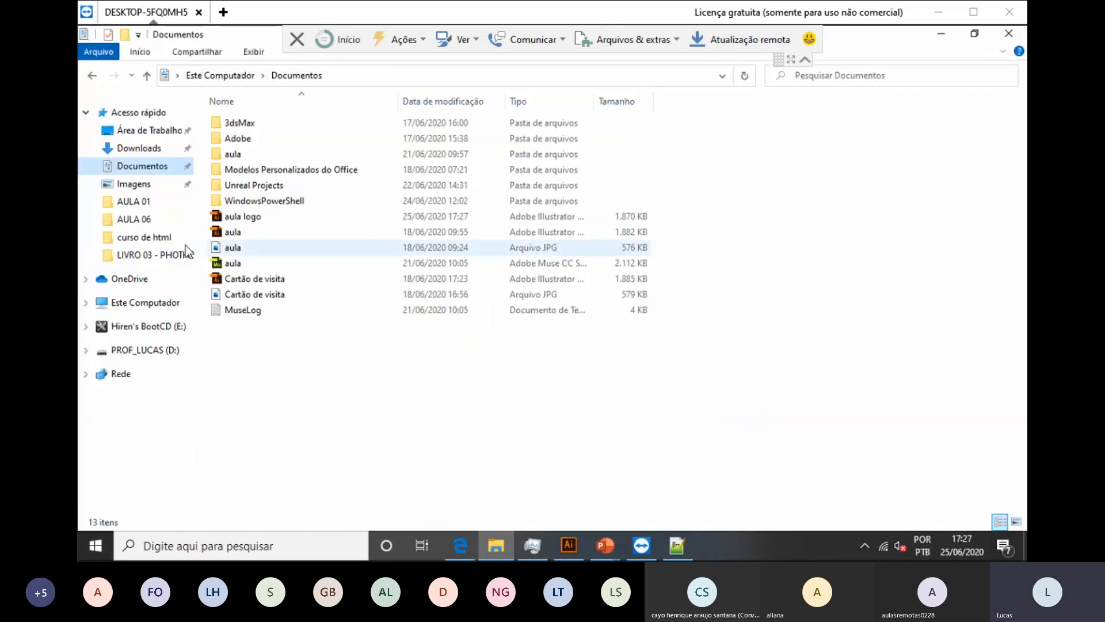
pyautogui.click(242, 217)
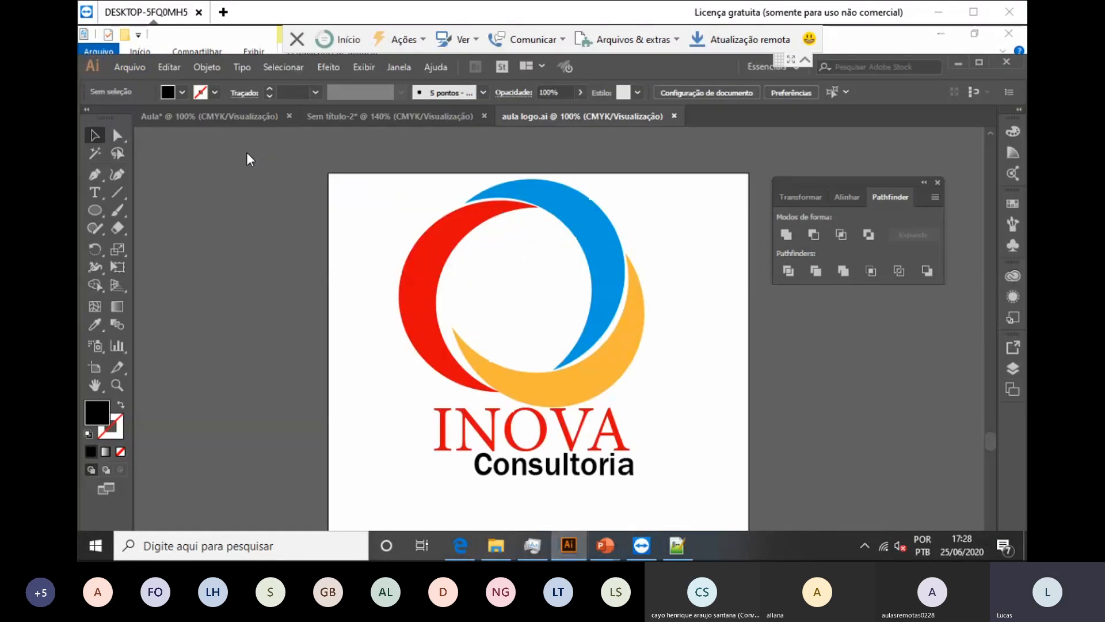
# Step: Start an Export As of the logo to Documentos as 'aula logo', file type JPEG (*.JPG)
pyautogui.hotkey('alt', 'a')
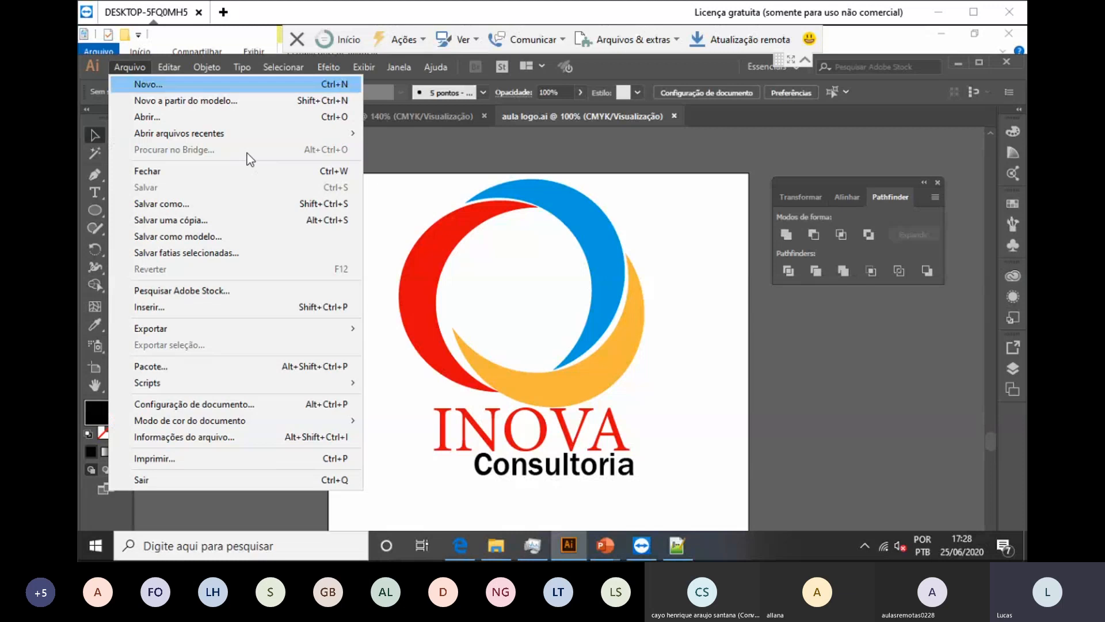
pyautogui.moveTo(235, 328)
pyautogui.press('Up')
pyautogui.press('Up')
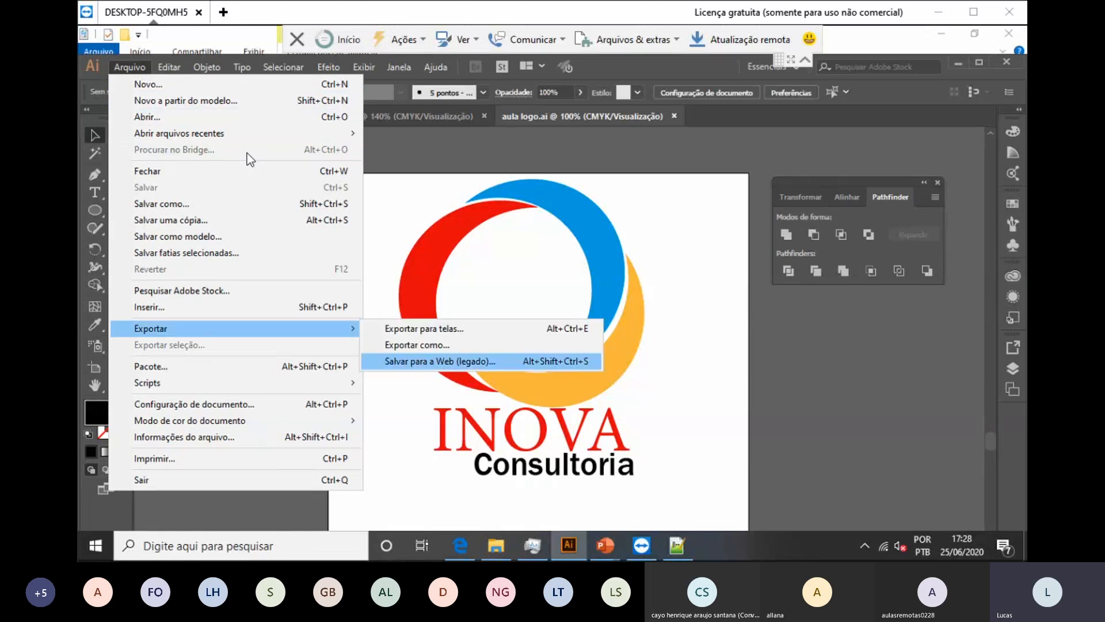
pyautogui.press('Return')
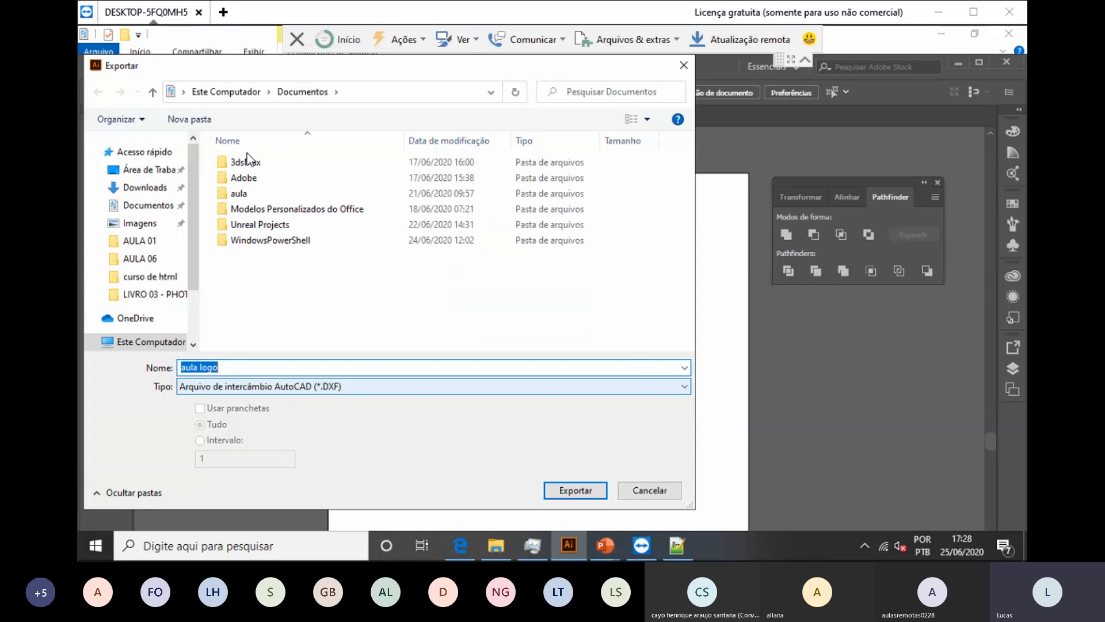
pyautogui.click(433, 387)
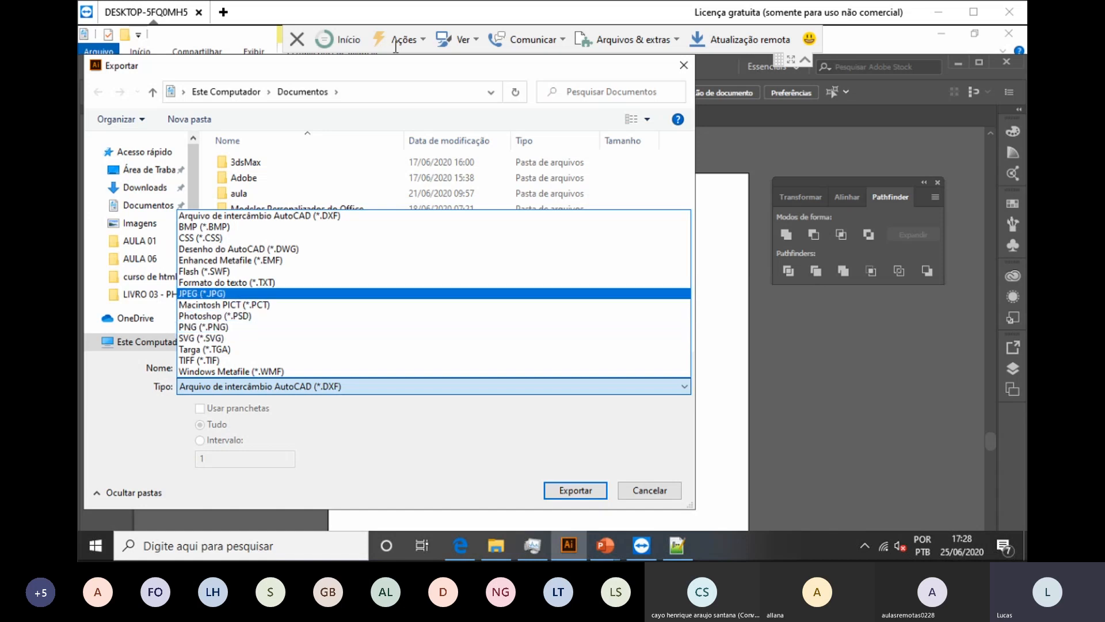
pyautogui.press('Return')
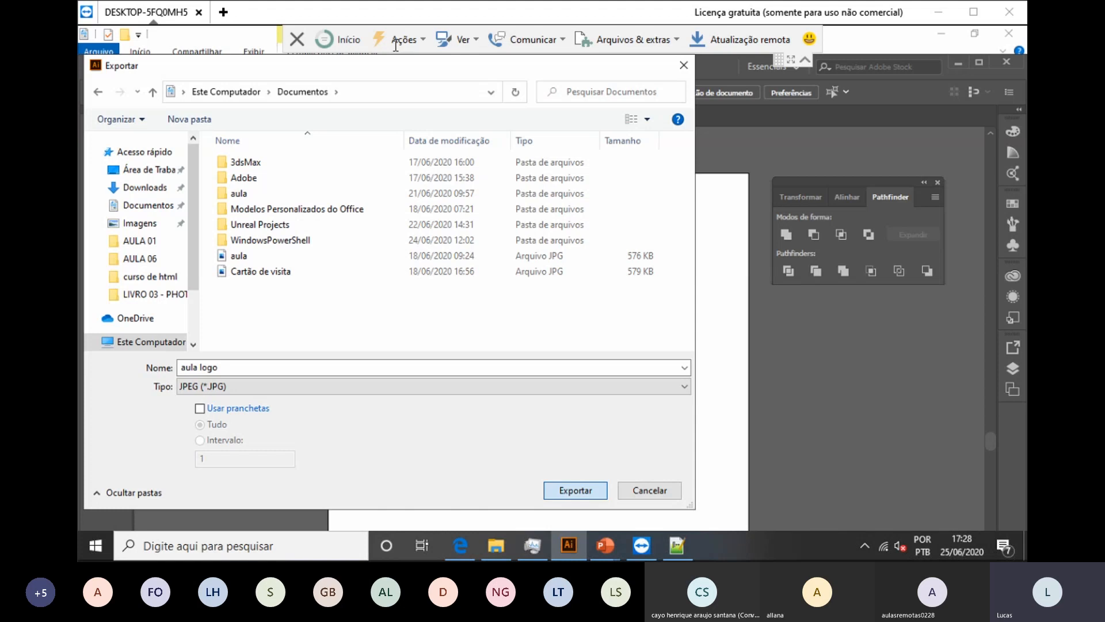
# Step: Save the JPEG with CMYK colour, quality 0 and 72 ppi JPEG options
pyautogui.press('Return')
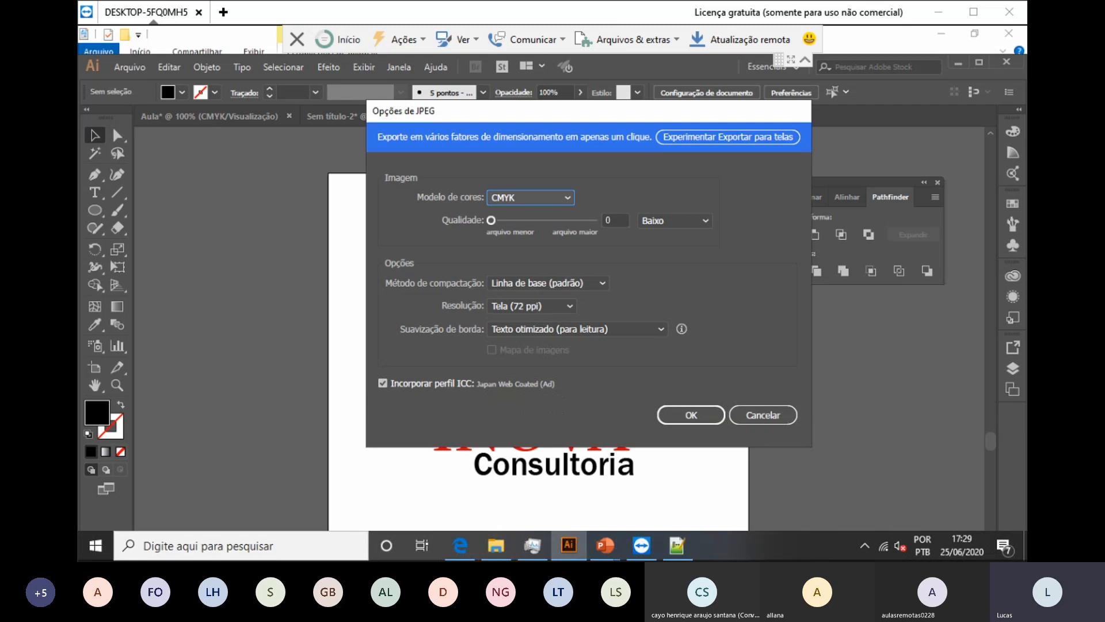
pyautogui.moveTo(491, 220)
pyautogui.mouseDown()
pyautogui.moveTo(585, 220)
pyautogui.moveTo(491, 220)
pyautogui.mouseUp()
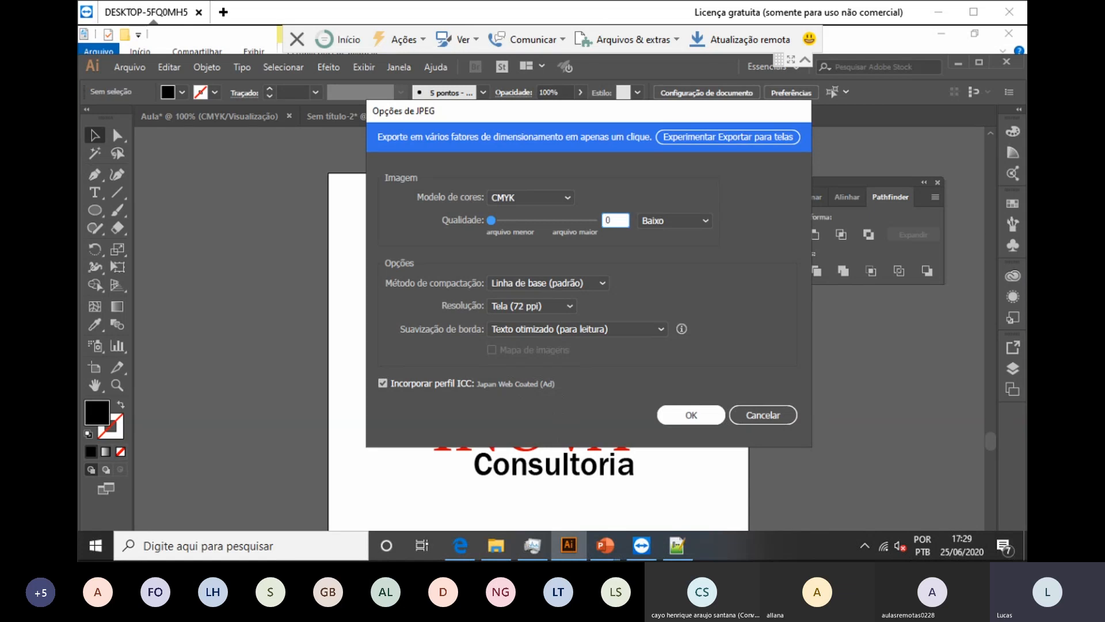
pyautogui.press('Return')
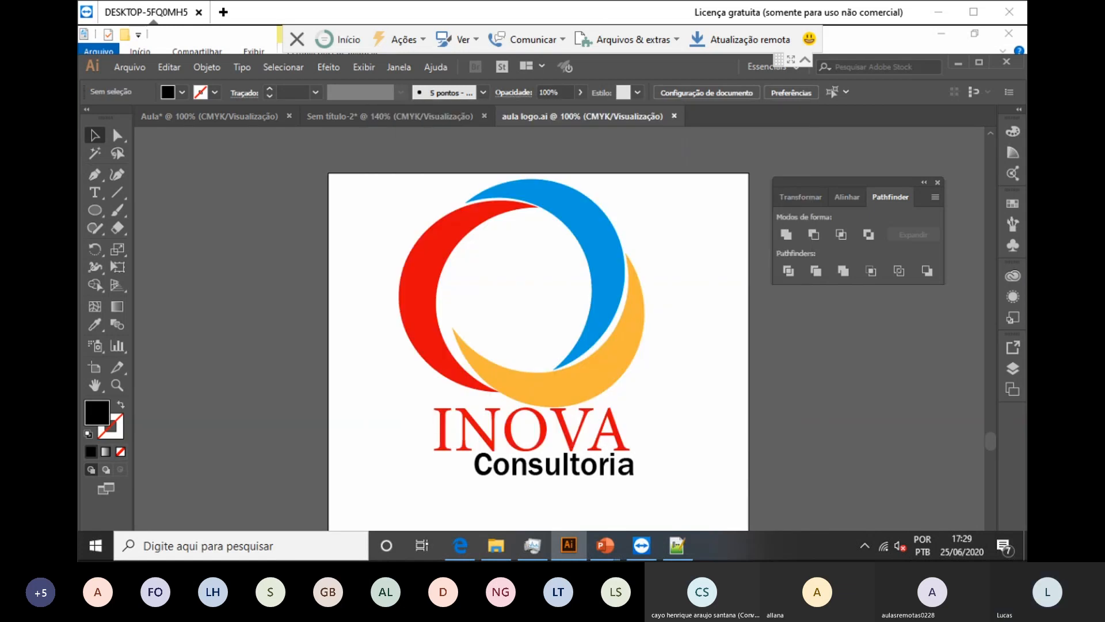
# Step: View aula logo.jpg from Documentos in Photos, then close the preview
pyautogui.click(495, 545)
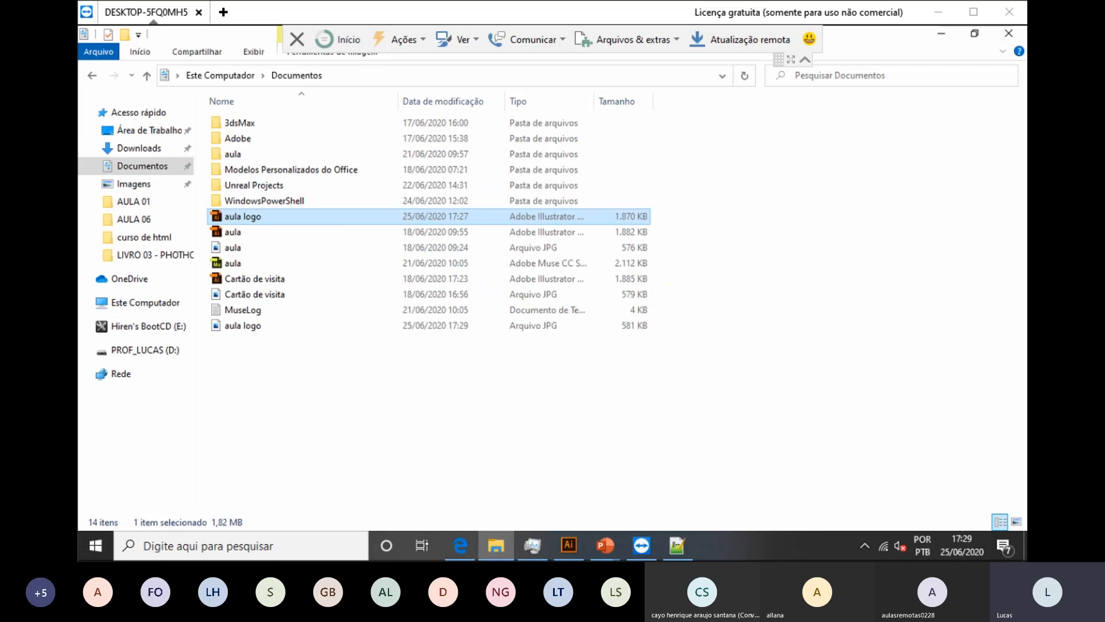
pyautogui.click(243, 325)
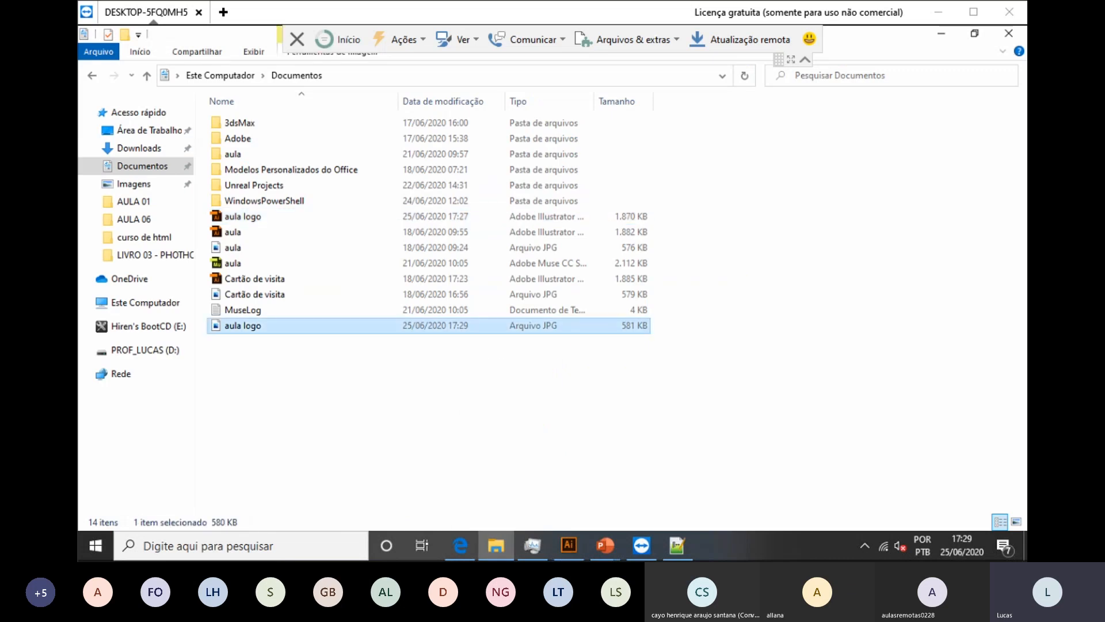
pyautogui.doubleClick(278, 327)
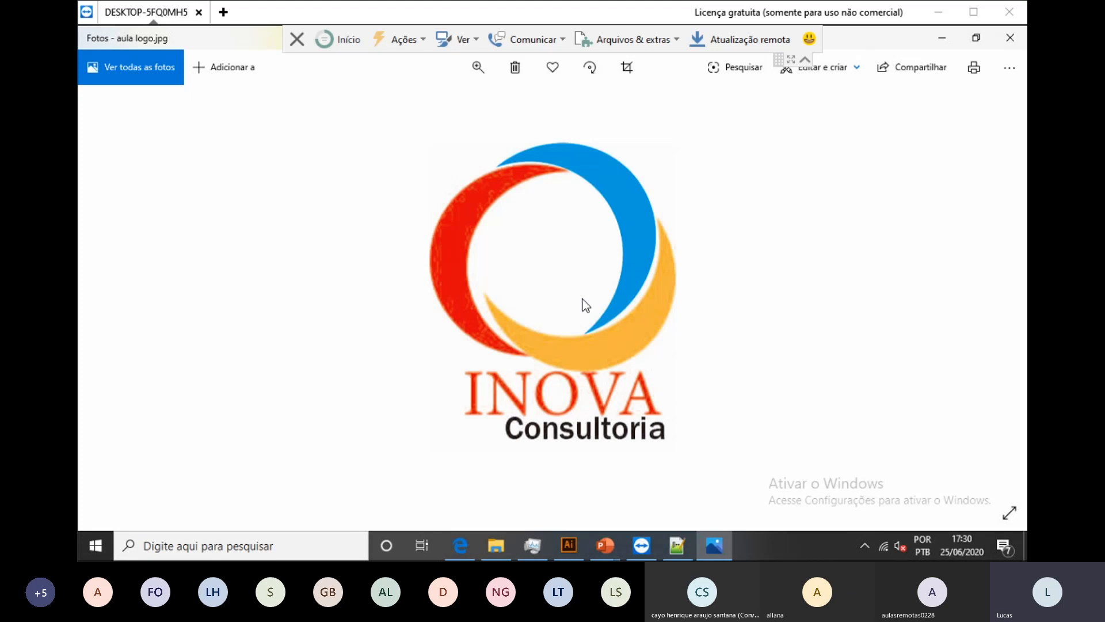
pyautogui.hotkey('alt', 'F4')
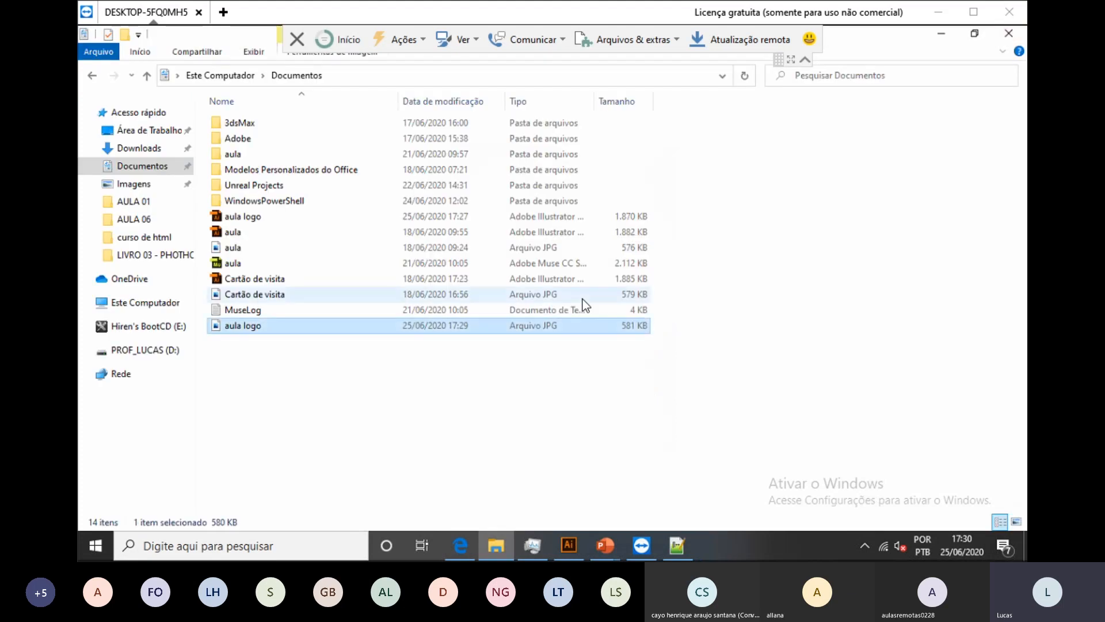
# Step: Compare the aula logo .ai and .jpg file sizes, then return to the logo in Illustrator
pyautogui.click(243, 216)
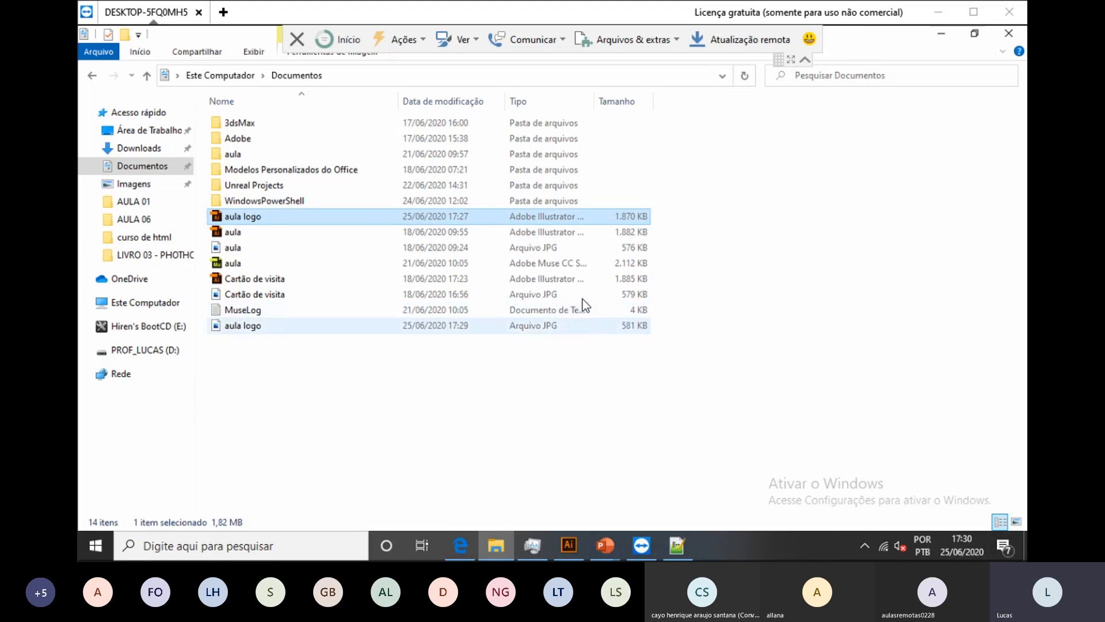
pyautogui.click(243, 325)
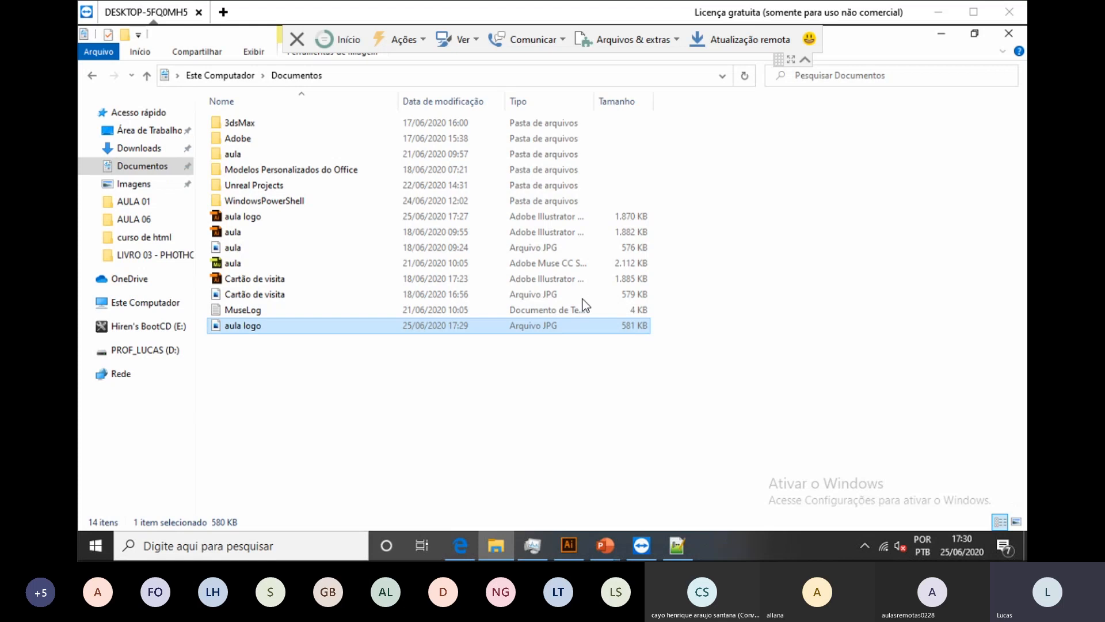
pyautogui.click(589, 385)
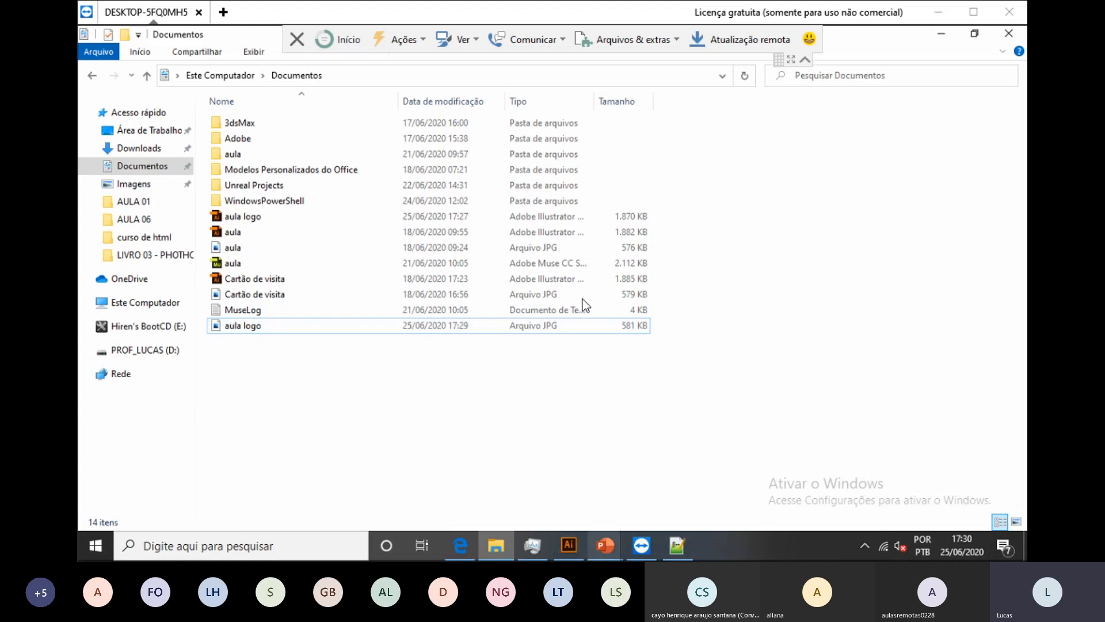
pyautogui.click(568, 545)
pyautogui.click(130, 66)
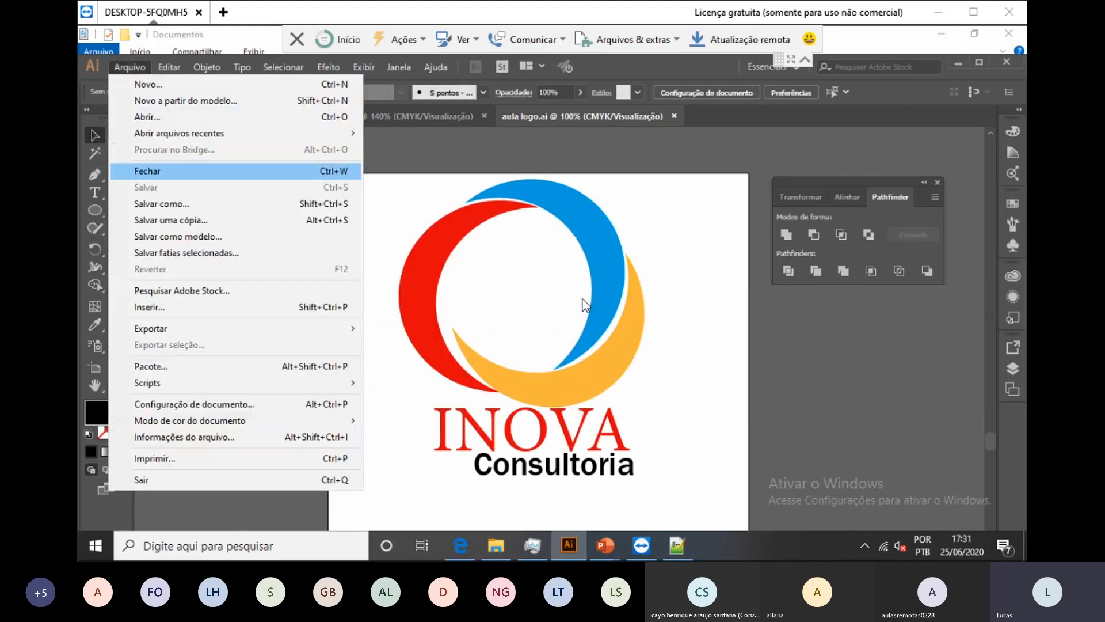
# Step: Export the logo to Documentos as aula logo PNG at 72 ppi with a transparent background
pyautogui.press('Down')
pyautogui.press('Right')
pyautogui.press('Down')
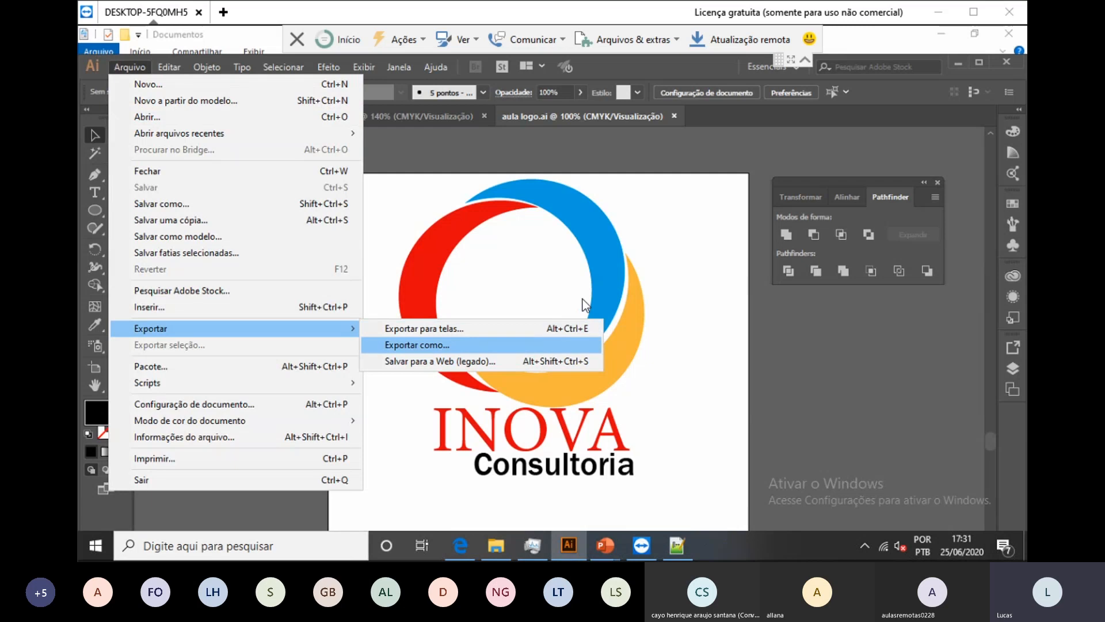
pyautogui.press('Return')
pyautogui.press('Tab')
pyautogui.hotkey('alt', 'Down')
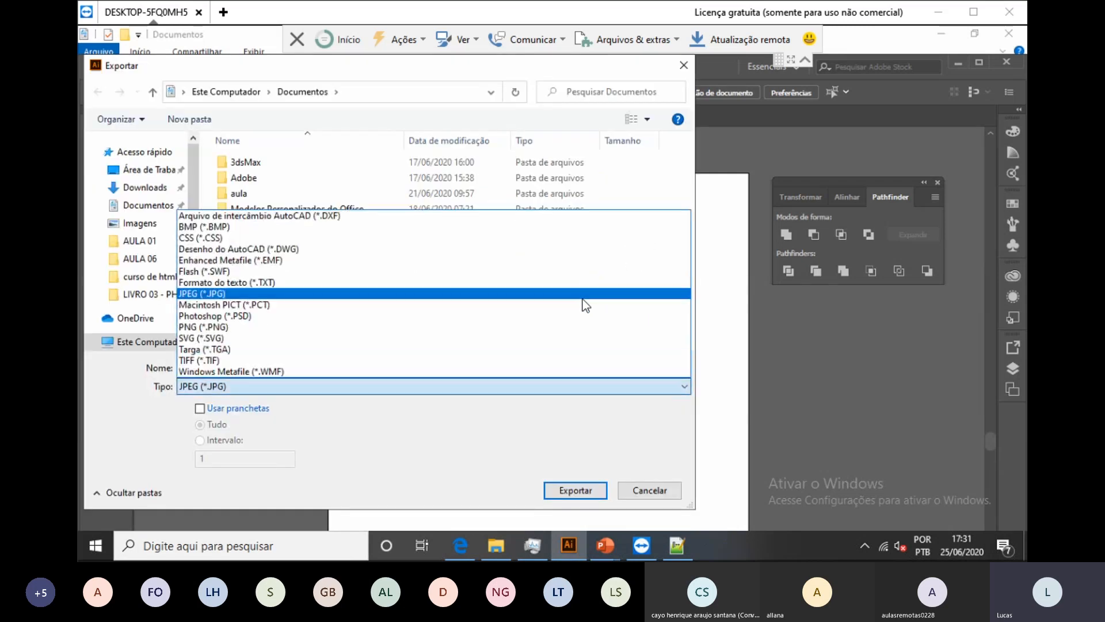
pyautogui.press('Down')
pyautogui.press('Down')
pyautogui.press('Down')
pyautogui.press('Return')
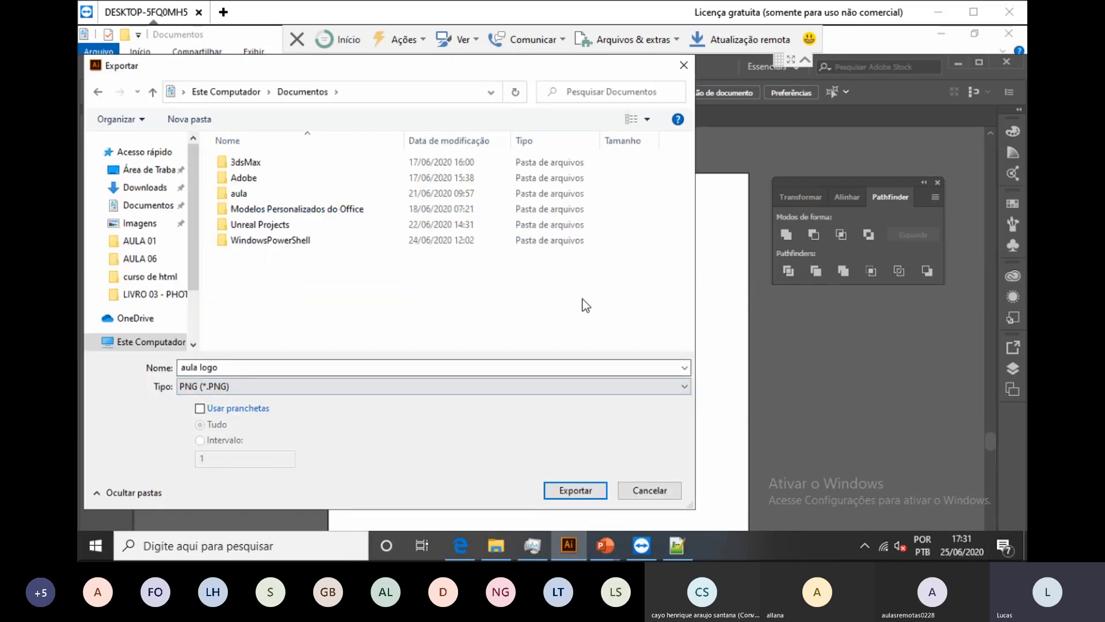
pyautogui.press('Return')
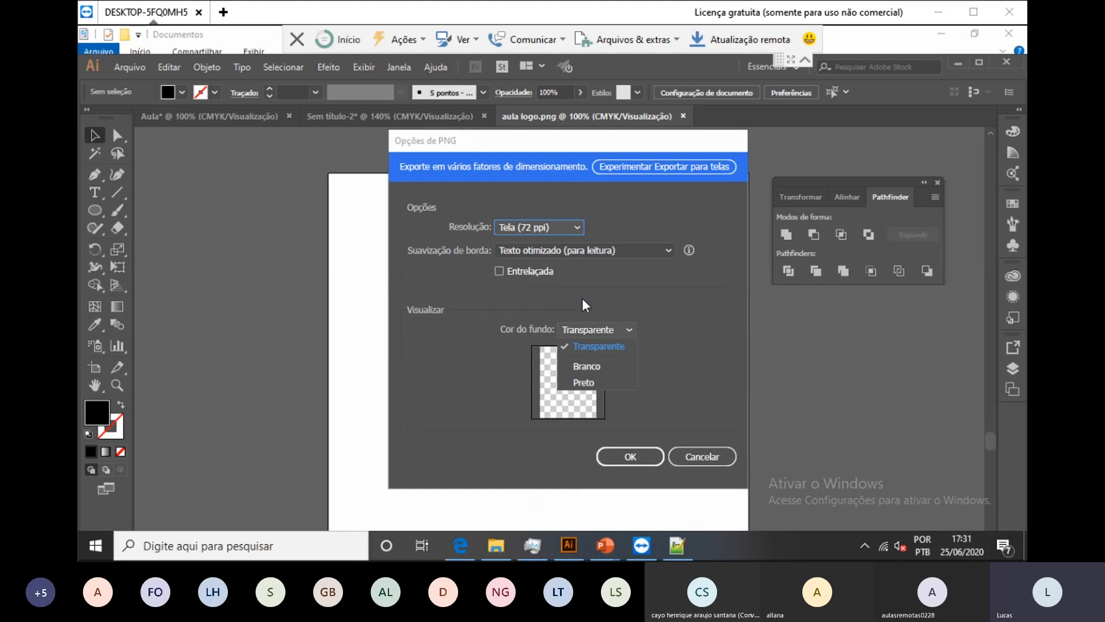
pyautogui.press('Escape')
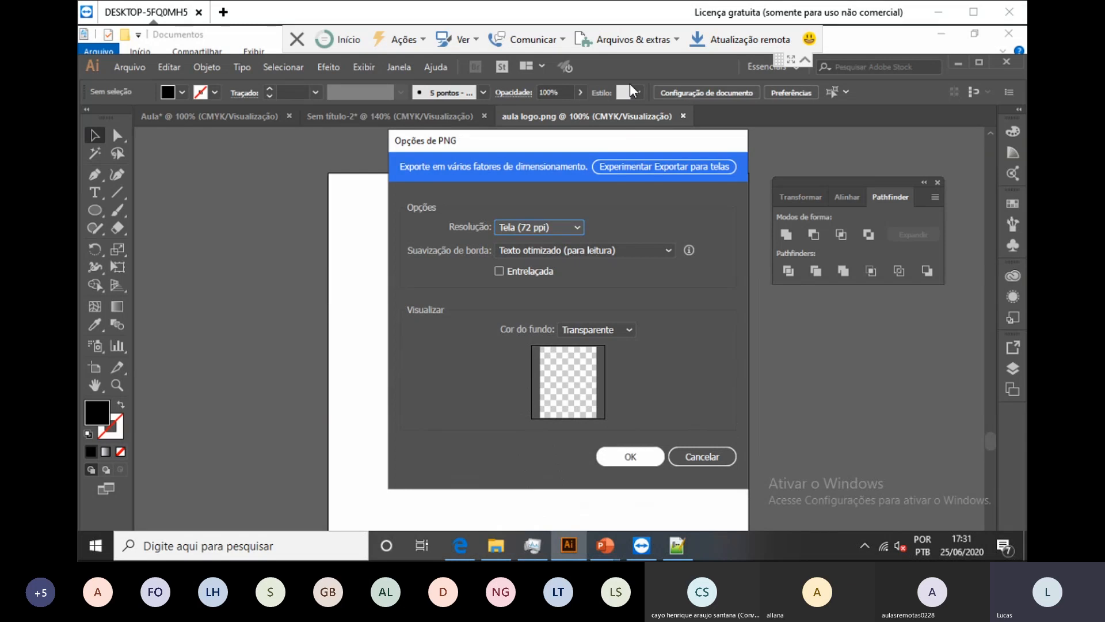
pyautogui.press('Return')
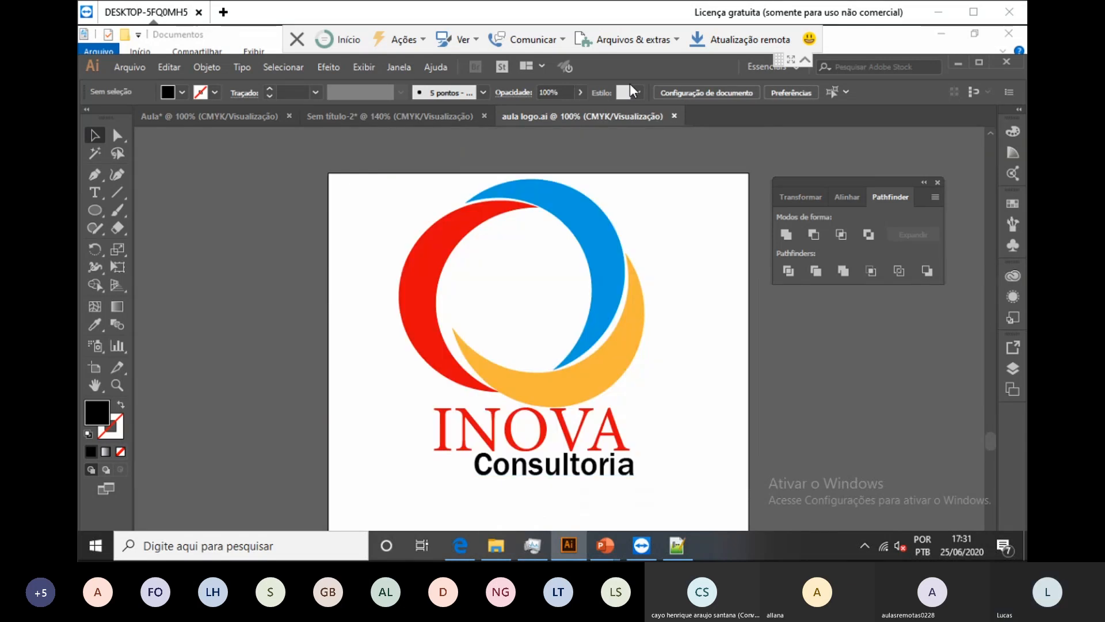
# Step: Compare the aula logo JPEG with the 13 KB PNG and preview the PNG, then start a Windows search
pyautogui.click(496, 545)
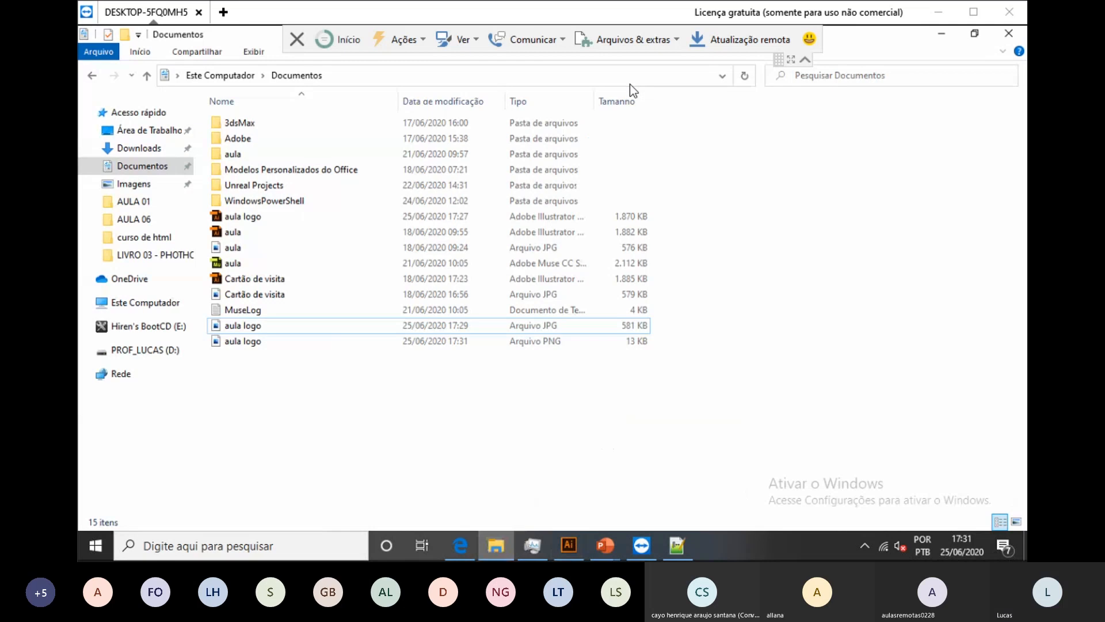
pyautogui.press('space')
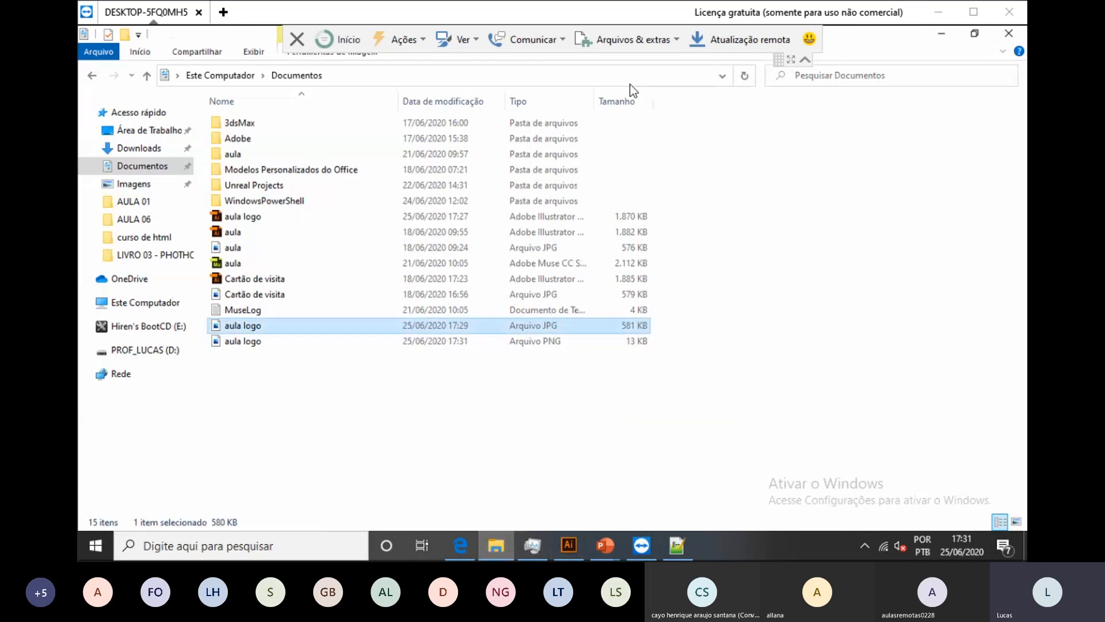
pyautogui.press('Down')
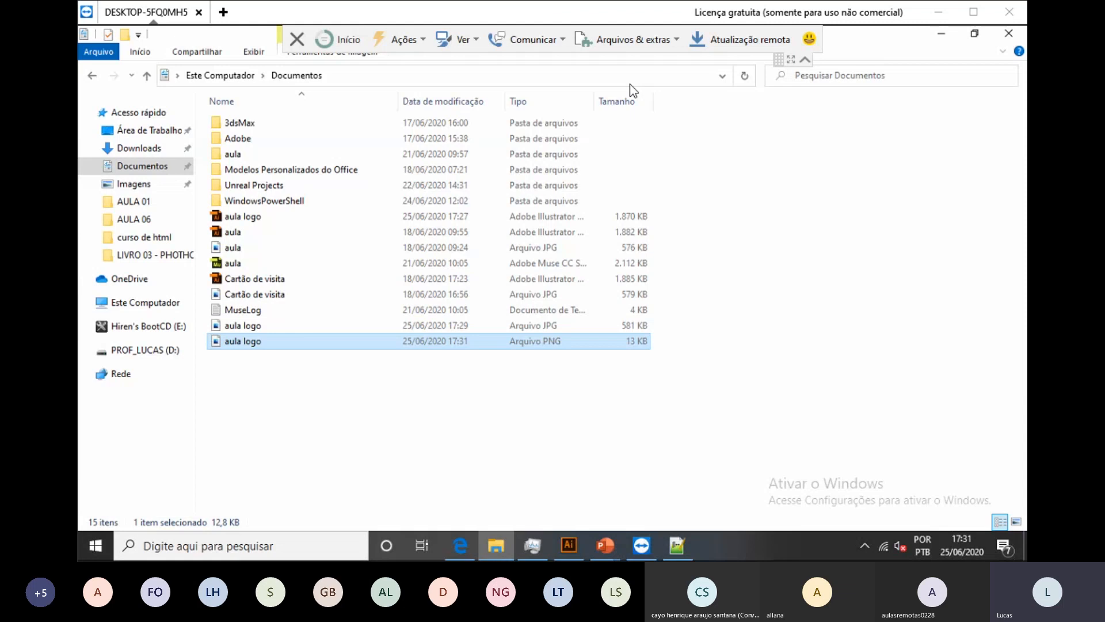
pyautogui.press('Up')
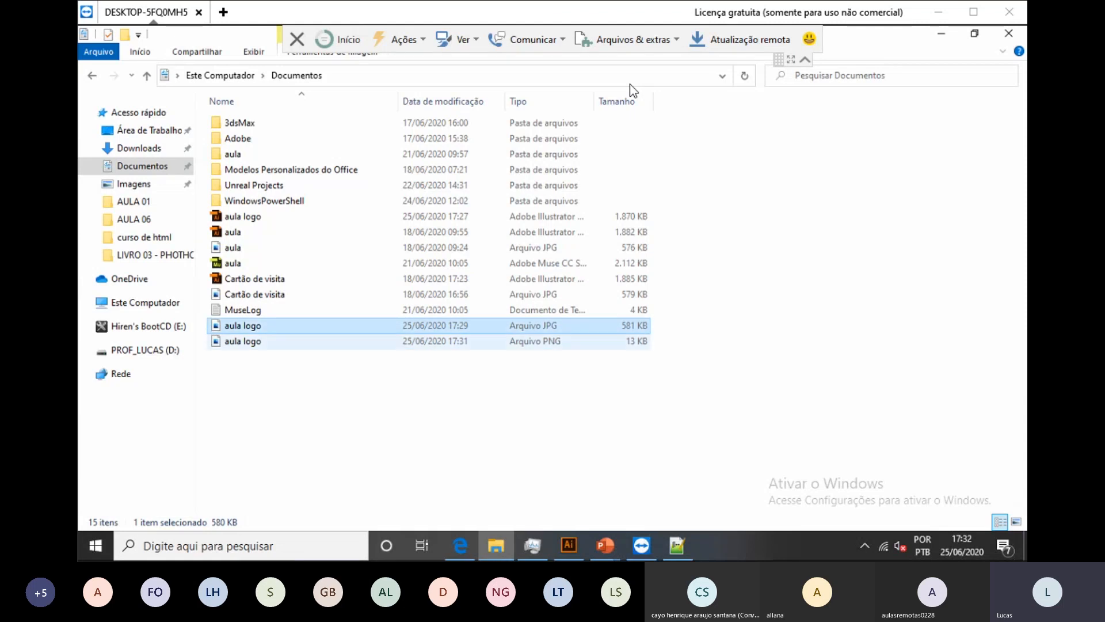
pyautogui.press('Down')
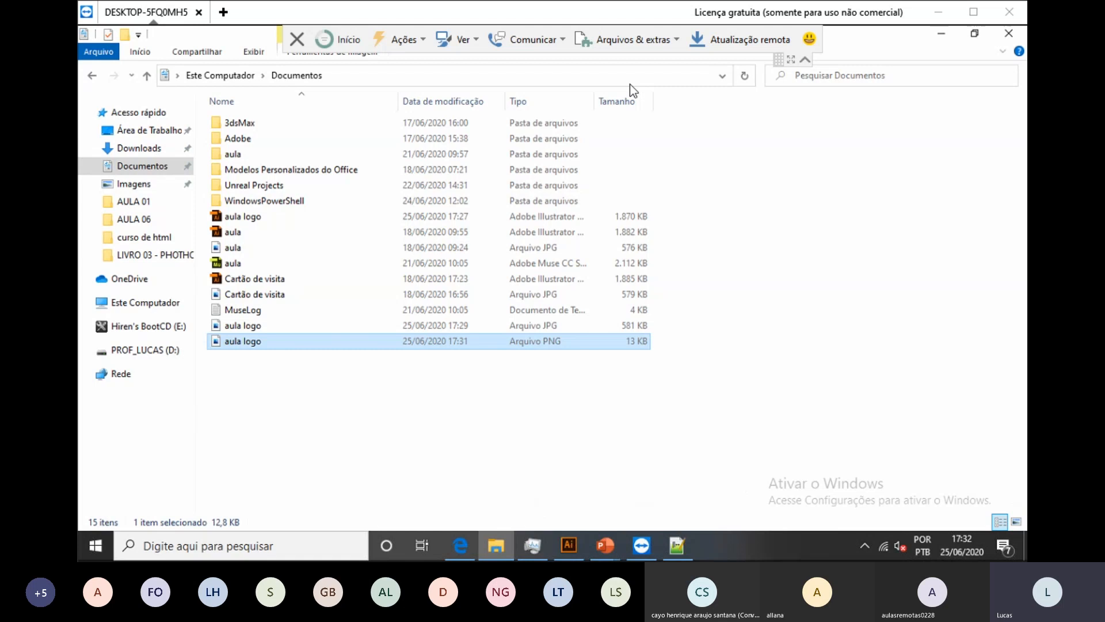
pyautogui.press('Return')
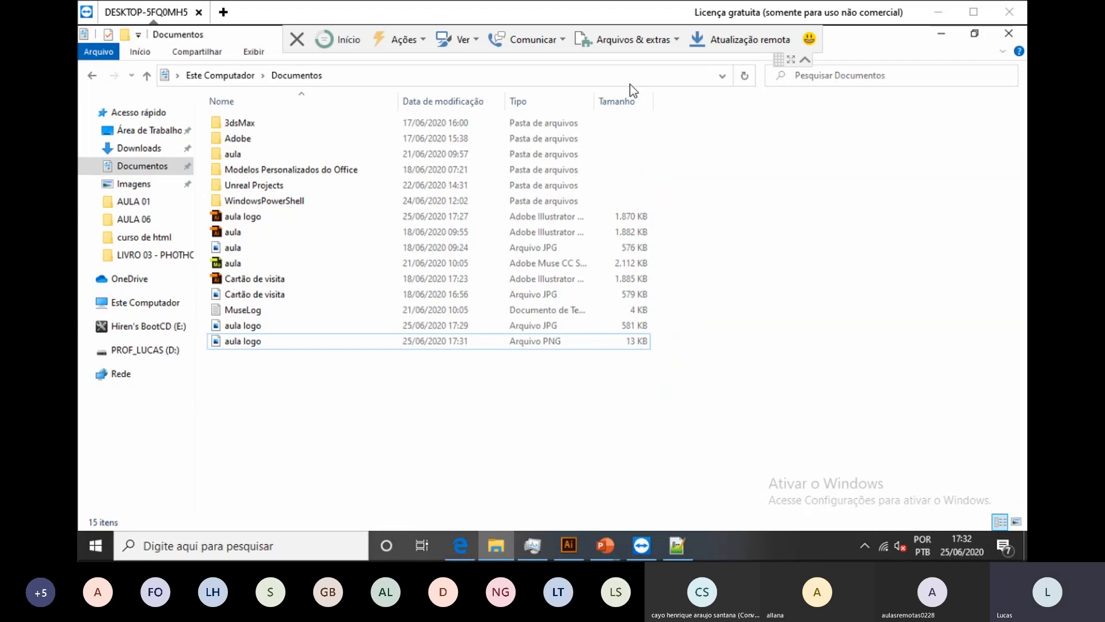
pyautogui.press('super')
# Step: Launch Word with a new blank document, then select the MuseLog file back in Documentos
pyautogui.write('wor')
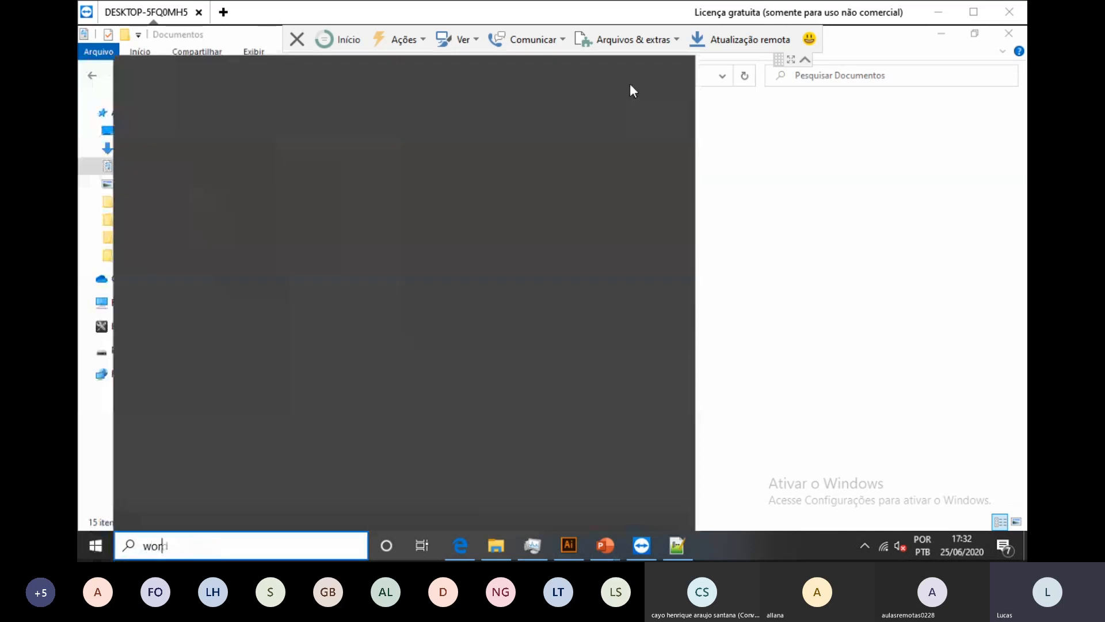
pyautogui.write('d')
pyautogui.press('Return')
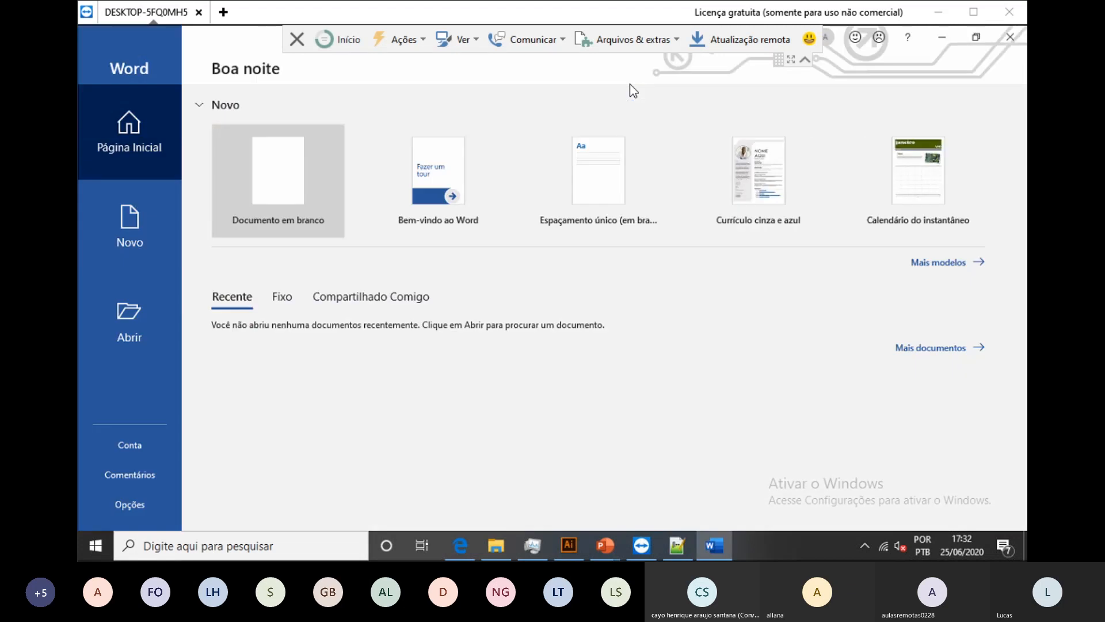
pyautogui.press('Return')
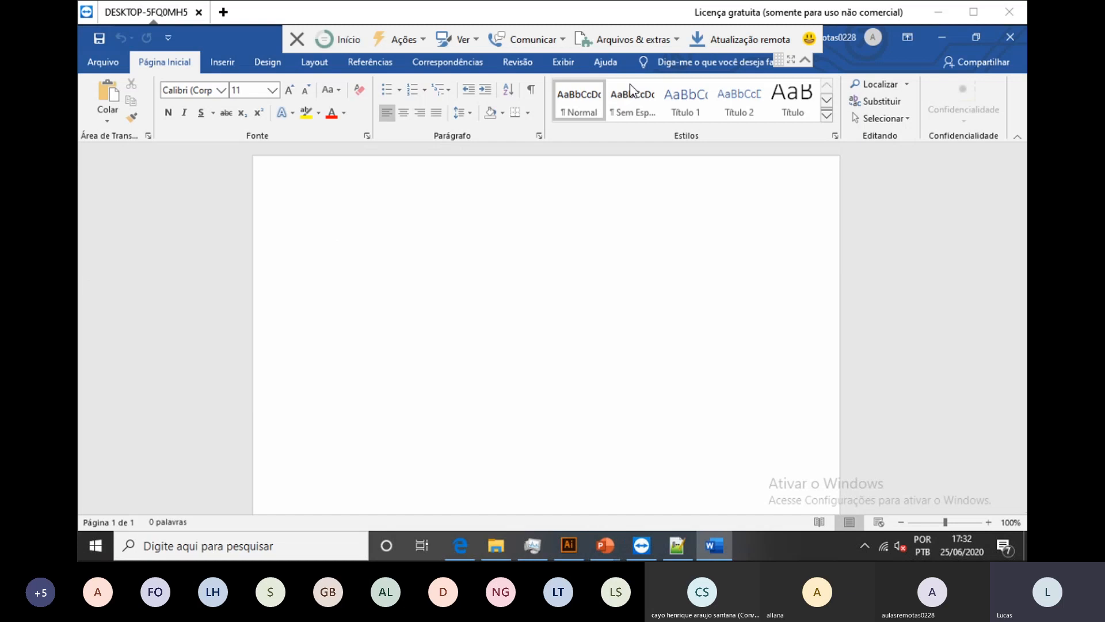
pyautogui.hotkey('alt', 'Tab')
pyautogui.press('Up')
pyautogui.press('Up')
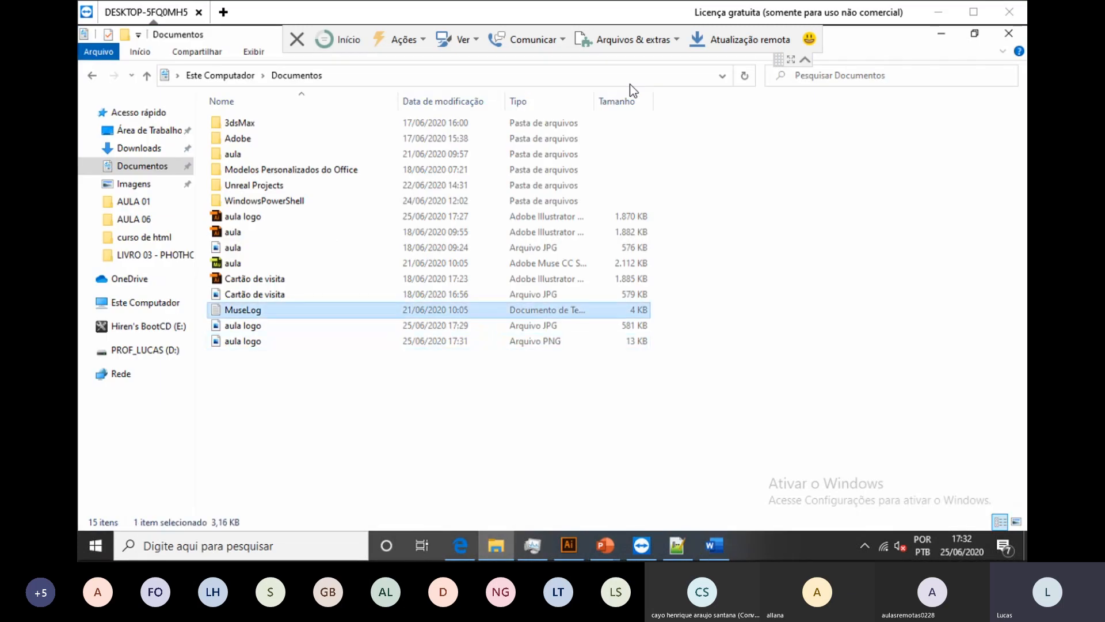
# Step: Open MuseLog in Notepad and maximize the window
pyautogui.press('Return')
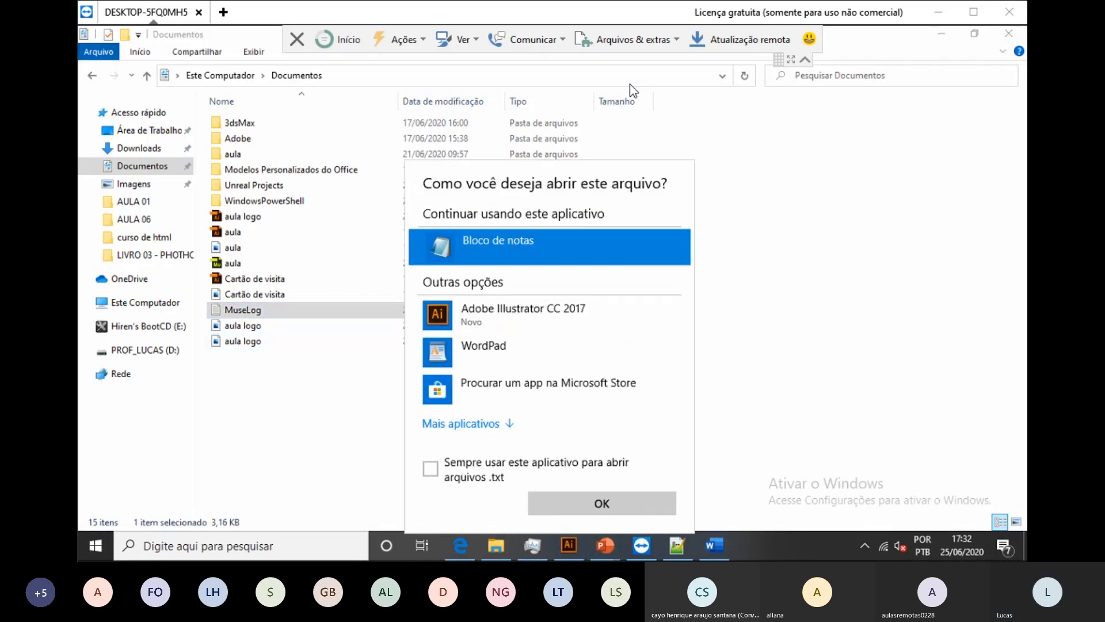
pyautogui.press('Return')
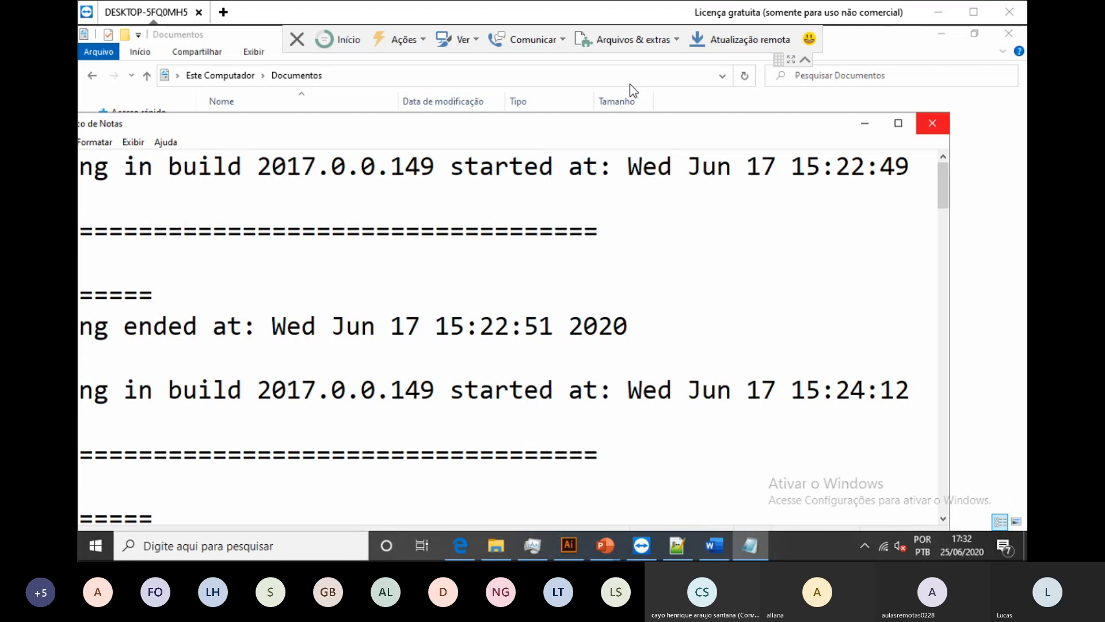
pyautogui.scroll(-5, 514, 337)
pyautogui.scroll(-7, 514, 337)
pyautogui.press('super+Up')
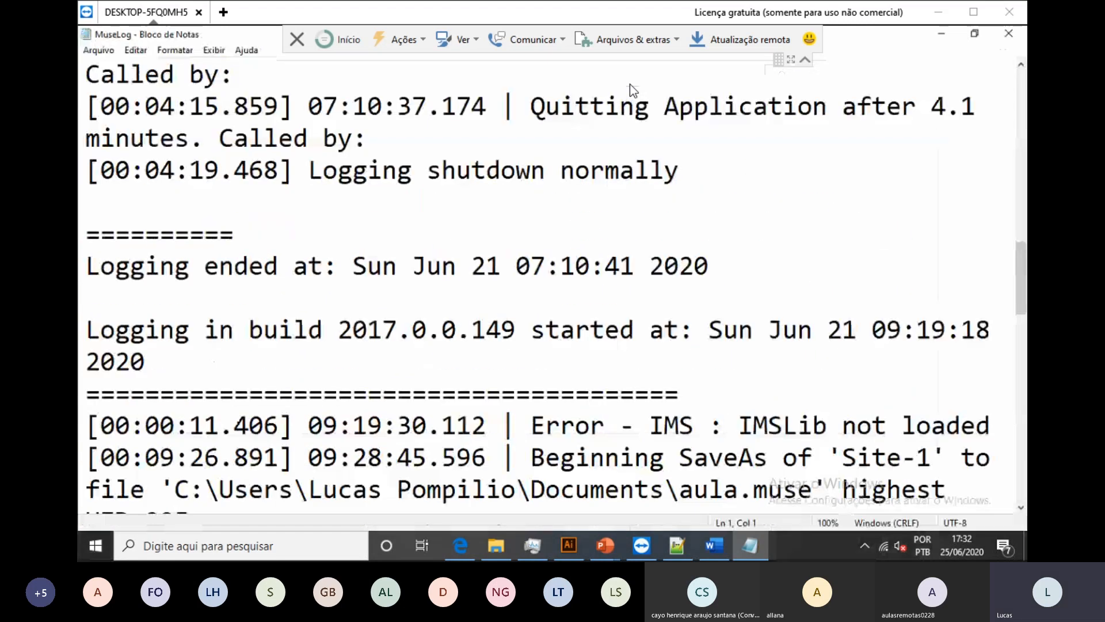
# Step: Select all the log text, then close Notepad
pyautogui.click(190, 75)
pyautogui.hotkey('alt', 'f')
pyautogui.click(575, 266)
pyautogui.scroll(-12, 575, 266)
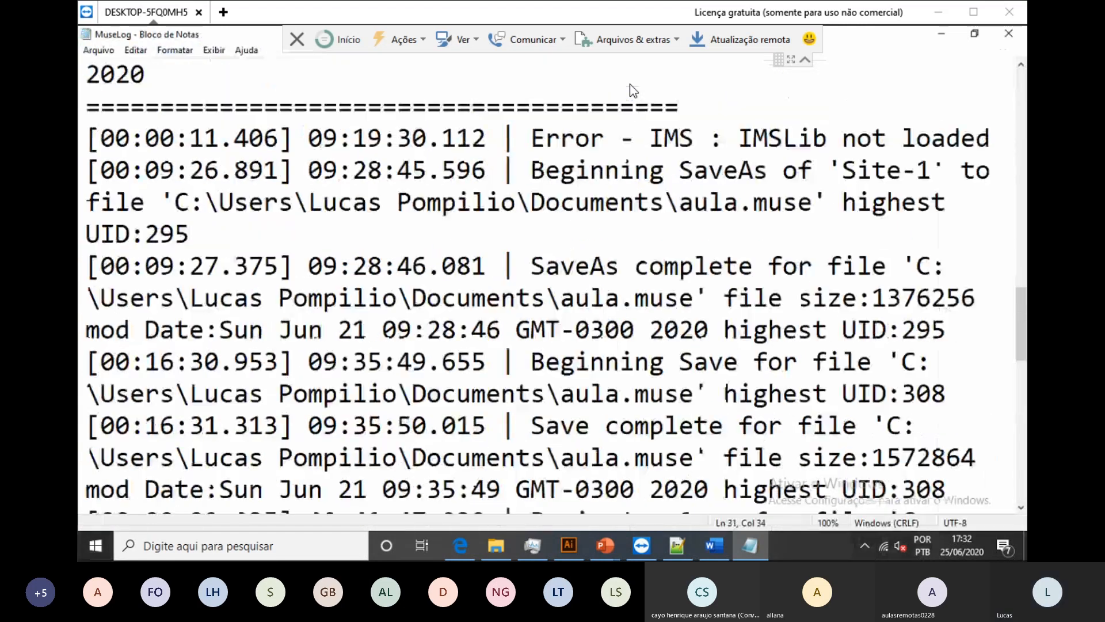
pyautogui.moveTo(708, 425); pyautogui.dragTo(87, 74)
pyautogui.scroll(16, 172, 163)
pyautogui.scroll(6, 87, 297)
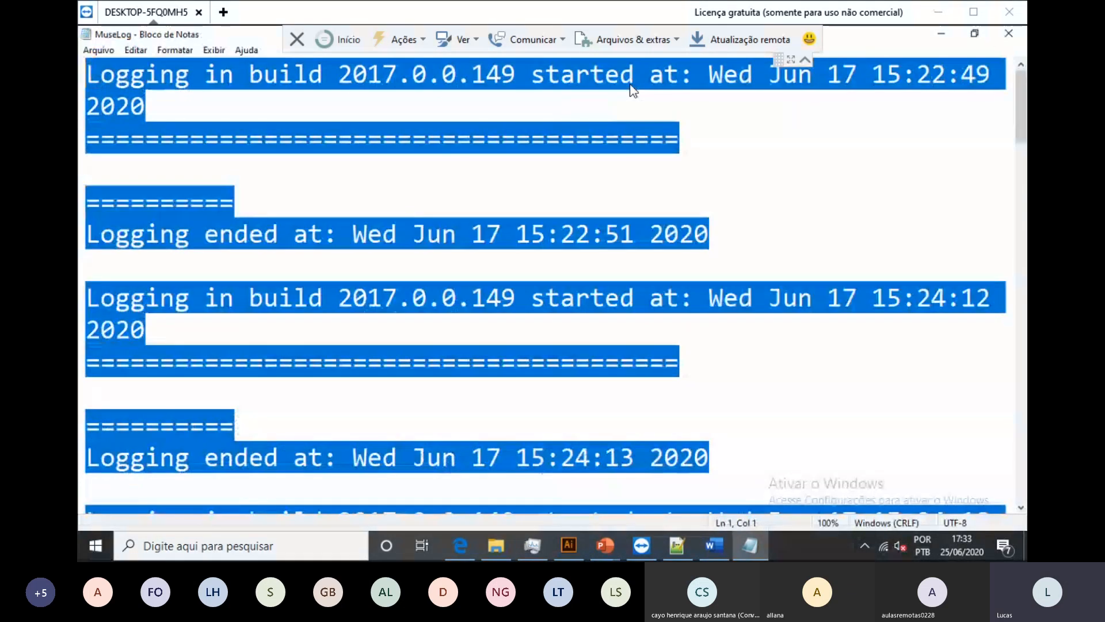
pyautogui.click(1008, 33)
# Step: Paste the copied MuseLog text into the blank Word document
pyautogui.click(714, 545)
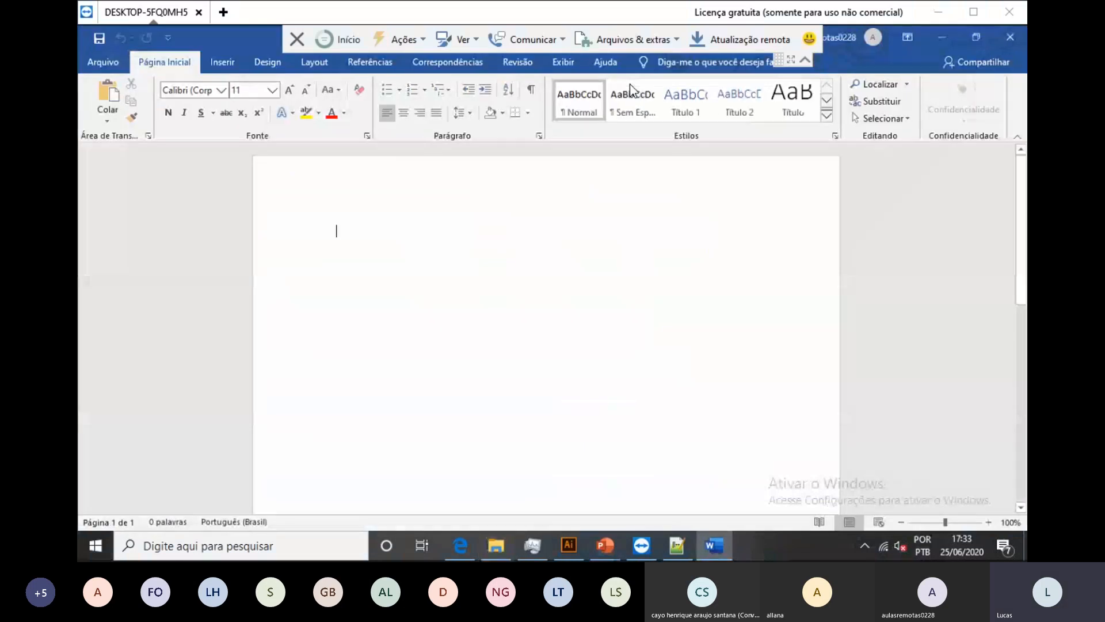
pyautogui.hotkey('ctrl', 'v')
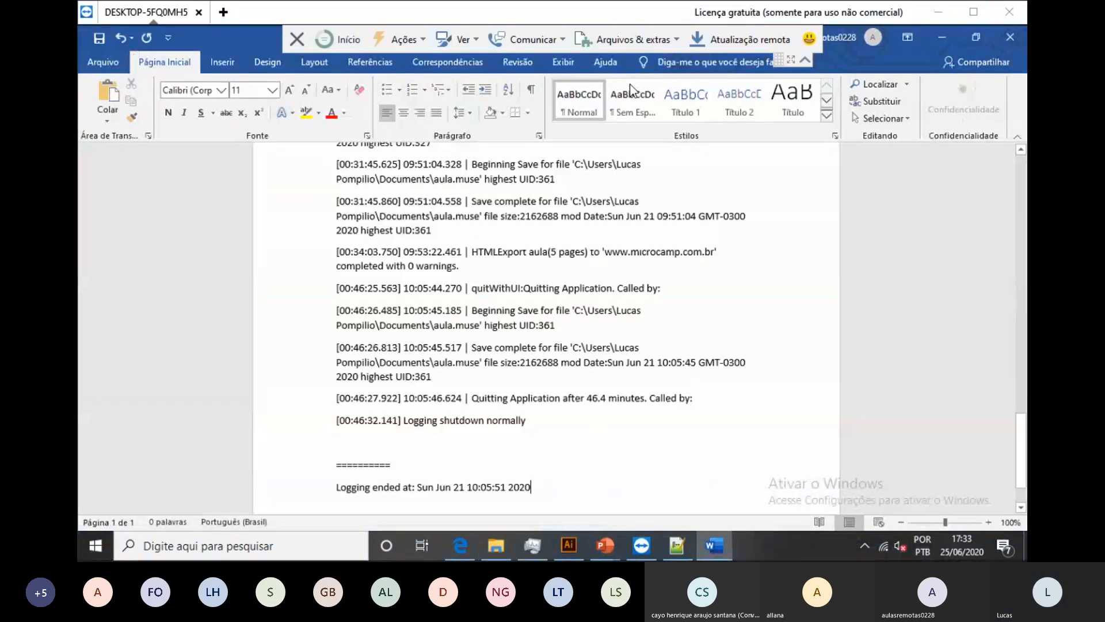
pyautogui.scroll(15, 546, 323)
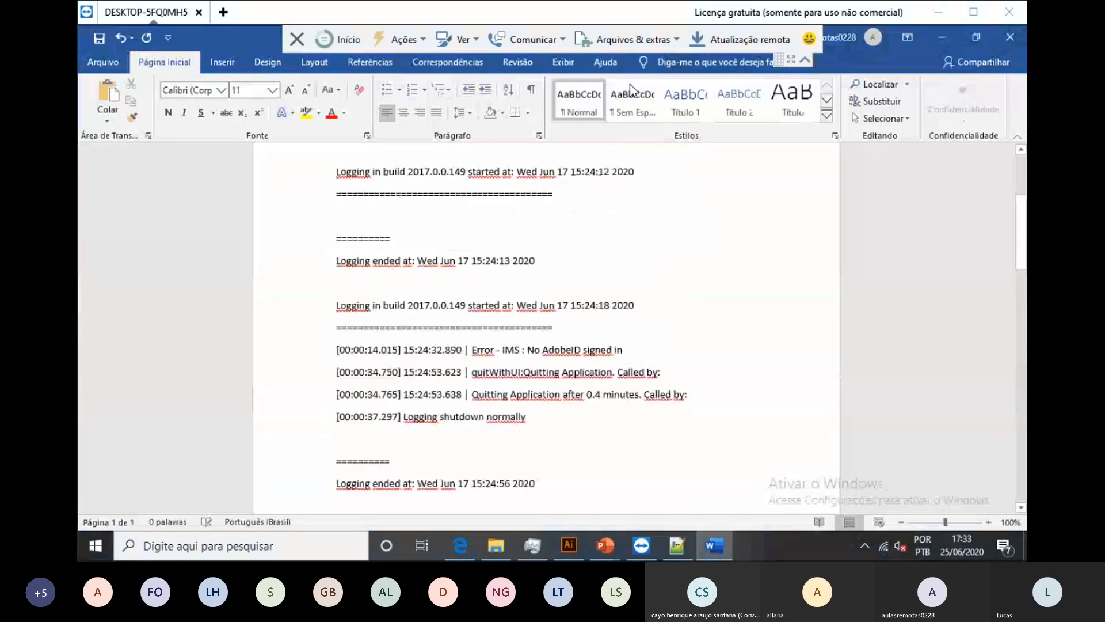
pyautogui.scroll(4, 546, 322)
# Step: Delete the '=====' separator lines under the first two entries, then go to Insert > Pictures
pyautogui.moveTo(395, 302); pyautogui.dragTo(337, 254)
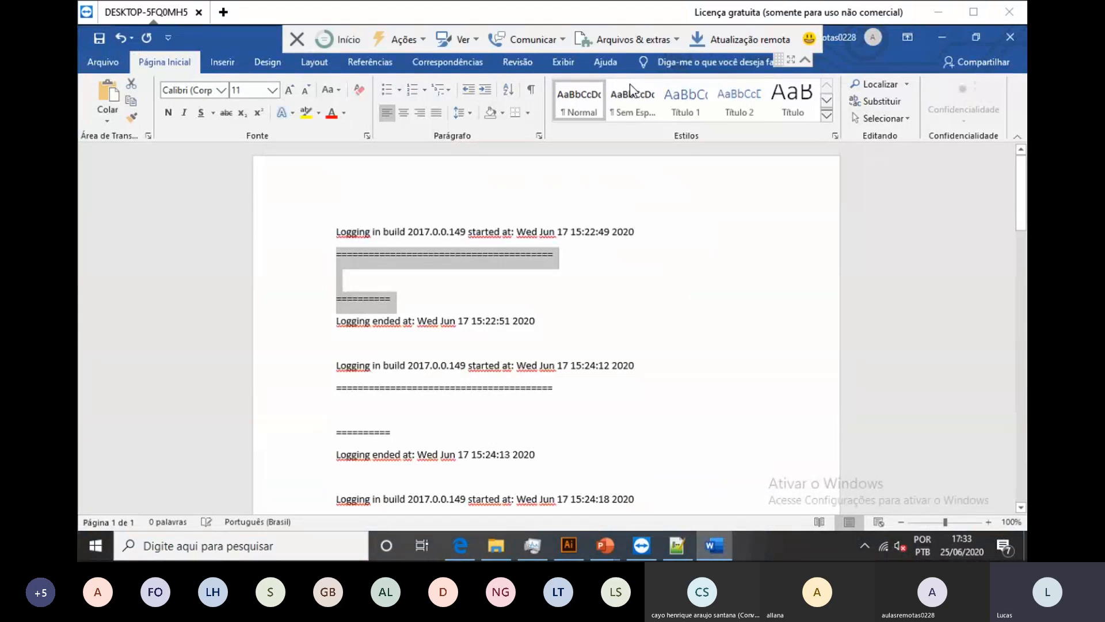
pyautogui.press('Delete')
pyautogui.press('Delete')
pyautogui.hotkey('shift', 'Down')
pyautogui.hotkey('shift', 'Down')
pyautogui.press('Delete')
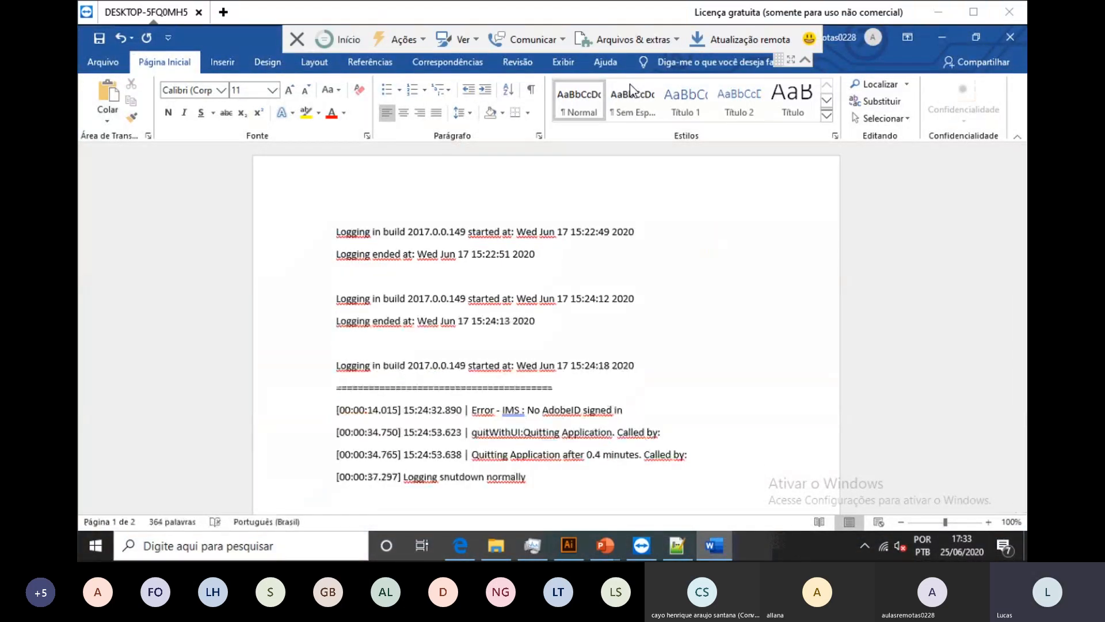
pyautogui.hotkey('ctrl', 'Home')
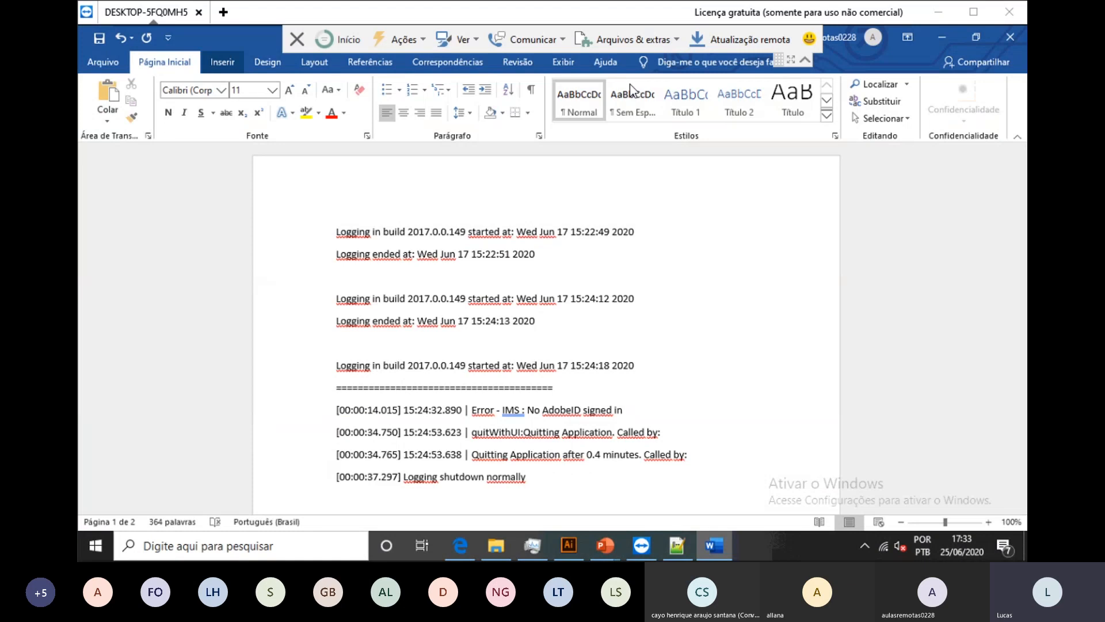
pyautogui.click(222, 62)
pyautogui.click(249, 101)
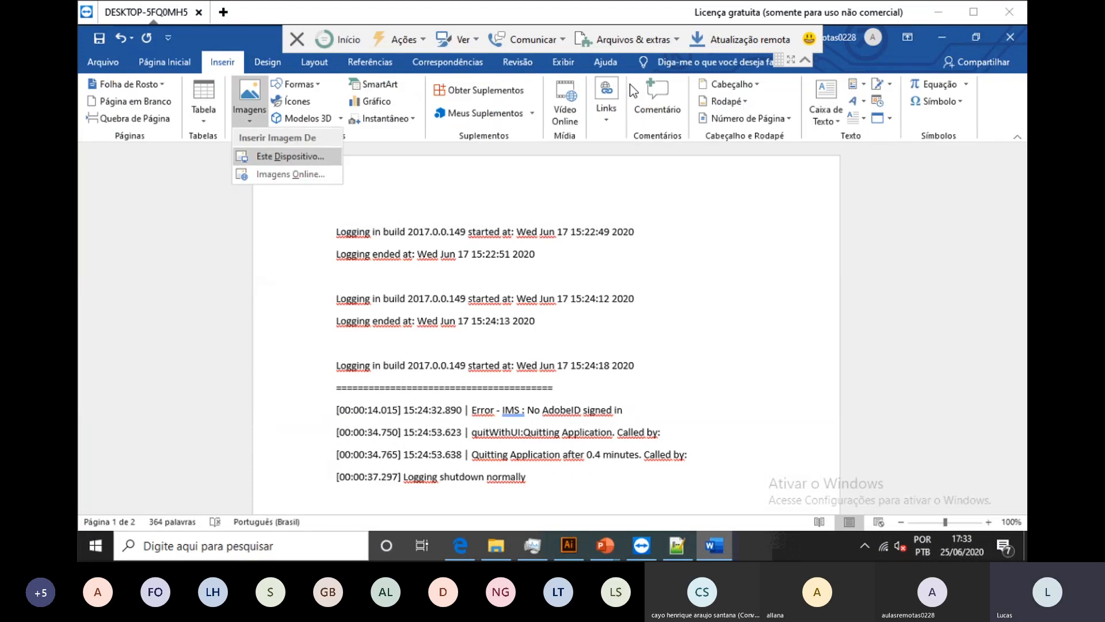
# Step: Insert the aula logo image from Documentos, a 14.57 × 11.71 cm picture at the document's start
pyautogui.click(276, 156)
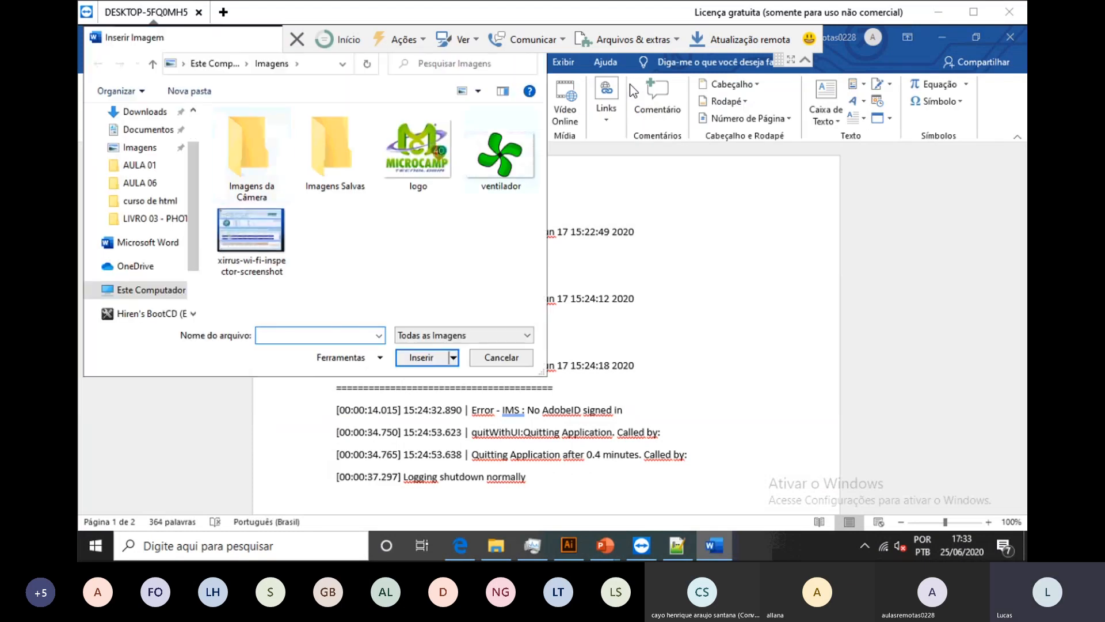
pyautogui.click(139, 148)
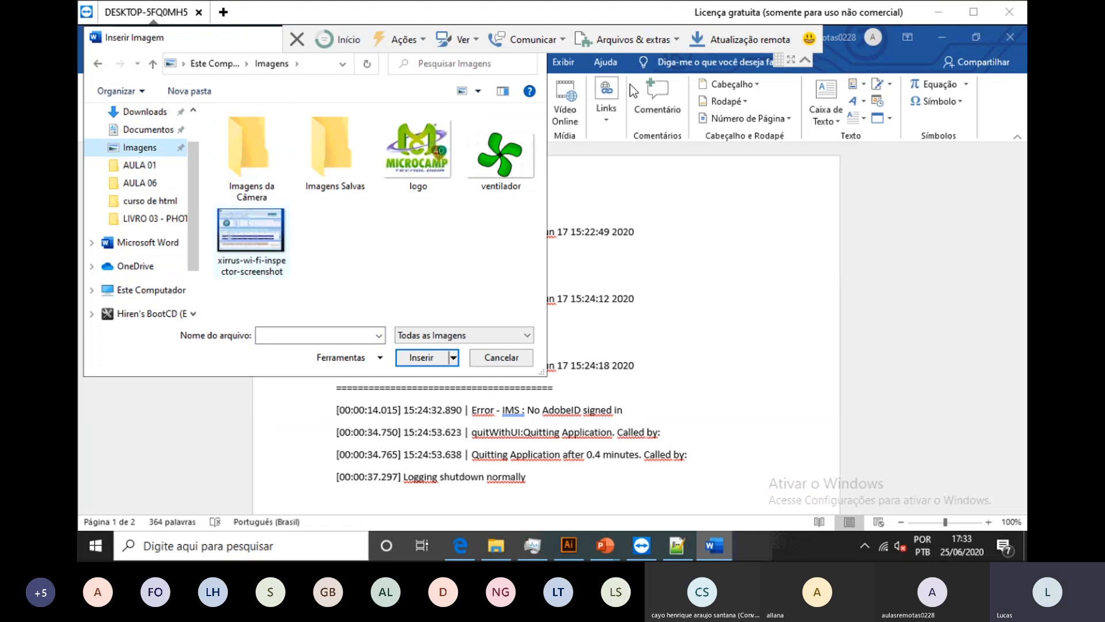
pyautogui.click(148, 129)
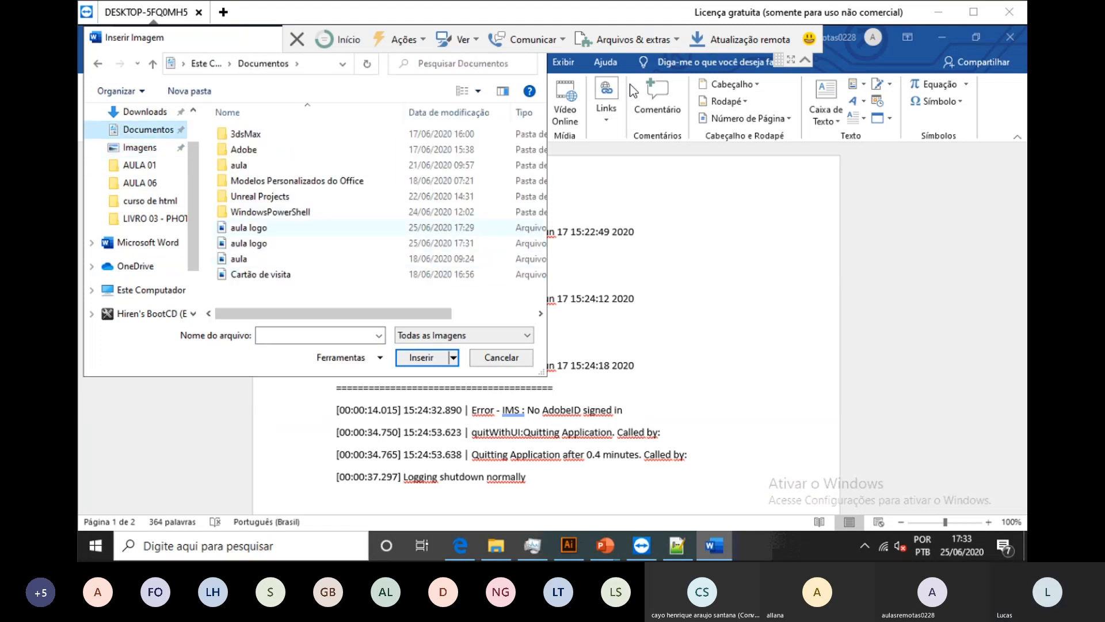
pyautogui.moveTo(333, 313)
pyautogui.mouseDown()
pyautogui.moveTo(385, 313)
pyautogui.moveTo(334, 313)
pyautogui.mouseUp()
pyautogui.doubleClick(249, 228)
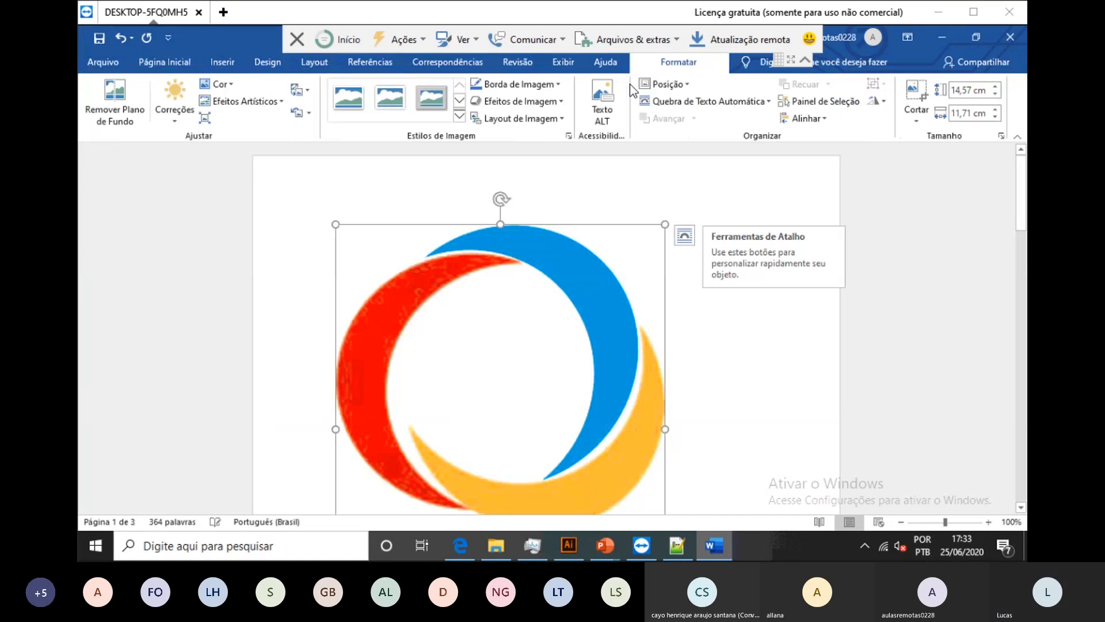
pyautogui.click(704, 100)
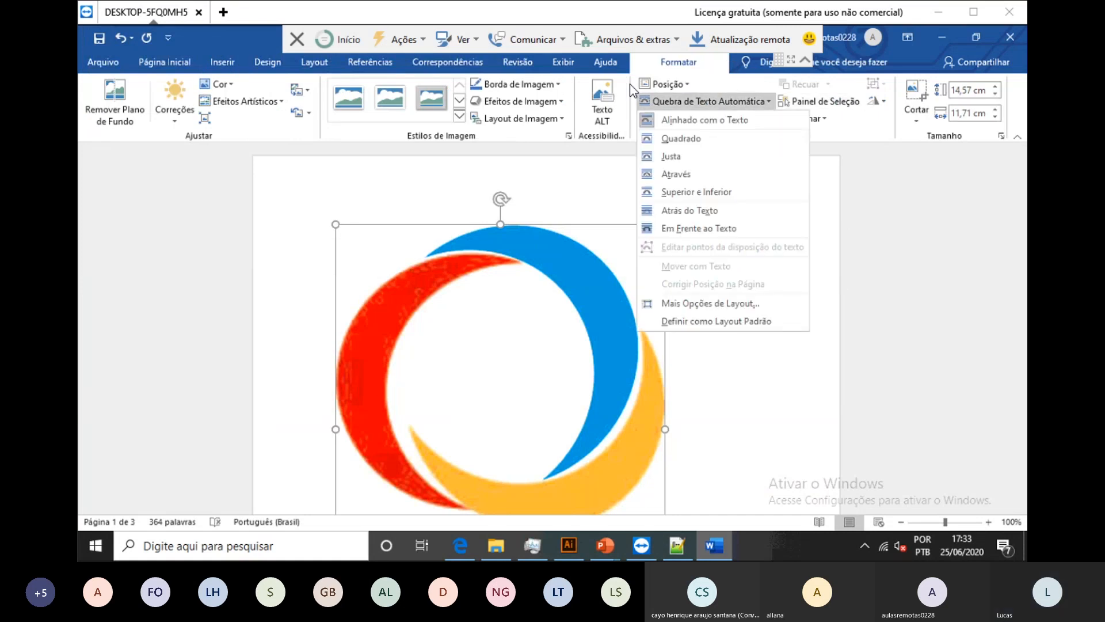
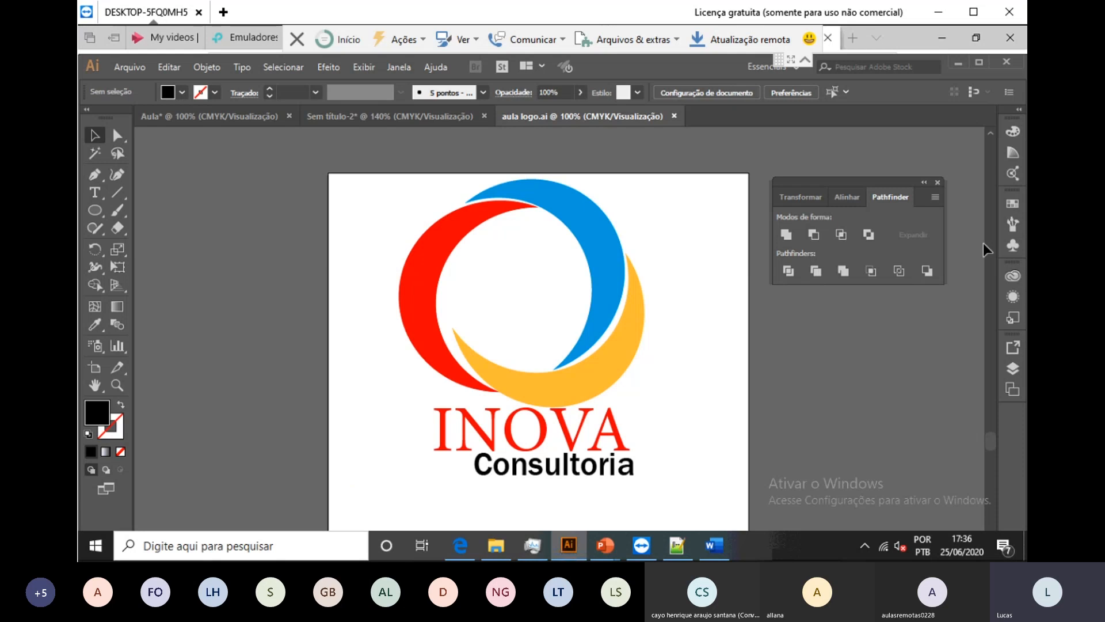
# Step: Close the floating Pathfinder panel, check the jeans artwork in Sem título-2, then return to aula logo.ai
pyautogui.click(937, 182)
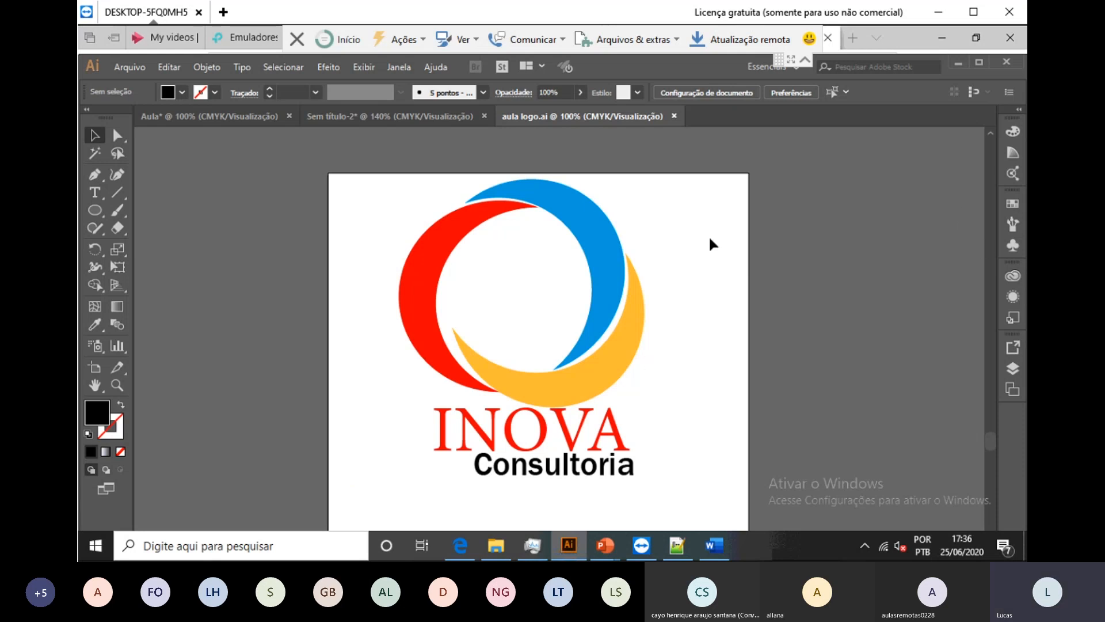
pyautogui.click(343, 116)
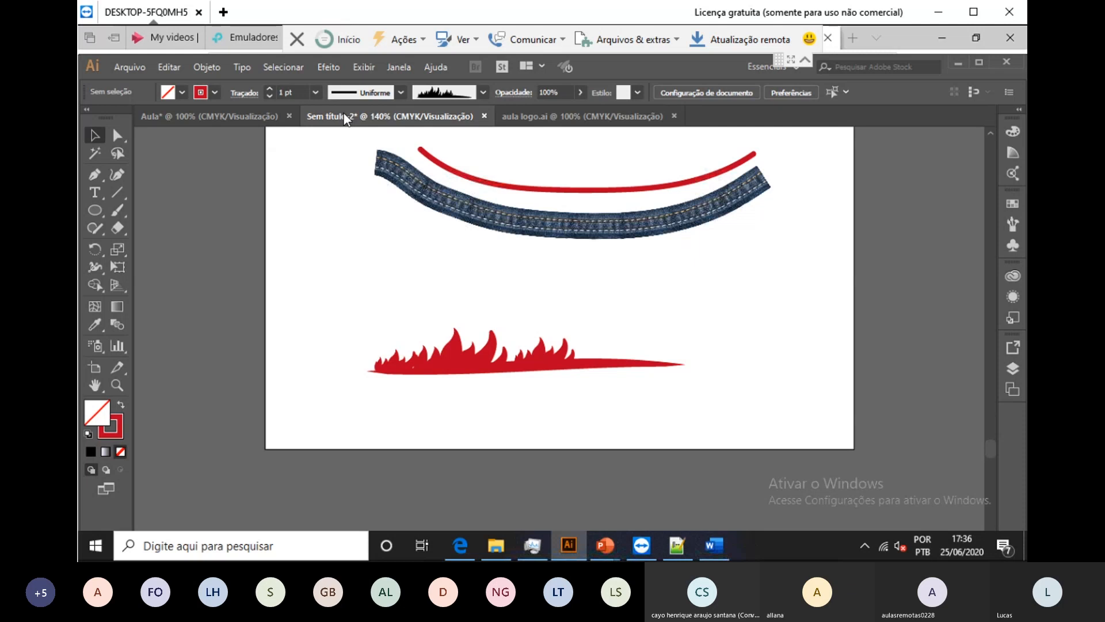
pyautogui.click(544, 119)
pyautogui.scroll(-4, 554, 291)
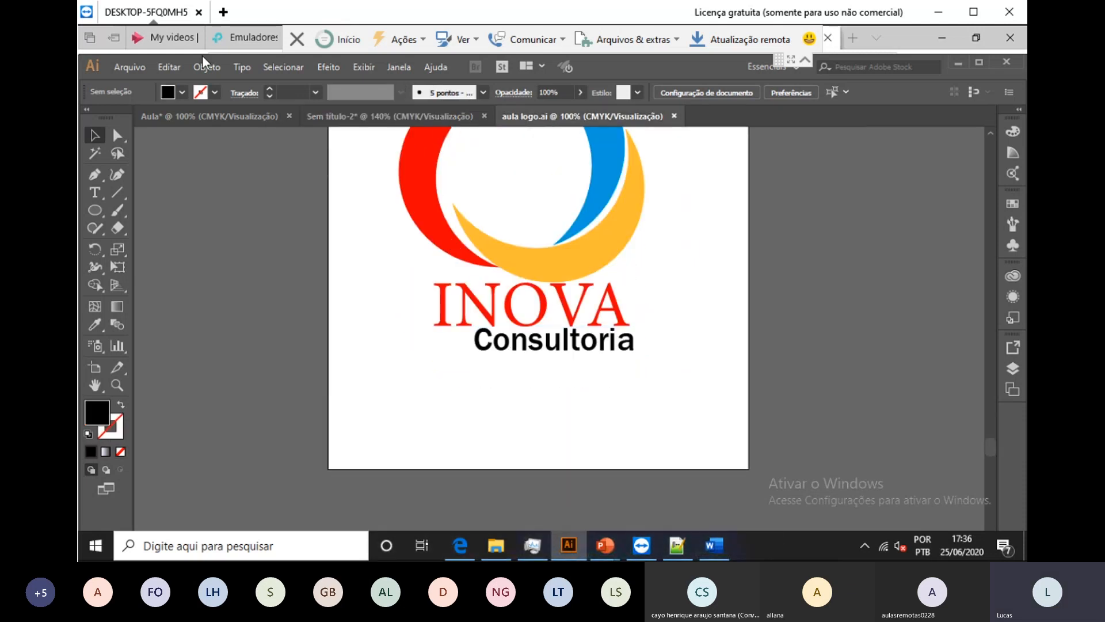
# Step: Create the new blank document Sem título-4 with the default preset settings
pyautogui.click(130, 66)
pyautogui.click(315, 103)
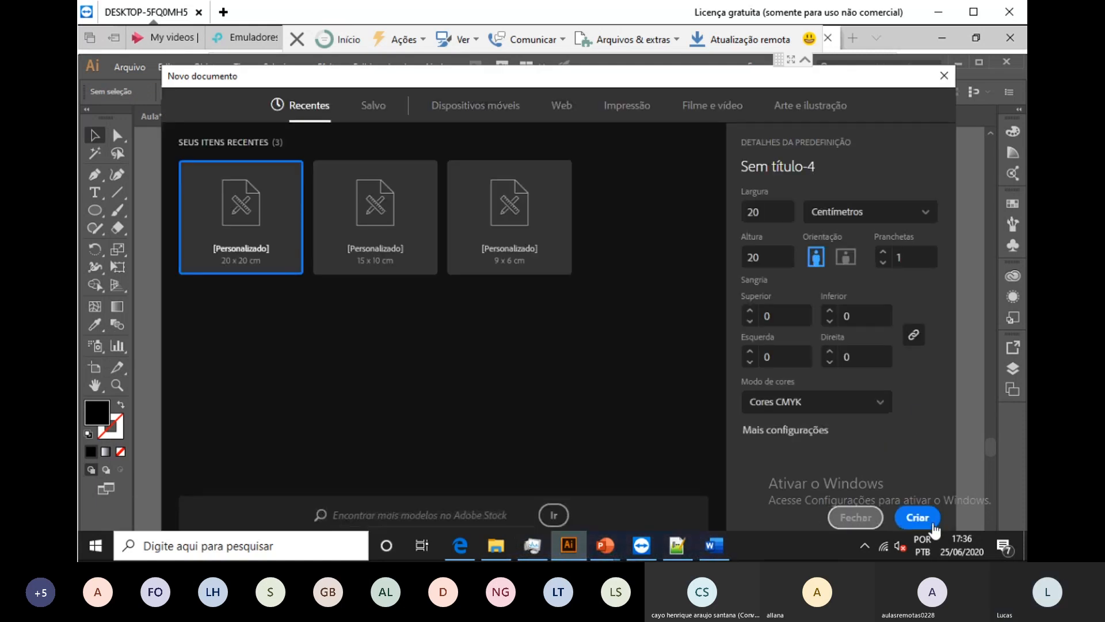
pyautogui.click(933, 525)
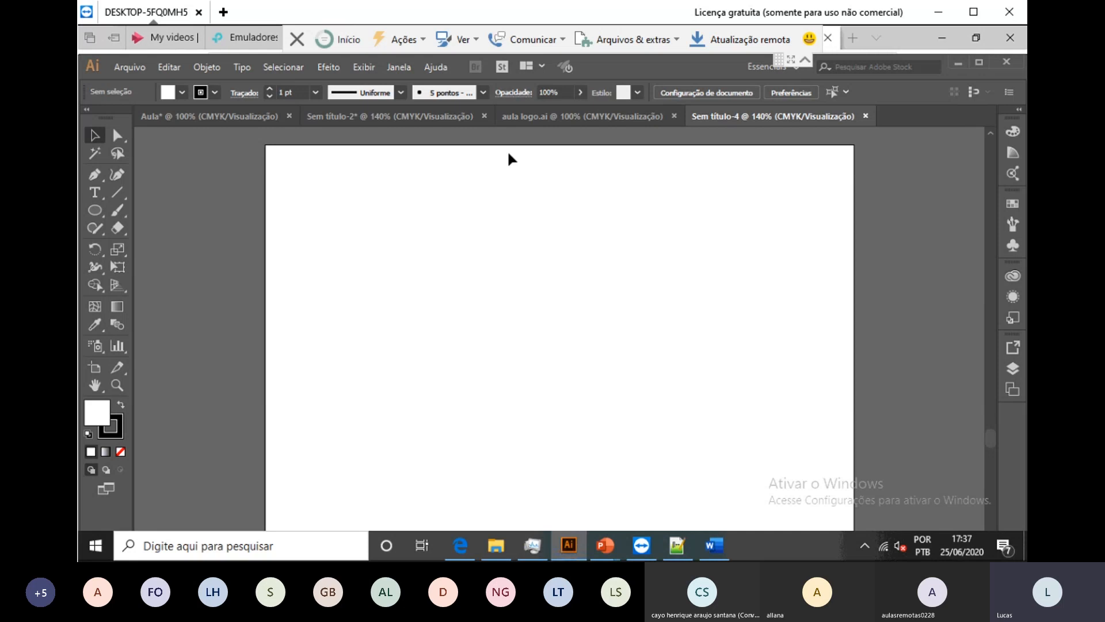
# Step: Show the Símbolos panel and drag the orange Gérbera flower symbol onto the artboard
pyautogui.click(397, 67)
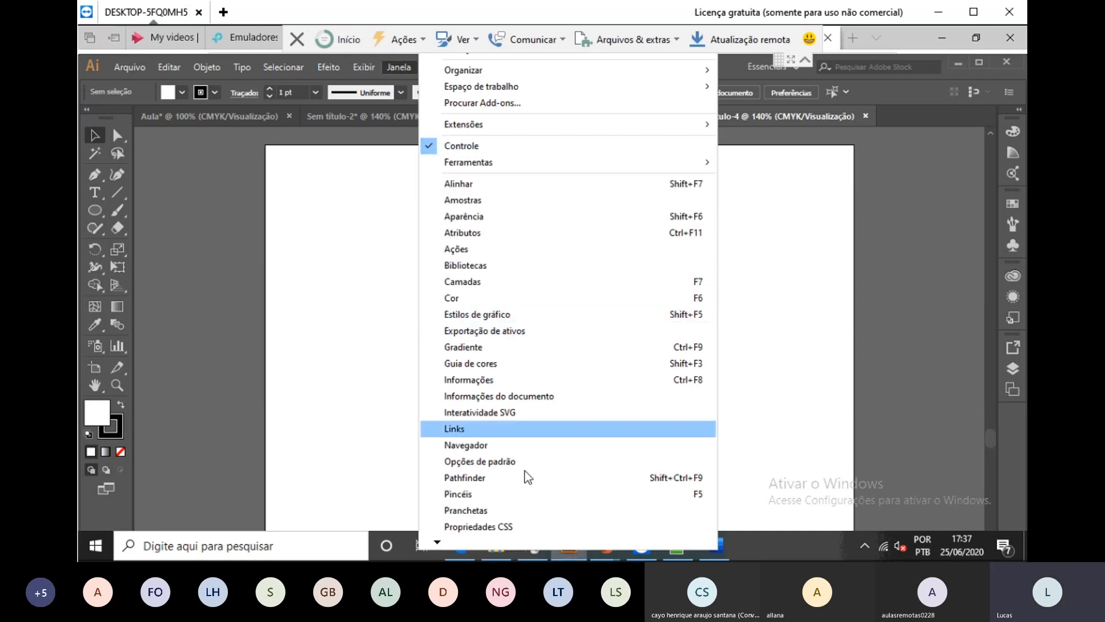
pyautogui.moveTo(437, 543)
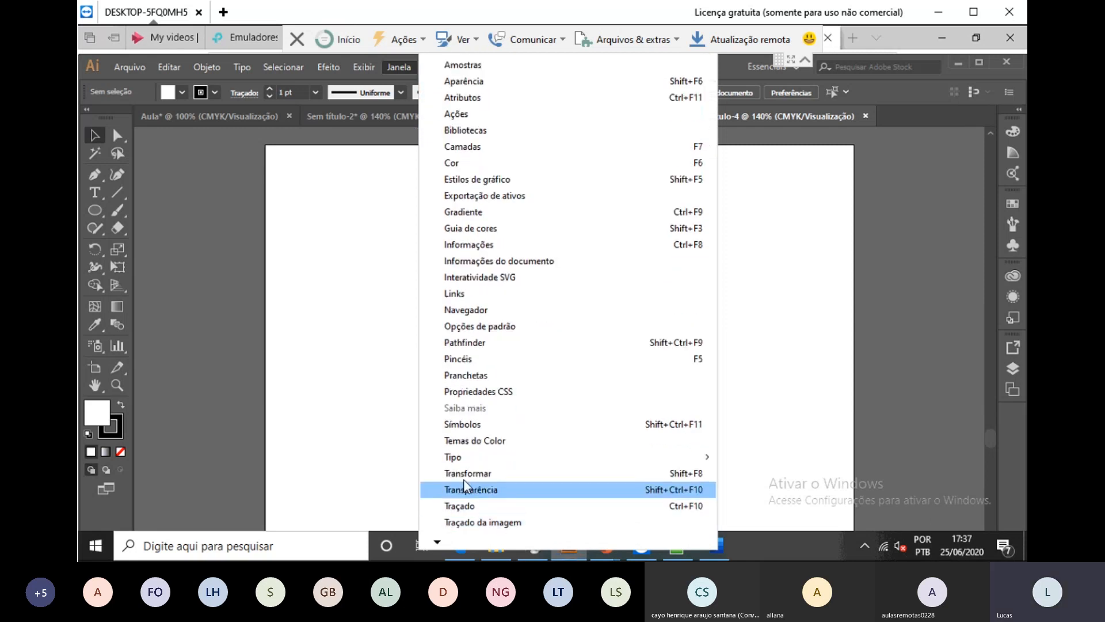
pyautogui.click(533, 427)
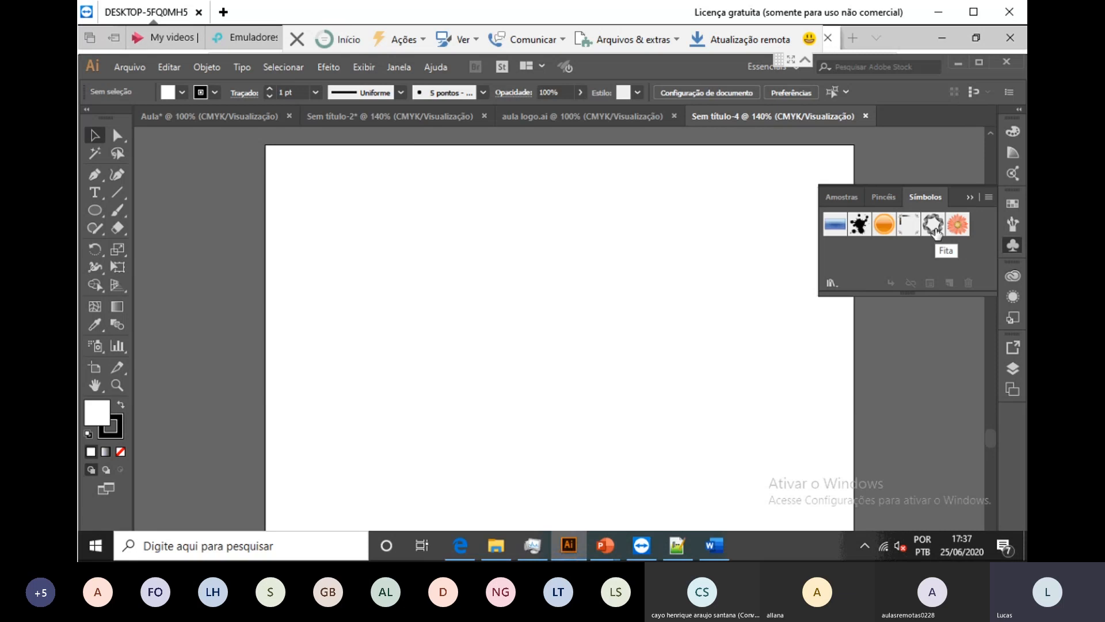
pyautogui.moveTo(958, 225); pyautogui.dragTo(585, 380)
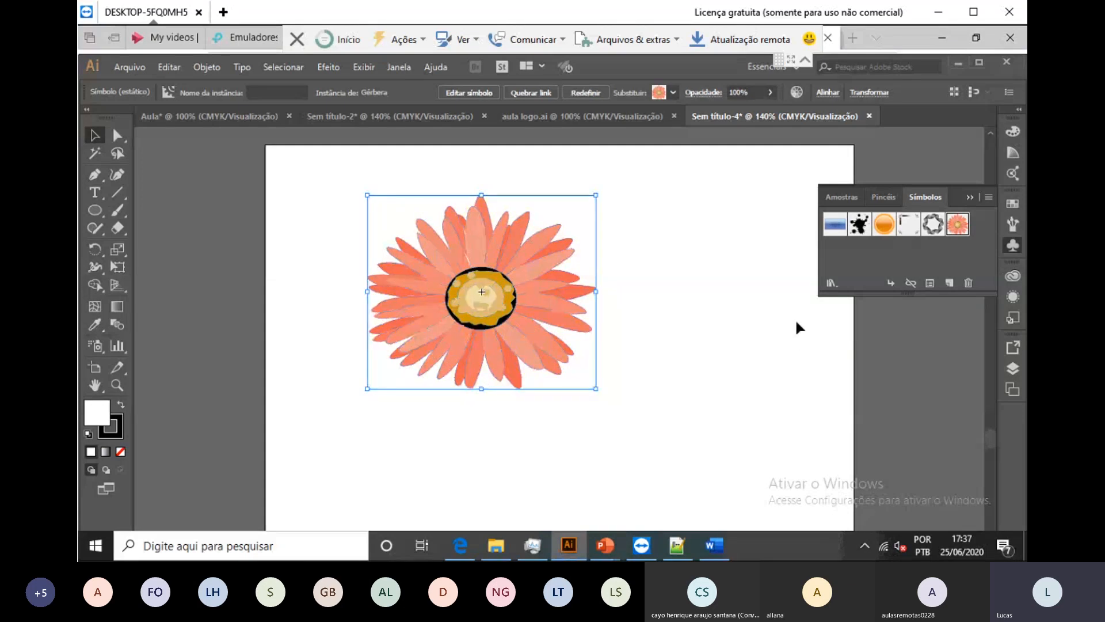
pyautogui.click(831, 289)
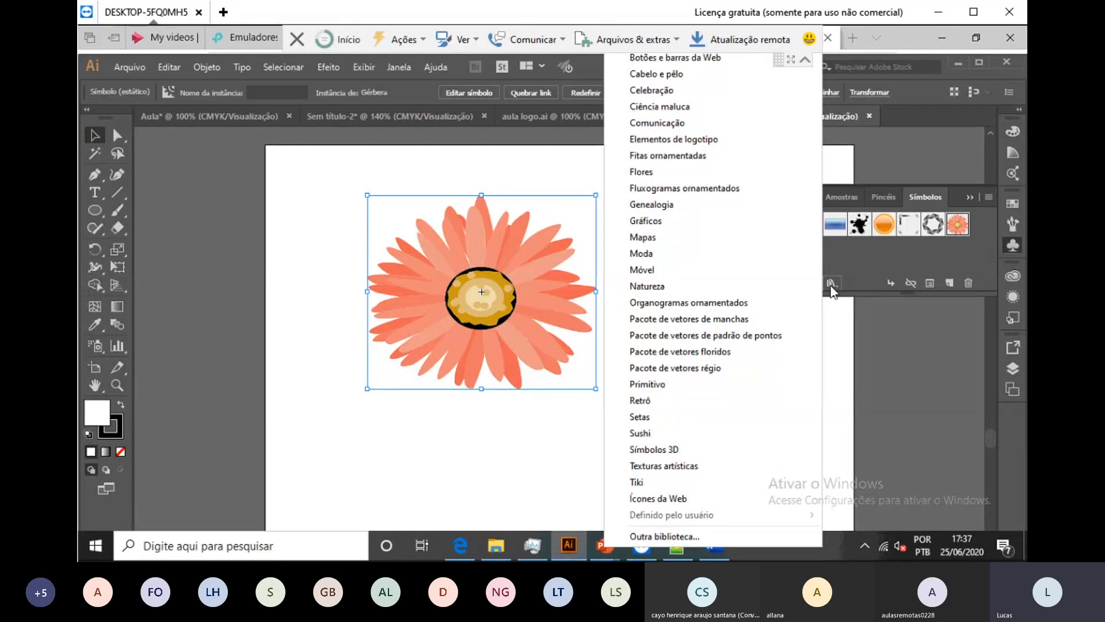
# Step: Preview the Comunicação and Símbolos 3D symbol libraries, closing each one
pyautogui.click(640, 123)
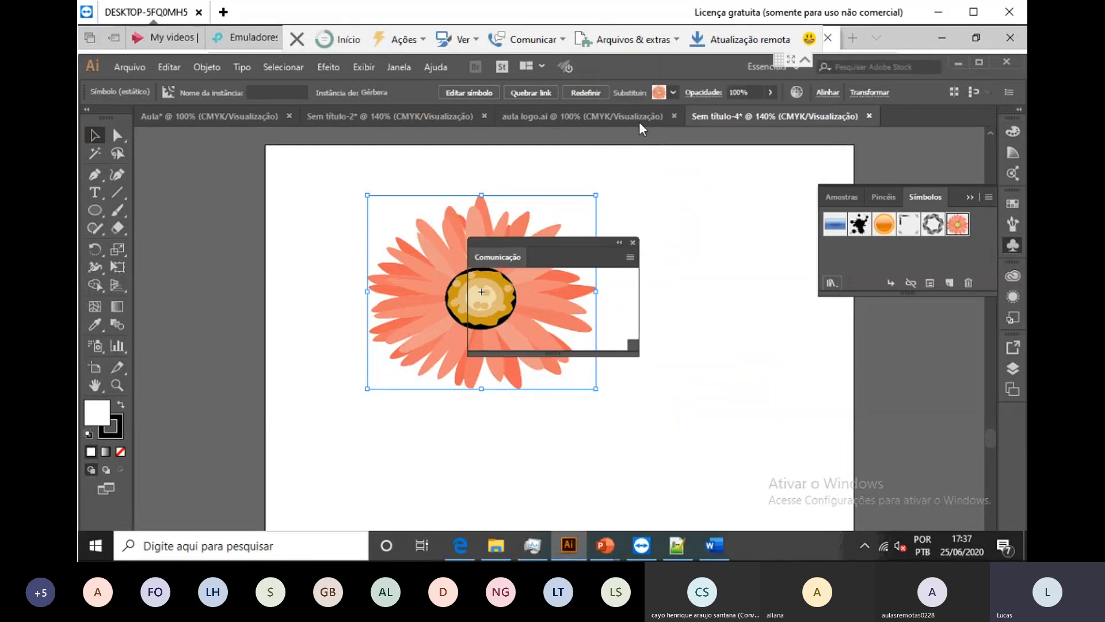
pyautogui.moveTo(556, 245); pyautogui.dragTo(685, 216)
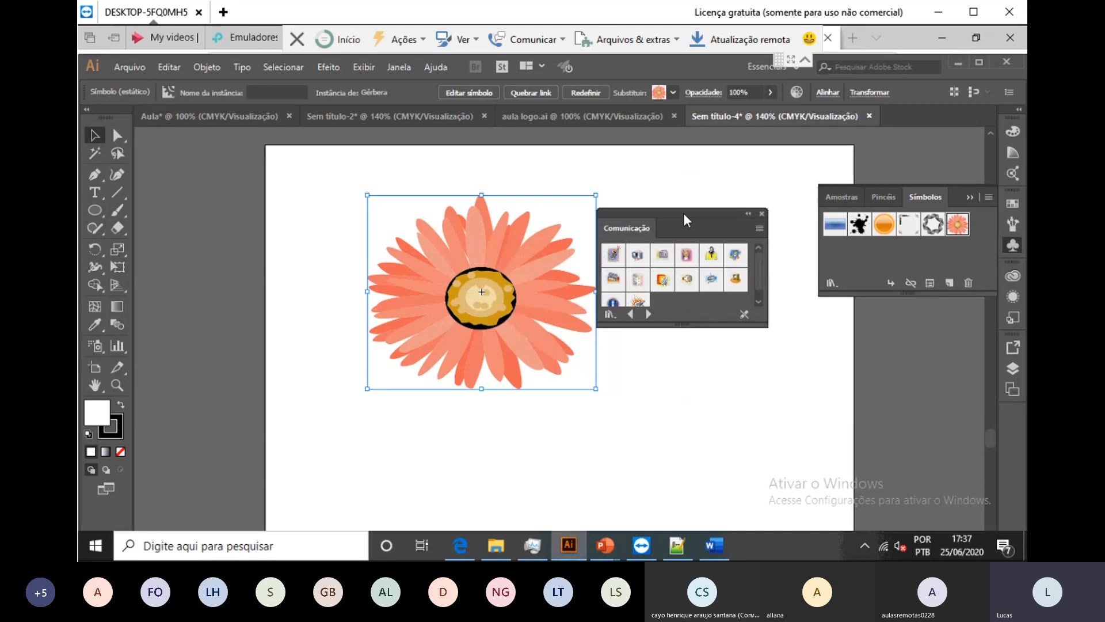
pyautogui.scroll(-1, 635, 291)
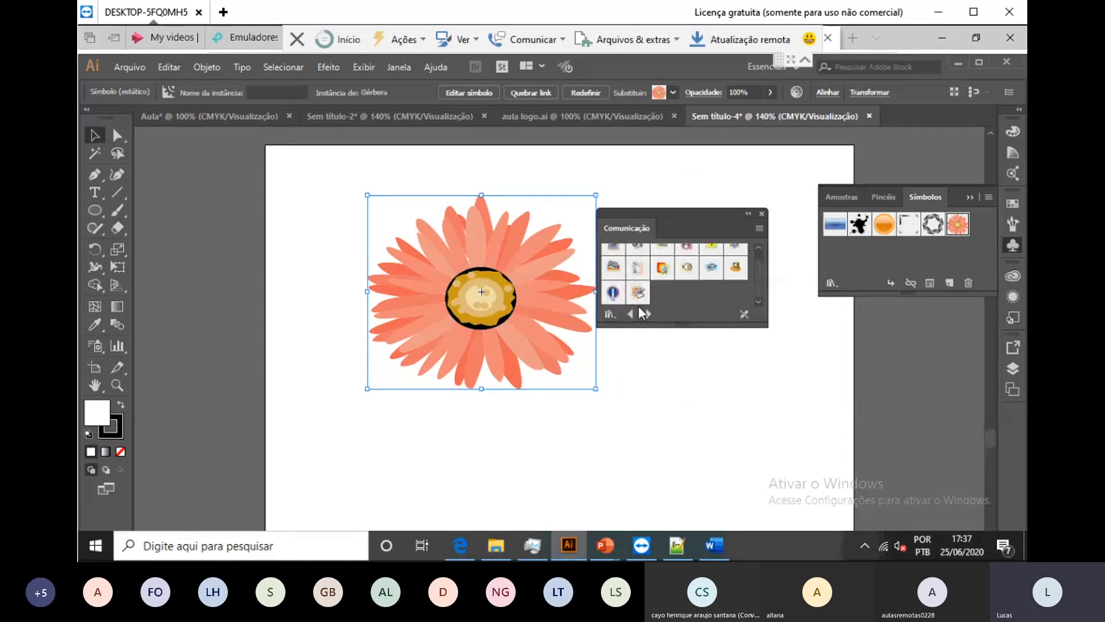
pyautogui.scroll(1, 620, 297)
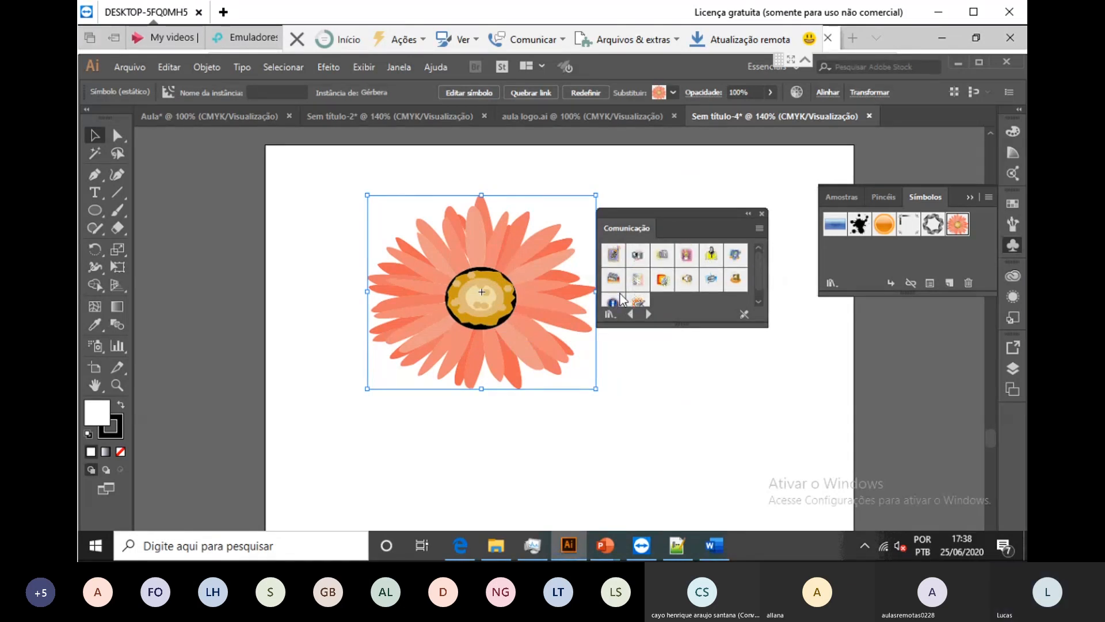
pyautogui.click(761, 216)
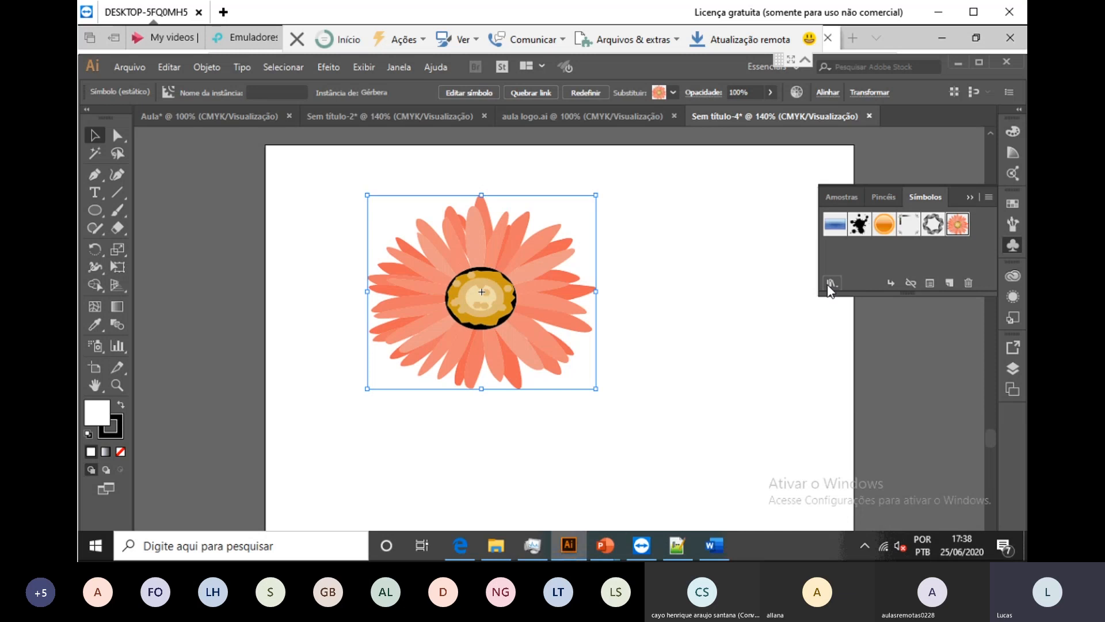
pyautogui.click(832, 283)
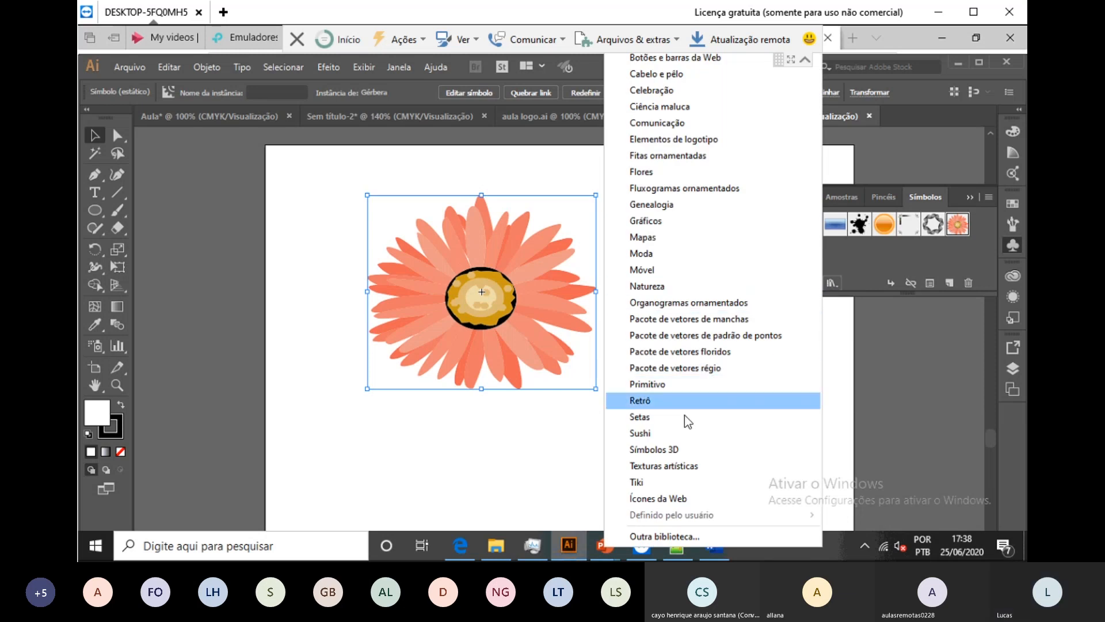
pyautogui.click(704, 453)
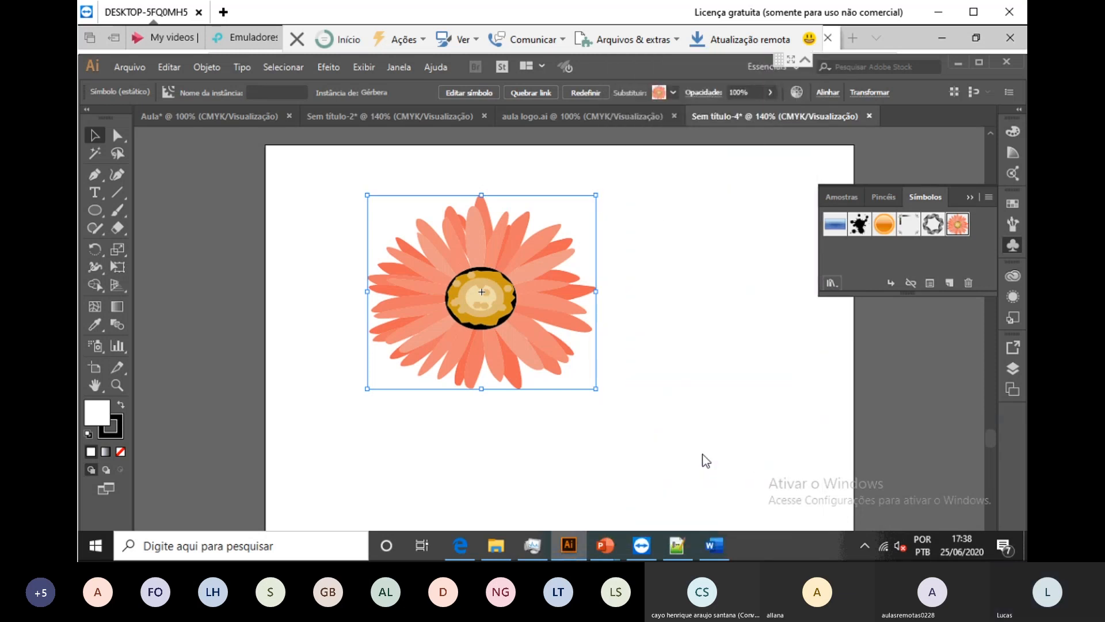
pyautogui.scroll(-2, 700, 271)
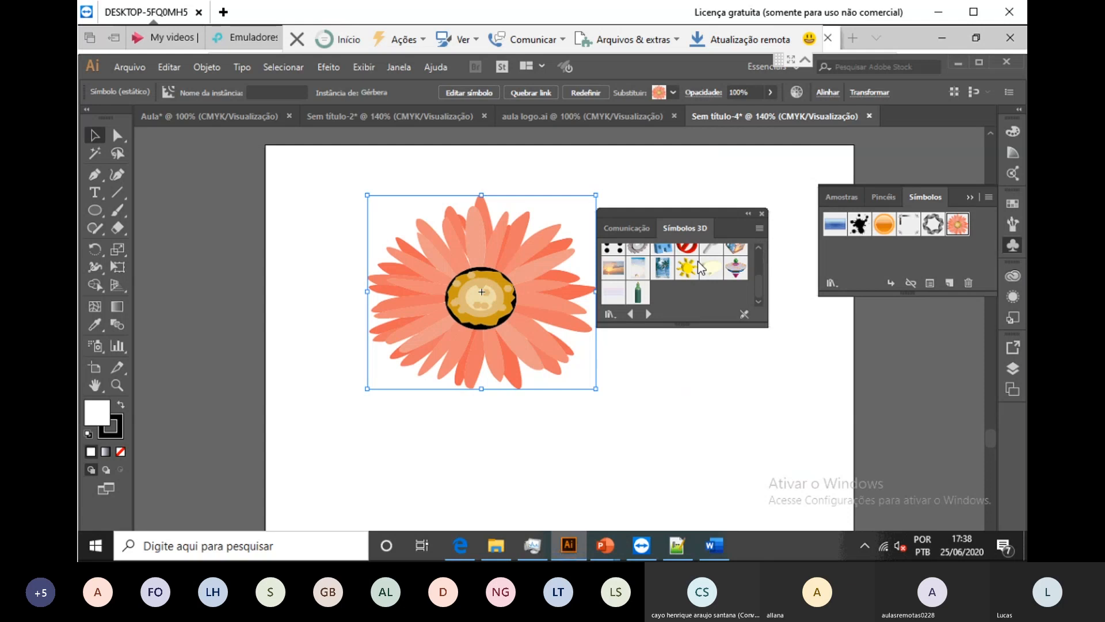
pyautogui.scroll(2, 700, 269)
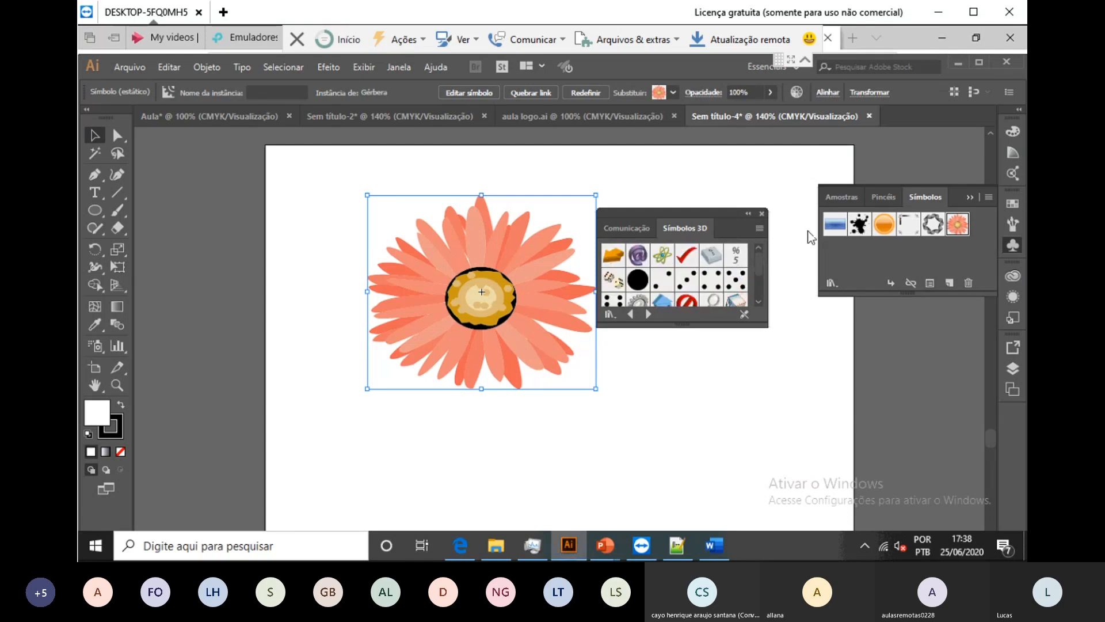
pyautogui.click(761, 213)
# Step: Browse the Botões e barras da Web symbol library
pyautogui.click(834, 281)
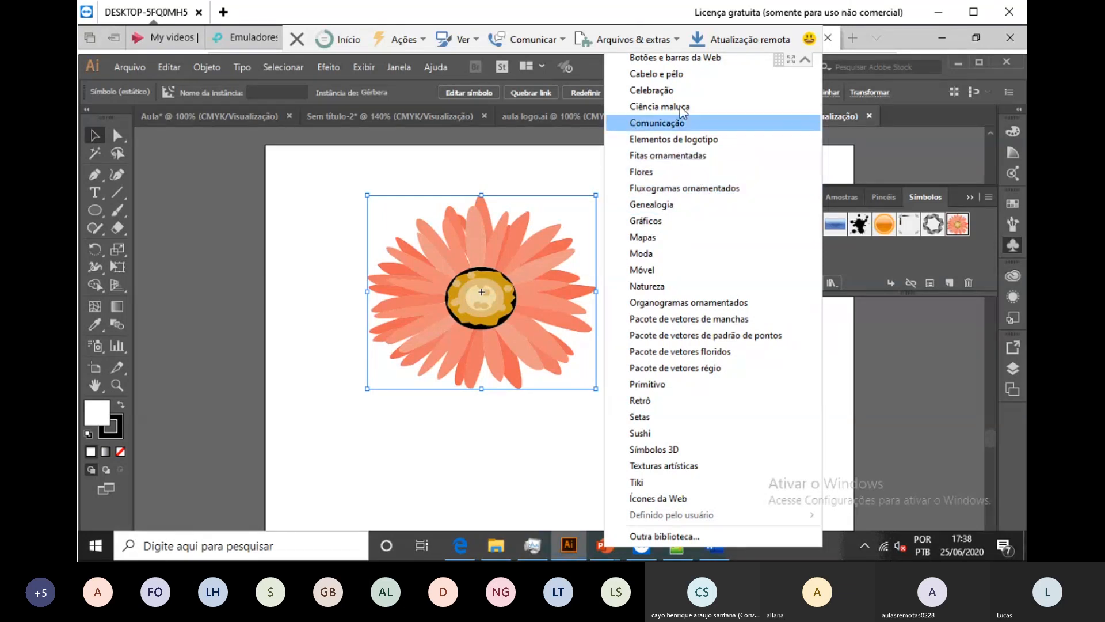
pyautogui.click(678, 50)
pyautogui.click(685, 68)
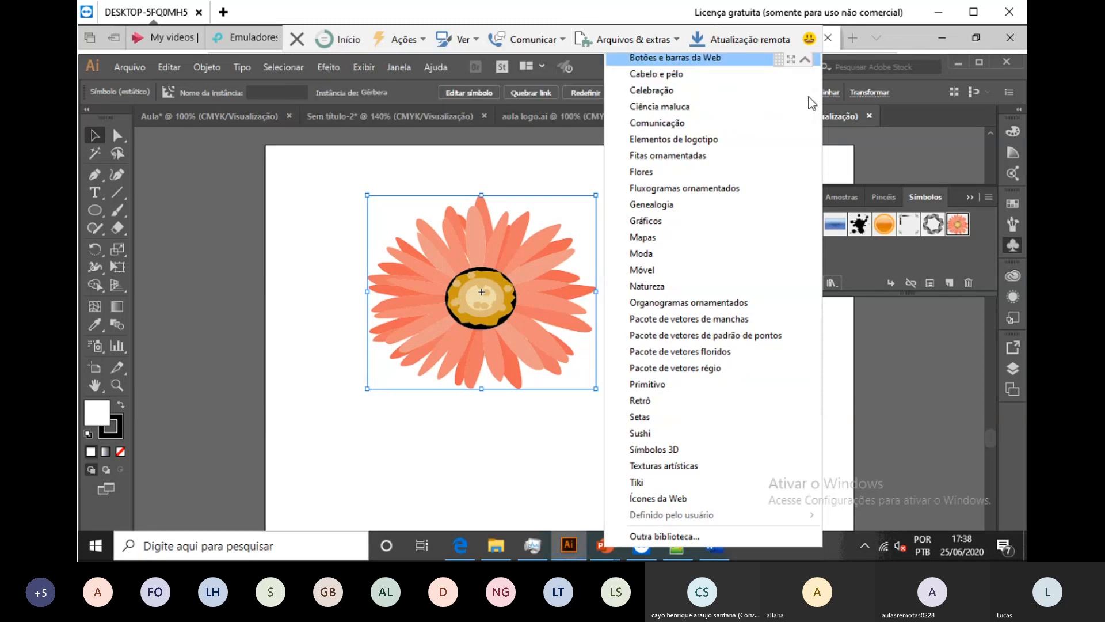
pyautogui.click(699, 126)
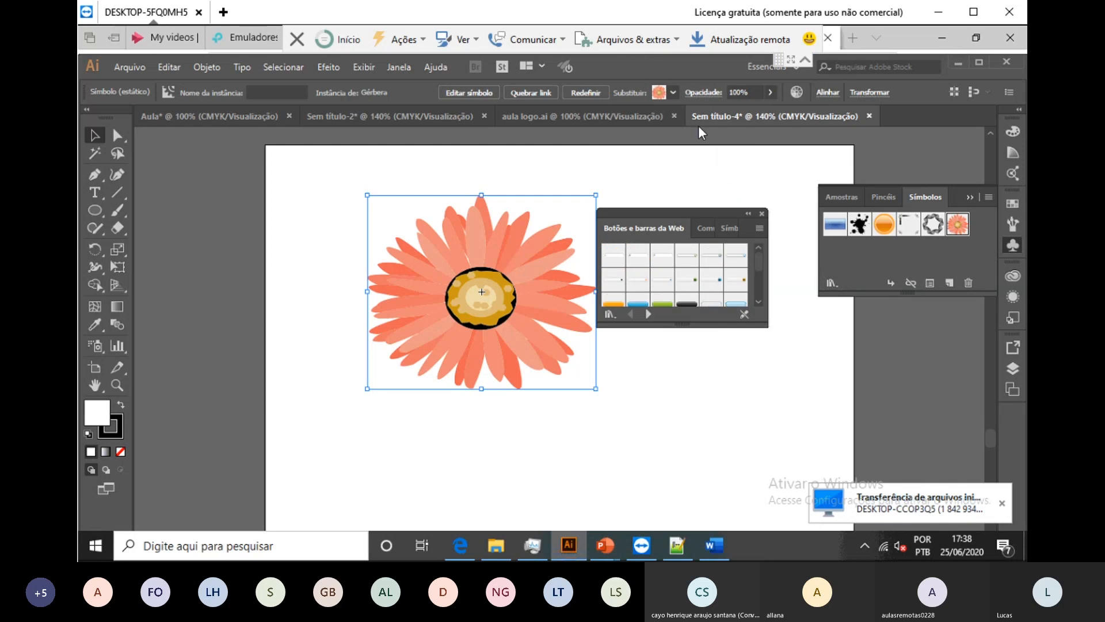
pyautogui.scroll(-10, 675, 274)
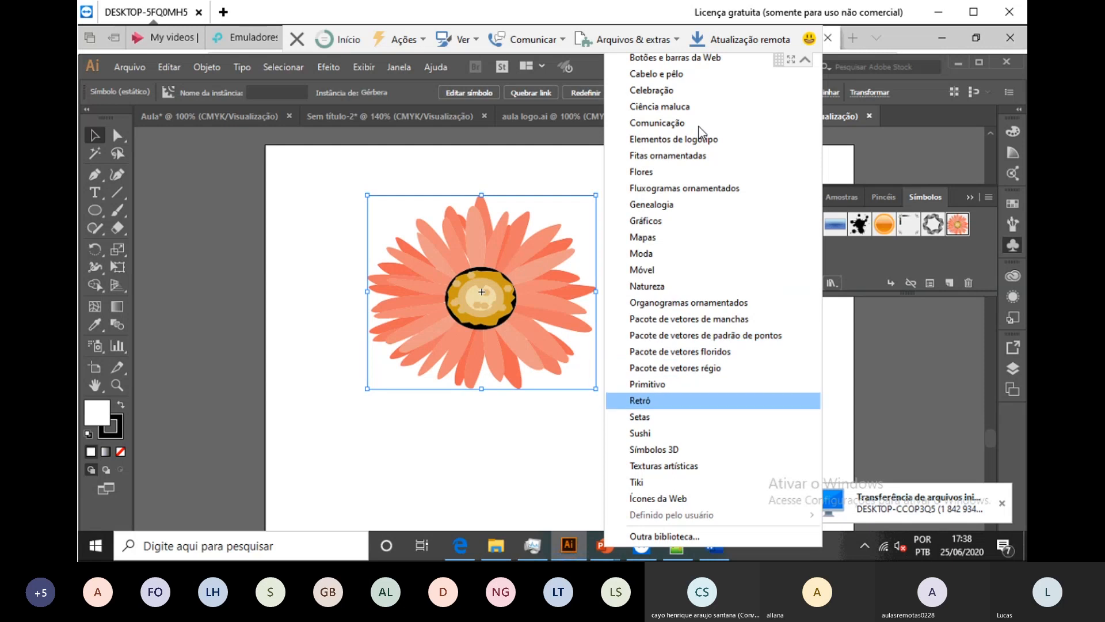
# Step: Add the Violão guitar from the Retrô library and place it beside the flower
pyautogui.click(640, 400)
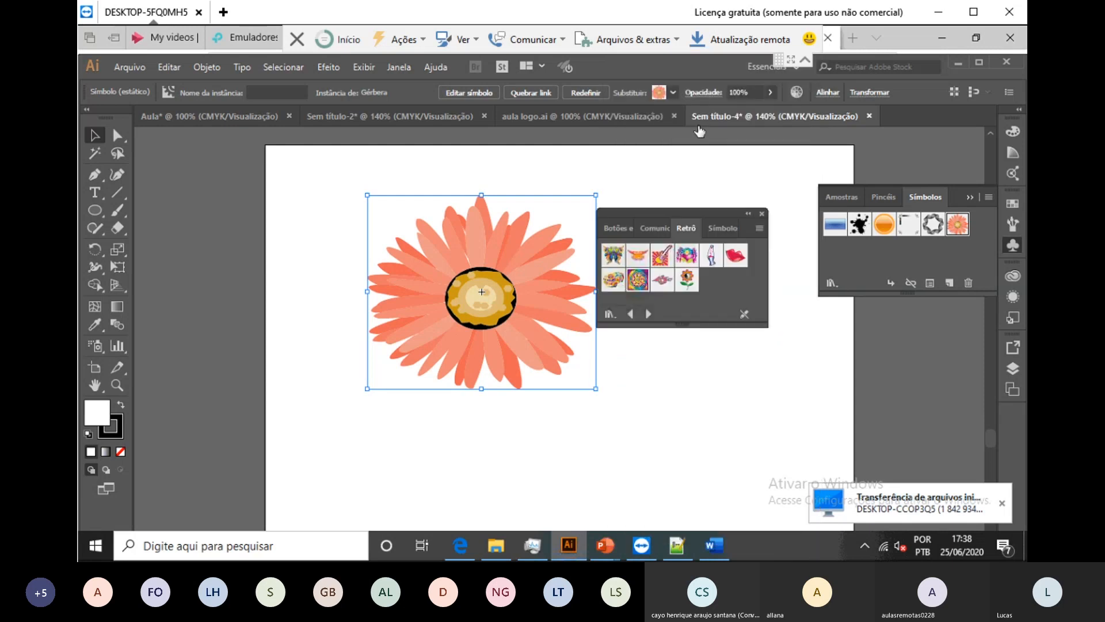
pyautogui.click(663, 255)
pyautogui.moveTo(835, 250); pyautogui.dragTo(664, 370)
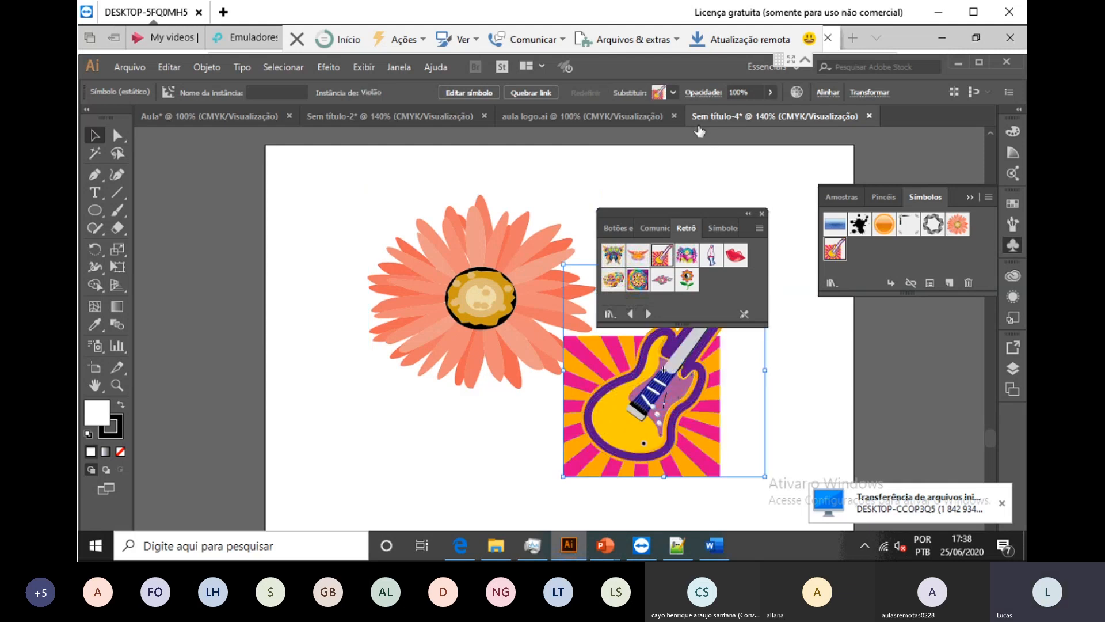
pyautogui.click(762, 213)
pyautogui.moveTo(664, 370); pyautogui.dragTo(730, 279)
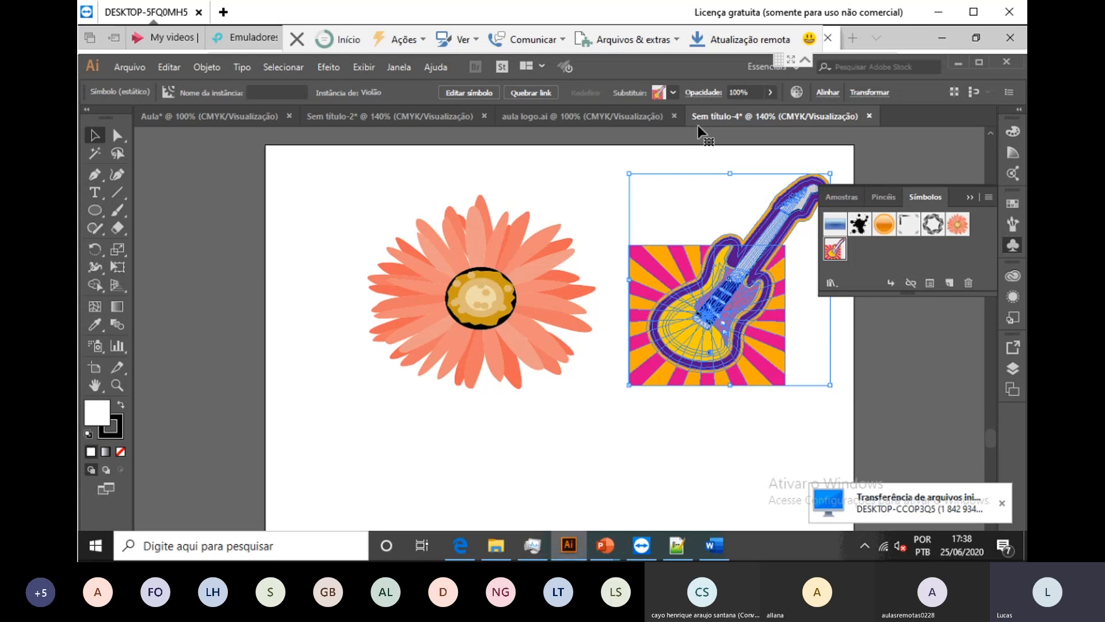
pyautogui.hotkey('ctrl', 'shift', 'a')
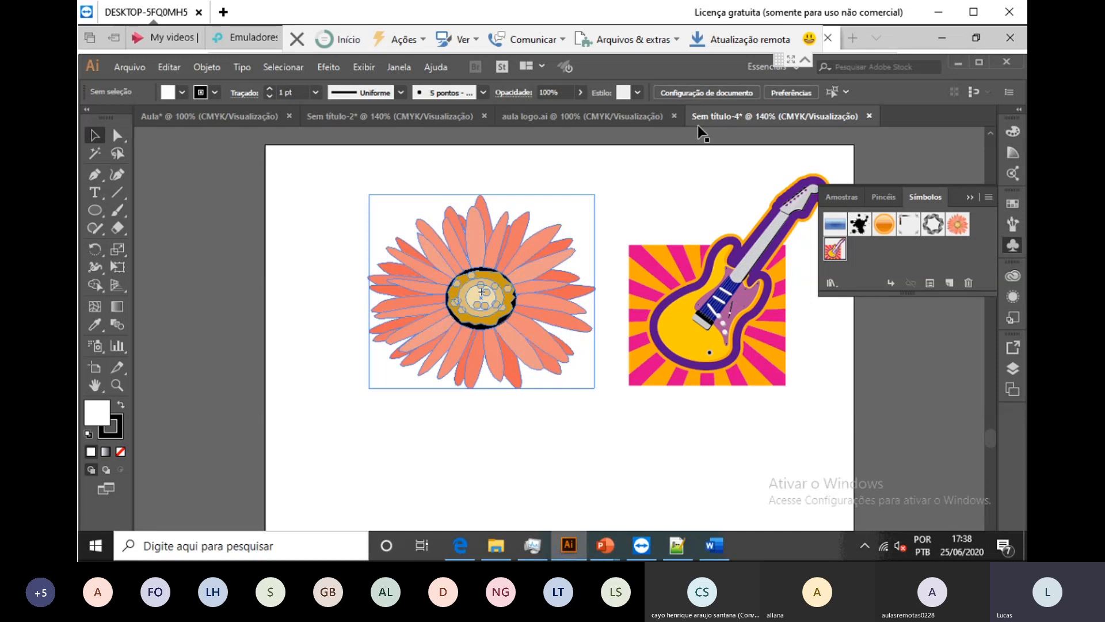
pyautogui.click(433, 452)
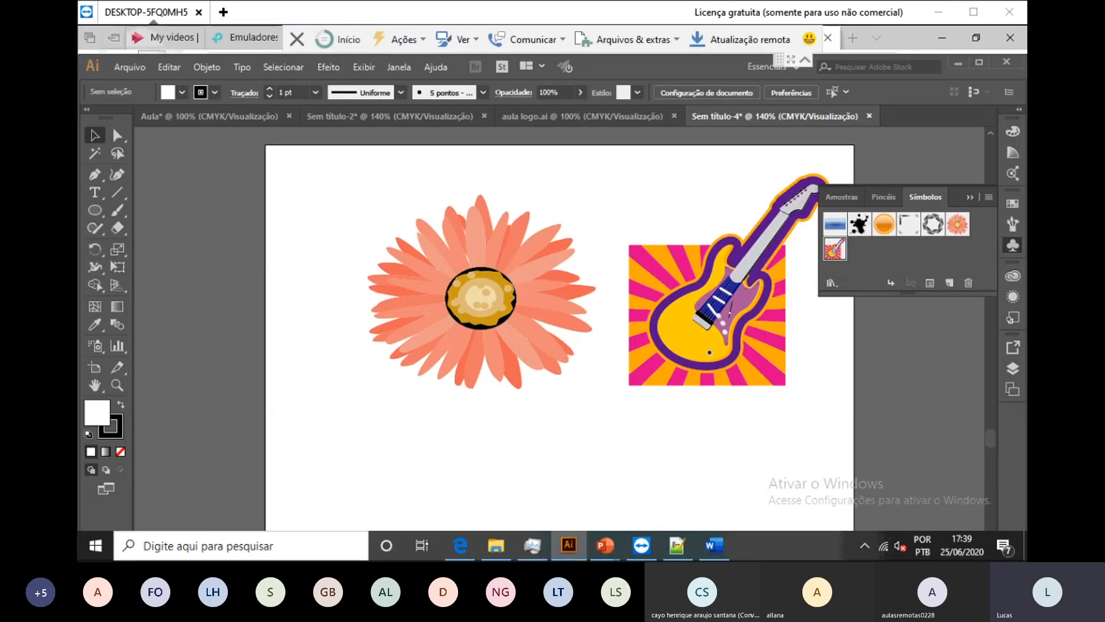
pyautogui.click(152, 51)
pyautogui.click(152, 64)
pyautogui.moveTo(605, 546)
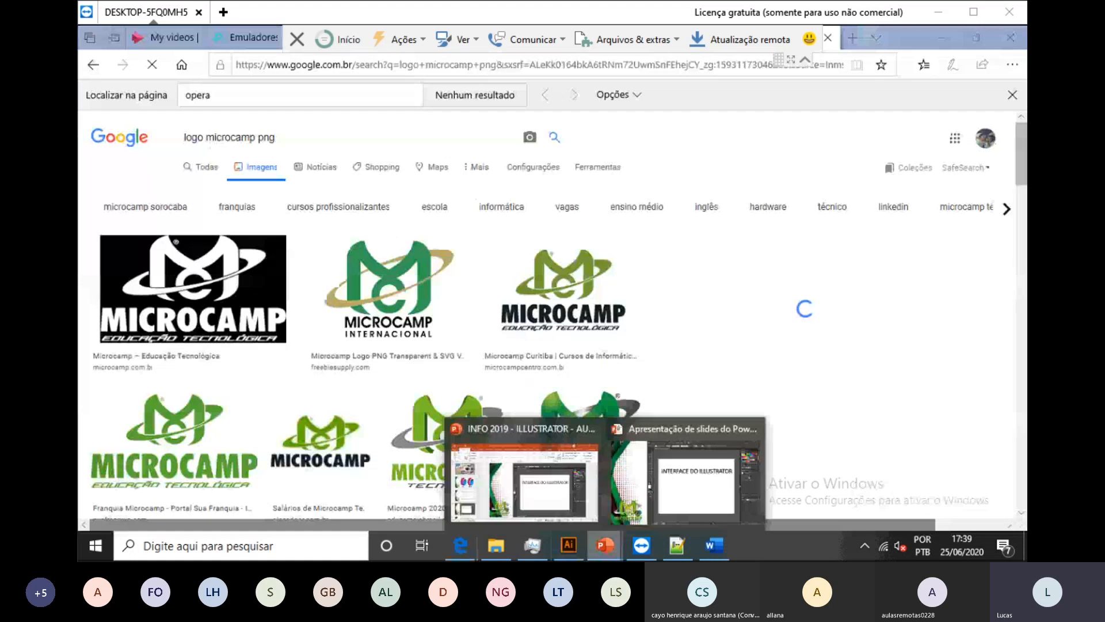
pyautogui.click(677, 545)
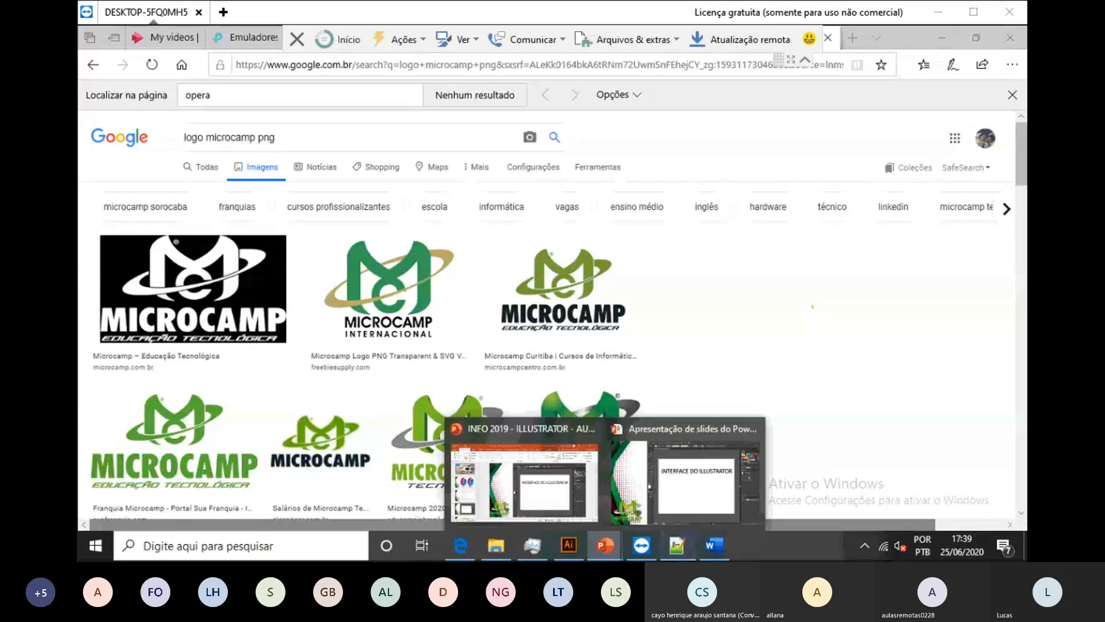
pyautogui.click(568, 545)
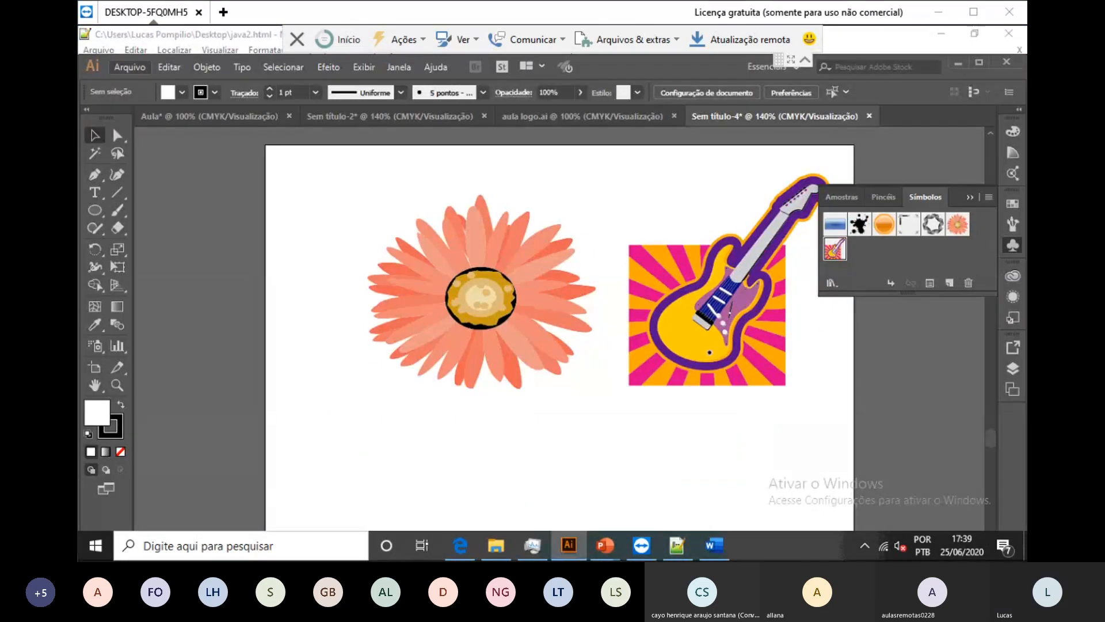
# Step: Glance at the Arquivo and Editar menus, then reopen Arquivo with Alt+A
pyautogui.click(129, 67)
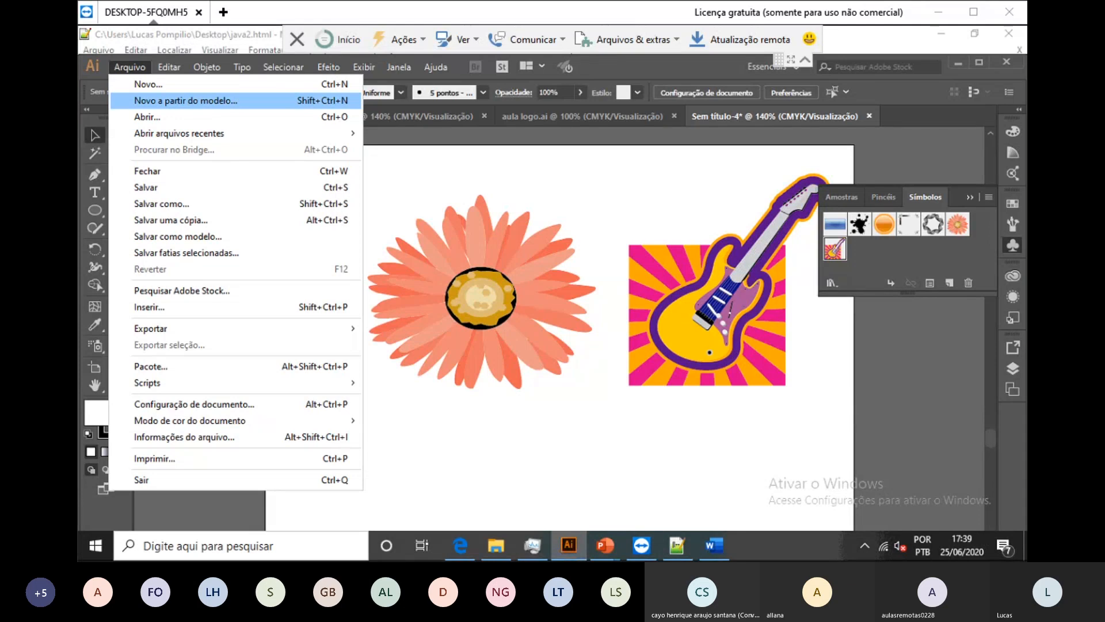
pyautogui.click(169, 66)
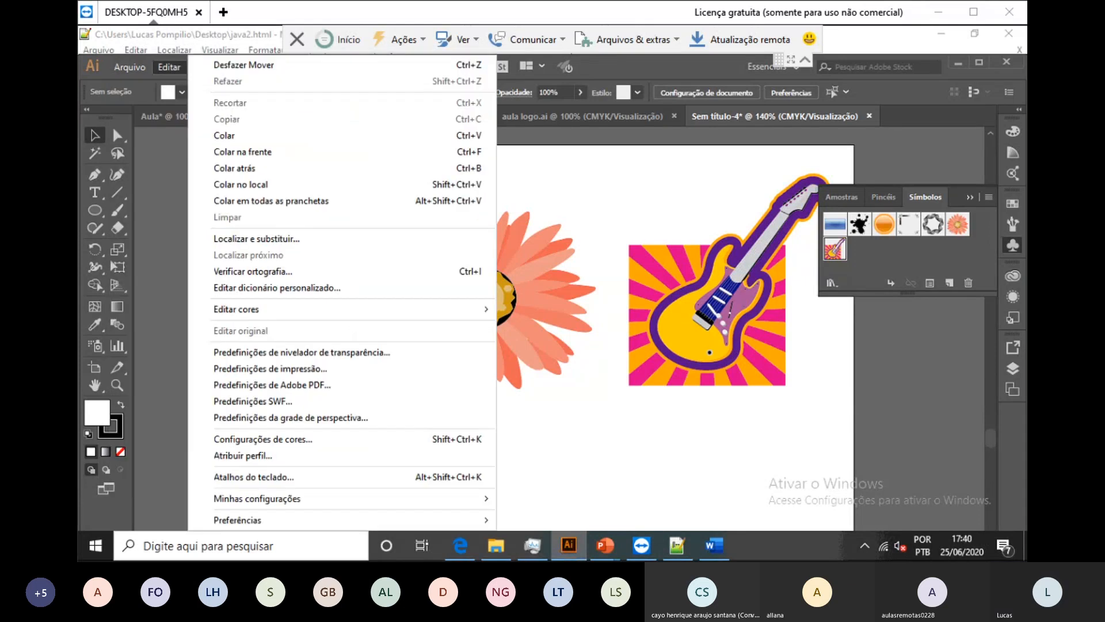
pyautogui.press('Escape')
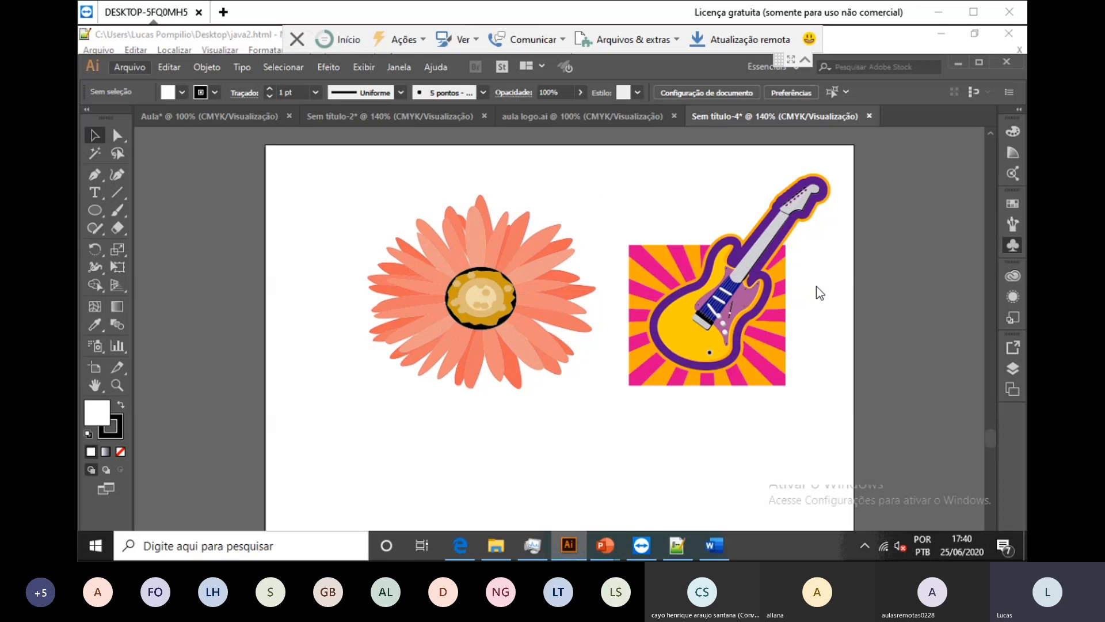
pyautogui.hotkey('alt', 'a')
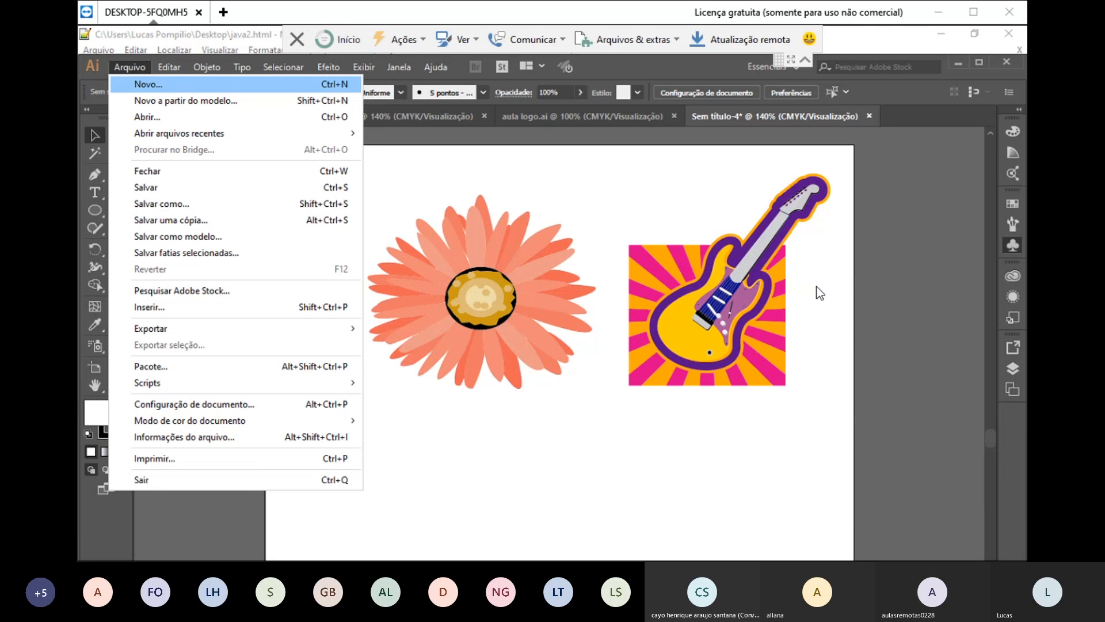
# Step: Create the new document Sem título-5 with width 9,5 cm and height 5,5 cm
pyautogui.press('Return')
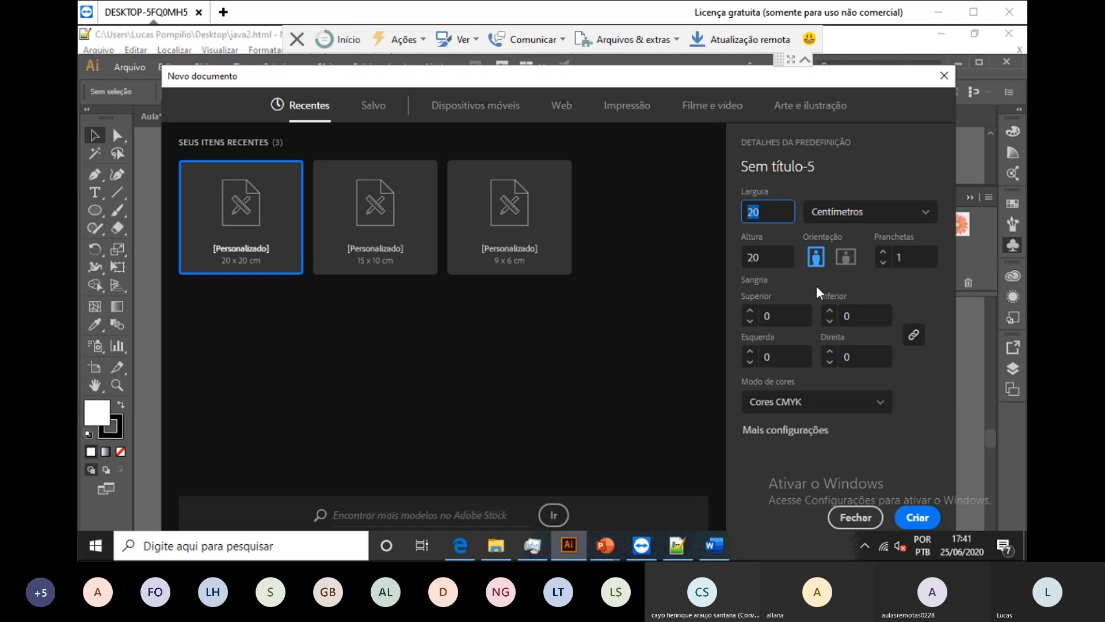
pyautogui.write('9')
pyautogui.press('Tab')
pyautogui.hotkey('shift', 'Tab')
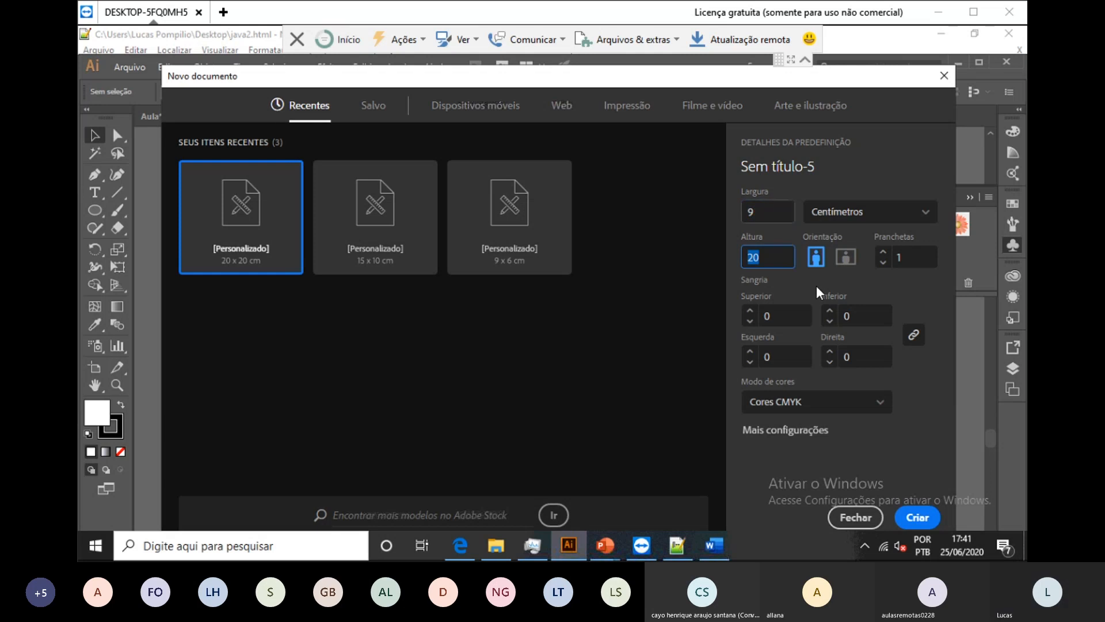
pyautogui.write(',5')
pyautogui.press('Tab')
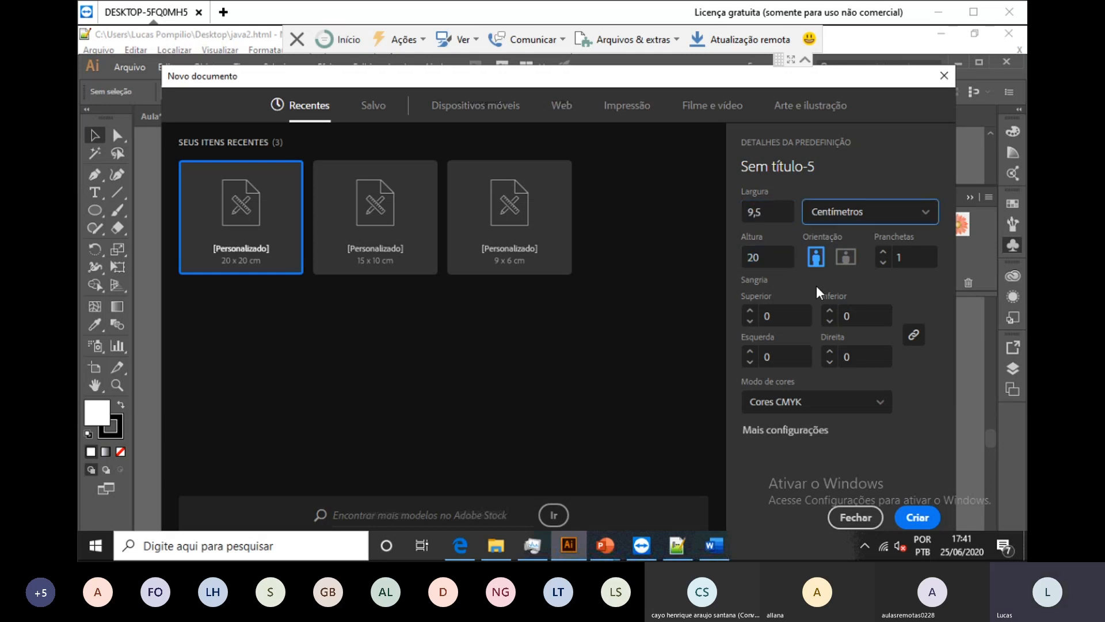
pyautogui.press('Tab')
pyautogui.write('5,5')
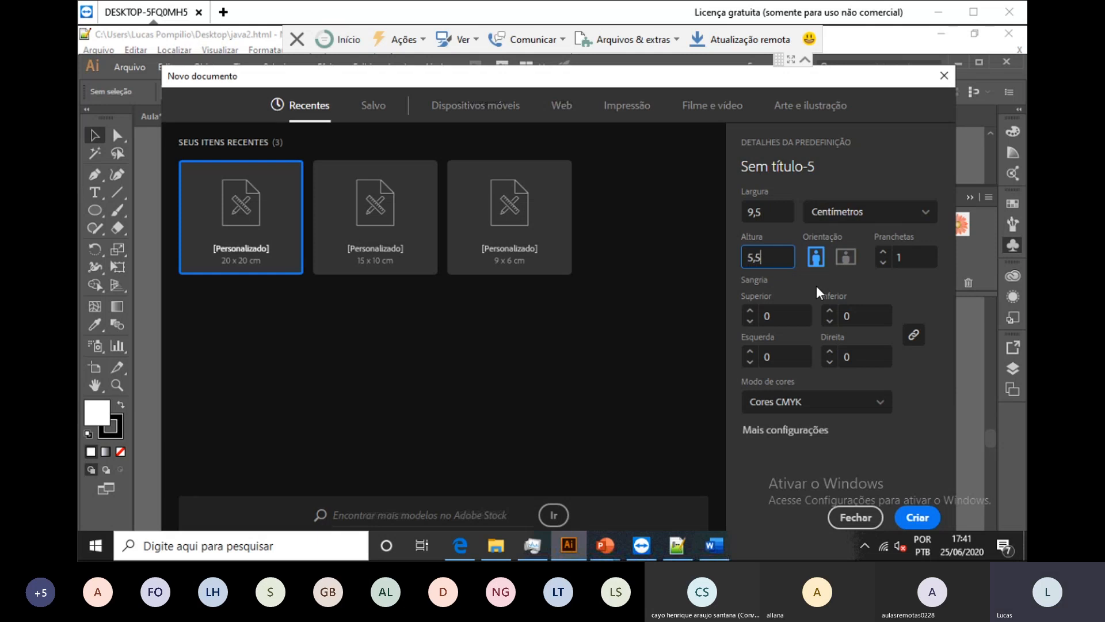
pyautogui.press('Return')
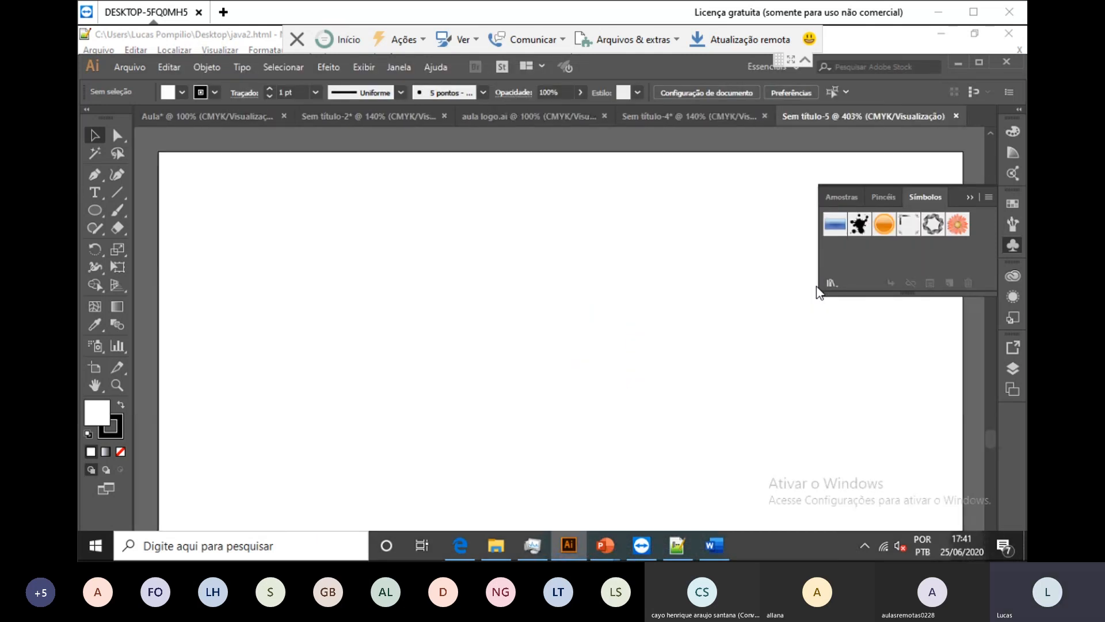
pyautogui.hotkey('ctrl', '0')
pyautogui.scroll(-2, 817, 287)
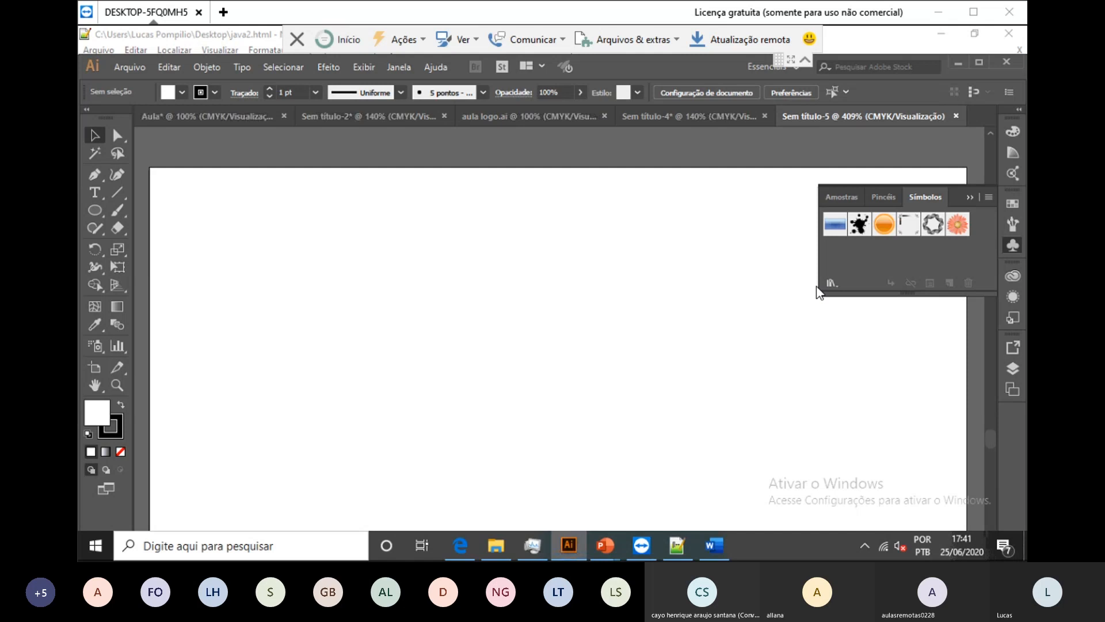
pyautogui.hotkey('ctrl', '-')
pyautogui.hotkey('ctrl', '-')
pyautogui.hotkey('ctrl', '-')
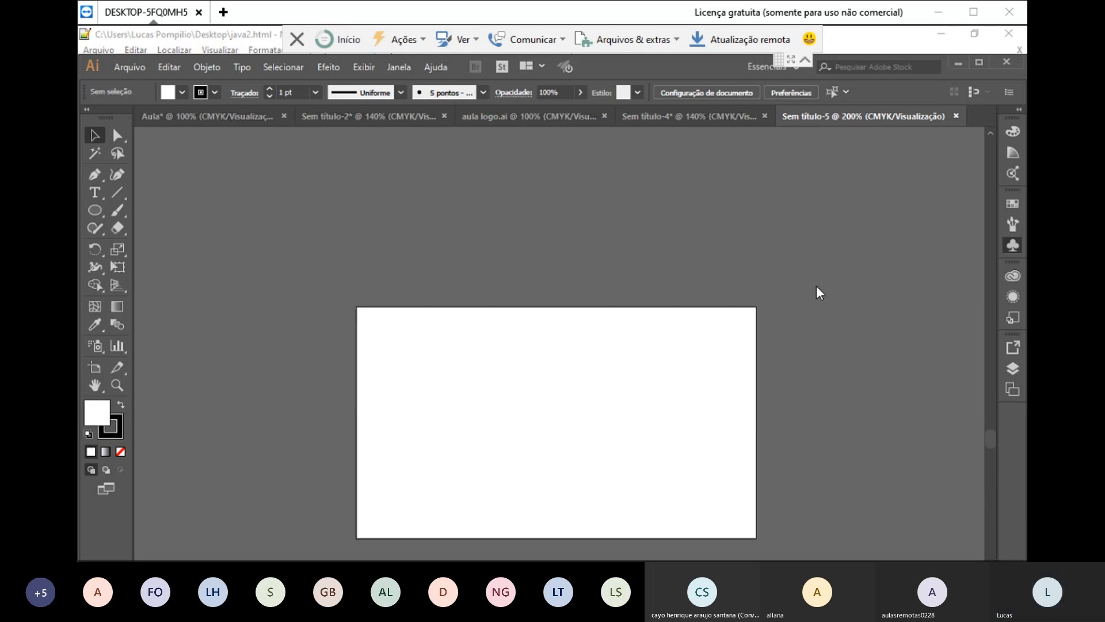
pyautogui.scroll(-7, 816, 286)
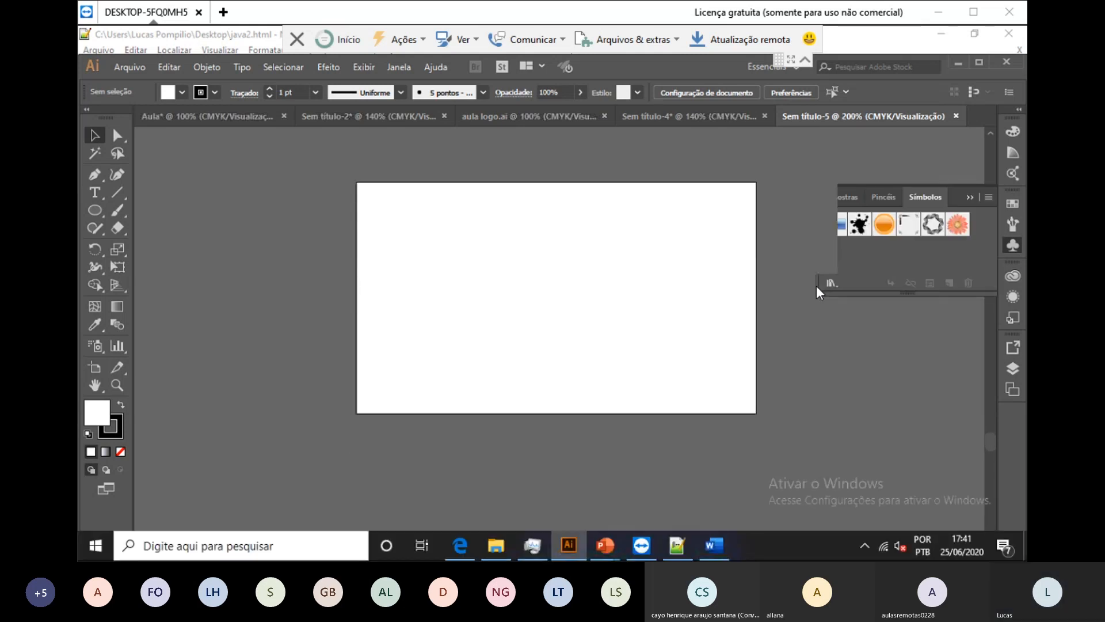
pyautogui.hotkey('ctrl', '0')
pyautogui.hotkey('ctrl', '-')
pyautogui.hotkey('ctrl', '-')
pyautogui.hotkey('ctrl', '-')
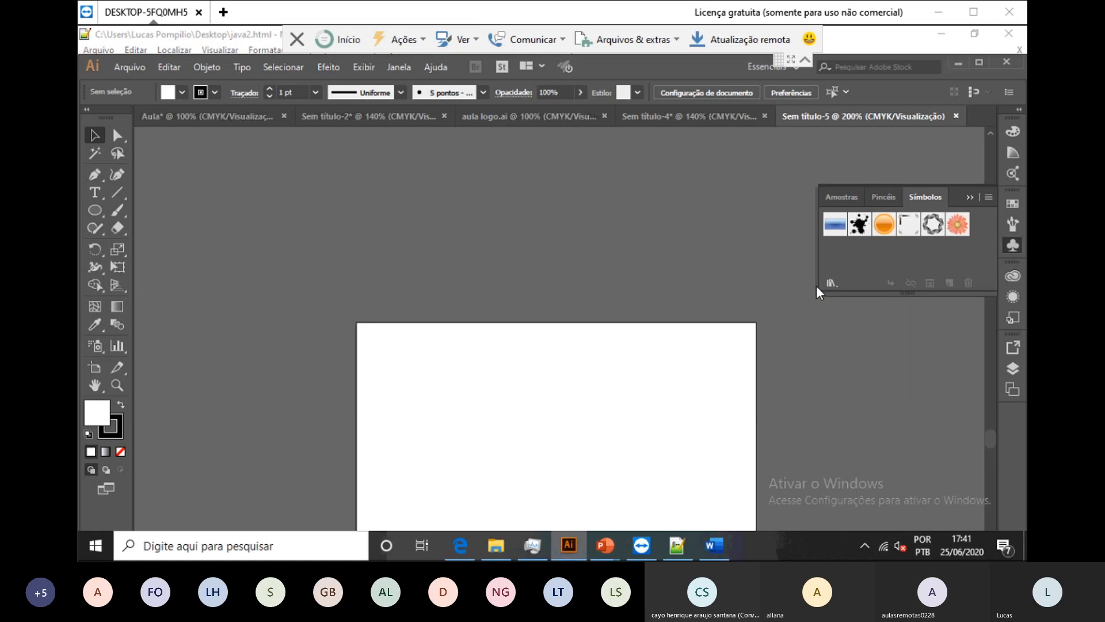
pyautogui.scroll(-3, 816, 286)
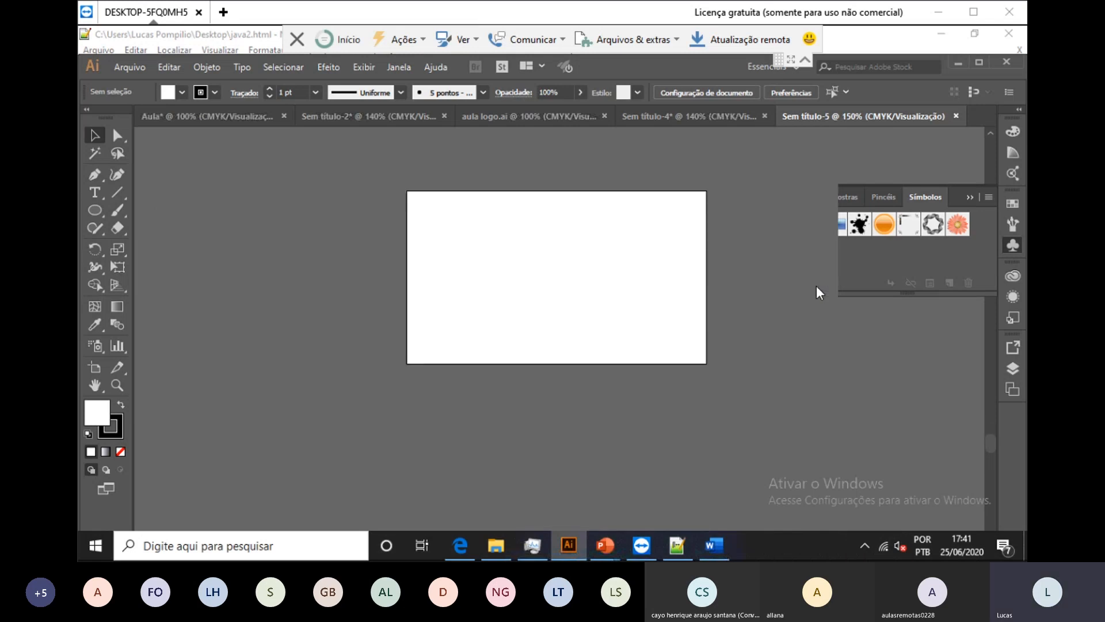
pyautogui.hotkey('ctrl', '+')
pyautogui.scroll(4, 817, 286)
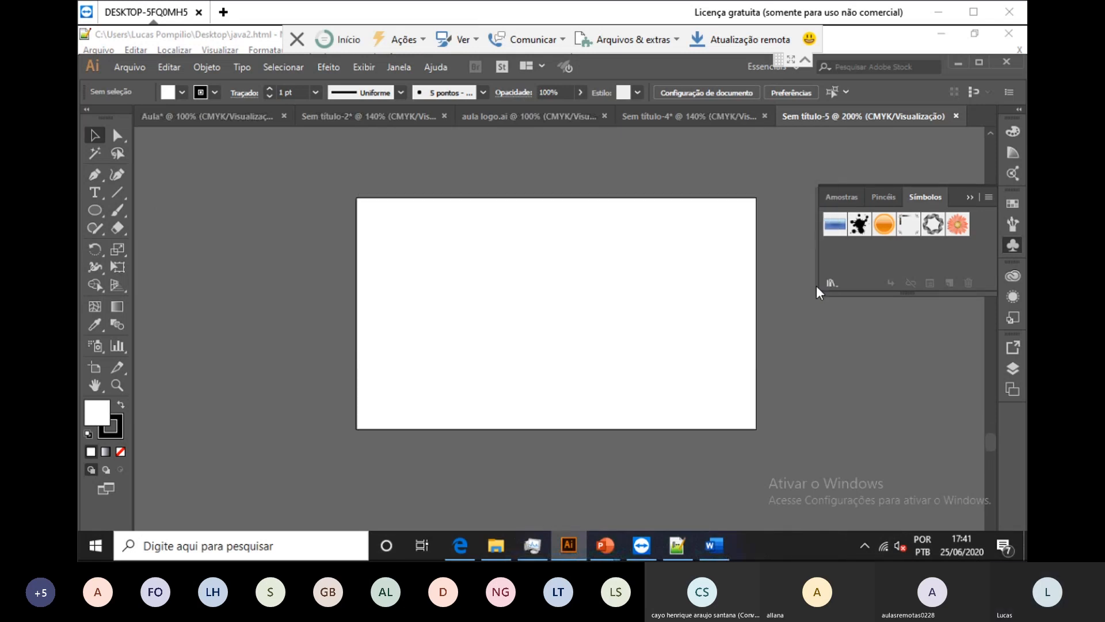
pyautogui.hotkey('ctrl', '+')
pyautogui.scroll(4, 820, 292)
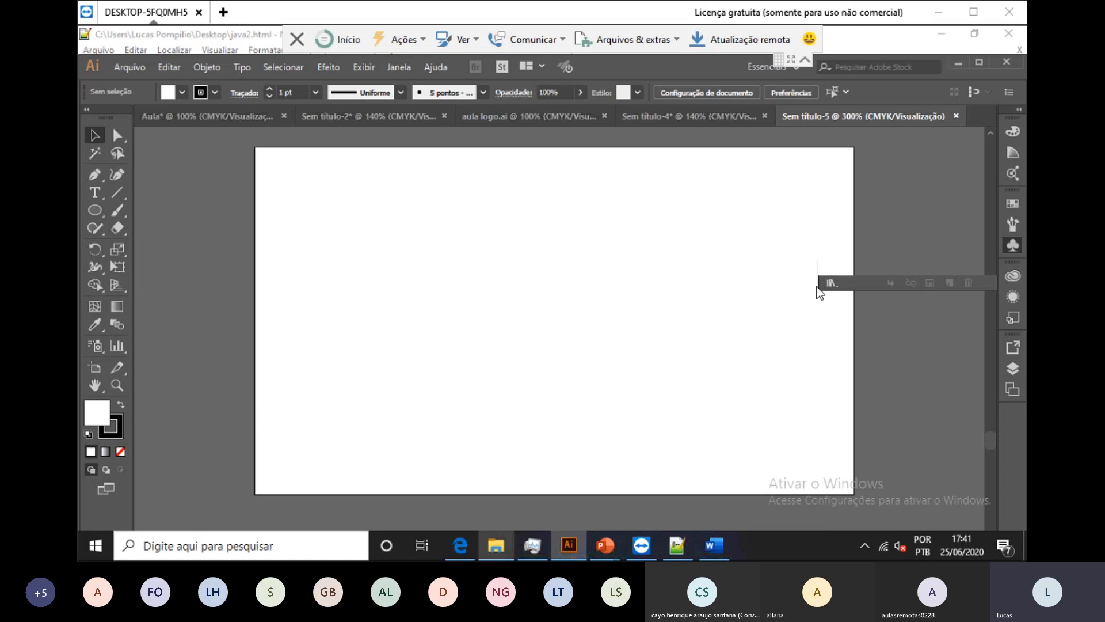
pyautogui.hotkey('alt', 'Tab')
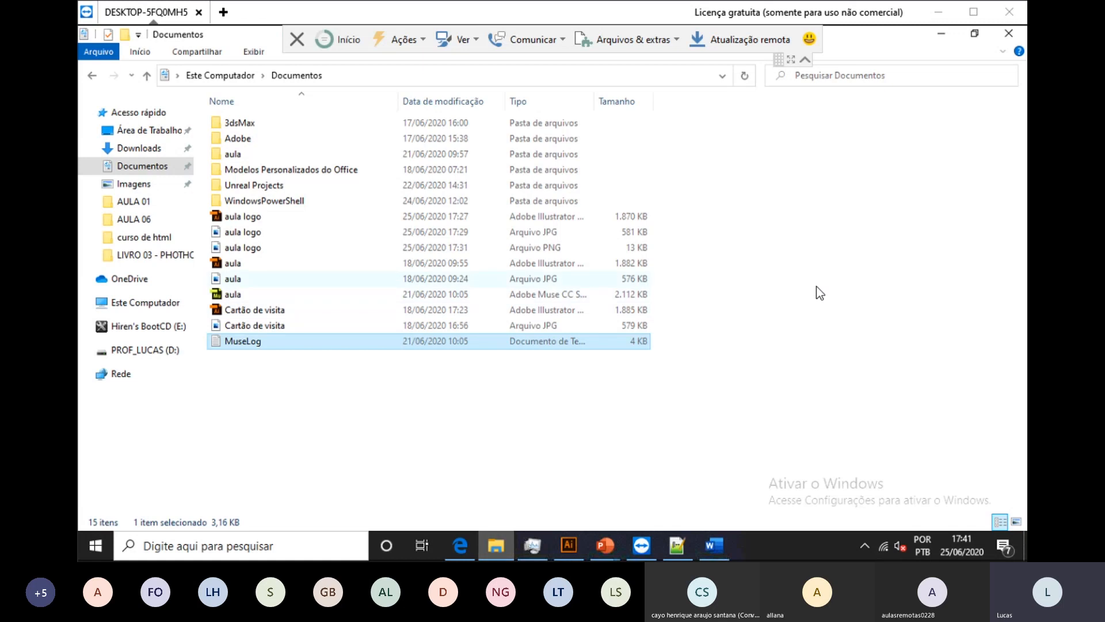
# Step: Move the Documentos window aside and bring Illustrator's Sem título-5 back to front
pyautogui.moveTo(461, 34); pyautogui.dragTo(465, 105)
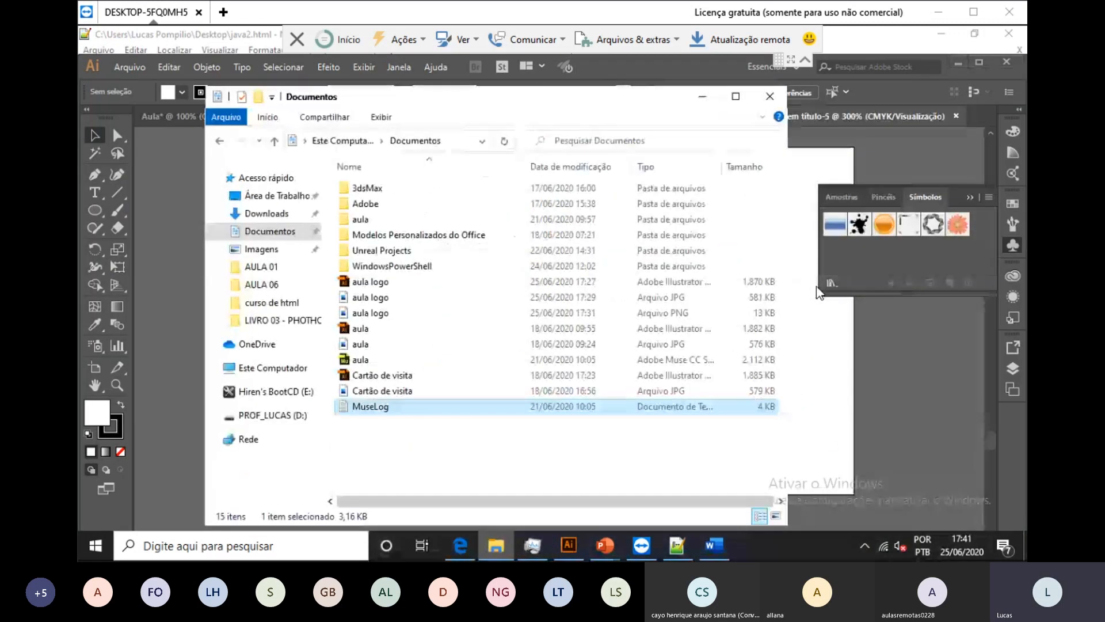
pyautogui.click(816, 285)
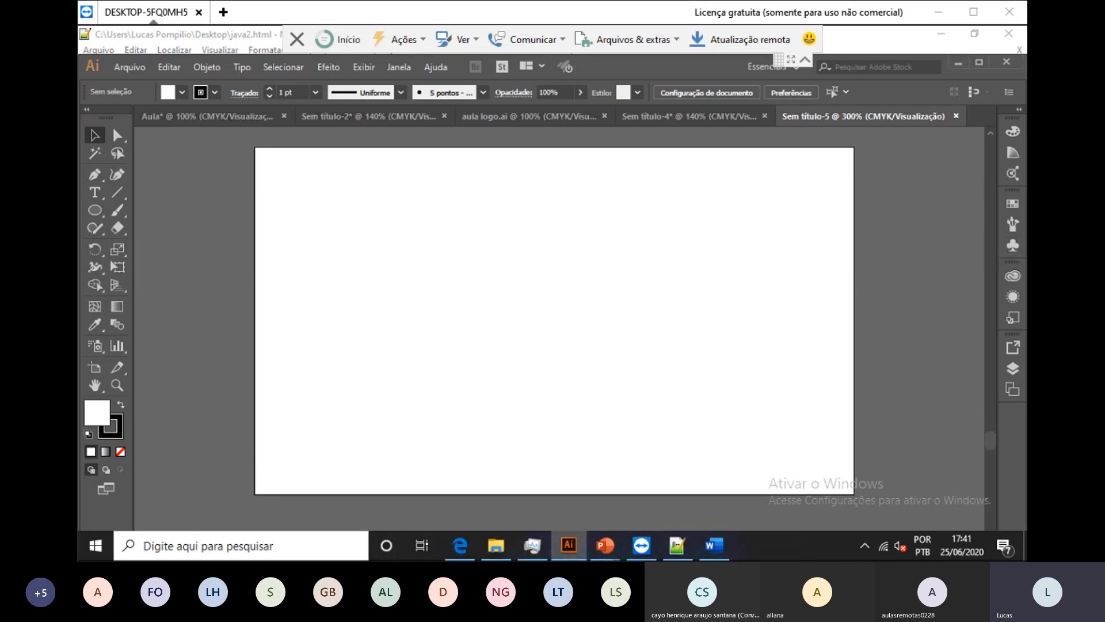
# Step: Close the open Word document without saving its changes
pyautogui.click(428, 375)
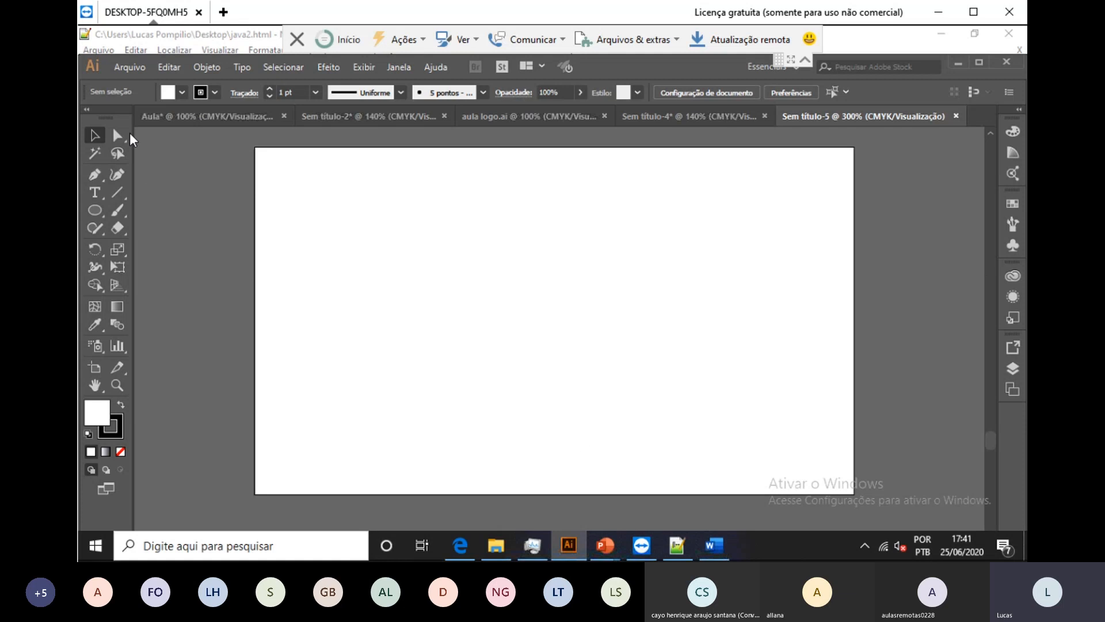
pyautogui.click(131, 67)
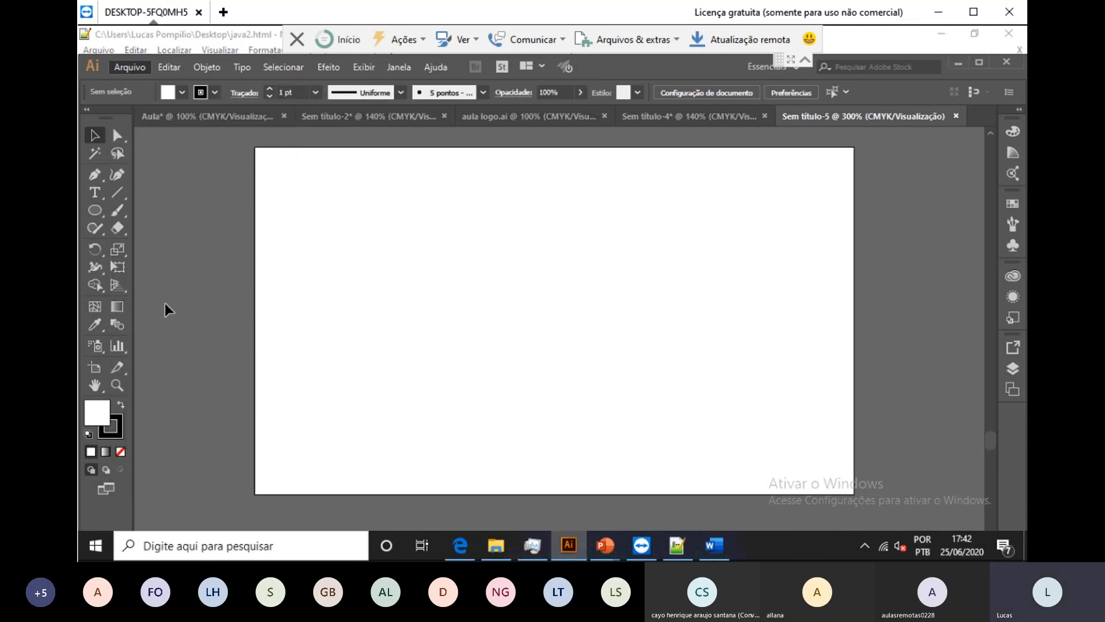
pyautogui.hotkey('alt', 'Tab')
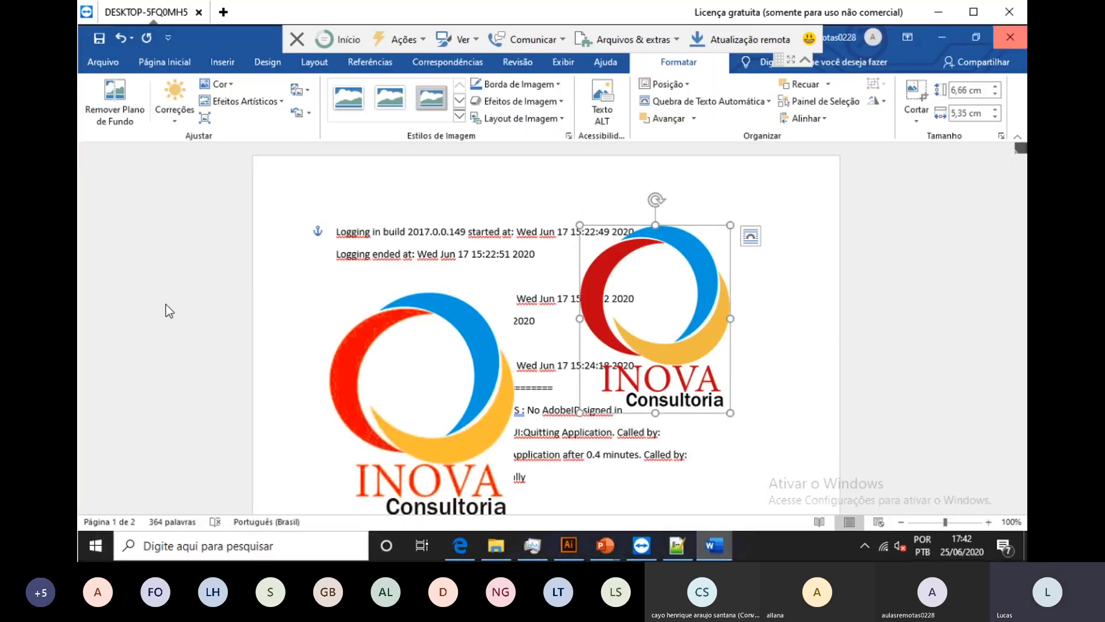
pyautogui.hotkey('alt', 'F4')
pyautogui.hotkey('alt', 'n')
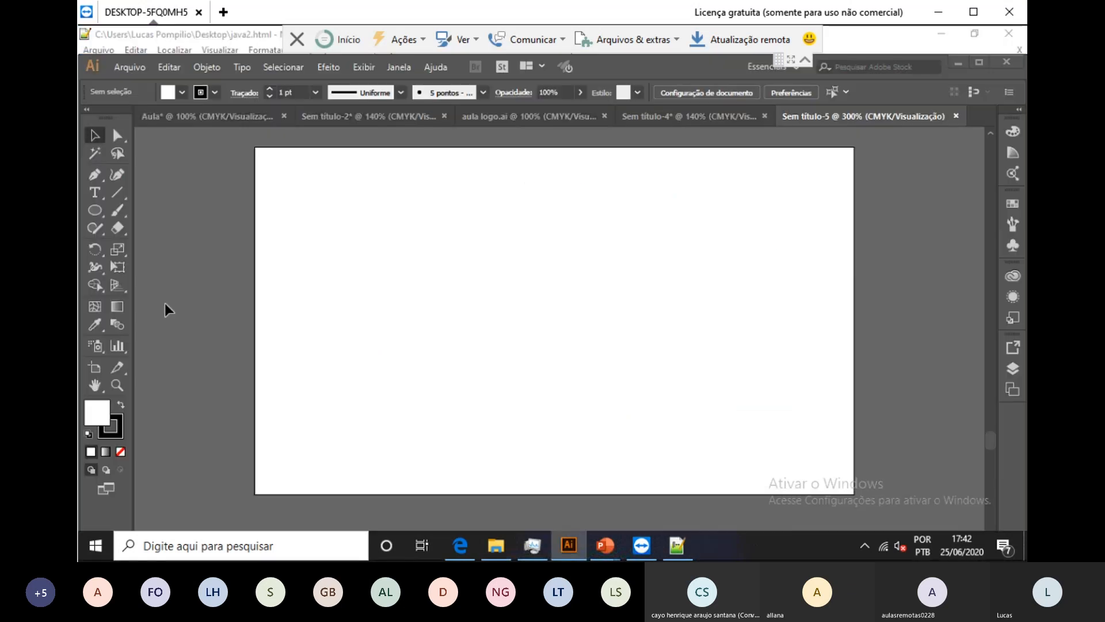
# Step: Close Notepad++ and open Illustrator's Arquivo menu with Alt+A
pyautogui.hotkey('alt', 'Tab')
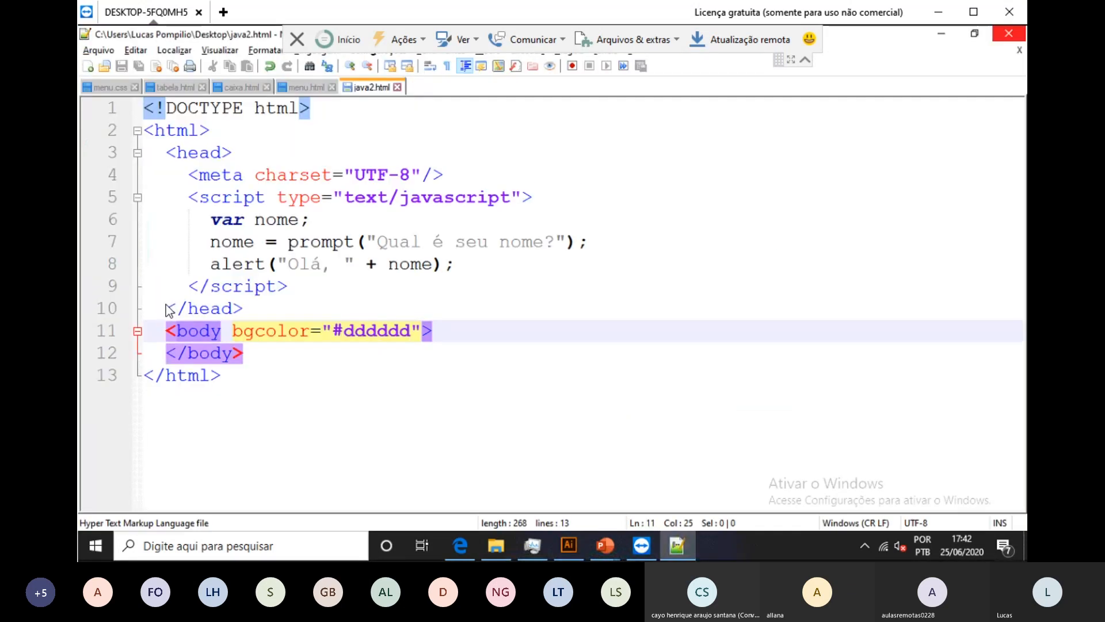
pyautogui.hotkey('alt', 'F4')
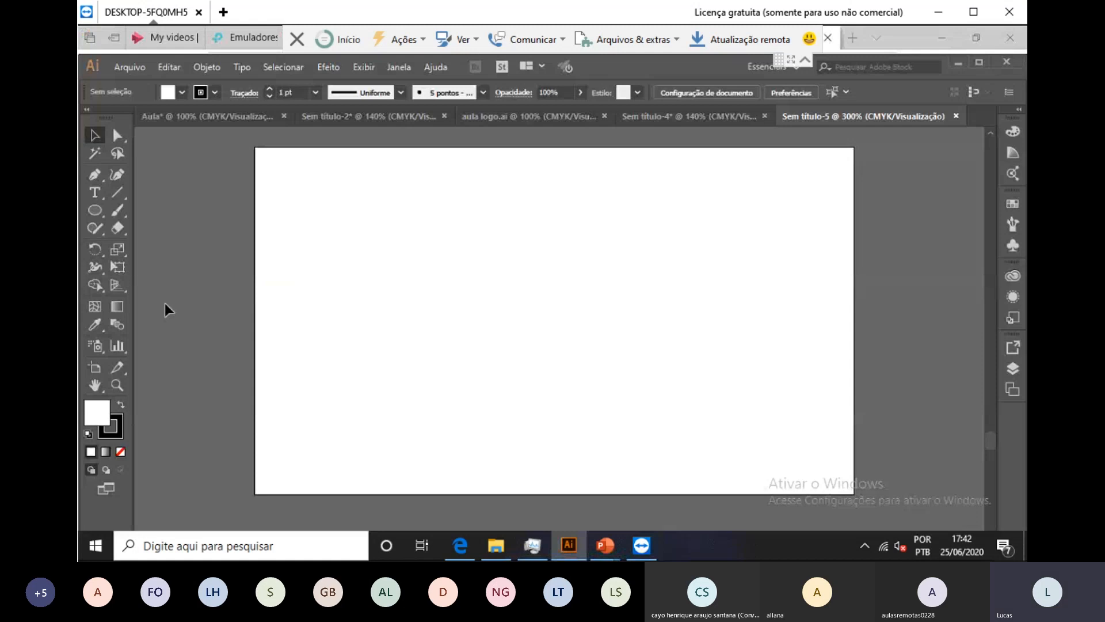
pyautogui.press('alt')
pyautogui.hotkey('alt', 'a')
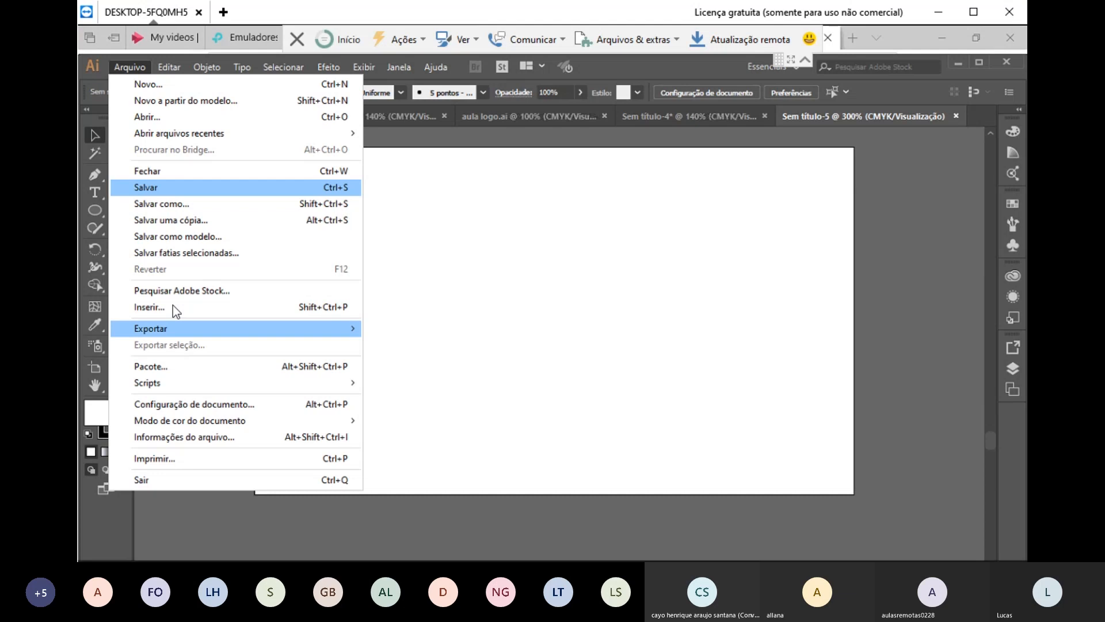
# Step: Place the Microcamp logo.png image from the Imagens folder onto the artboard
pyautogui.click(299, 306)
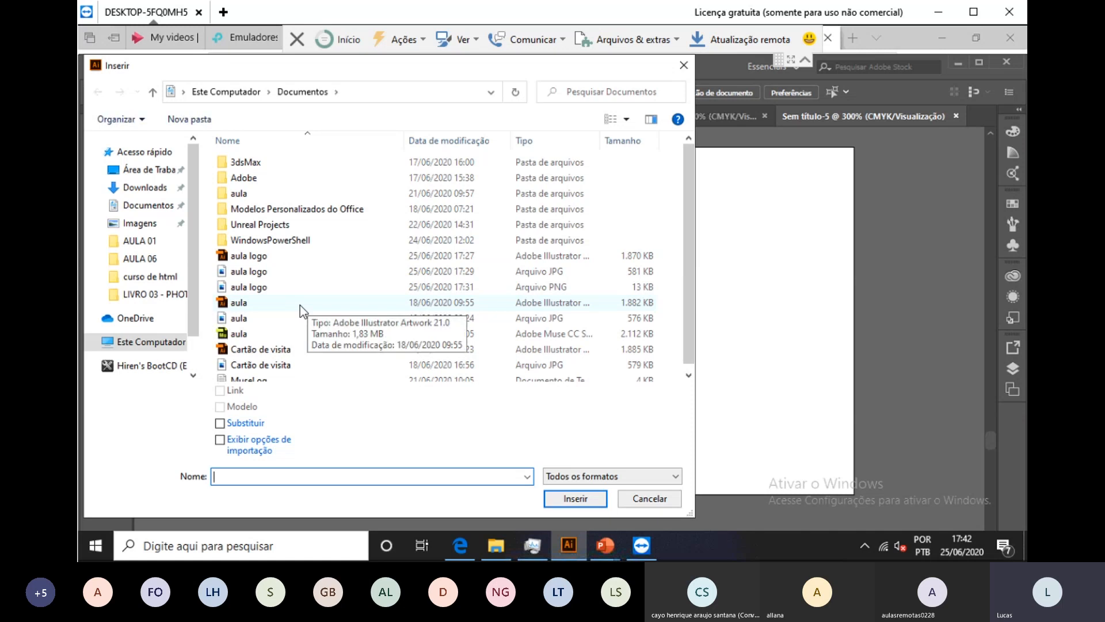
pyautogui.click(137, 206)
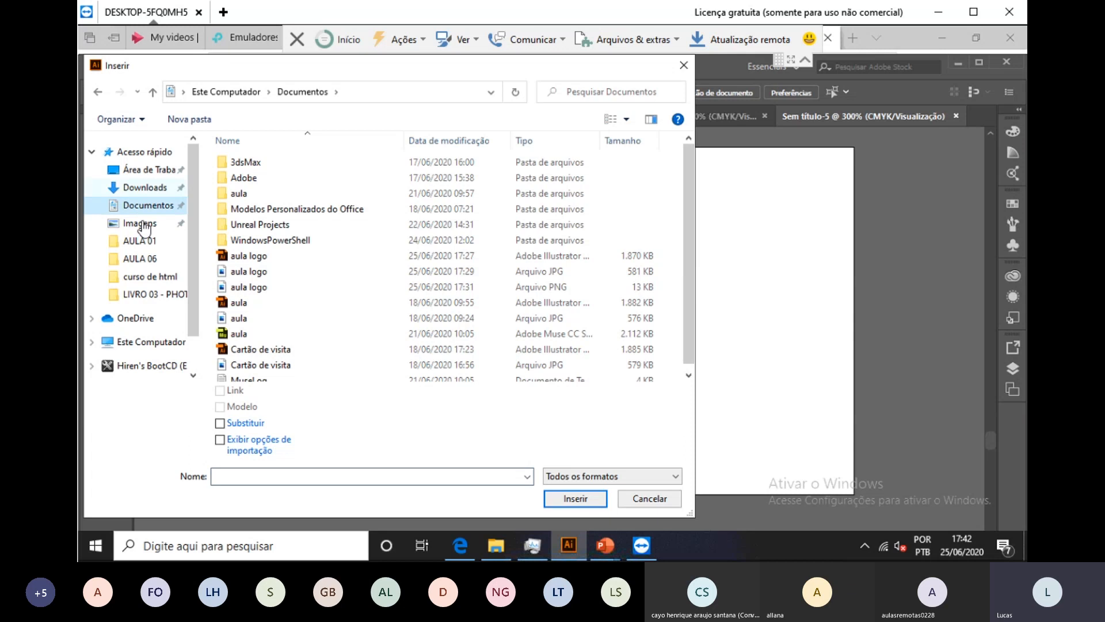
pyautogui.click(144, 226)
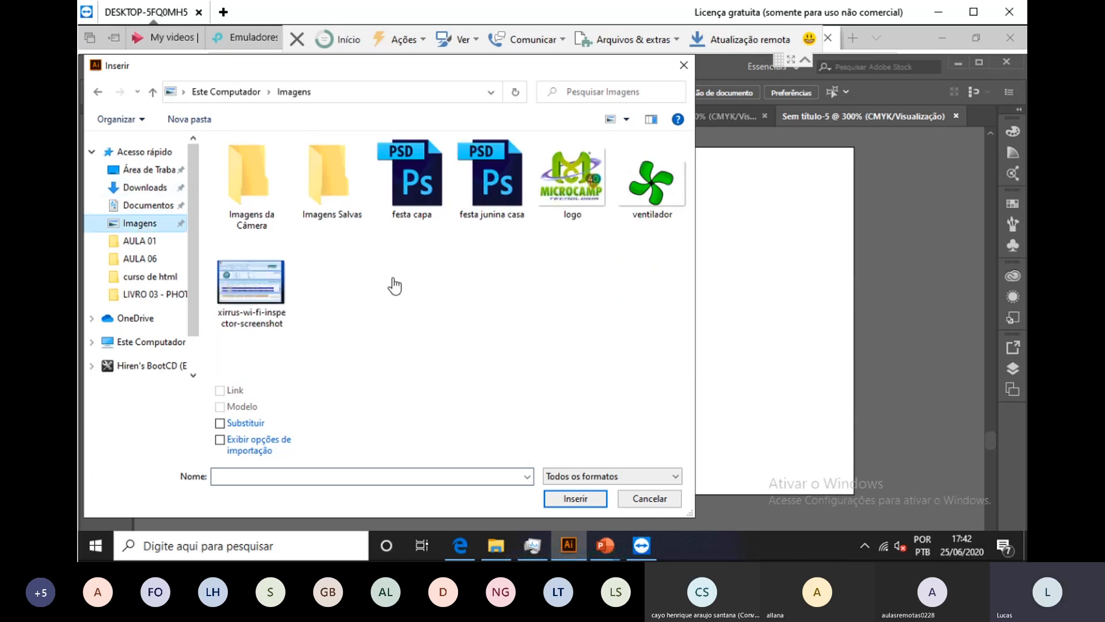
pyautogui.doubleClick(572, 182)
pyautogui.click(330, 198)
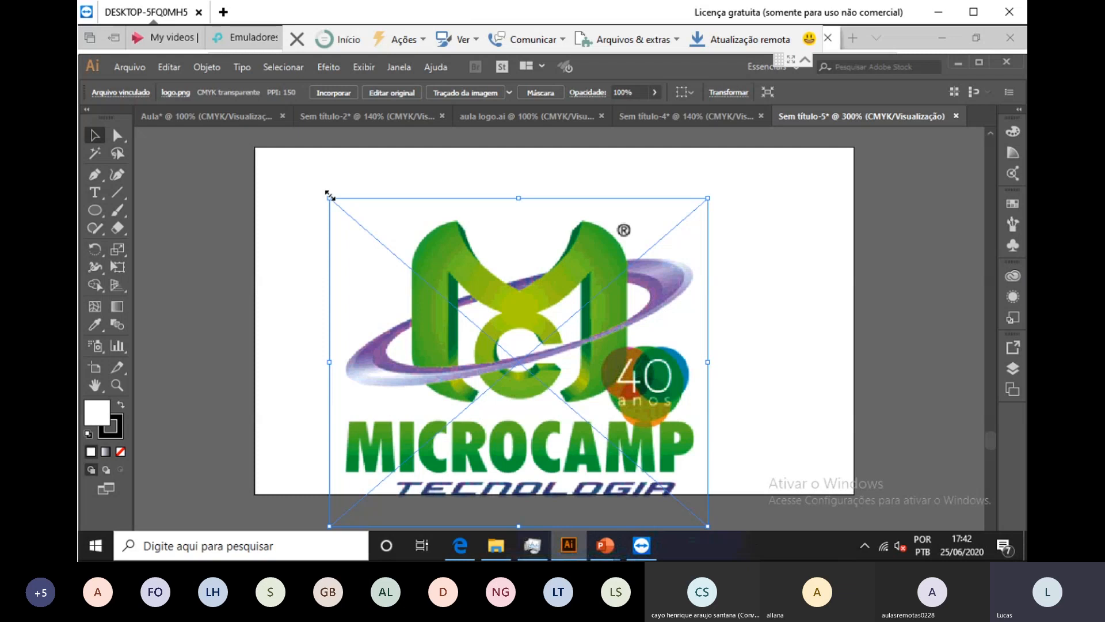
# Step: Scale the MICROCAMP logo down into the artboard's top-left corner and check its placement
pyautogui.moveTo(330, 198); pyautogui.dragTo(359, 234)
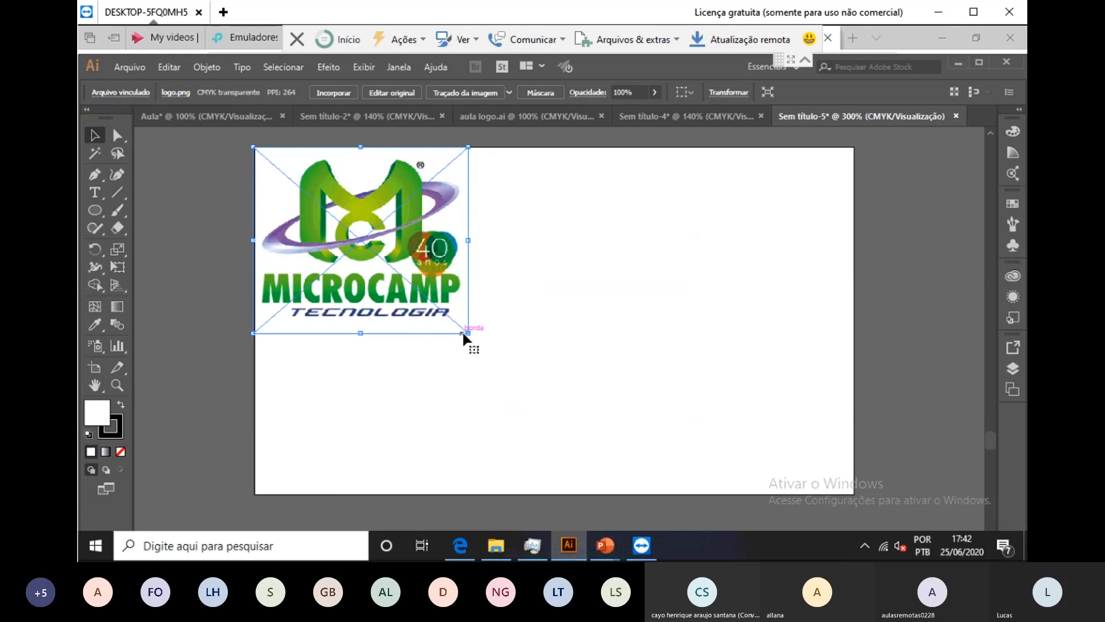
pyautogui.moveTo(465, 333); pyautogui.dragTo(413, 285)
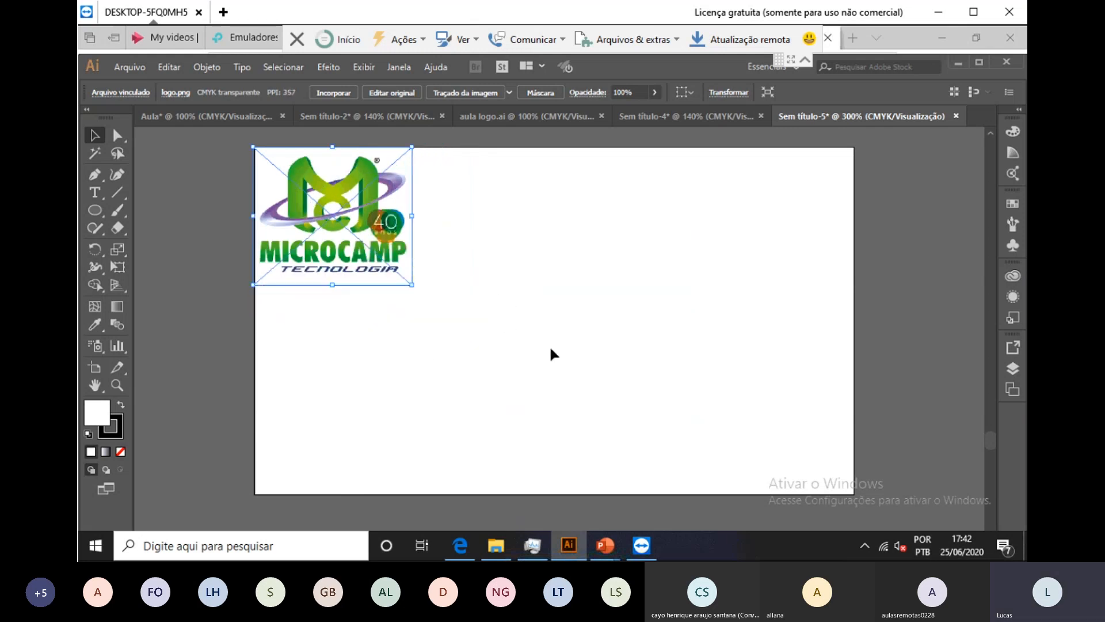
pyautogui.click(549, 353)
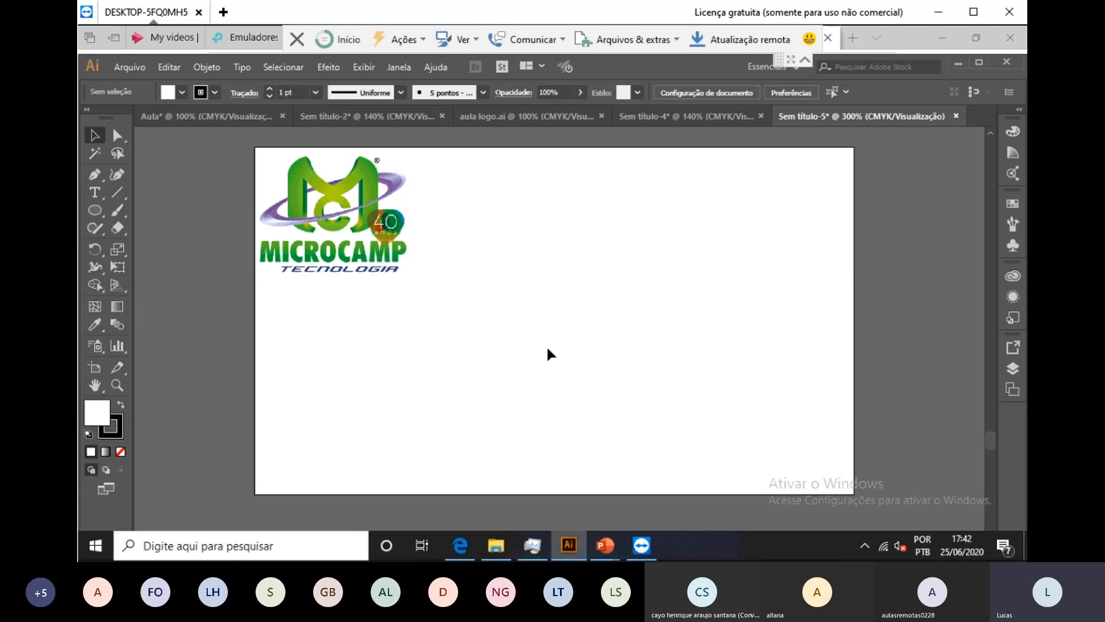
pyautogui.click(346, 231)
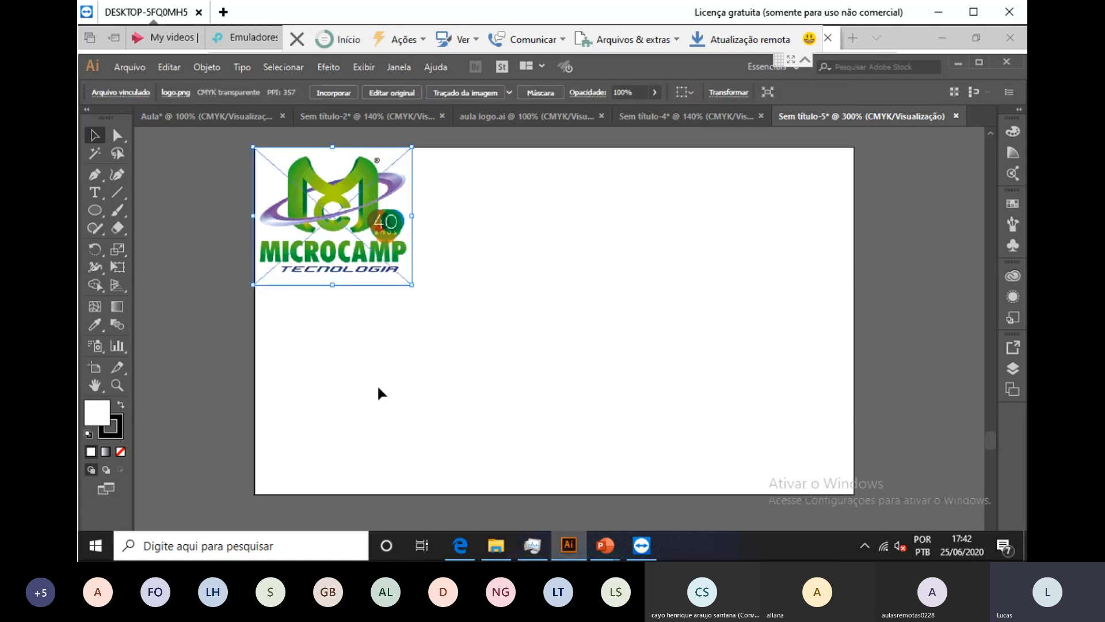
pyautogui.click(491, 379)
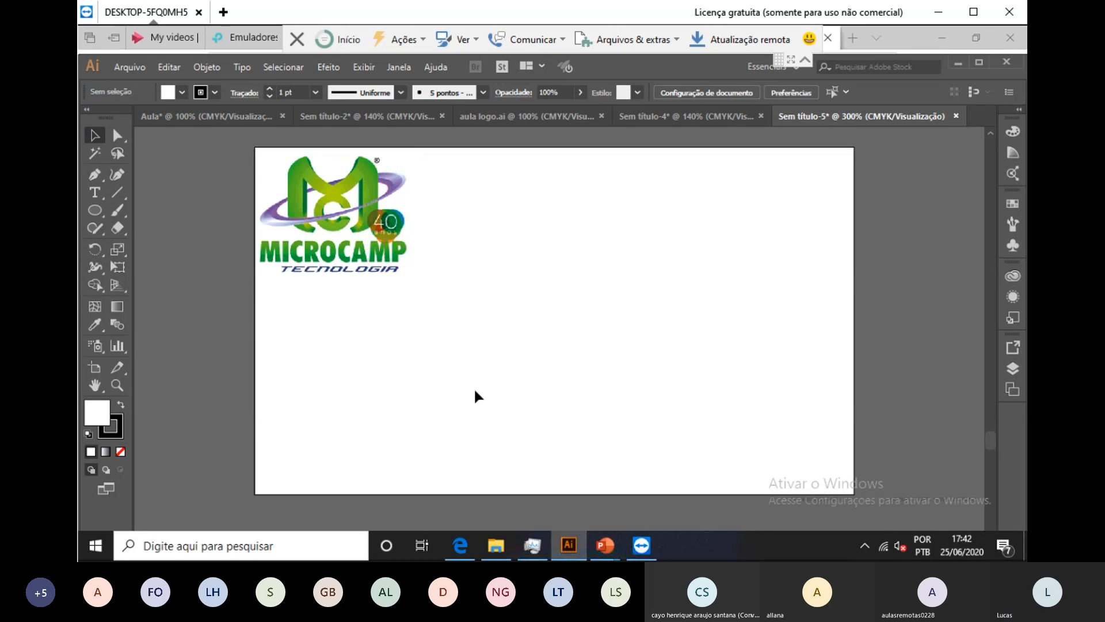
pyautogui.click(296, 207)
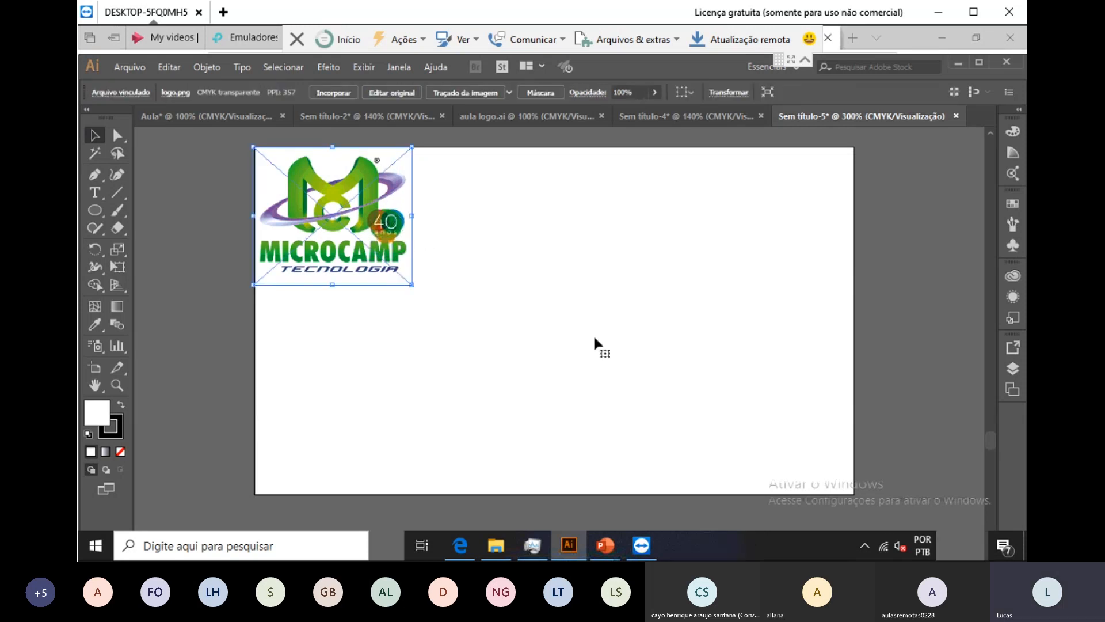
pyautogui.click(650, 334)
# Step: Type the heading 'Unidade São José do Rio Preto' on the artboard beside the logo
pyautogui.click(96, 193)
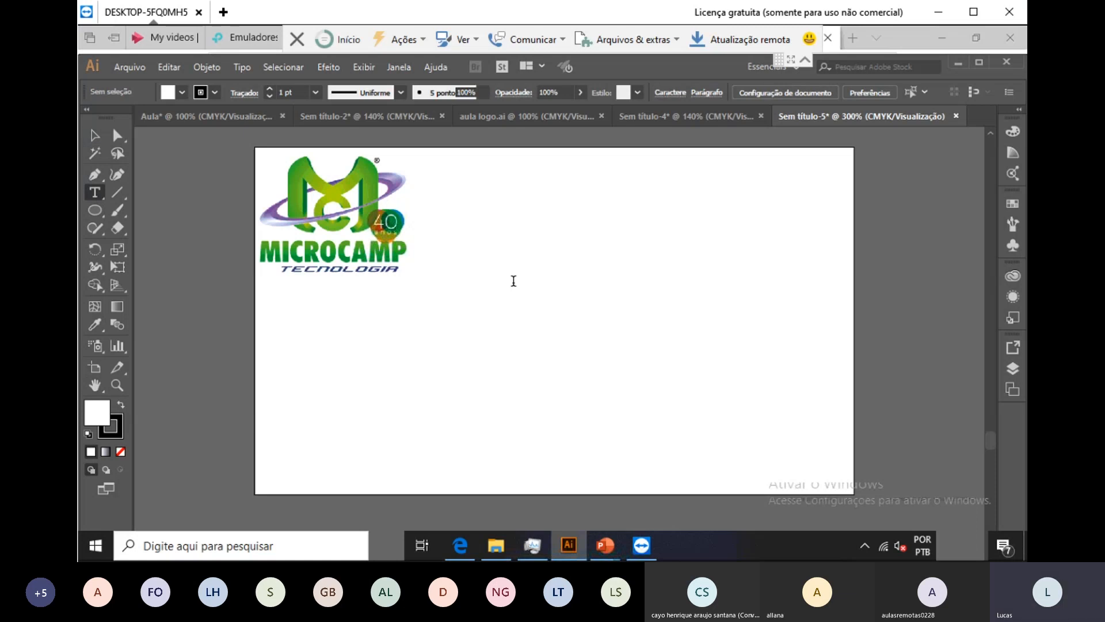
pyautogui.click(514, 281)
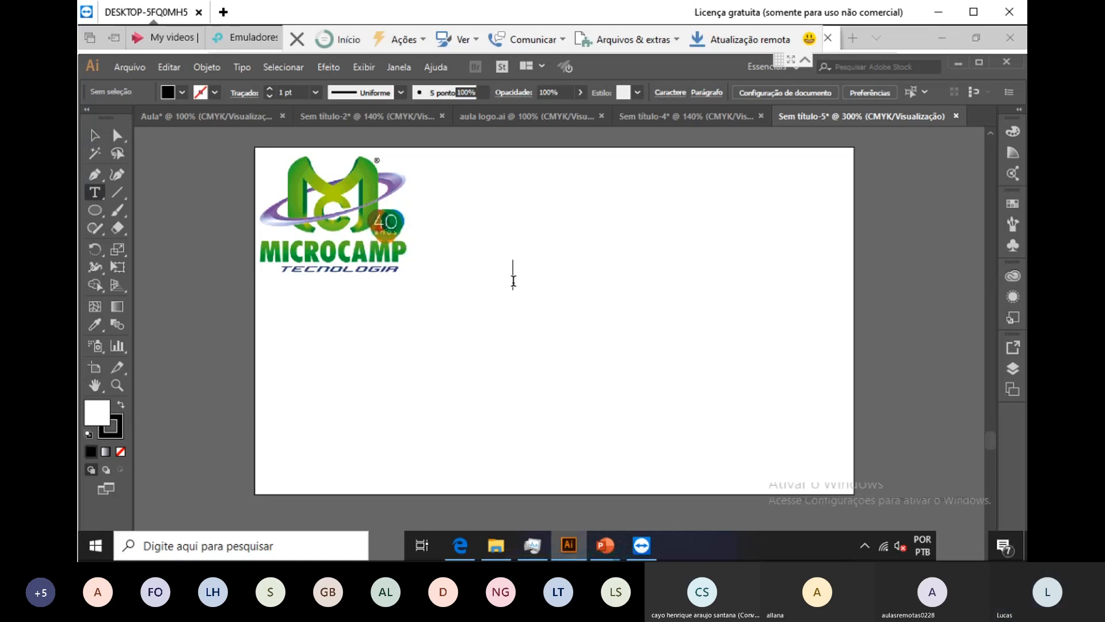
pyautogui.write('Unidade São')
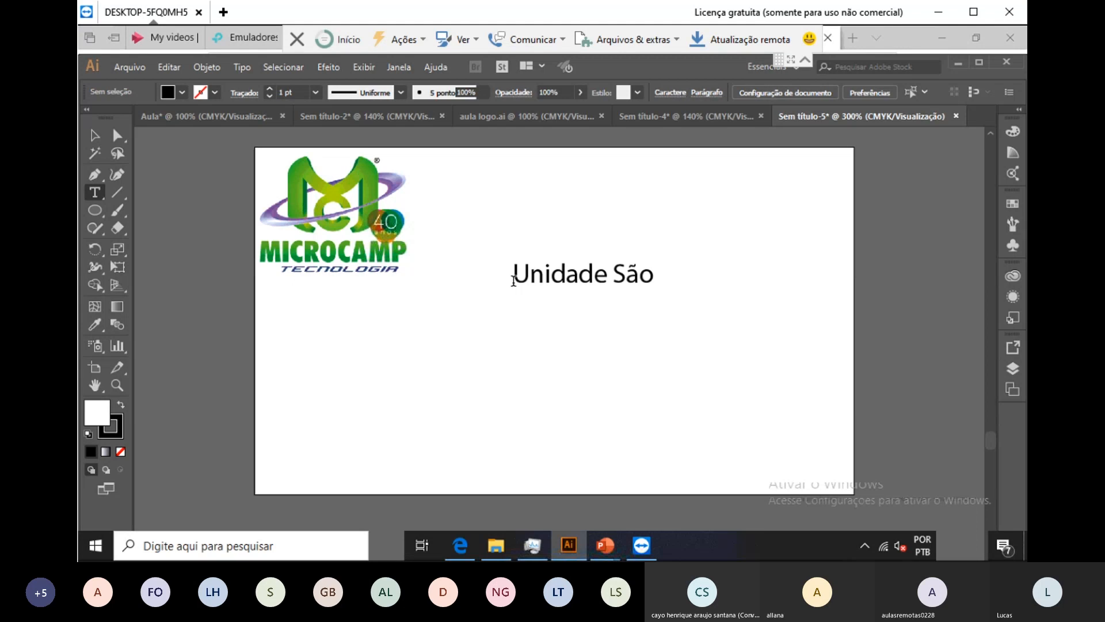
pyautogui.write(' José do')
pyautogui.write('Rio PRet')
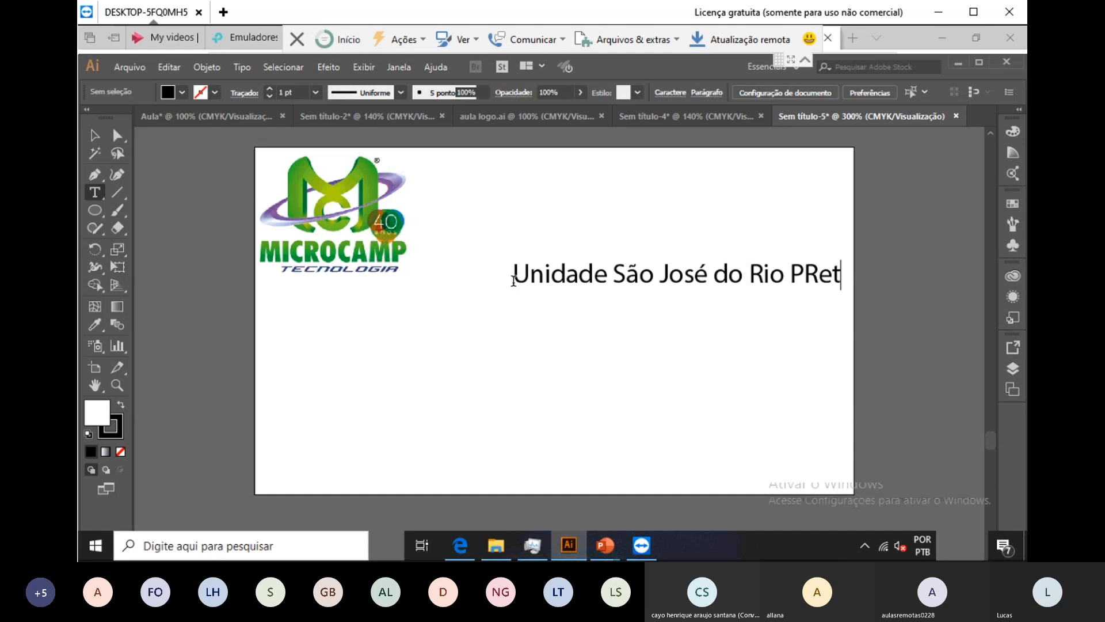
pyautogui.press('BackSpace')
pyautogui.press('BackSpace')
pyautogui.press('BackSpace')
pyautogui.write('reto')
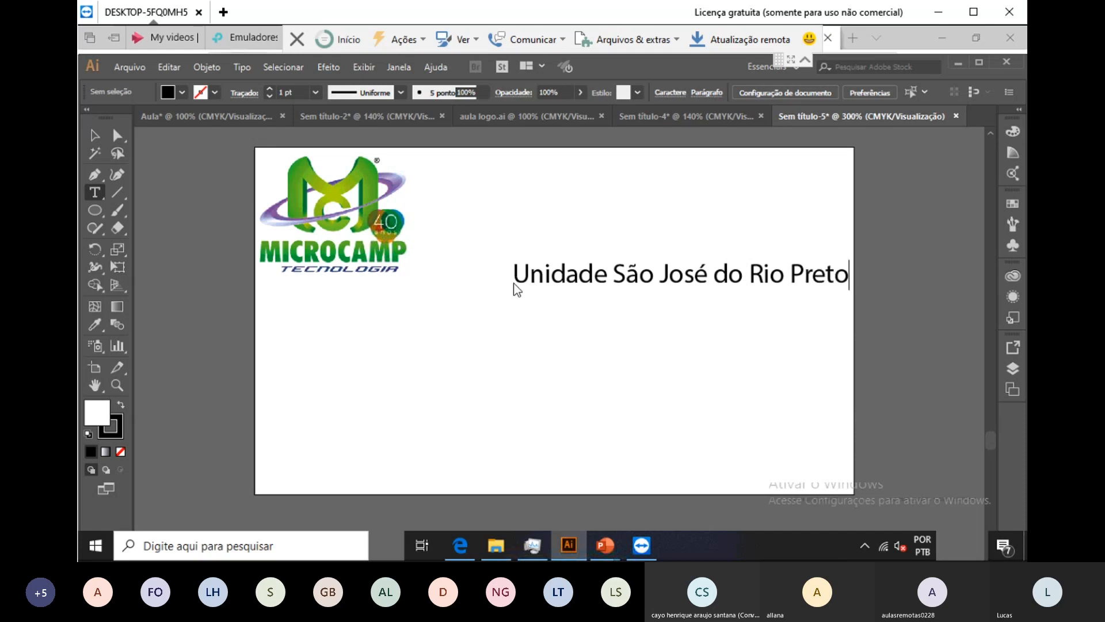
pyautogui.press('Escape')
# Step: Move the heading up level with the logo, enlarge it, and start a second text line below
pyautogui.moveTo(514, 286); pyautogui.dragTo(458, 200)
pyautogui.click(513, 282)
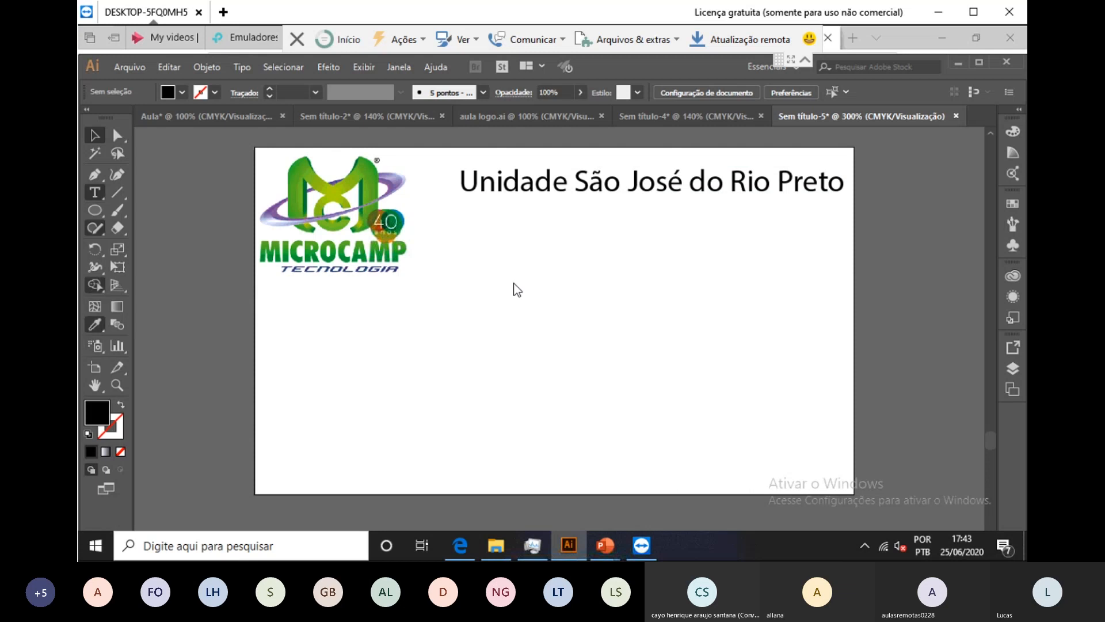
pyautogui.press('t')
pyautogui.click(513, 282)
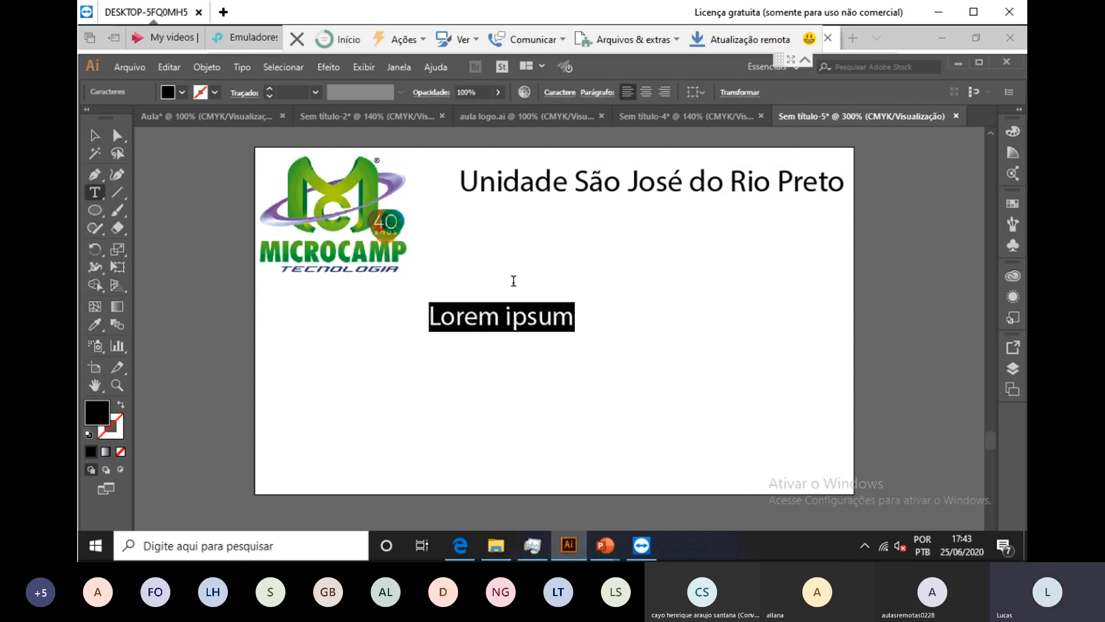